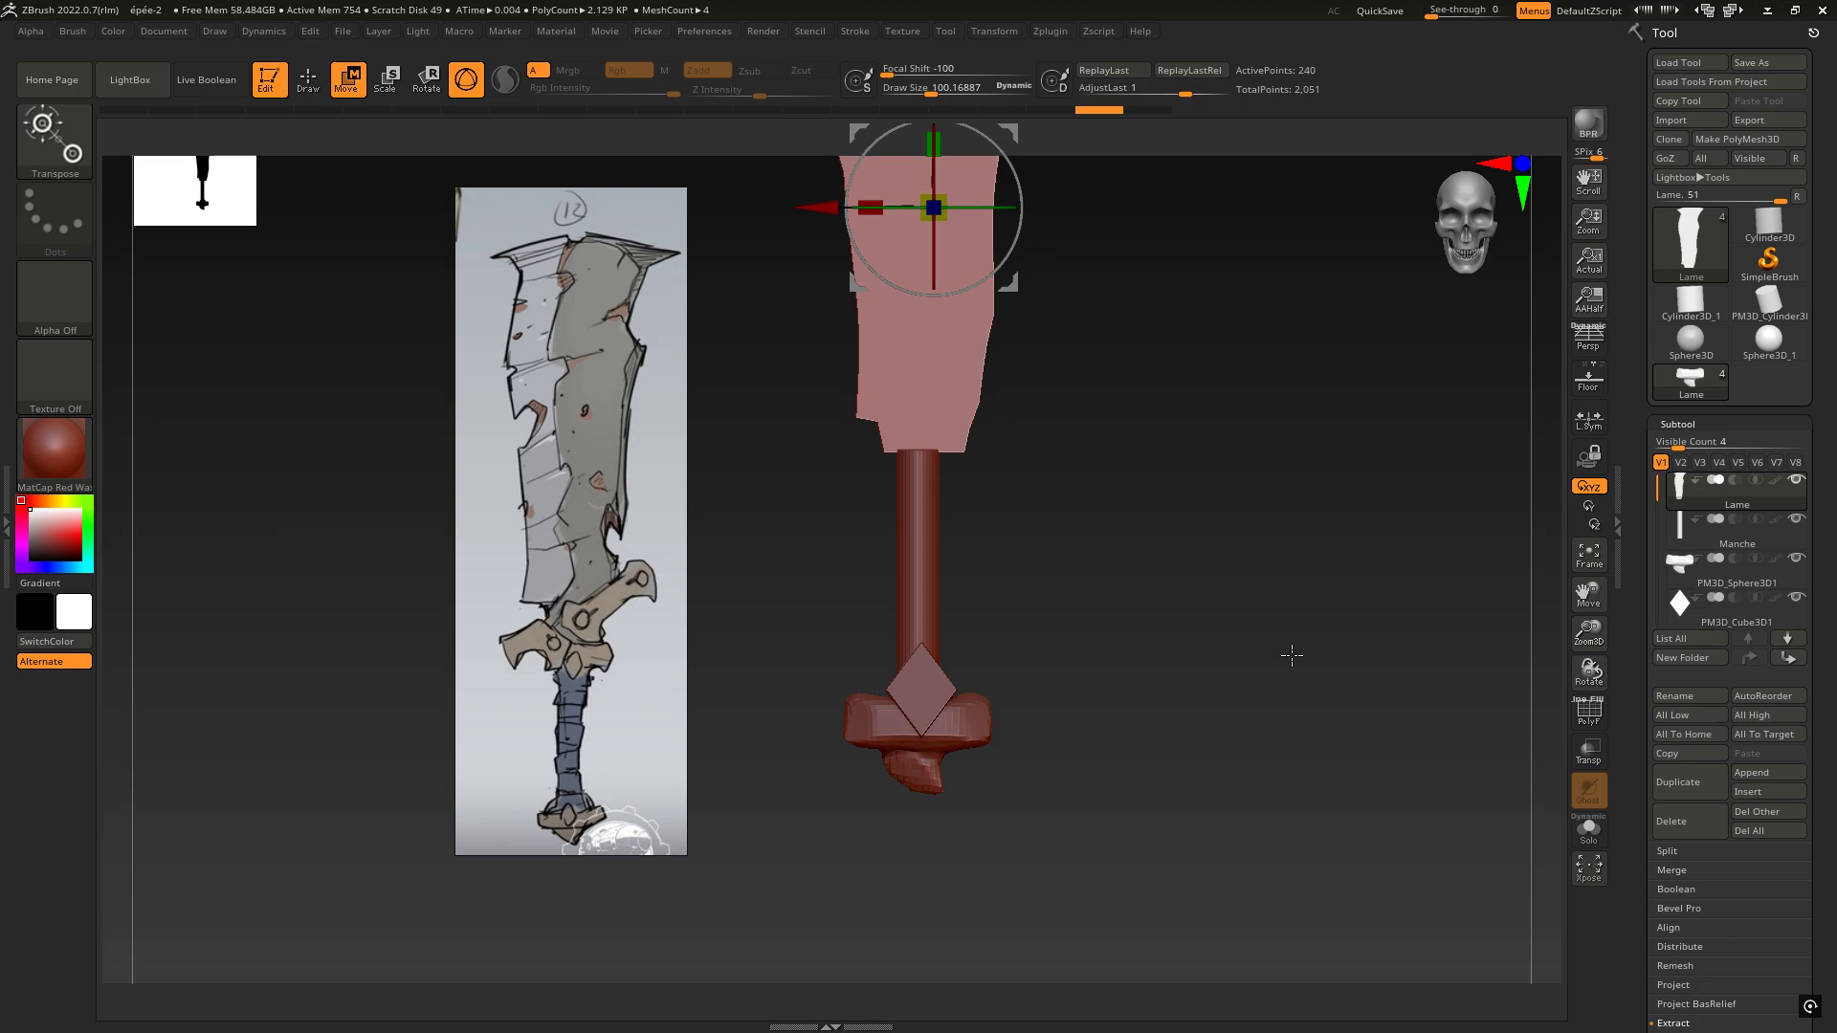
Step: Make the pommel's diamond the active subtool and turn on Transpose All Selected Subtools
alt+click(930, 684)
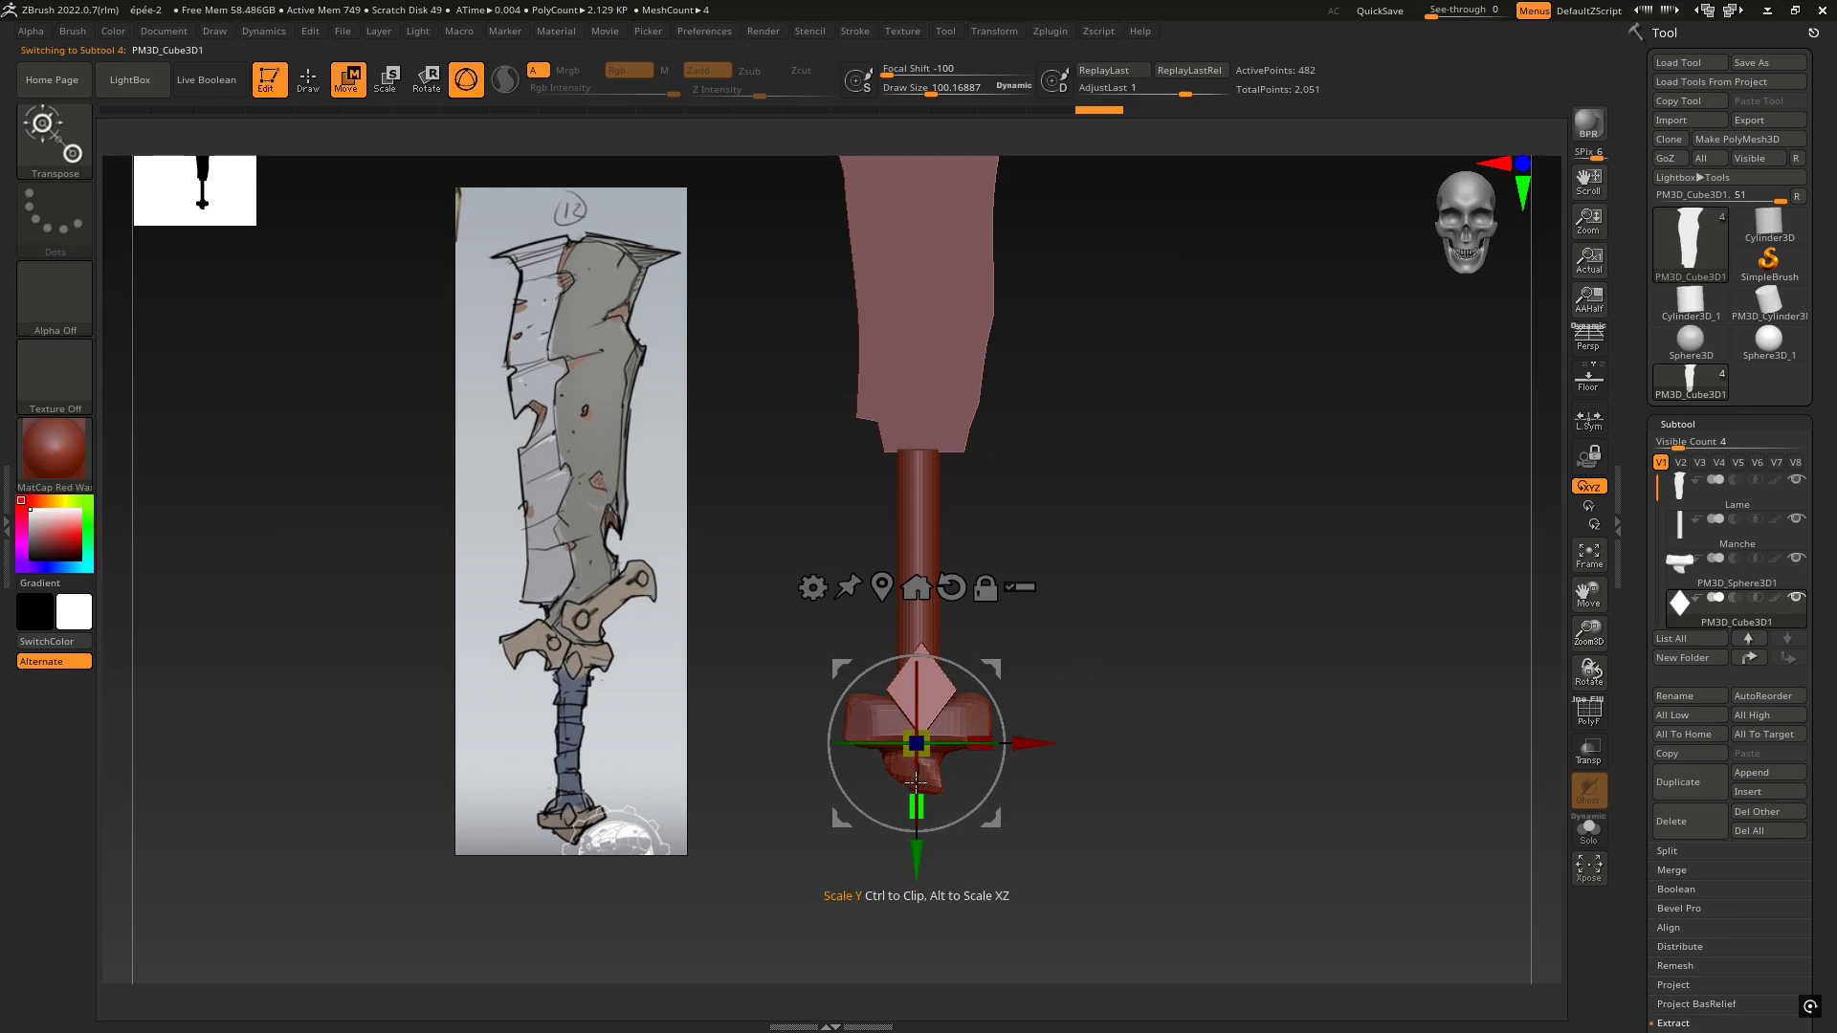
click(1014, 587)
alt+drag(1105, 665, 1160, 606)
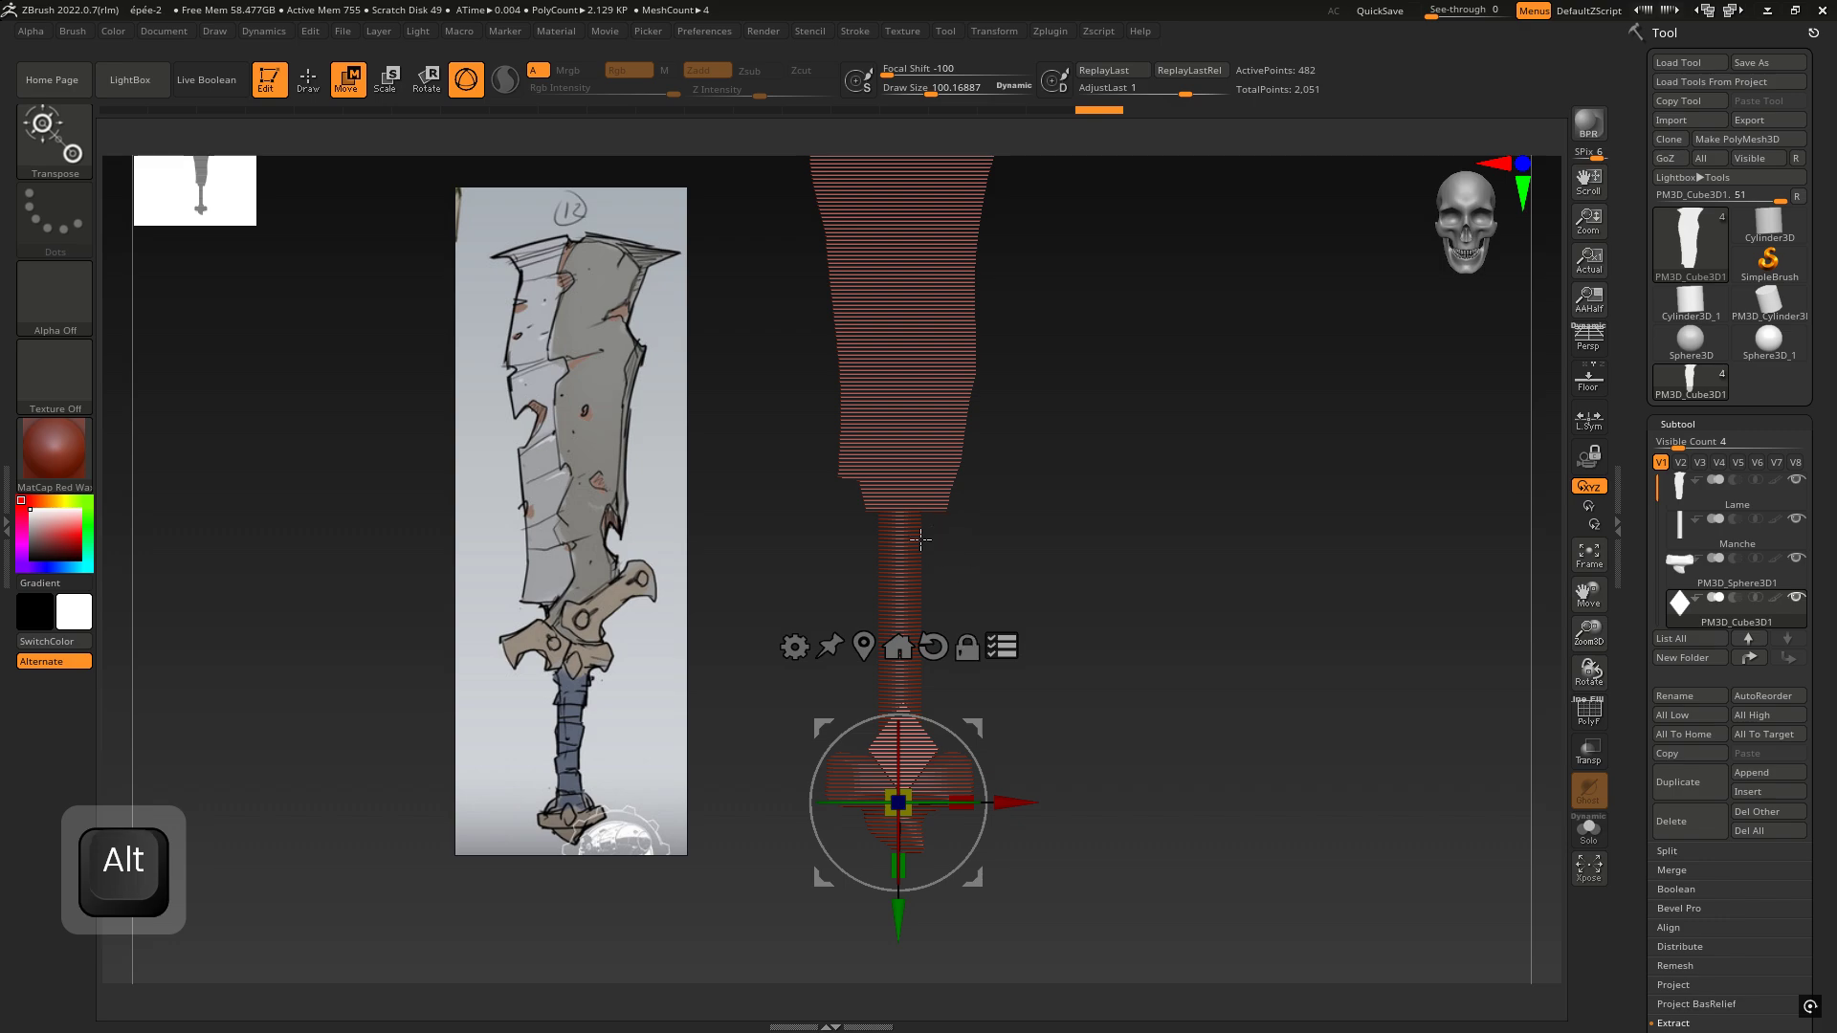
ctrl+right_drag(928, 544, 964, 393)
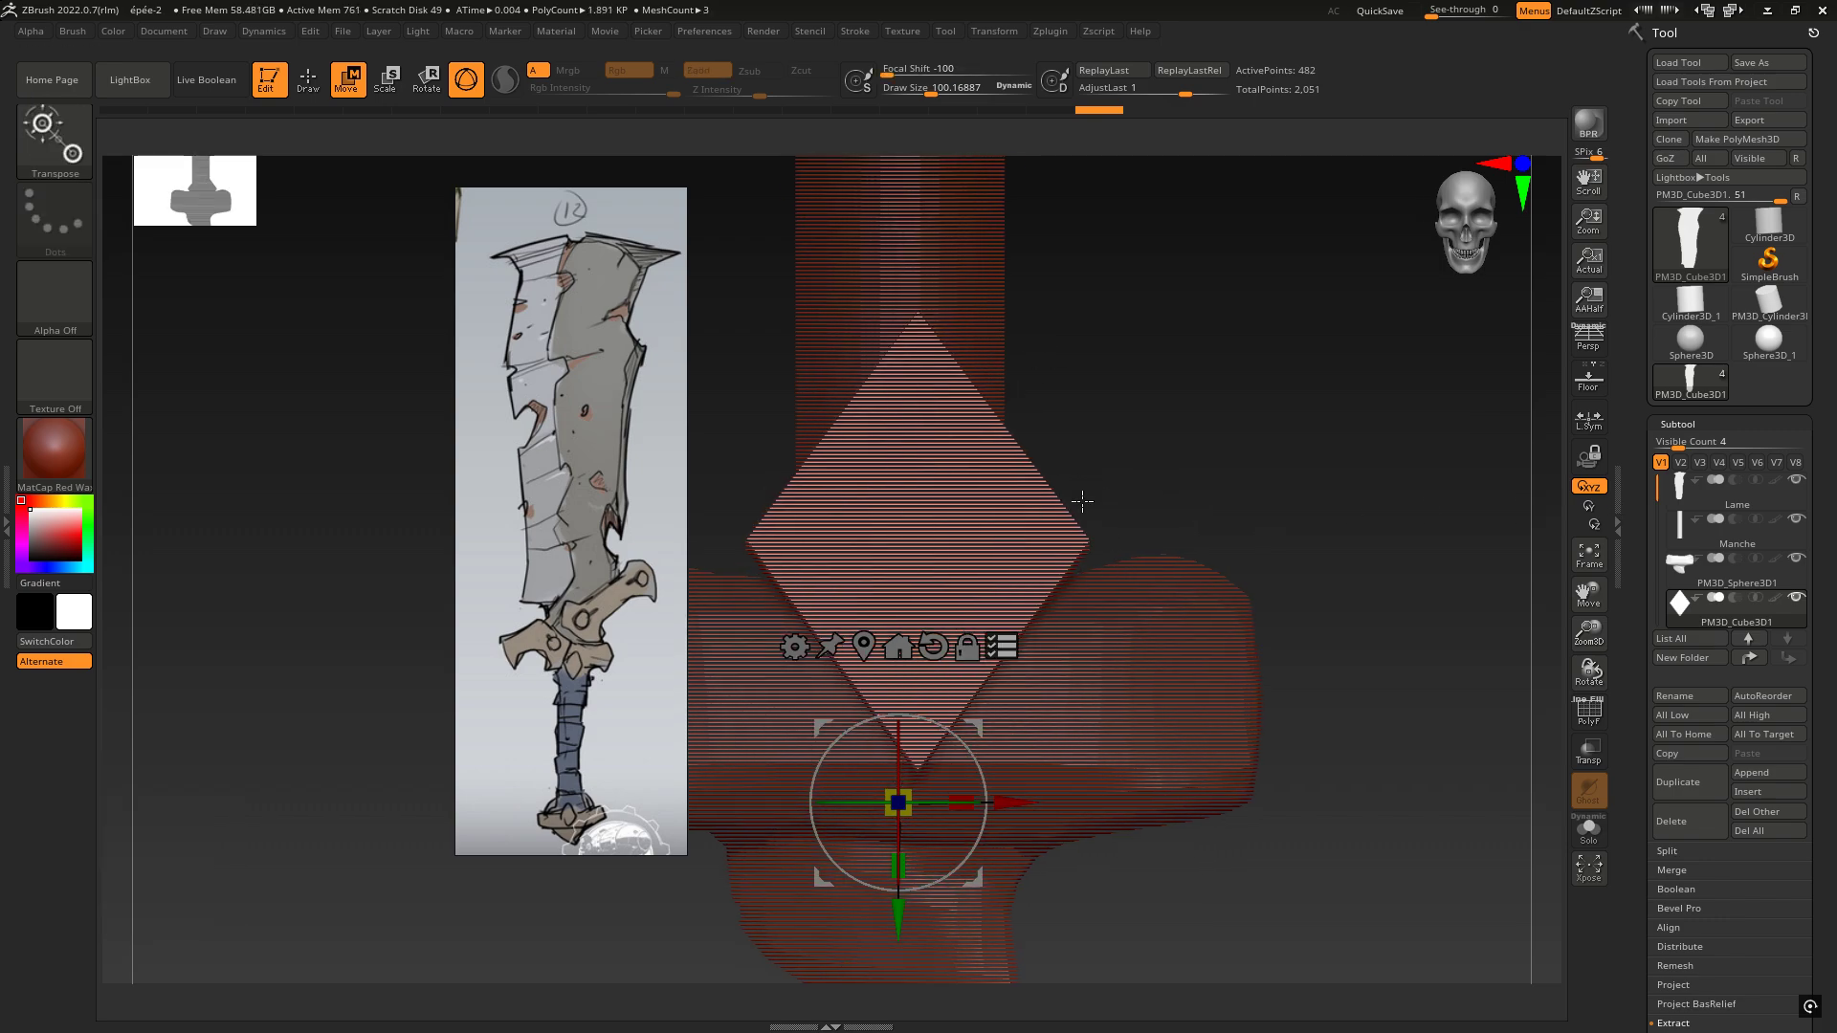
ctrl+right_drag(1145, 625, 1020, 584)
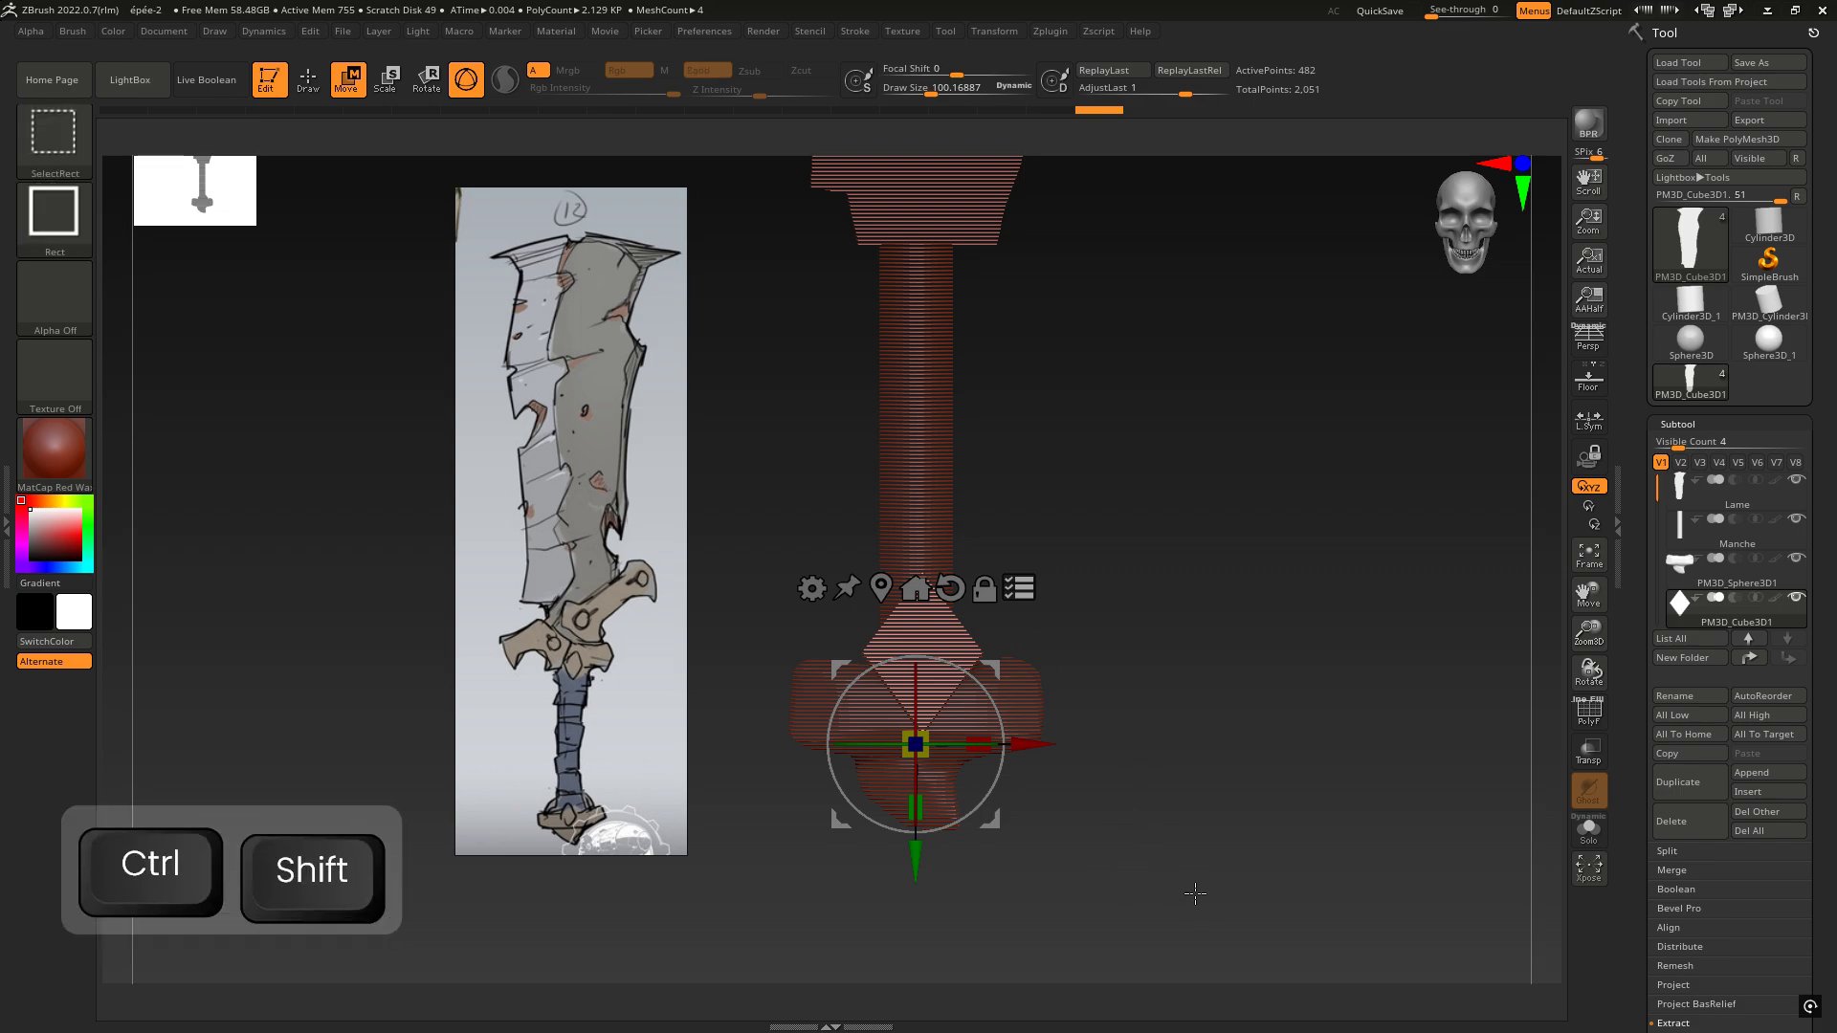
Step: Select all the sword's subtools for transposing, and exclude the handle and blade from the selection
mouse_move(1198, 892)
ctrl+shift+mouse_down()
mouse_move(818, 756)
mouse_move(734, 670)
ctrl+shift+mouse_up()
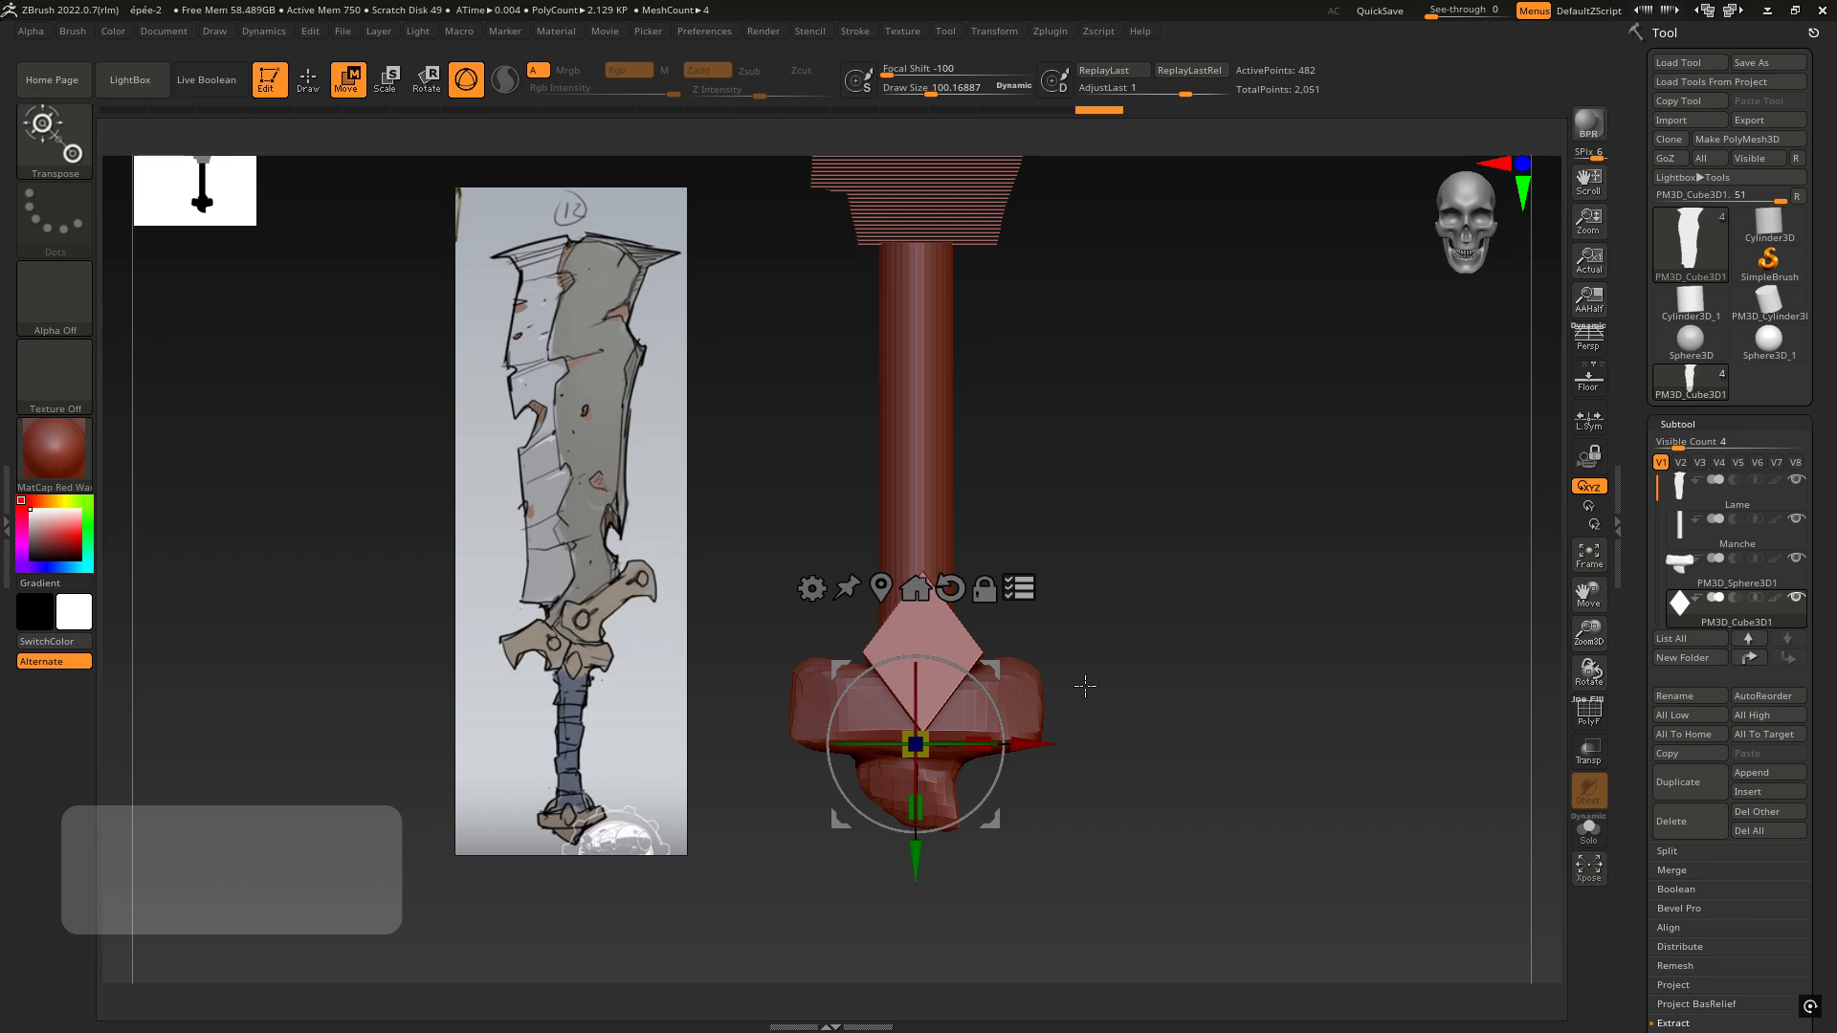
mouse_move(1320, 528)
ctrl+shift+mouse_down()
mouse_move(1486, 586)
mouse_move(1189, 670)
mouse_move(1129, 749)
ctrl+shift+mouse_up()
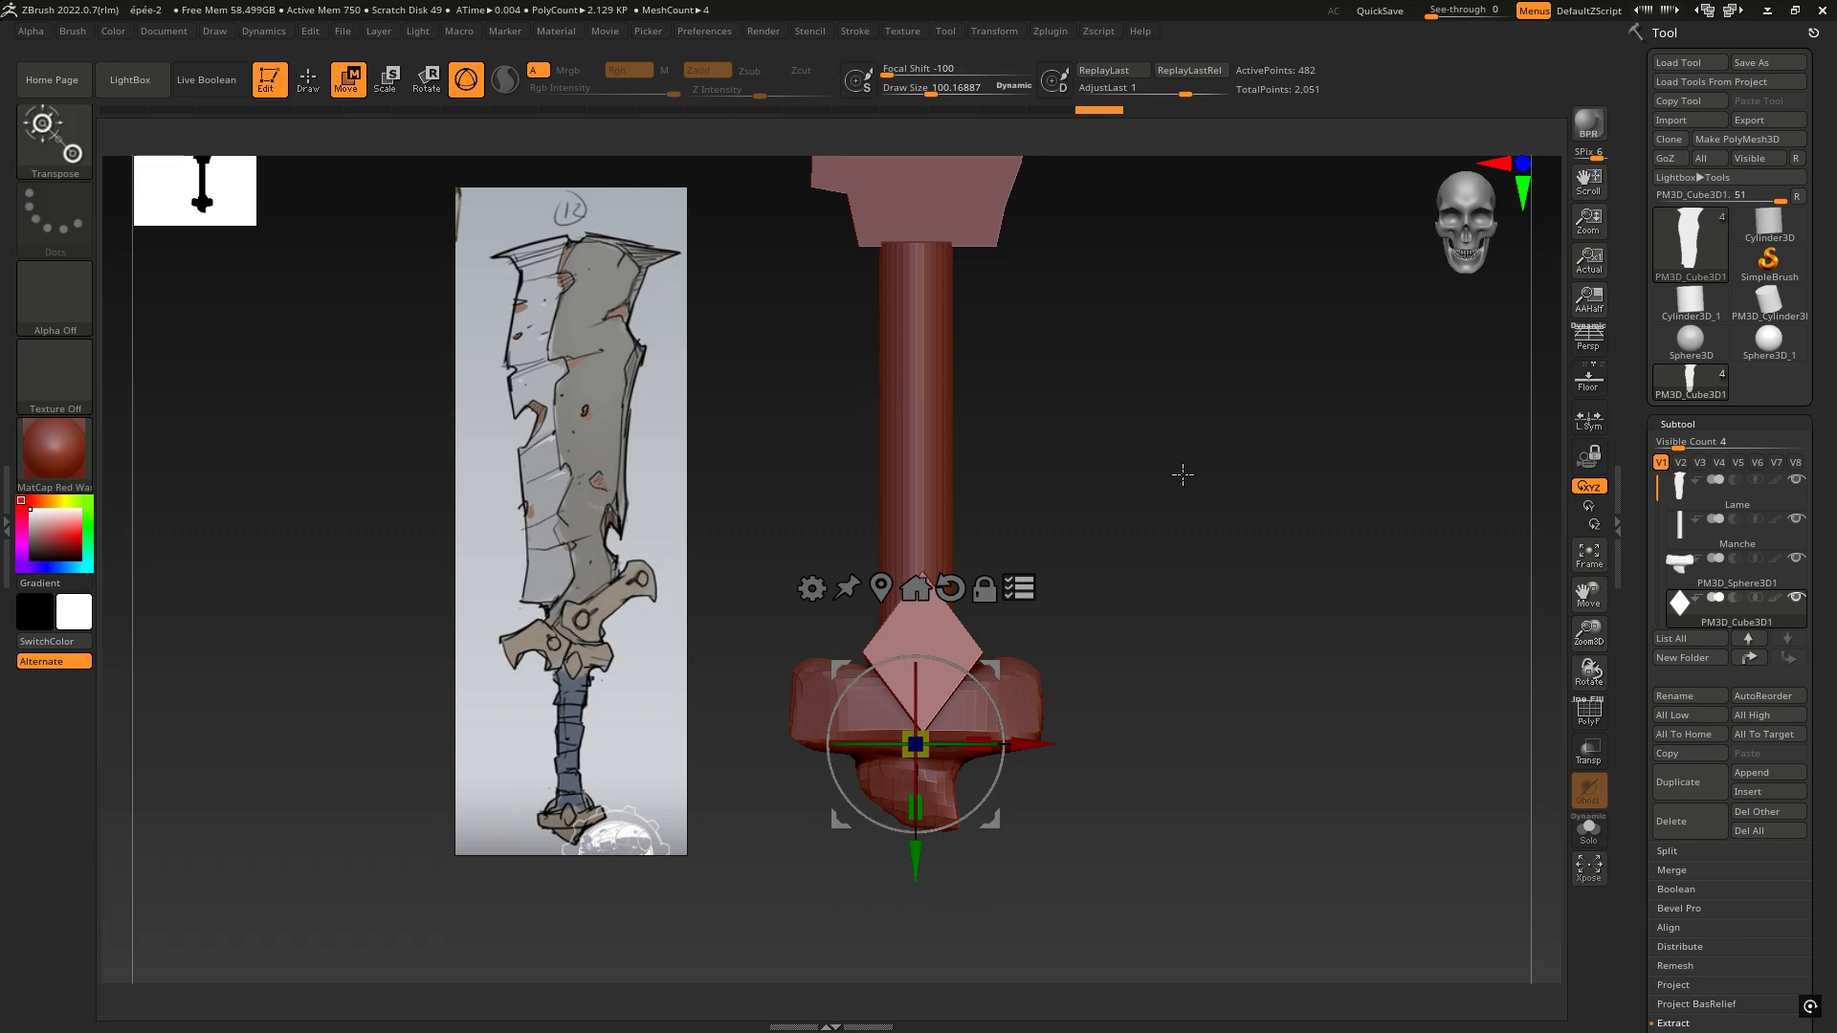
key(ctrl+shift)
key(alt)
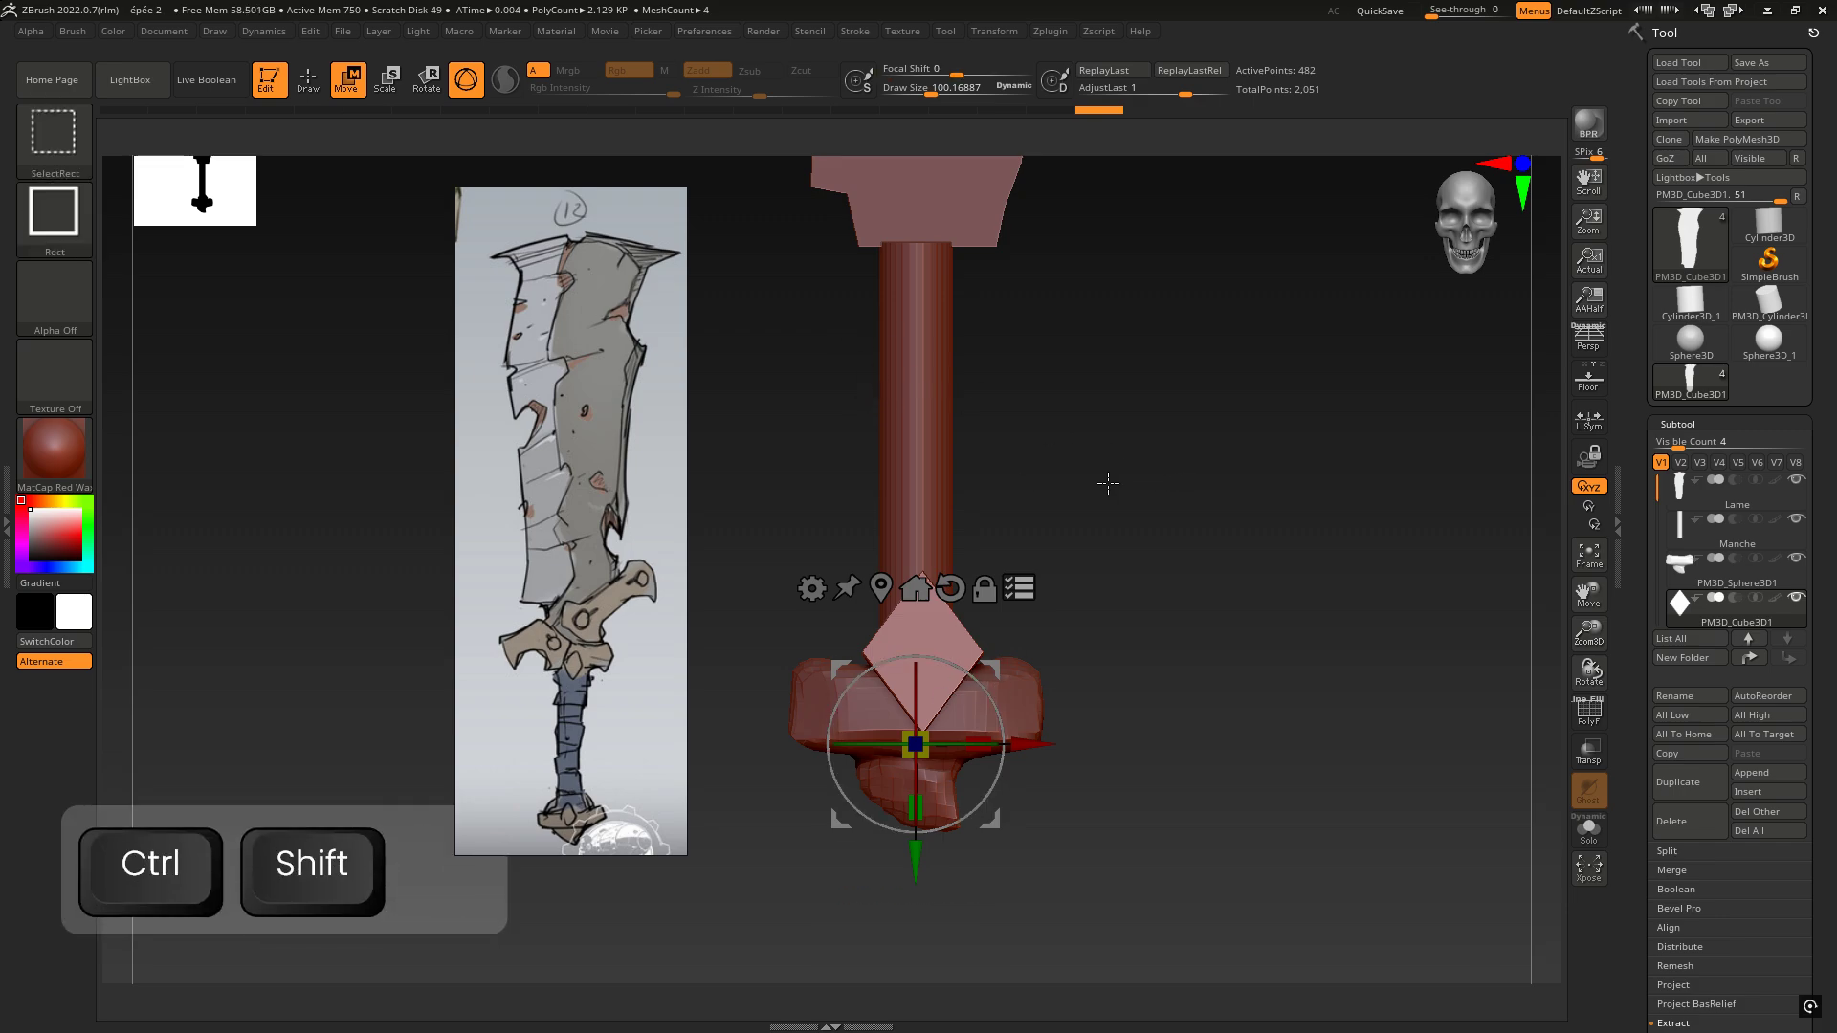
ctrl+alt+shift+drag(1175, 478, 724, 194)
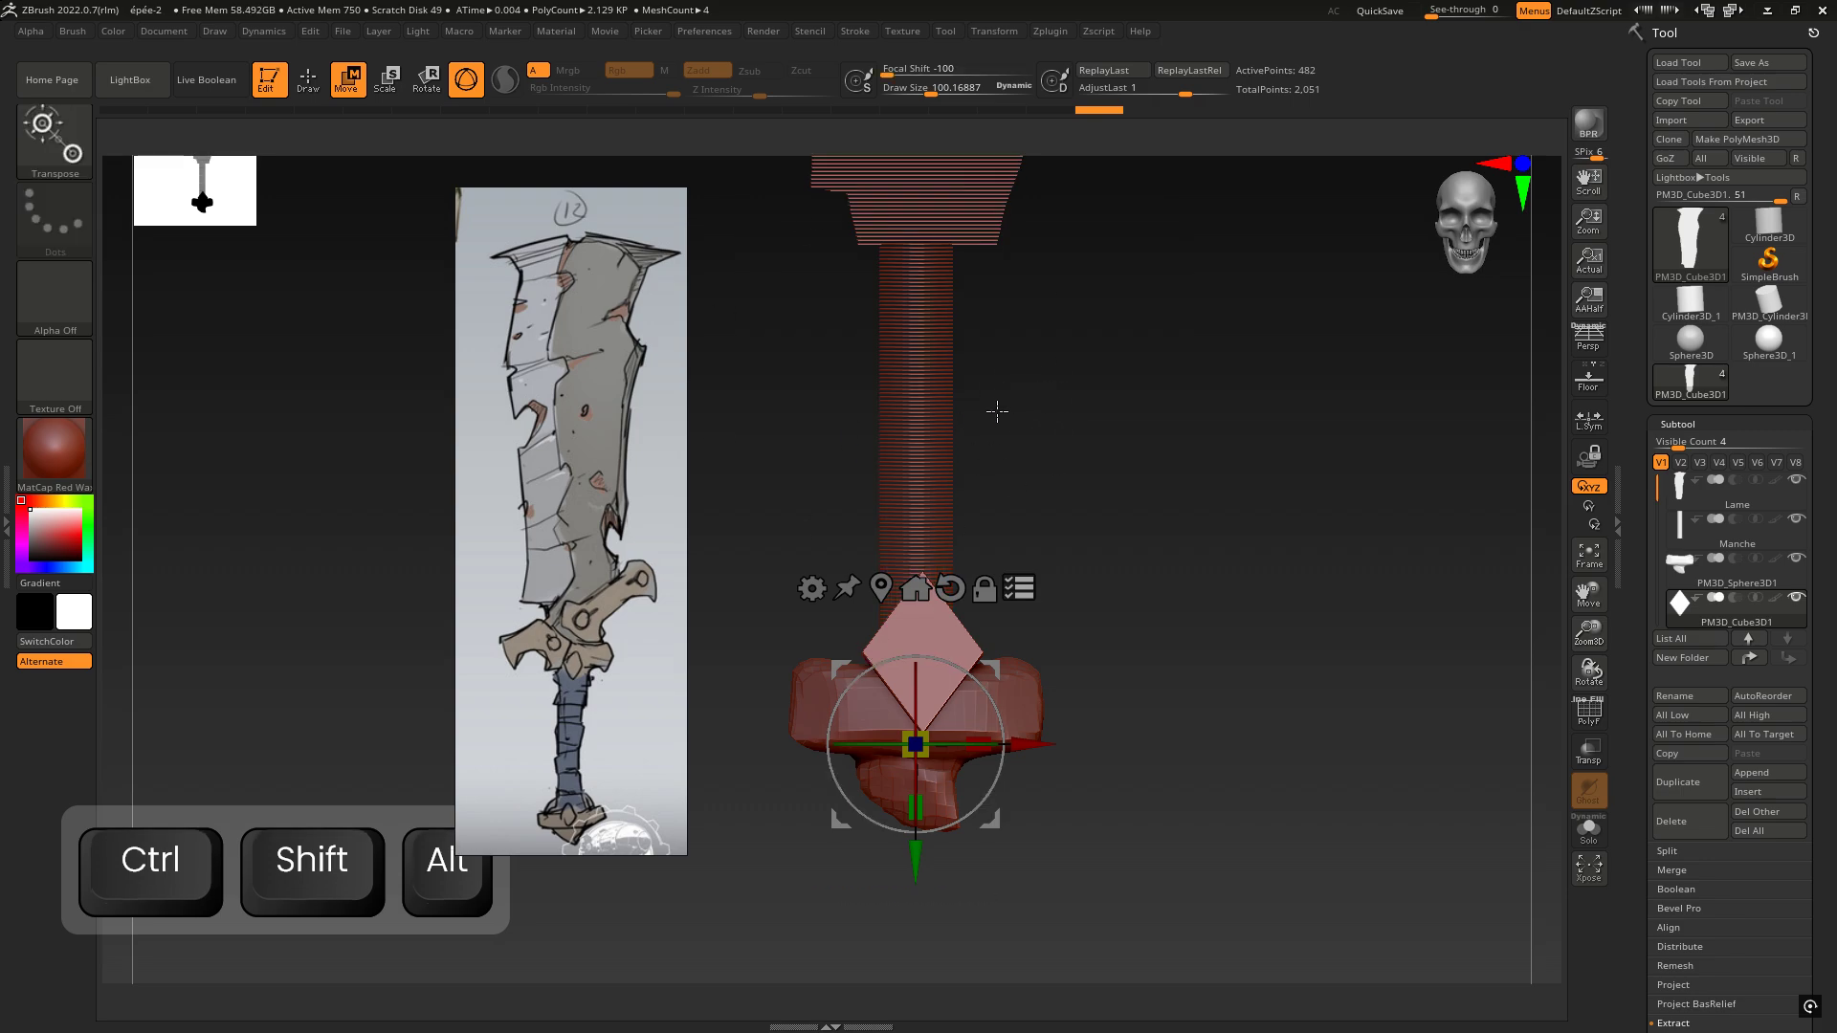
Step: Add the handle to the transpose selection and clear the whole subtool selection
alt+drag(1115, 307, 1107, 492)
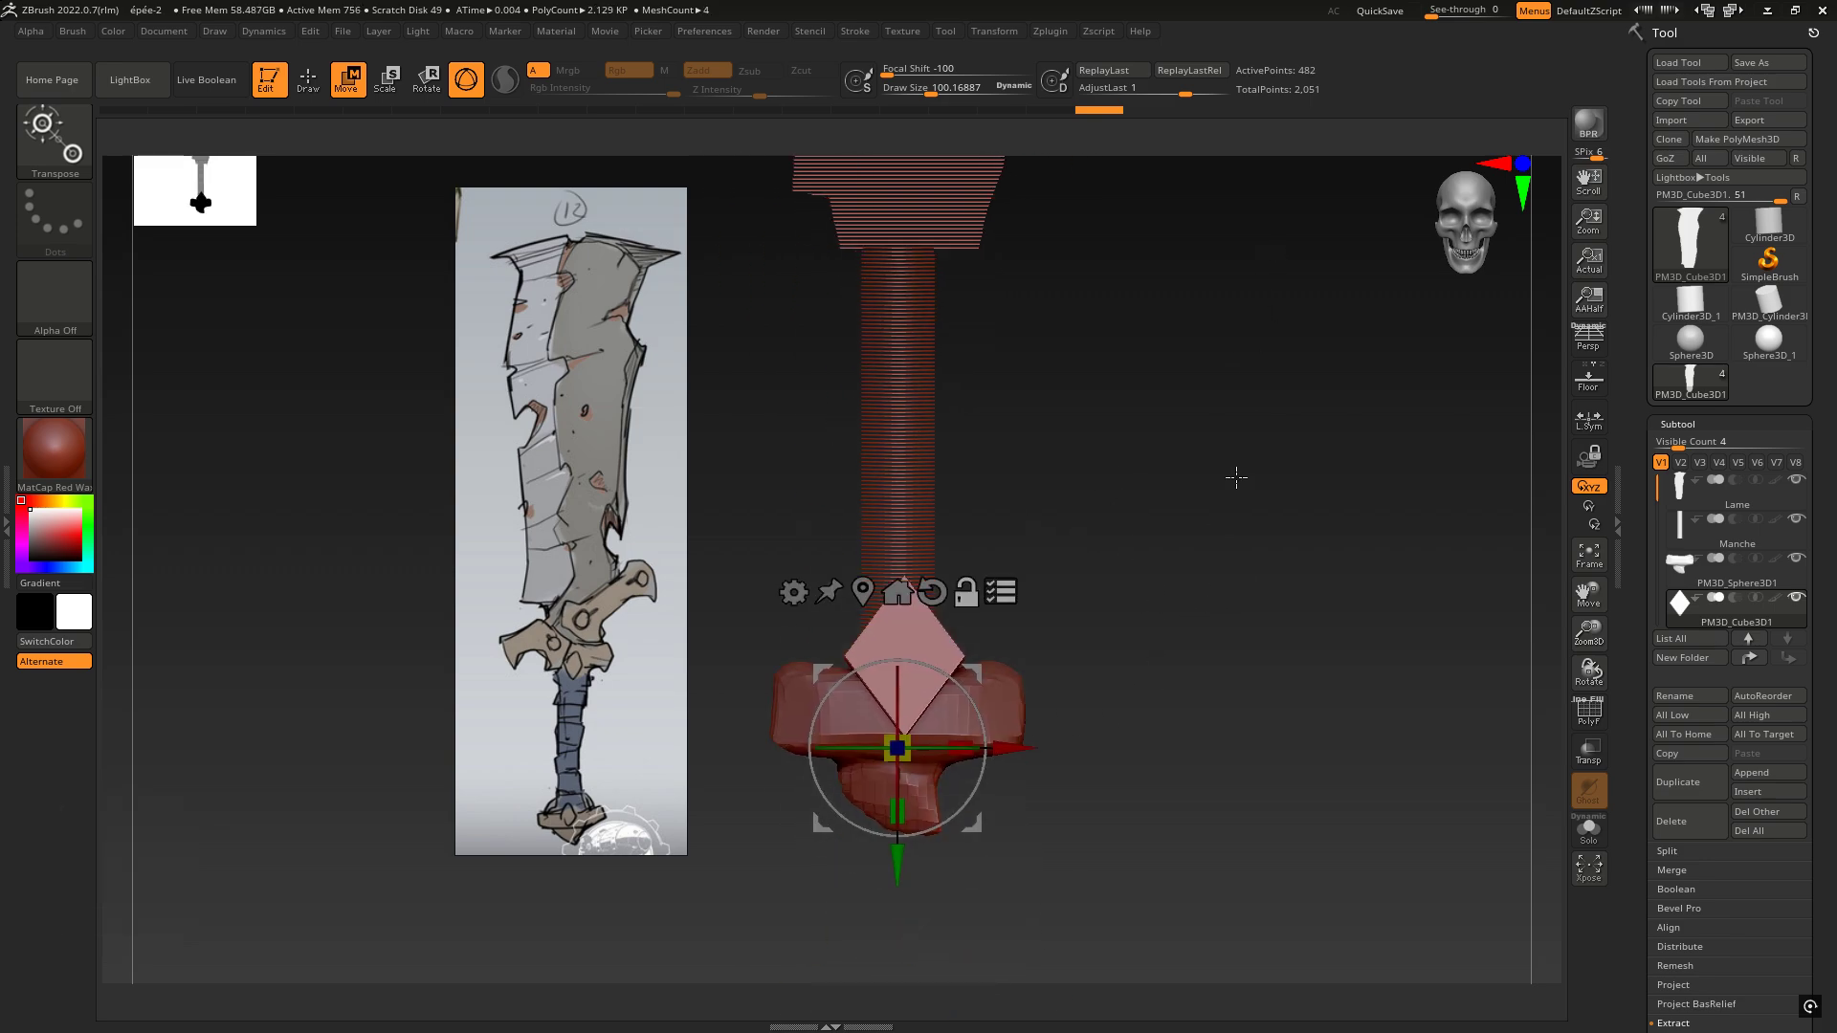
key(ctrl+shift)
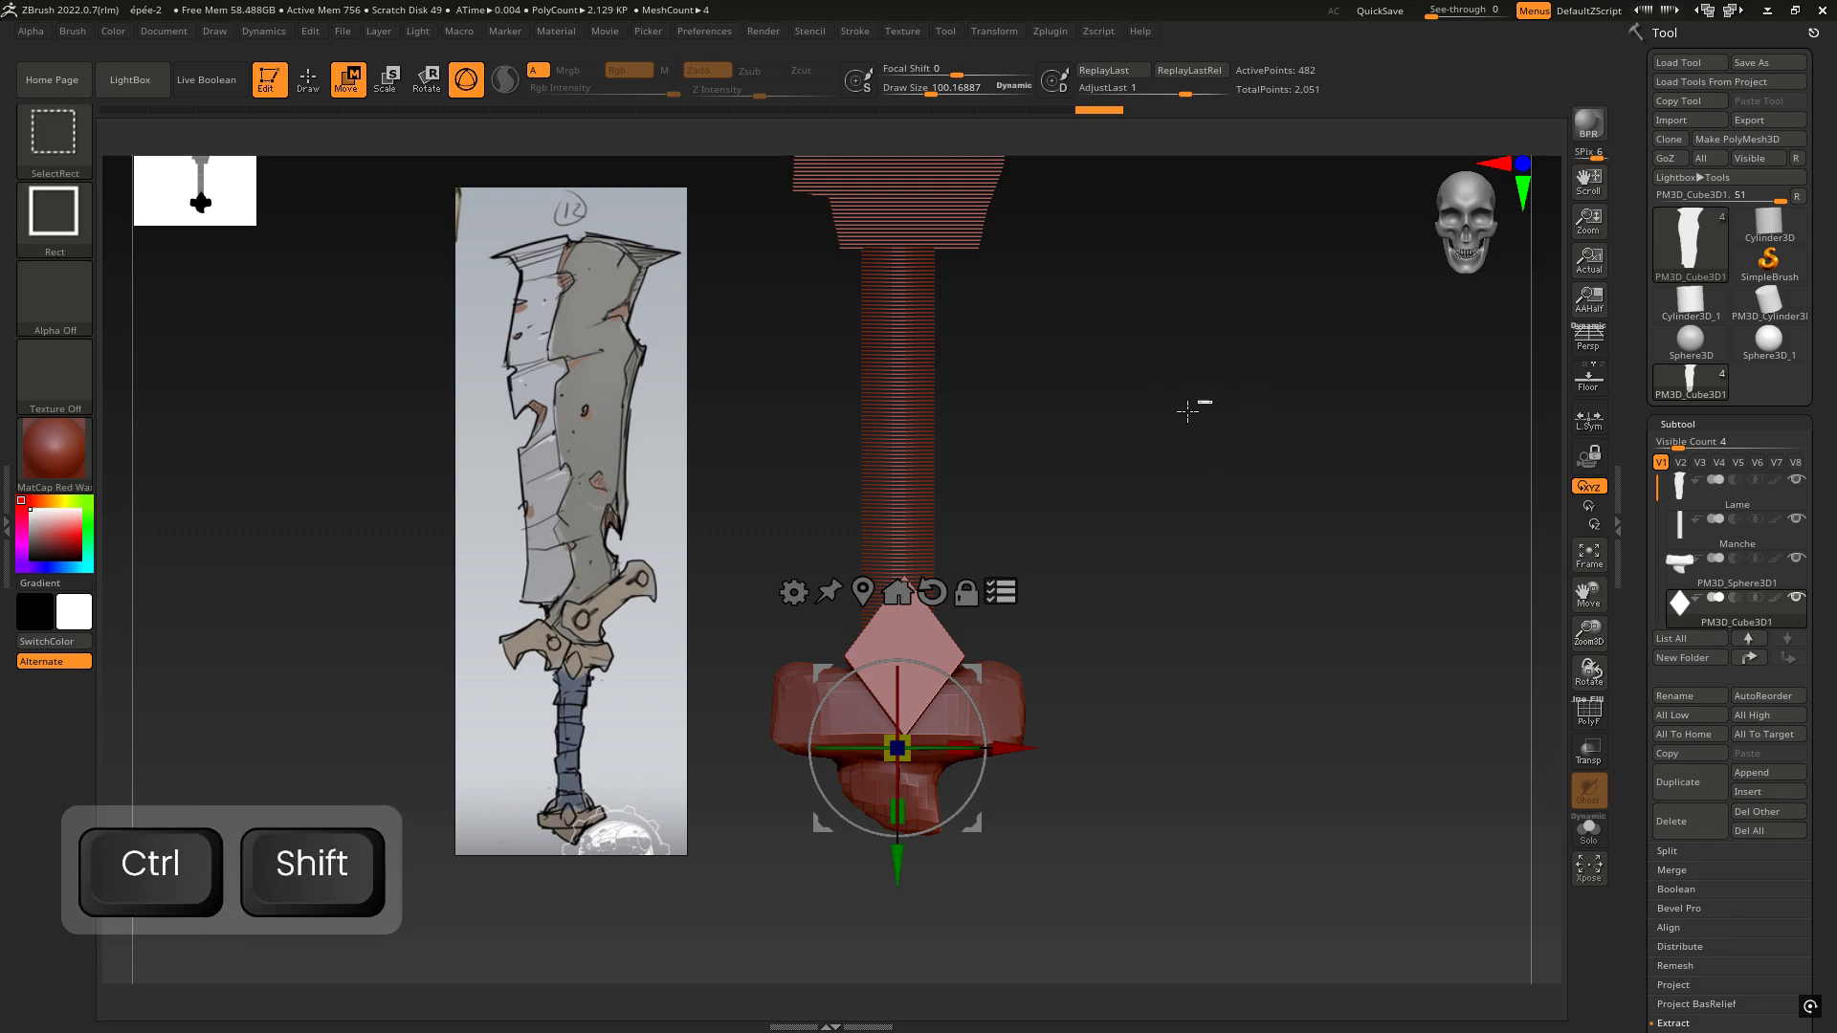
ctrl+shift+drag(1212, 401, 828, 494)
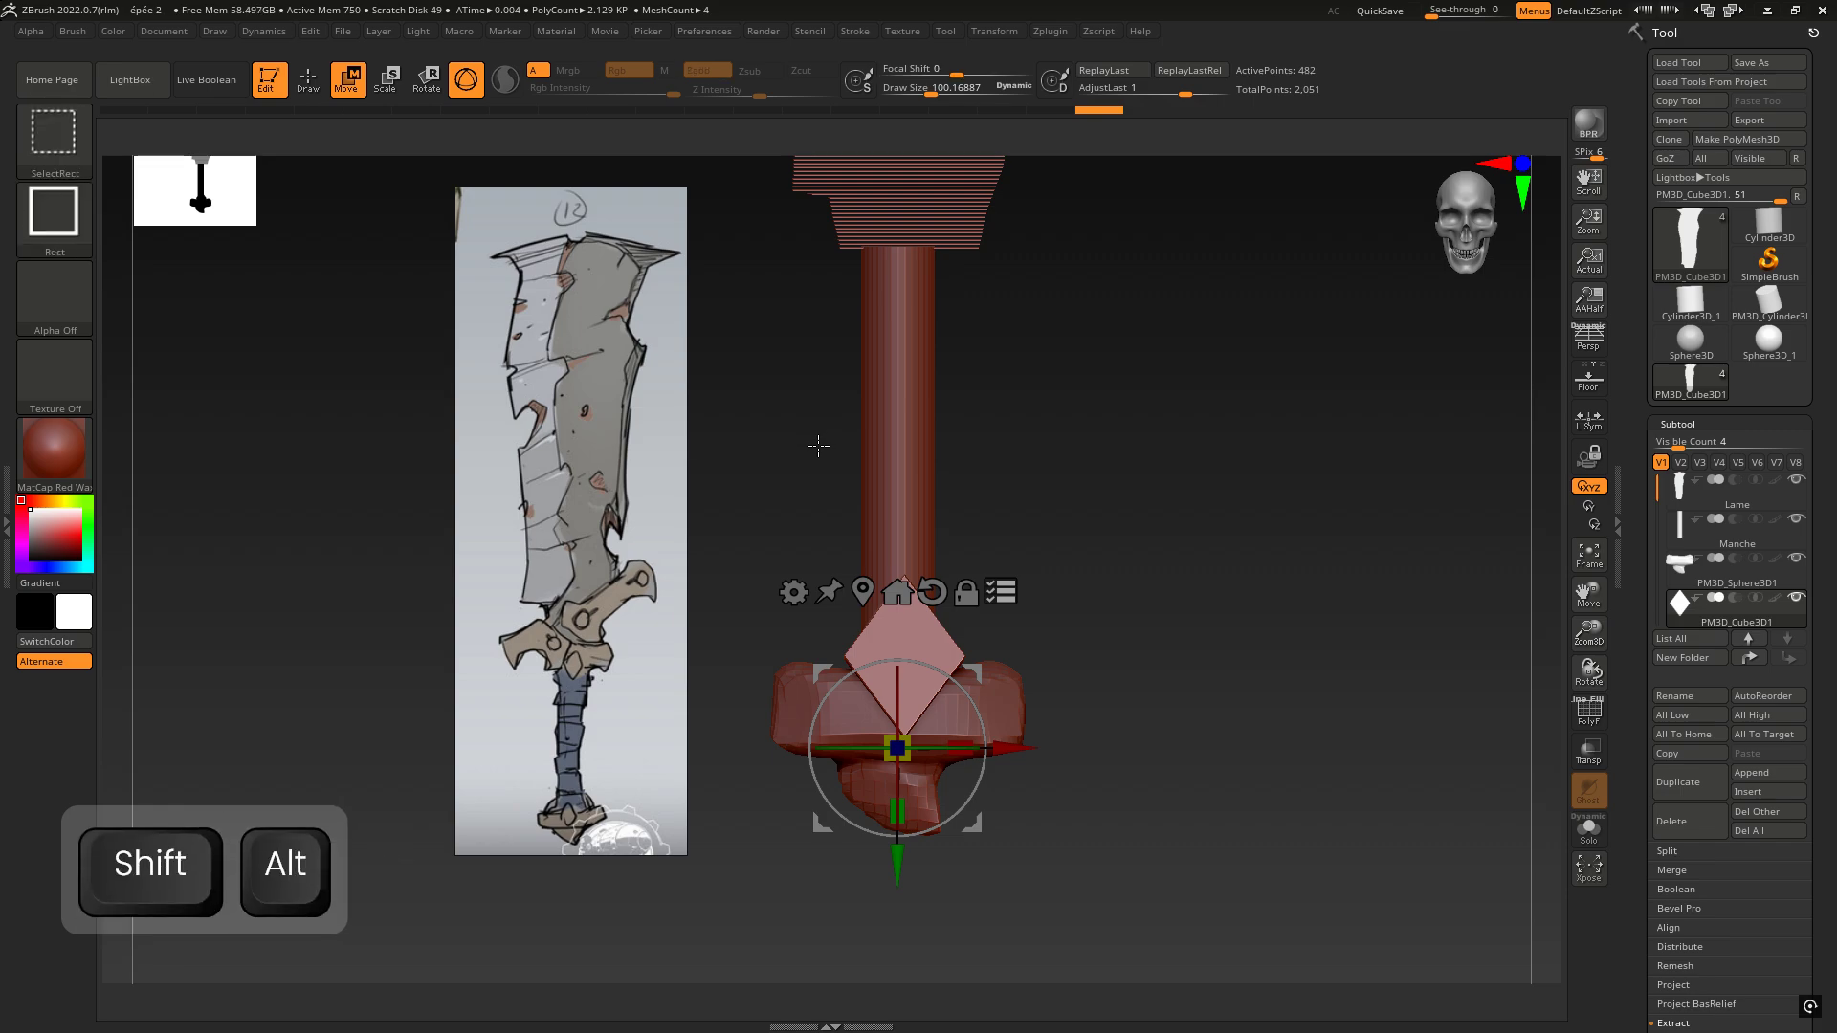
alt+shift+drag(783, 389, 1071, 902)
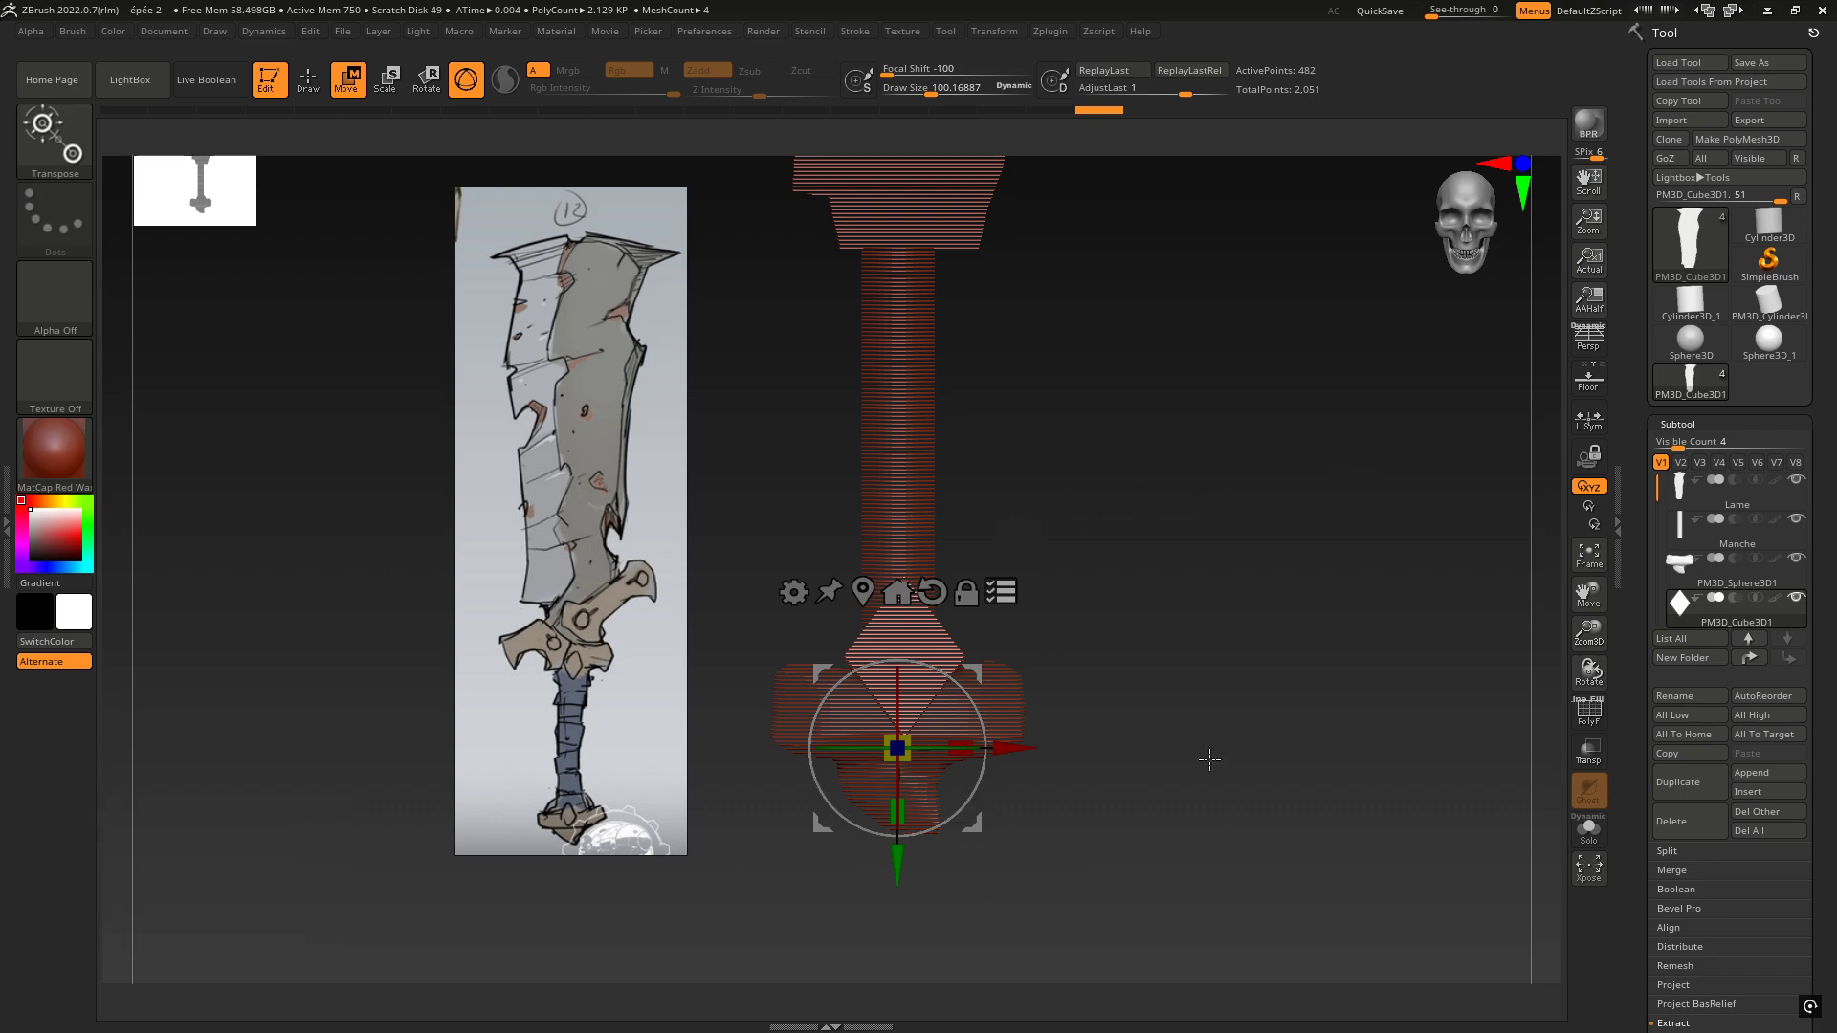
Step: Select only the pommel and its diamond for transposing, leaving out the handle and blade
ctrl+shift+drag(1234, 899, 986, 794)
ctrl+shift+drag(838, 733, 756, 675)
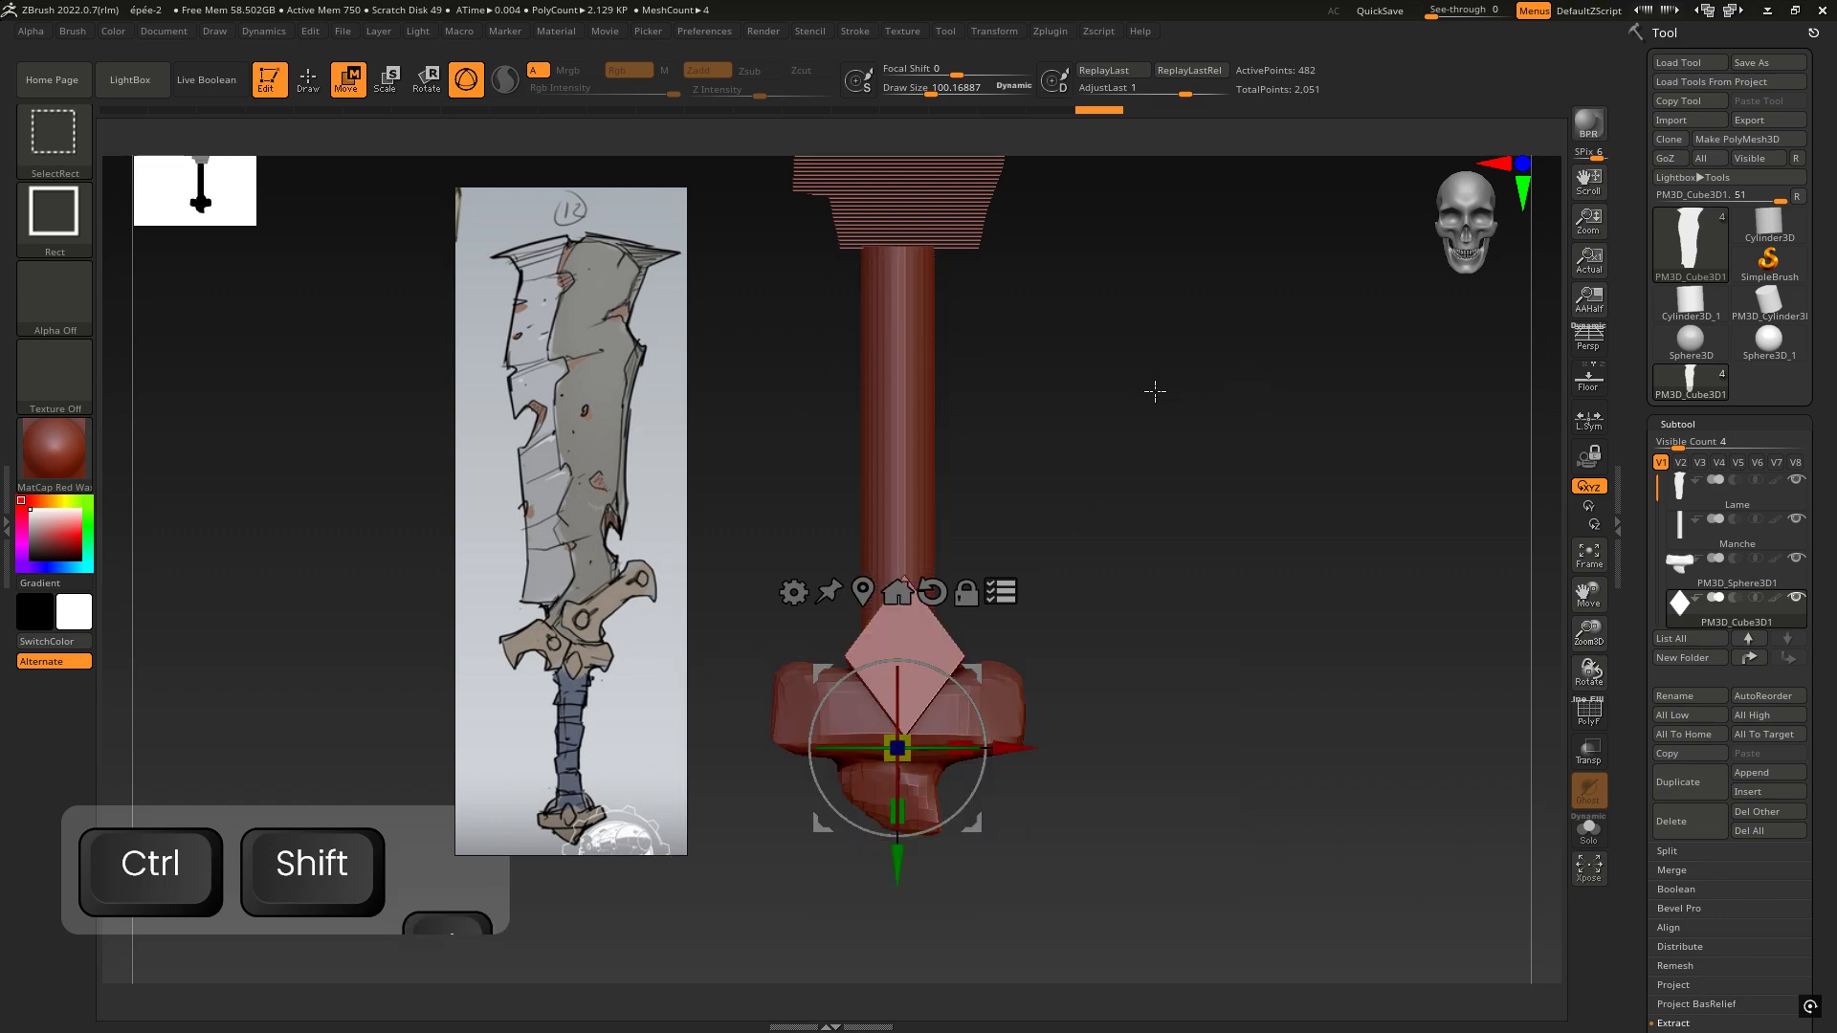
ctrl+alt+shift+drag(1203, 394, 732, 439)
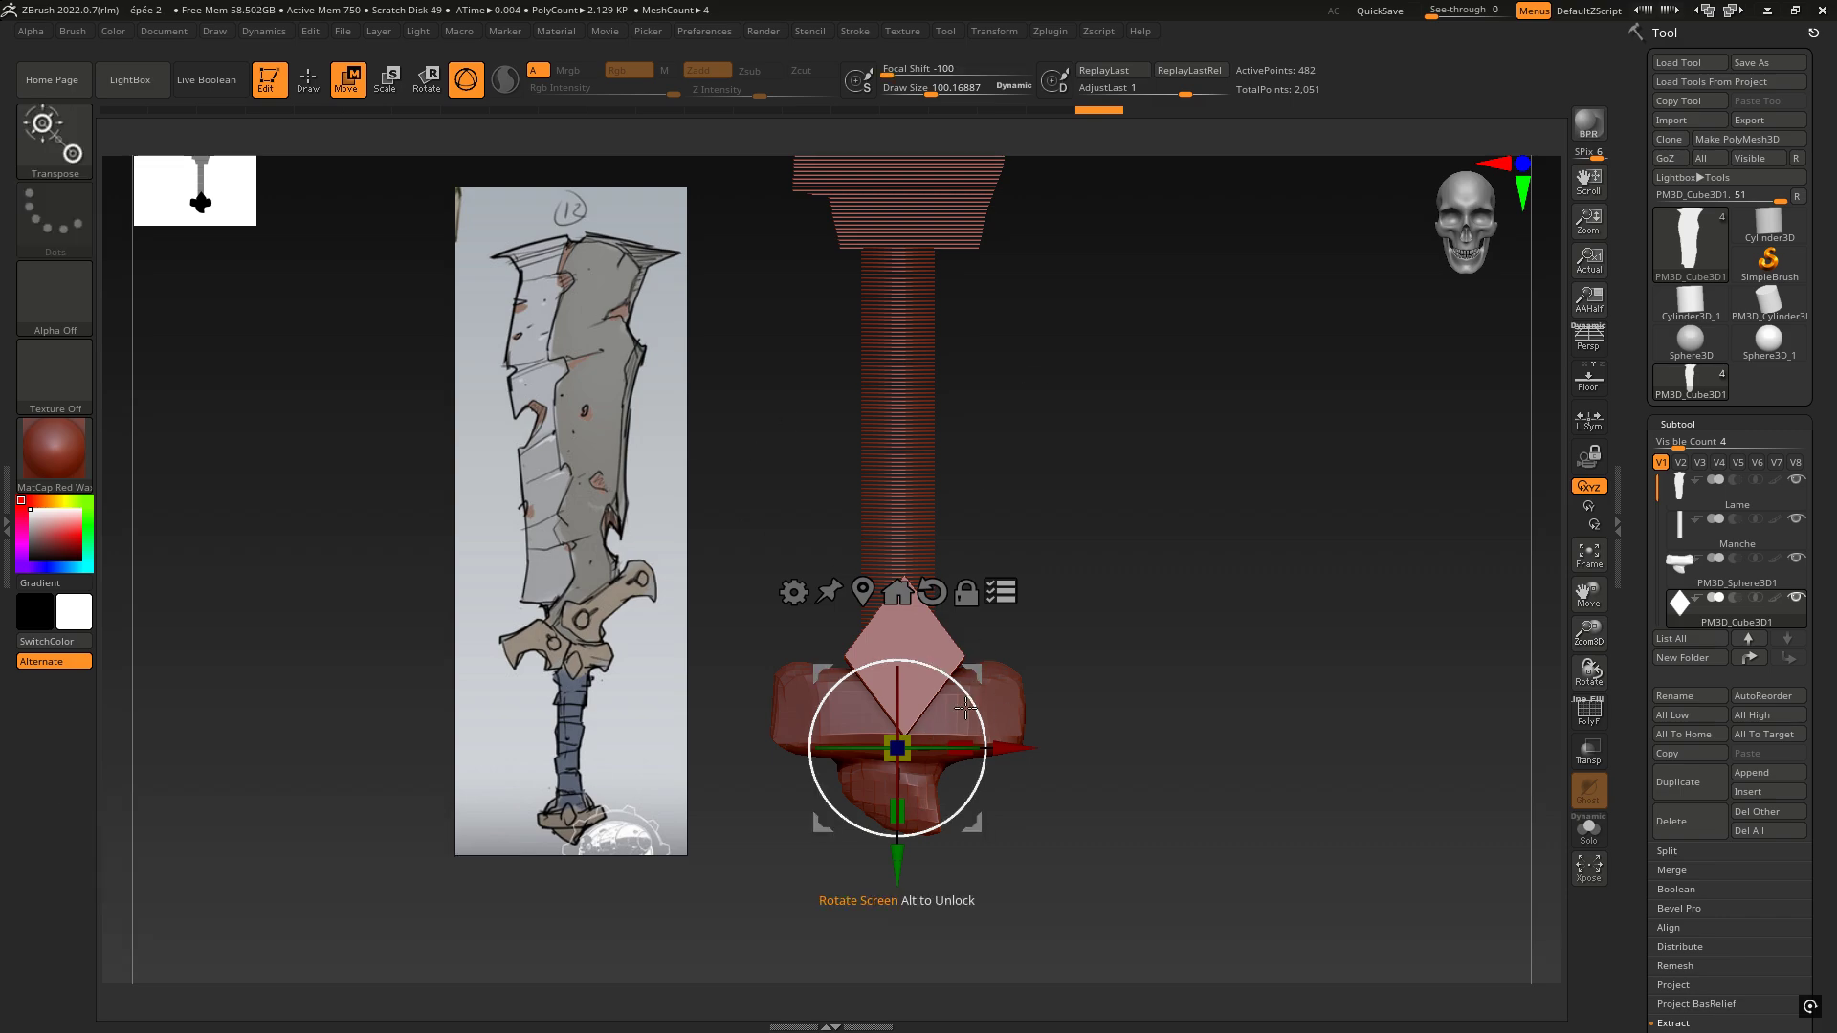
Step: Scale the pommel and its diamond down together uniformly, and turn off Transpose All Selected Subtools
drag(900, 866, 918, 866)
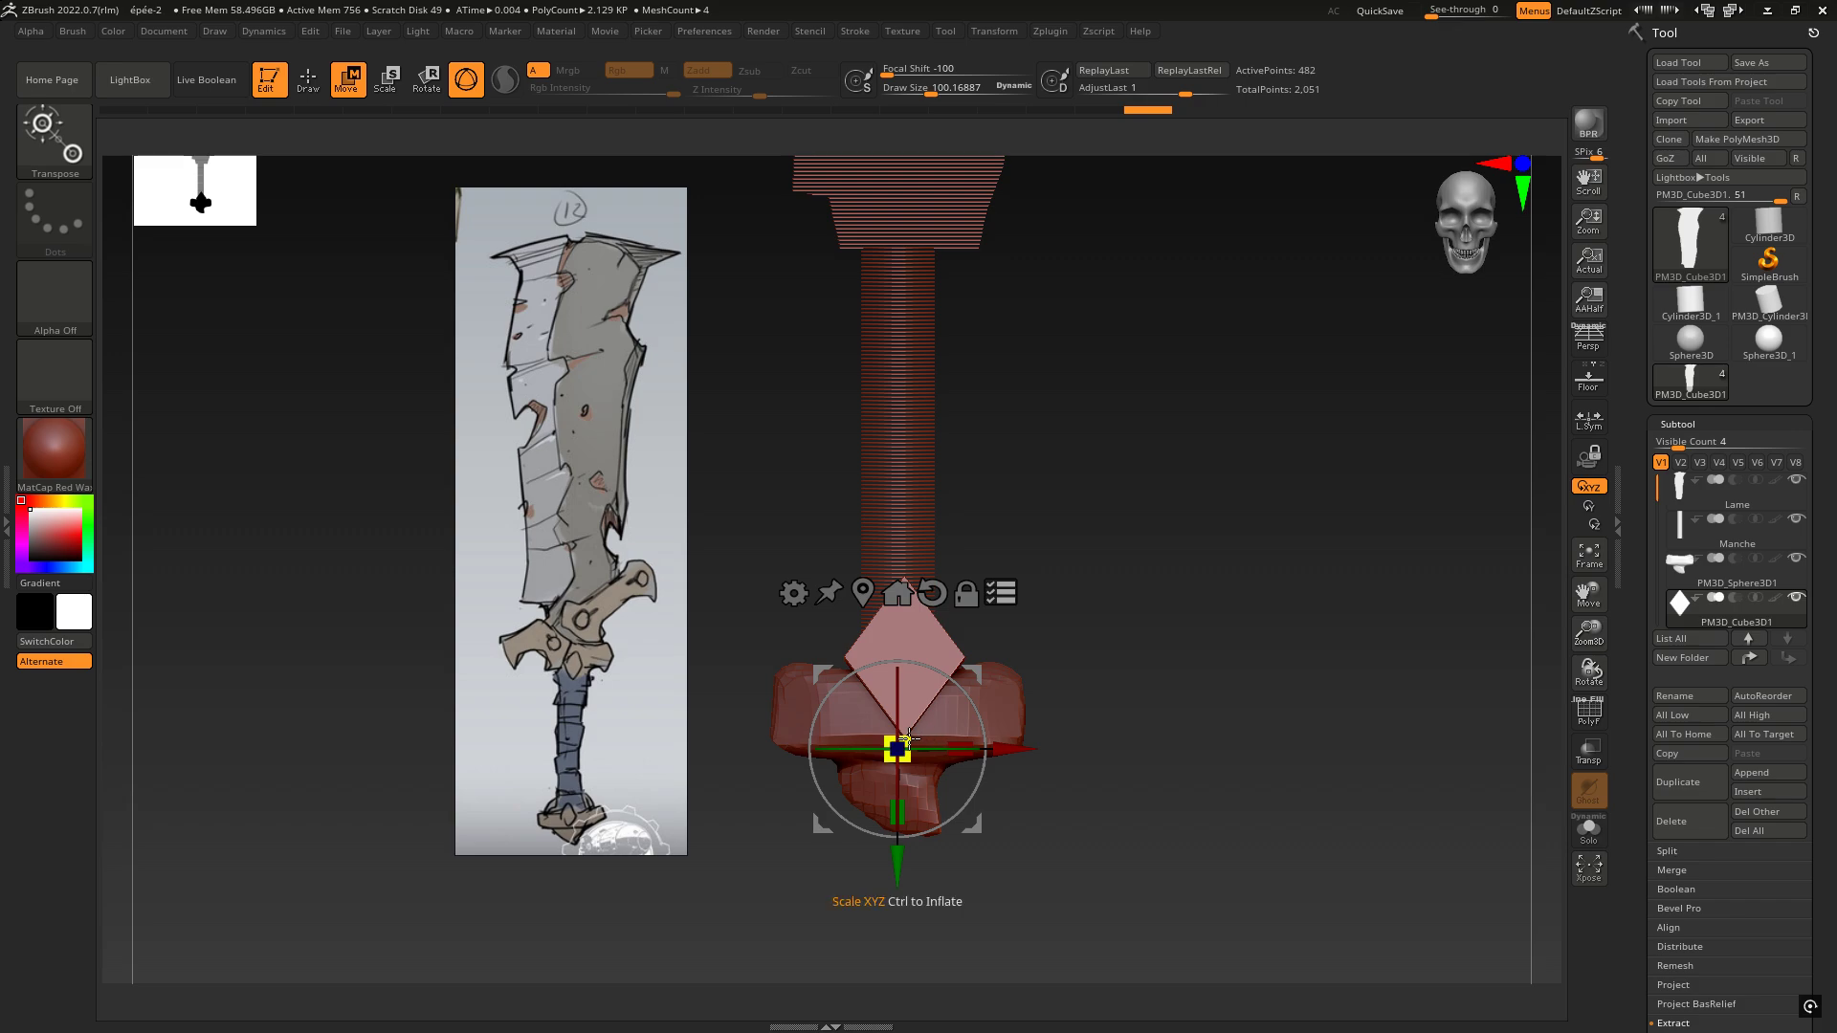
drag(910, 738, 896, 749)
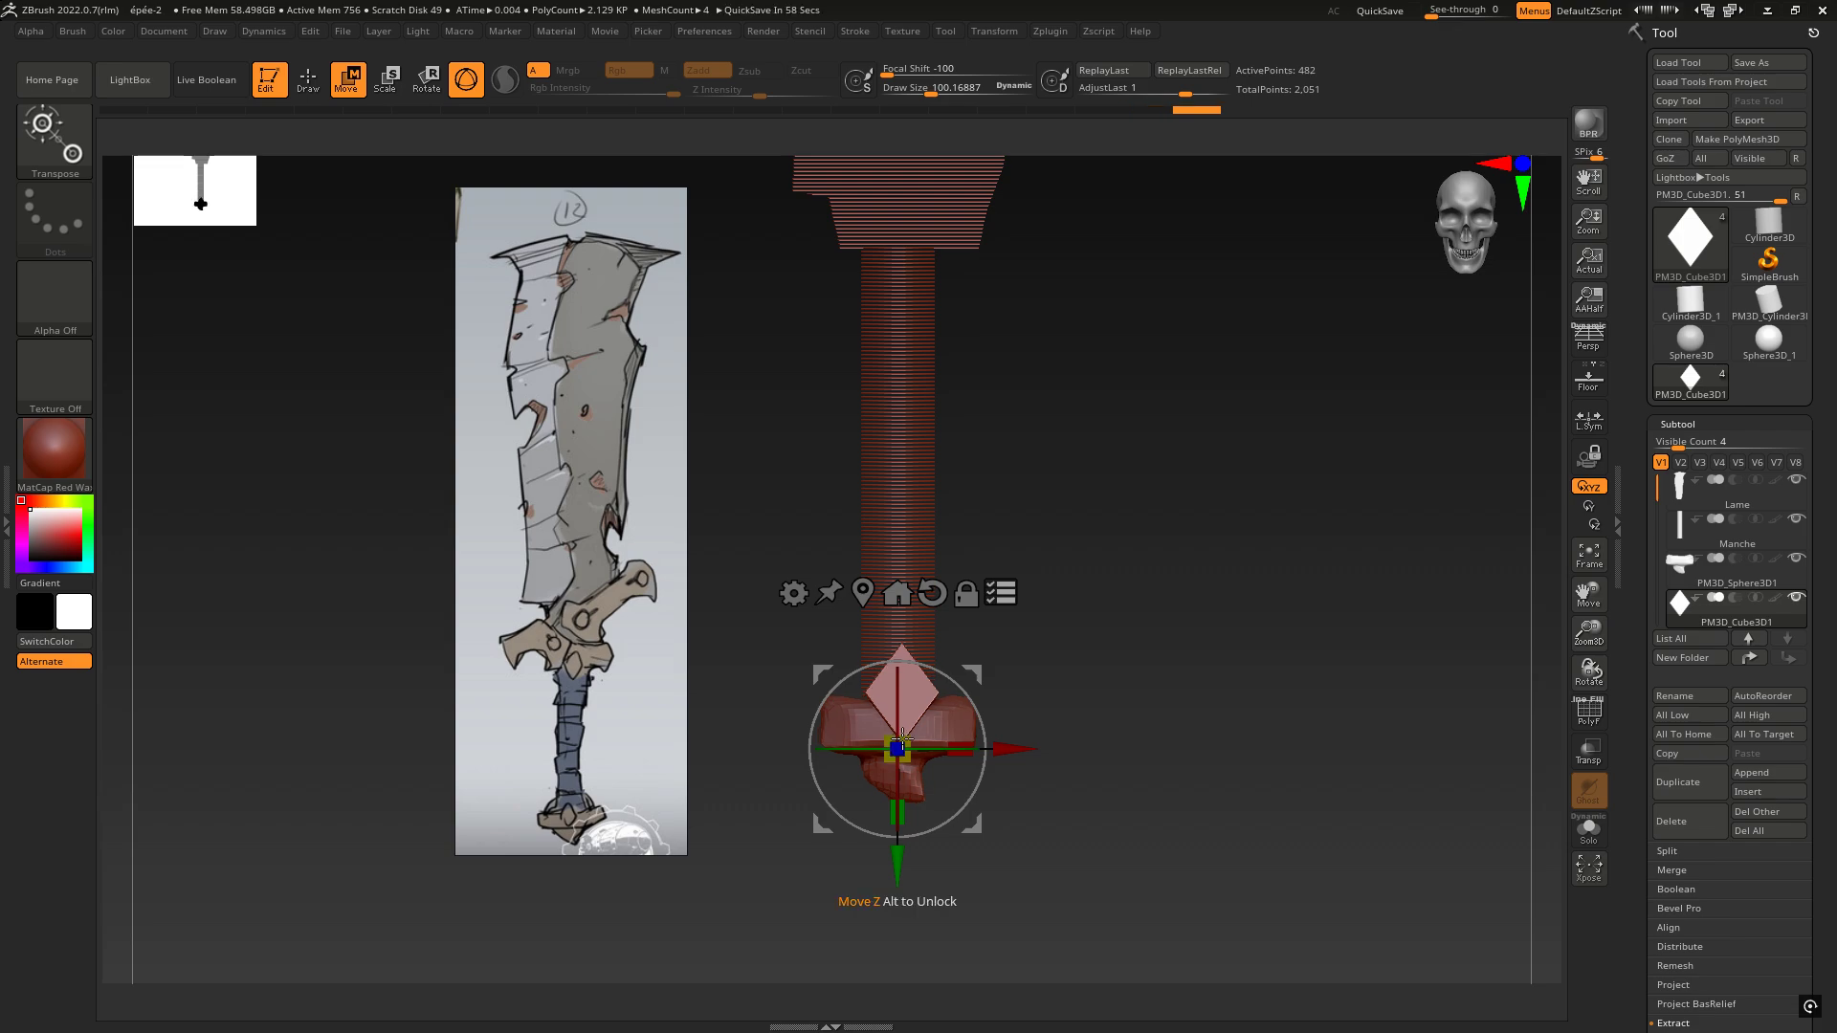
click(999, 592)
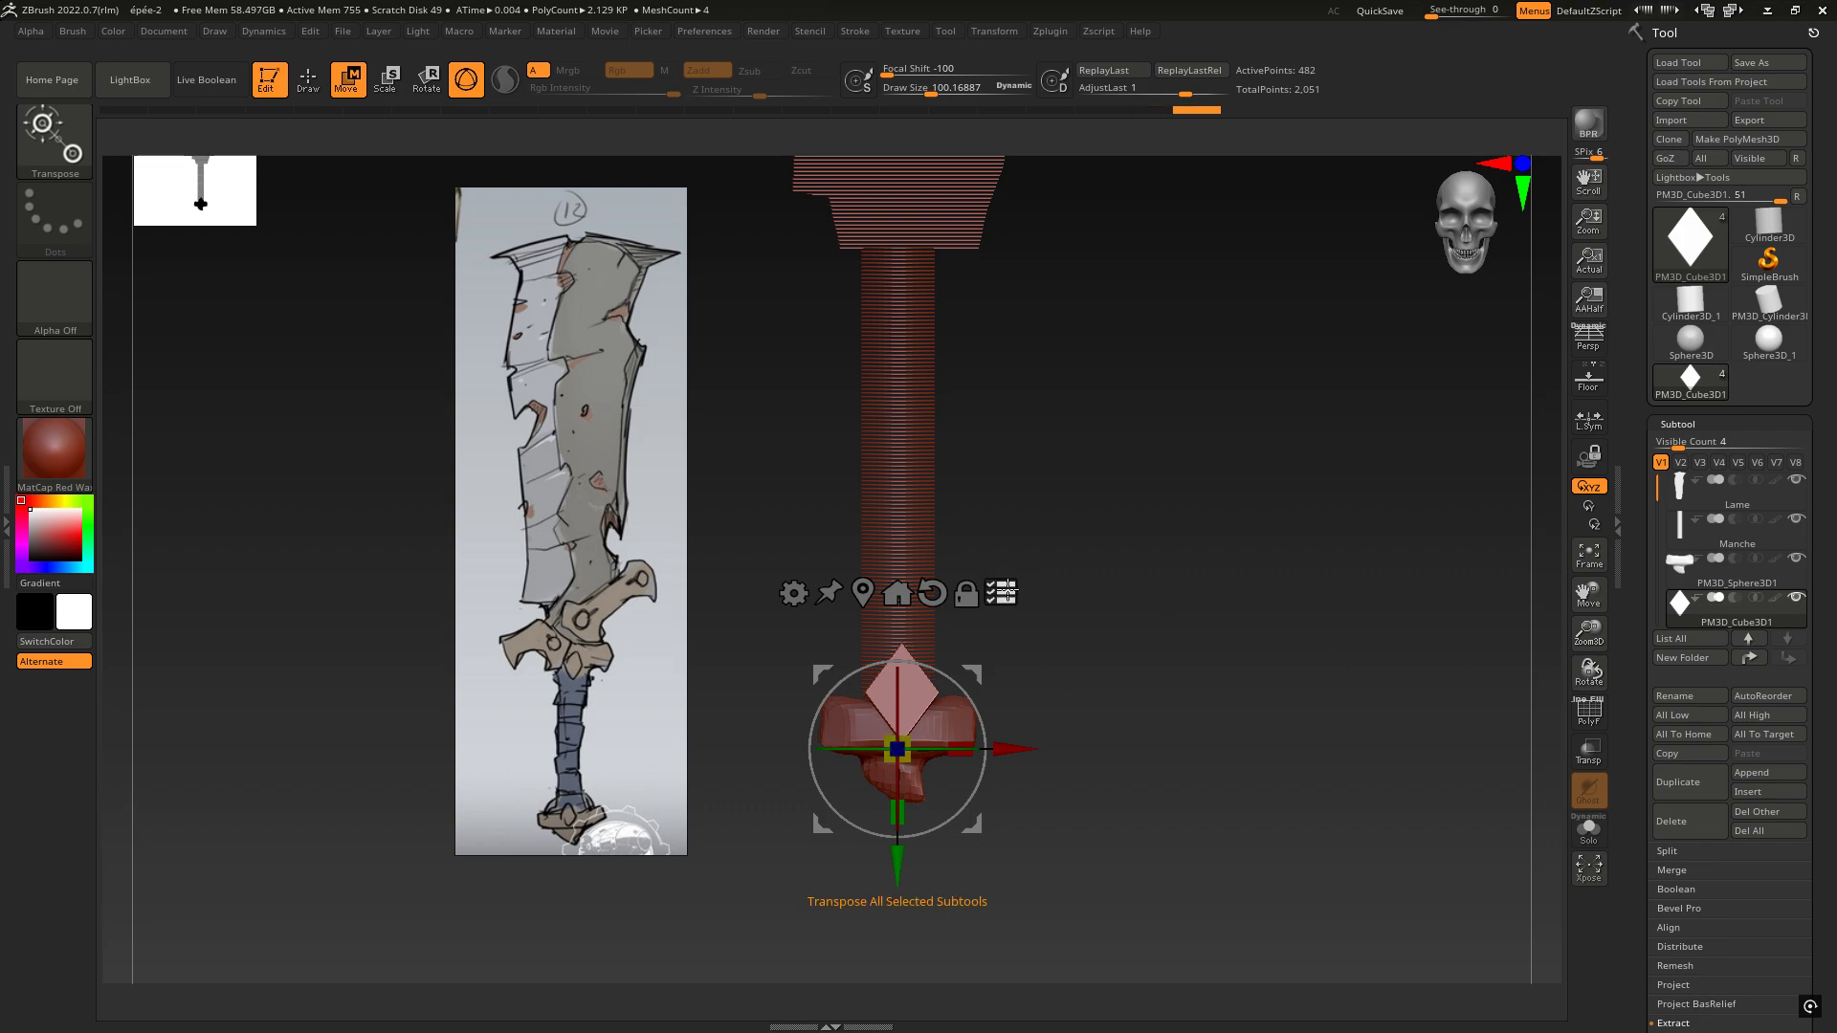
click(998, 592)
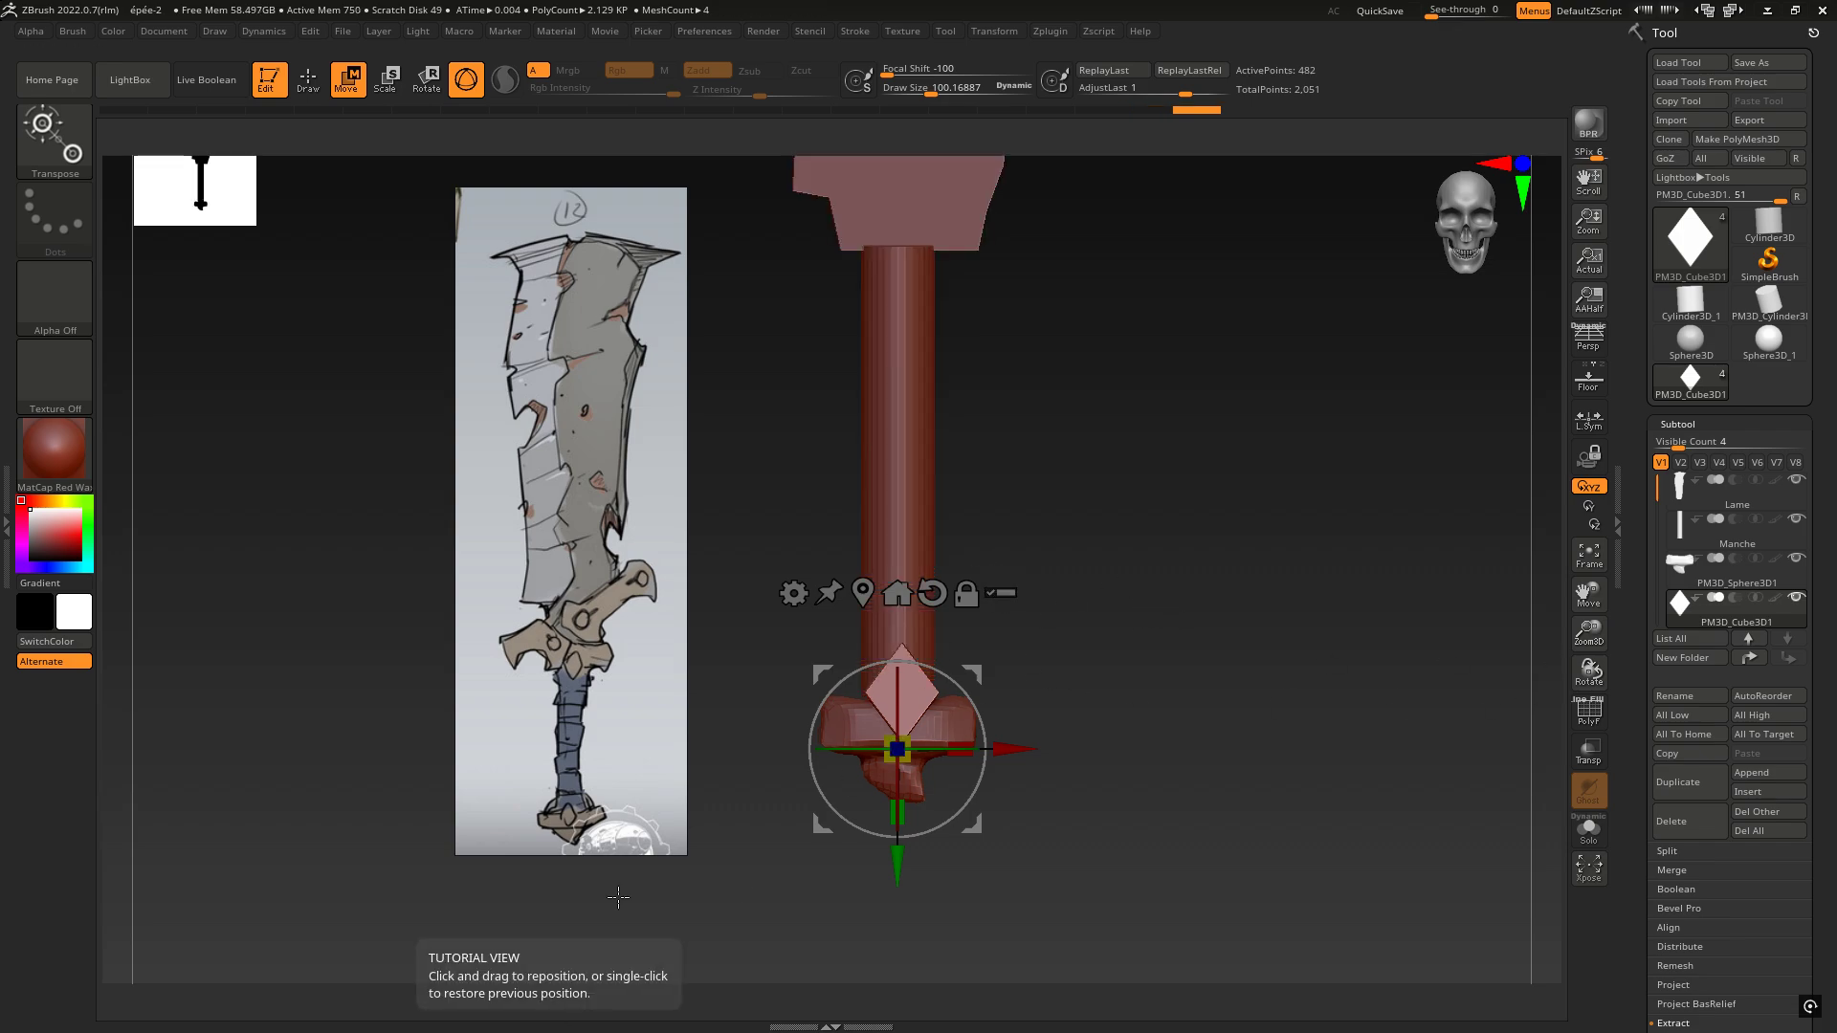
Step: Rename the diamond subtool as pommeau-diamant
alt+drag(1043, 488, 1025, 678)
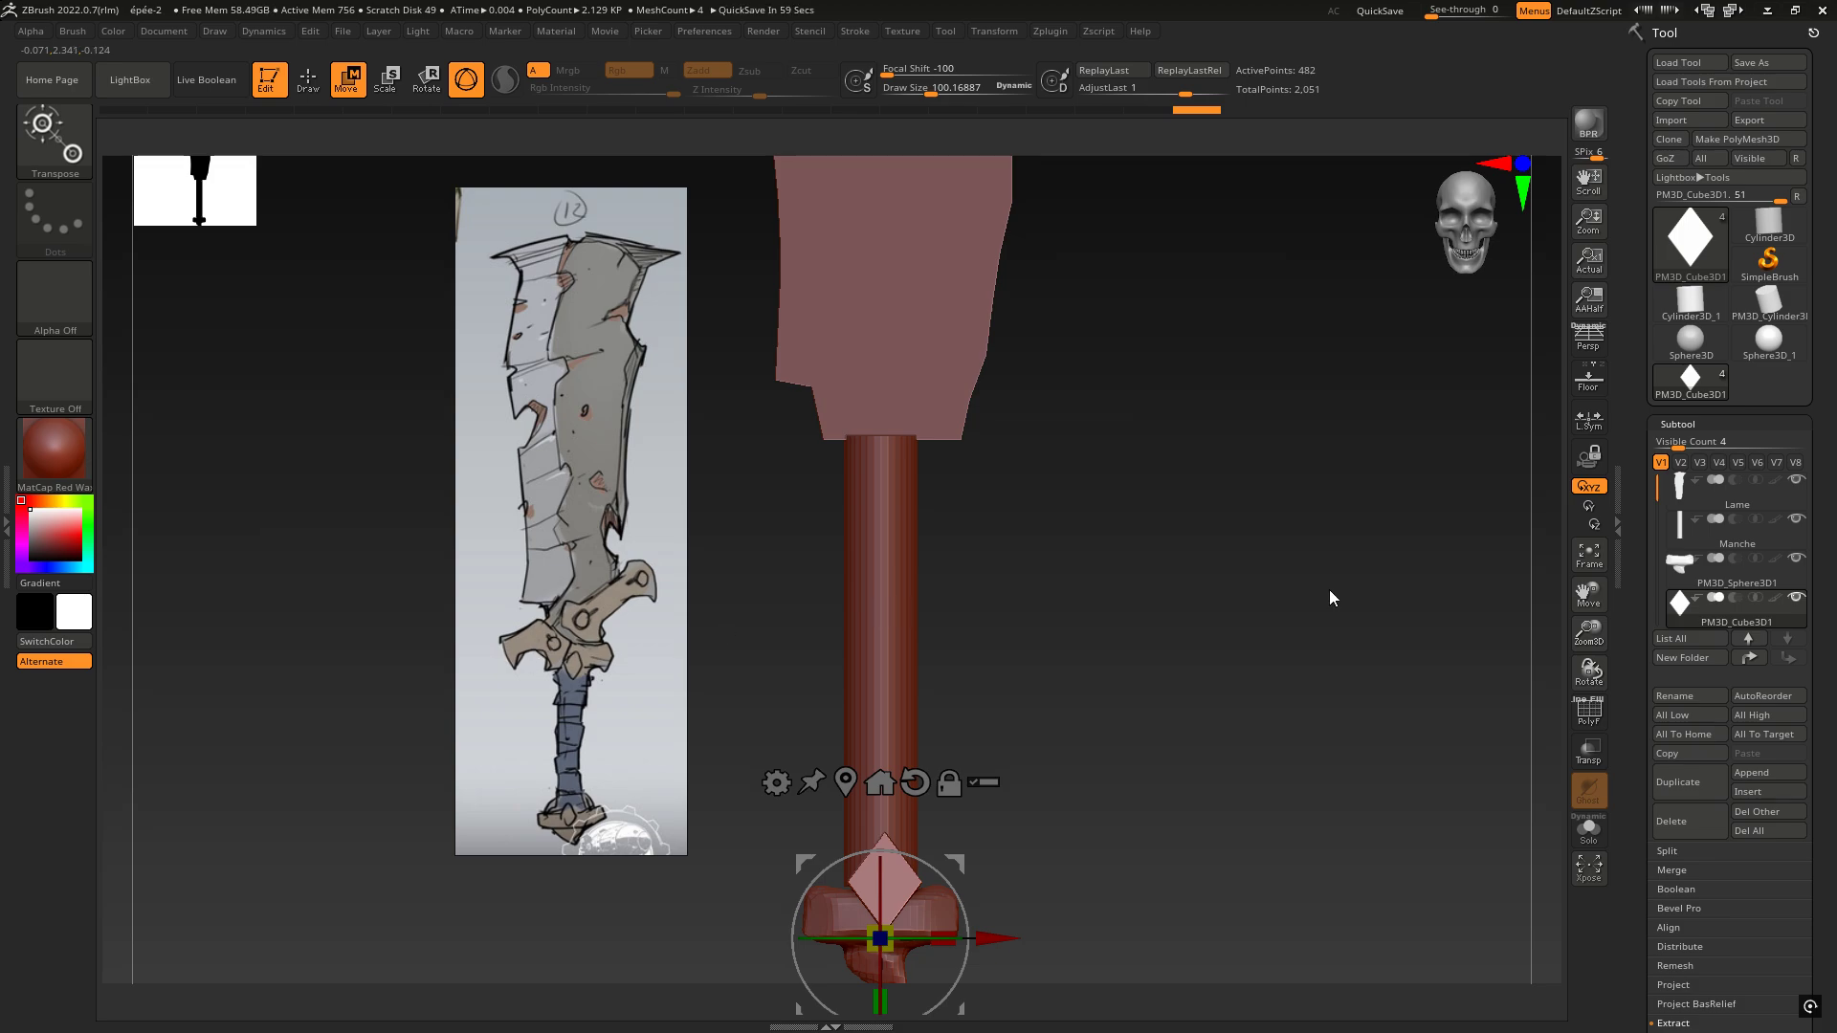
drag(1655, 489, 1656, 498)
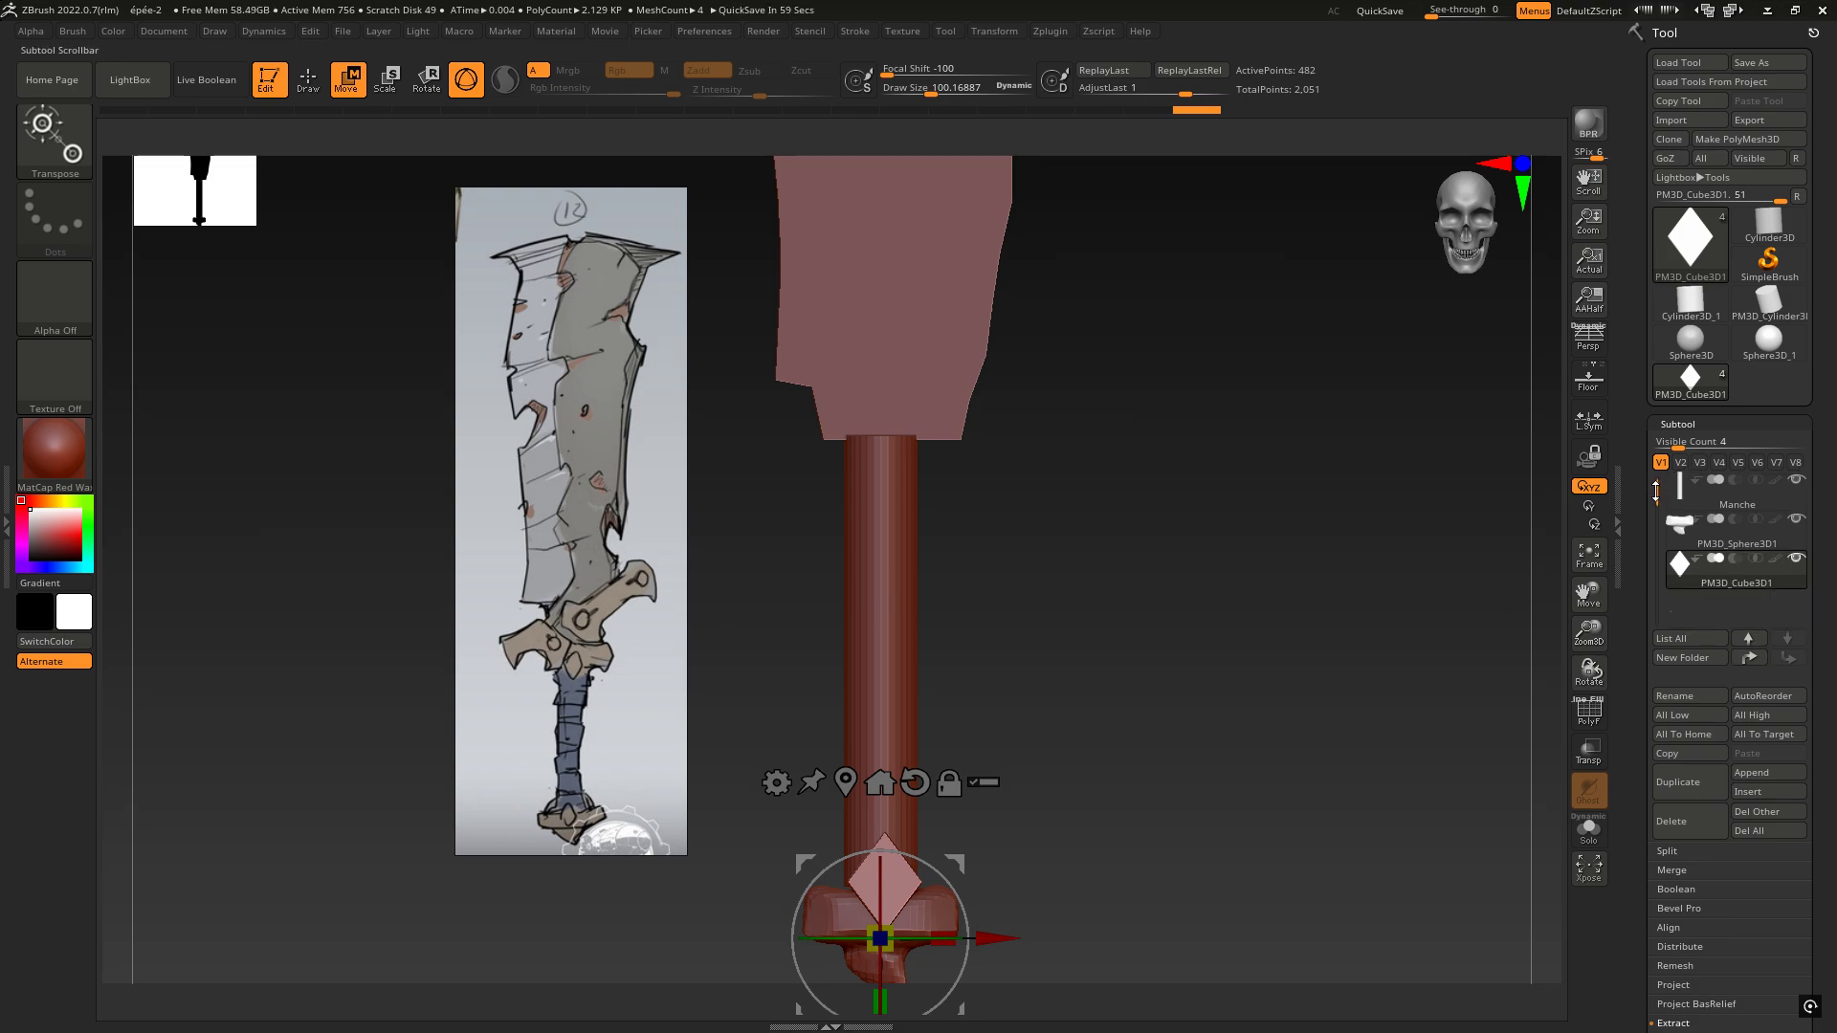
click(1684, 697)
text(pommeau)
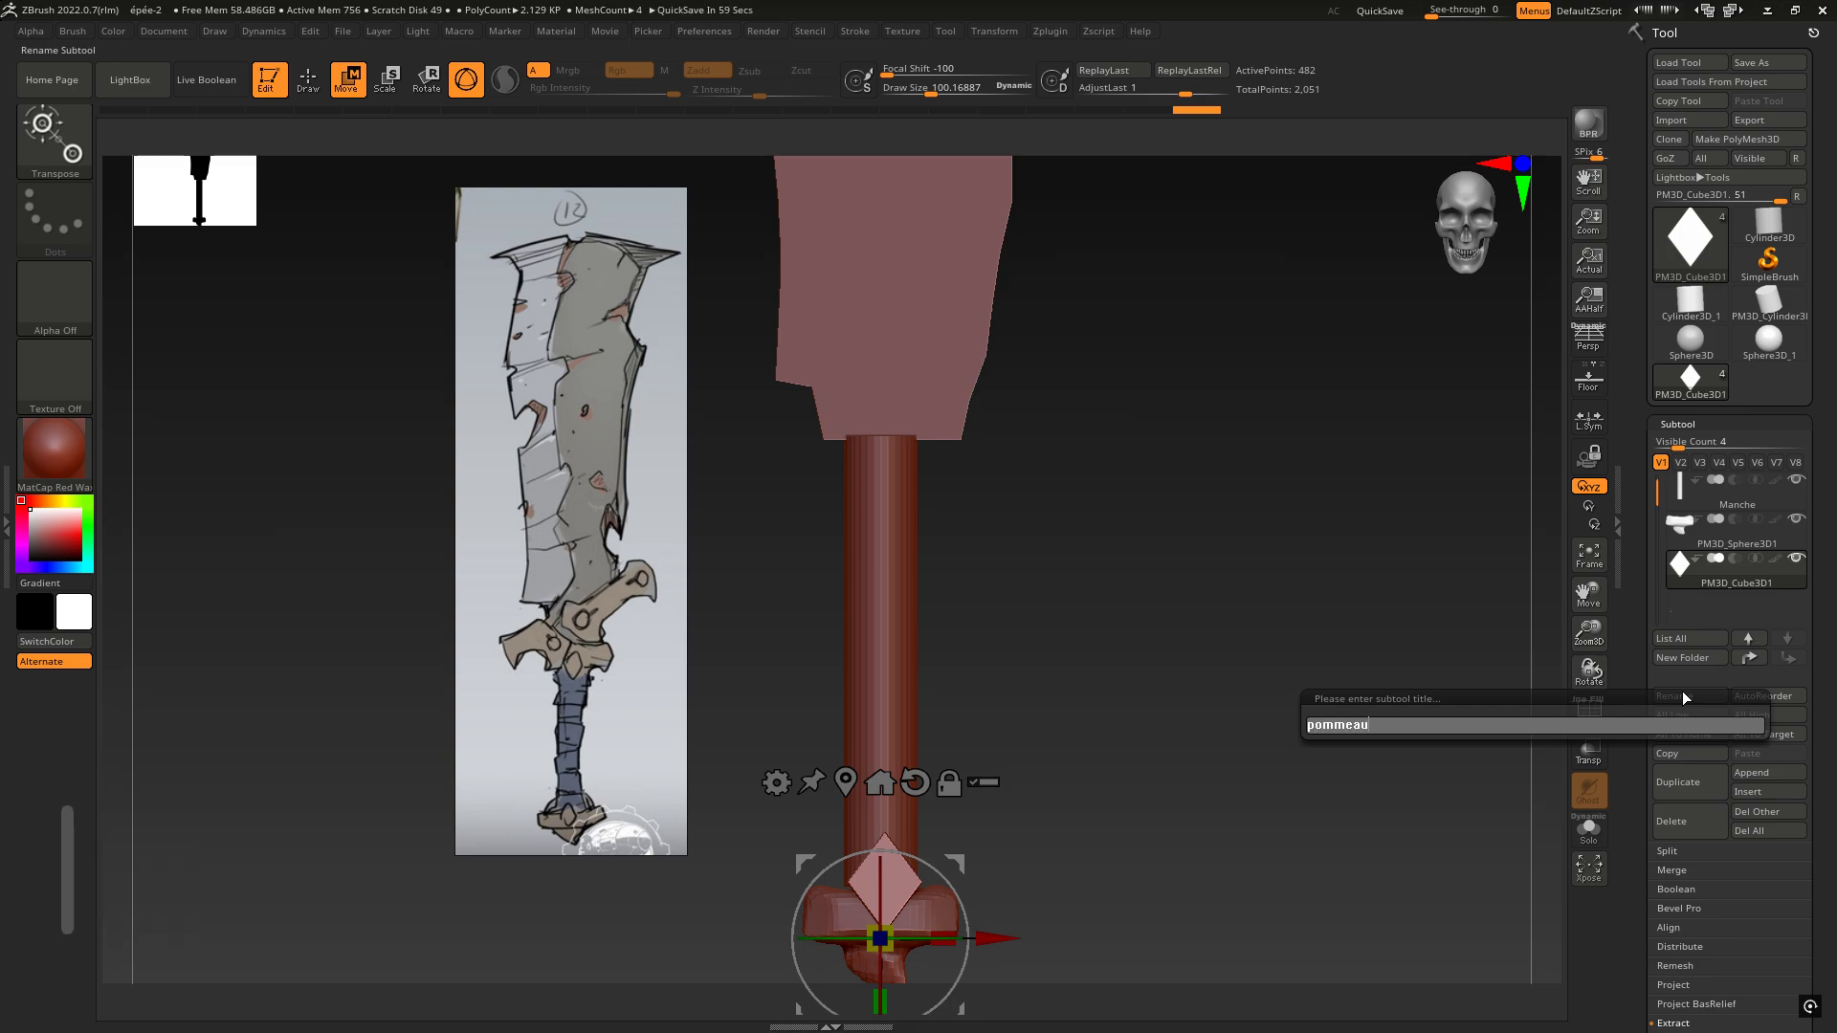
text(-diamant)
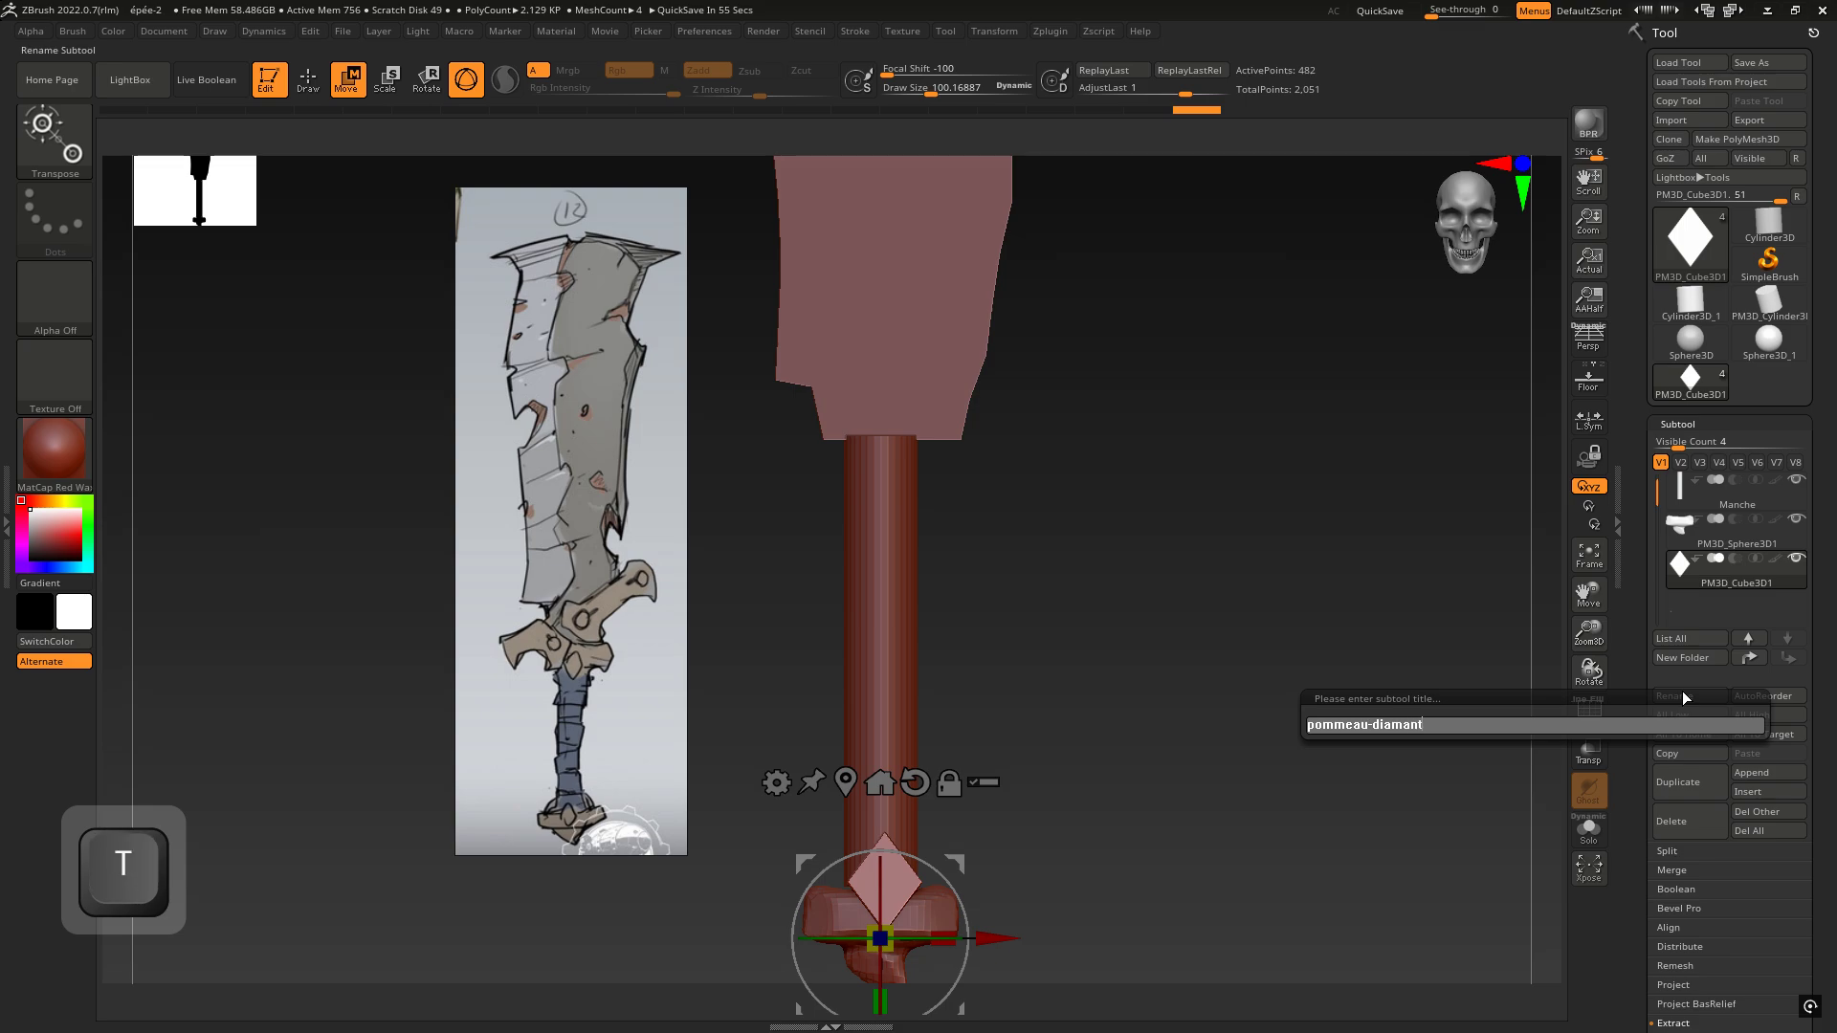
key(Return)
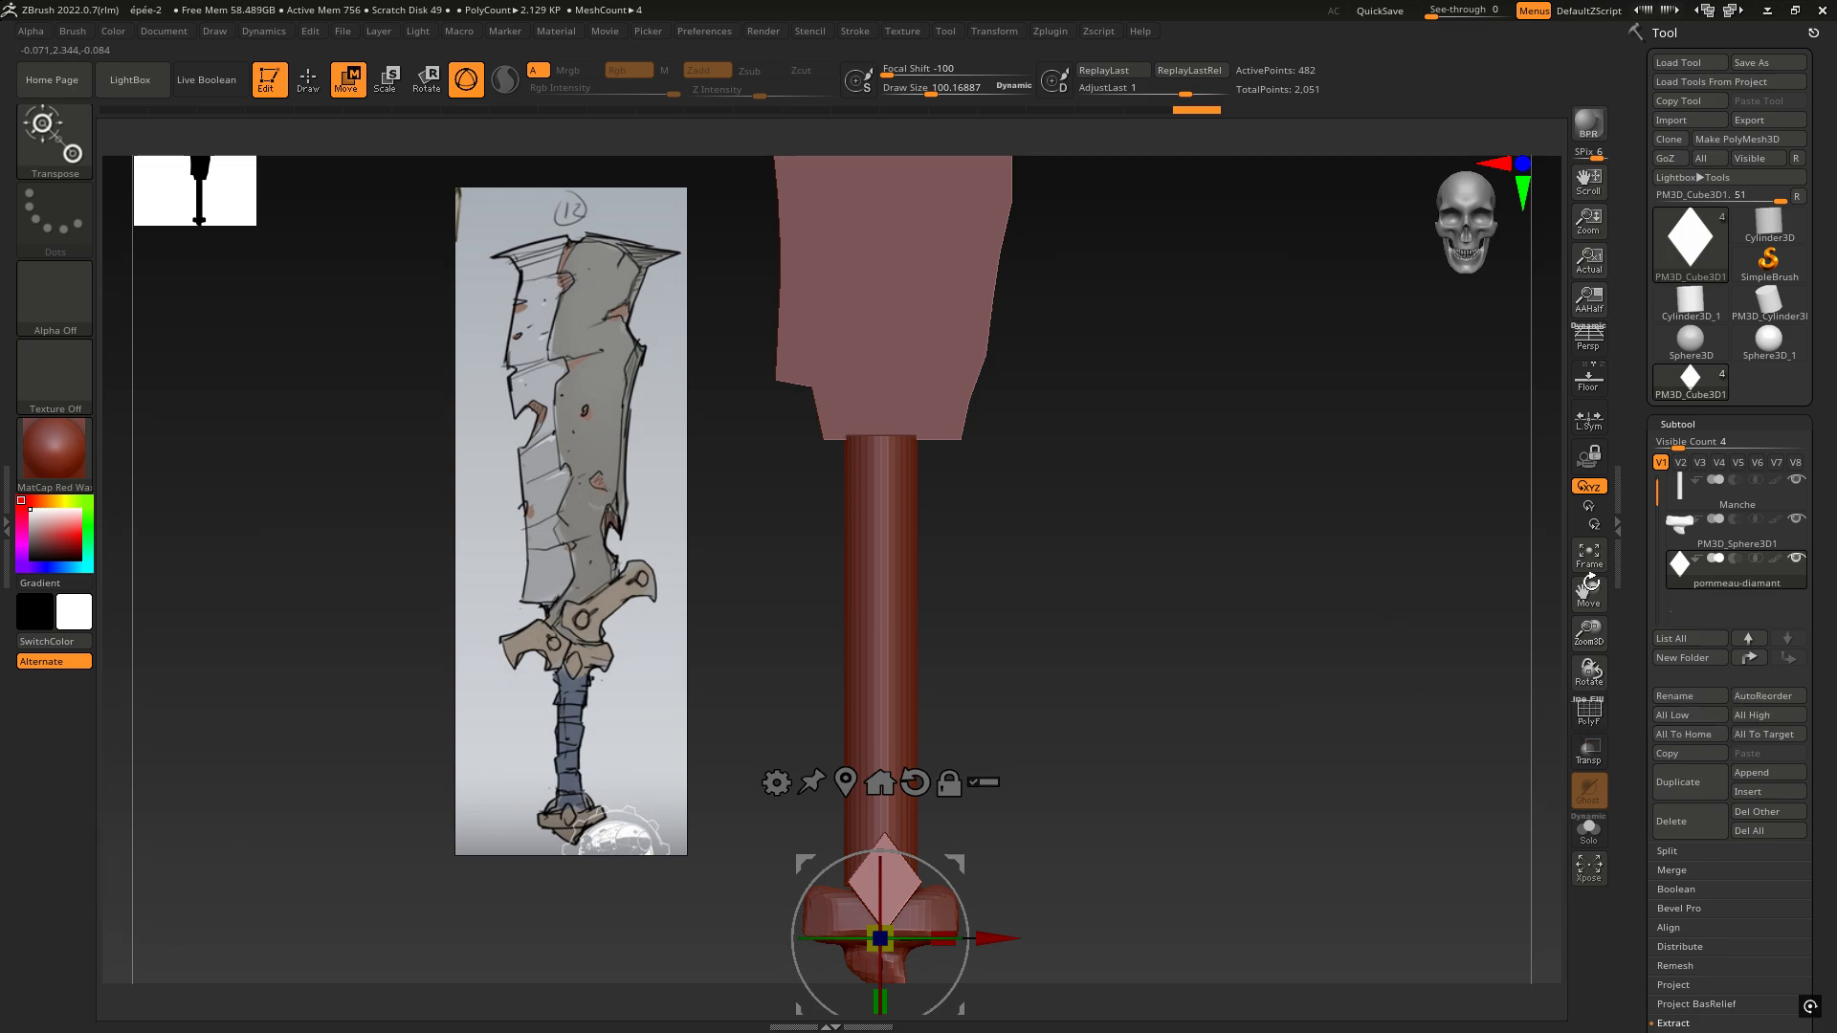
Step: Rename the pommel subtool as pommeau
click(1689, 534)
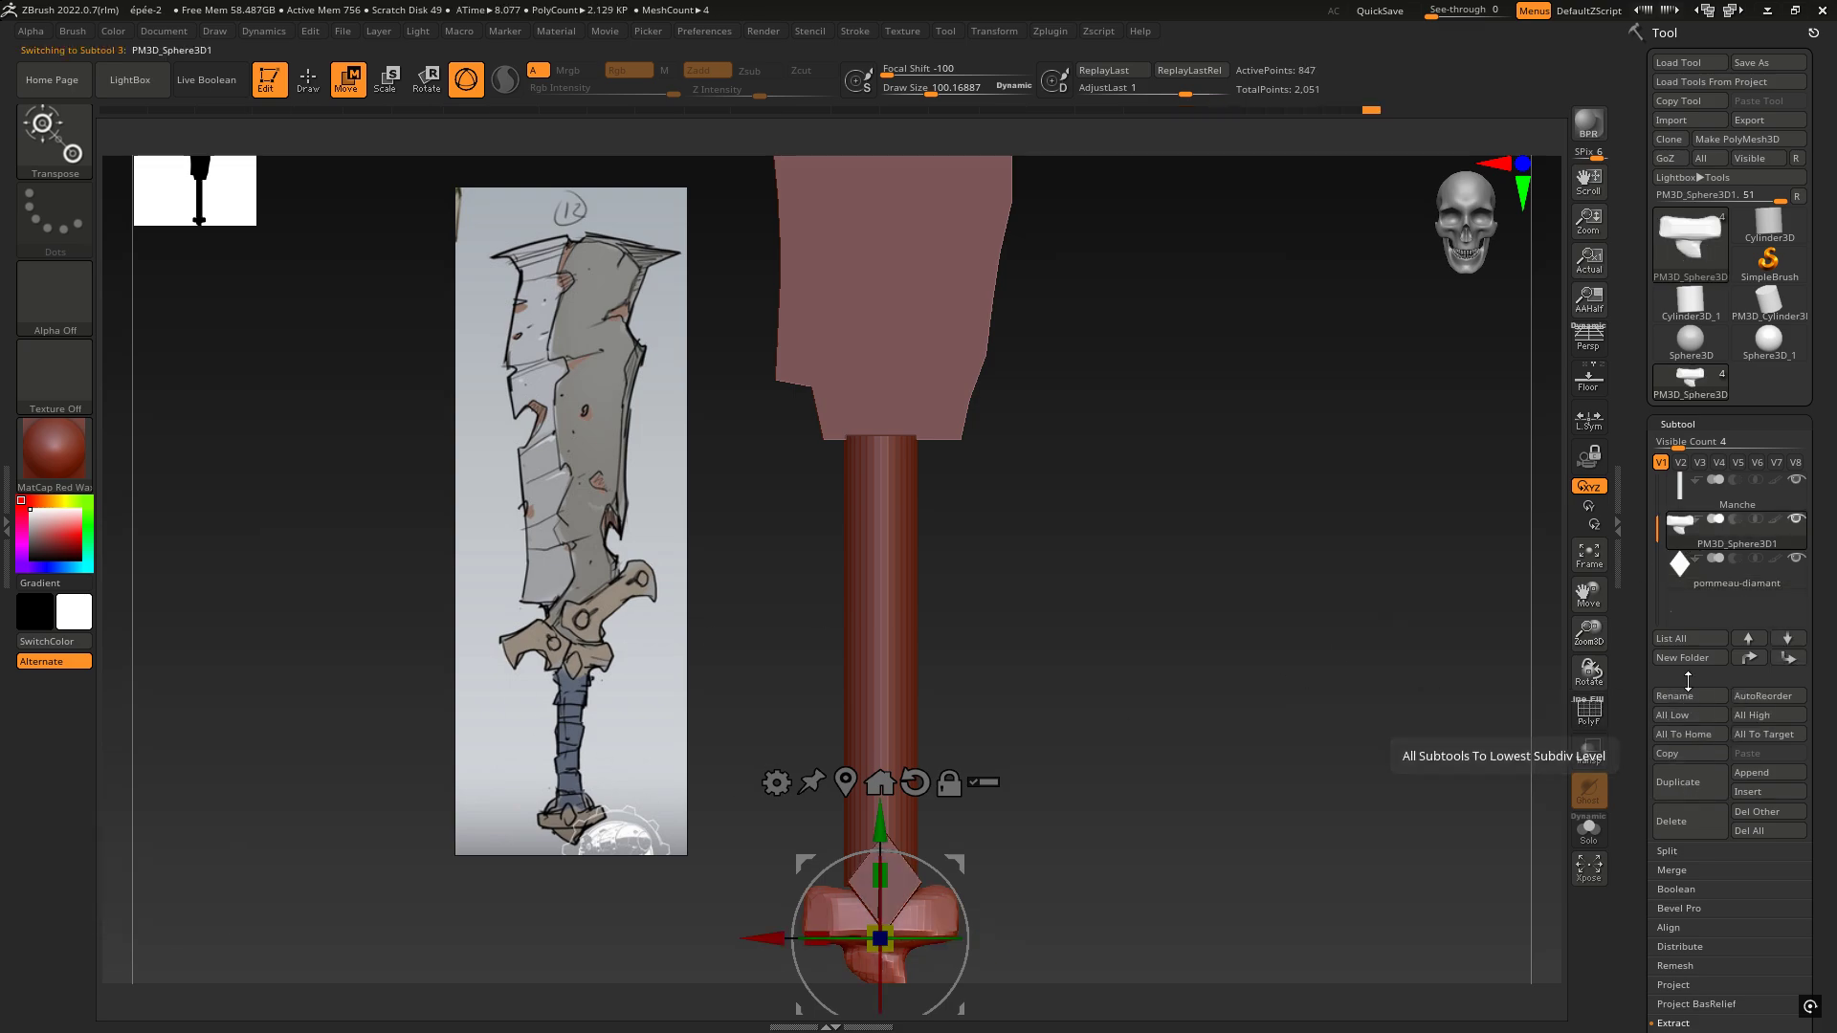
click(1673, 695)
text(pomme)
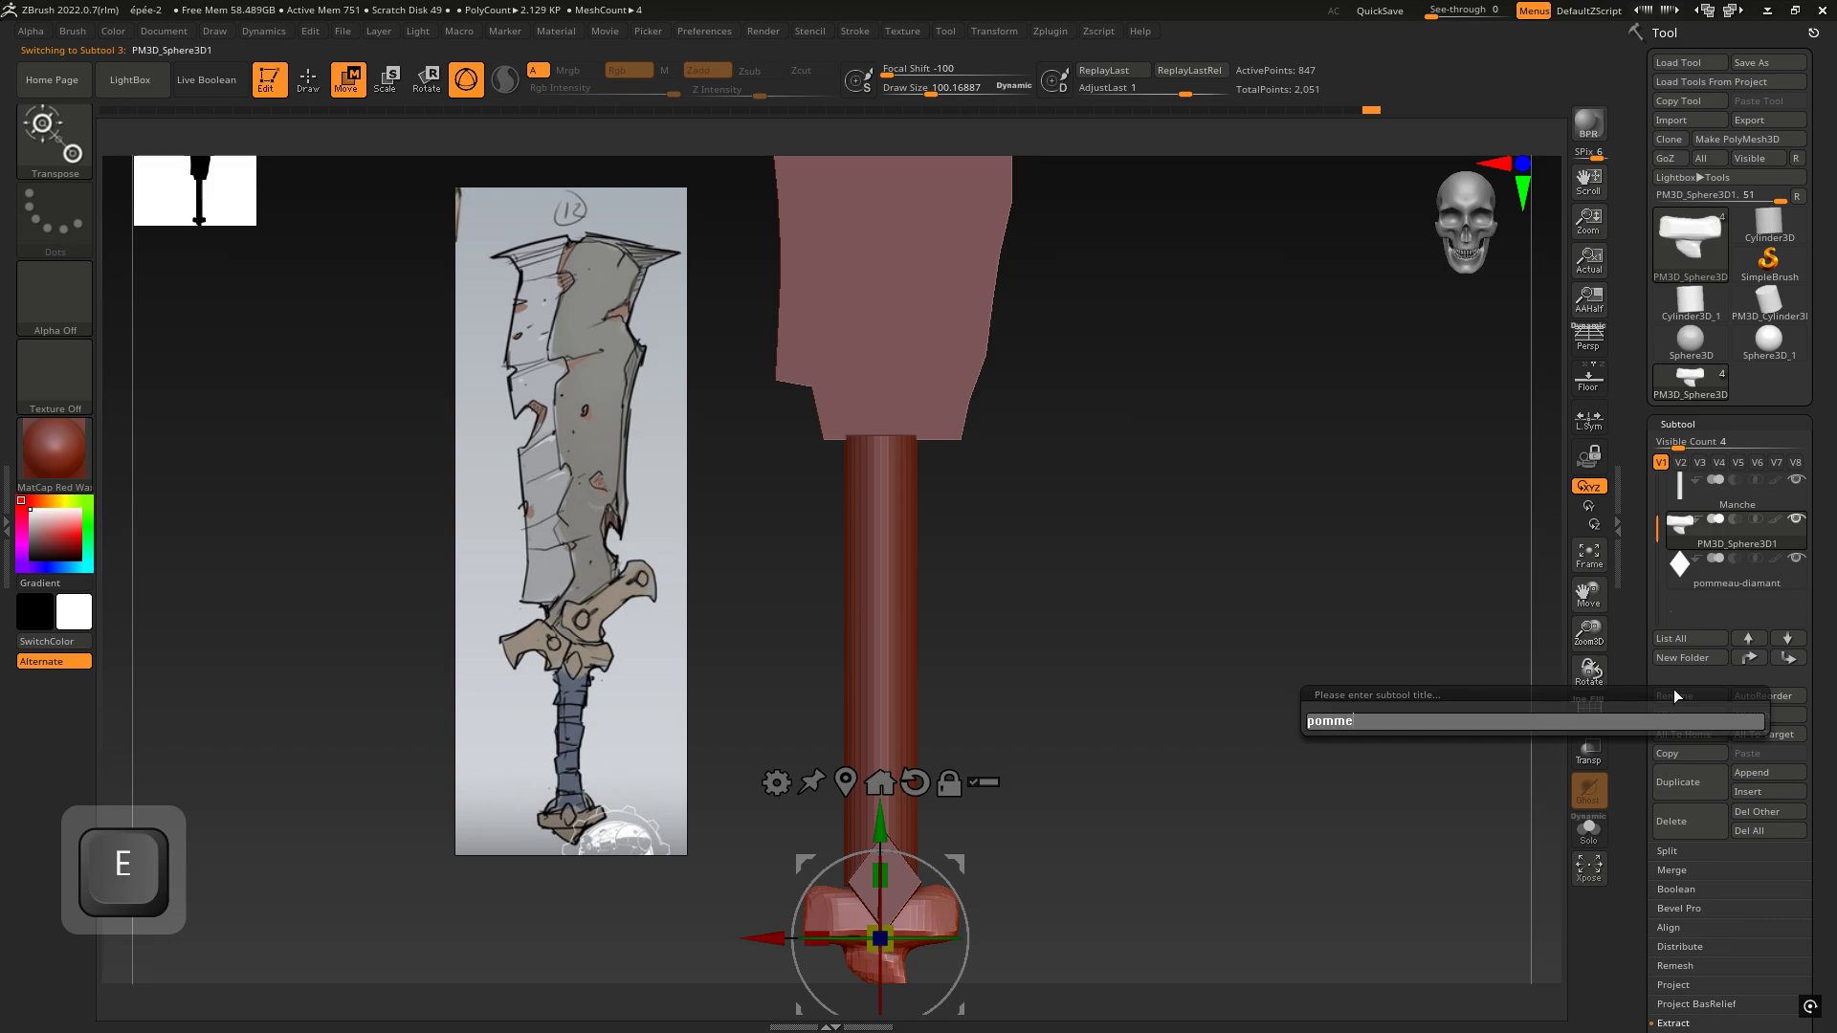
text(au)
key(Return)
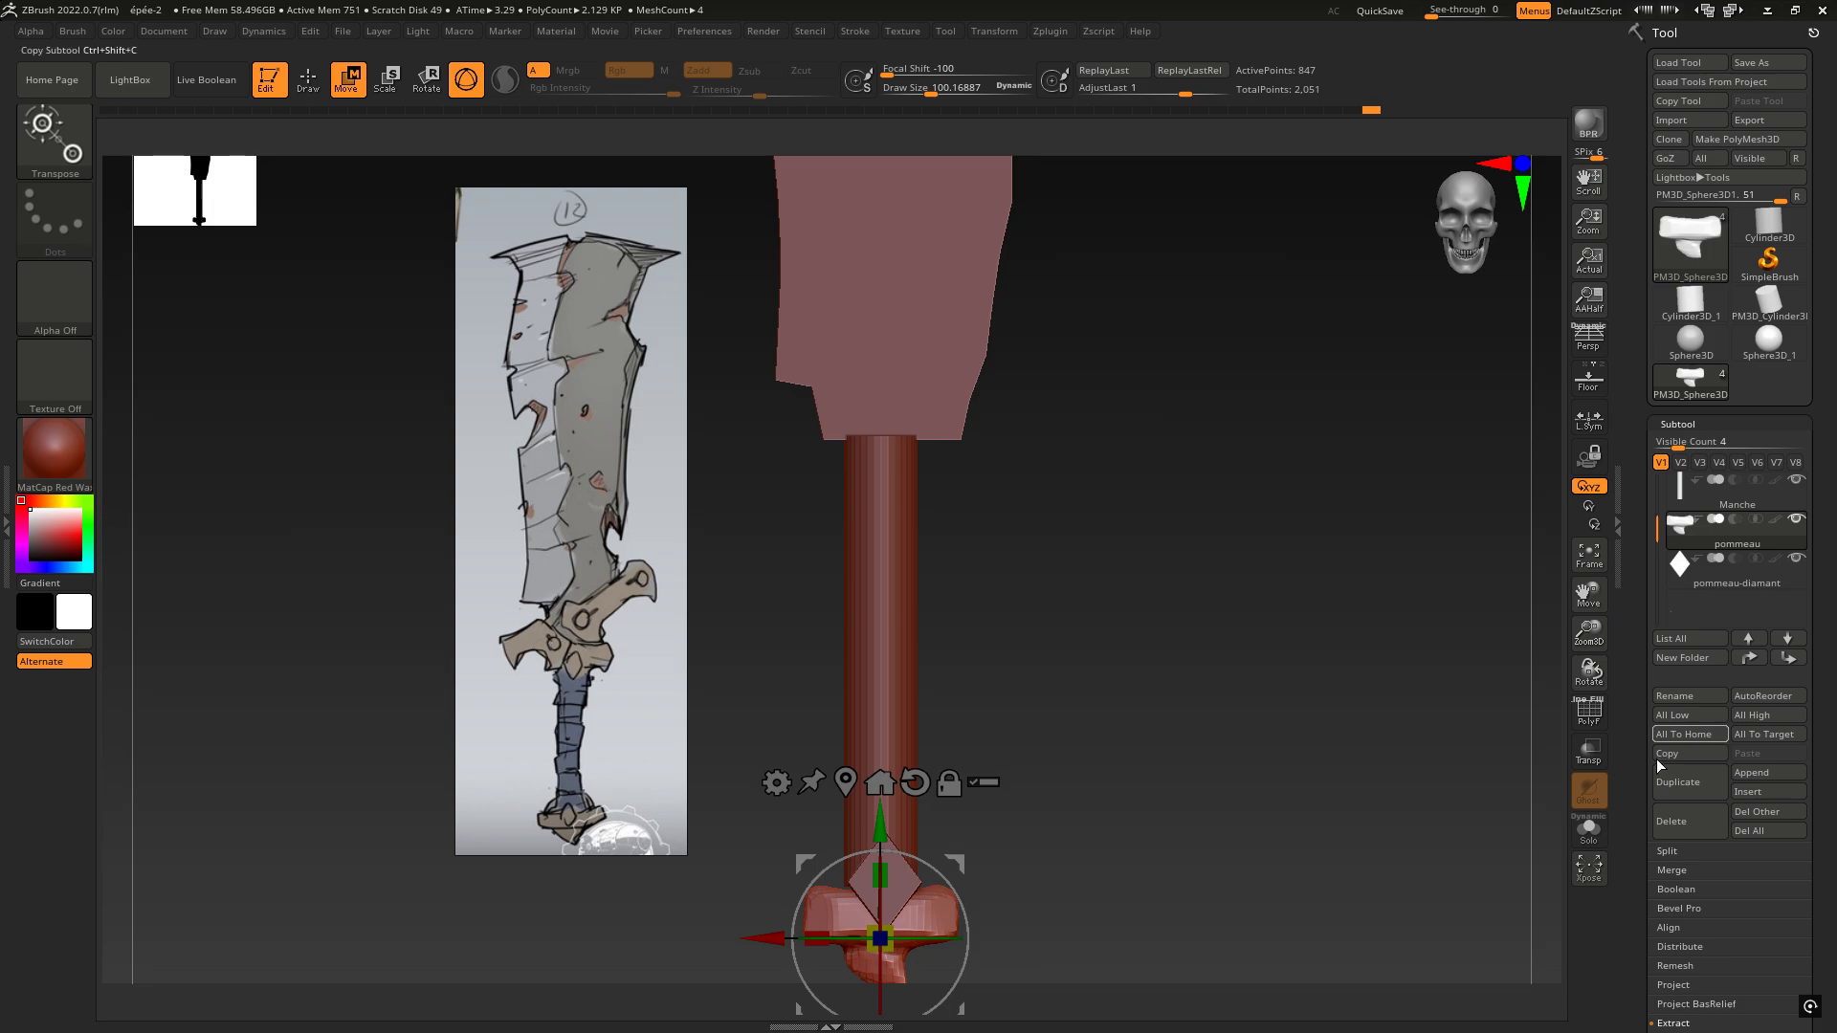
Step: Insert a sphere as a new subtool below pommeau and bring the whole sword into view
click(1764, 790)
click(1105, 645)
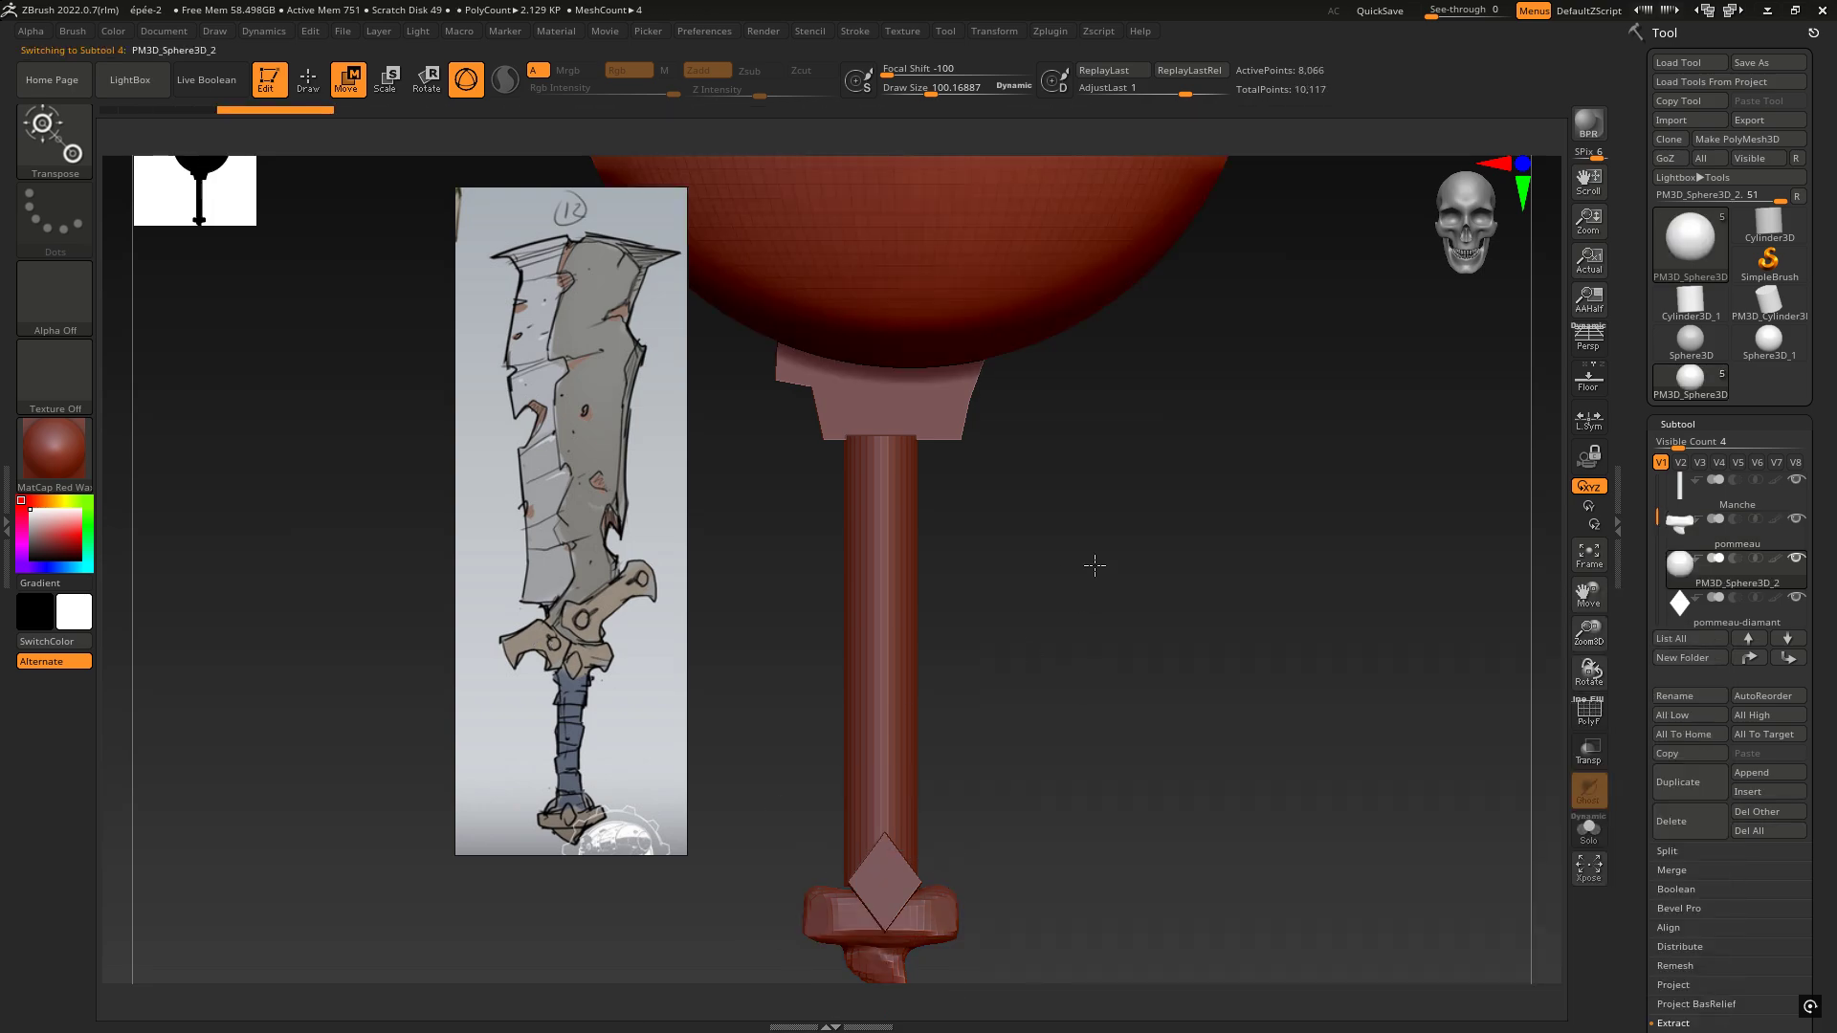
key(ctrl)
ctrl+right_drag(1173, 551, 992, 468)
alt+right_drag(1043, 349, 1053, 718)
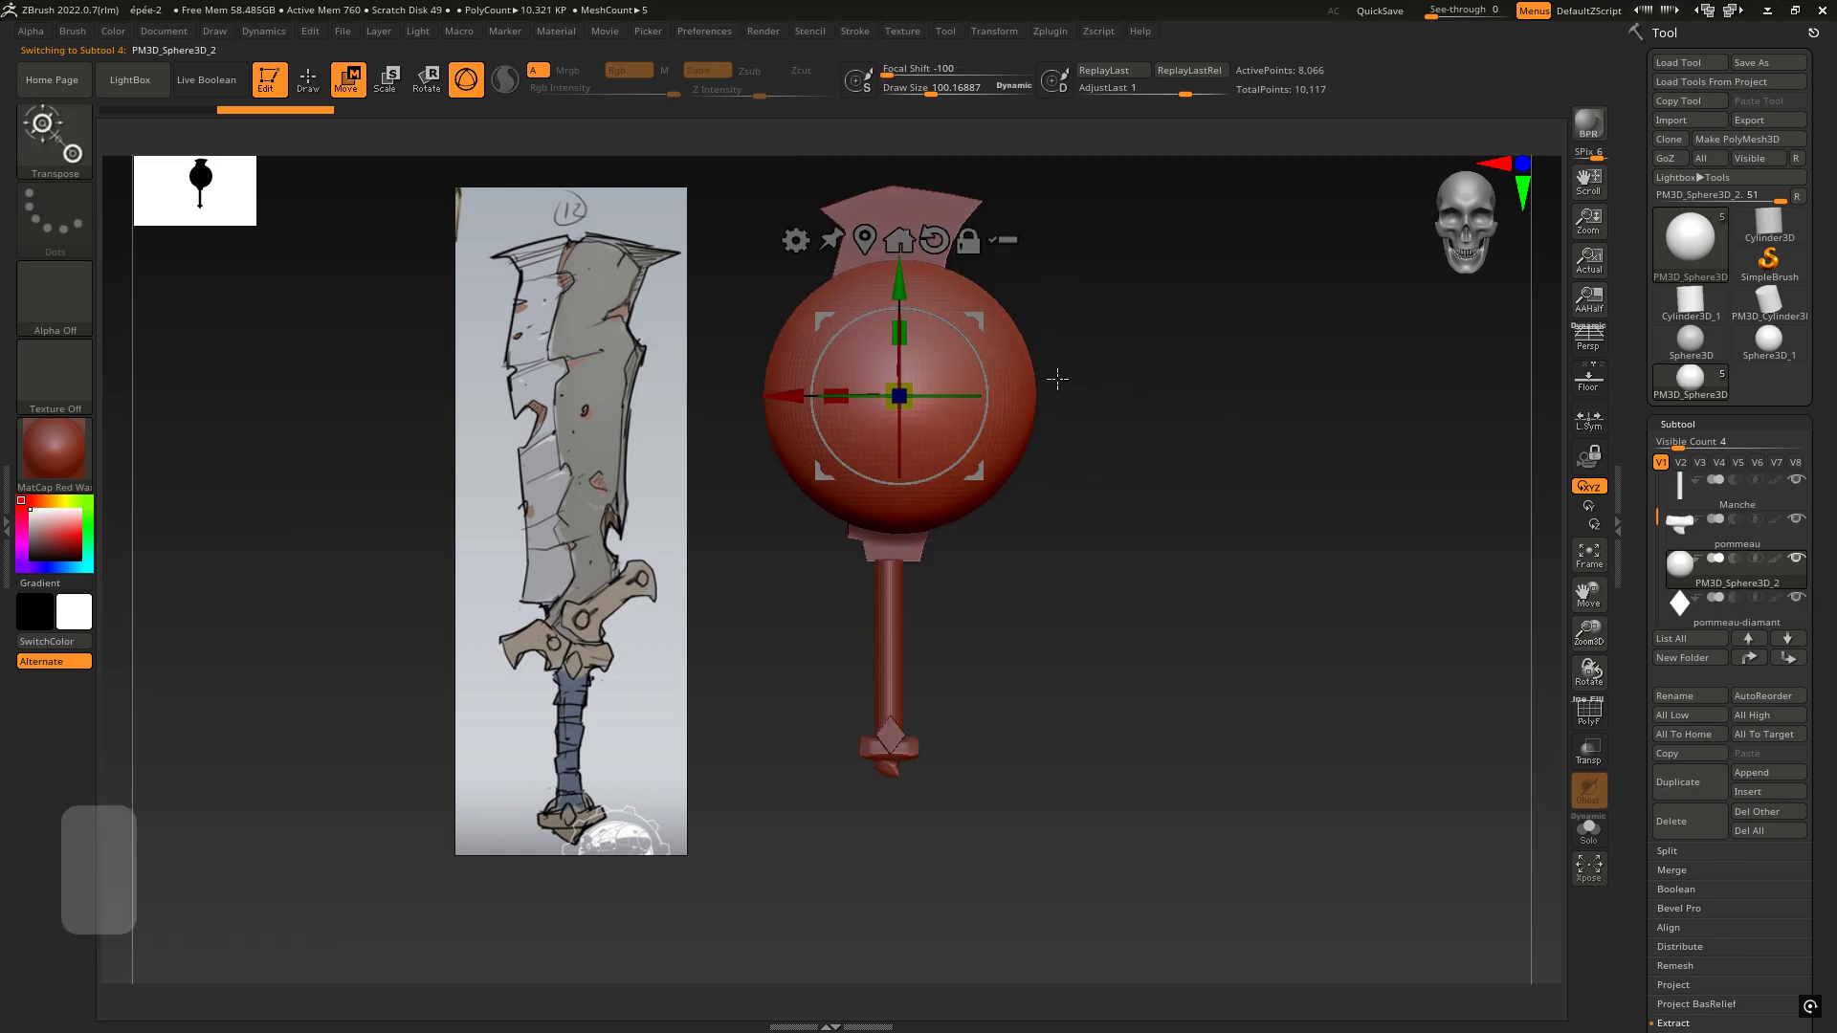
Step: Reposition the transform gizmo at several different points on the inserted sphere's surface
alt+click(1020, 371)
alt+click(893, 418)
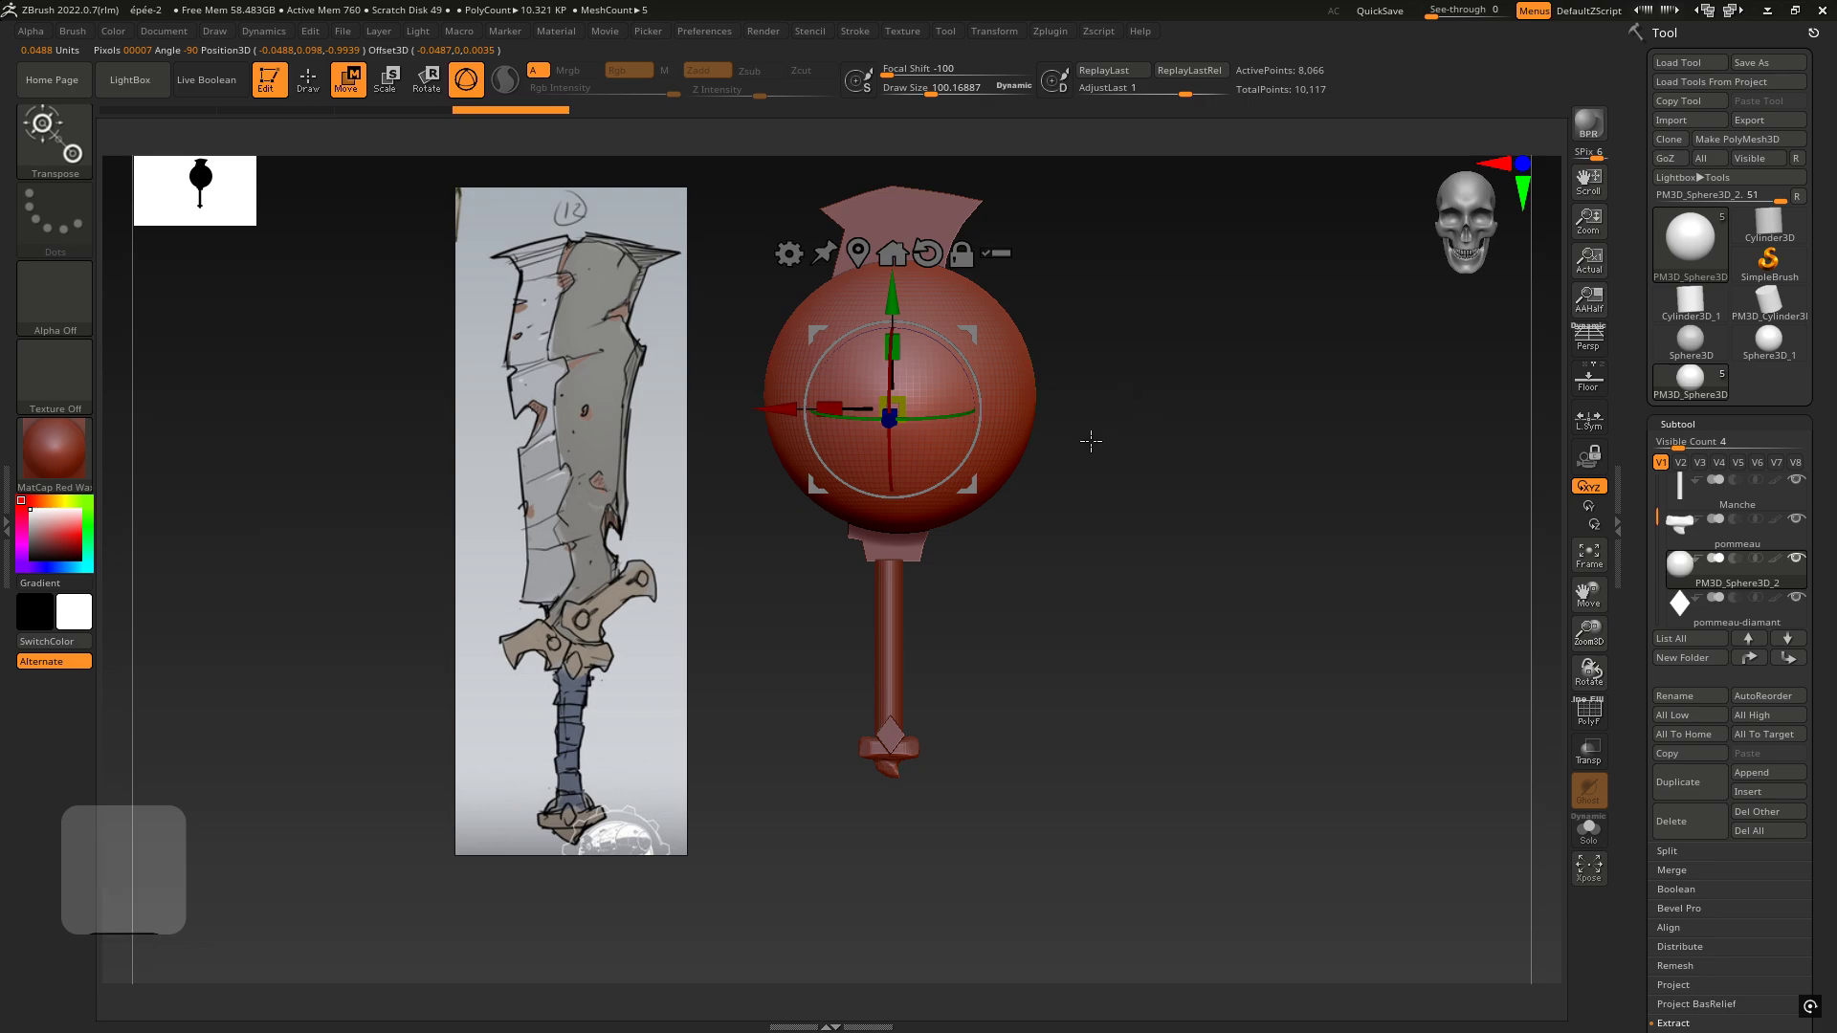
alt+click(1018, 427)
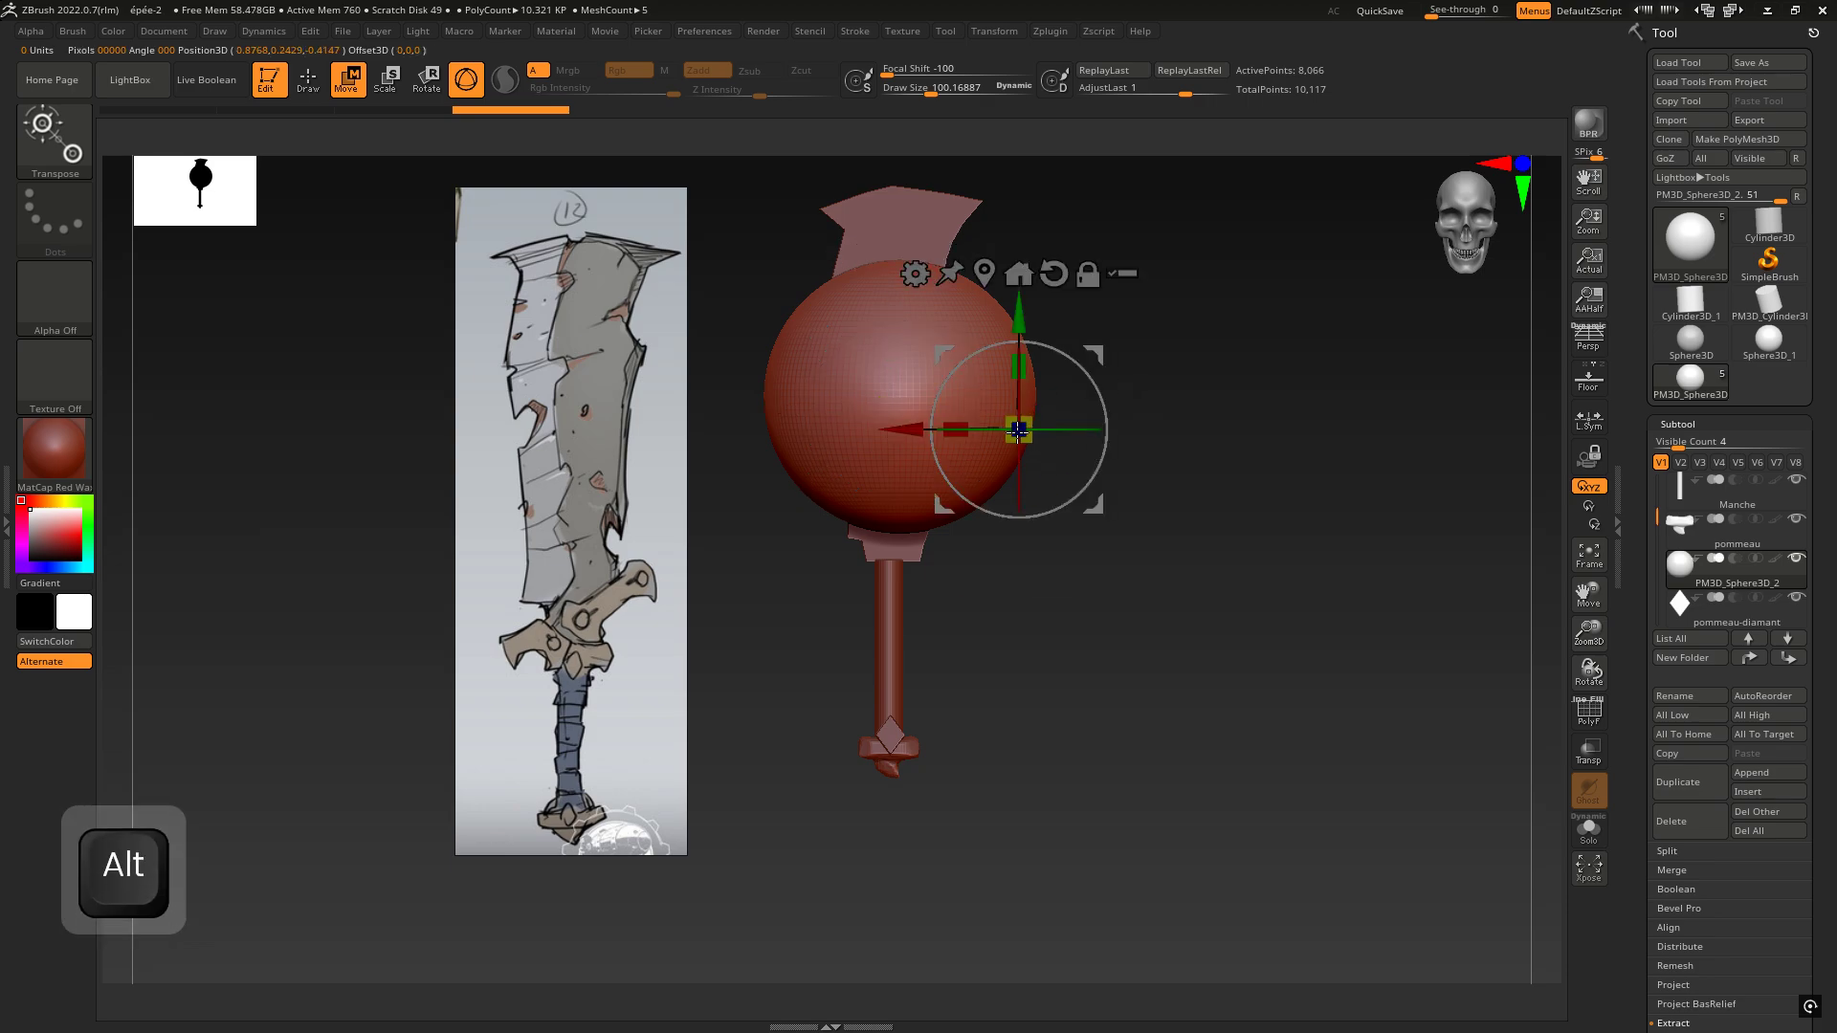
alt+click(853, 298)
alt+click(824, 471)
alt+click(980, 308)
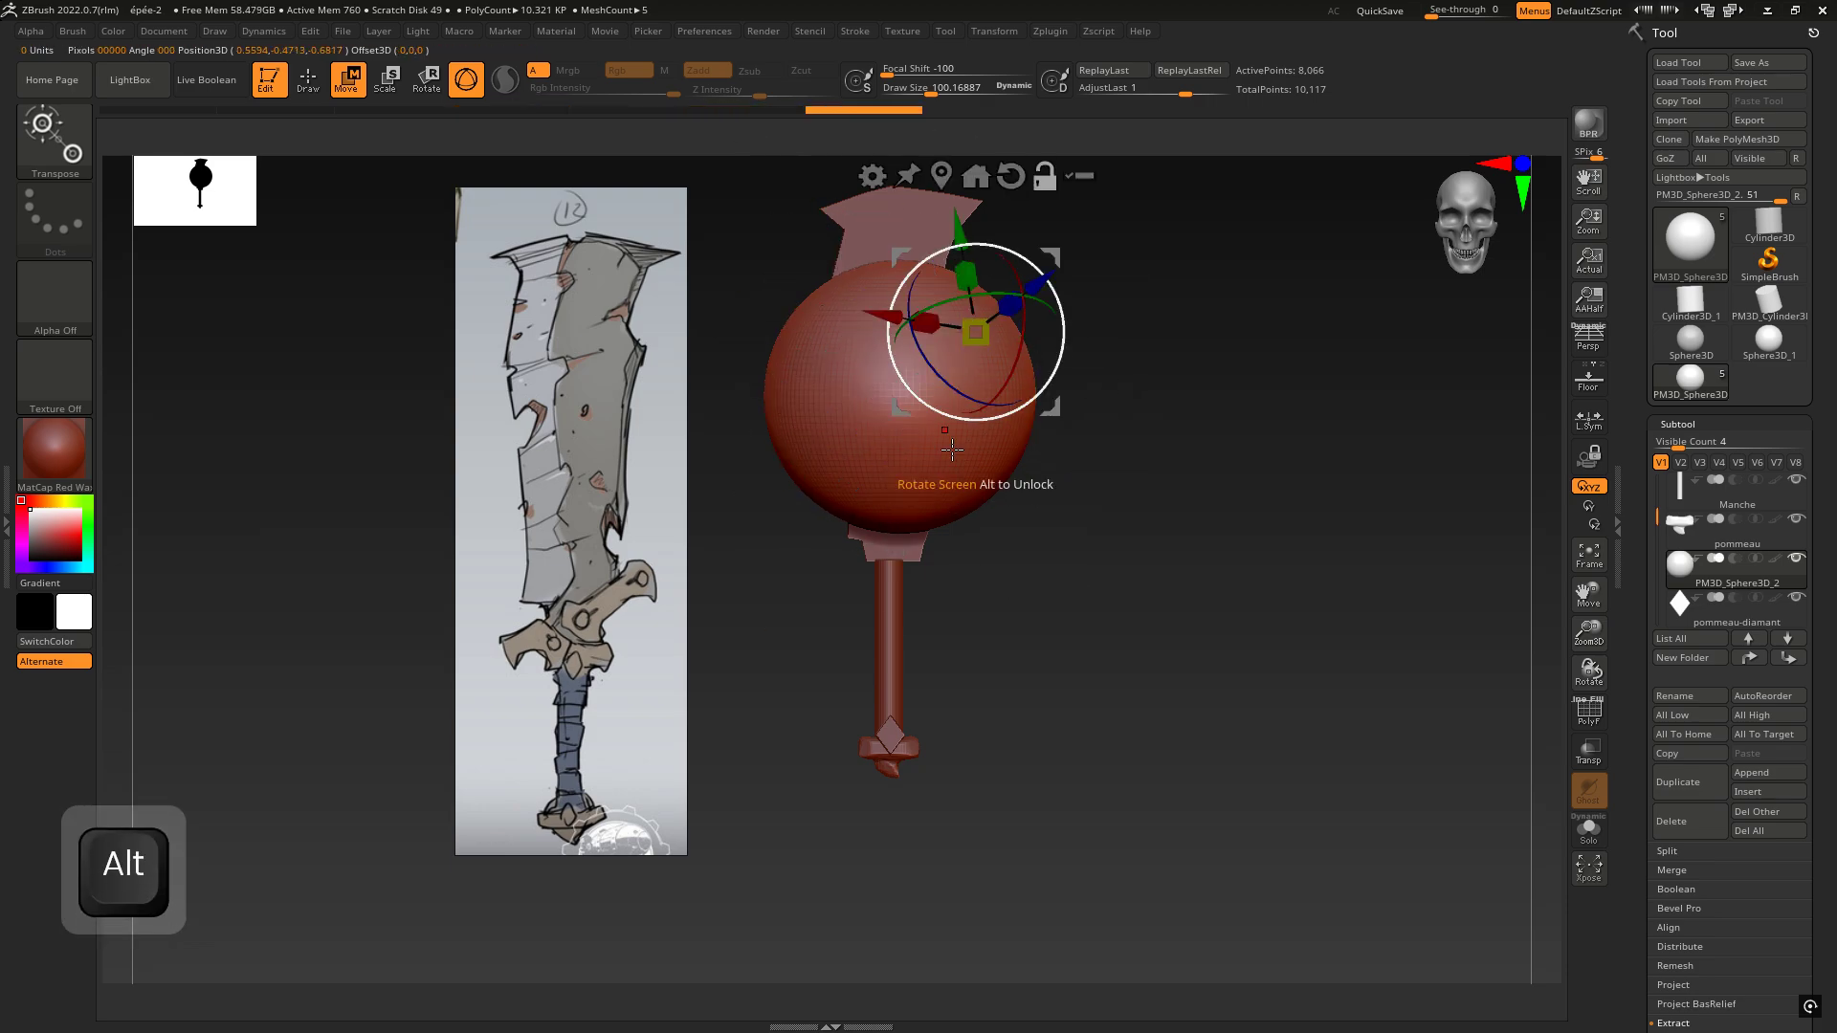
alt+click(951, 480)
alt+click(947, 279)
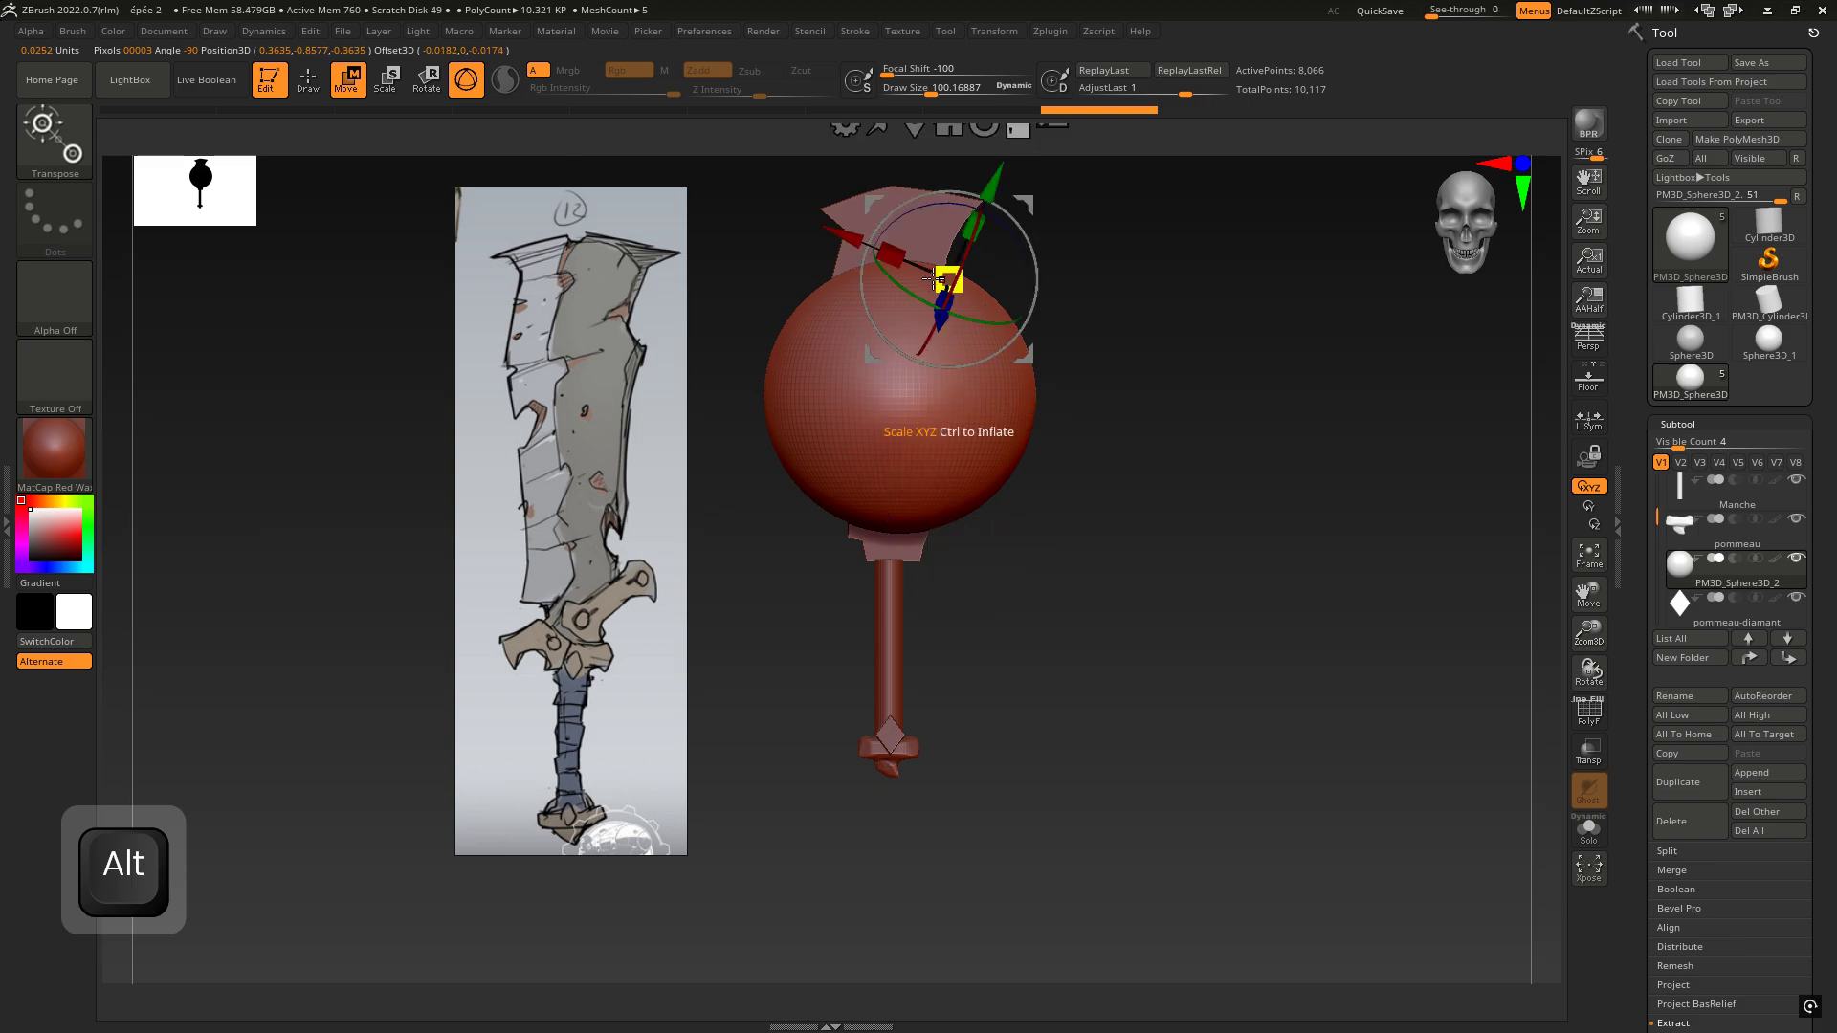
alt+click(773, 395)
alt+click(1009, 346)
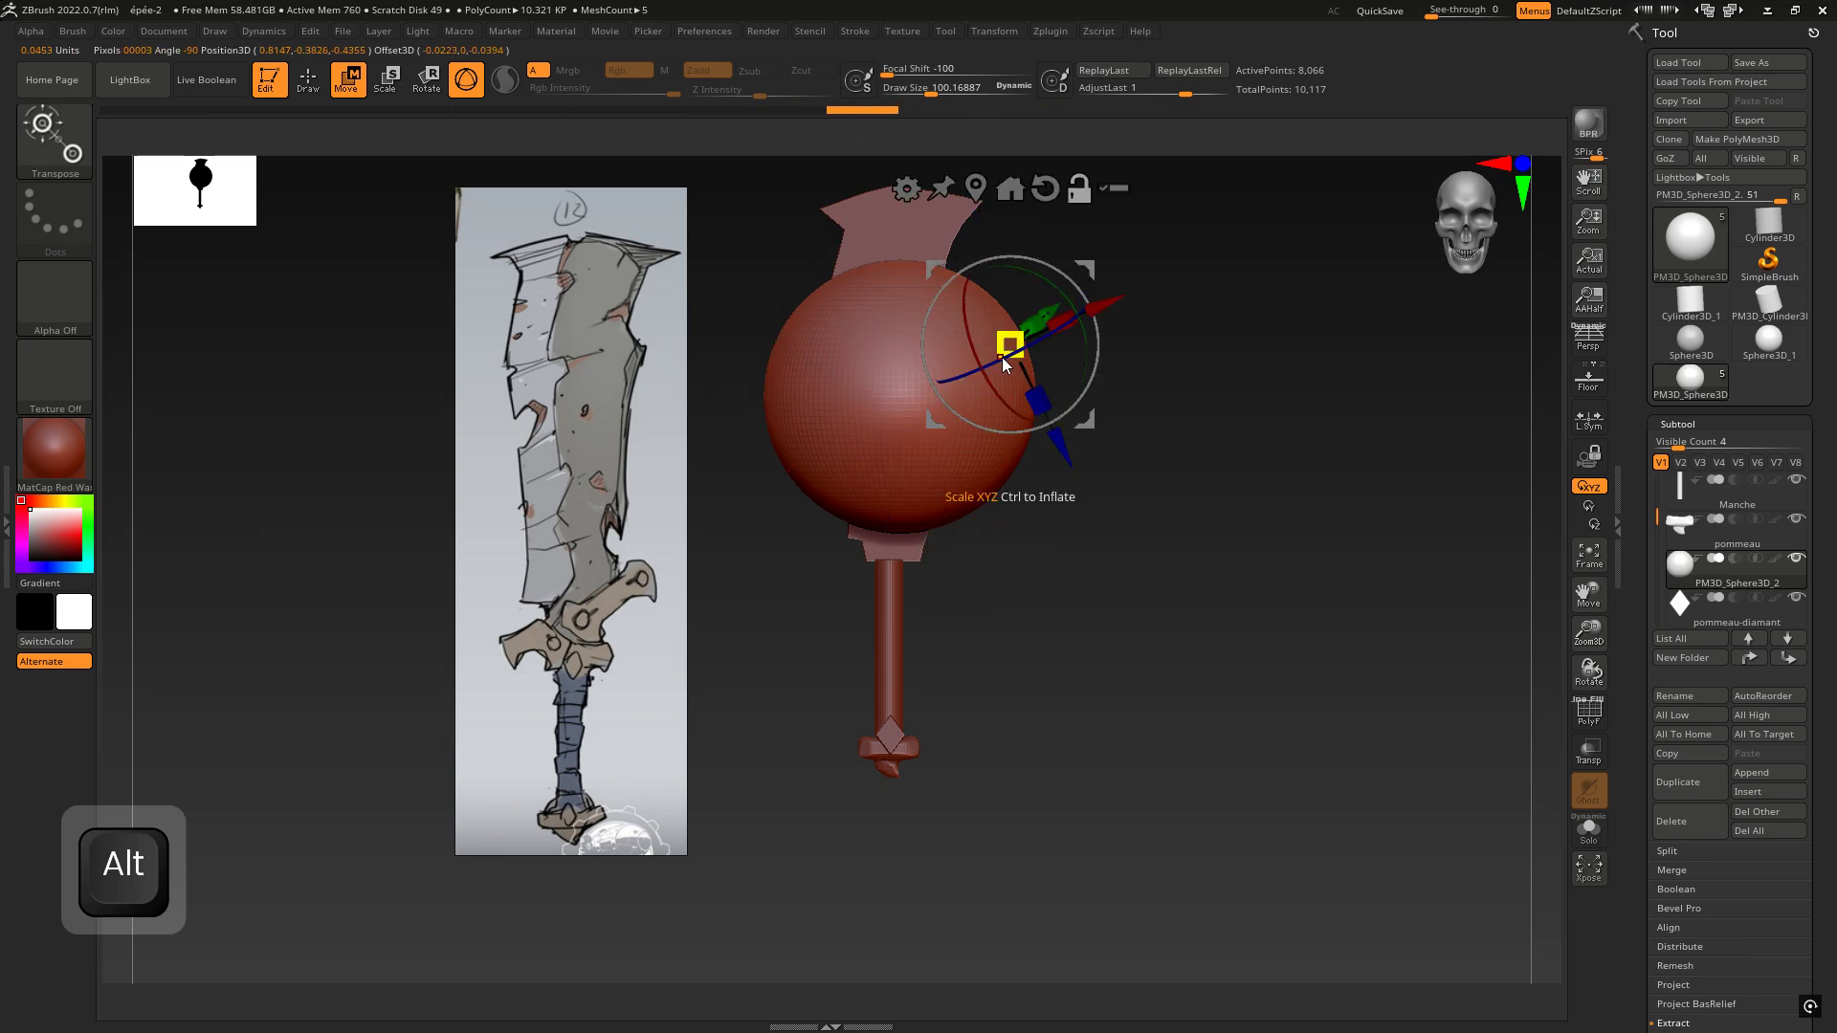
alt+click(893, 280)
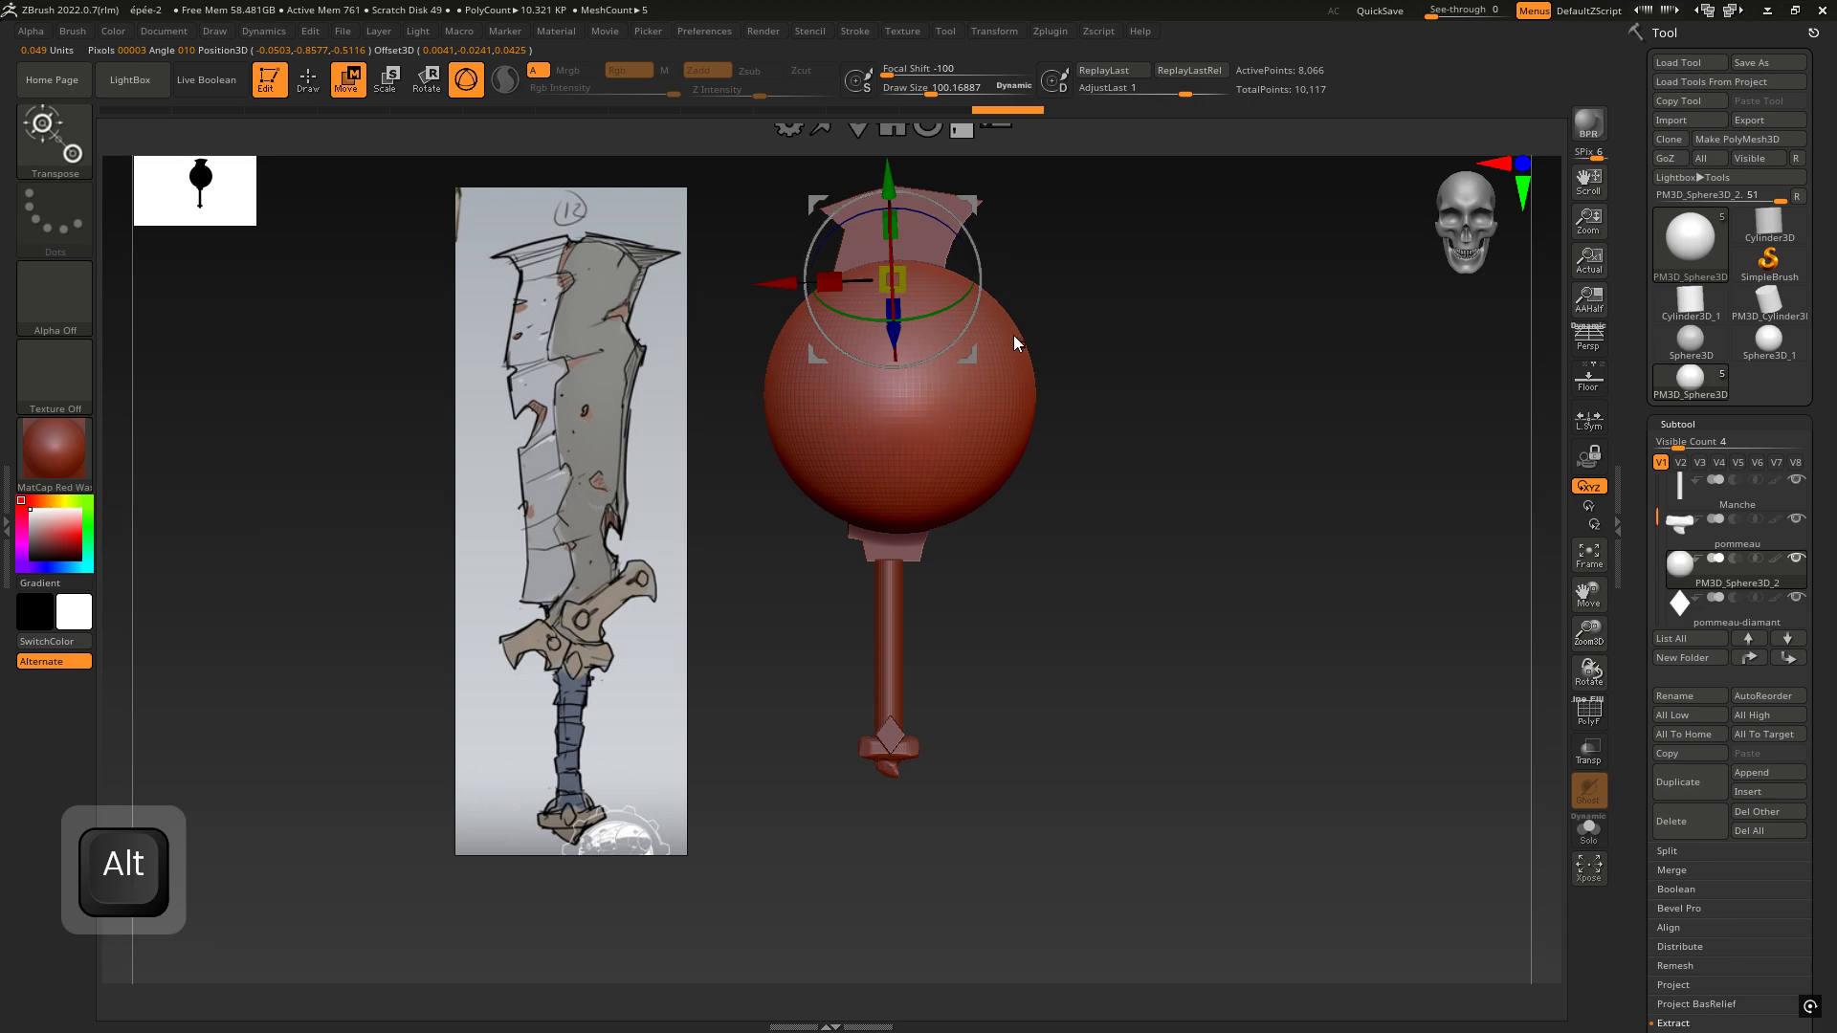
alt+click(996, 399)
alt+click(994, 398)
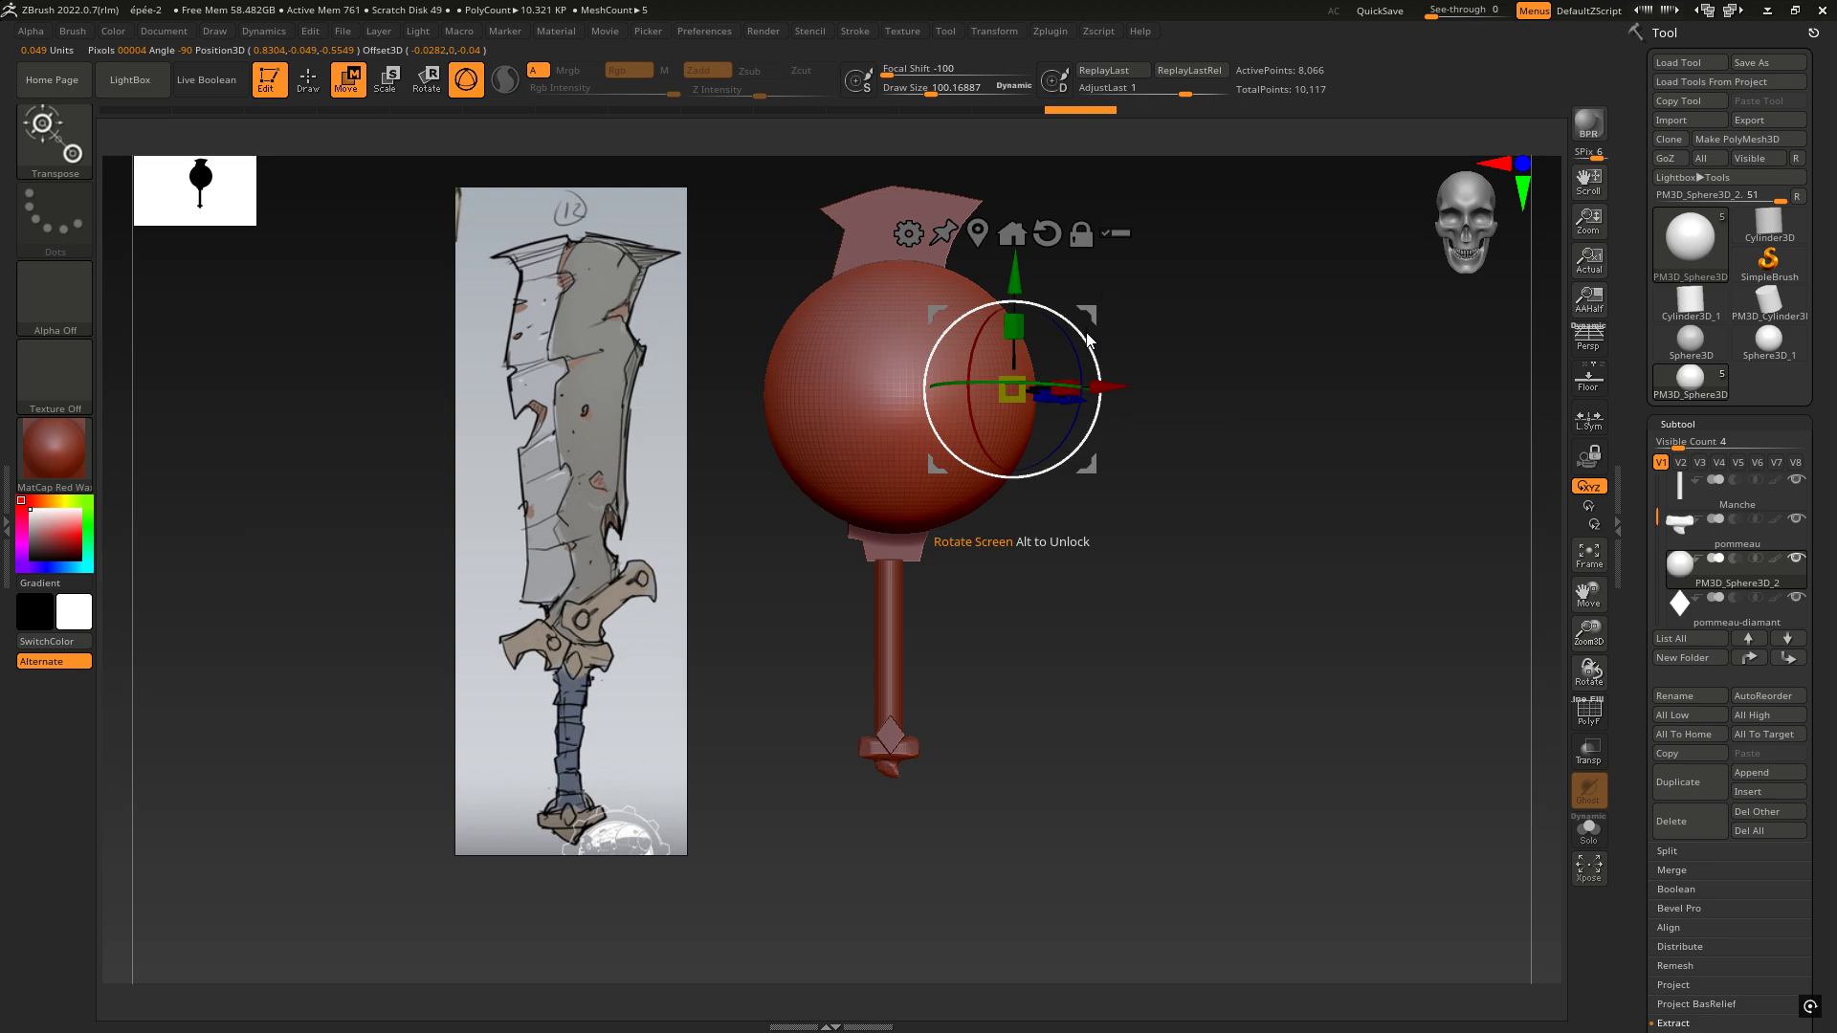
Step: Center the transform gizmo on the sphere with its orientation reset, and move the sphere down over the top of the handle
drag(1274, 356, 1295, 398)
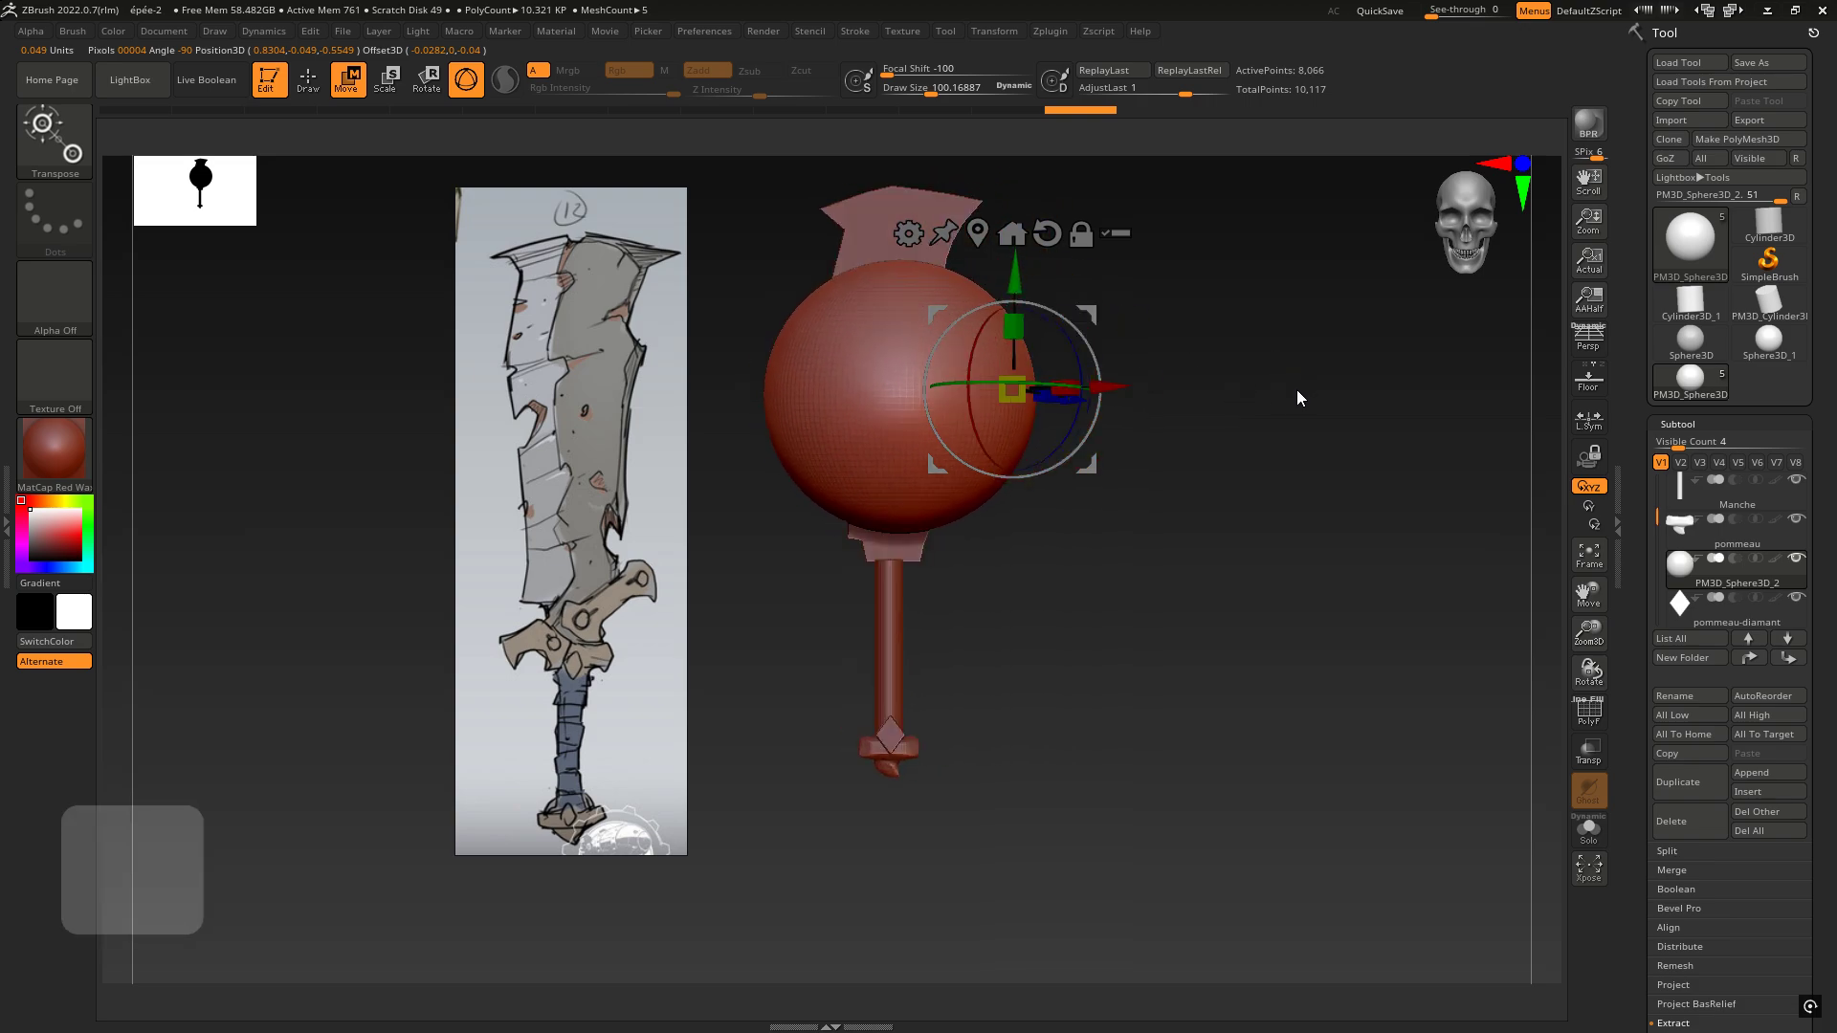
click(977, 232)
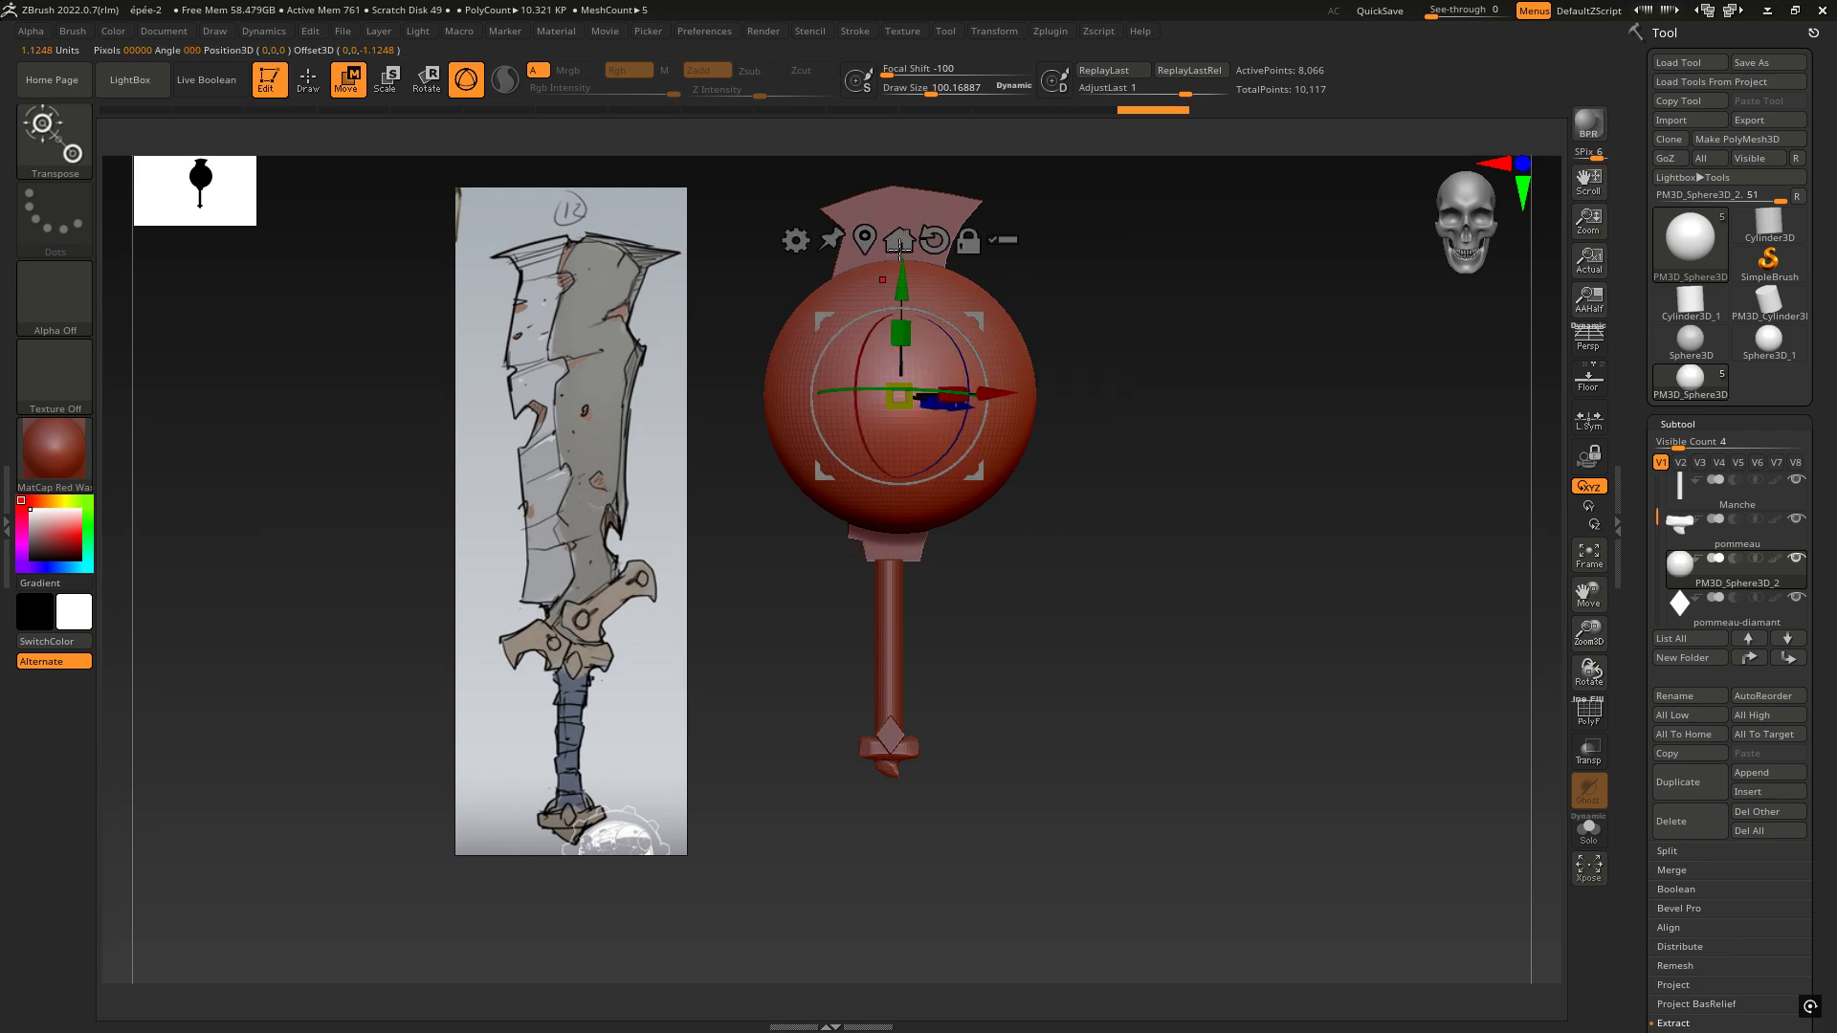
key(alt)
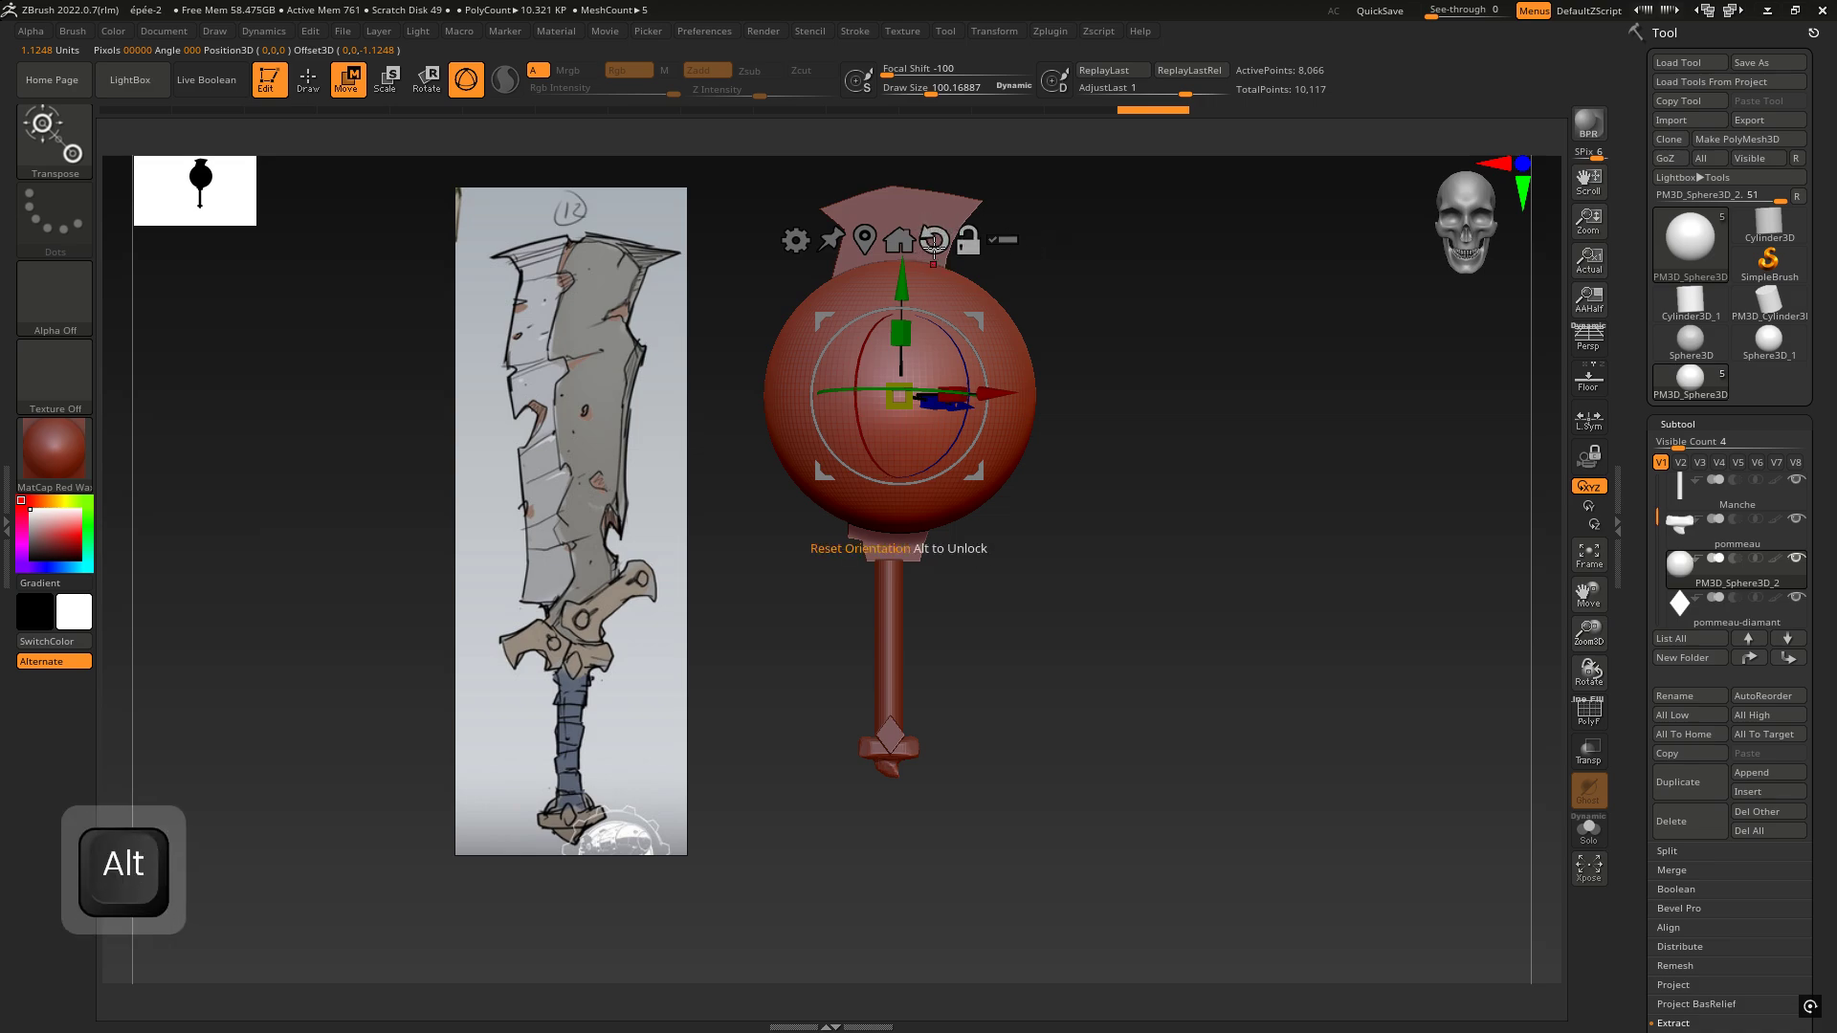
click(934, 241)
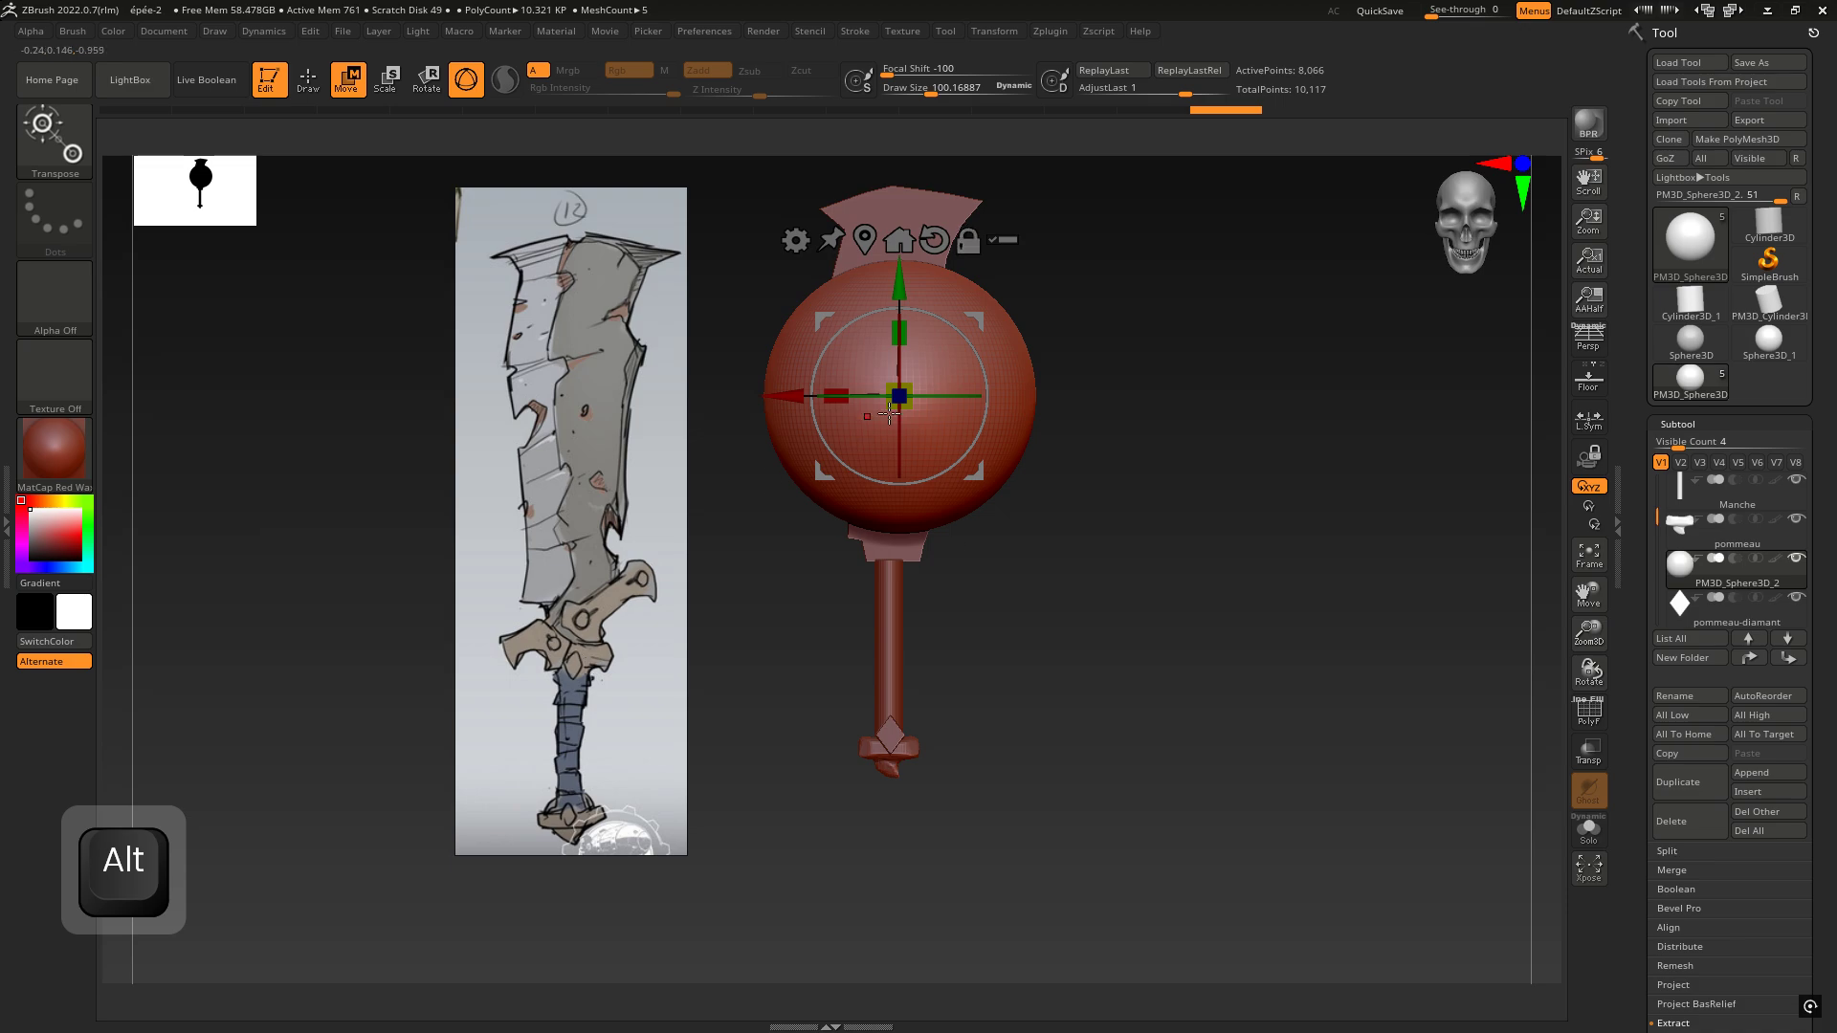
right_drag(888, 414, 1144, 385)
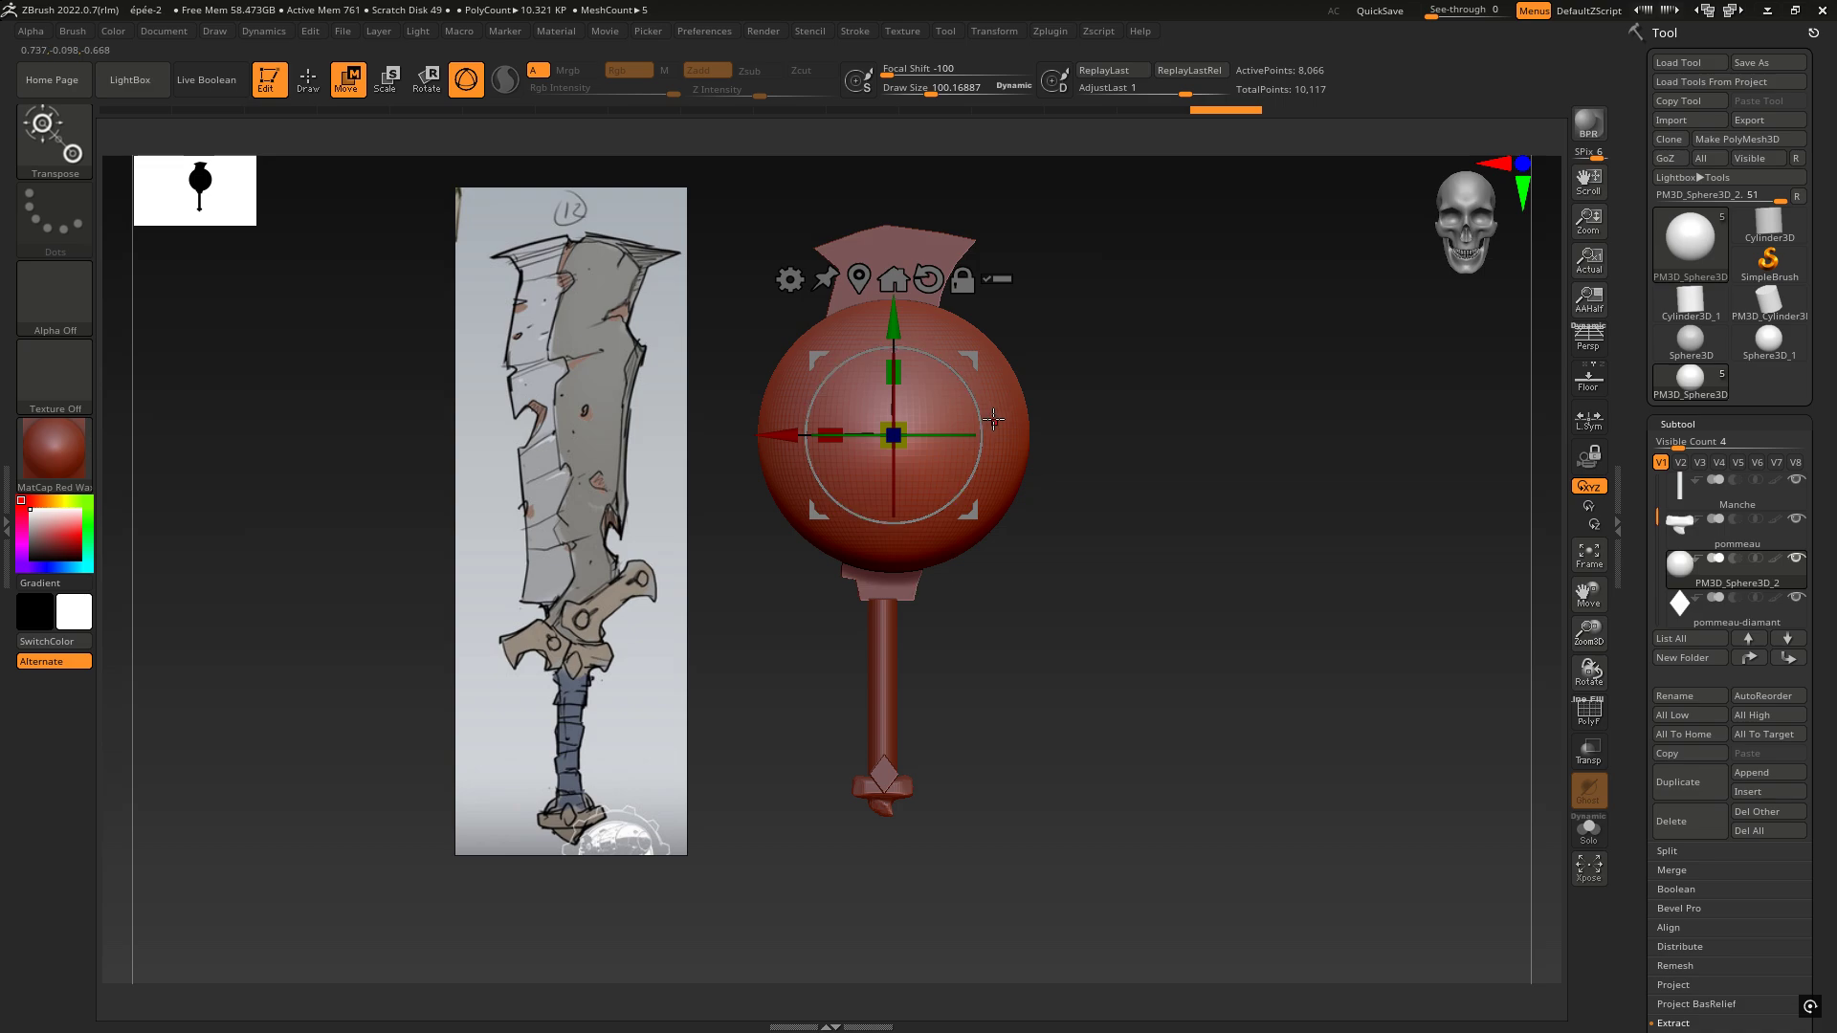
drag(892, 314, 893, 442)
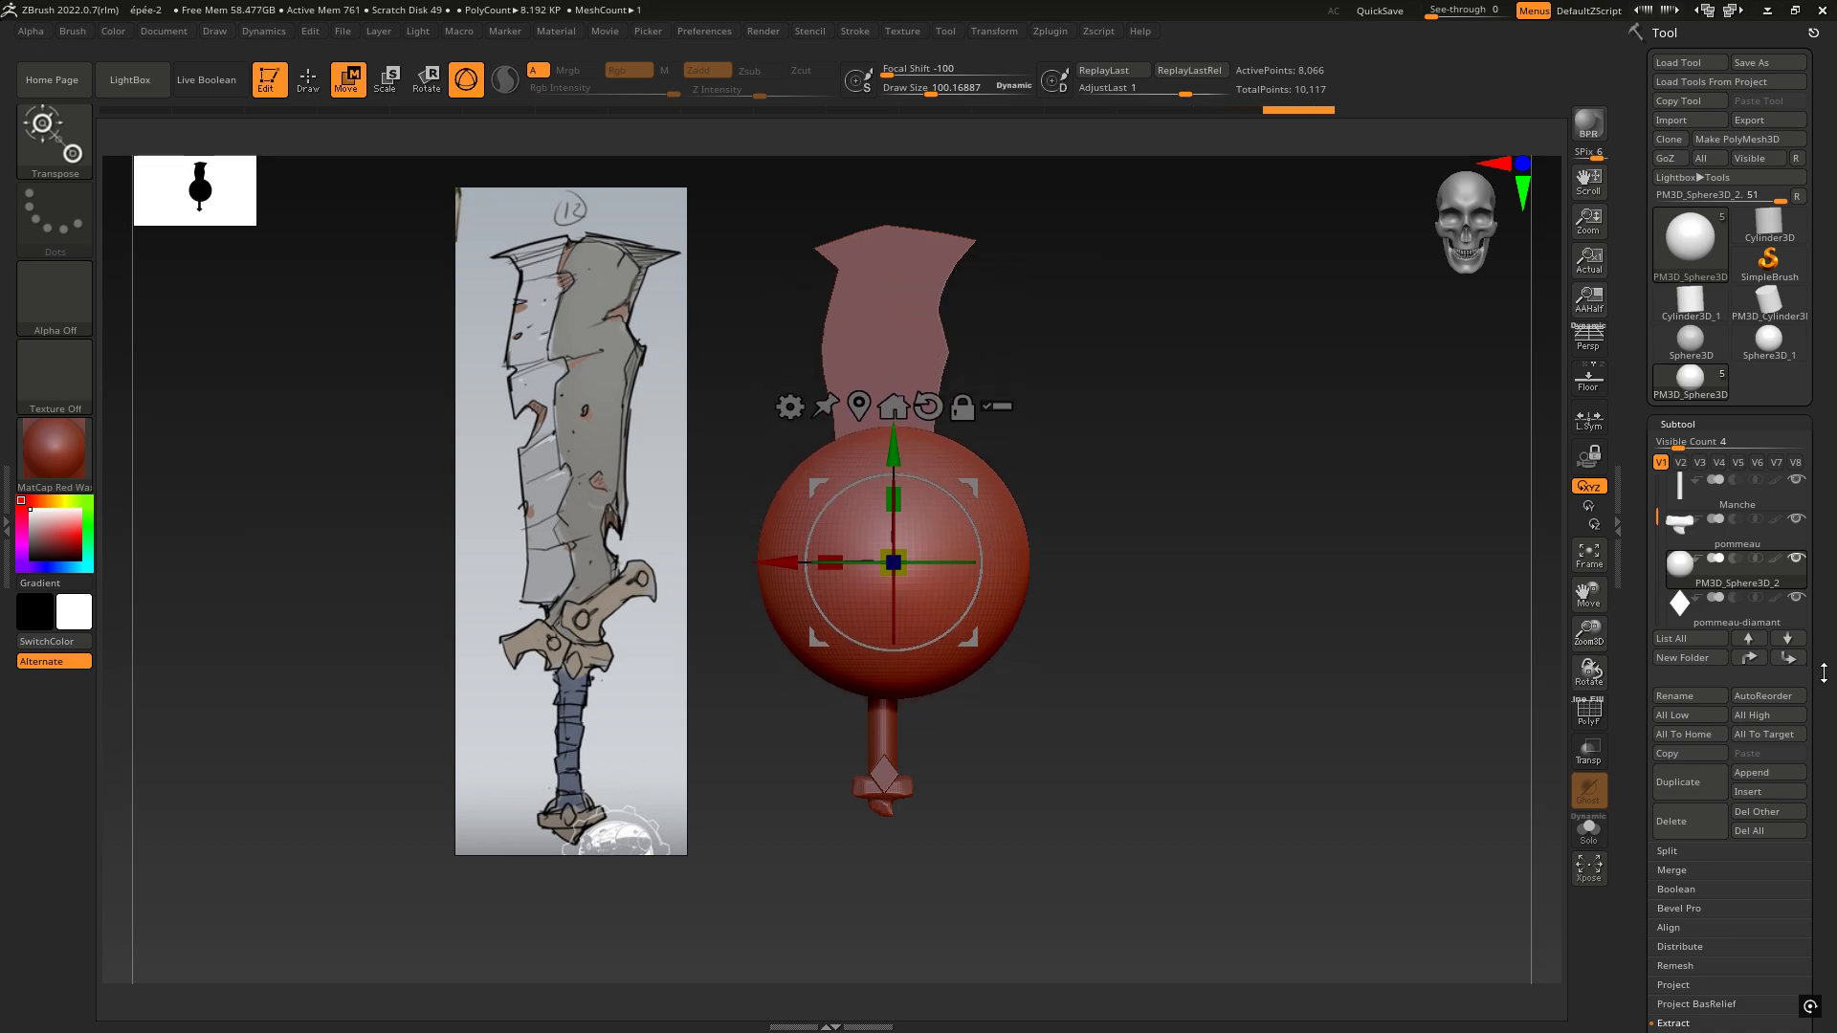
Step: Apply DynaMesh to the sphere at a resolution of 24
drag(1825, 670, 1823, 448)
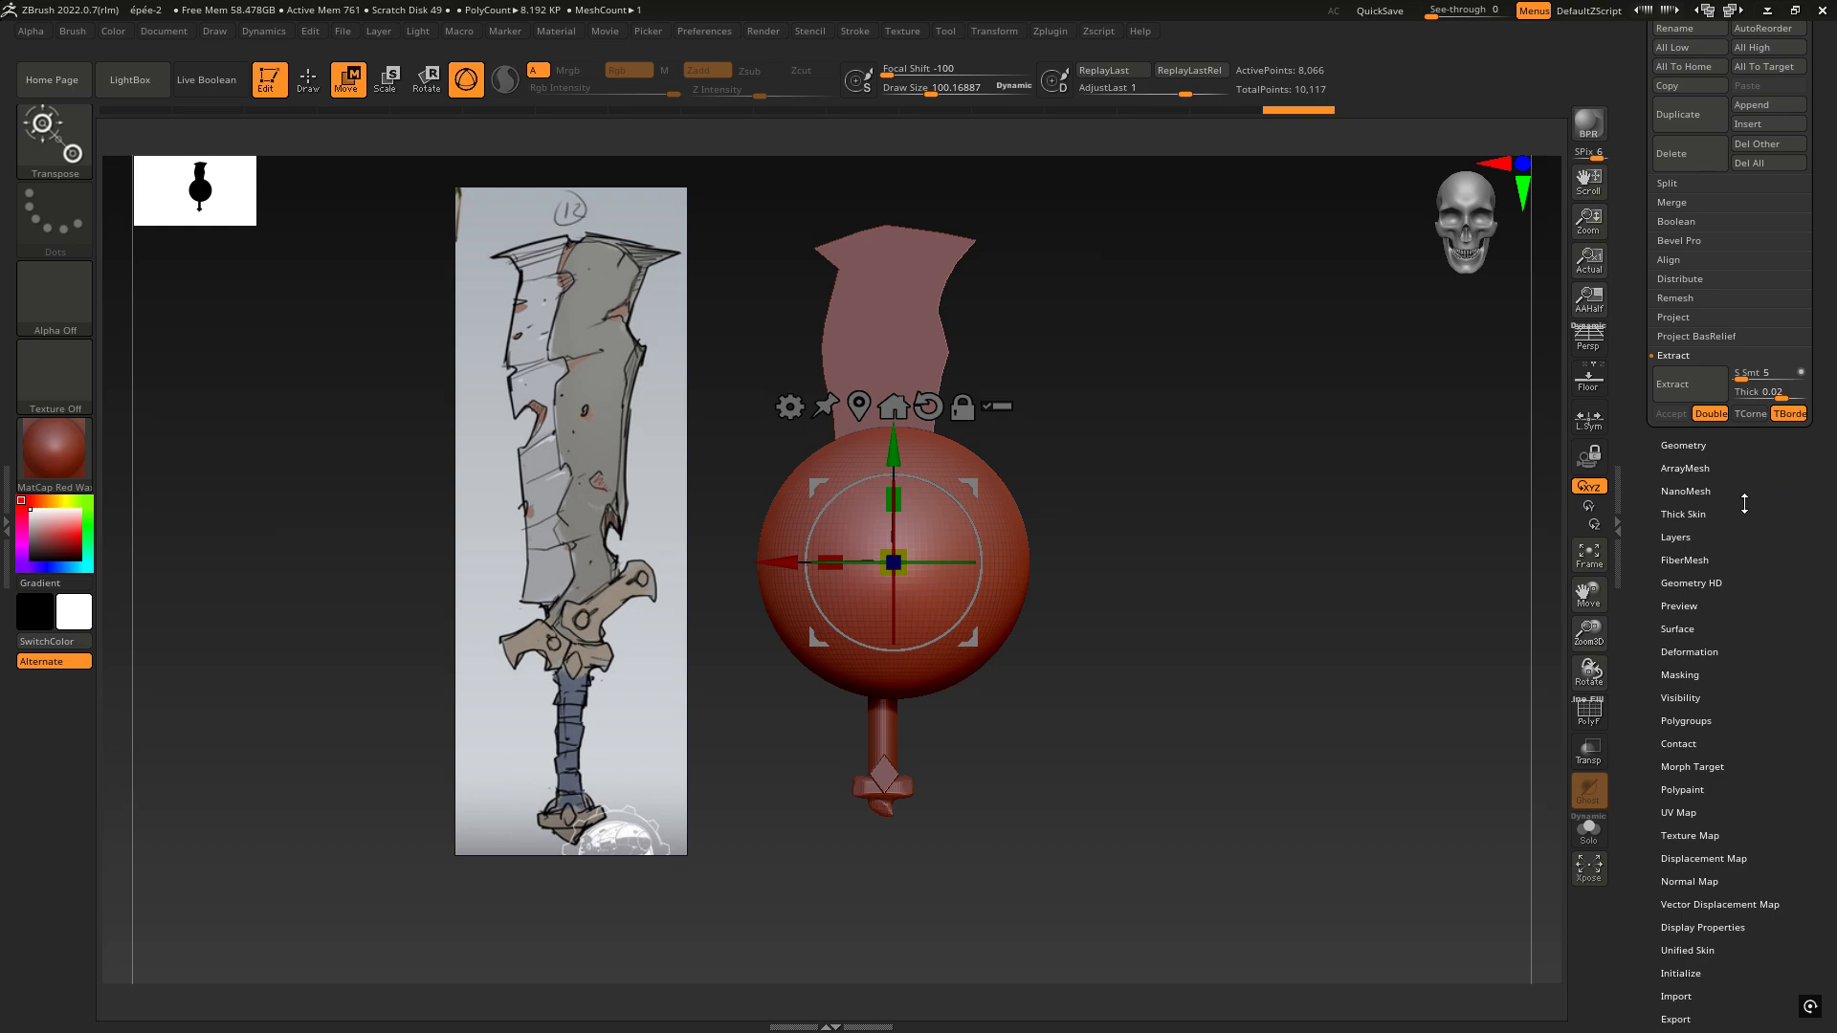
click(1680, 356)
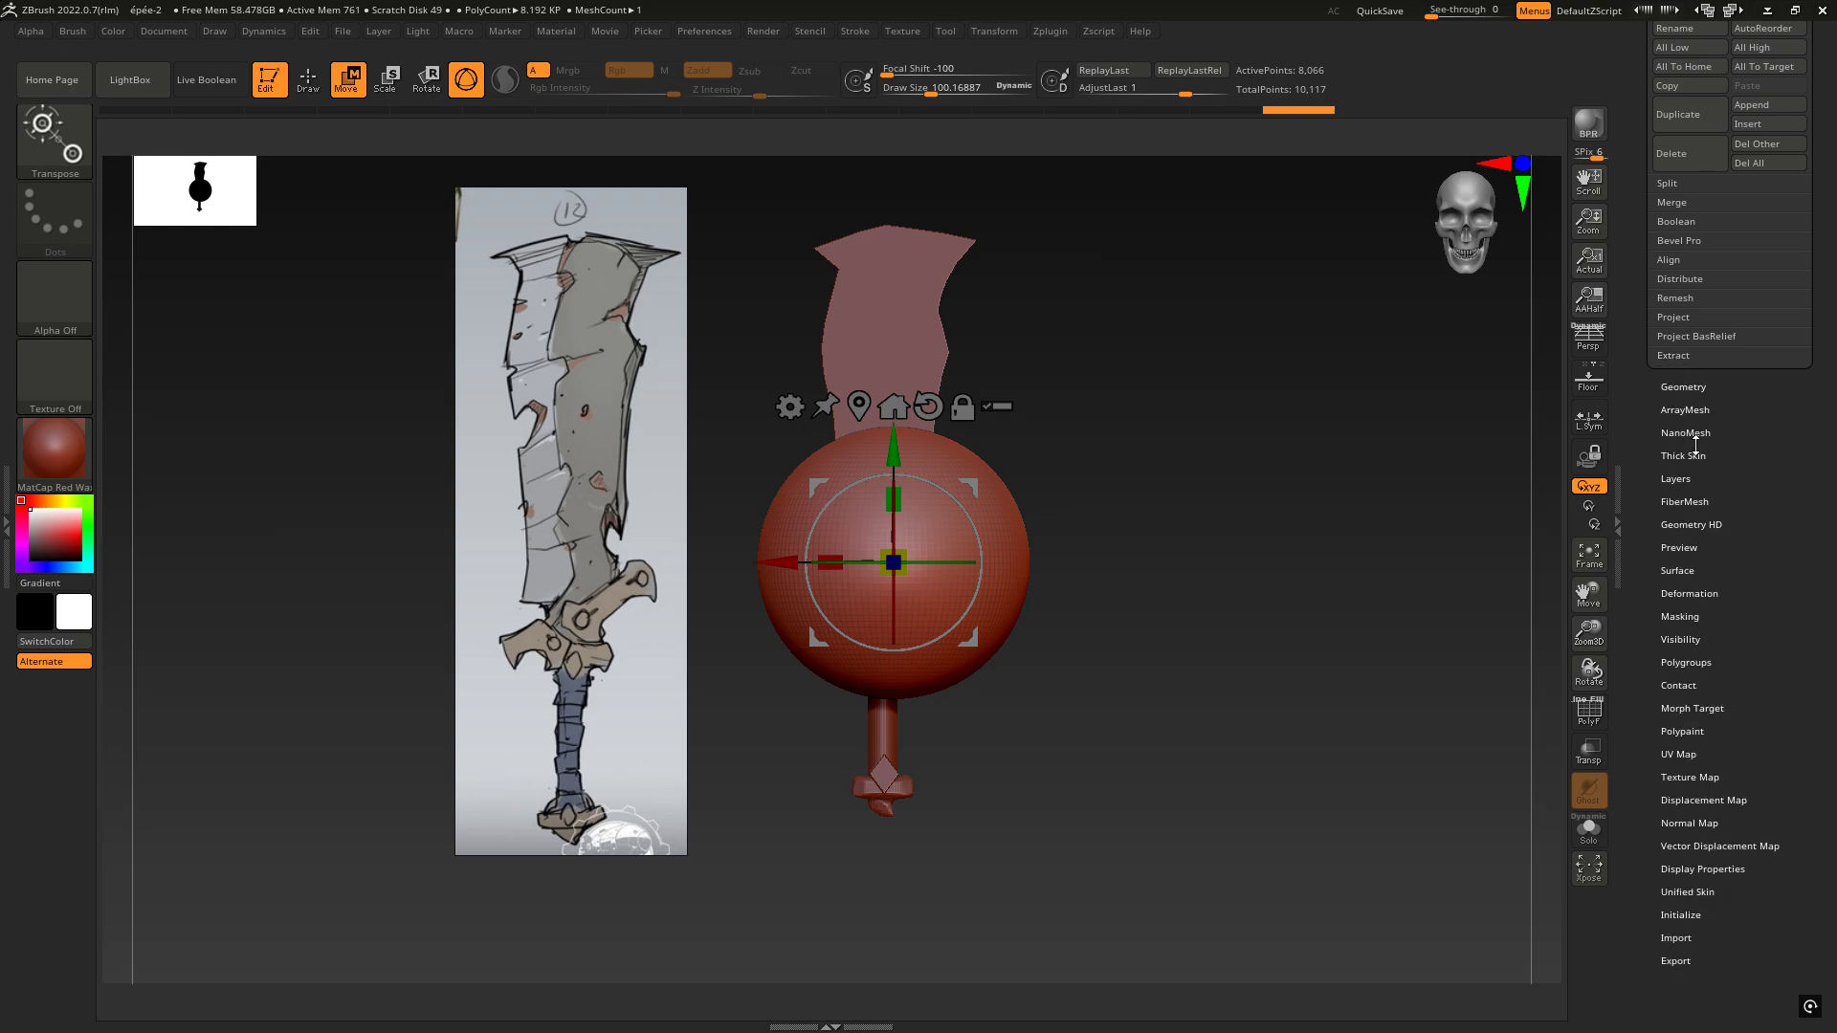
click(1677, 384)
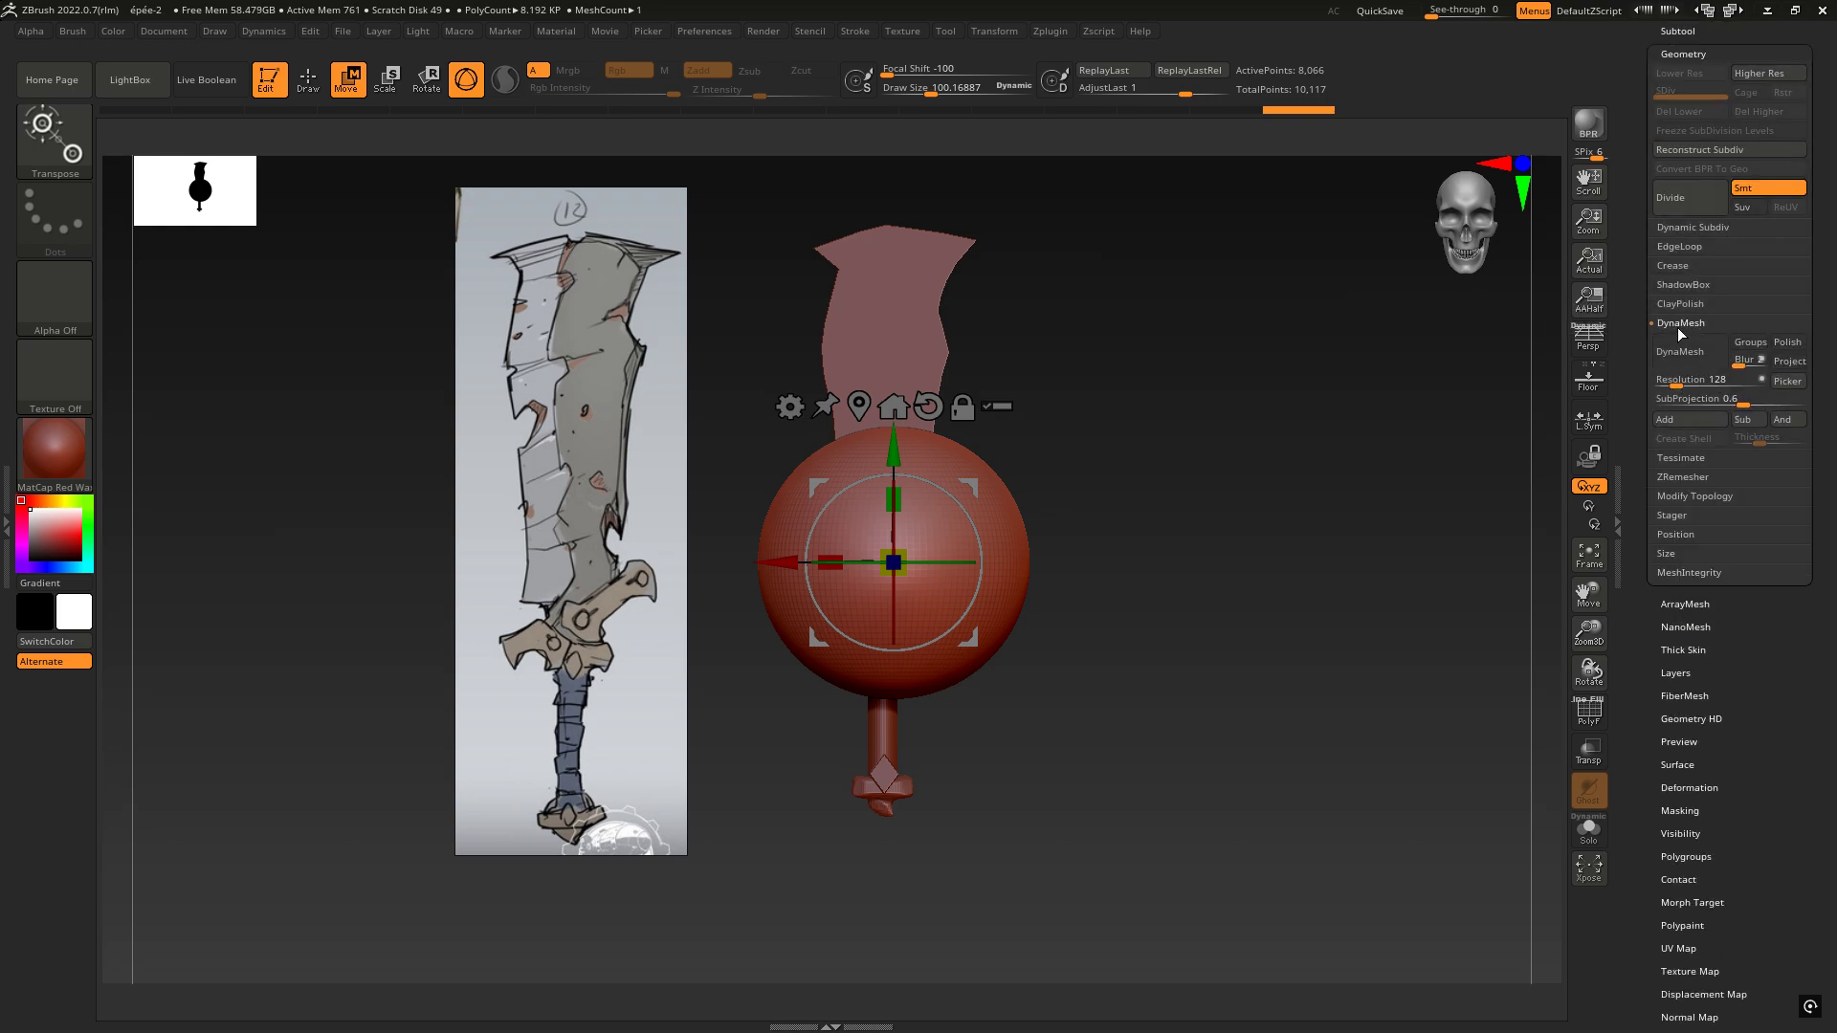
drag(1676, 381, 1665, 384)
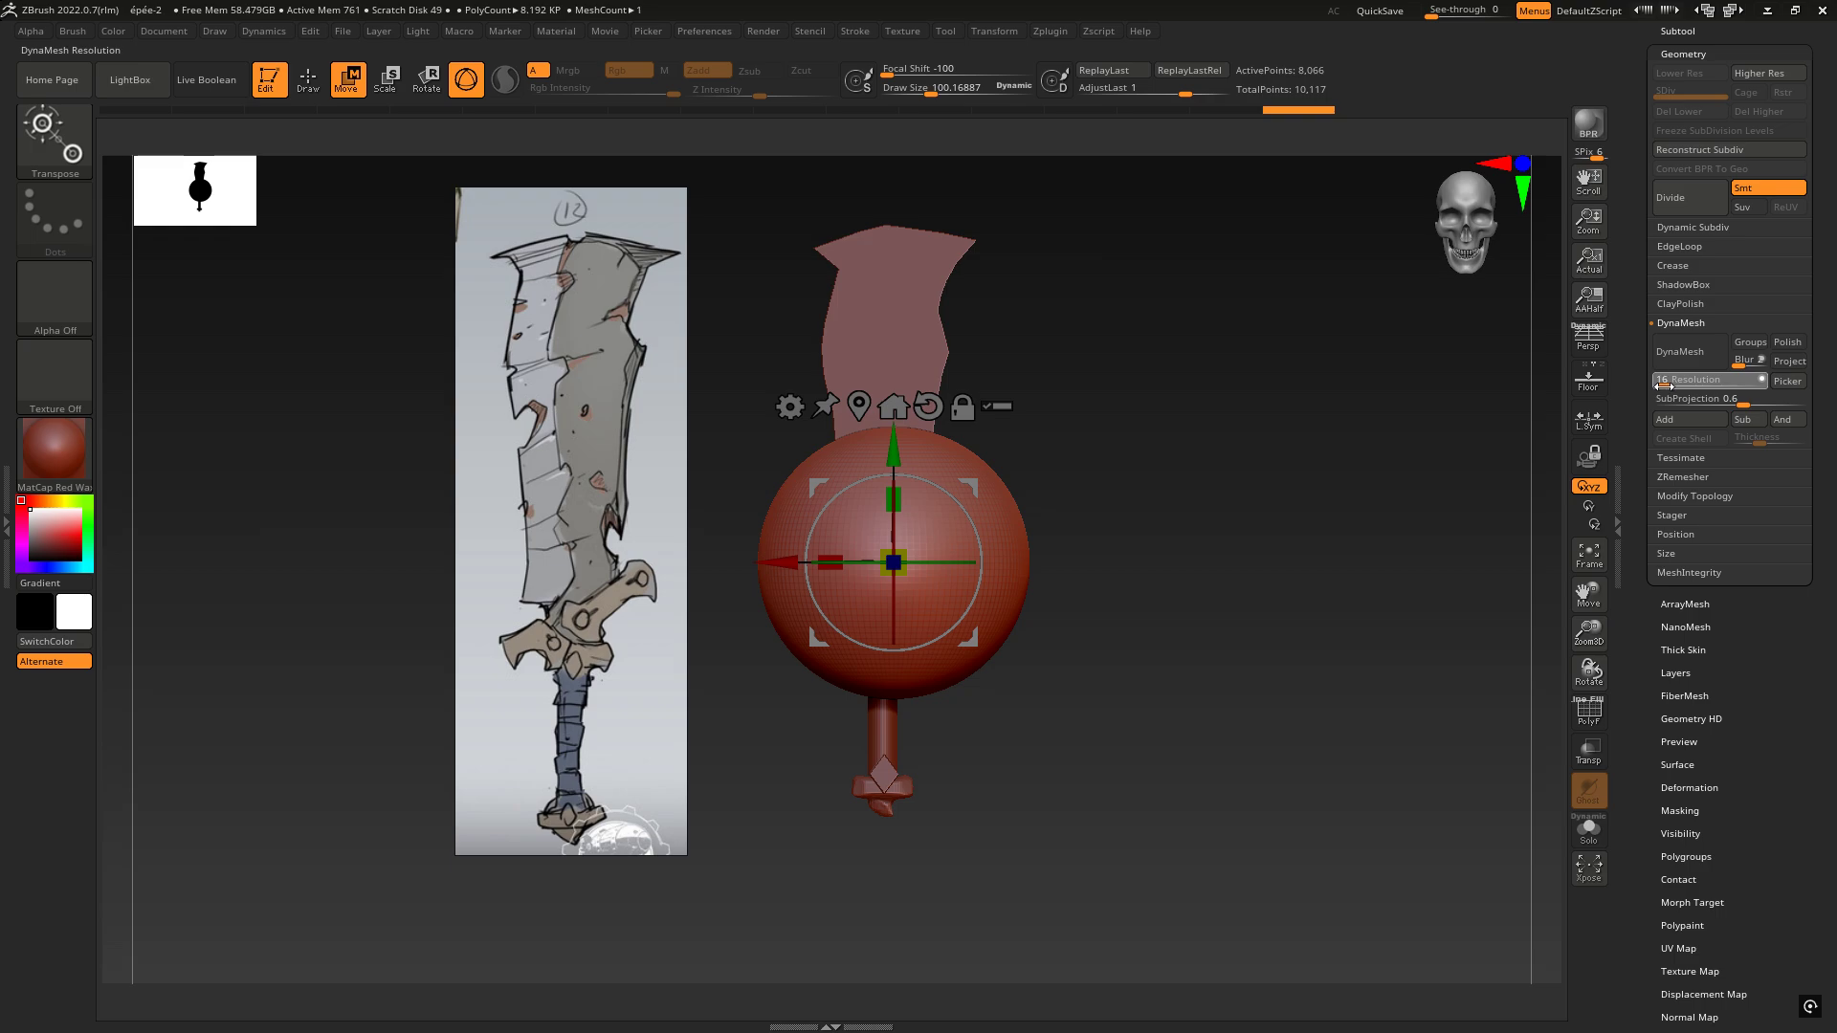
click(1680, 352)
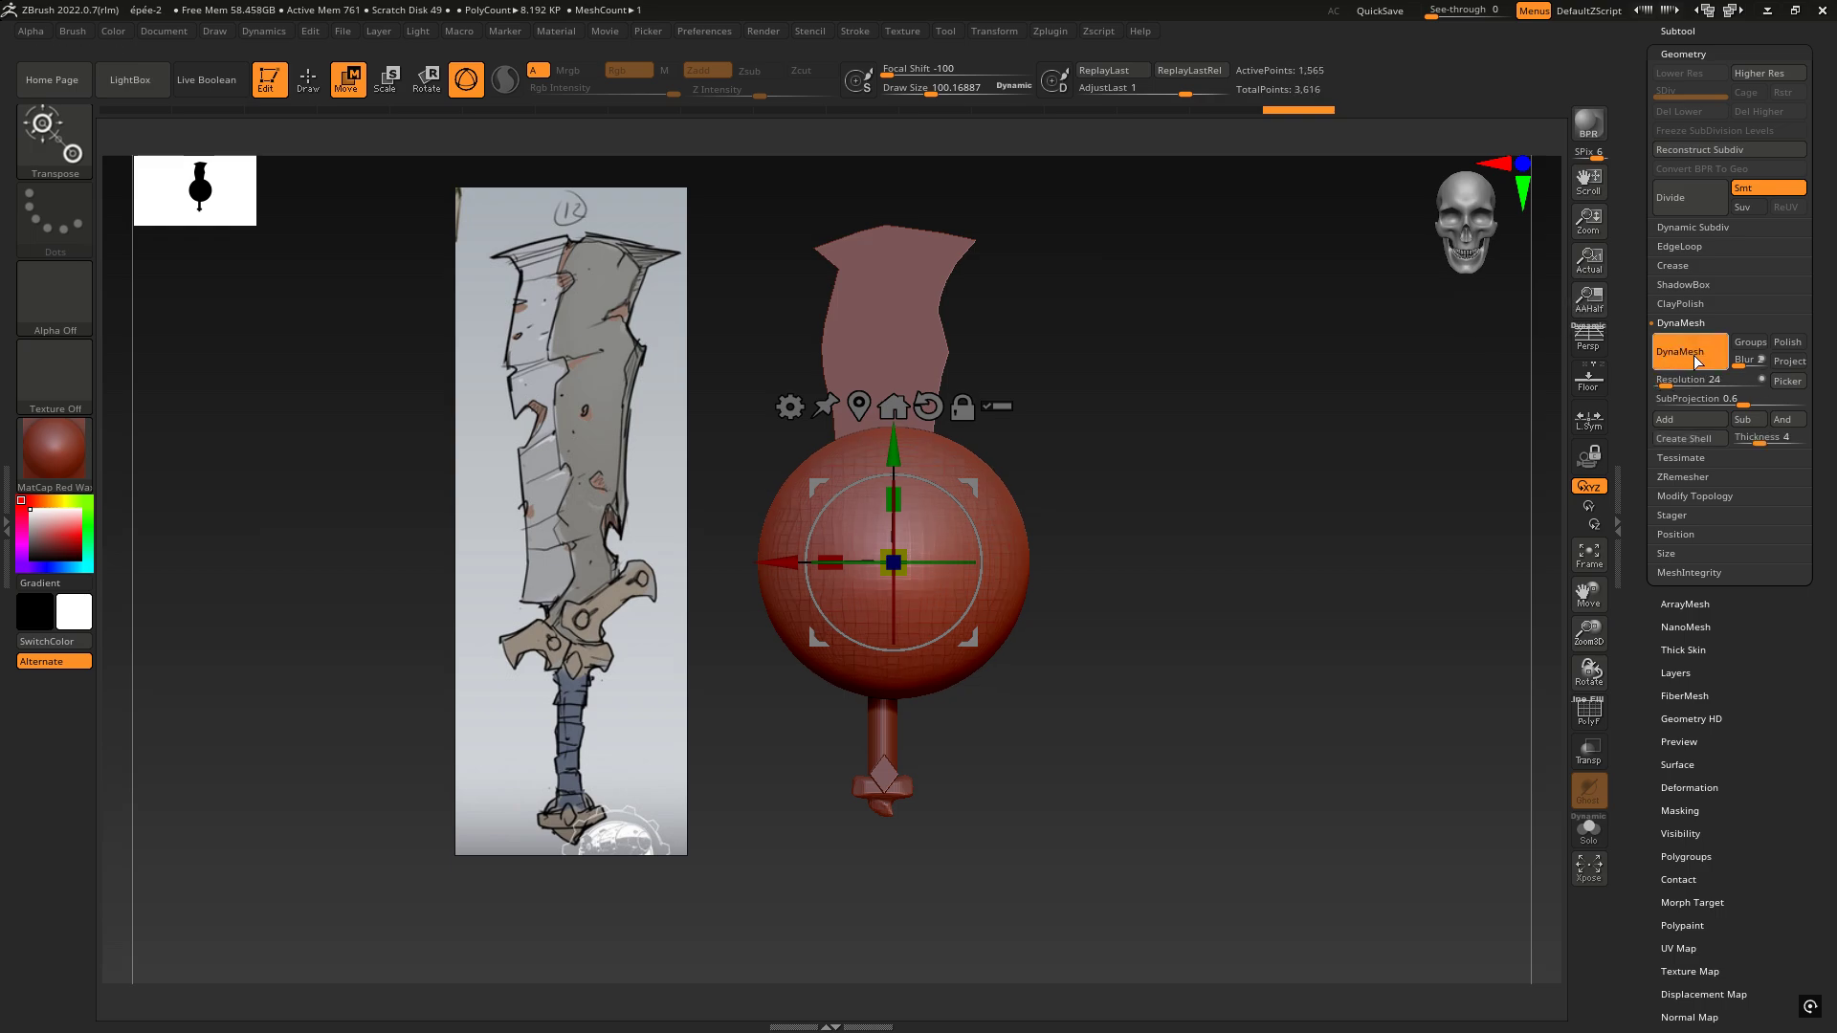
Step: Set the DynaMesh resolution to 8 and try to remesh the sphere
ctrl+right_drag(1131, 484, 1259, 457)
alt+right_drag(1196, 473, 1235, 453)
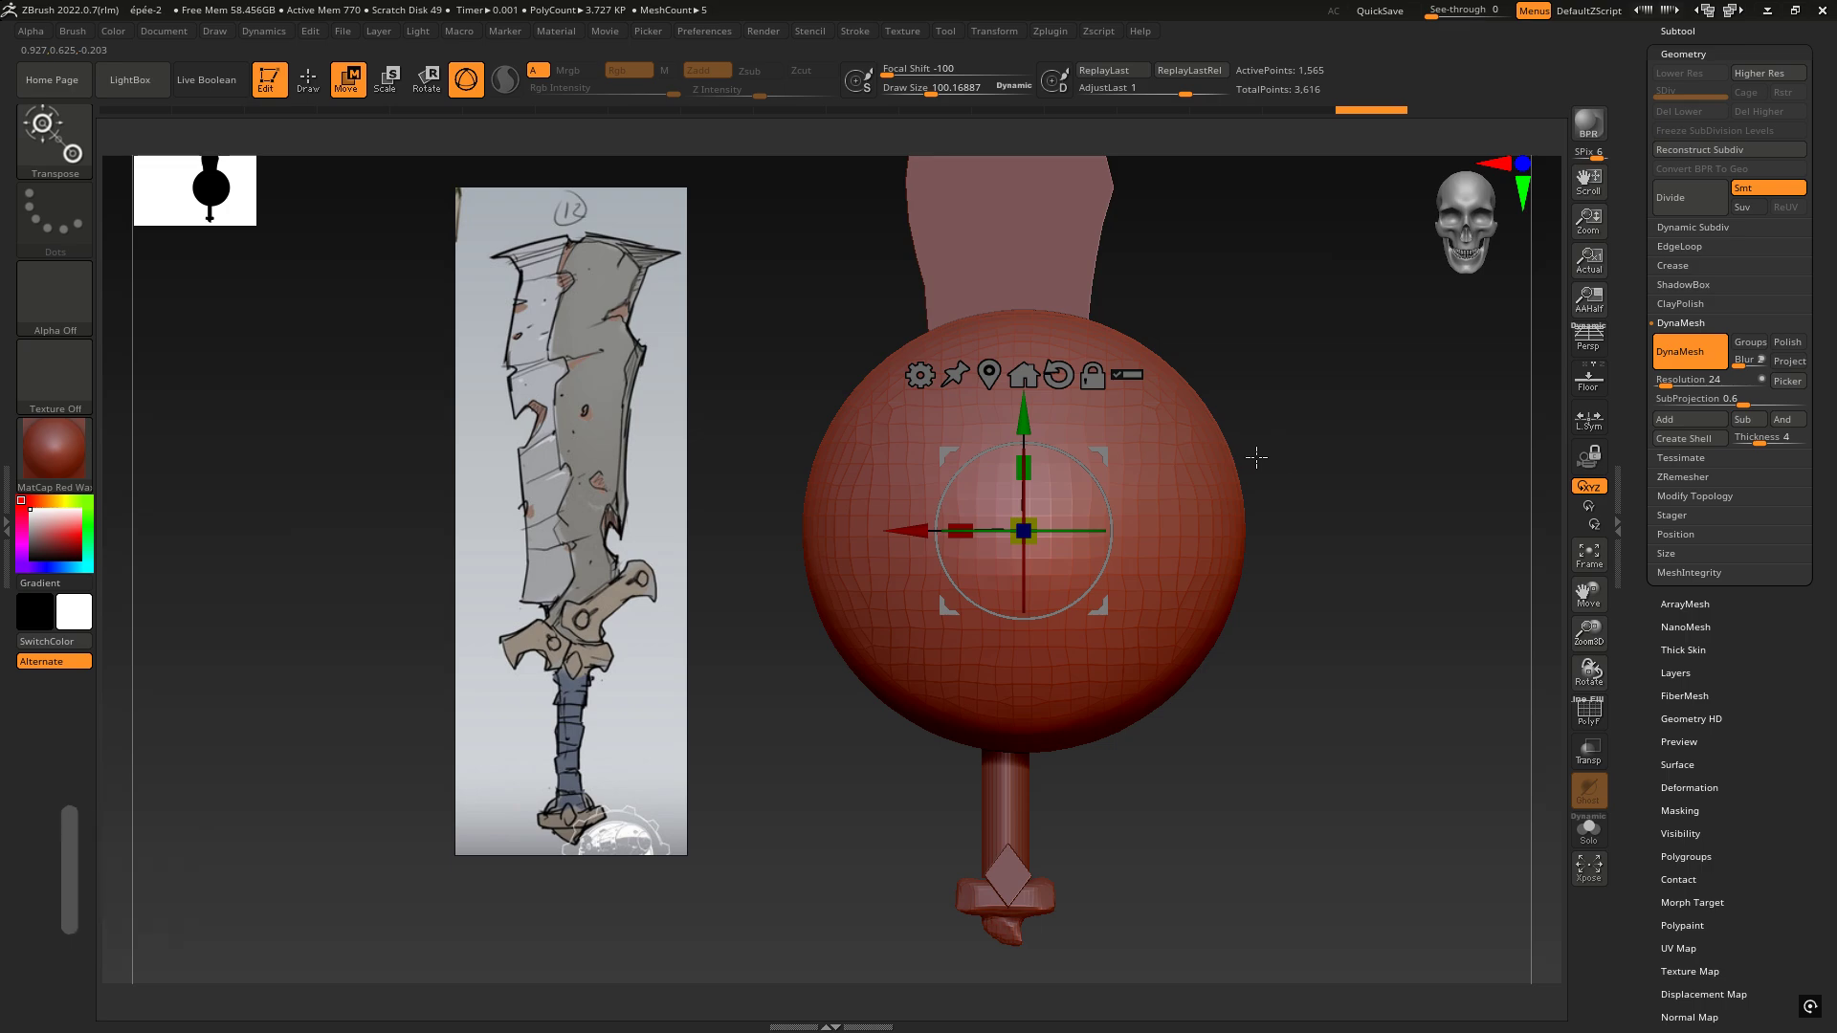
click(1685, 381)
text(240)
drag(1685, 386, 1699, 386)
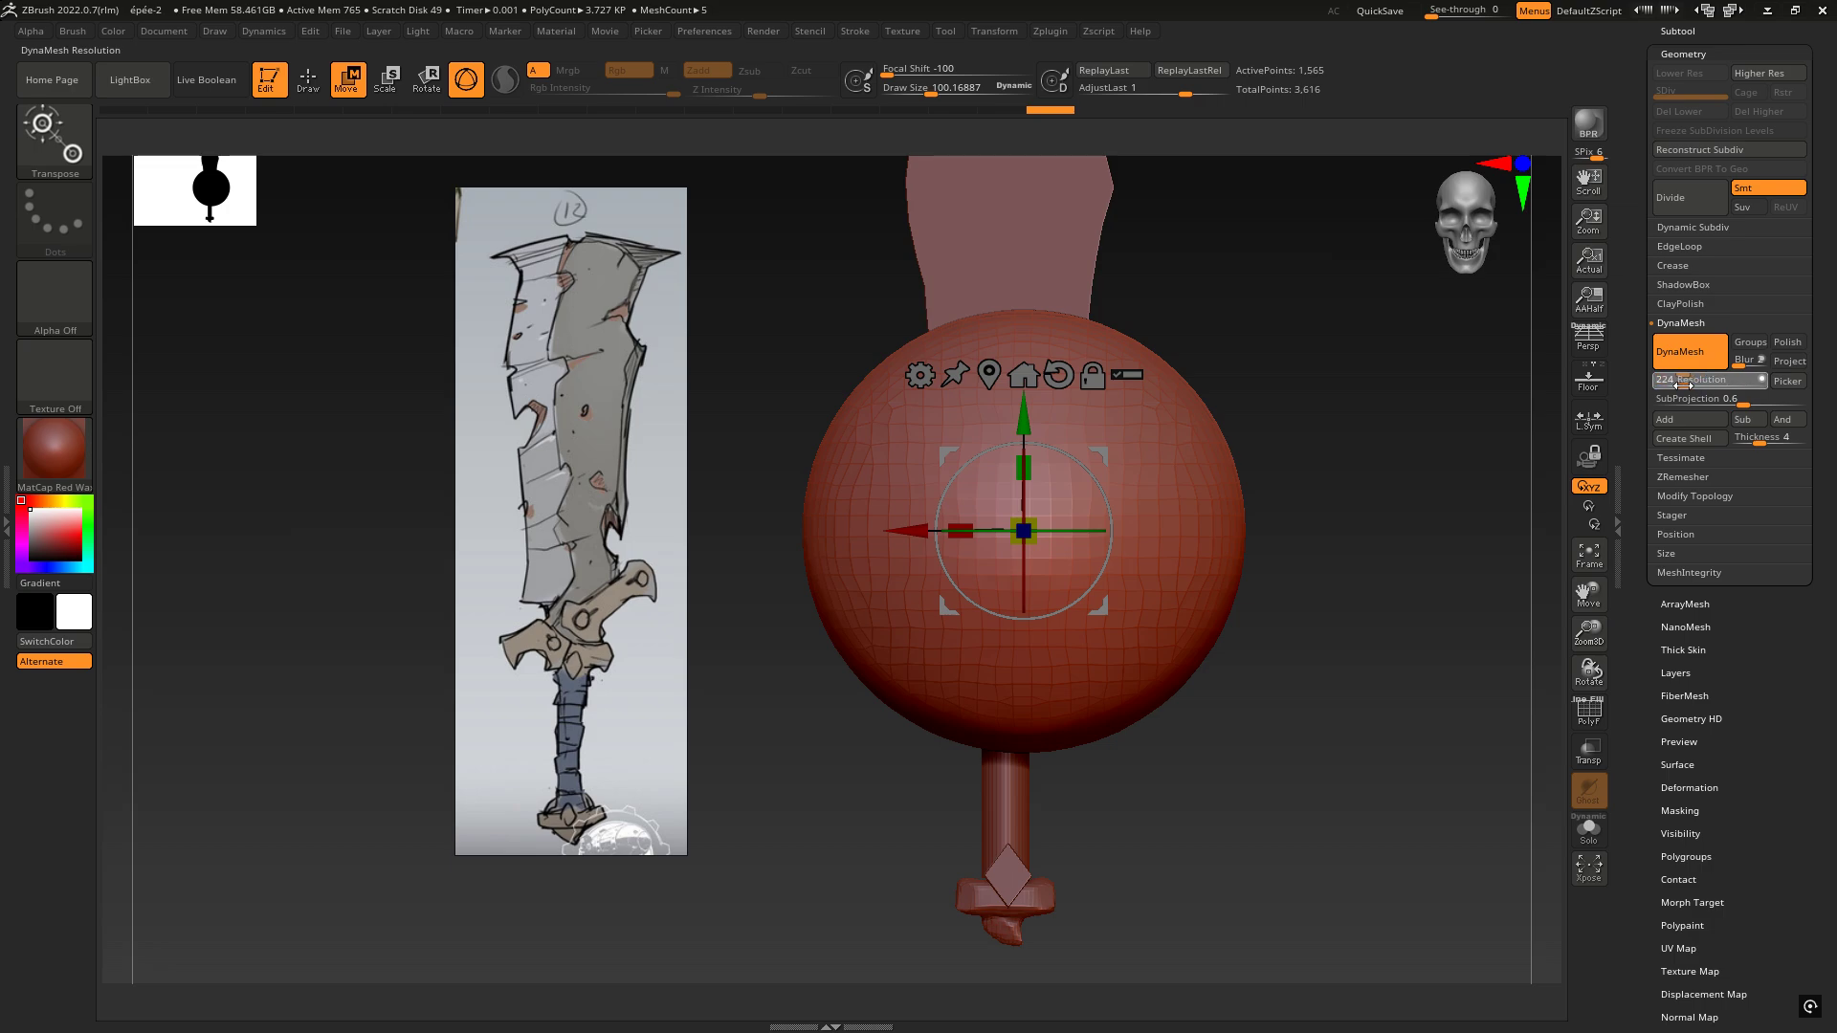
drag(1684, 384, 1679, 382)
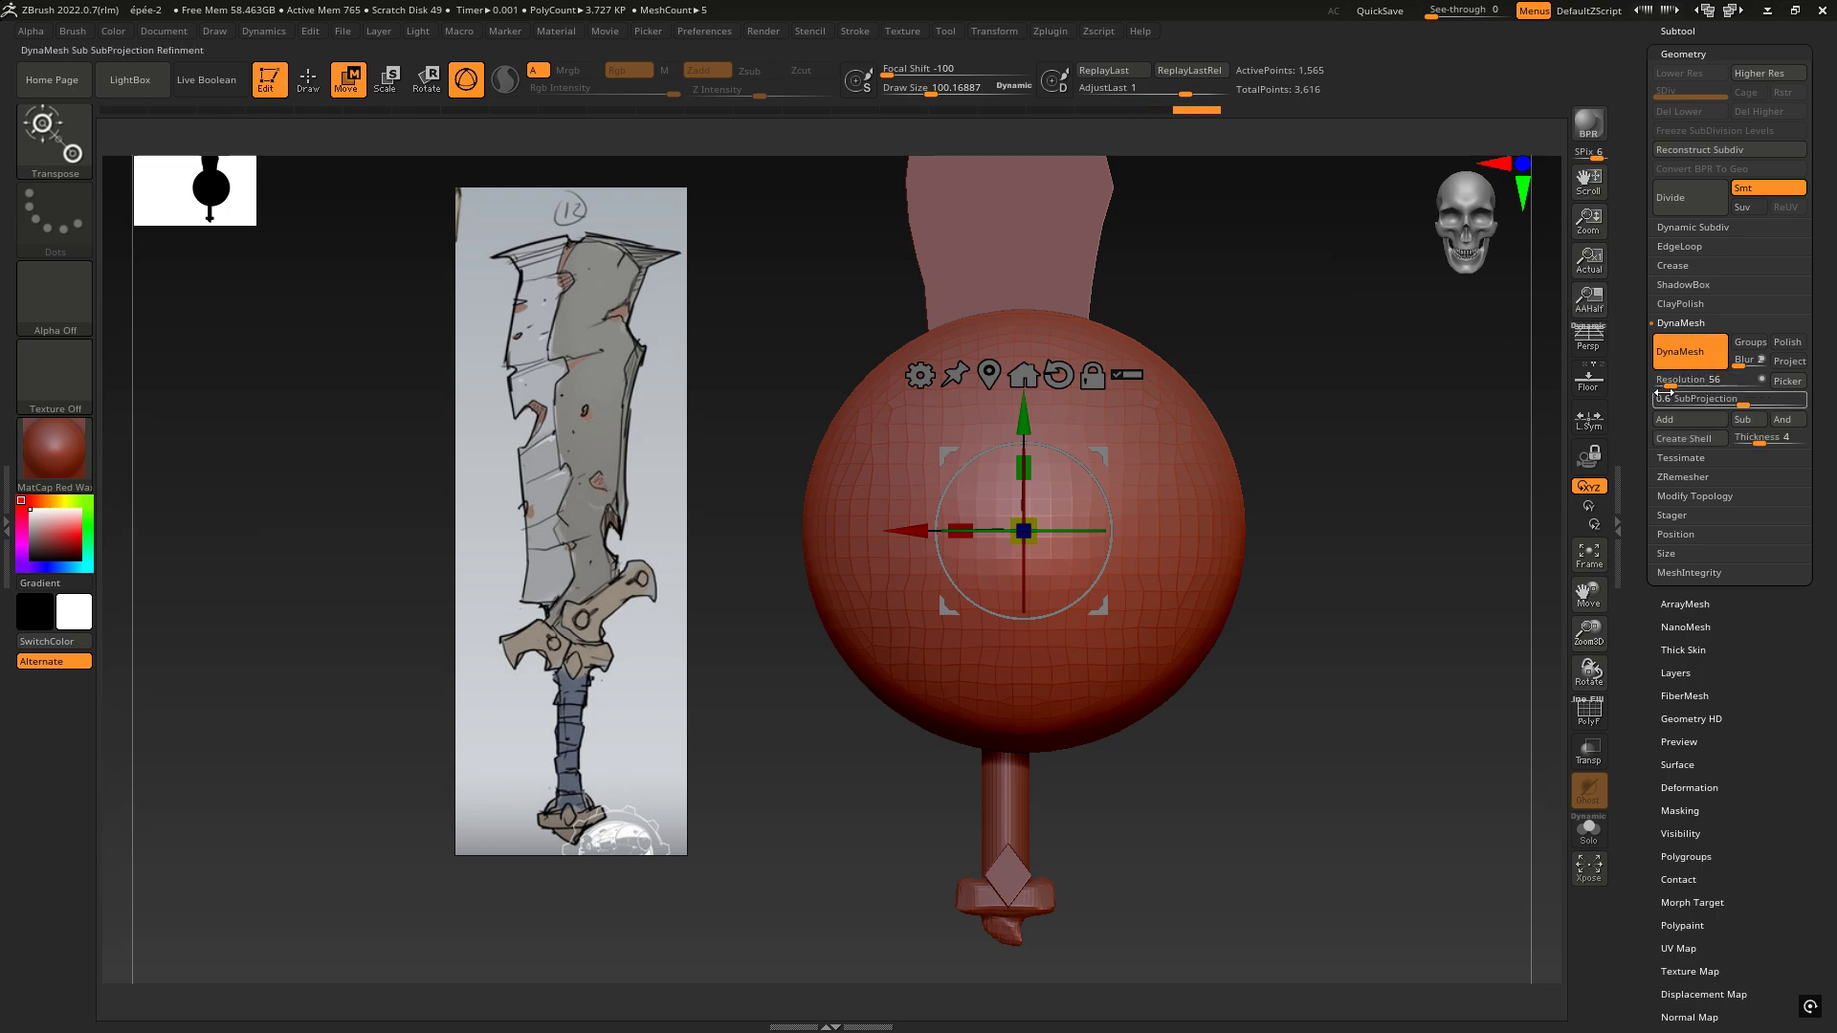
click(1665, 381)
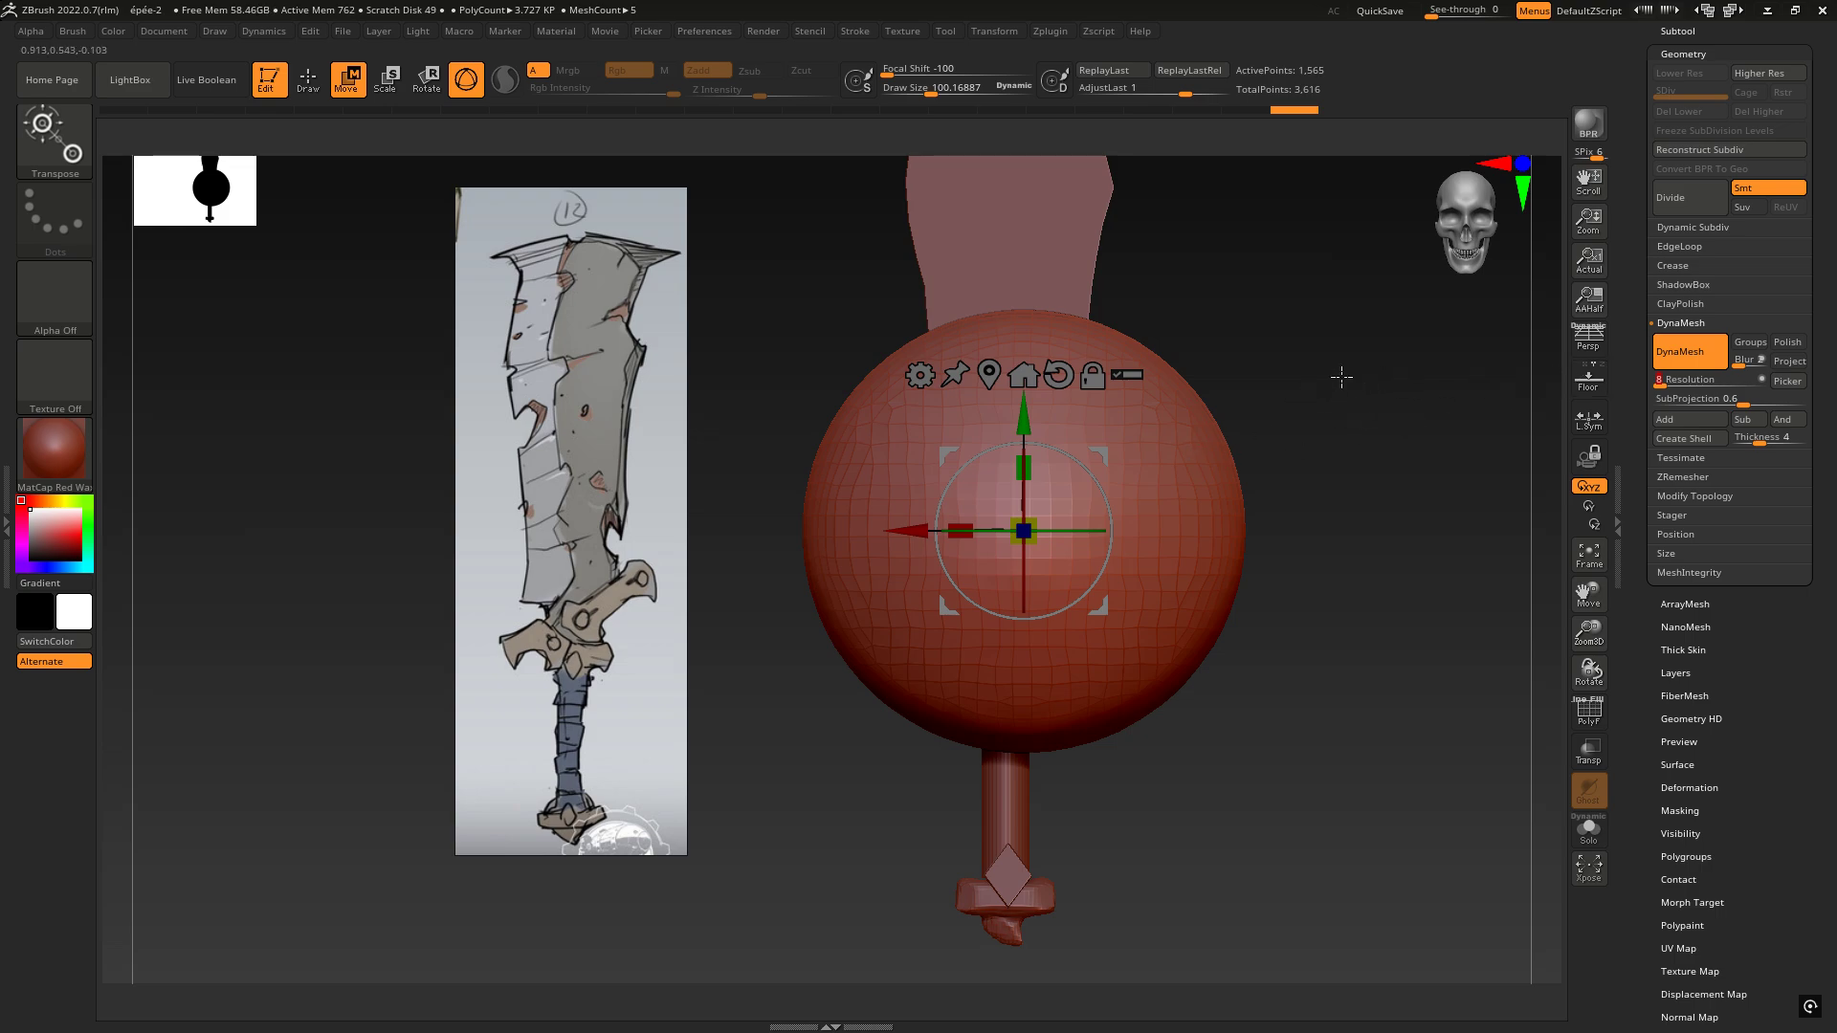
key(ctrl)
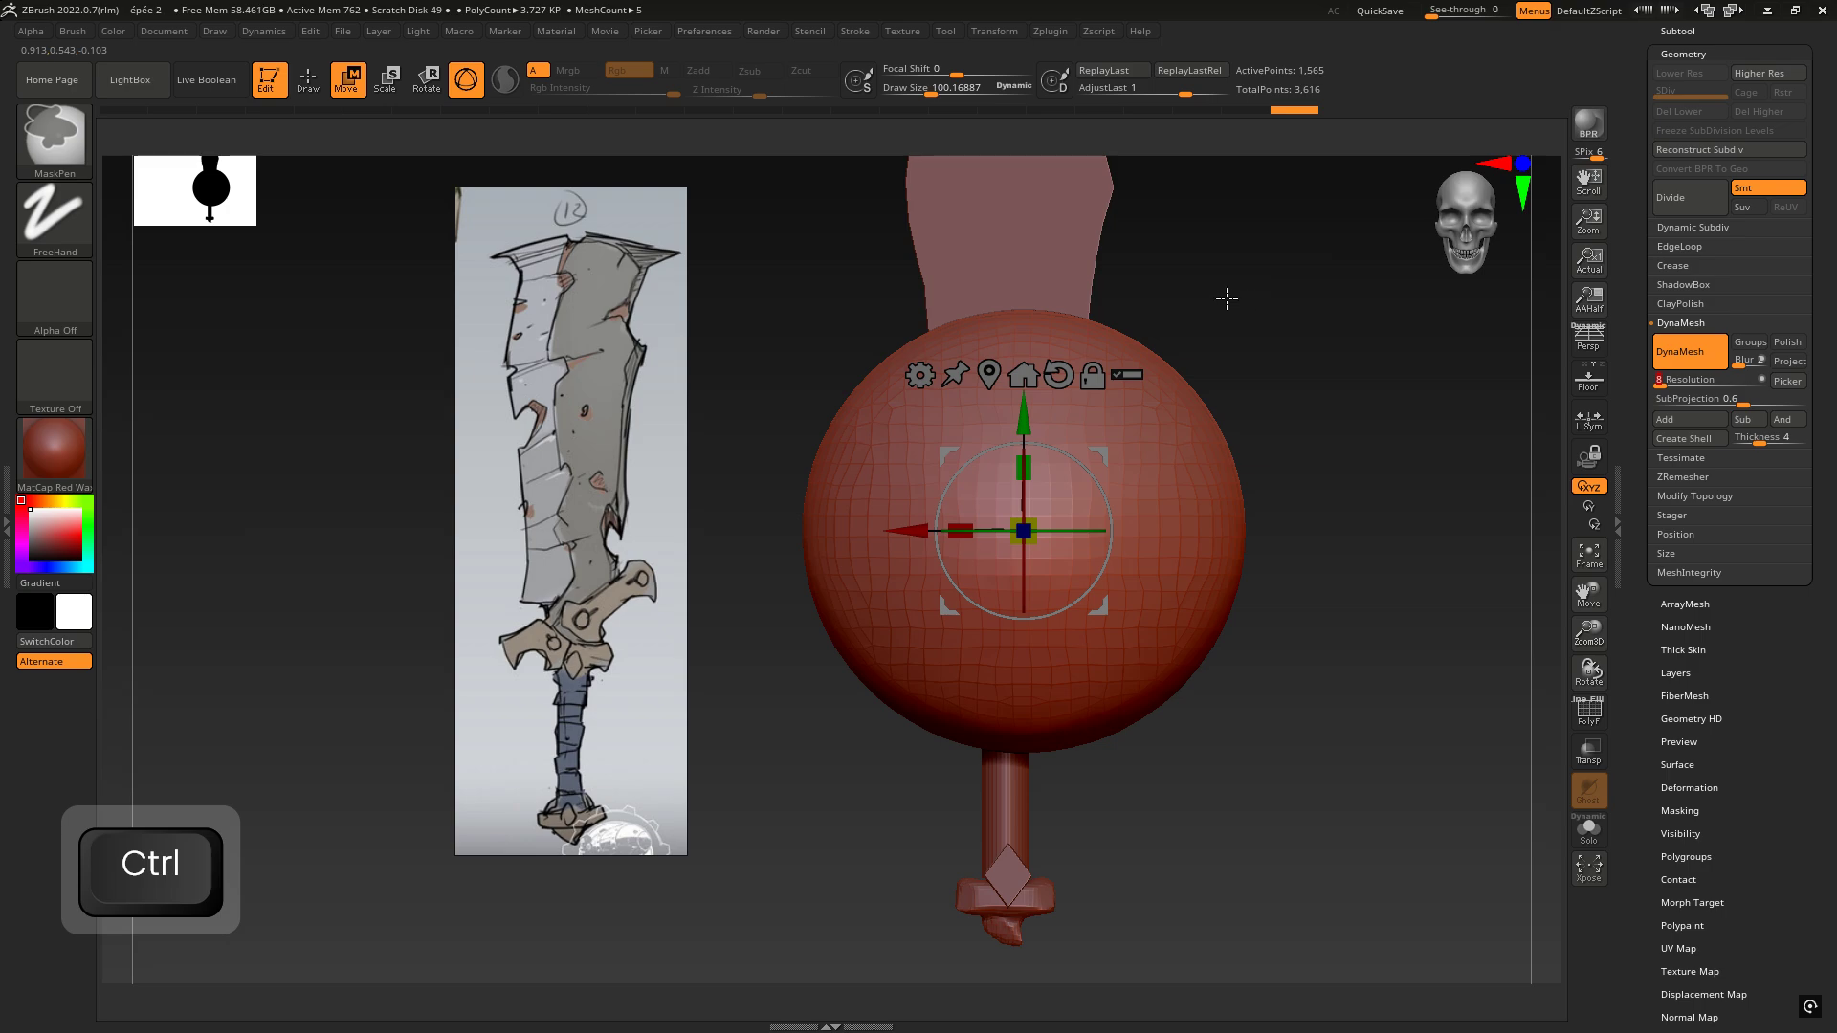
ctrl+drag(1245, 284, 1435, 479)
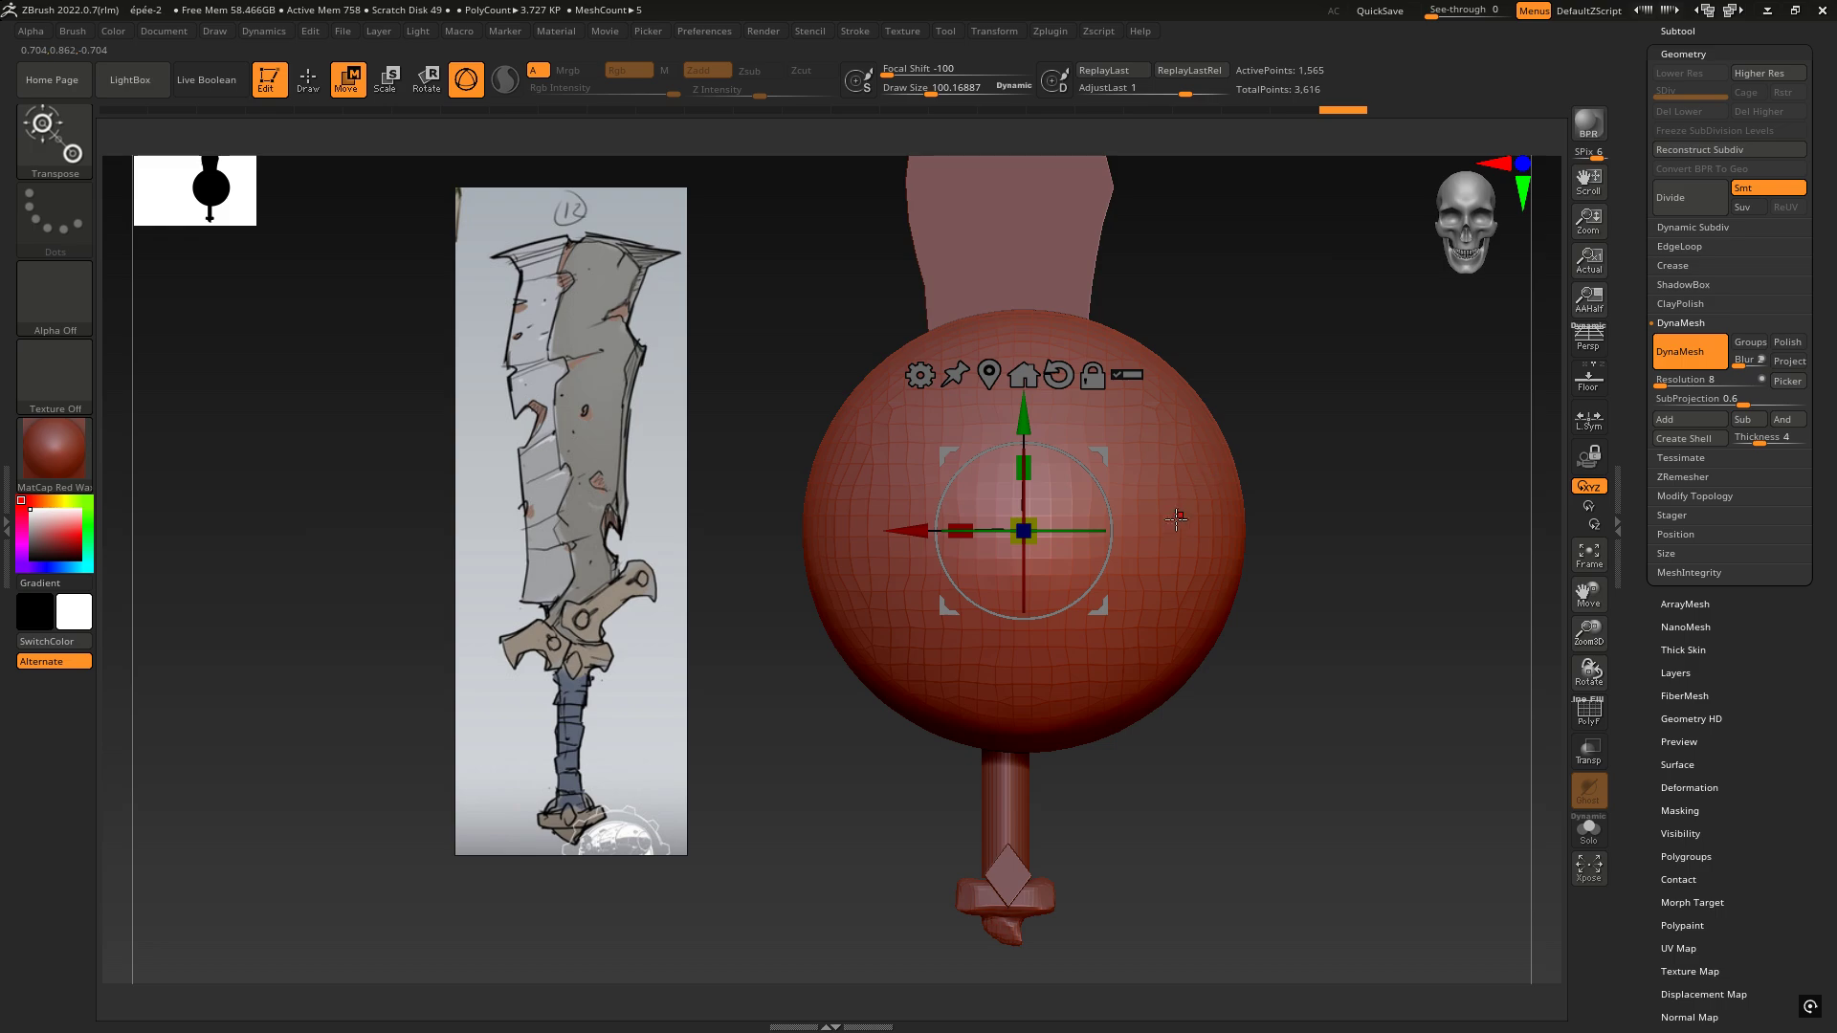
Step: Switch from the gizmo to drawing with the ClayBuildup brush and remesh the sphere at DynaMesh resolution 8
right_drag(1163, 461, 1703, 381)
right_drag(1521, 392, 1293, 423)
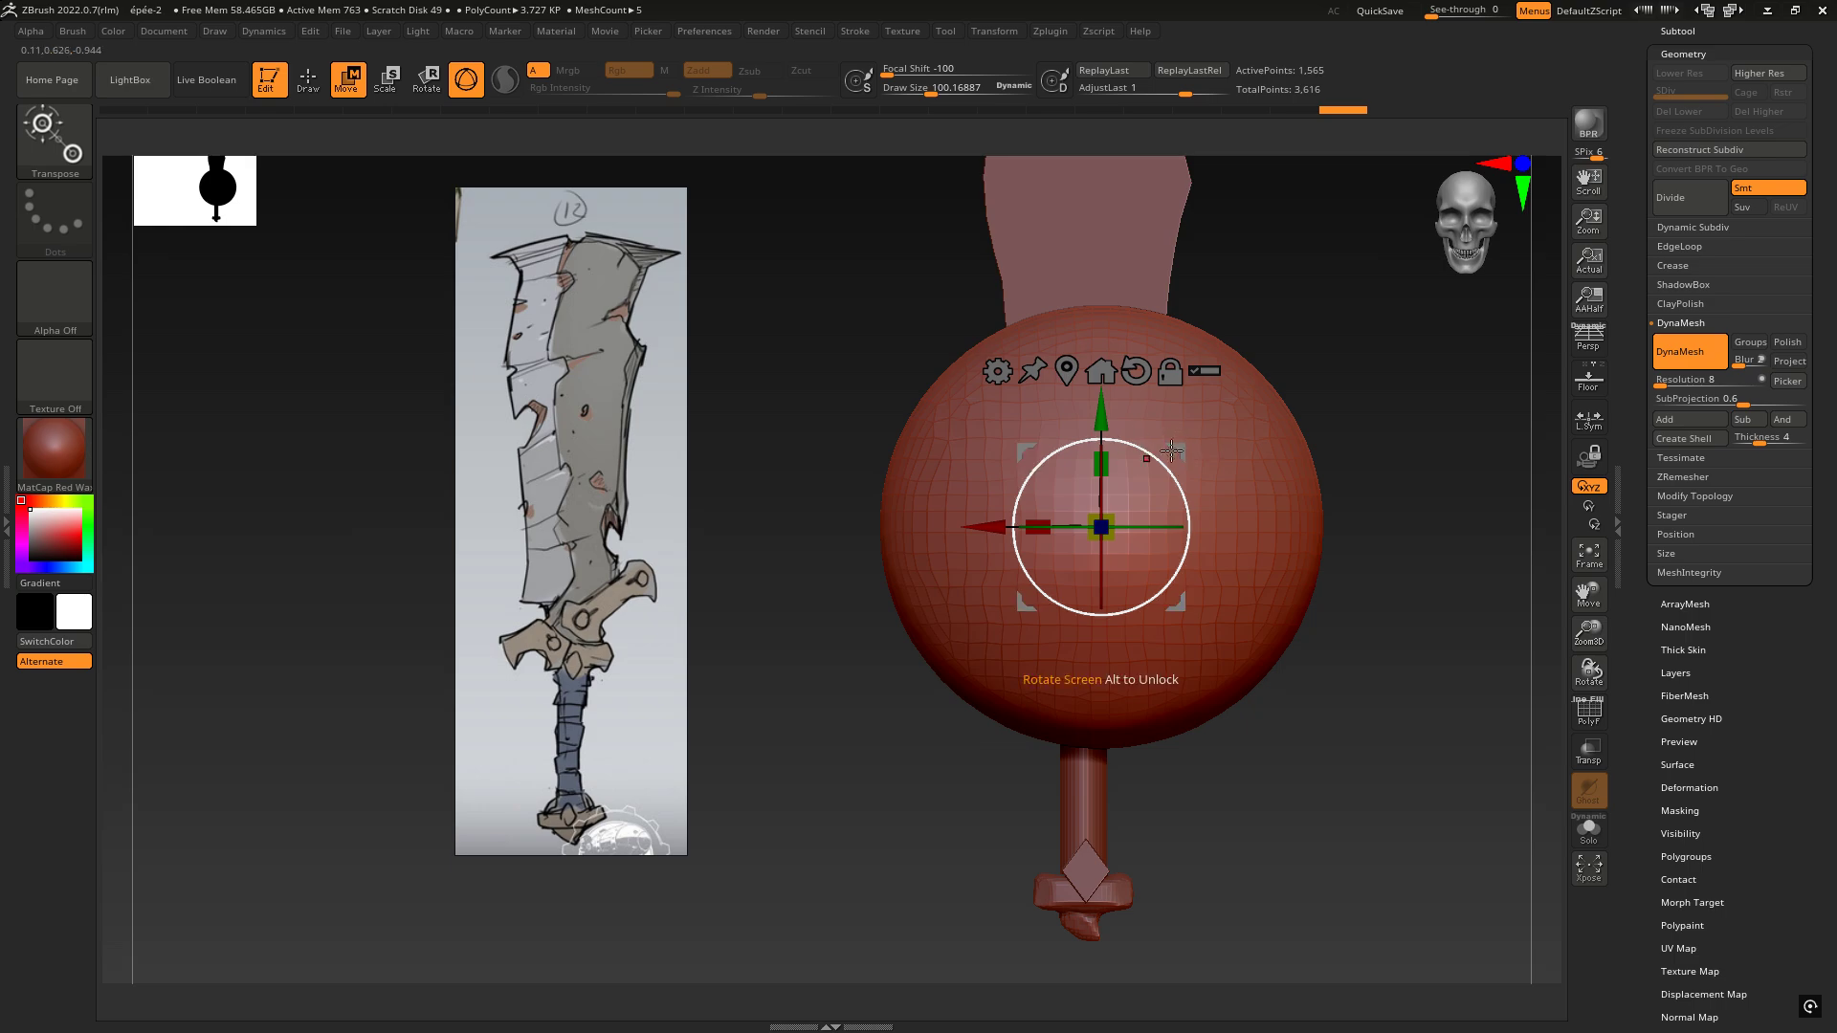
key(q)
key(1)
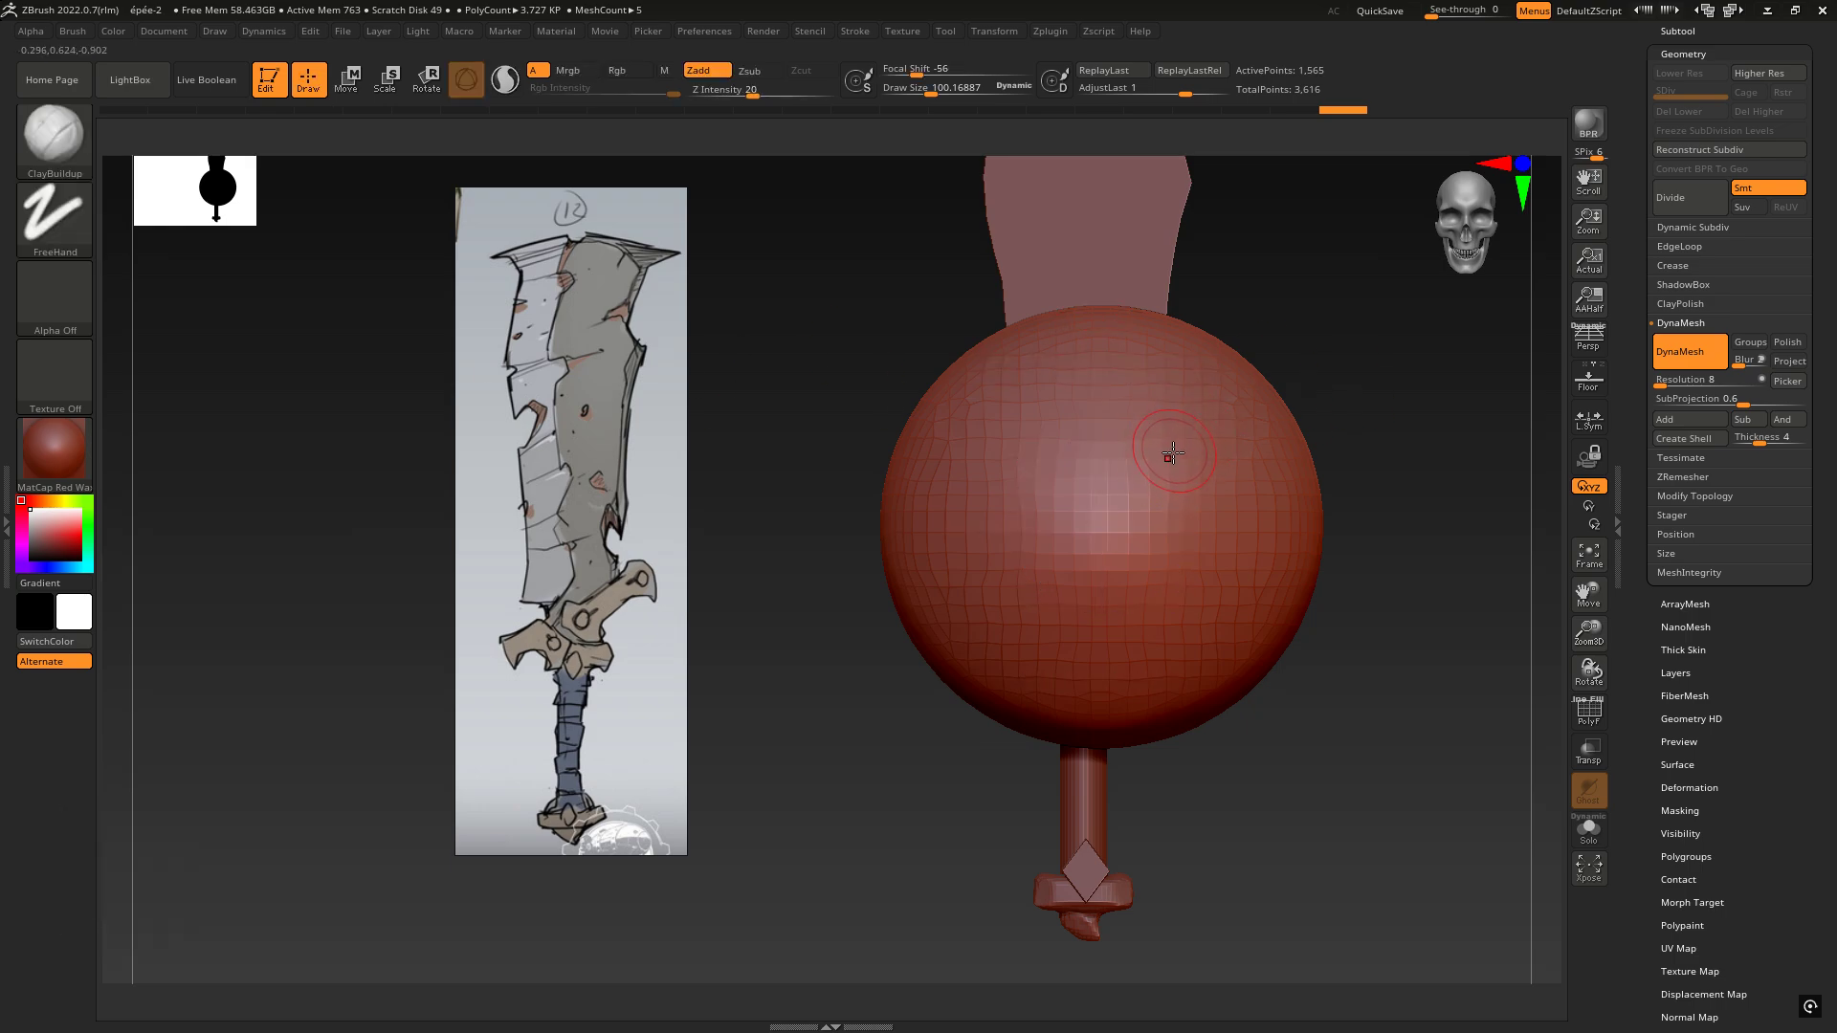
key(shift)
key(ctrl)
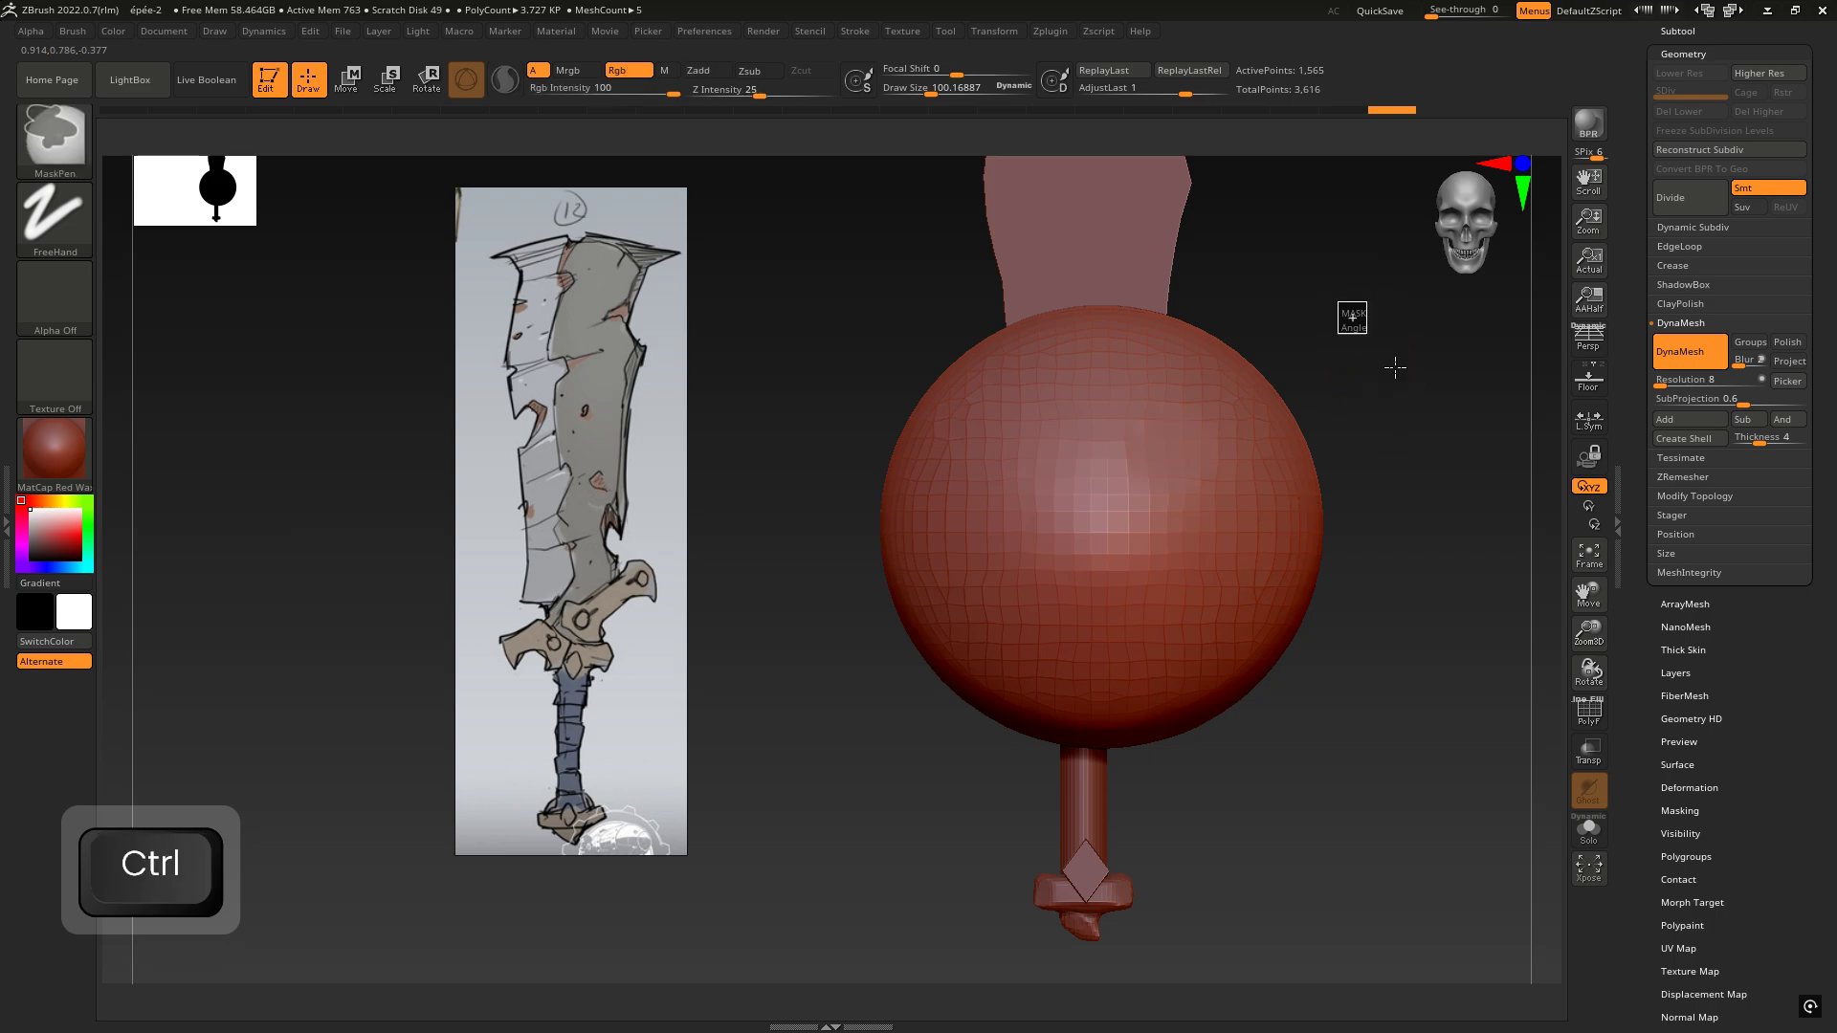
ctrl+drag(1395, 368, 1439, 508)
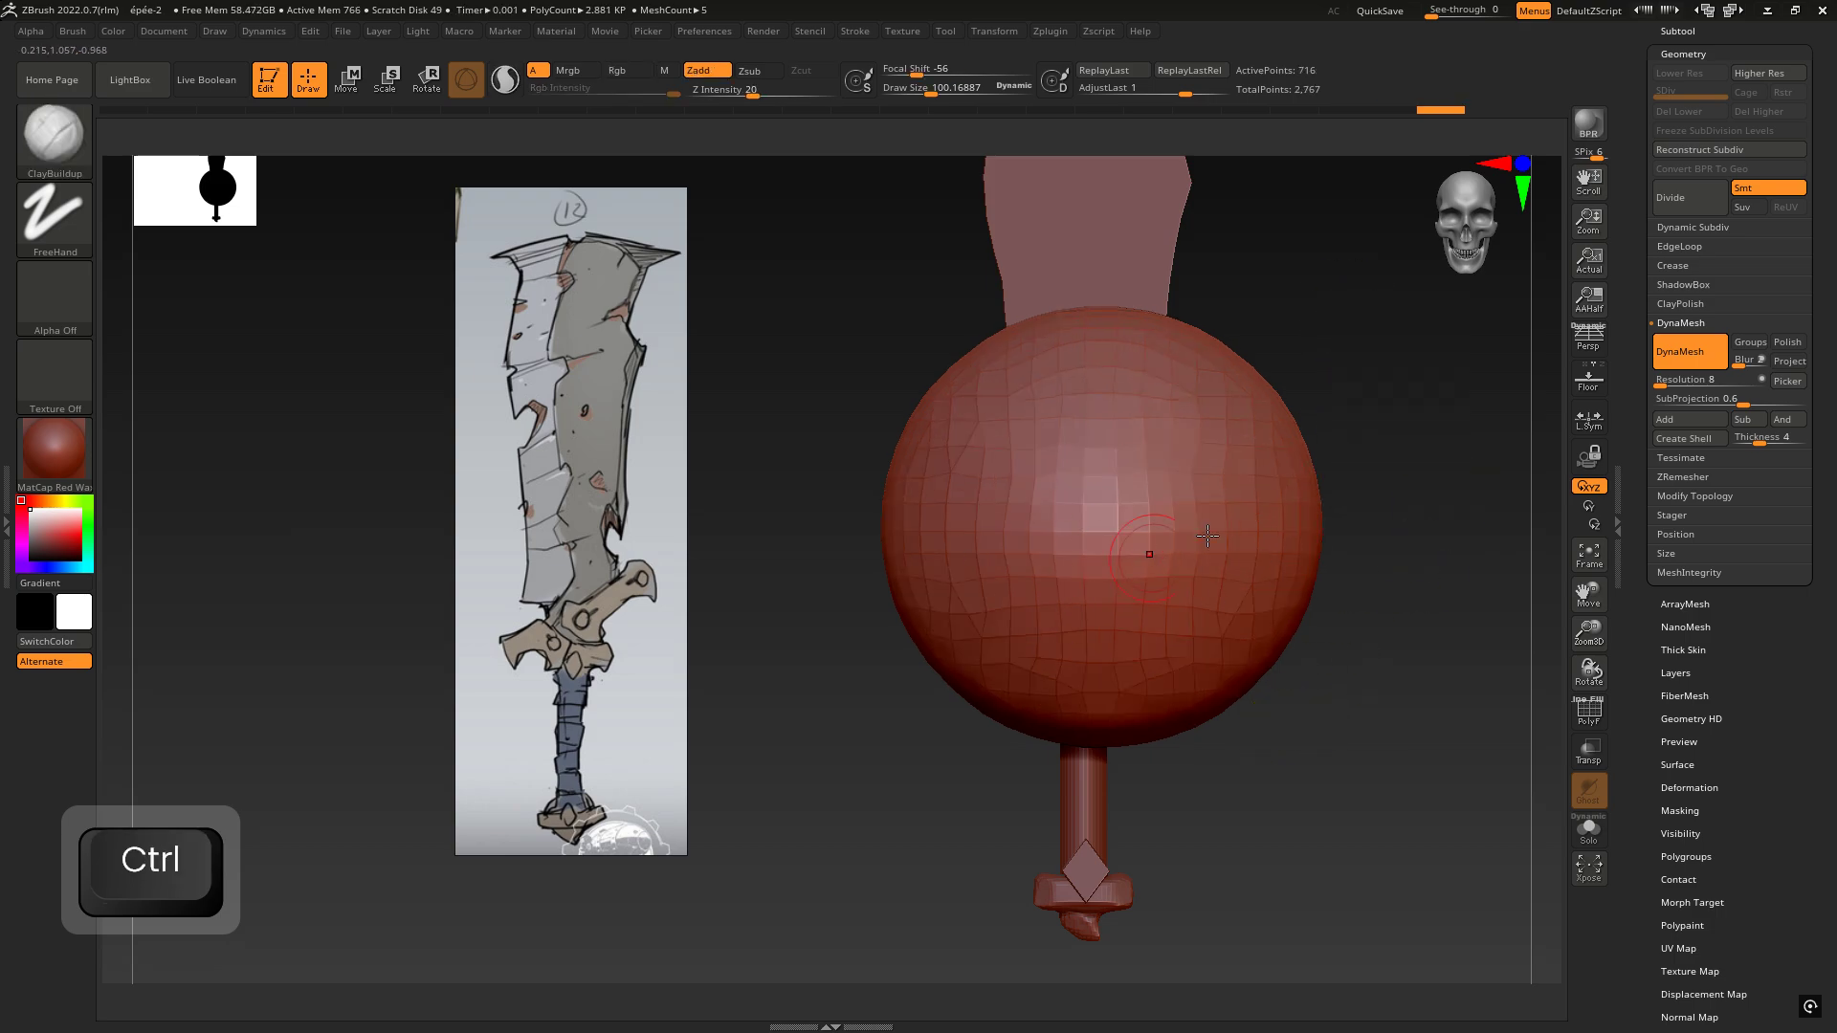
Step: Push both sides of the sphere inward and smooth them, using the Move brush with X symmetry at a draw size of about 187
drag(1374, 421, 1337, 401)
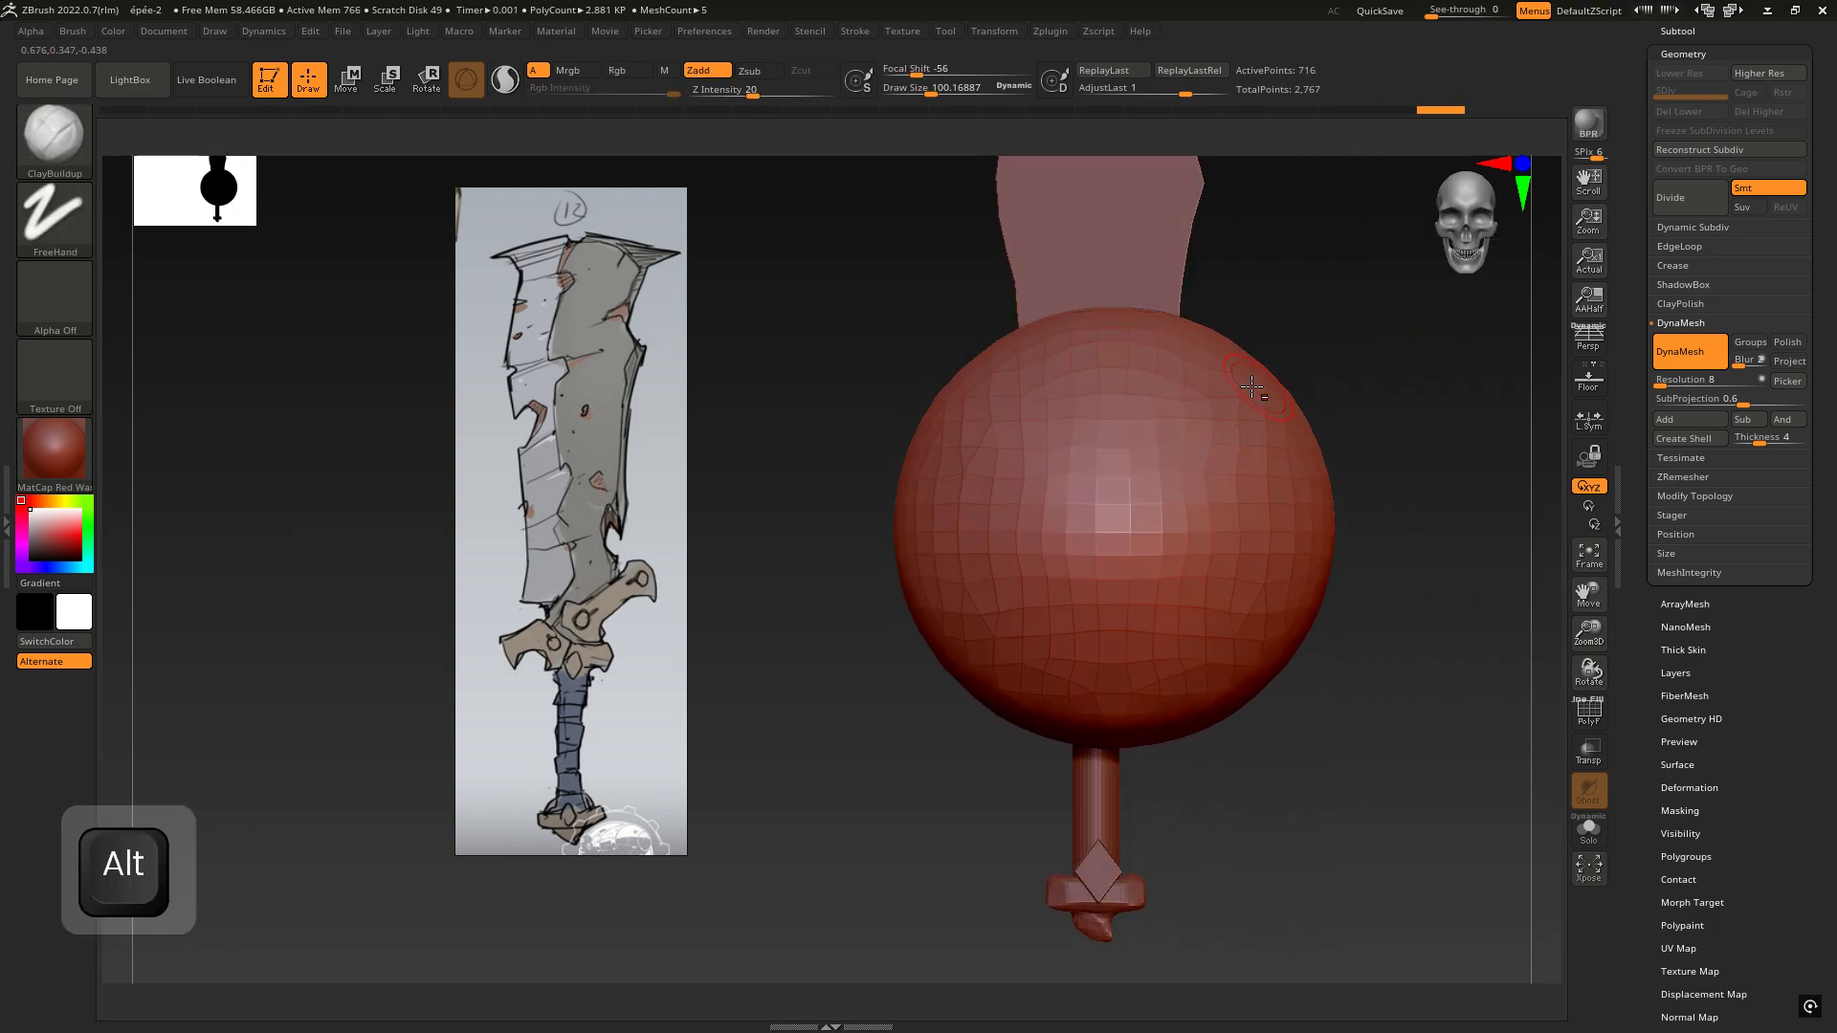
alt+drag(1318, 335, 1358, 428)
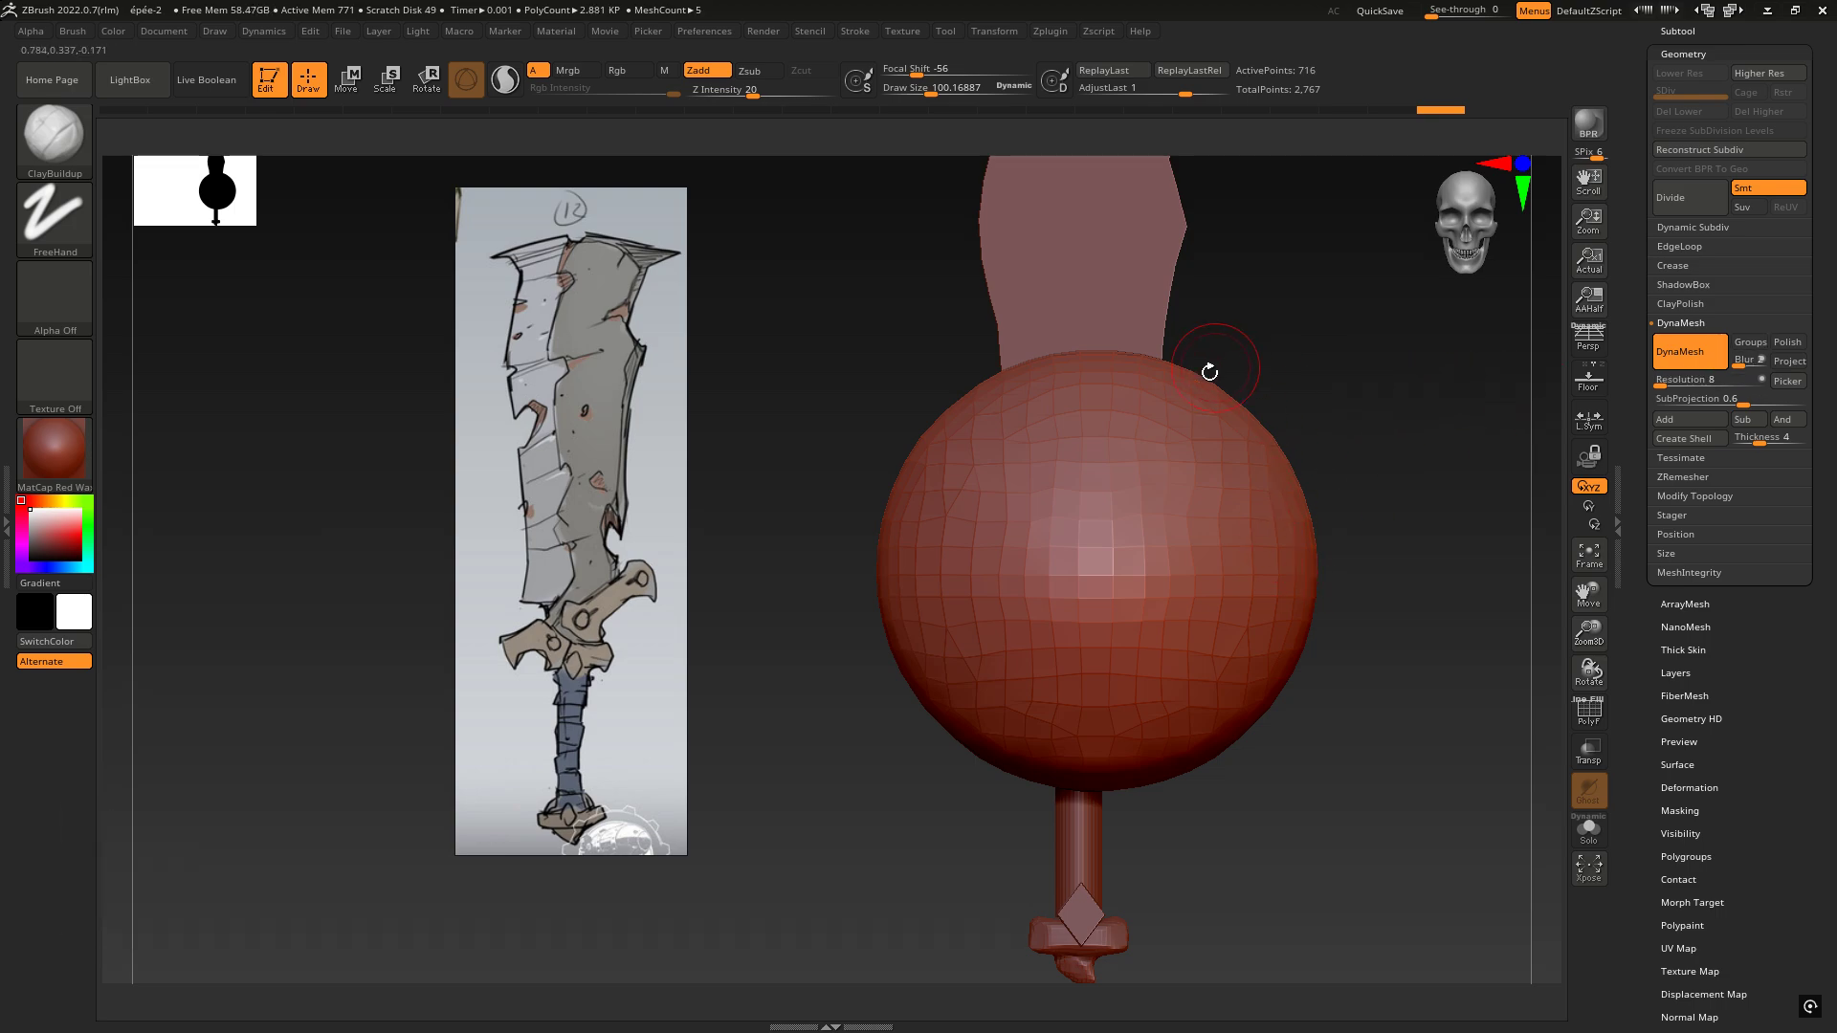
ctrl+right_drag(1268, 548, 1172, 554)
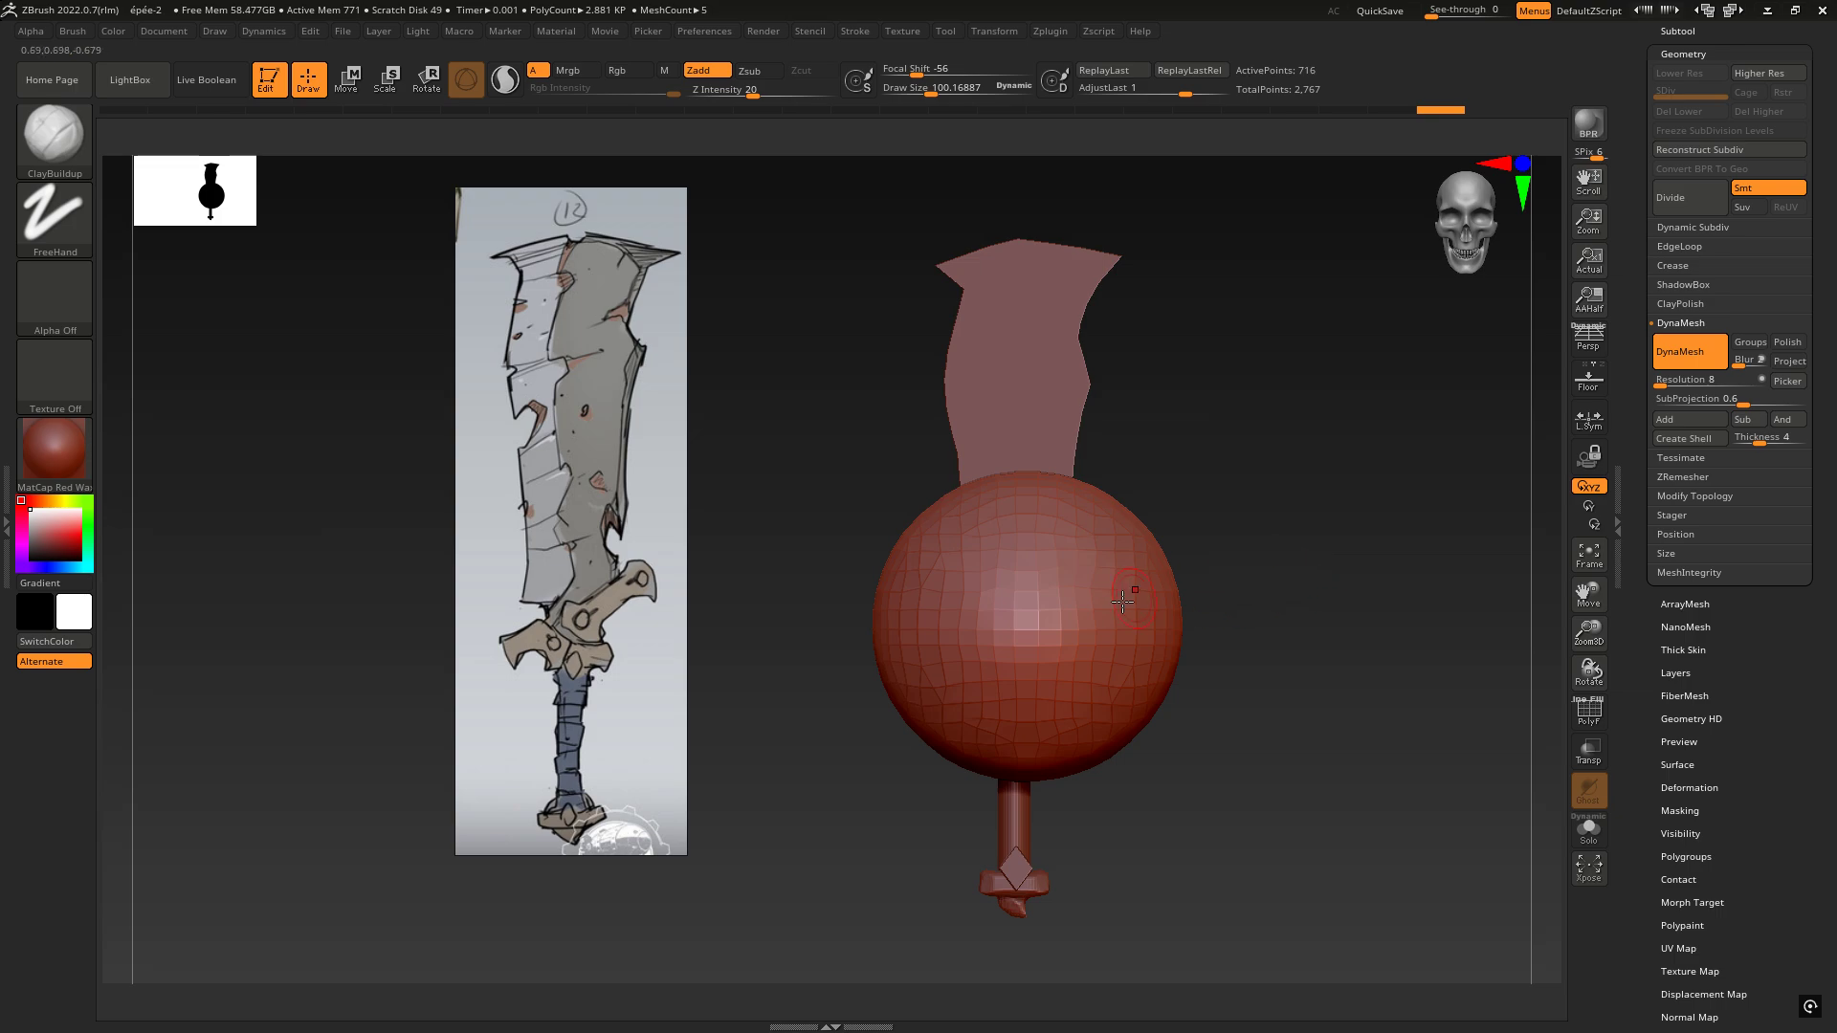
key(4)
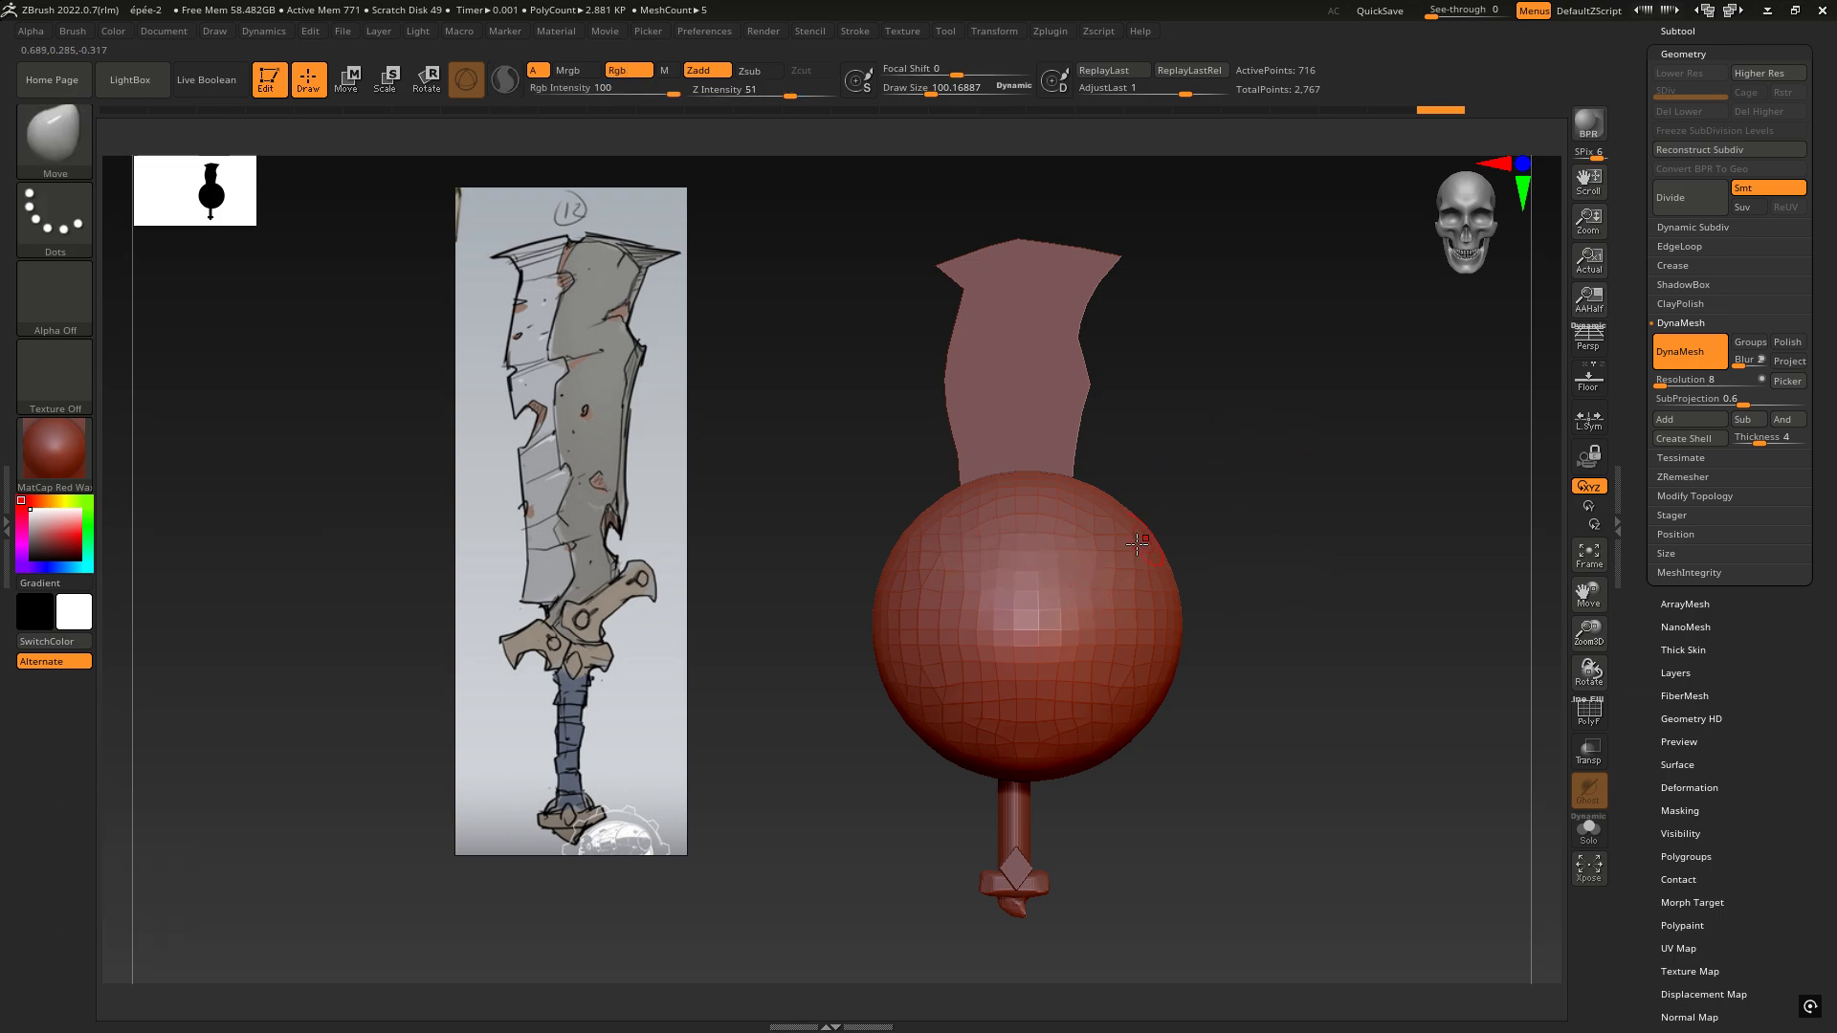
key(space)
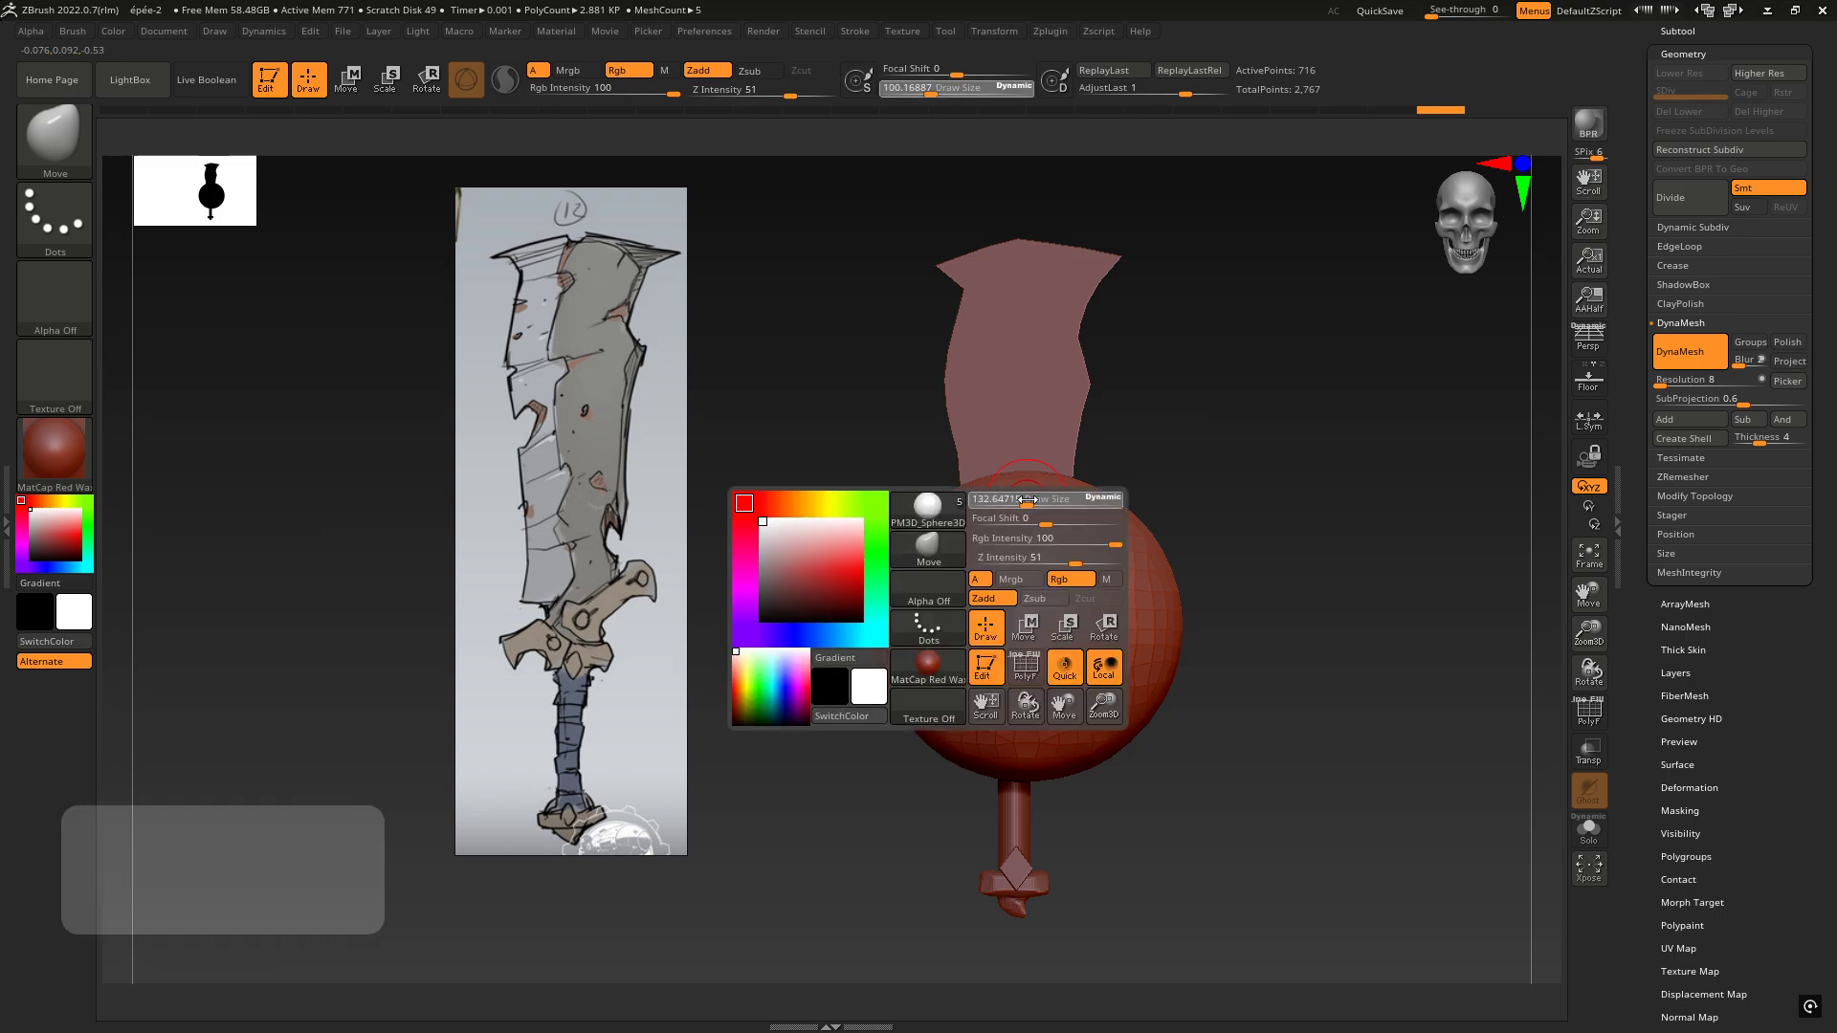
drag(1035, 500, 1045, 500)
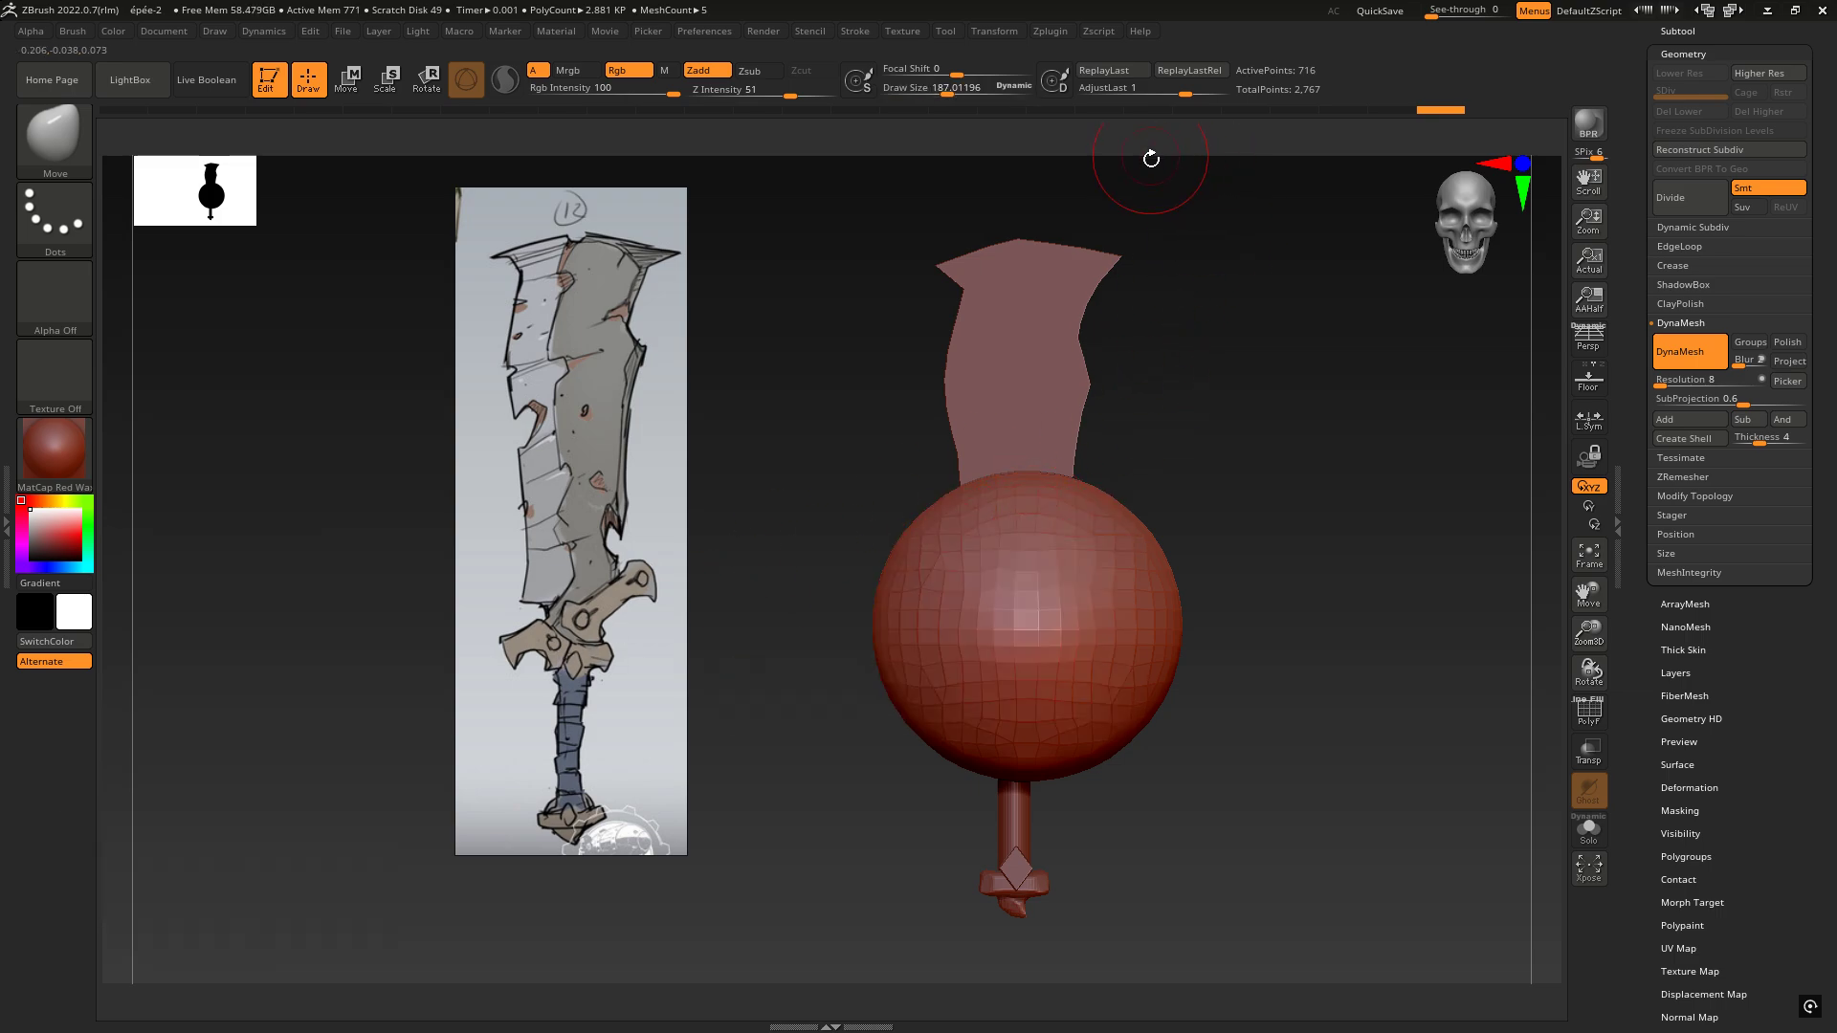
key(x)
drag(1148, 528, 1129, 536)
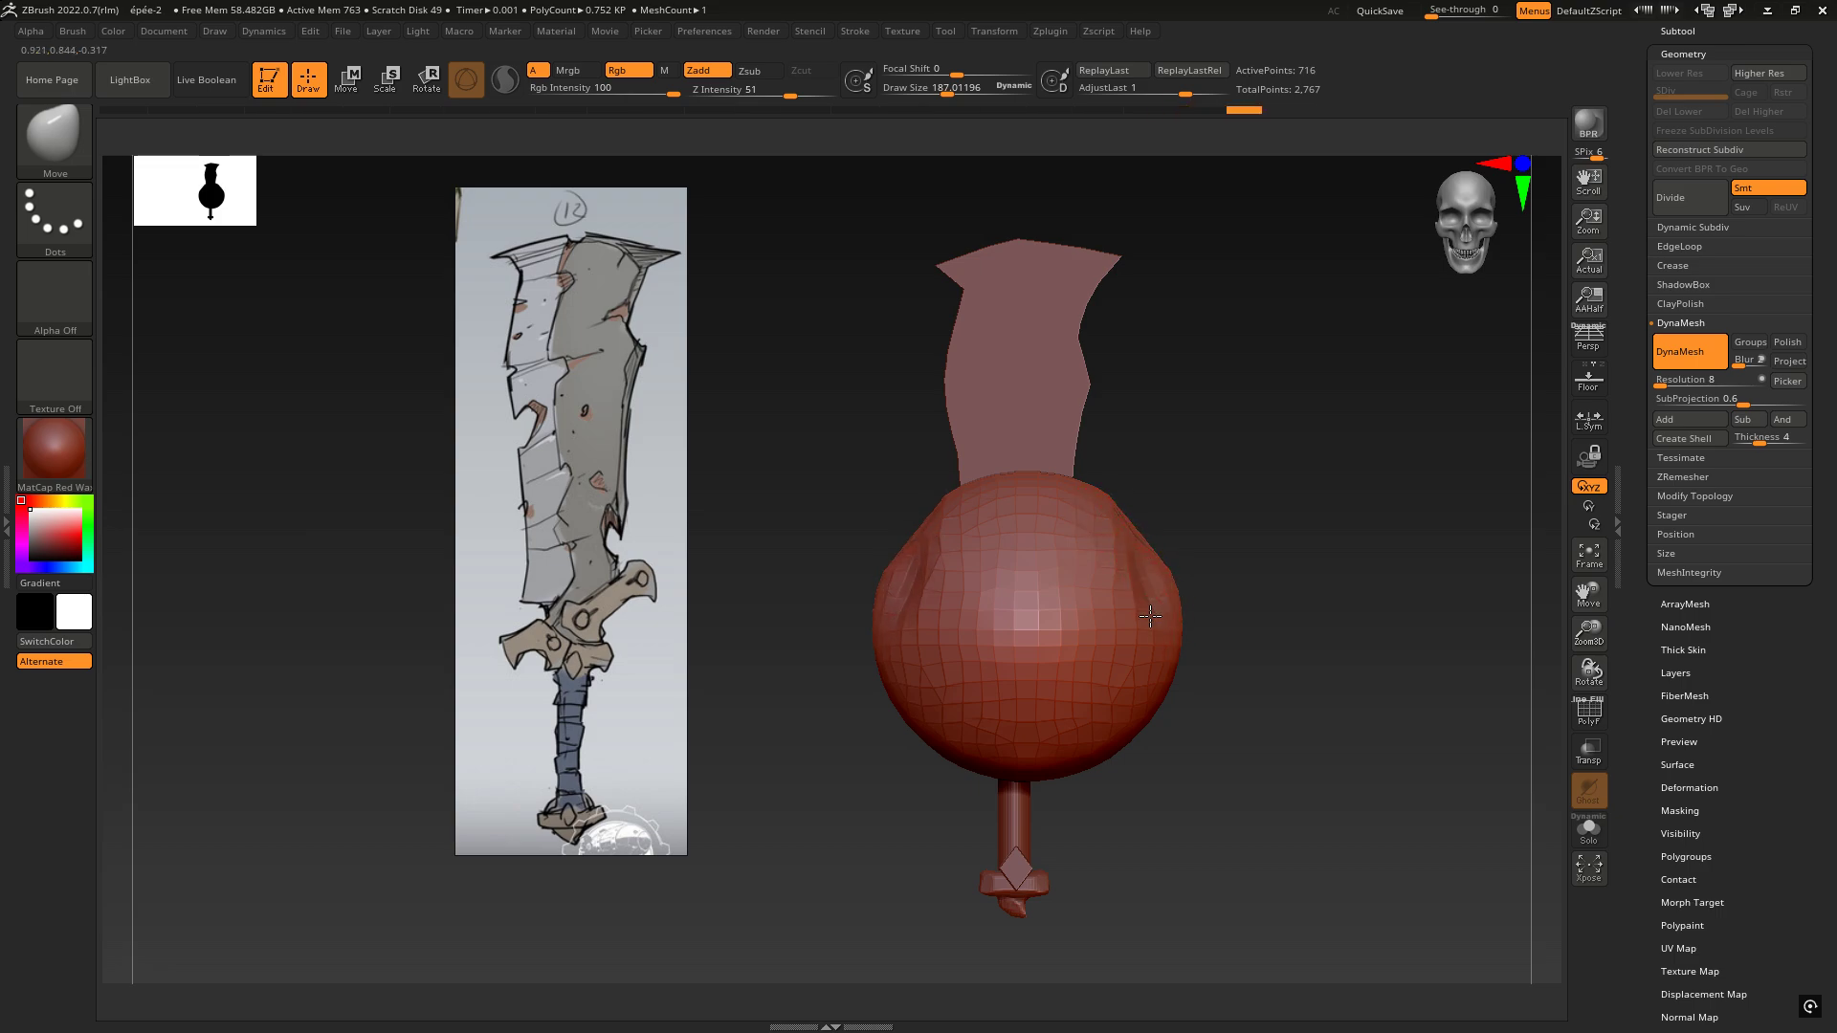
mouse_move(1150, 616)
mouse_down()
mouse_move(1131, 622)
mouse_move(1166, 588)
mouse_move(1014, 555)
mouse_move(1035, 542)
mouse_up()
mouse_move(1194, 566)
shift+mouse_down()
mouse_move(1153, 639)
mouse_move(1205, 670)
mouse_move(1138, 593)
mouse_move(1115, 639)
shift+mouse_up()
mouse_move(971, 626)
shift+mouse_down()
mouse_move(1221, 595)
mouse_move(1162, 632)
mouse_move(1223, 651)
mouse_move(1153, 651)
shift+mouse_up()
Step: Enlarge the Move brush to a draw size of about 406 and press the sphere's sides further inward
key(space)
drag(1199, 739, 1208, 712)
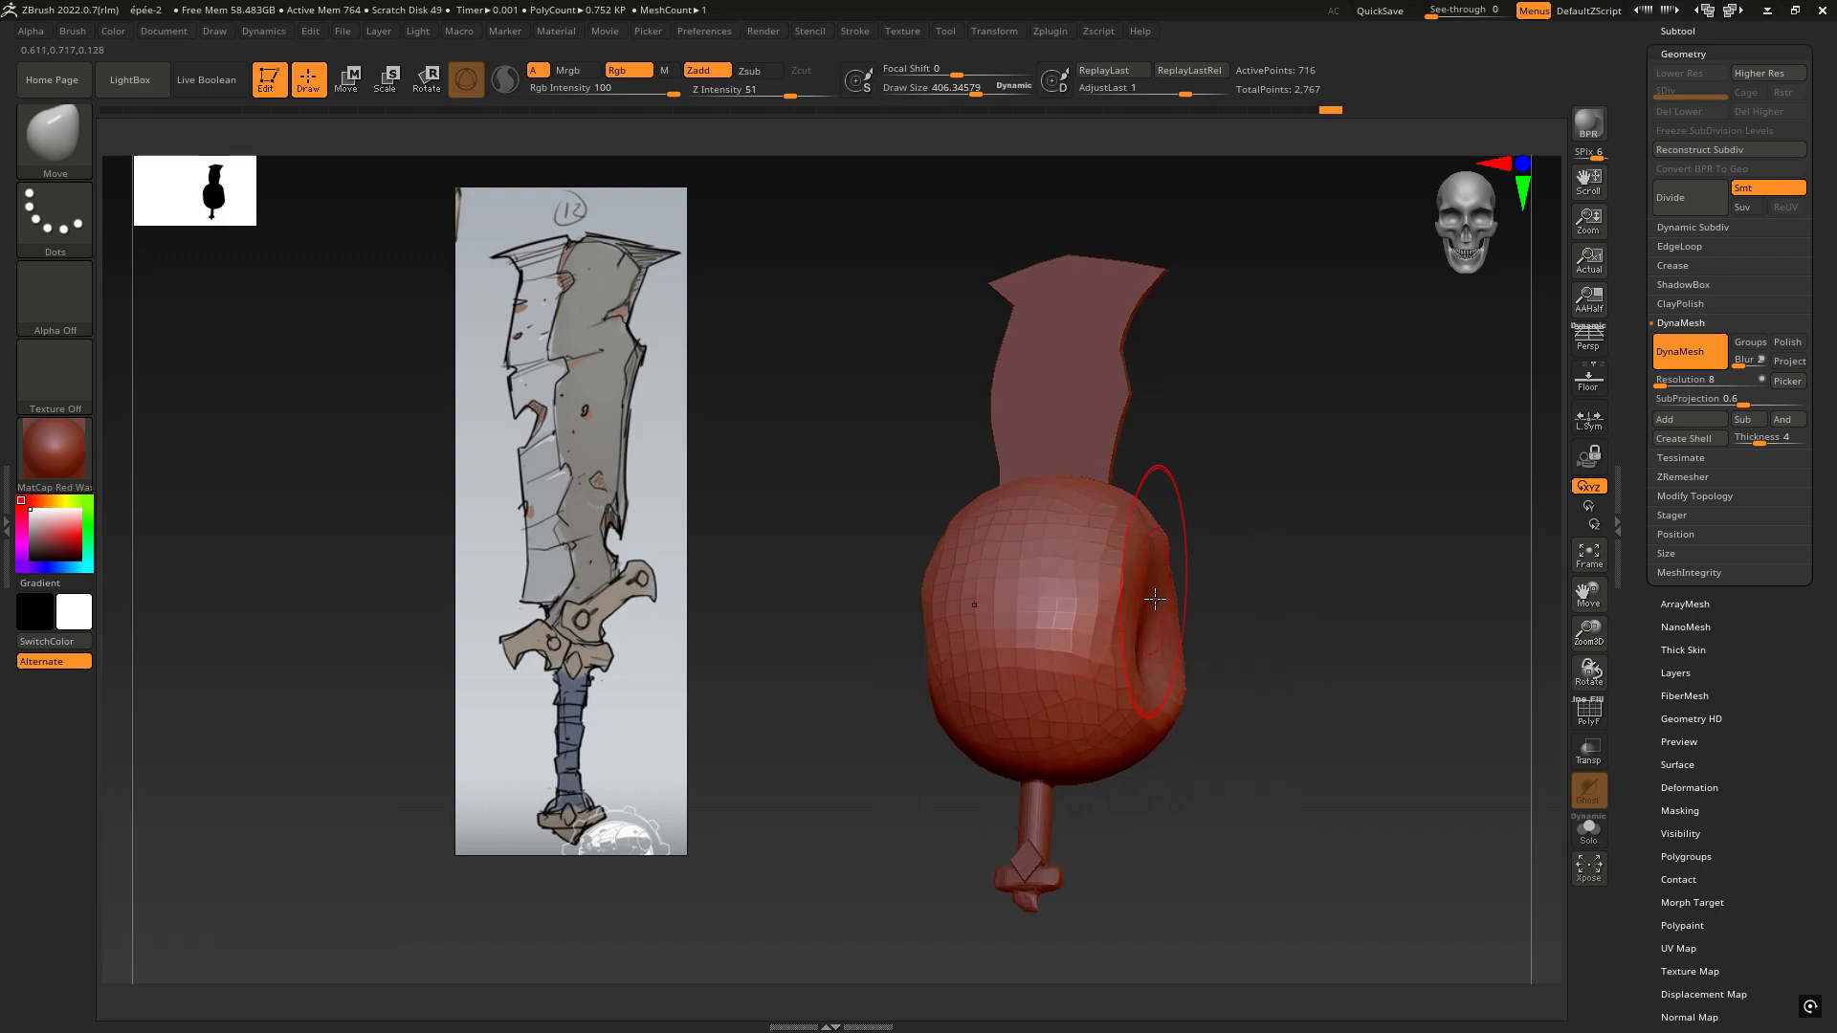
drag(1178, 639, 1153, 670)
shift+drag(1151, 599, 1079, 610)
Step: In side view, pull the sphere's front out into a blunt point and push its upper back inward to form a slope
alt+right_drag(1169, 560, 1012, 541)
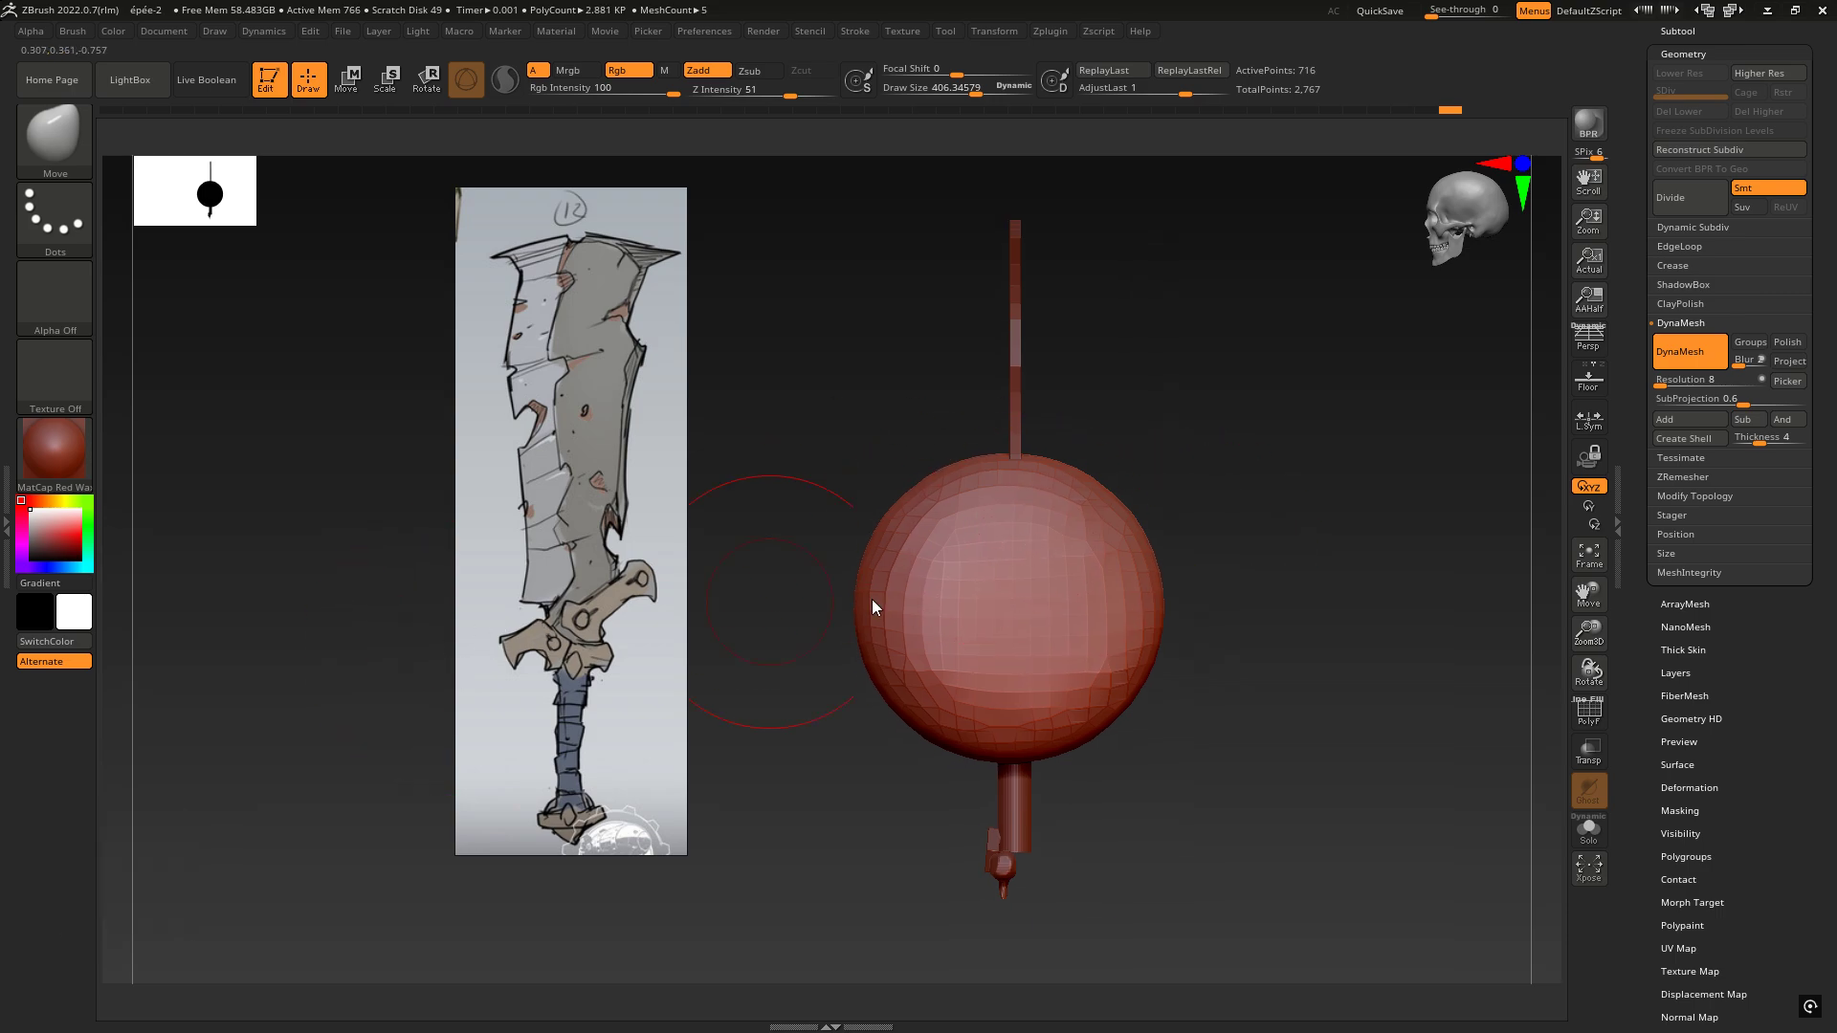
mouse_move(847, 601)
mouse_down()
mouse_move(752, 635)
mouse_move(813, 711)
mouse_move(861, 669)
mouse_up()
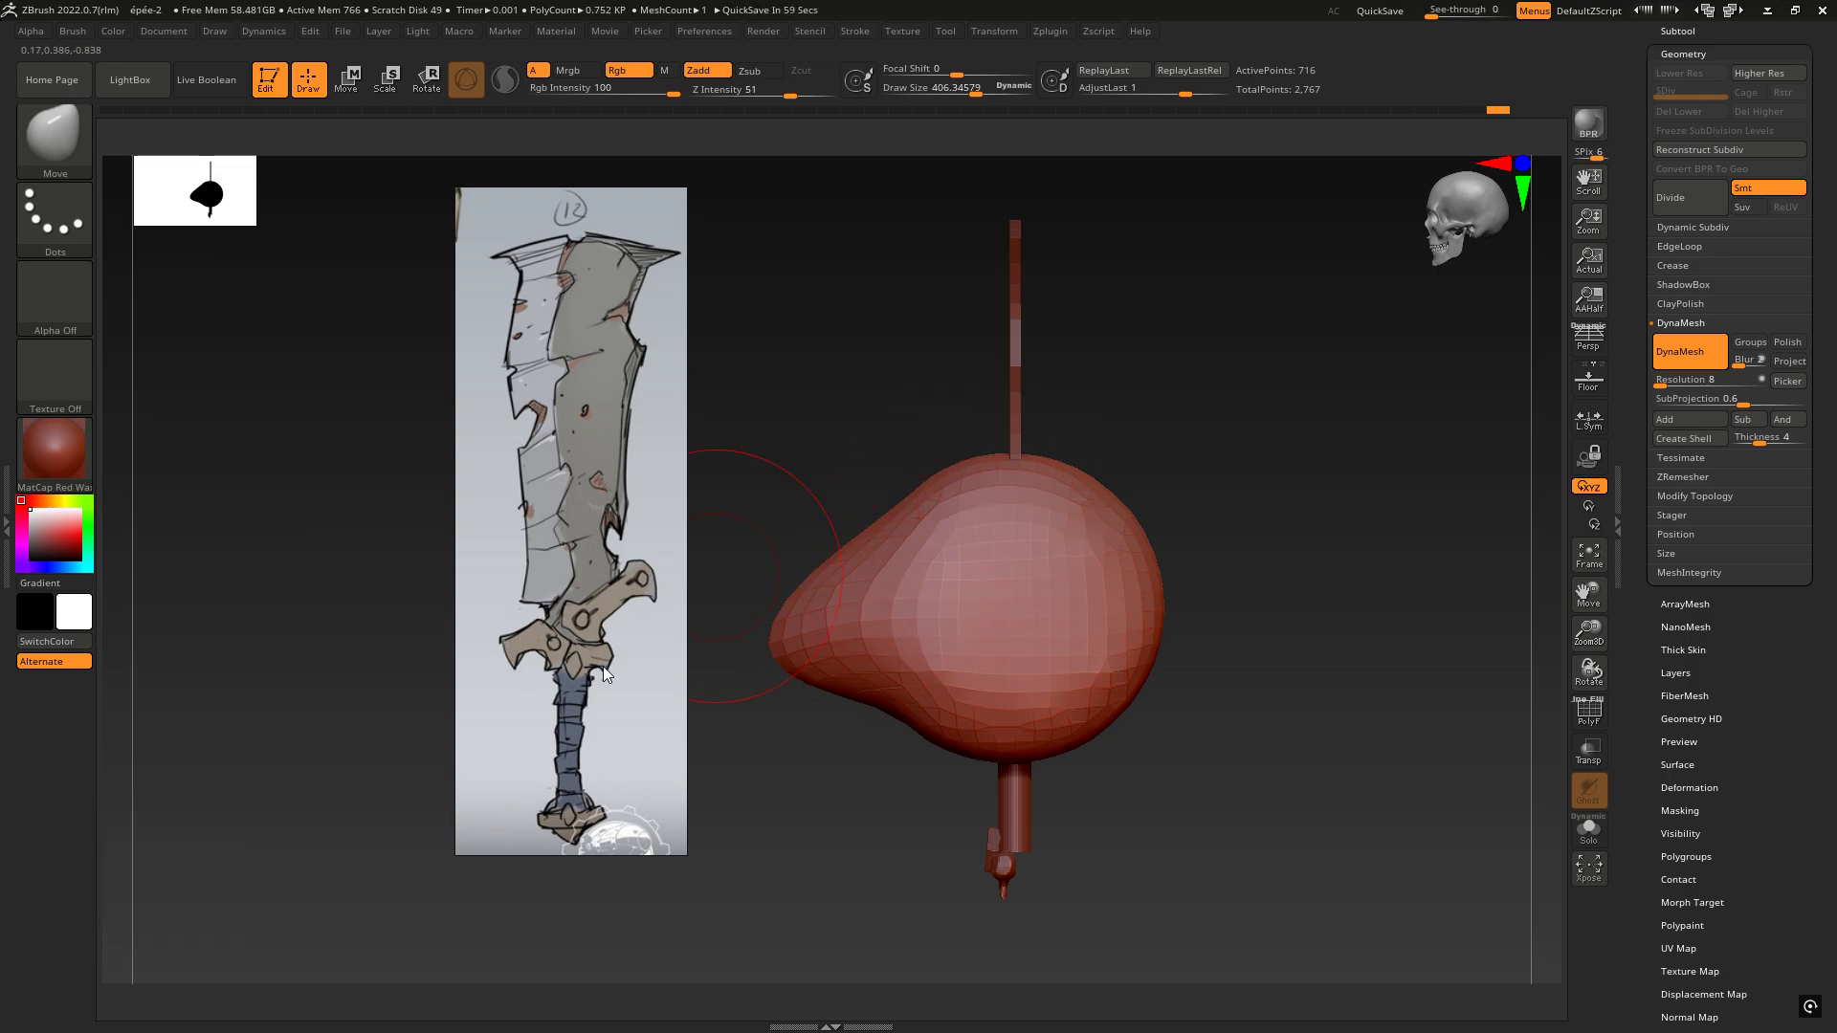
right_drag(1094, 496, 1129, 521)
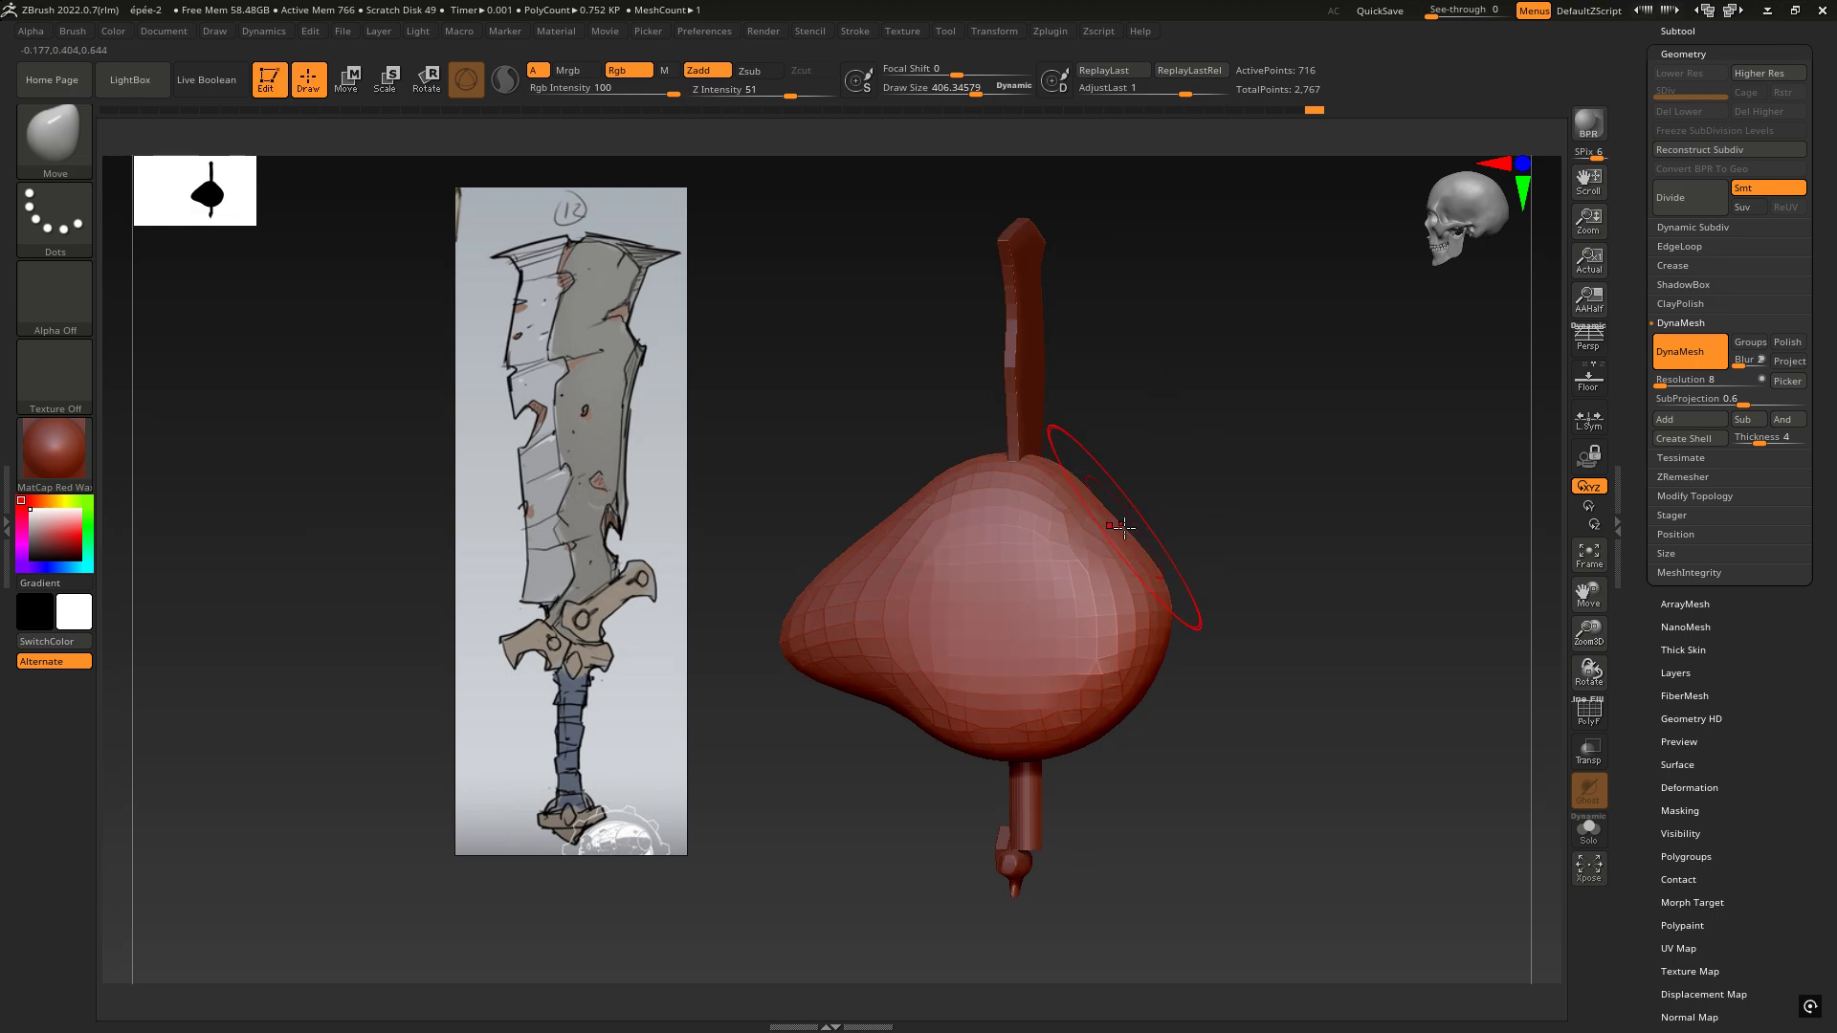
drag(1128, 517, 1107, 531)
mouse_move(1108, 531)
right_down()
mouse_move(1069, 566)
mouse_move(1141, 545)
right_up()
drag(1140, 545, 1130, 557)
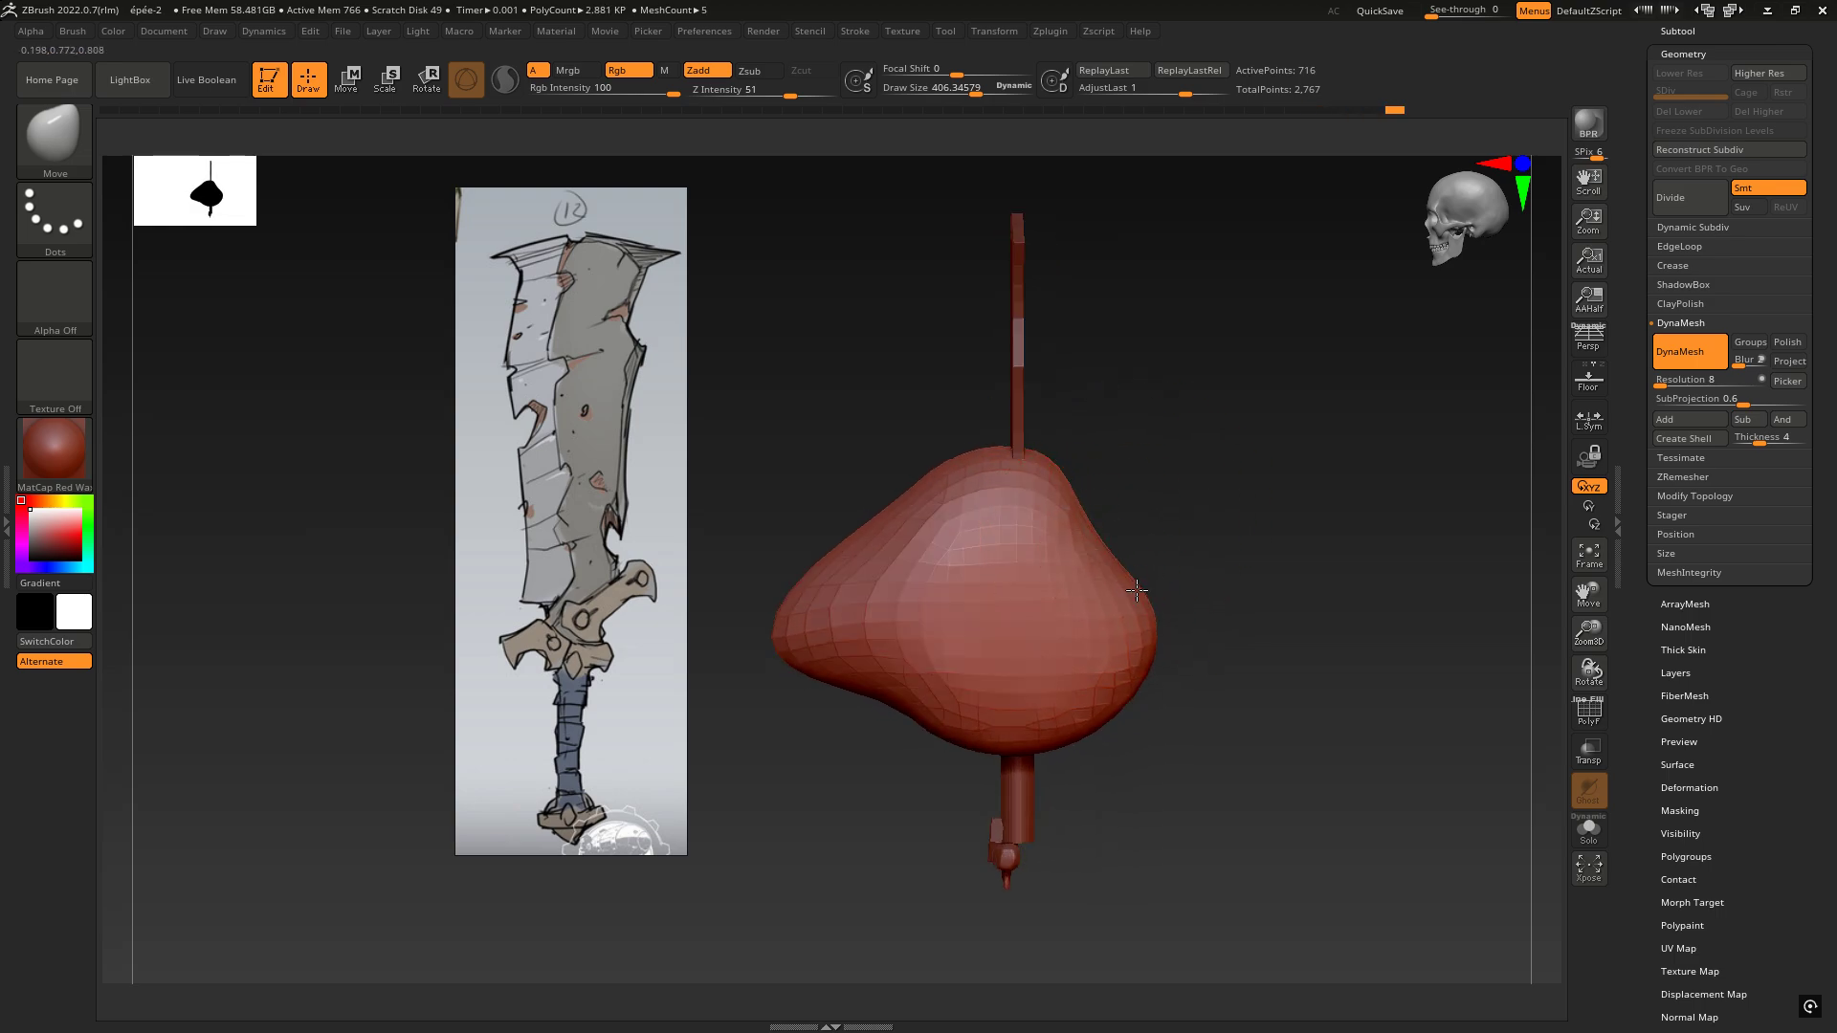
shift+right_drag(1107, 536, 1071, 559)
shift+drag(1119, 510, 1109, 531)
right_drag(1100, 521, 1251, 489)
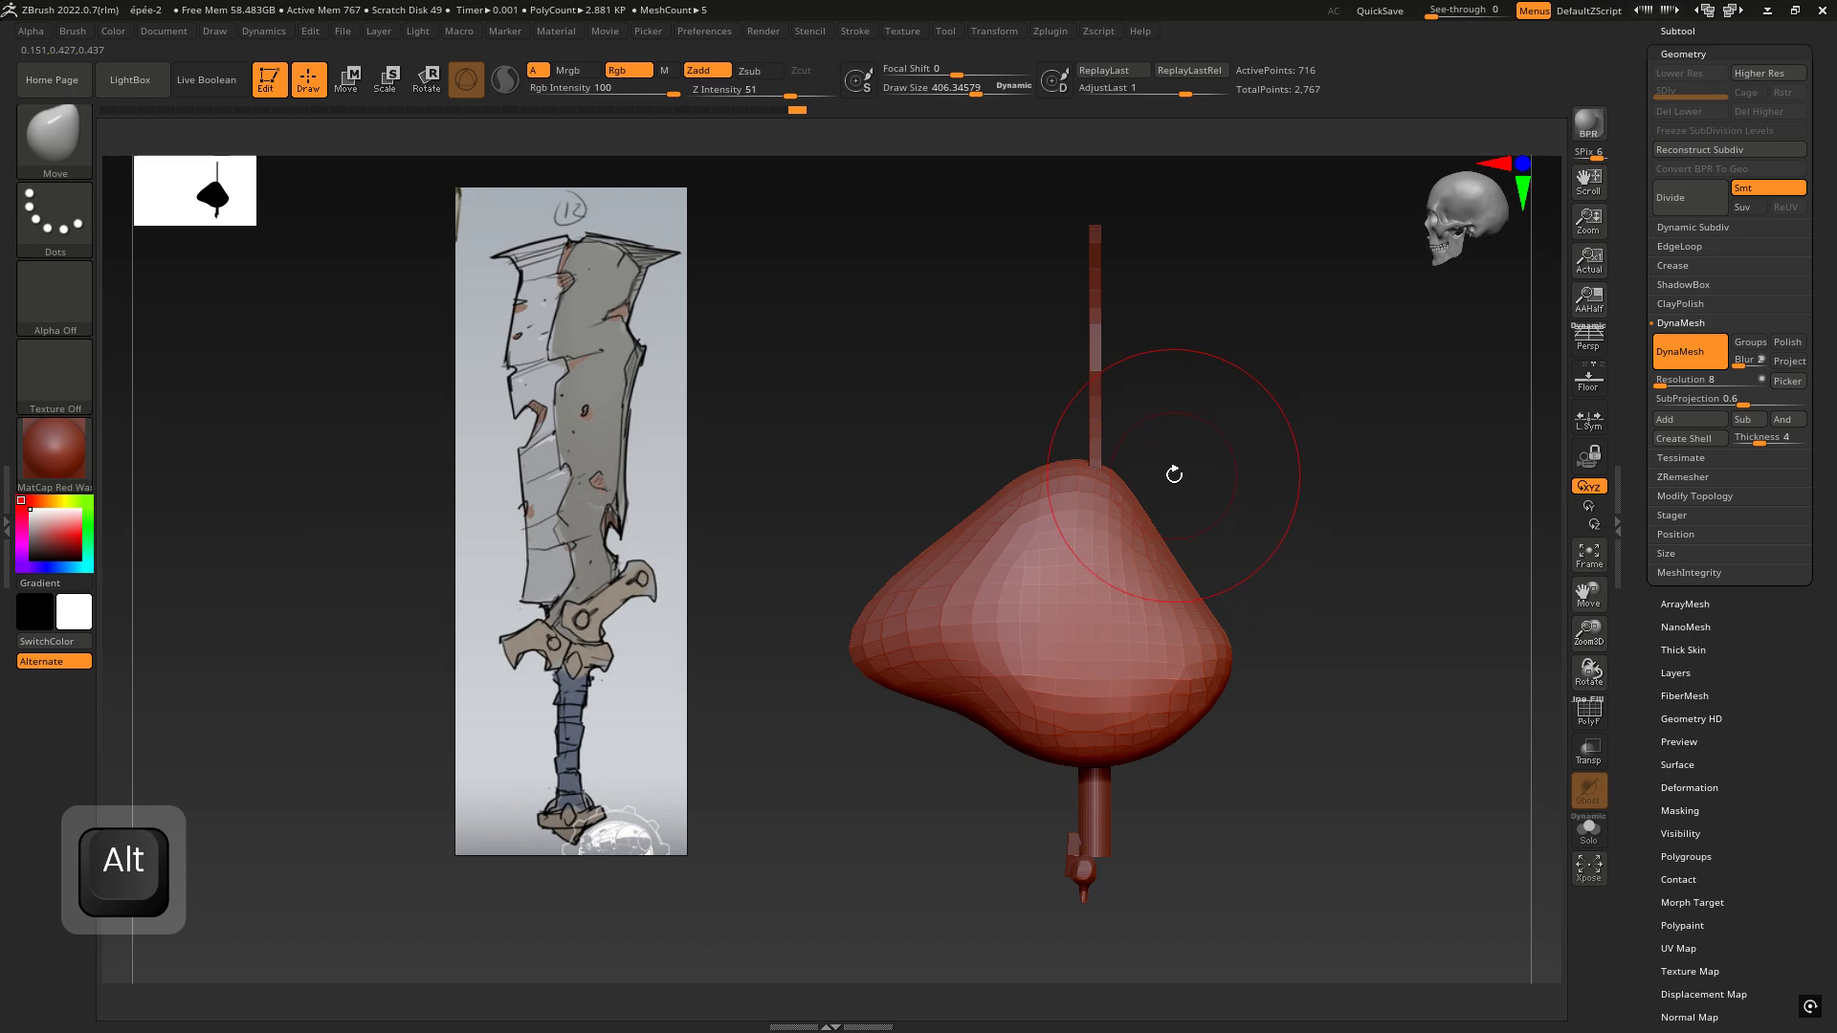
Step: Switch to the hPolish brush, inspect the guard's wireframe from the side, and remesh it at DynaMesh resolution 8
key(6)
right_drag(1095, 500, 1012, 518)
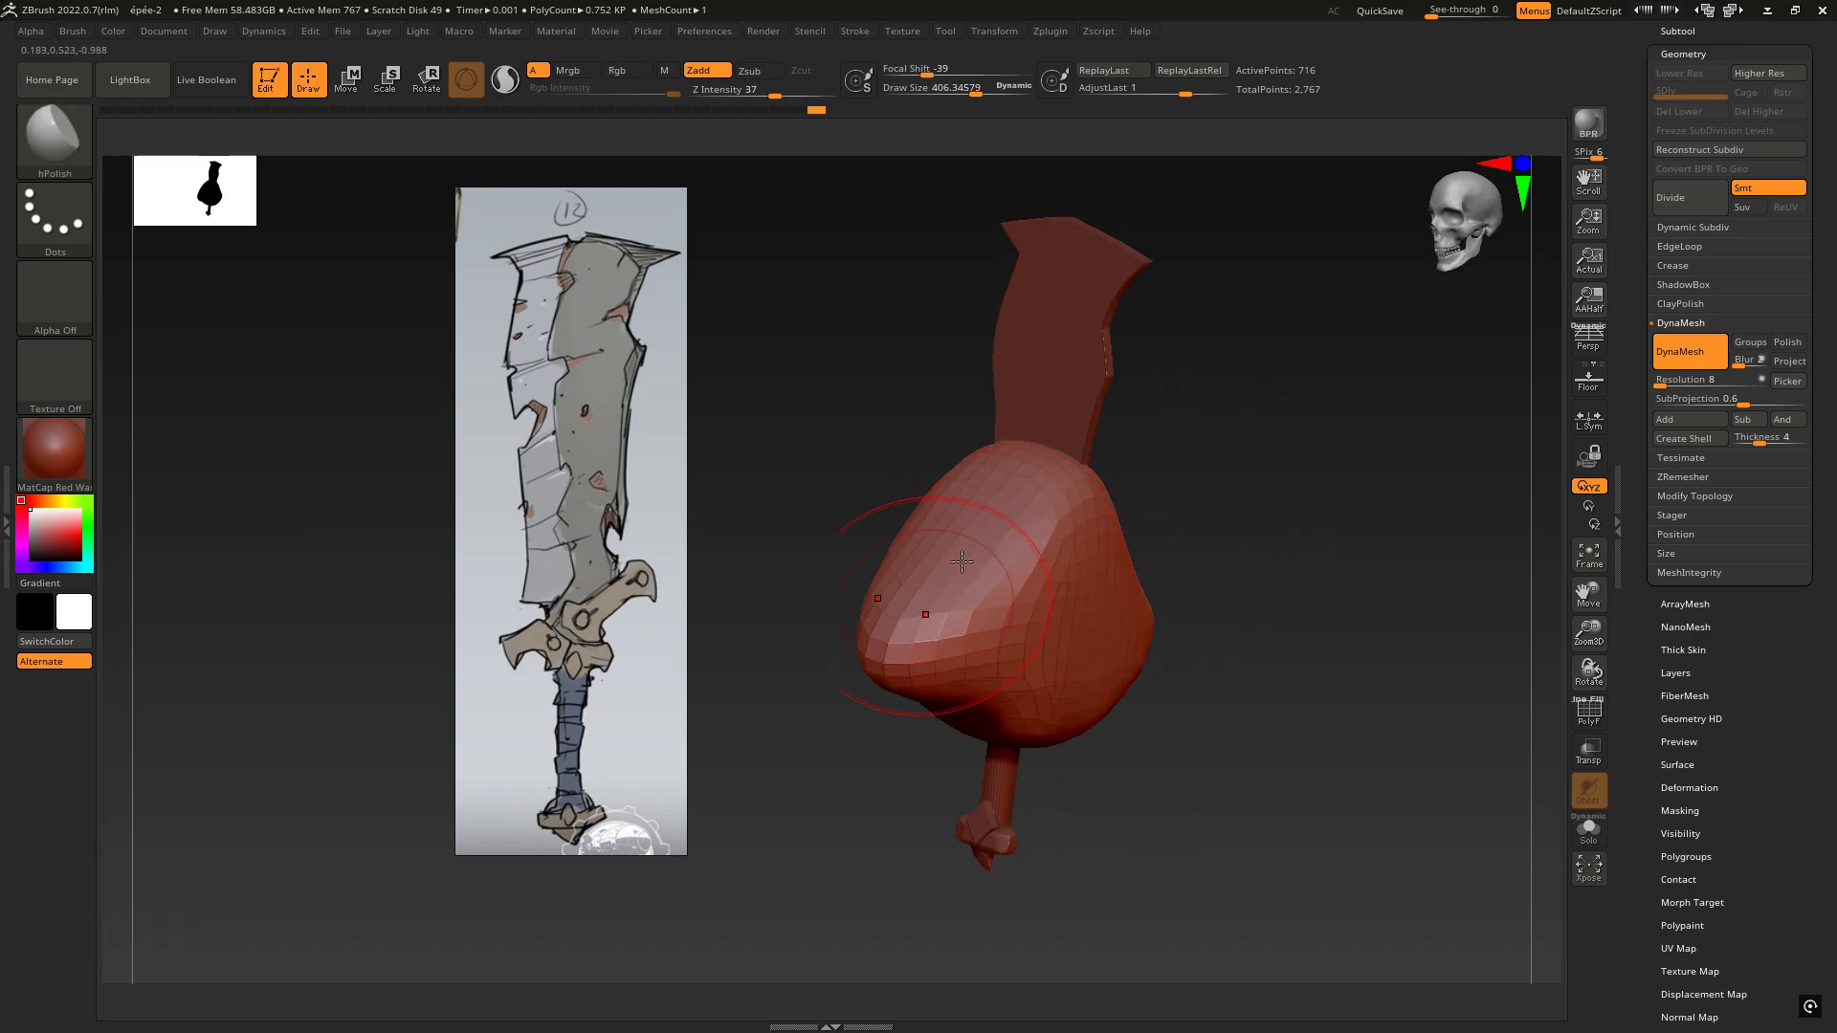
right_drag(1068, 522, 1190, 512)
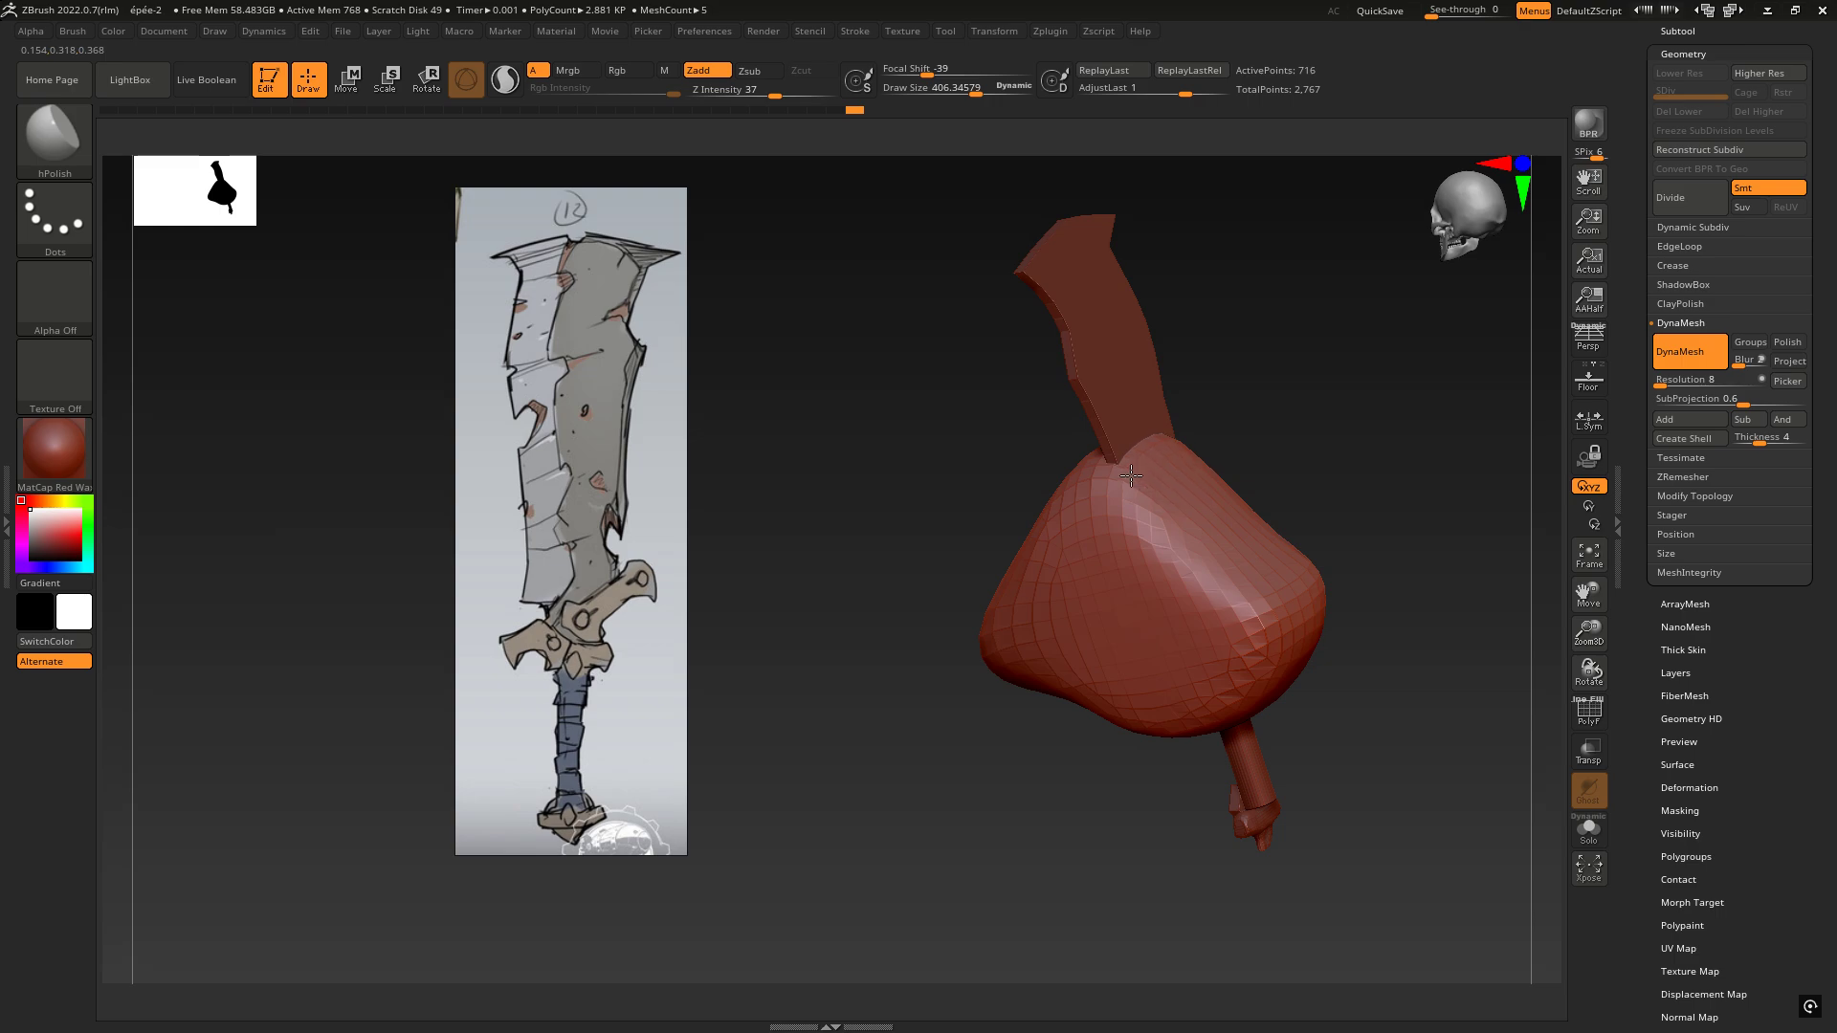
right_drag(1234, 574, 858, 517)
key(shift+f)
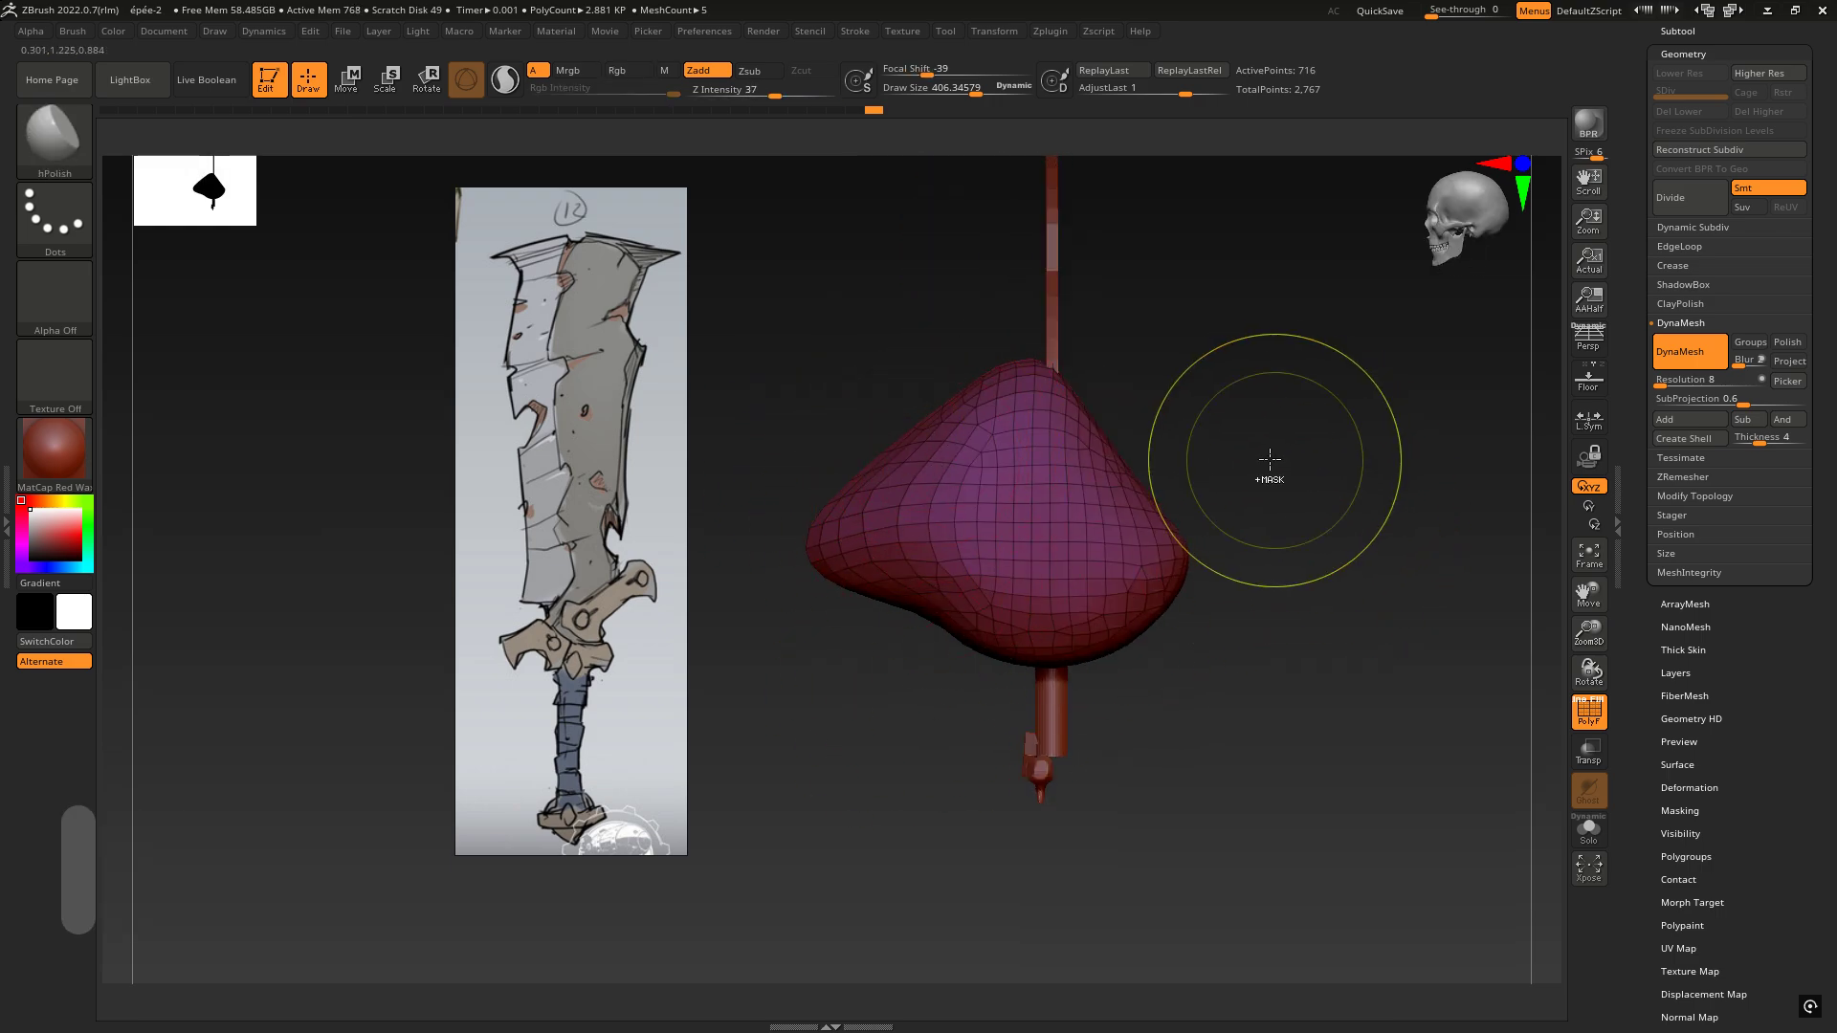
ctrl+drag(1275, 375, 1452, 630)
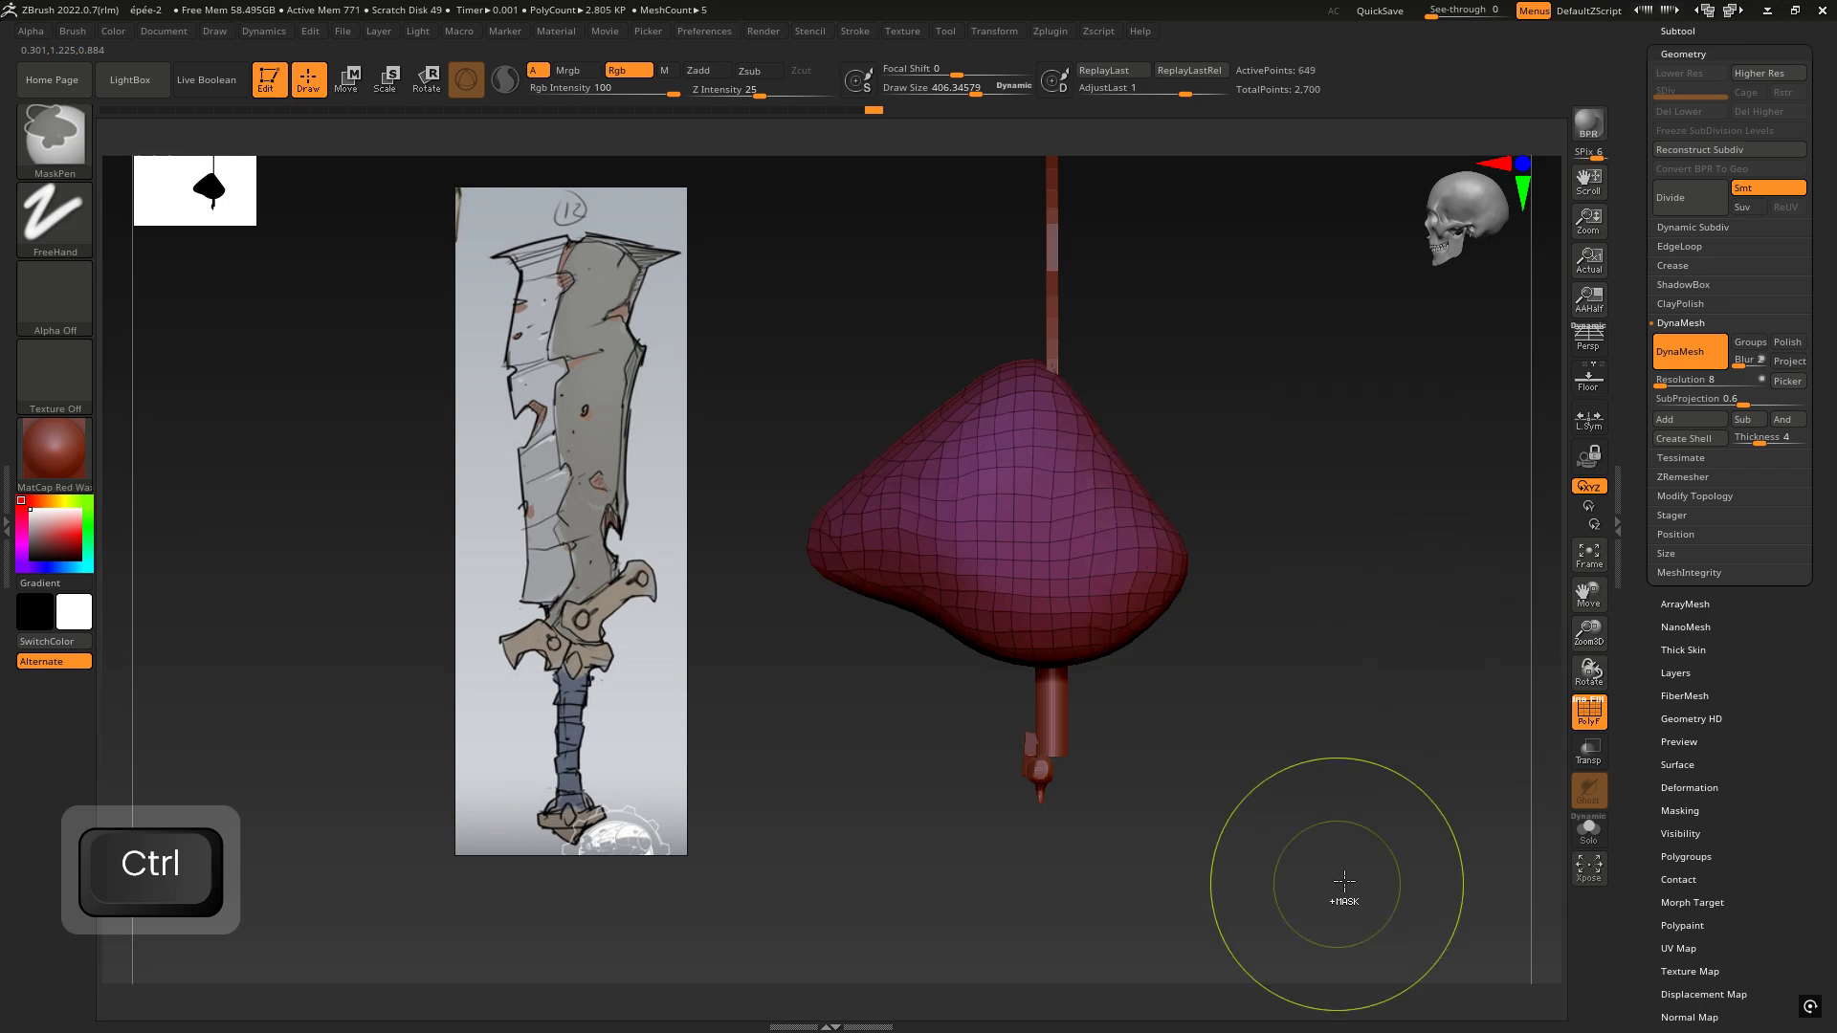
click(1594, 715)
Step: Flatten the guard's lower back edge and blunt front tip into planes with hPolish at a draw size of about 406
drag(1362, 466, 1306, 459)
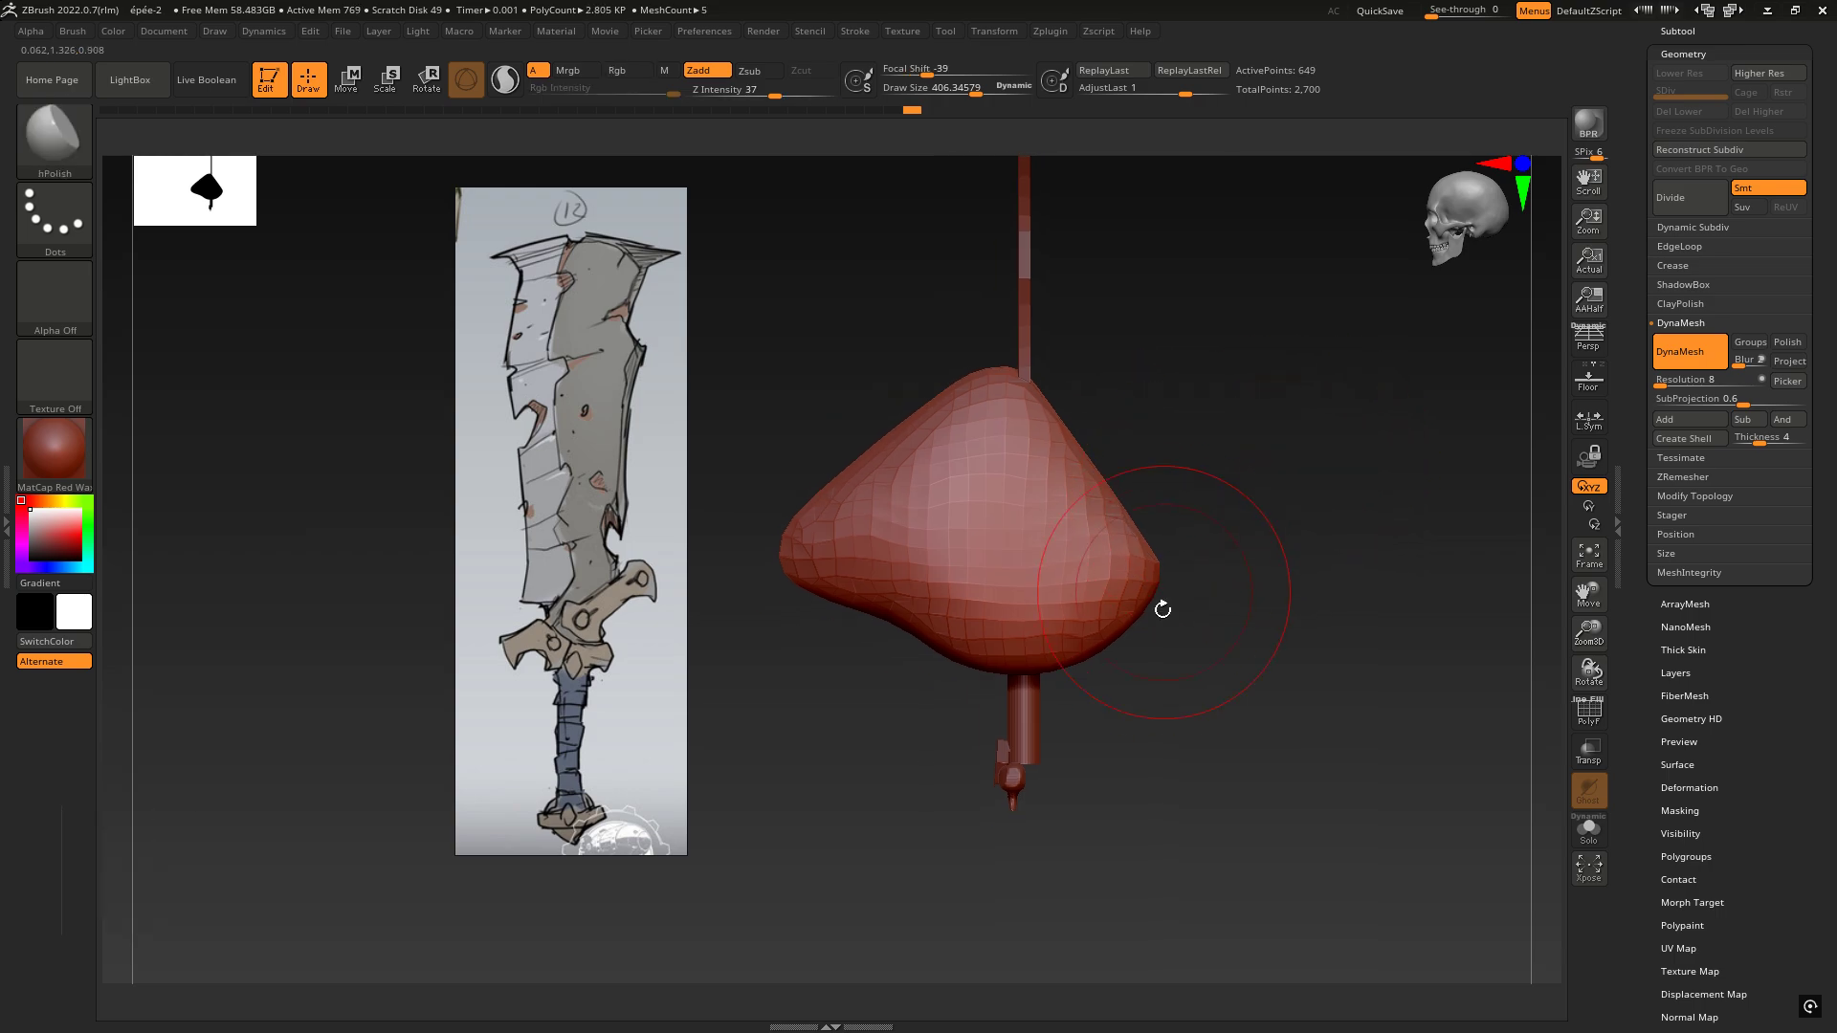
mouse_move(1022, 593)
mouse_down()
mouse_move(1159, 620)
mouse_move(1133, 677)
mouse_move(1108, 650)
mouse_up()
right_drag(1048, 643, 1228, 606)
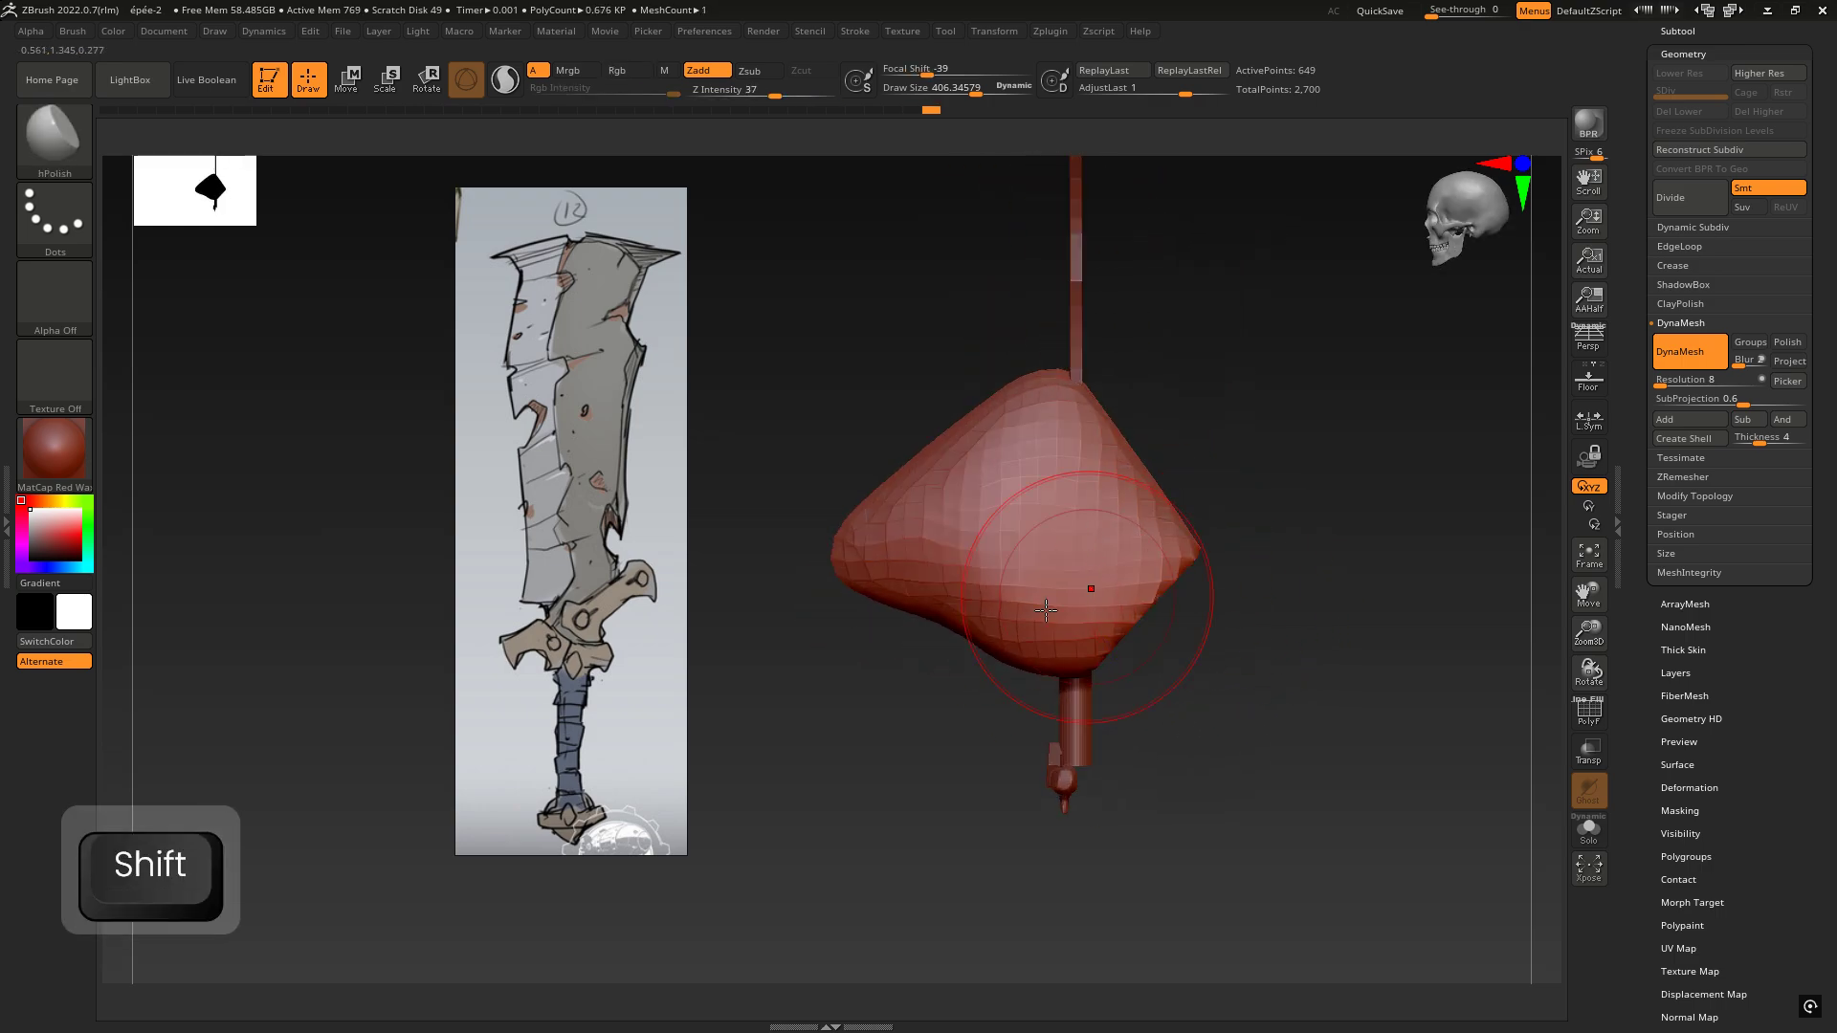
right_drag(803, 525, 899, 553)
drag(917, 557, 926, 549)
mouse_move(899, 548)
shift+right_down()
mouse_move(951, 463)
mouse_move(957, 585)
shift+right_up()
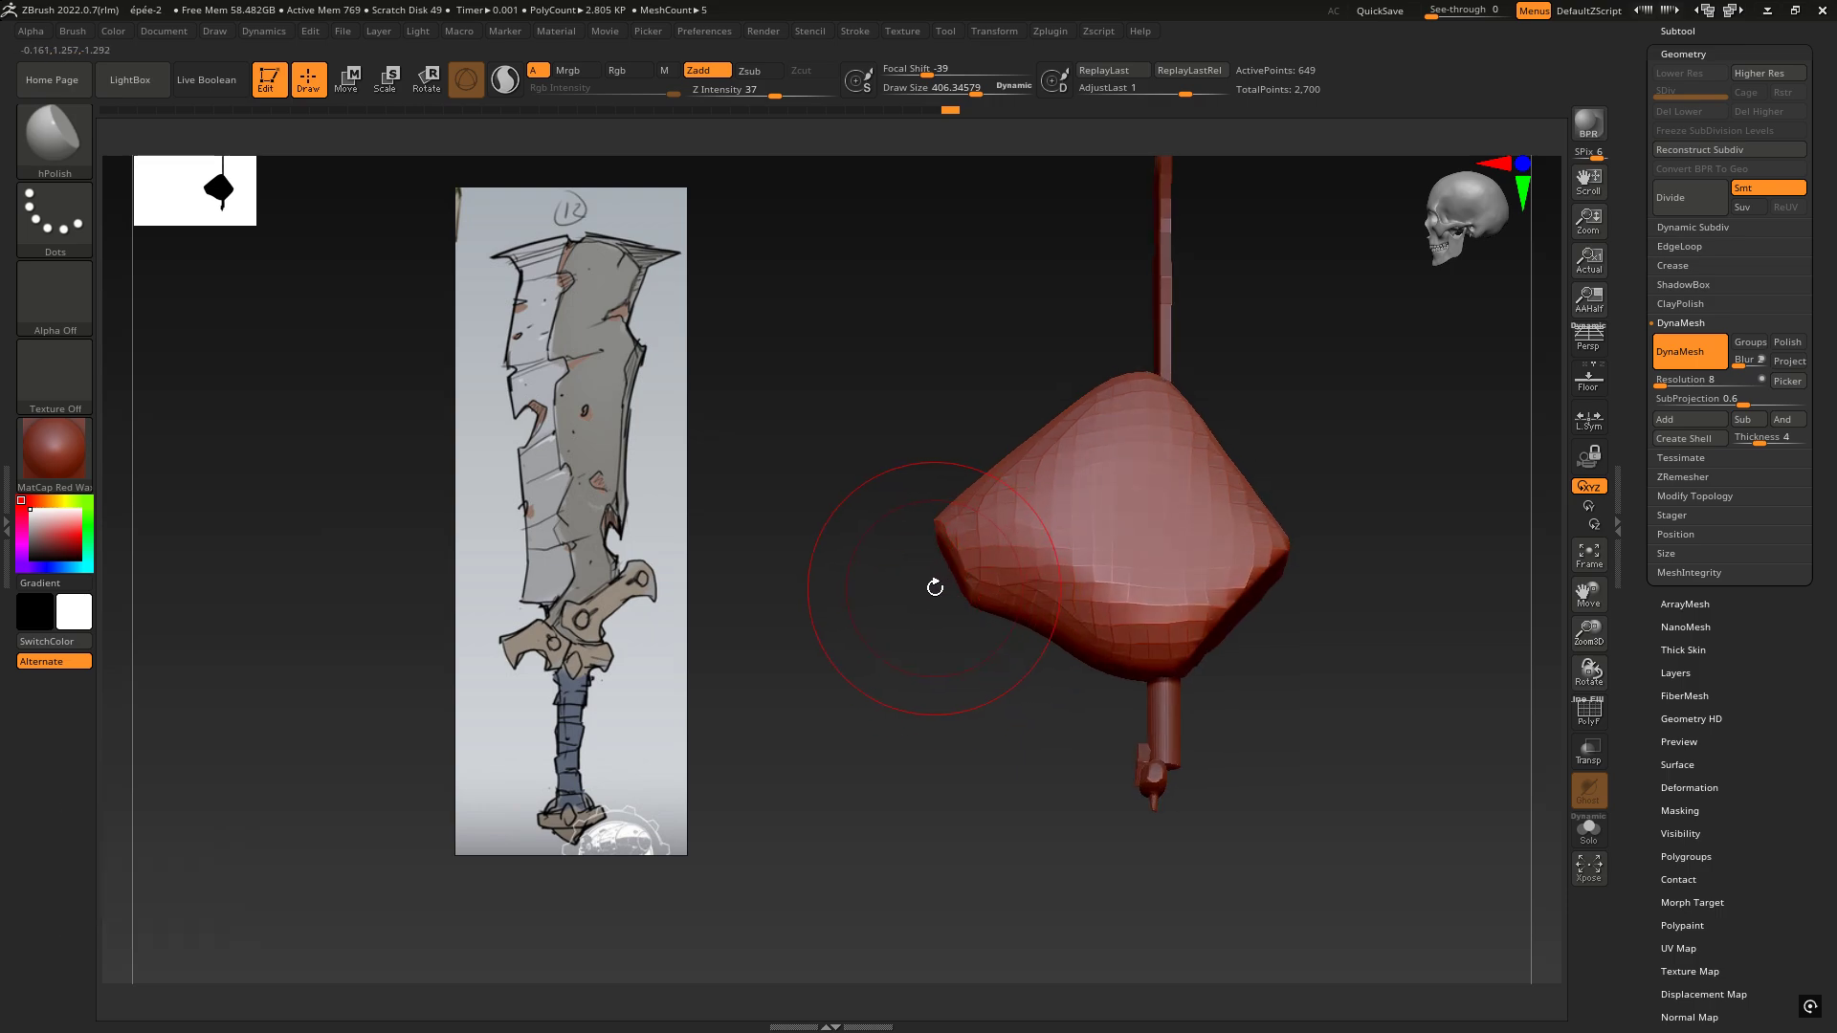
Step: Pull the lower front corner of the guard down into a hook with the Move brush at a draw size of about 199
key(4)
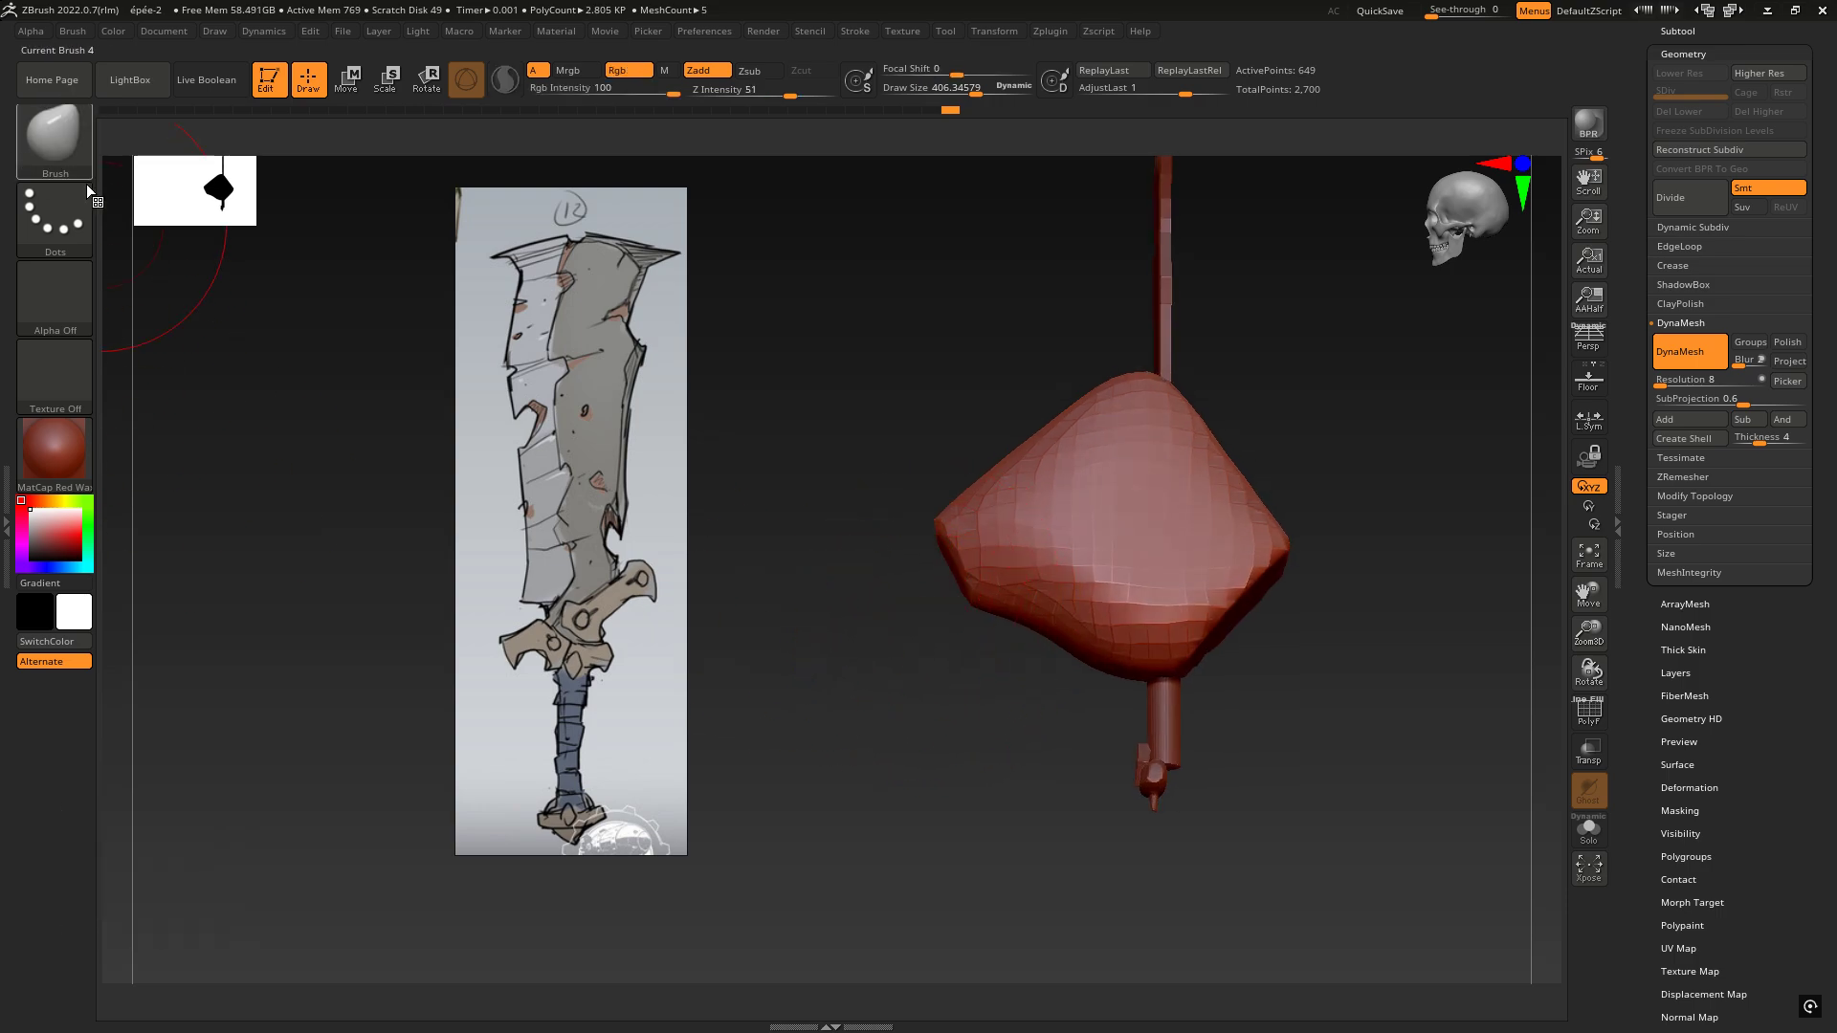
right_drag(925, 625, 968, 617)
key(space)
drag(1393, 552, 1365, 552)
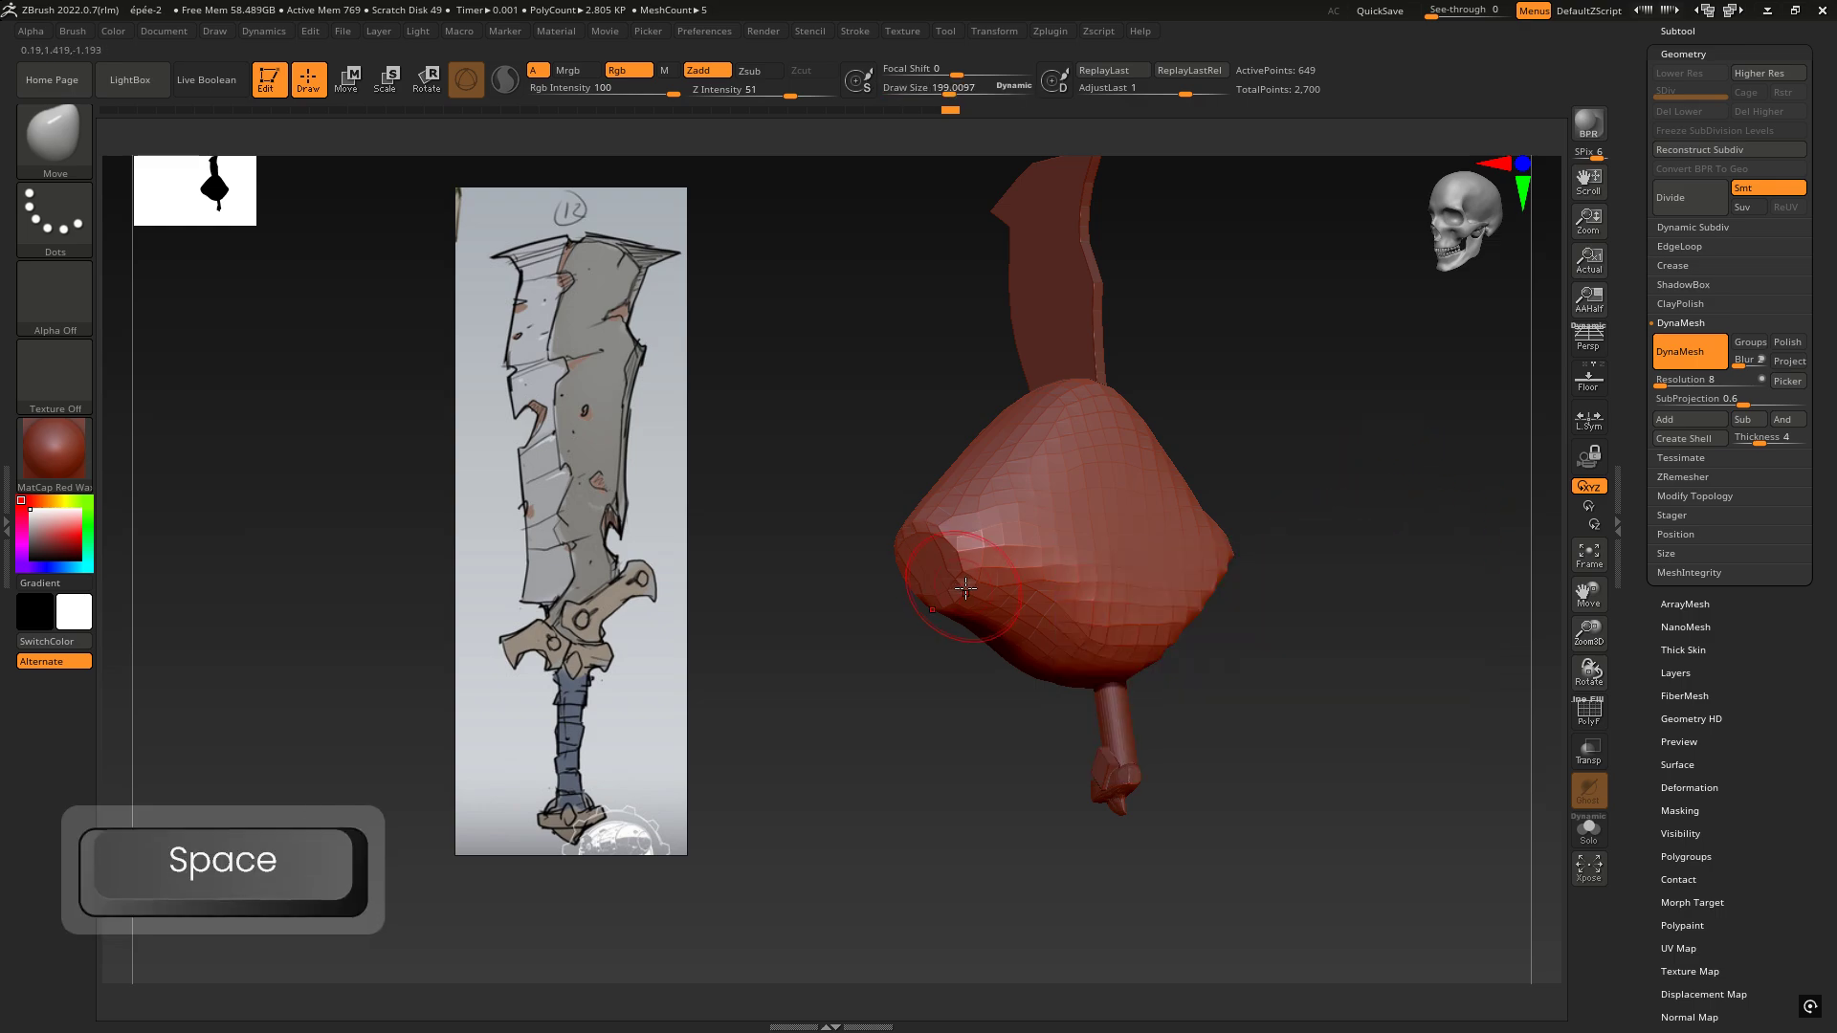
drag(965, 587, 985, 703)
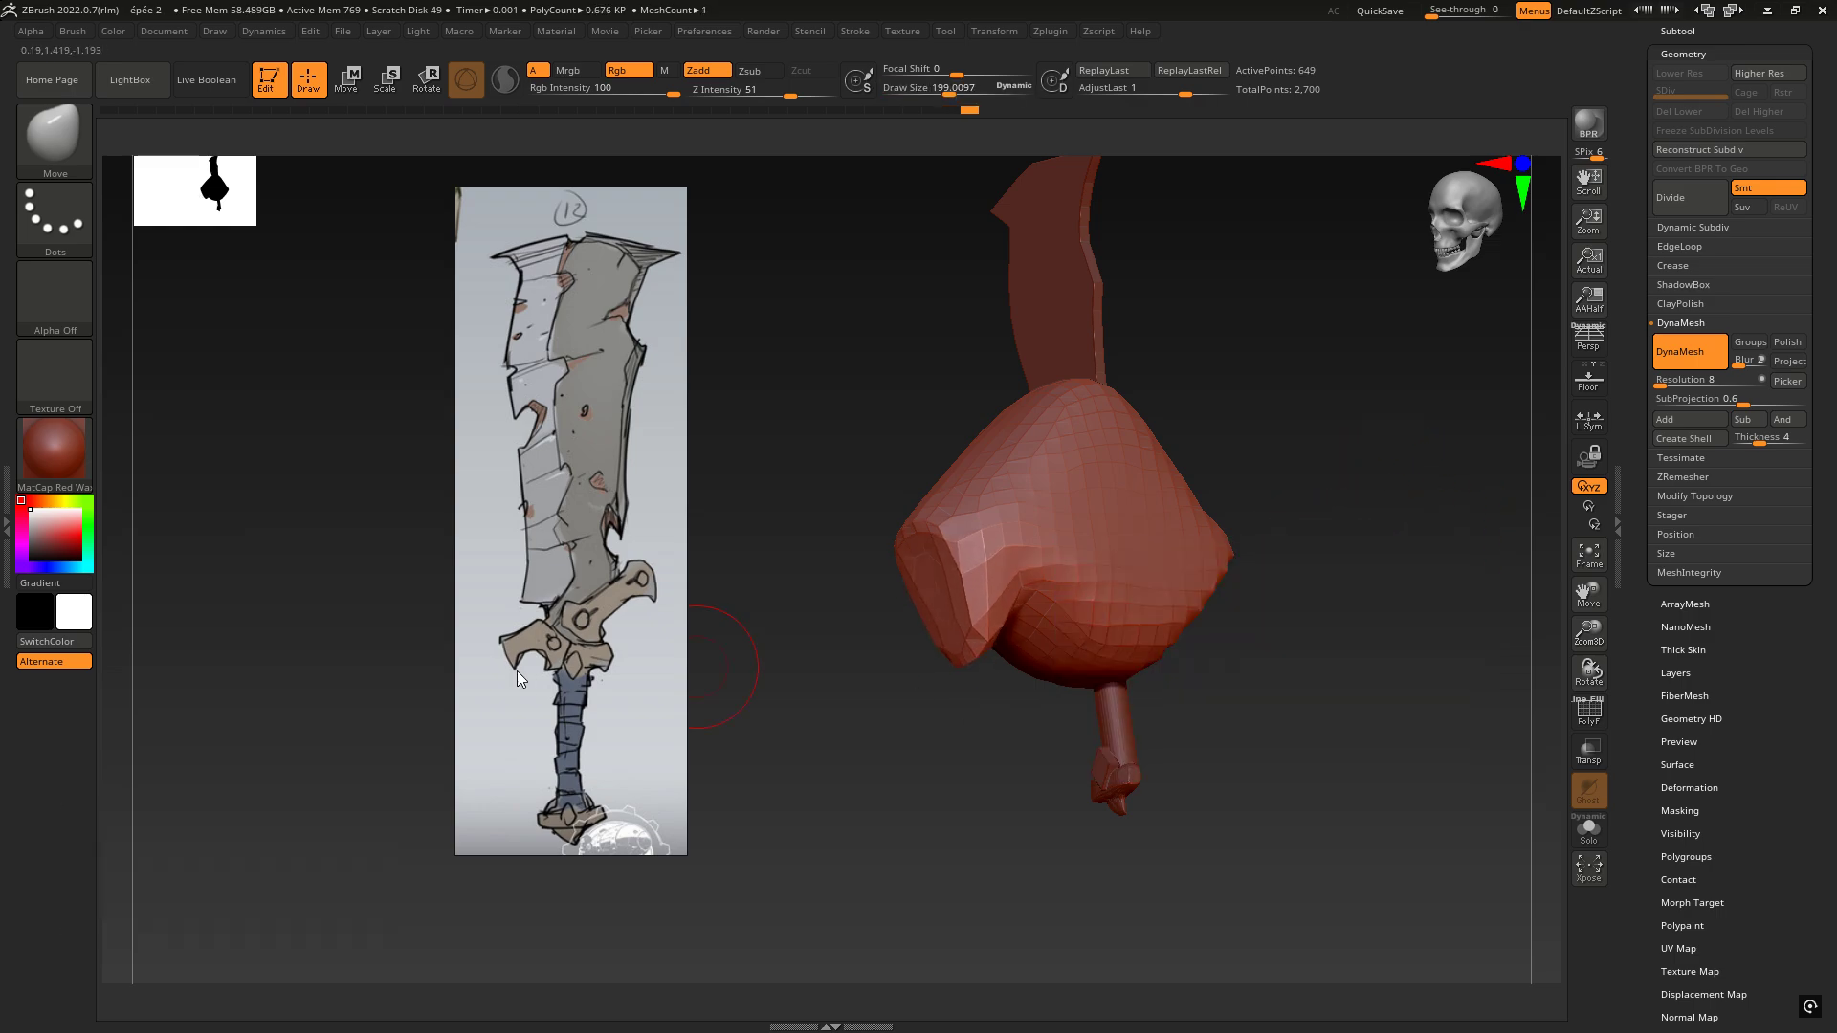
right_drag(756, 662, 685, 660)
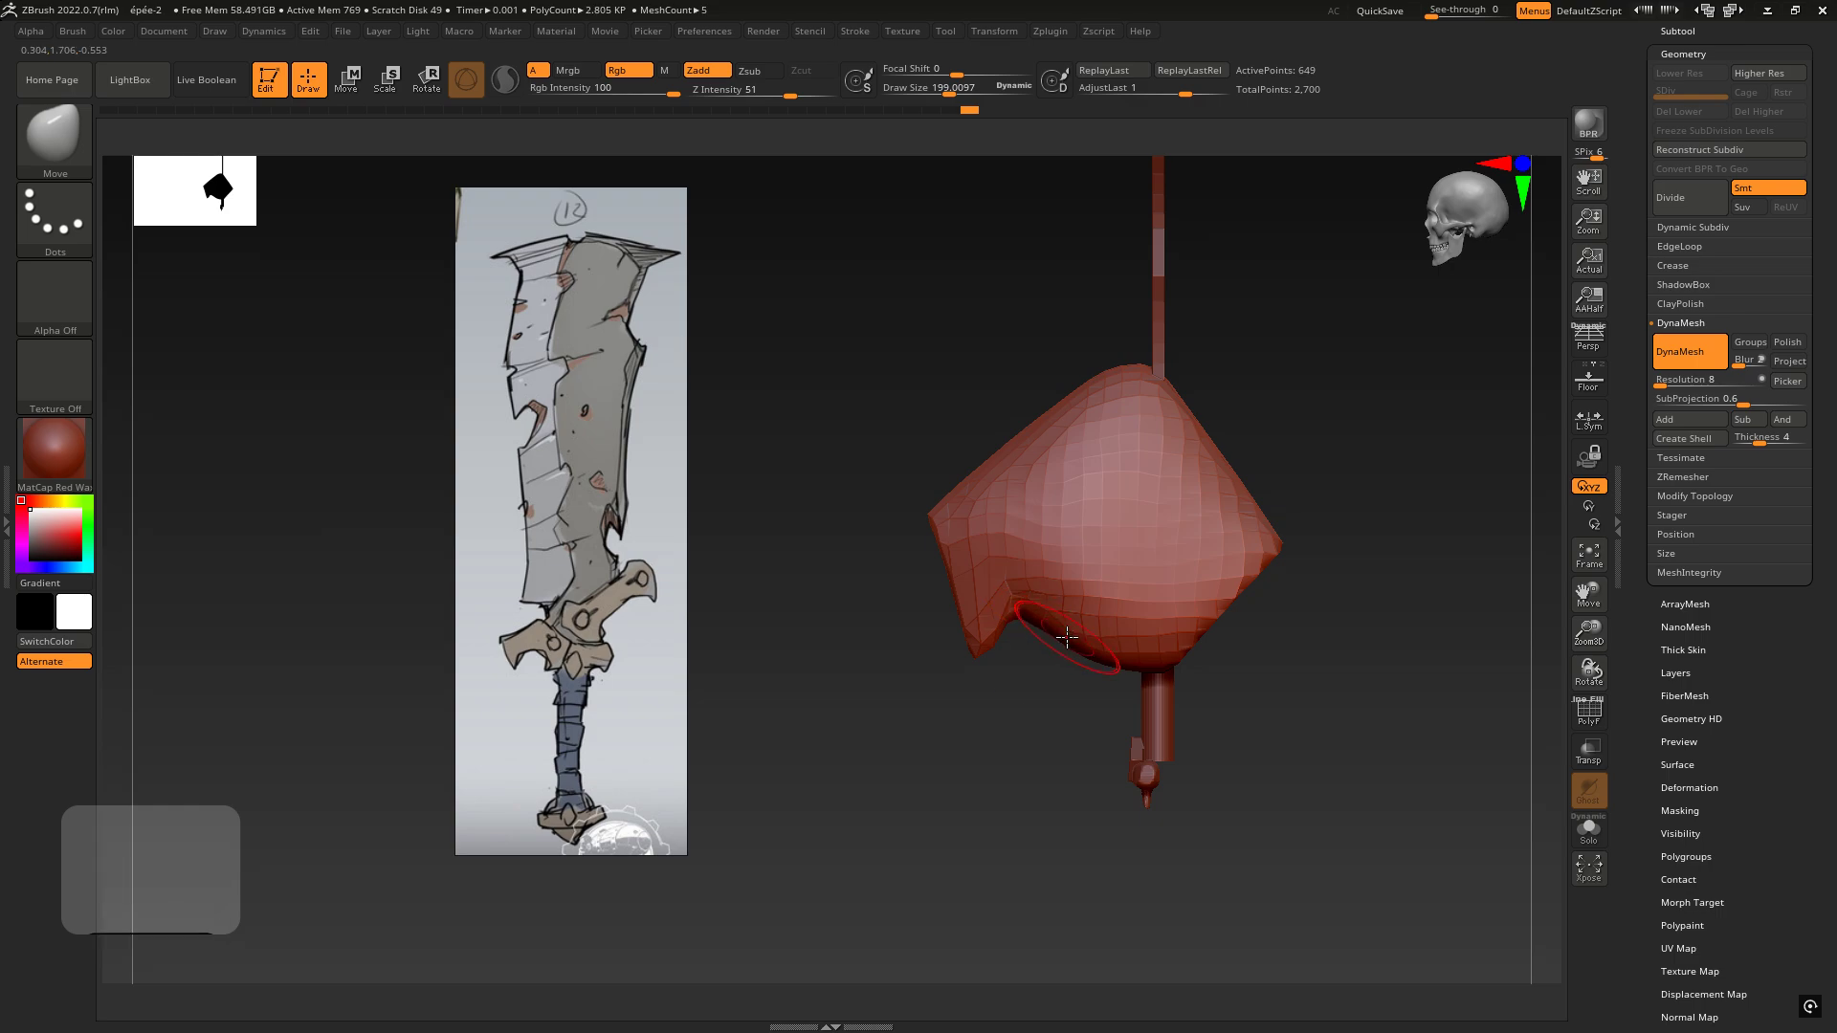
Step: Push the underside behind the hook upward into an arch with the Move brush at a draw size of about 286
key(space)
drag(1066, 637, 1071, 636)
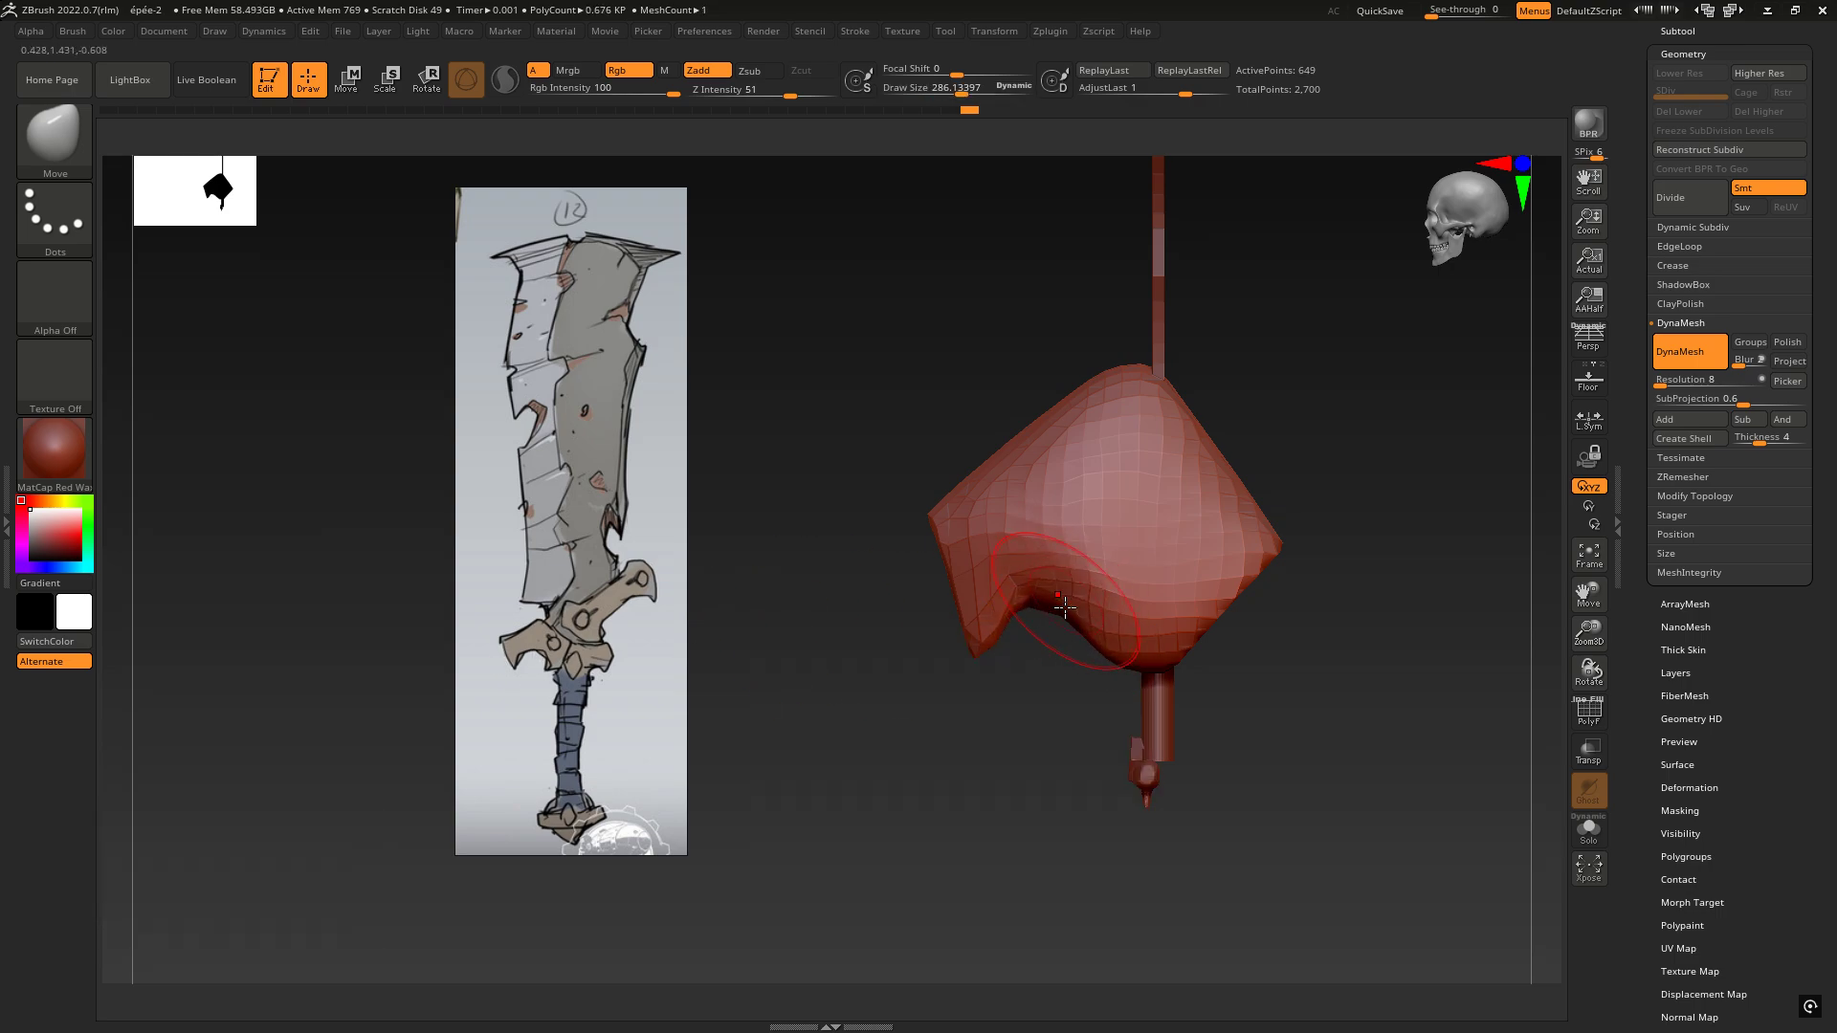
drag(1076, 594, 1078, 585)
mouse_move(1096, 588)
right_down()
mouse_move(1070, 601)
mouse_move(1109, 600)
right_up()
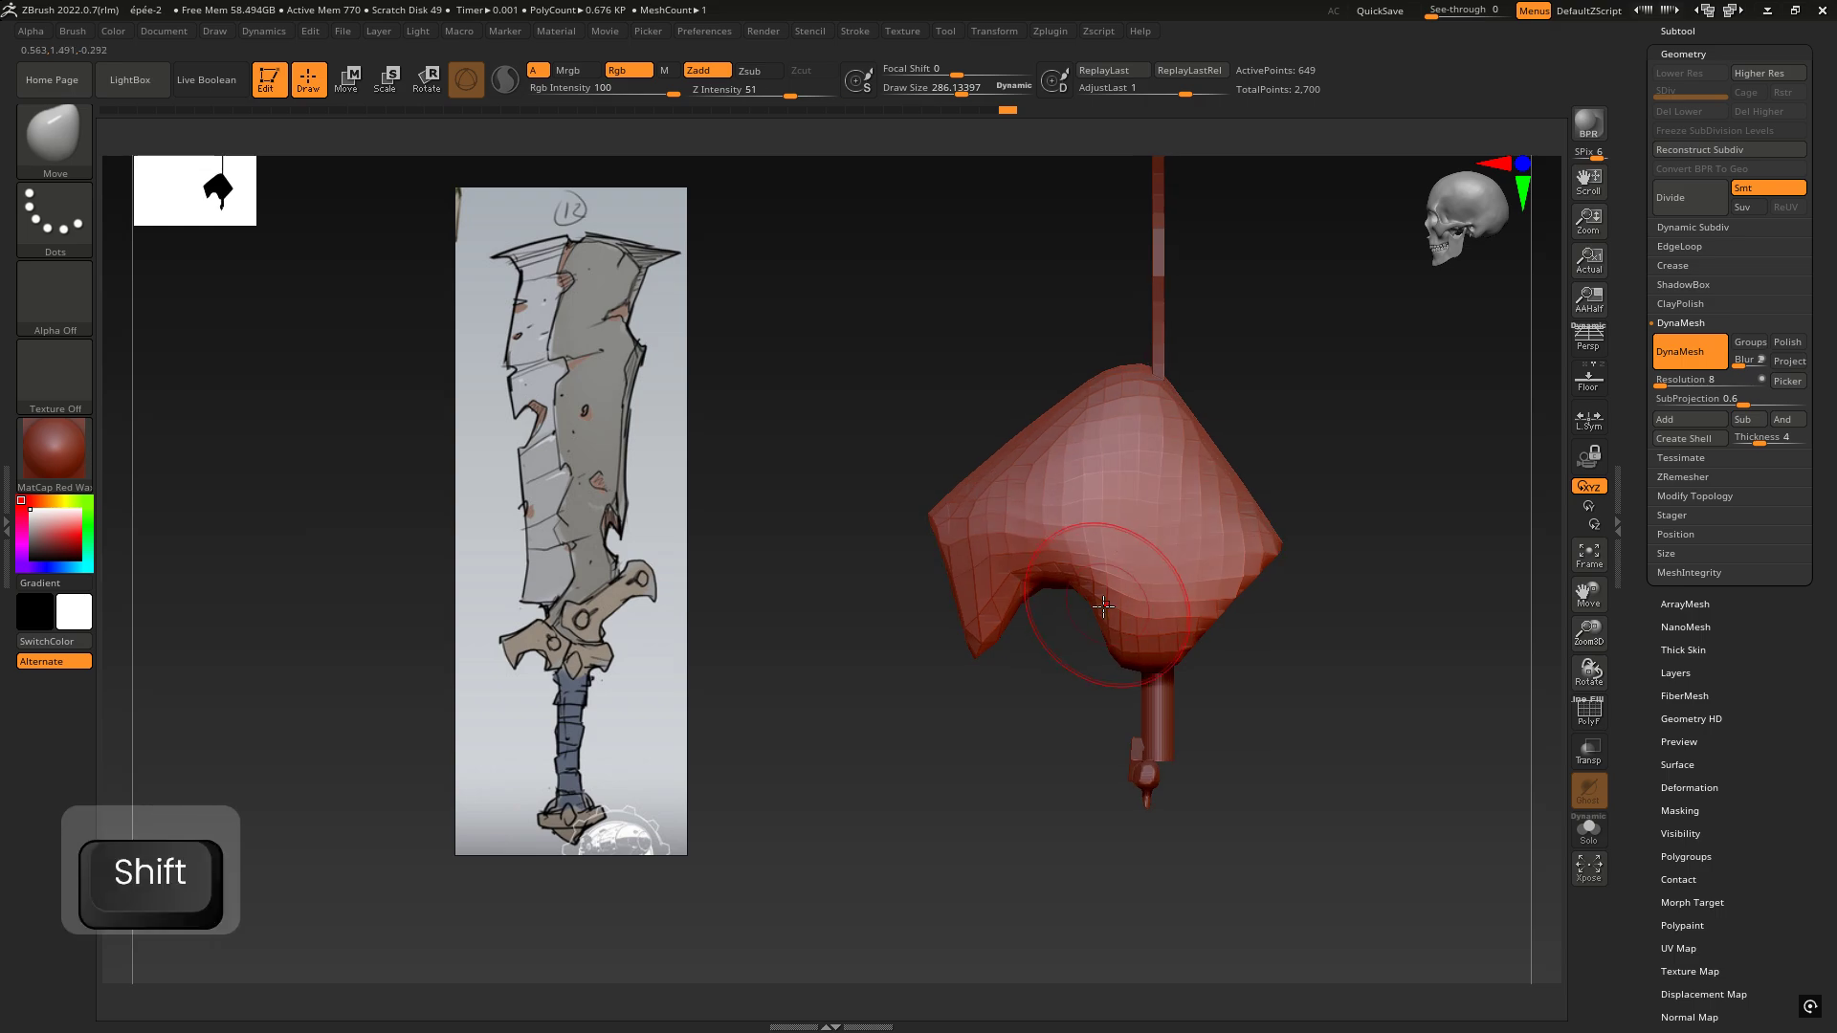
drag(1093, 601, 1099, 593)
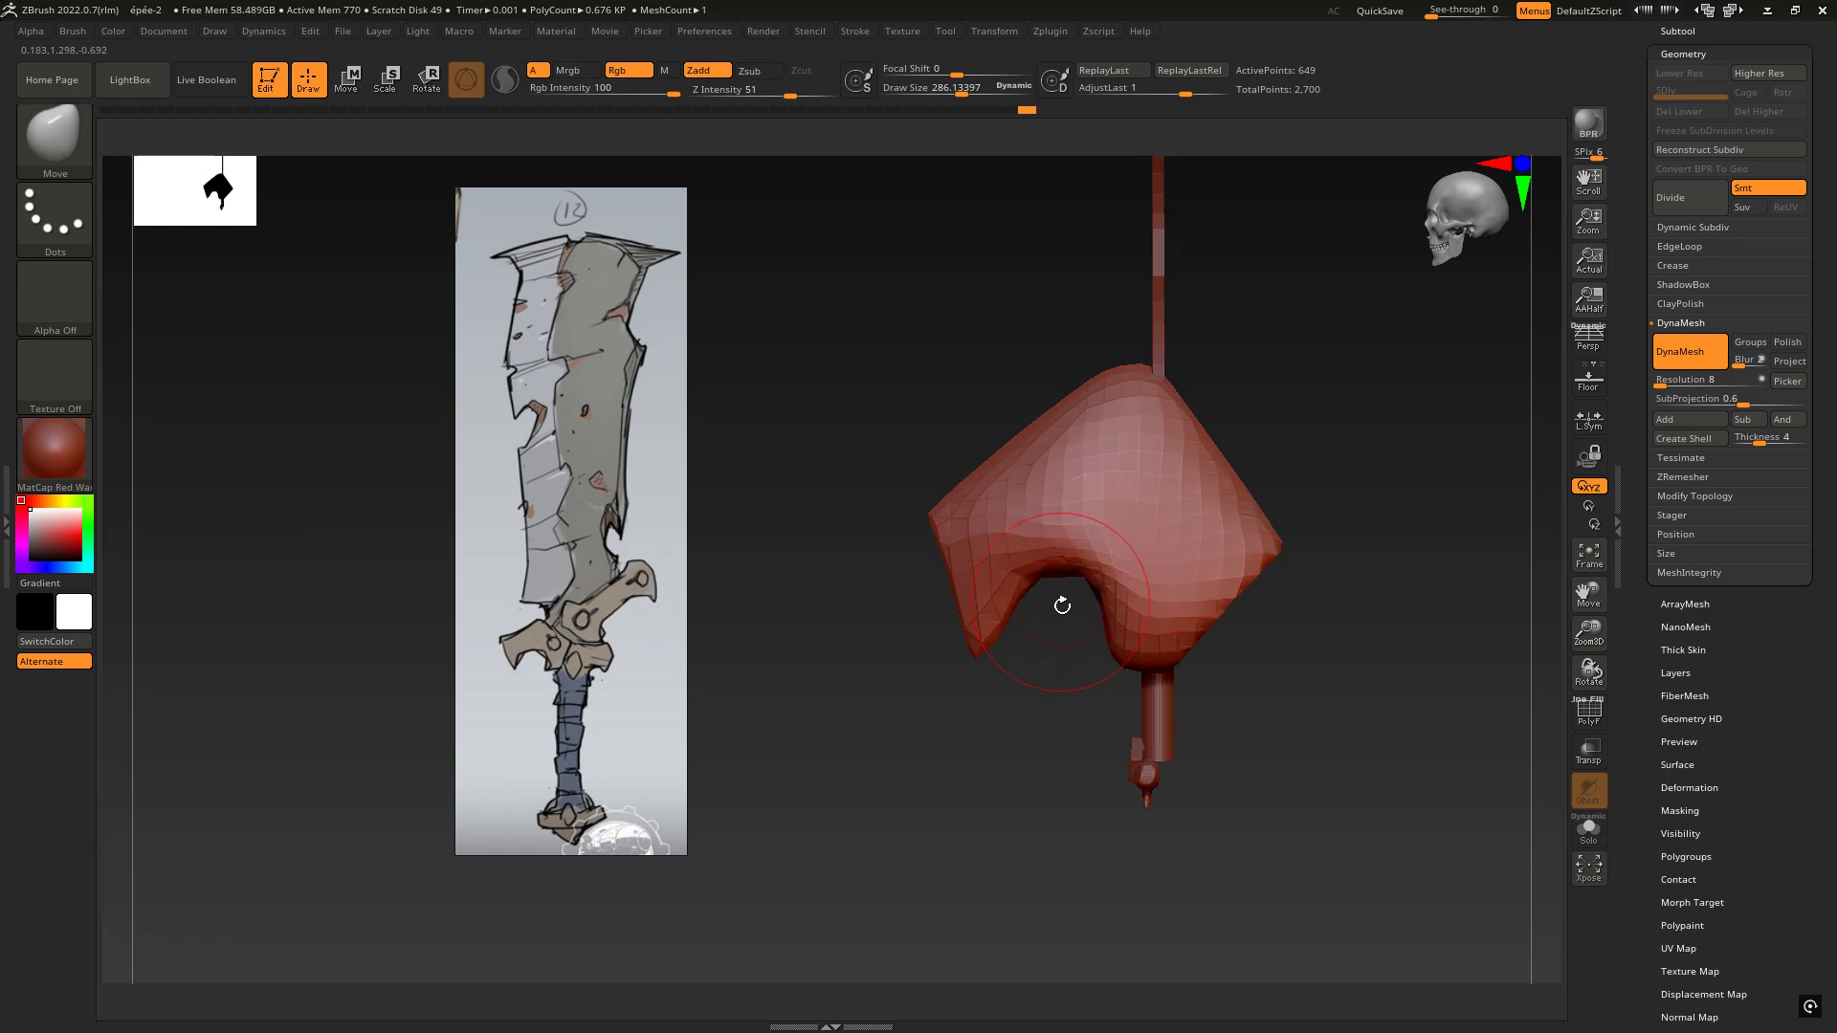
mouse_move(1062, 606)
right_down()
mouse_move(1081, 589)
mouse_move(1052, 608)
right_up()
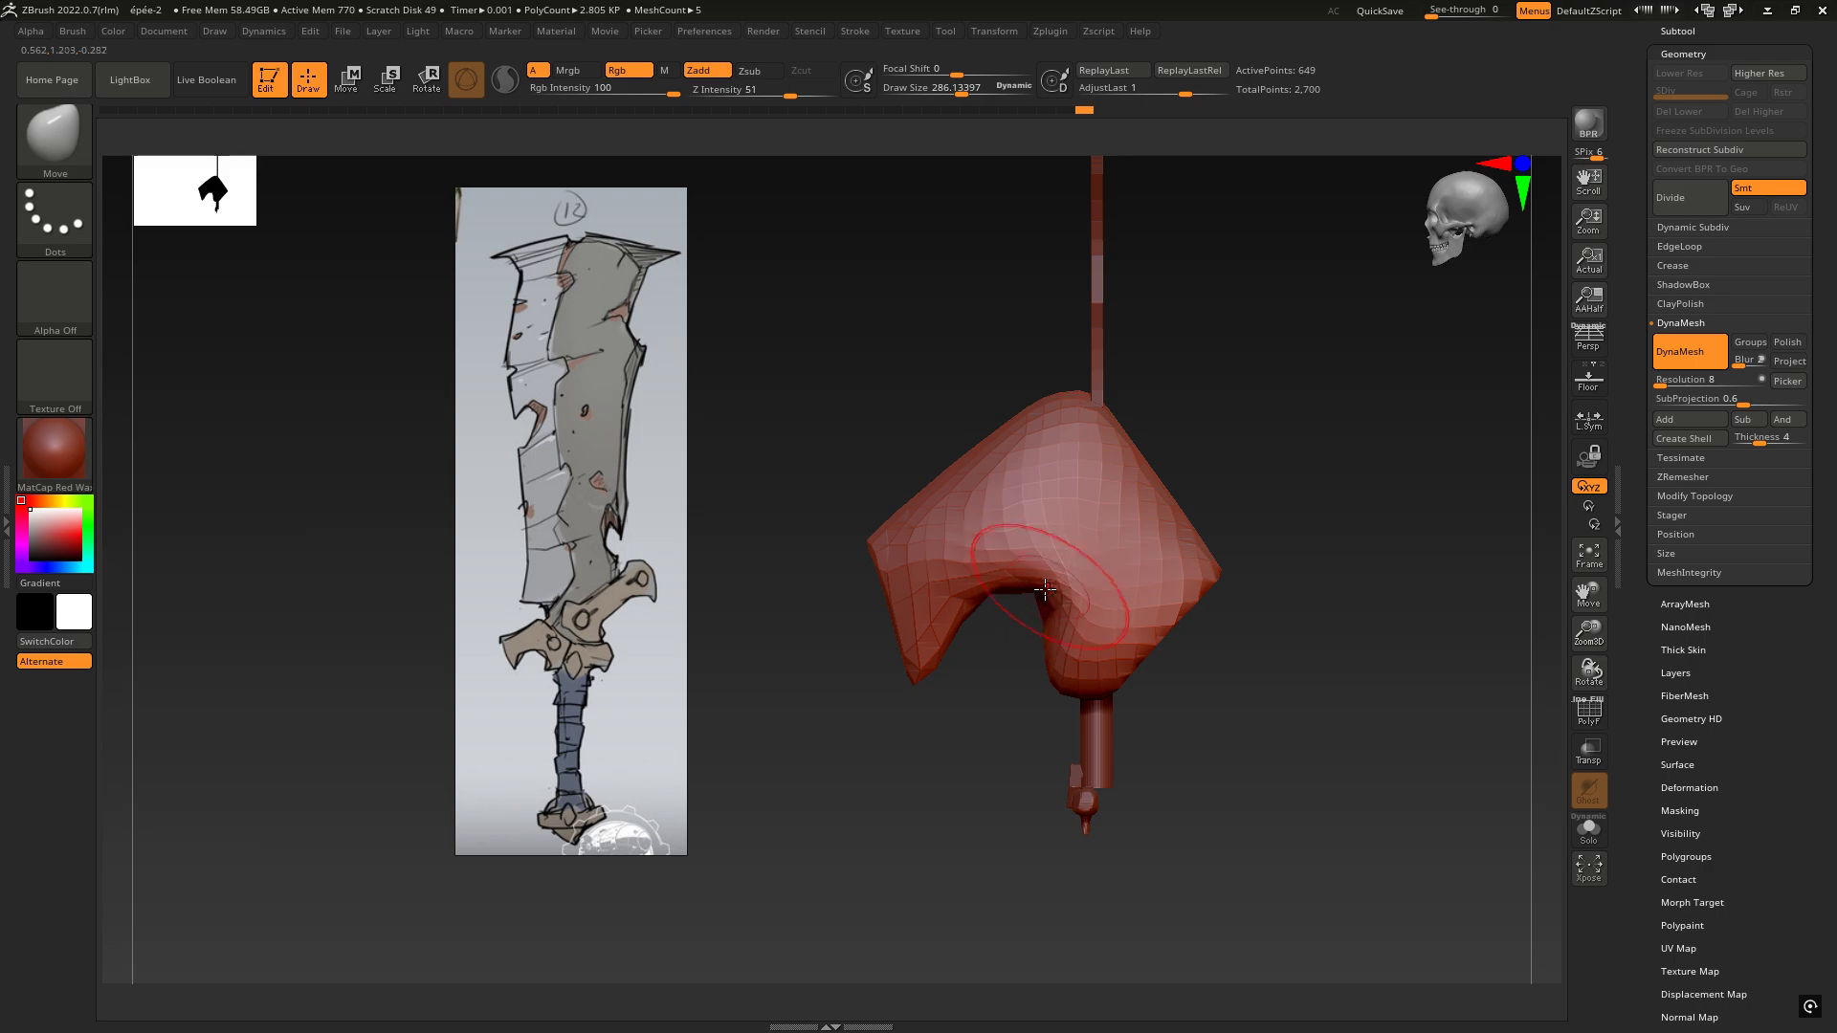
Step: Smooth and refine the arch with the Move brush at a draw size of about 148, and remesh the guard
key(shift)
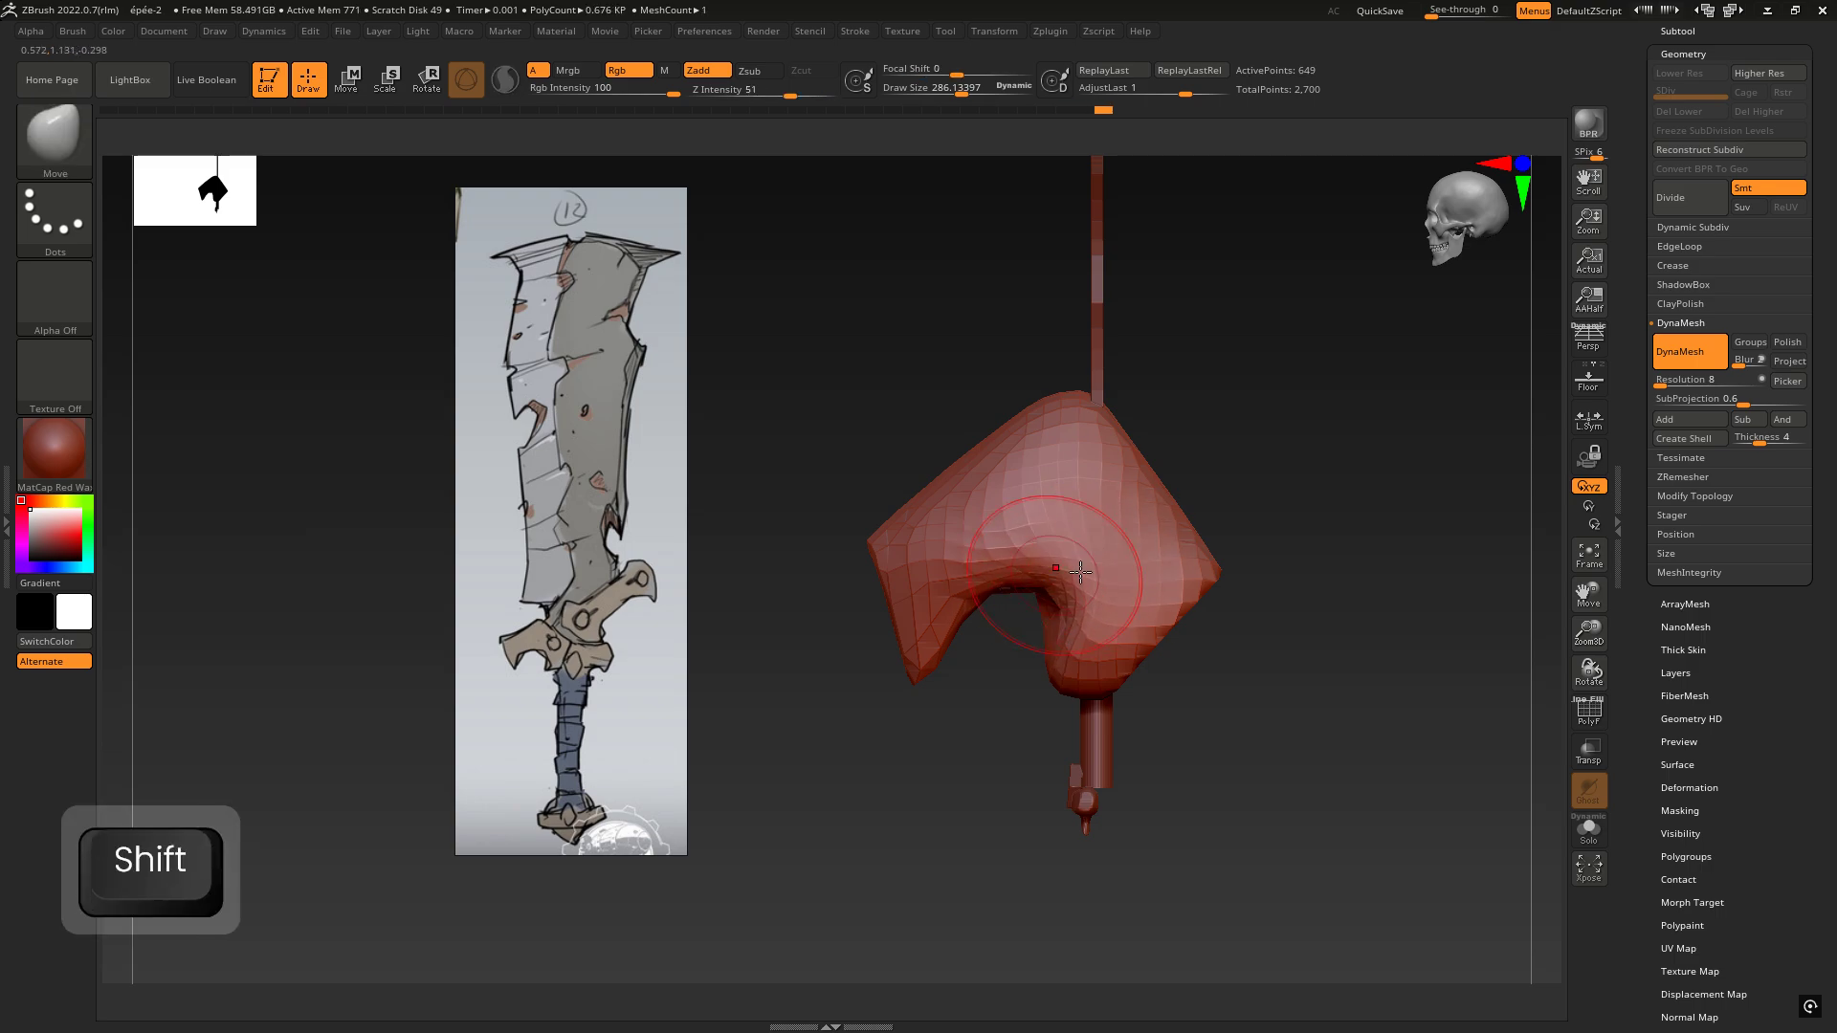
mouse_move(1036, 618)
right_down()
mouse_move(1218, 546)
mouse_move(1038, 609)
right_up()
key(space)
mouse_move(1038, 610)
mouse_down()
mouse_move(1017, 610)
mouse_move(1034, 609)
mouse_up()
right_drag(1034, 610, 932, 607)
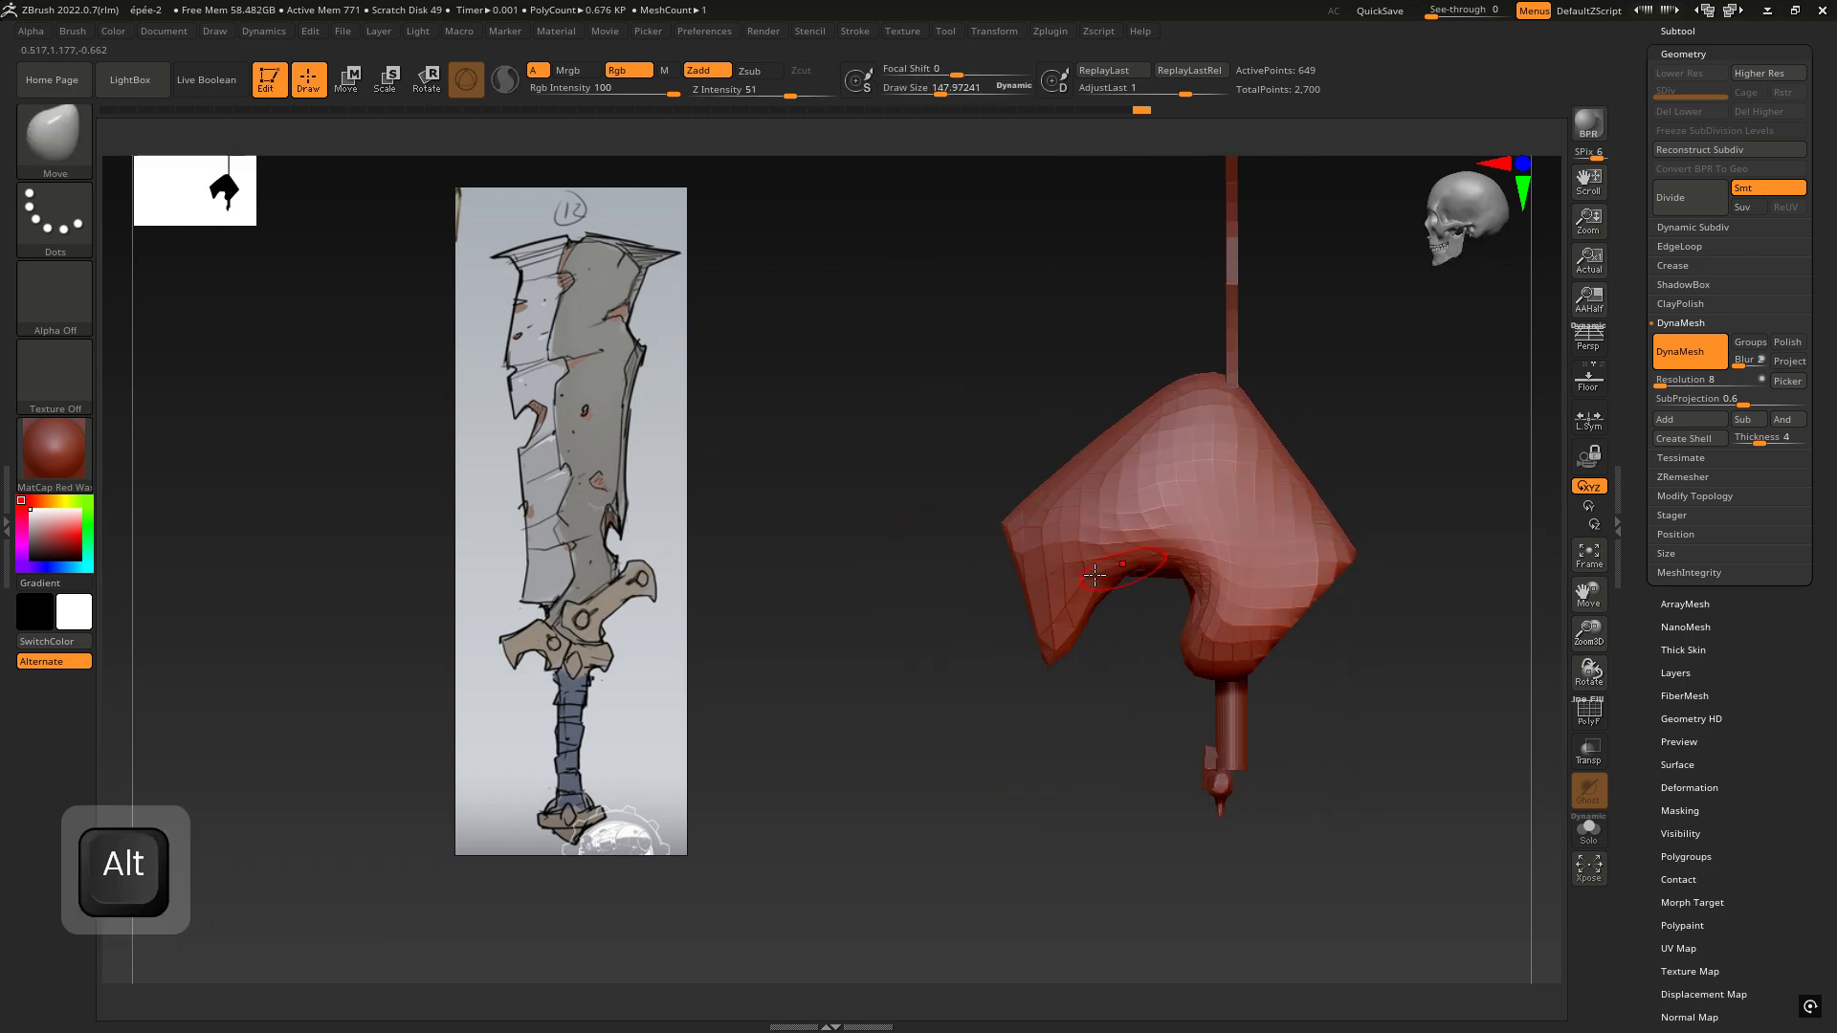
alt+right_drag(1061, 547, 906, 567)
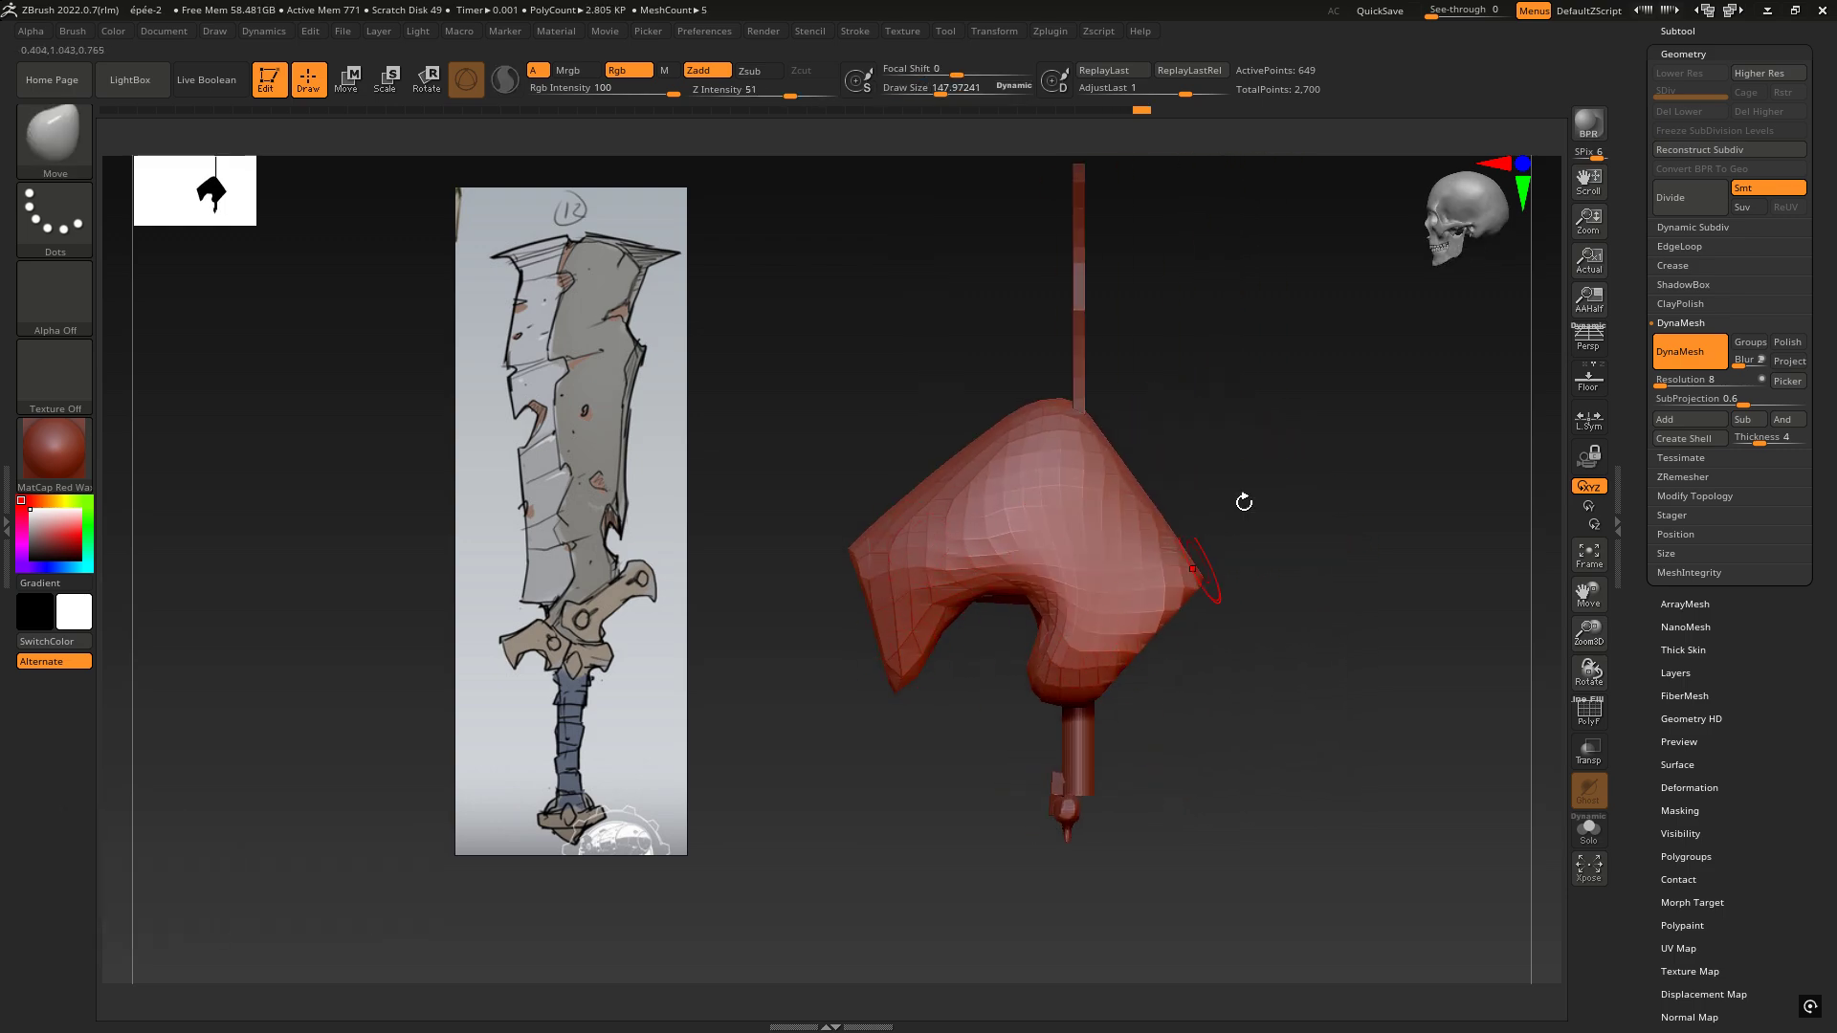
ctrl+drag(1258, 385, 1408, 570)
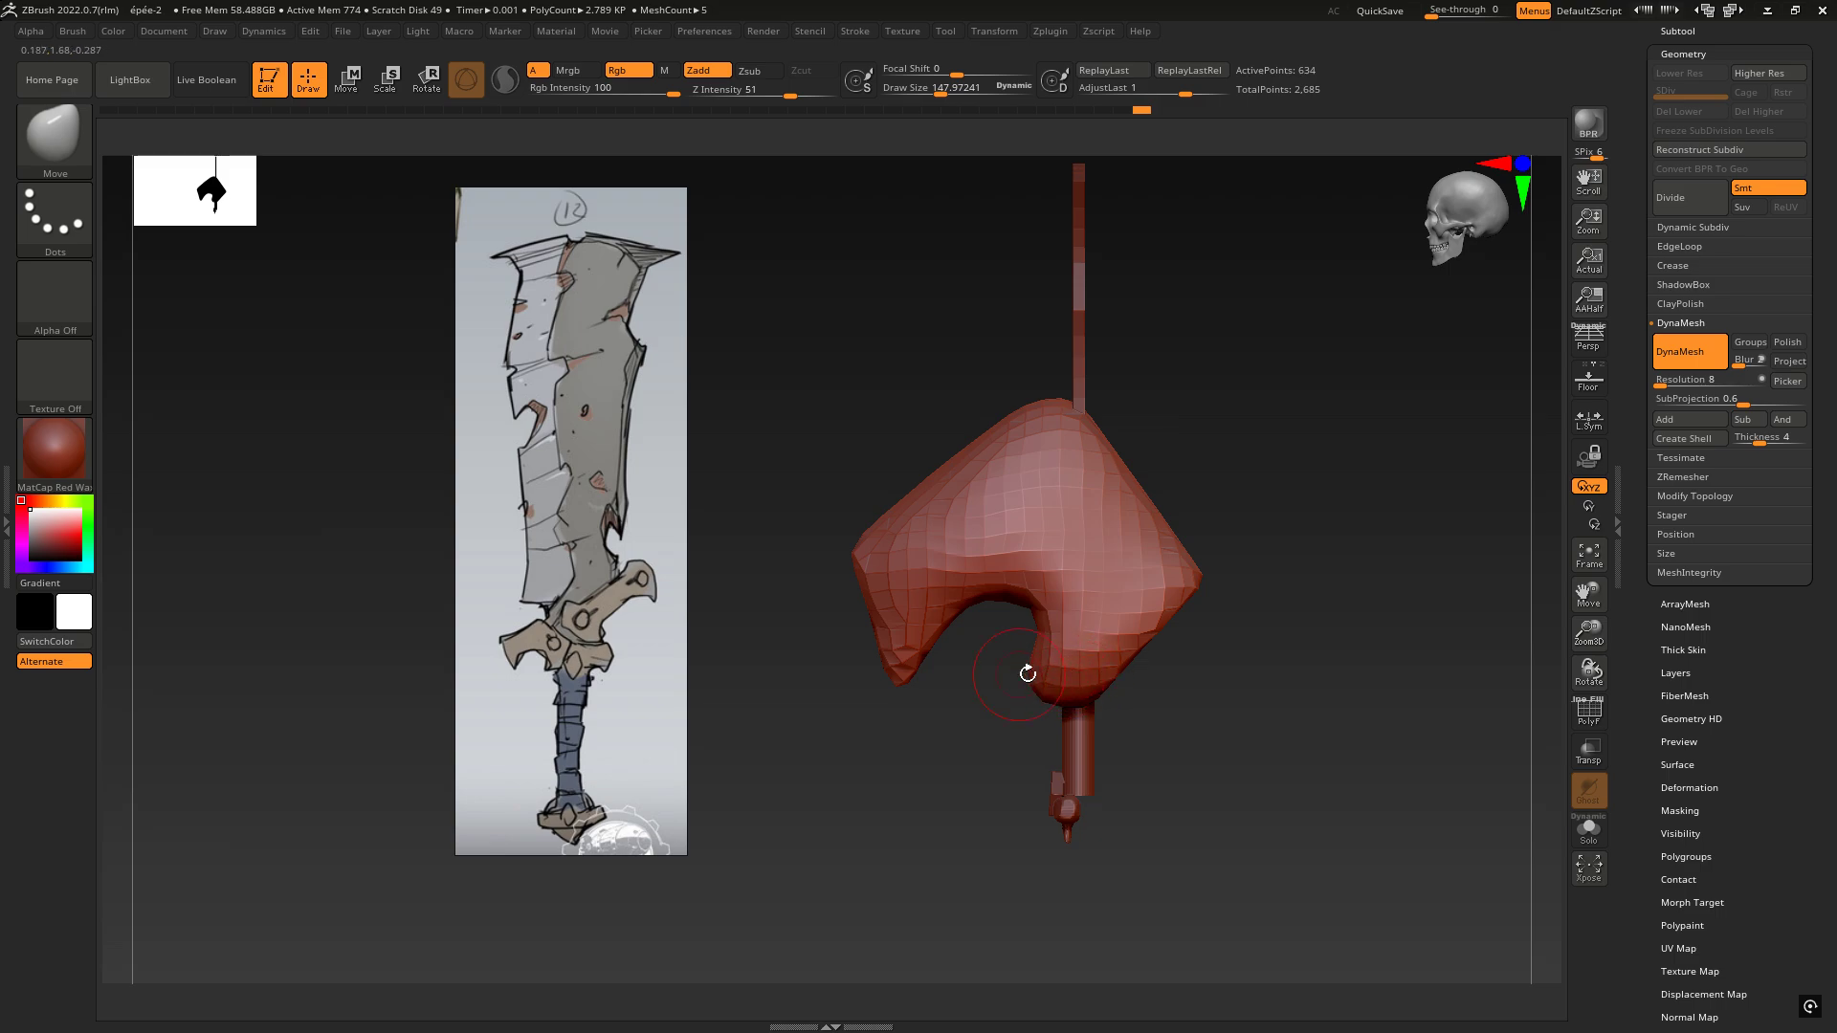
Step: Reshape the arch's lower back corner and raise its inner top edge with the Move brush, smoothing the guard's side
drag(1044, 692, 1058, 686)
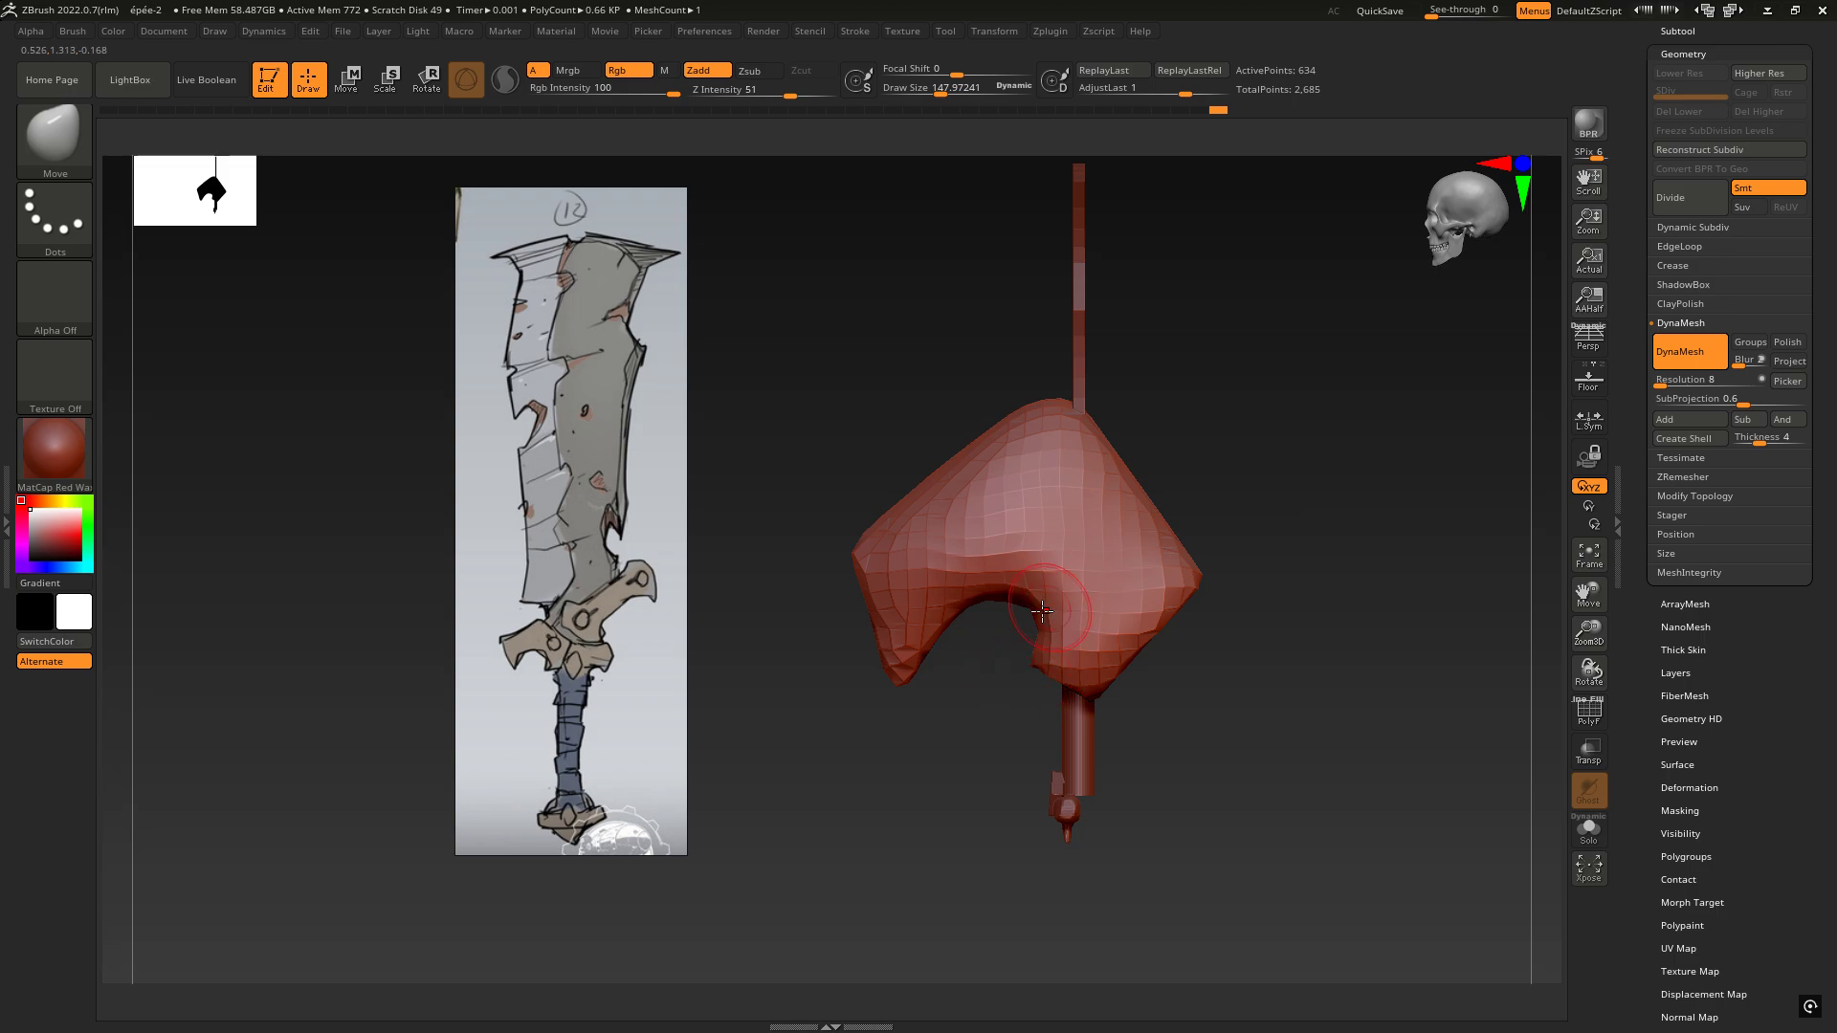
drag(970, 599, 975, 592)
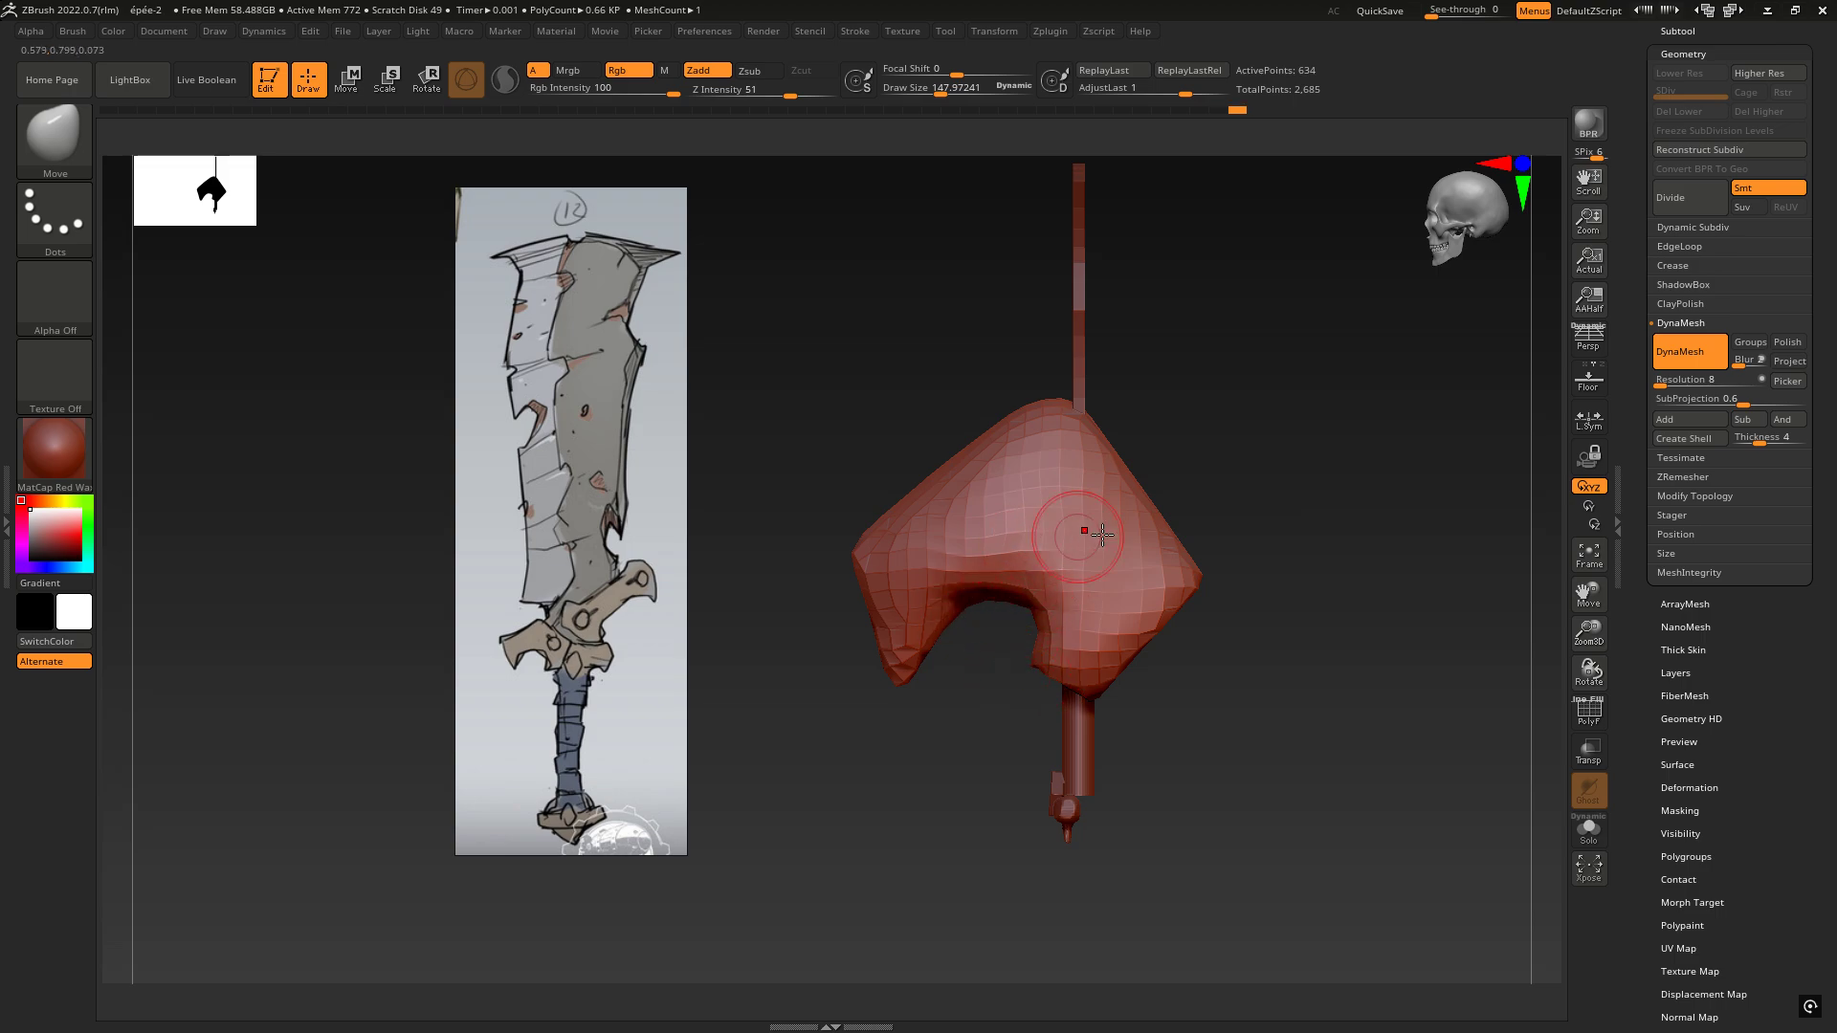
mouse_move(1095, 529)
right_down()
mouse_move(1202, 542)
mouse_move(1119, 549)
right_up()
key(shift)
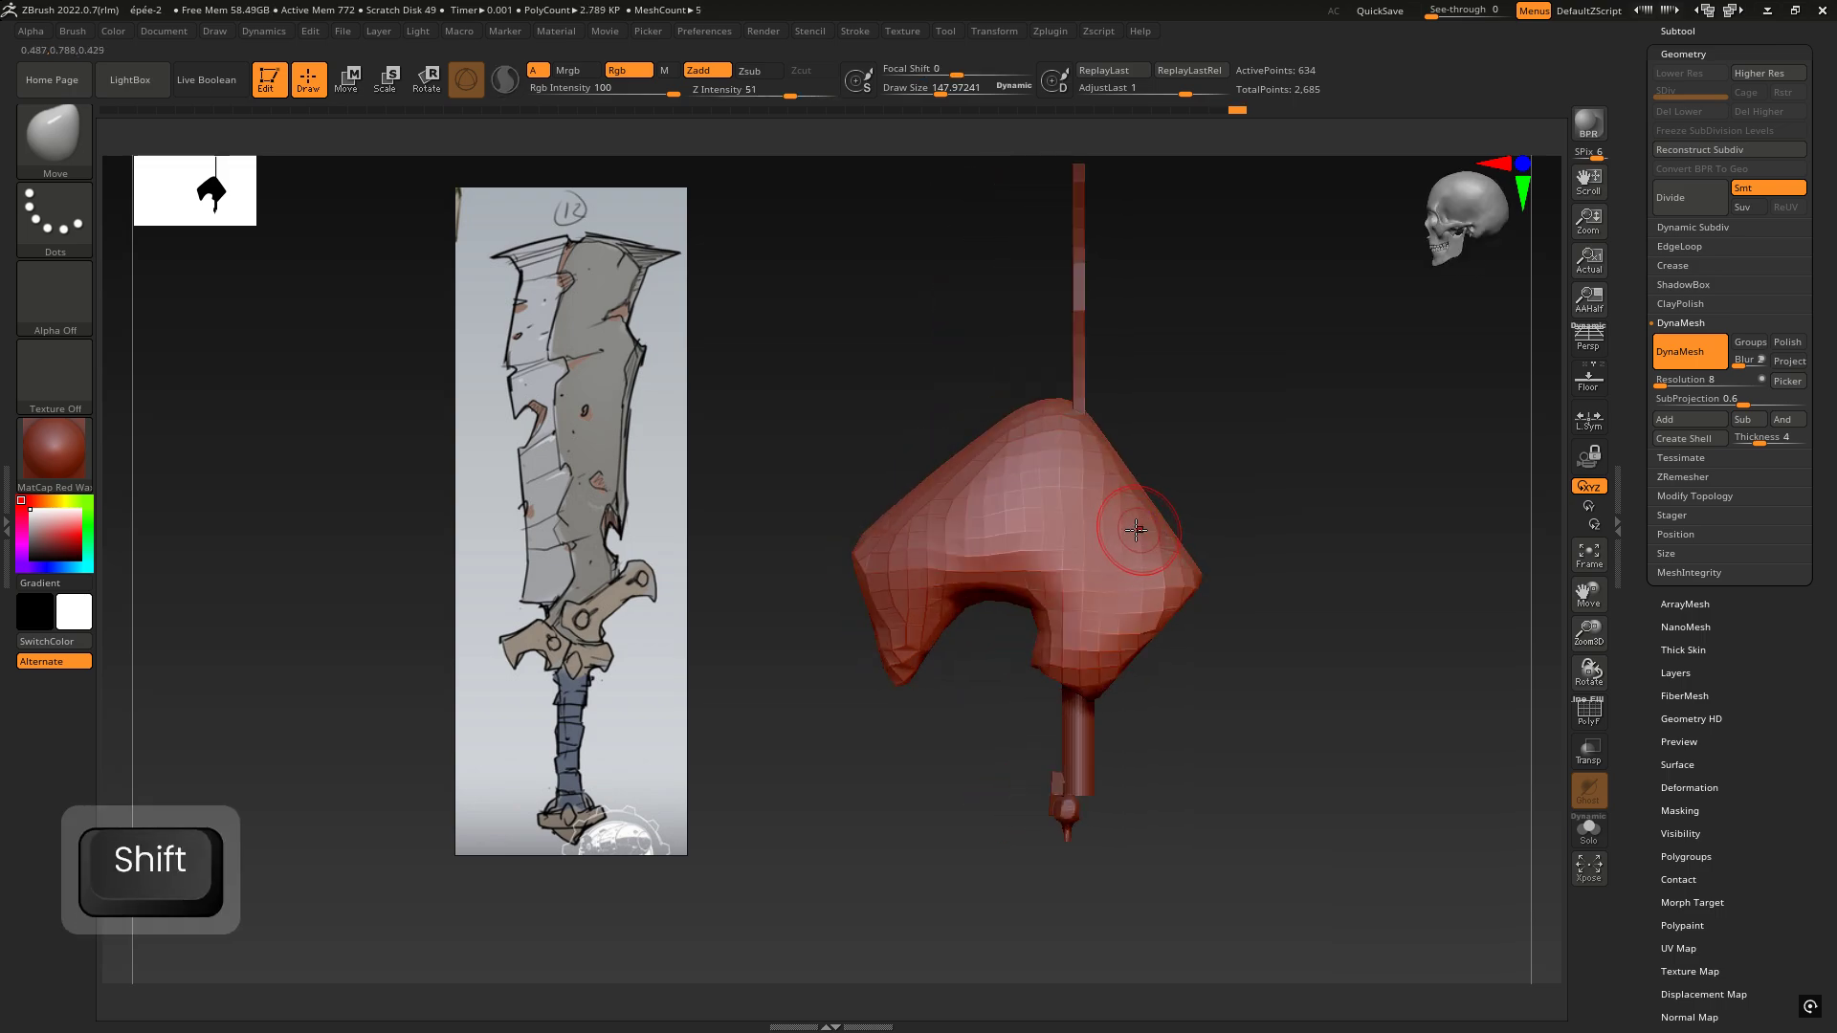
Step: Flatten the guard's broad sides with hPolish at a draw size of about 538, and remesh it with DynaMesh
key(6)
key(space)
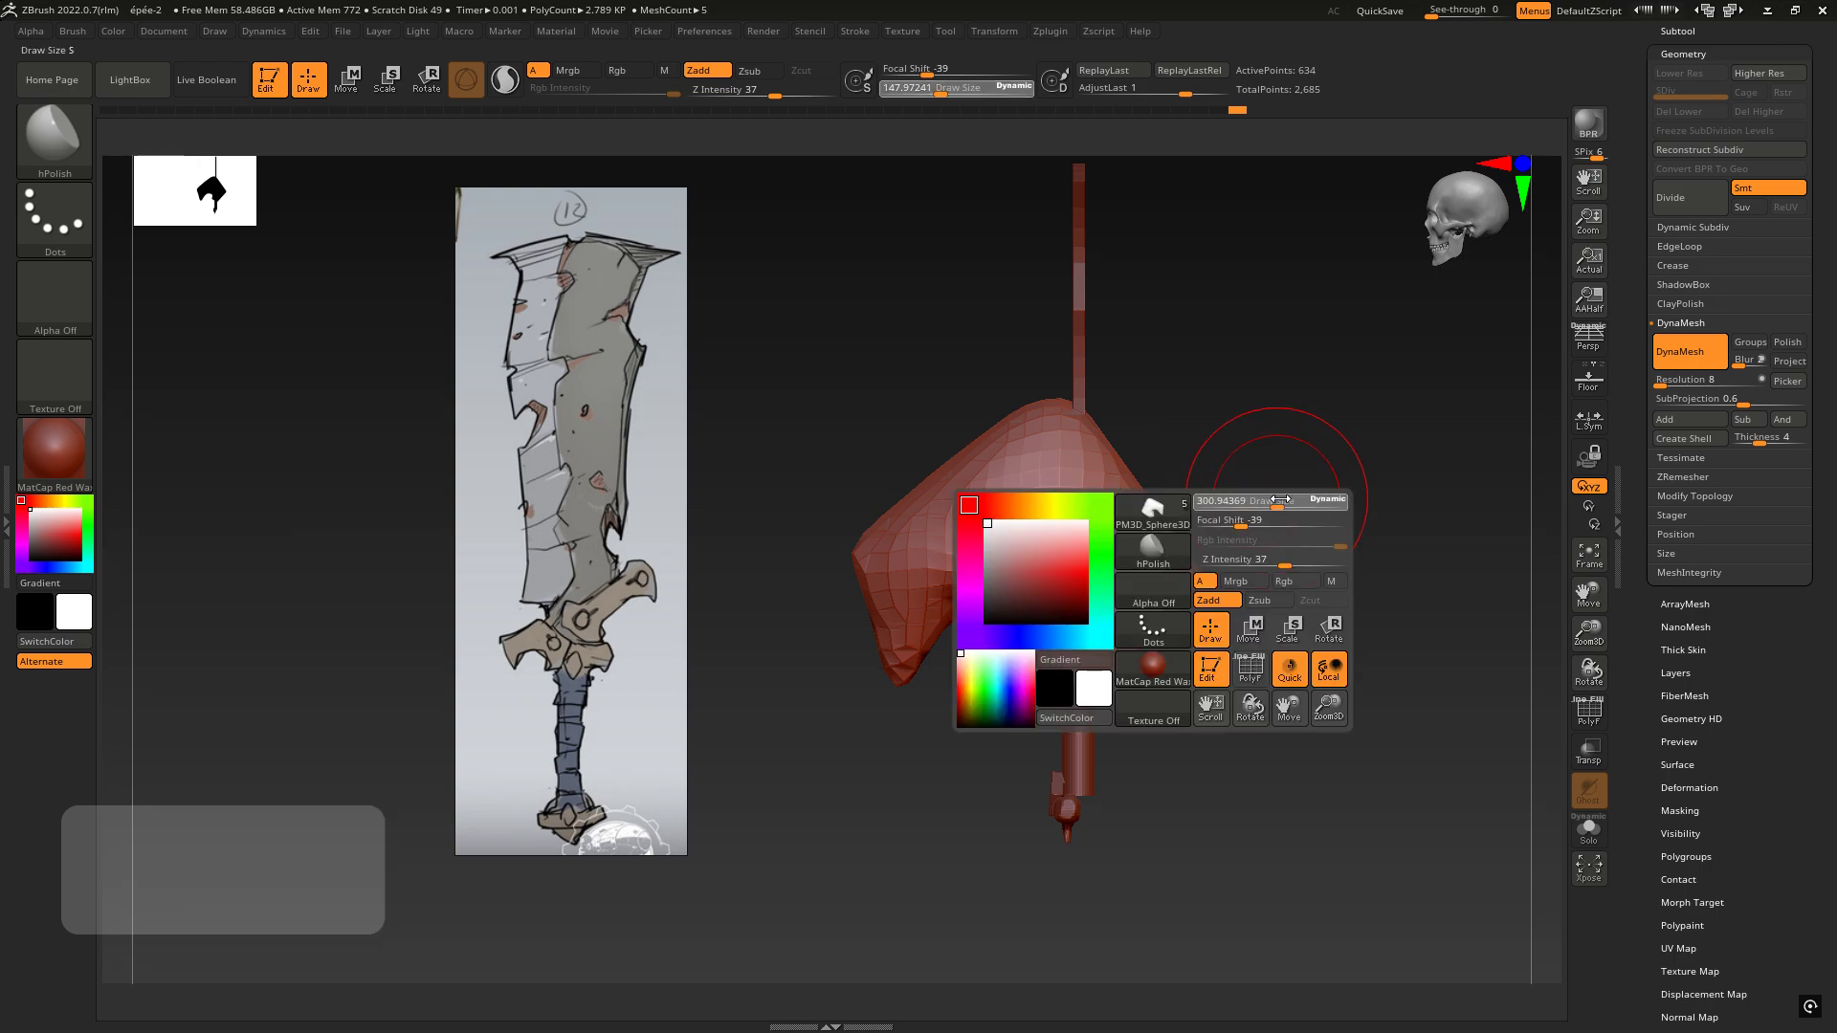
mouse_move(1229, 500)
mouse_down()
mouse_move(1307, 500)
mouse_move(1189, 566)
mouse_up()
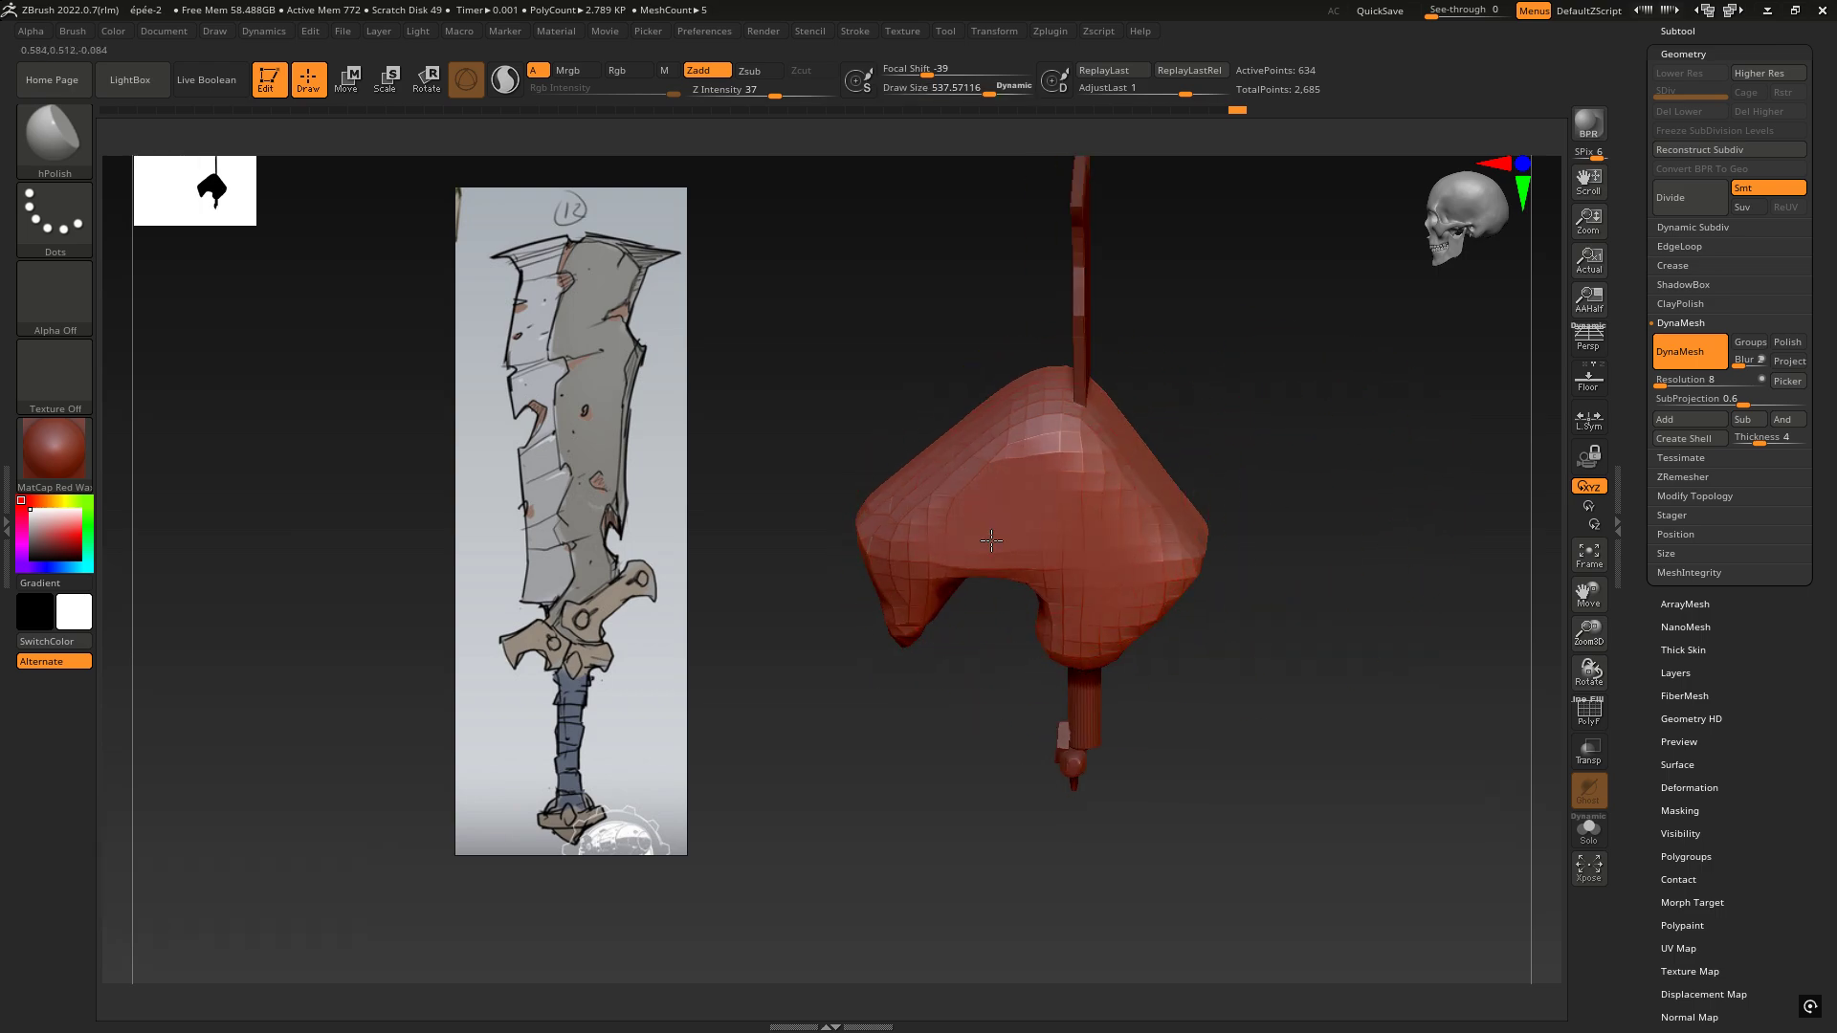
drag(1064, 470, 920, 542)
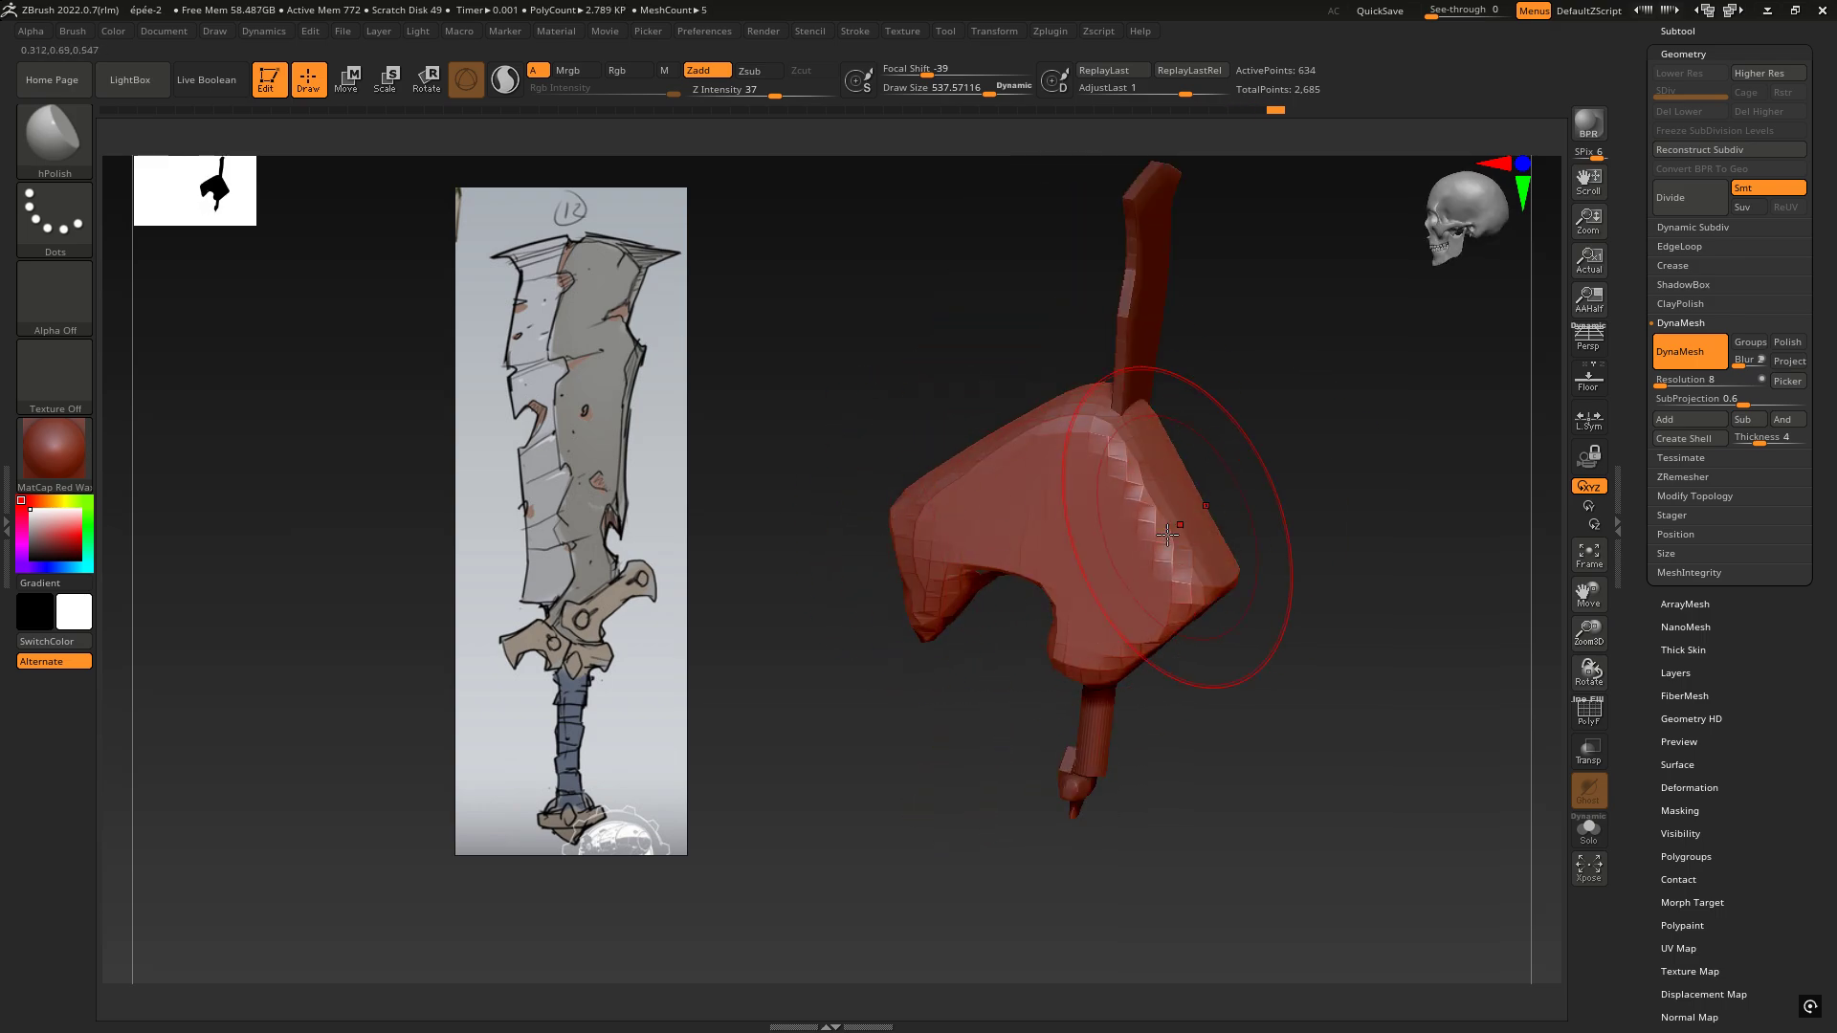
drag(1100, 612, 1352, 496)
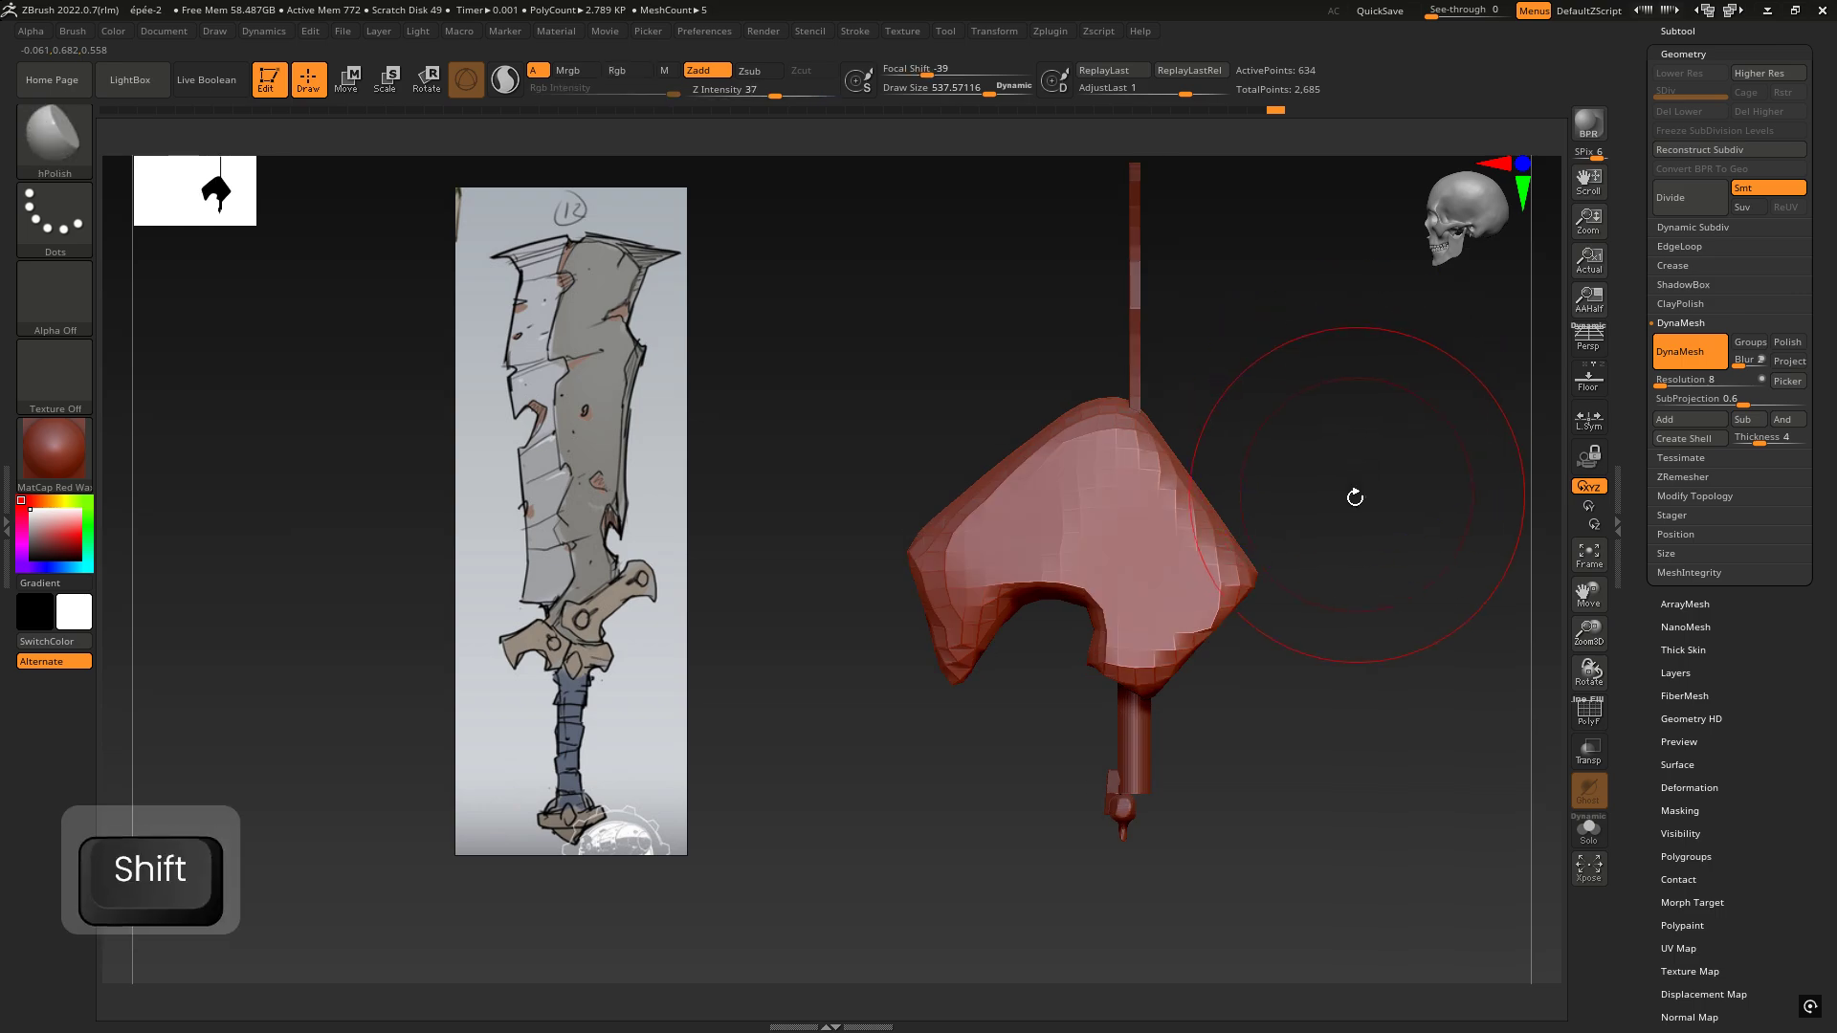
mouse_move(1322, 388)
ctrl+mouse_down()
mouse_move(1424, 581)
mouse_move(1535, 595)
ctrl+mouse_up()
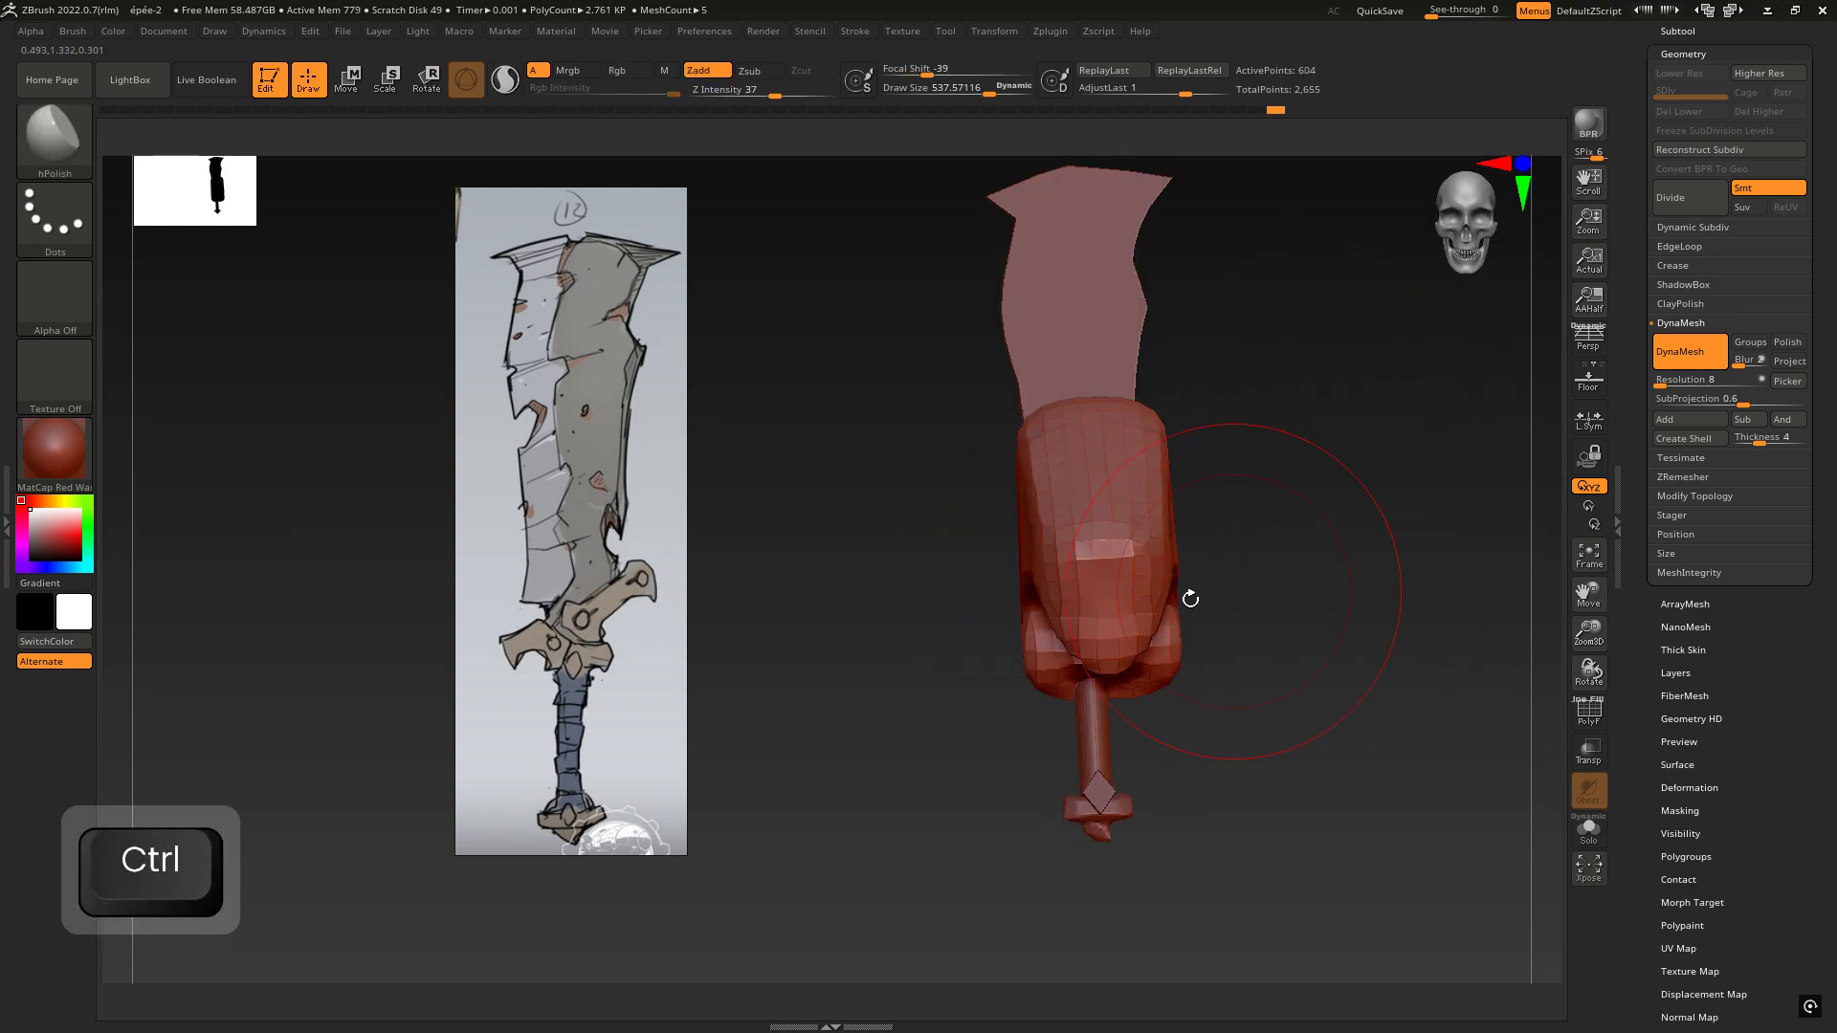
Step: In side view, widen and square off the arch with the Move brush at a draw size of about 231
key(space)
drag(1138, 623, 1110, 653)
shift+right_drag(1229, 624, 1139, 614)
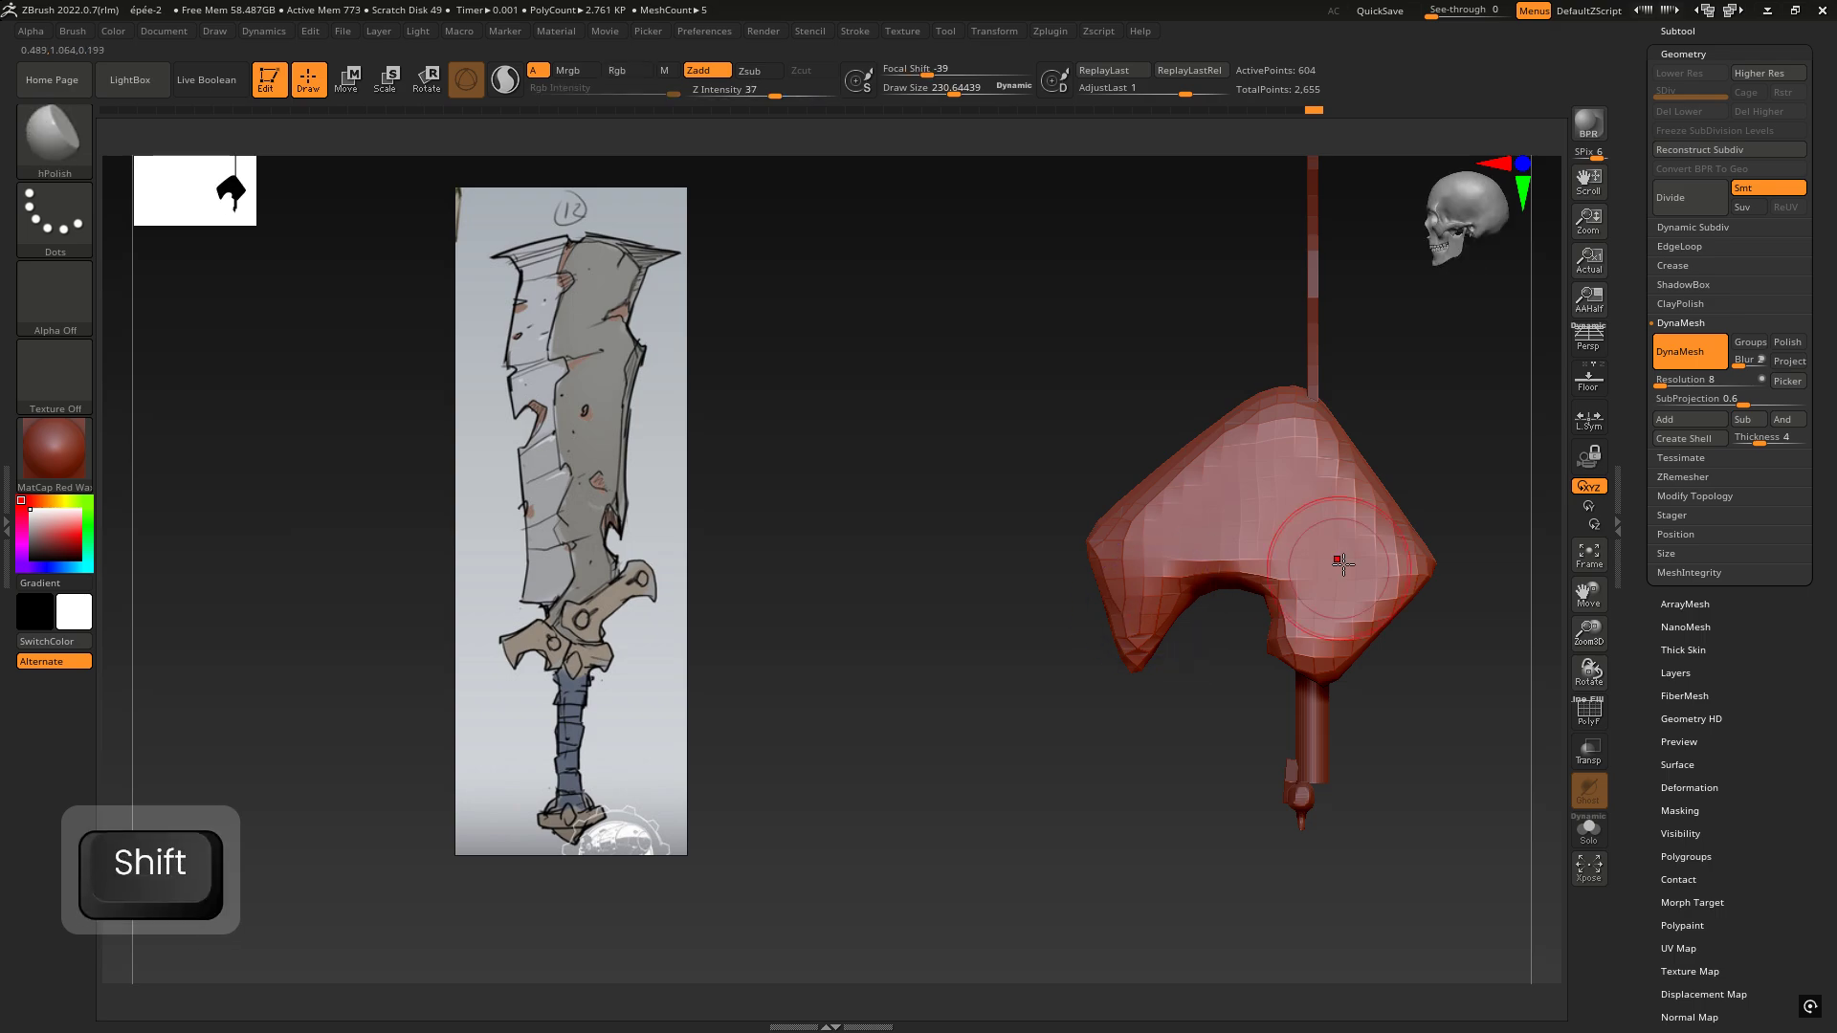
mouse_move(1320, 566)
alt+right_down()
mouse_move(1162, 562)
mouse_move(1079, 484)
alt+right_up()
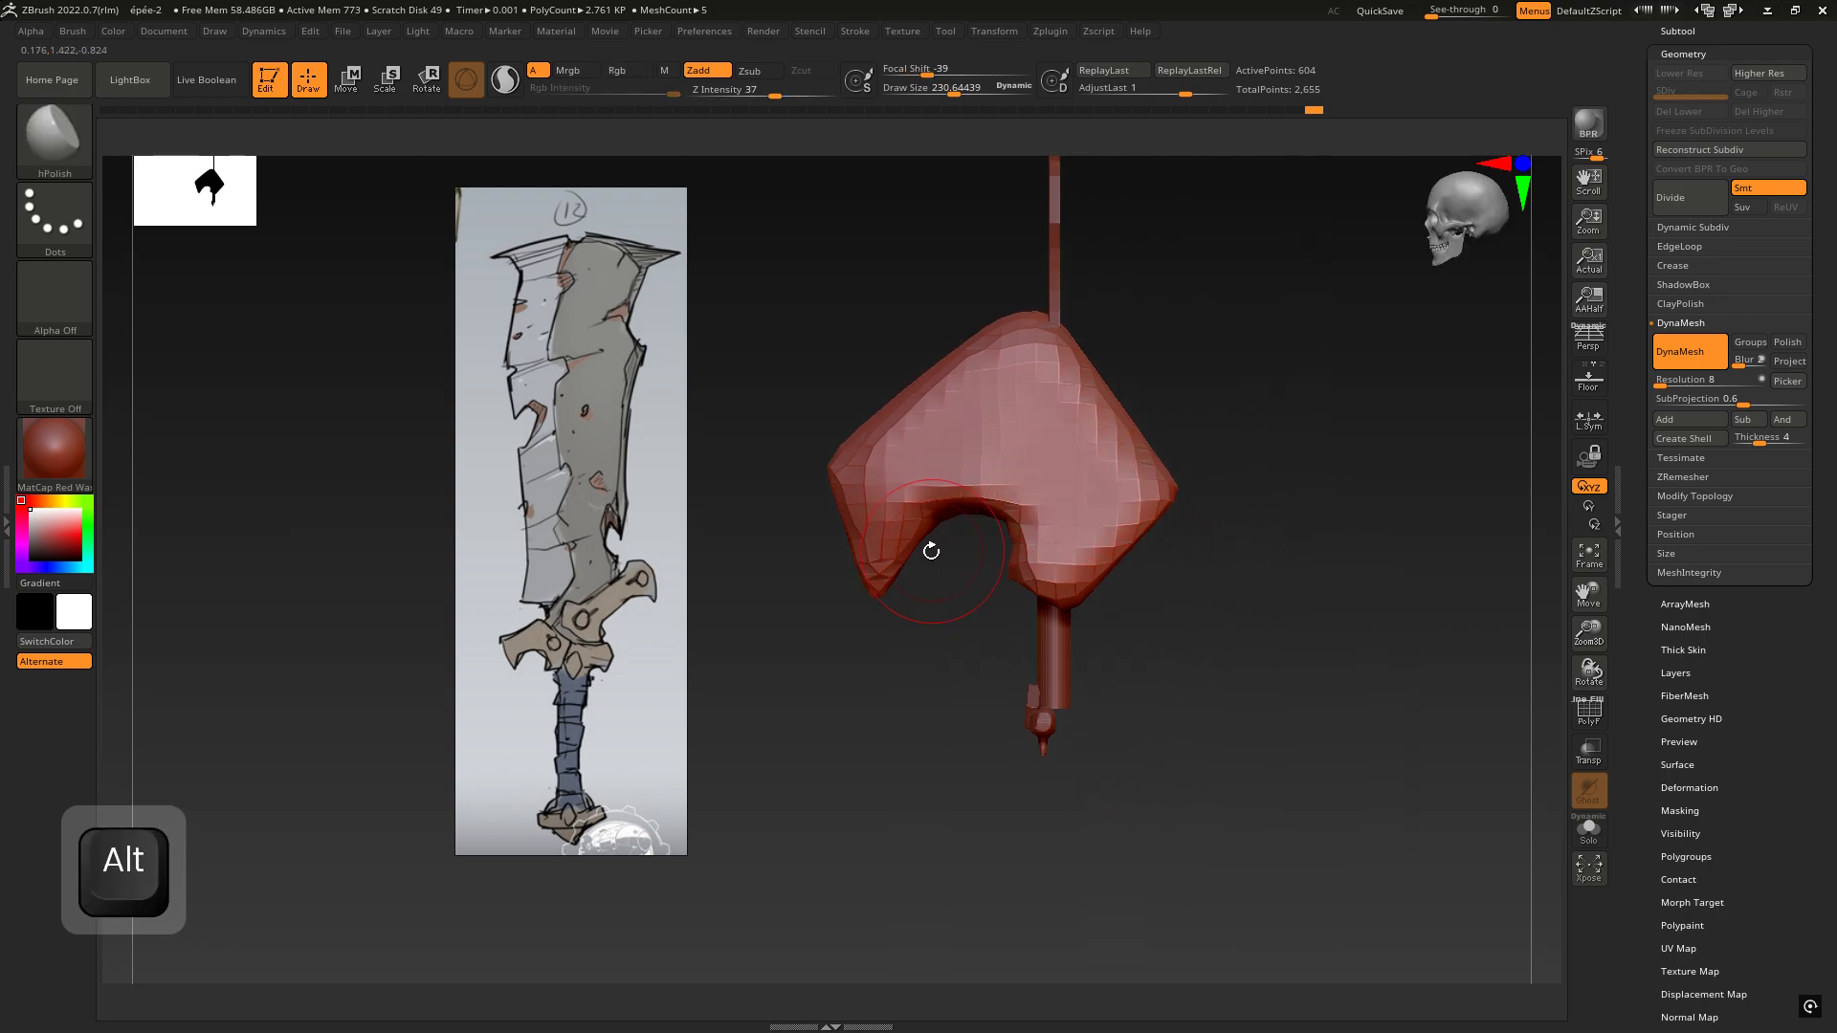
key(4)
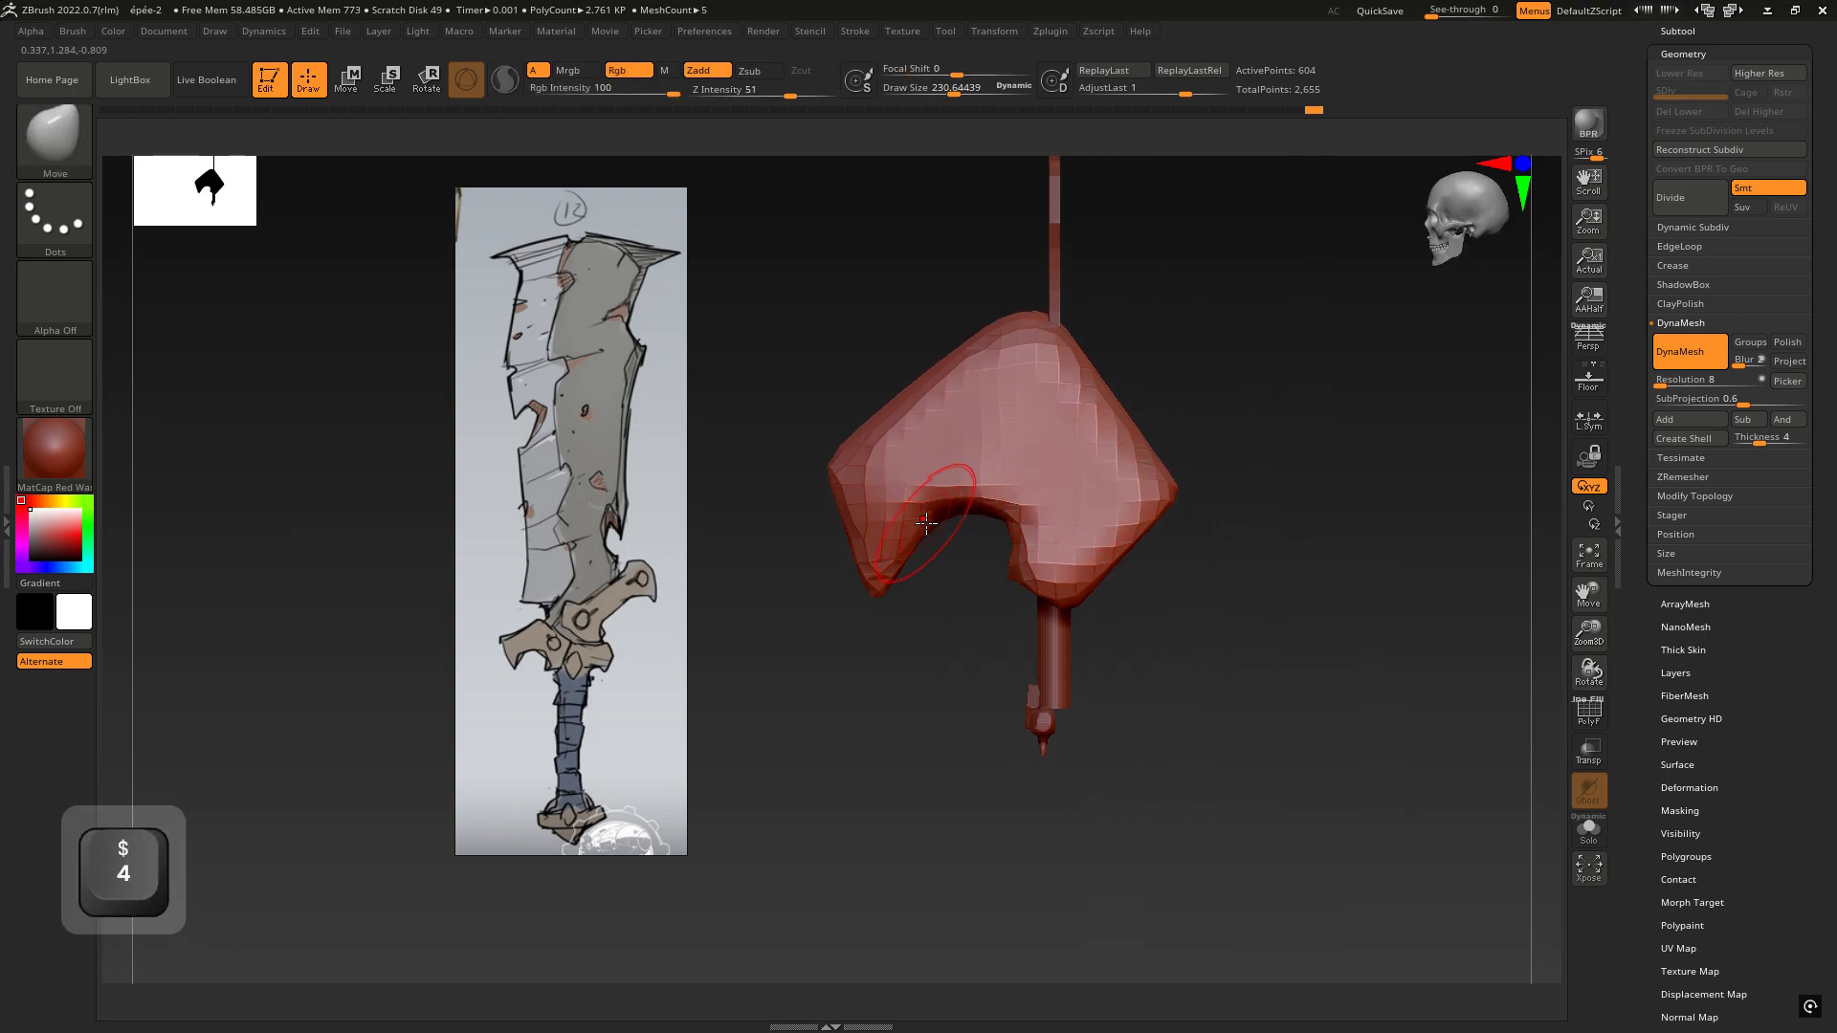
mouse_move(924, 518)
mouse_down()
mouse_move(980, 487)
mouse_move(1031, 515)
mouse_up()
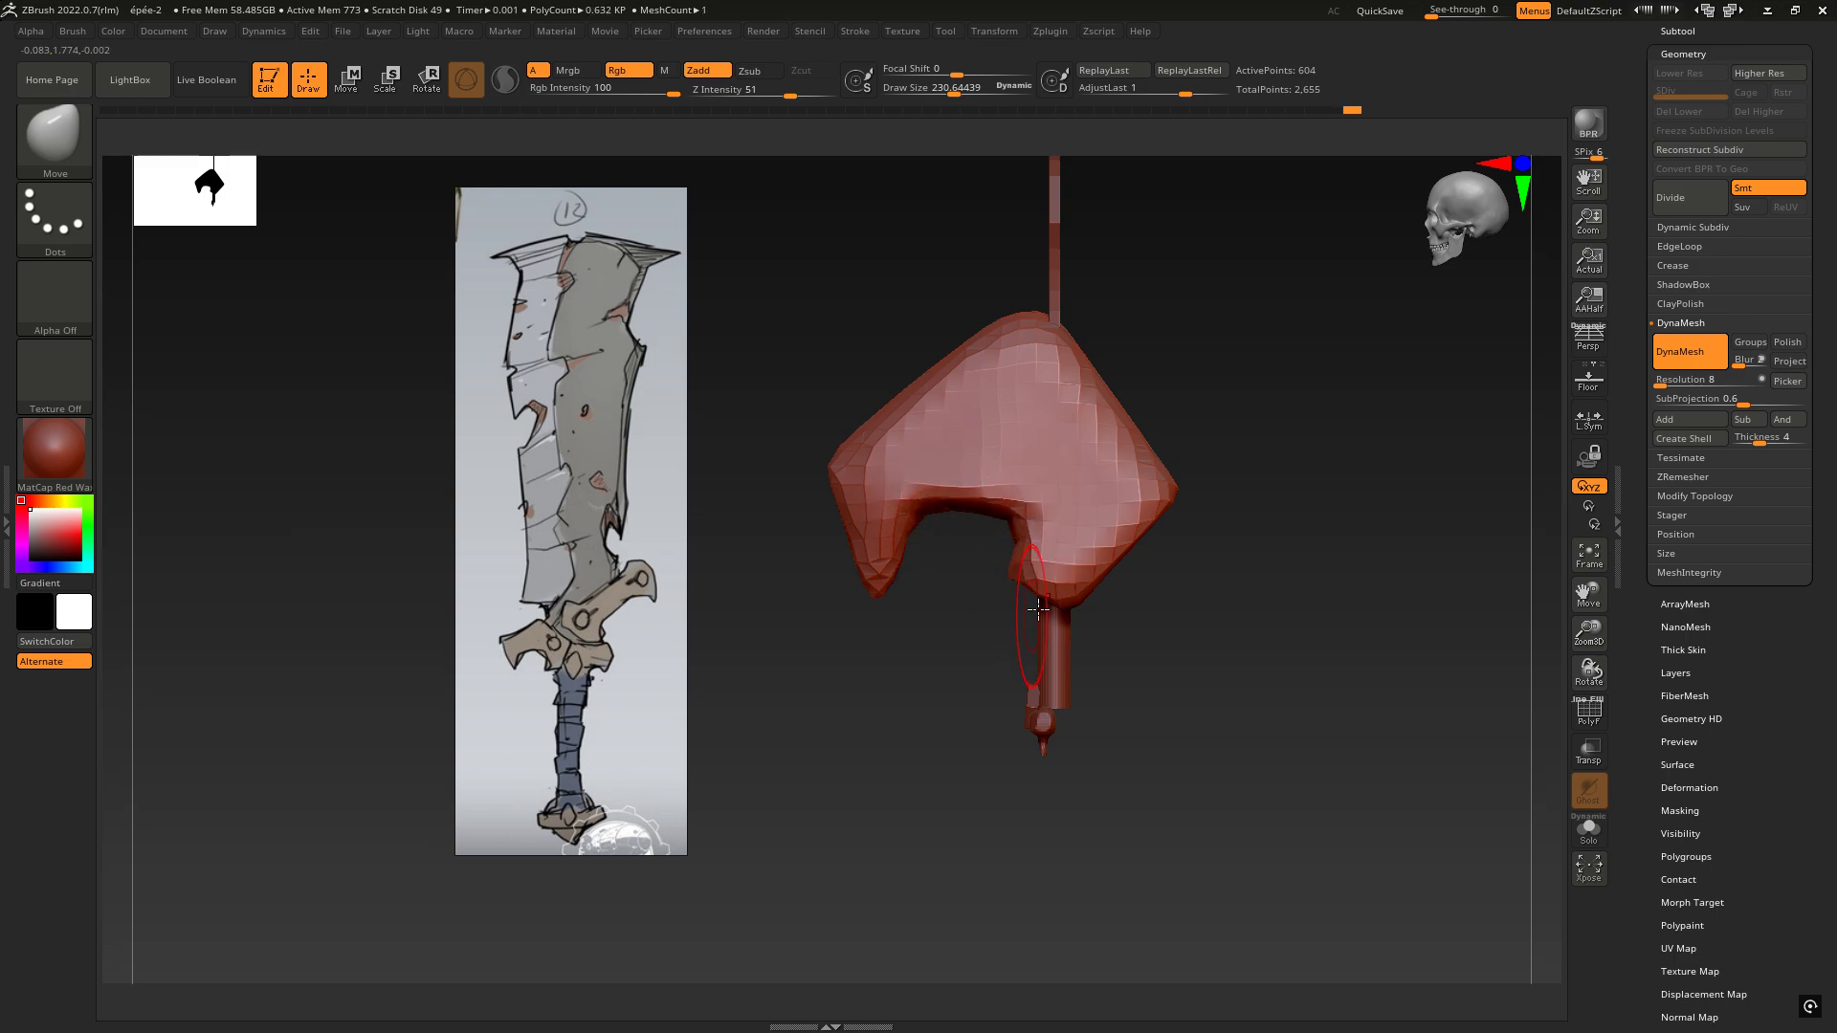
drag(1020, 580, 1010, 583)
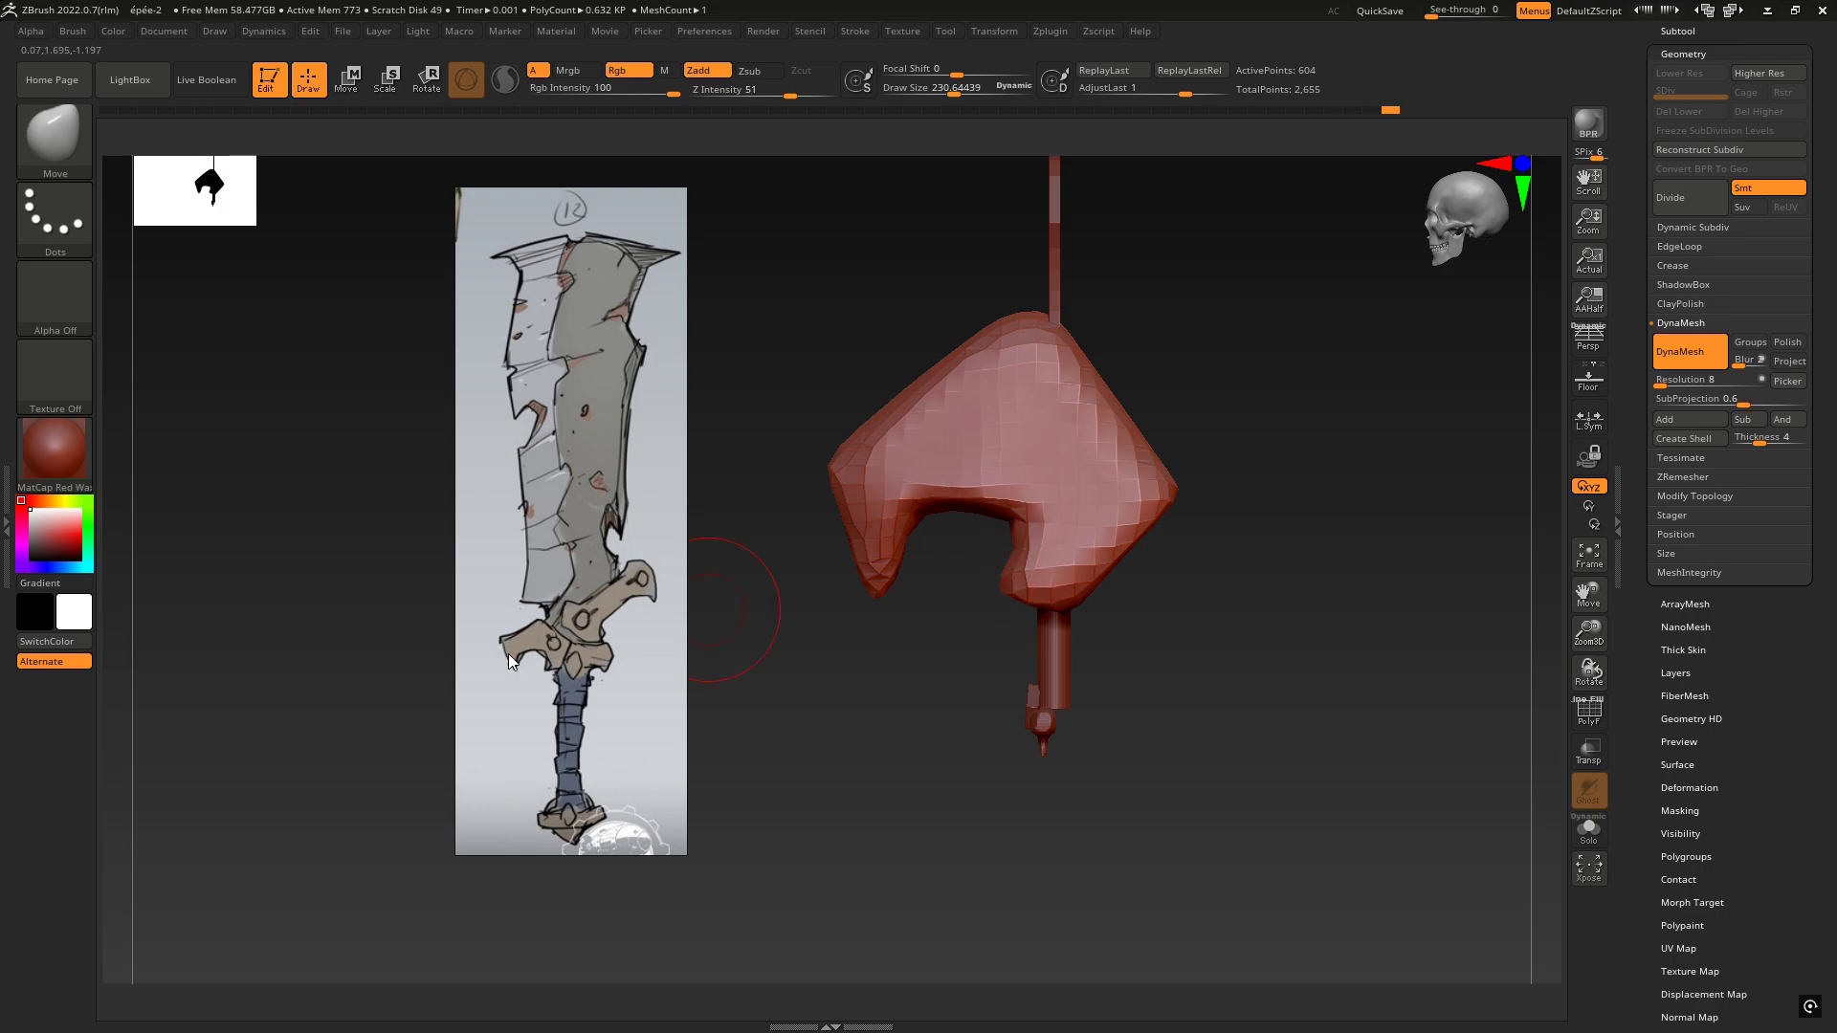
mouse_move(980, 492)
mouse_down()
mouse_move(995, 474)
mouse_move(965, 489)
mouse_up()
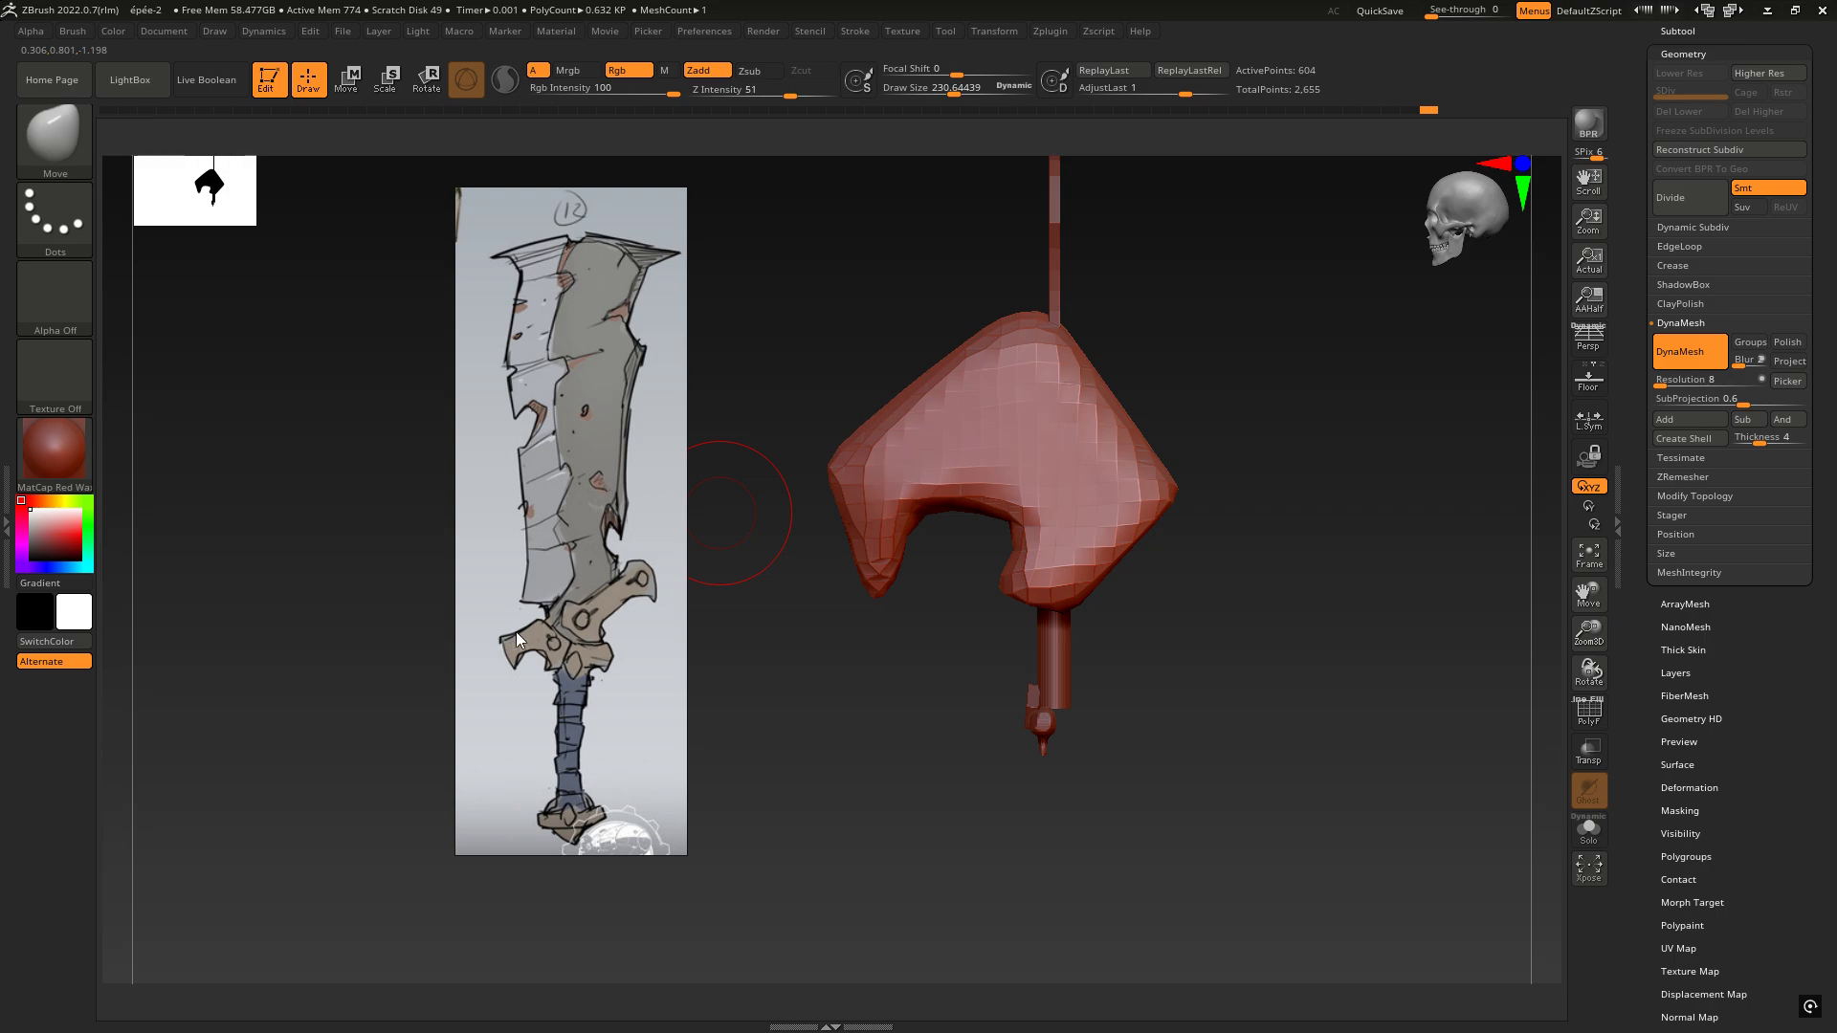
Step: Press the guard's upper front slope inward into a concave curve with the Move brush at a draw size of about 332
key(space)
drag(914, 398, 934, 398)
alt+right_drag(1081, 375, 1138, 390)
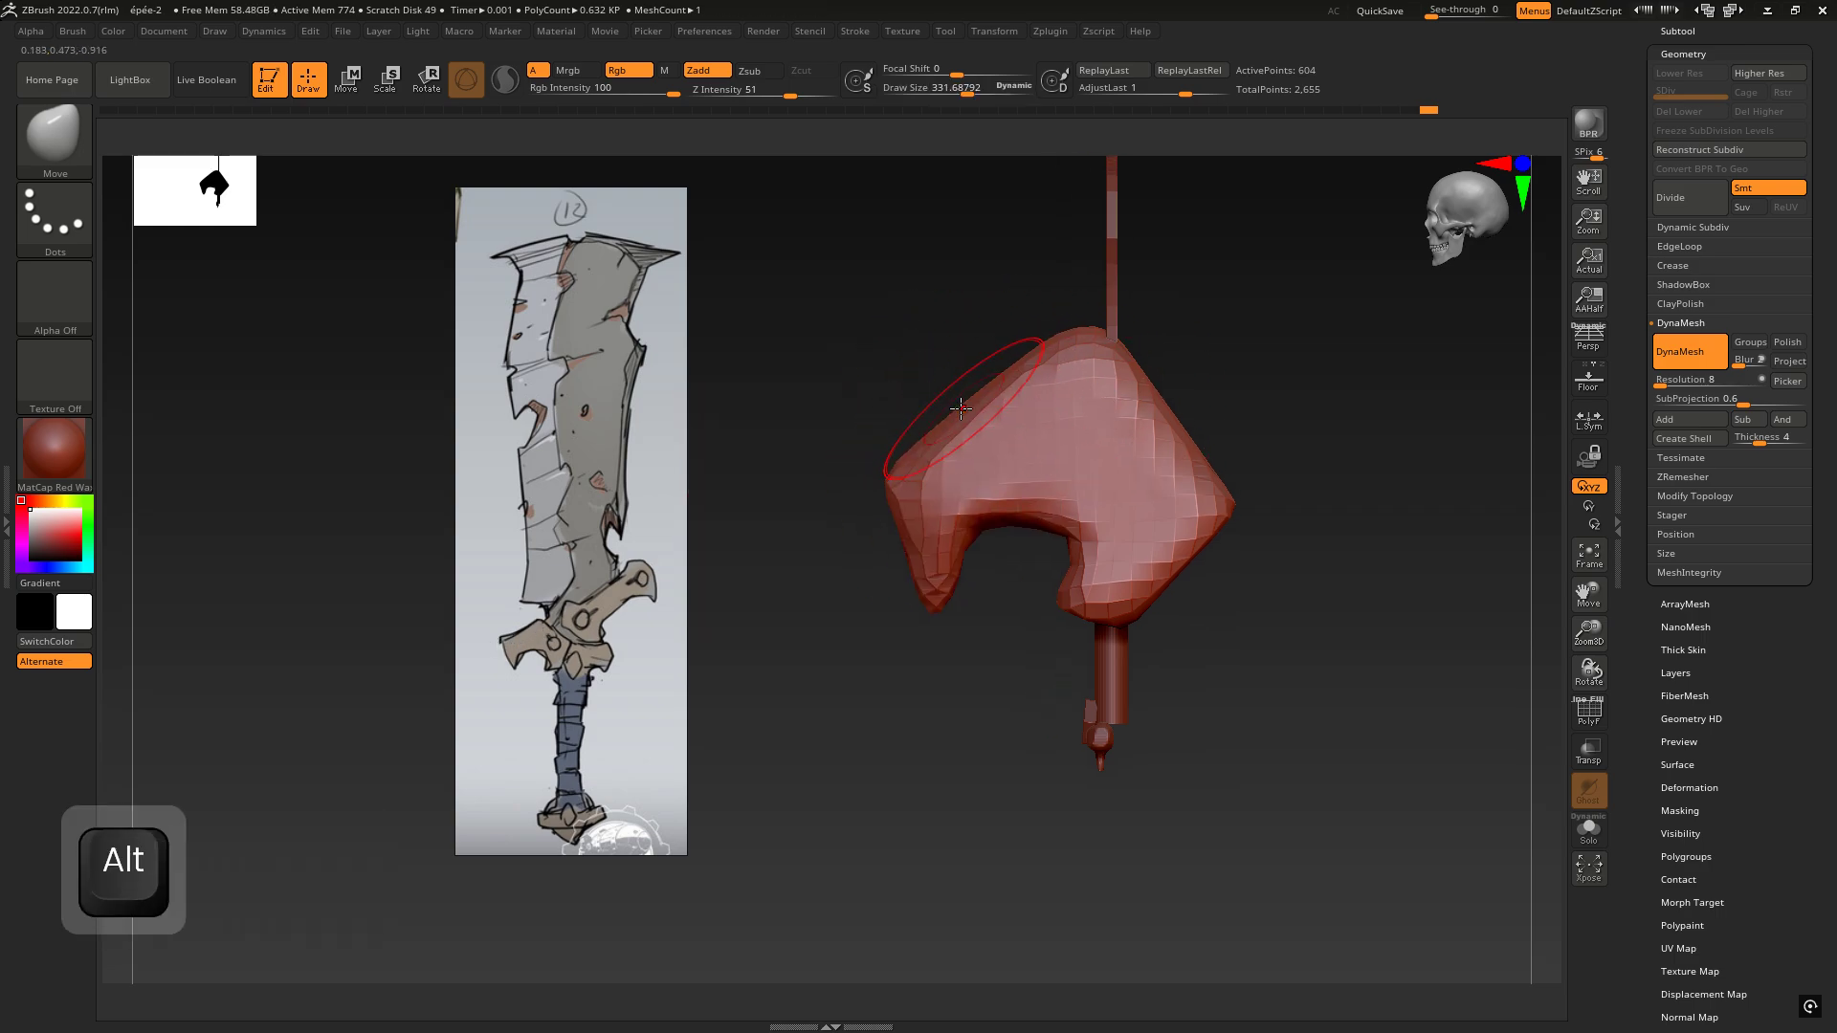
drag(957, 397, 962, 426)
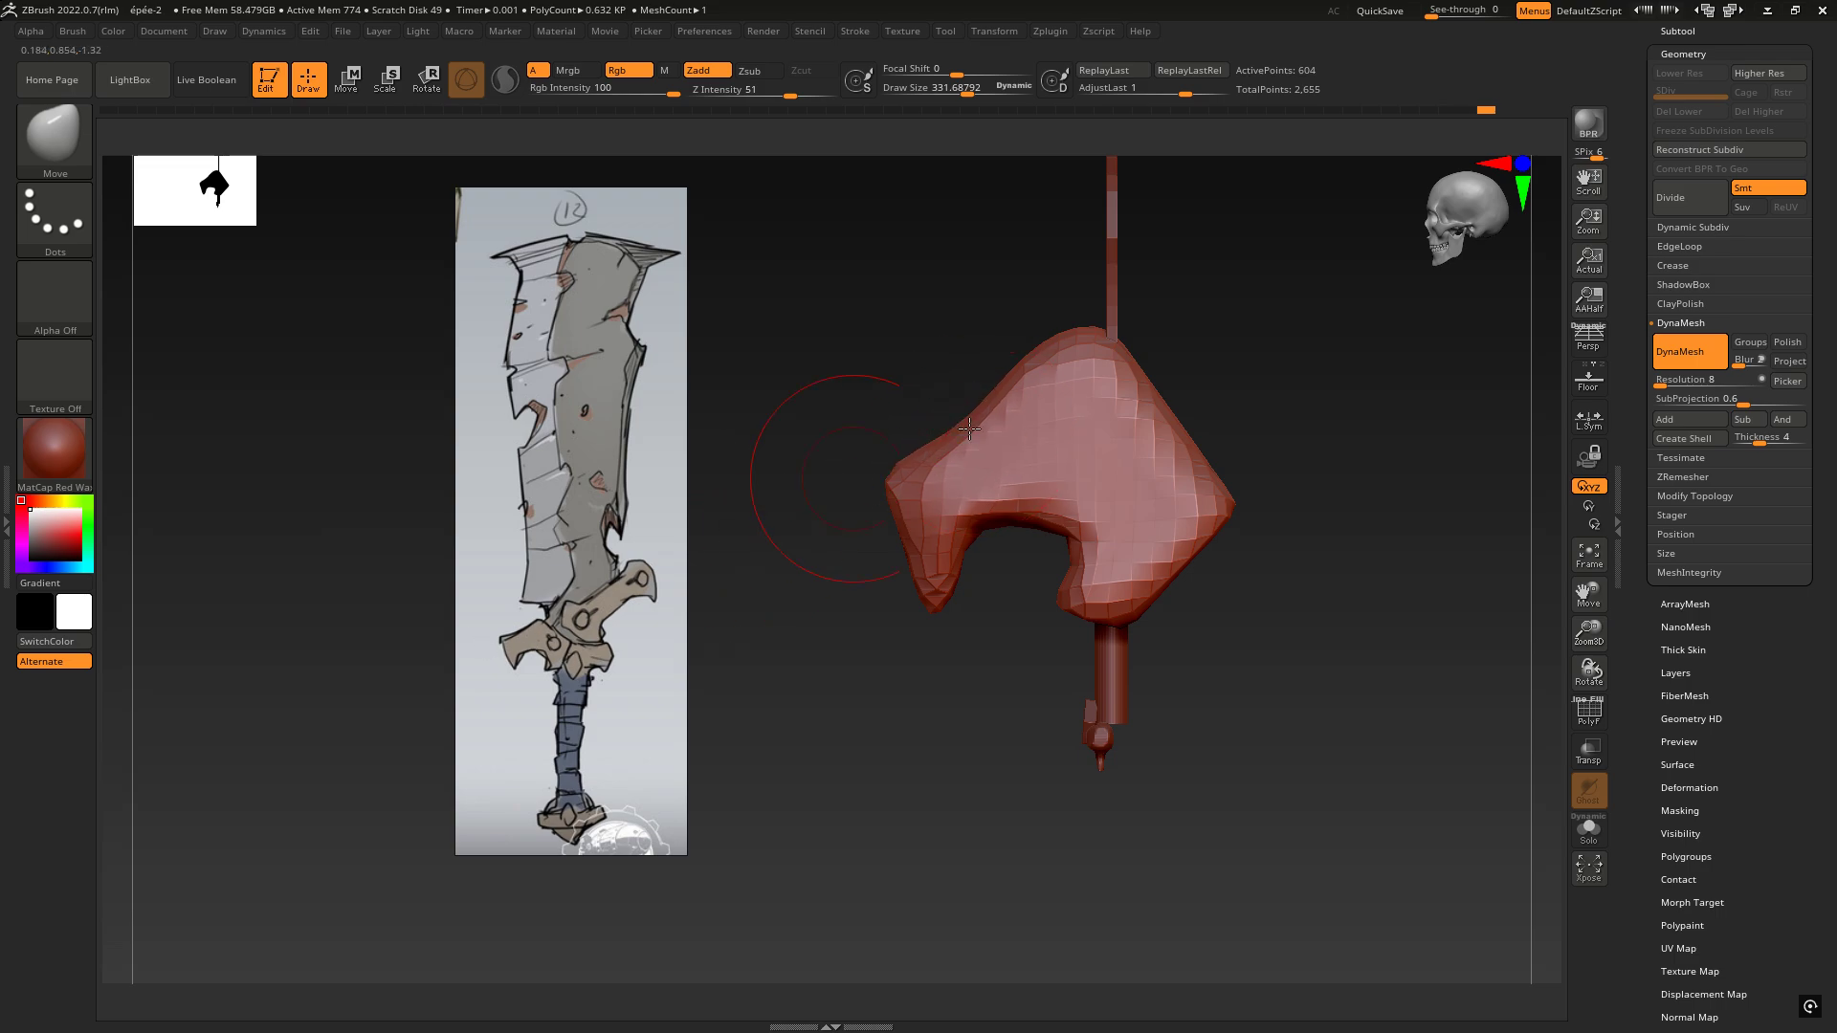
Step: Pull the guard's front slope and upper front corner outward with the Move brush at a draw size of about 332
drag(996, 410, 990, 404)
drag(889, 479, 876, 473)
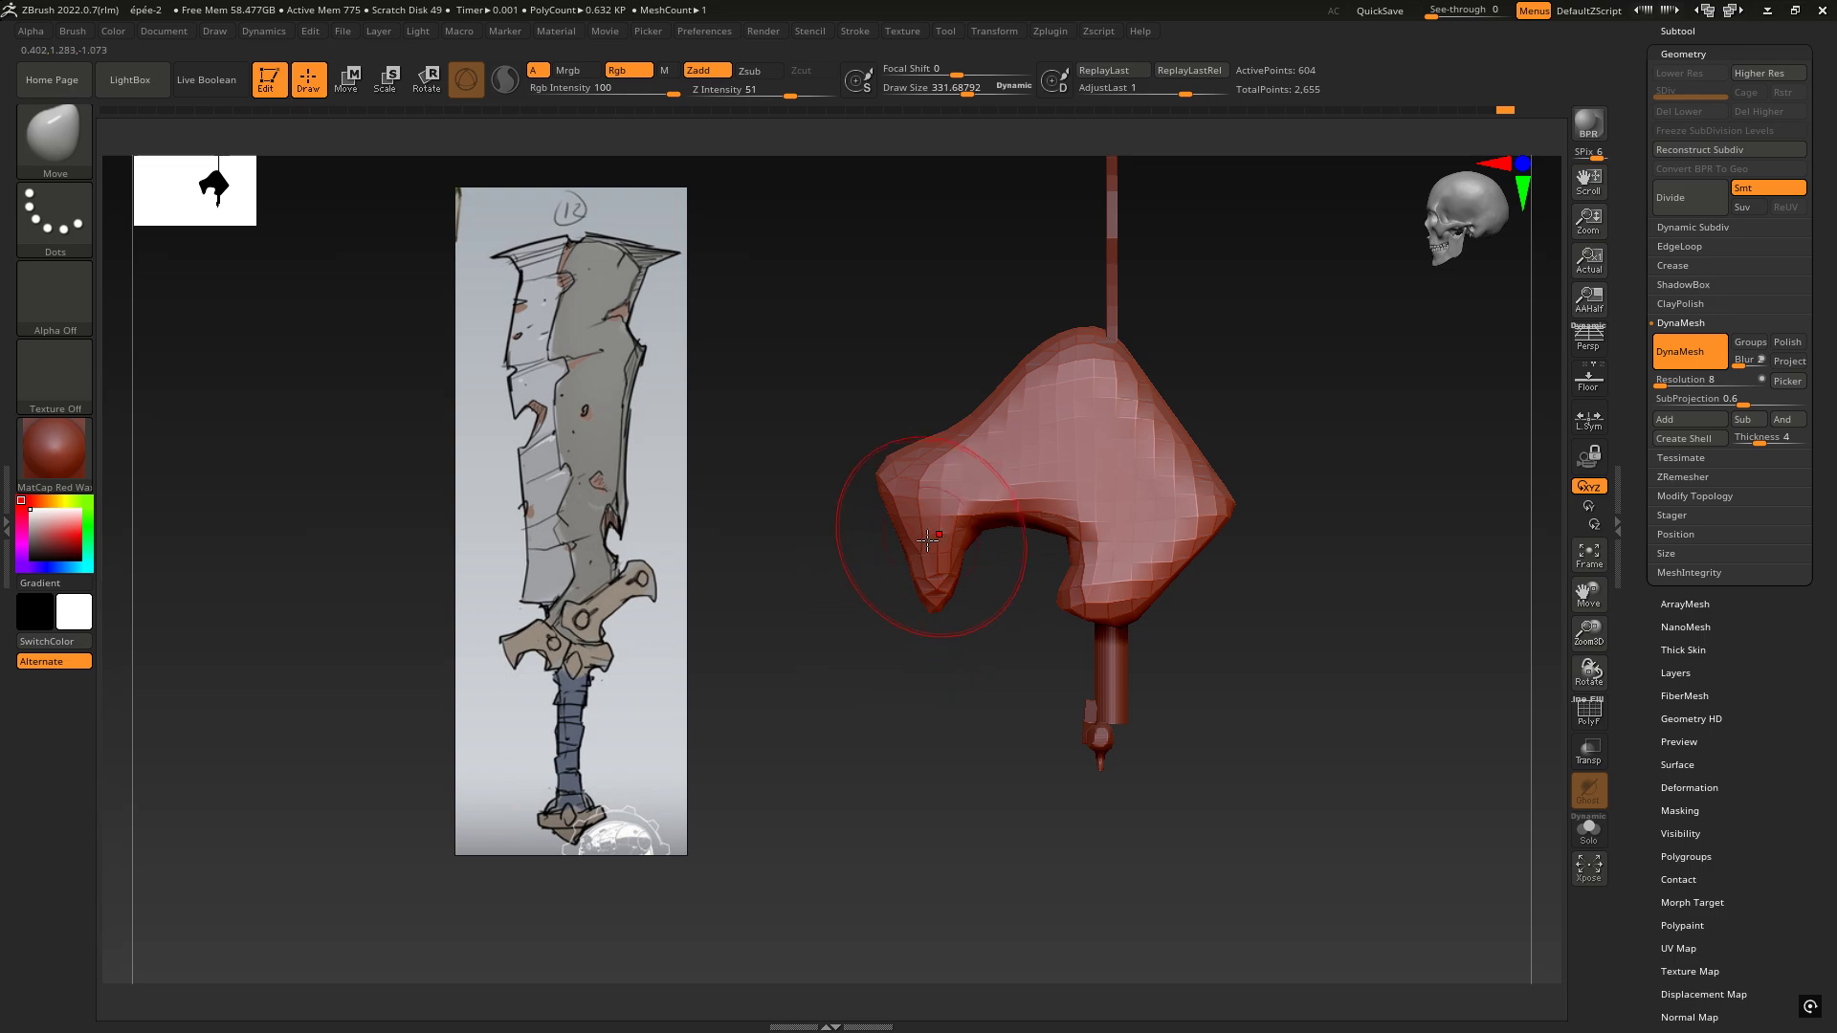
mouse_move(905, 537)
mouse_down()
mouse_move(1005, 497)
mouse_move(832, 526)
mouse_up()
Step: Flatten the guard's broad side and front hook with hPolish, and remesh it with DynaMesh
key(6)
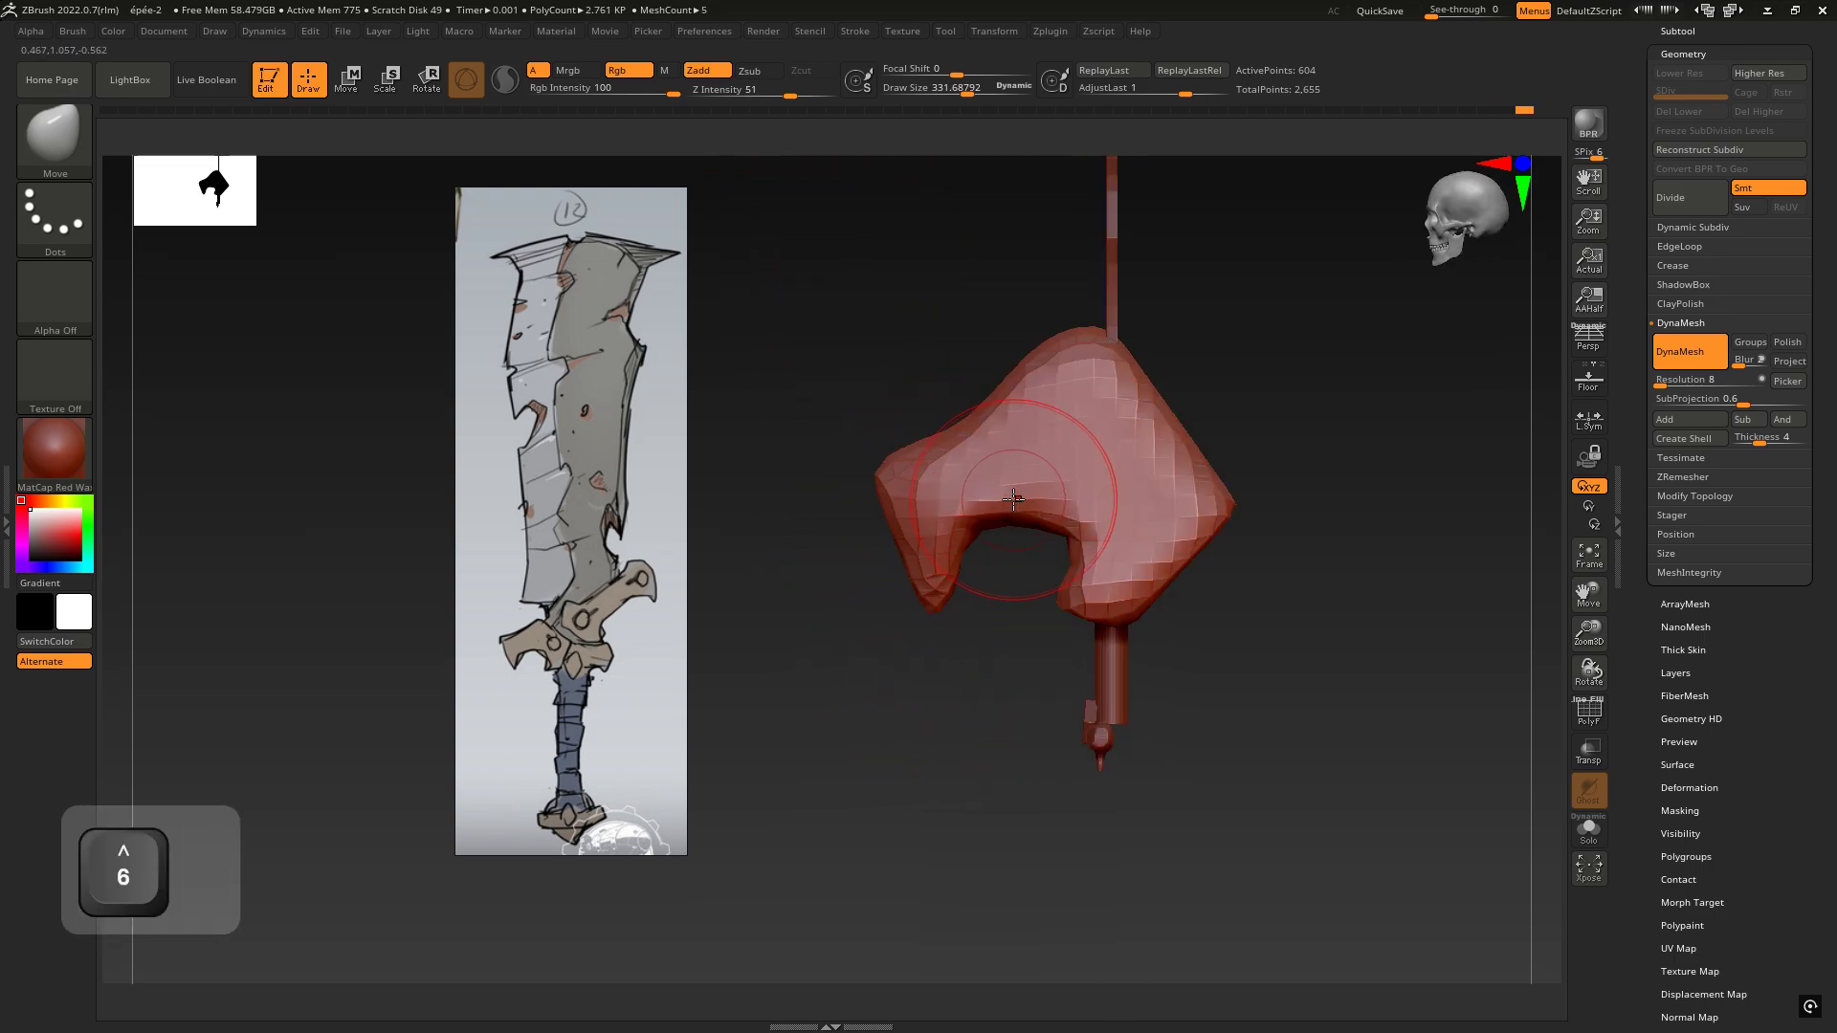
drag(1065, 441, 1024, 459)
mouse_move(1025, 459)
right_down()
mouse_move(949, 485)
mouse_move(1031, 452)
right_up()
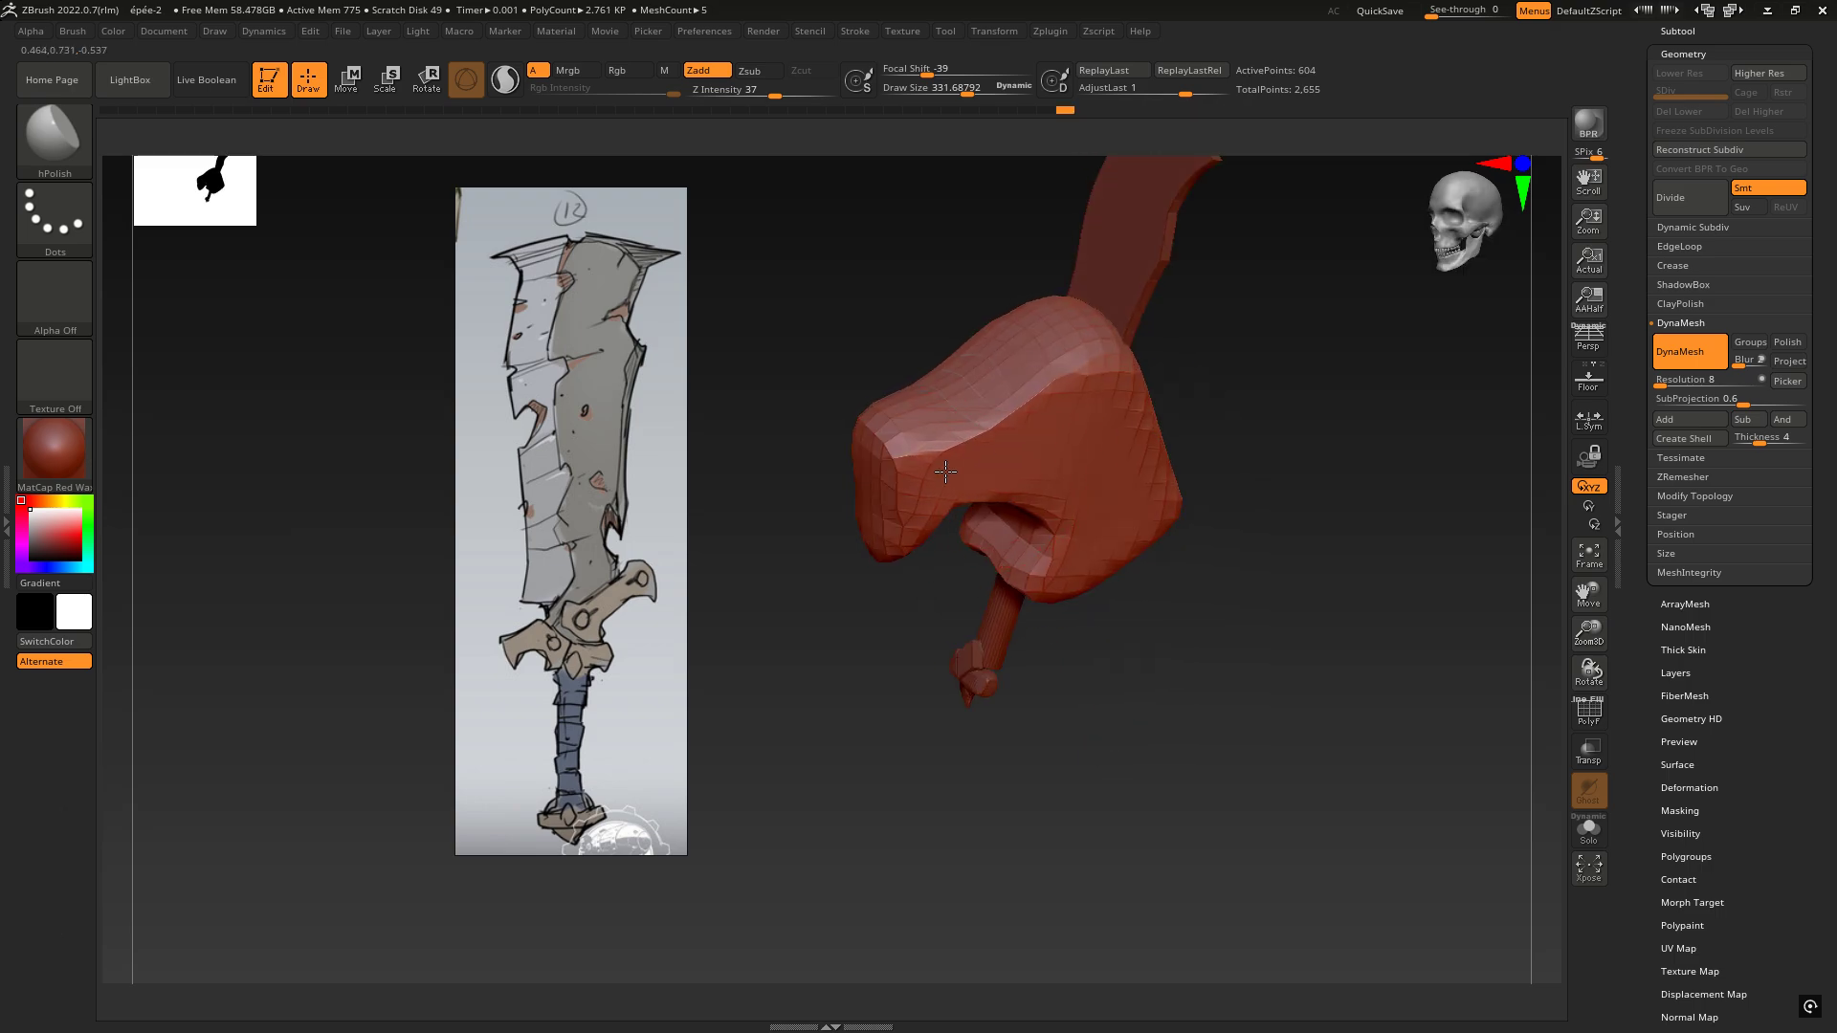
right_drag(890, 553, 892, 473)
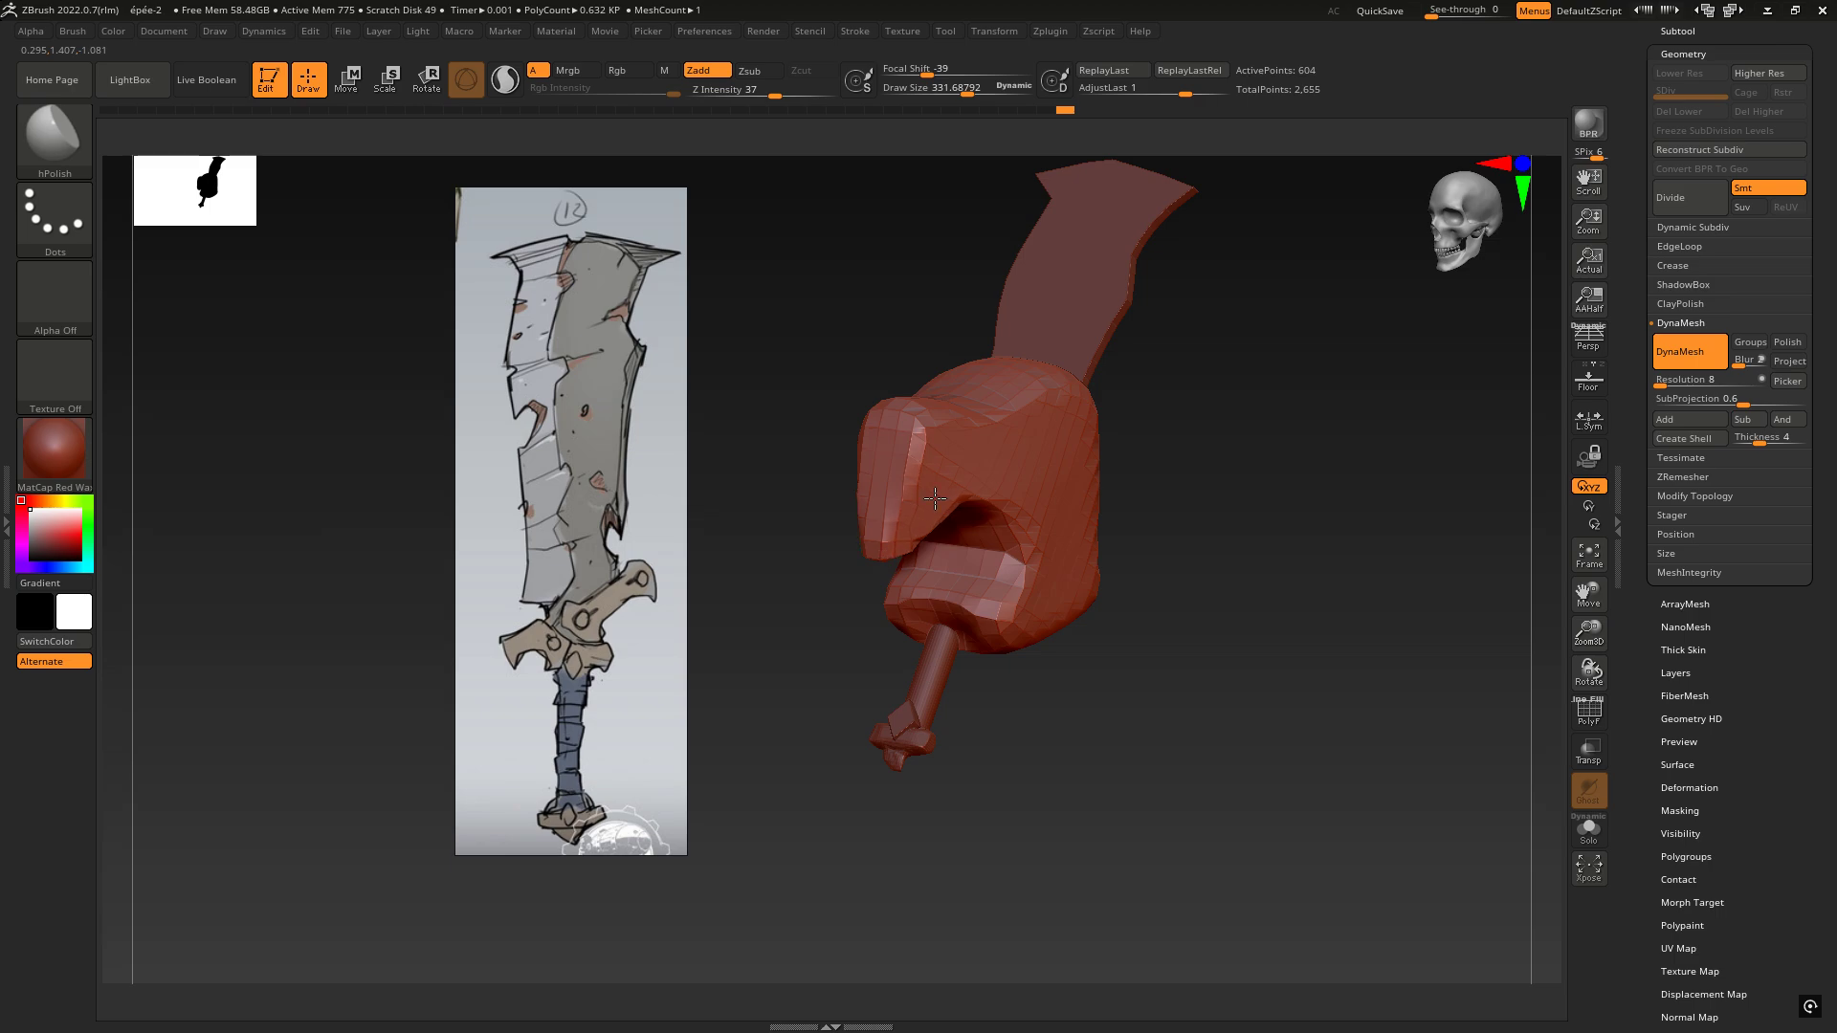
mouse_move(984, 460)
right_down()
mouse_move(1009, 464)
mouse_move(1050, 530)
mouse_move(1071, 605)
right_up()
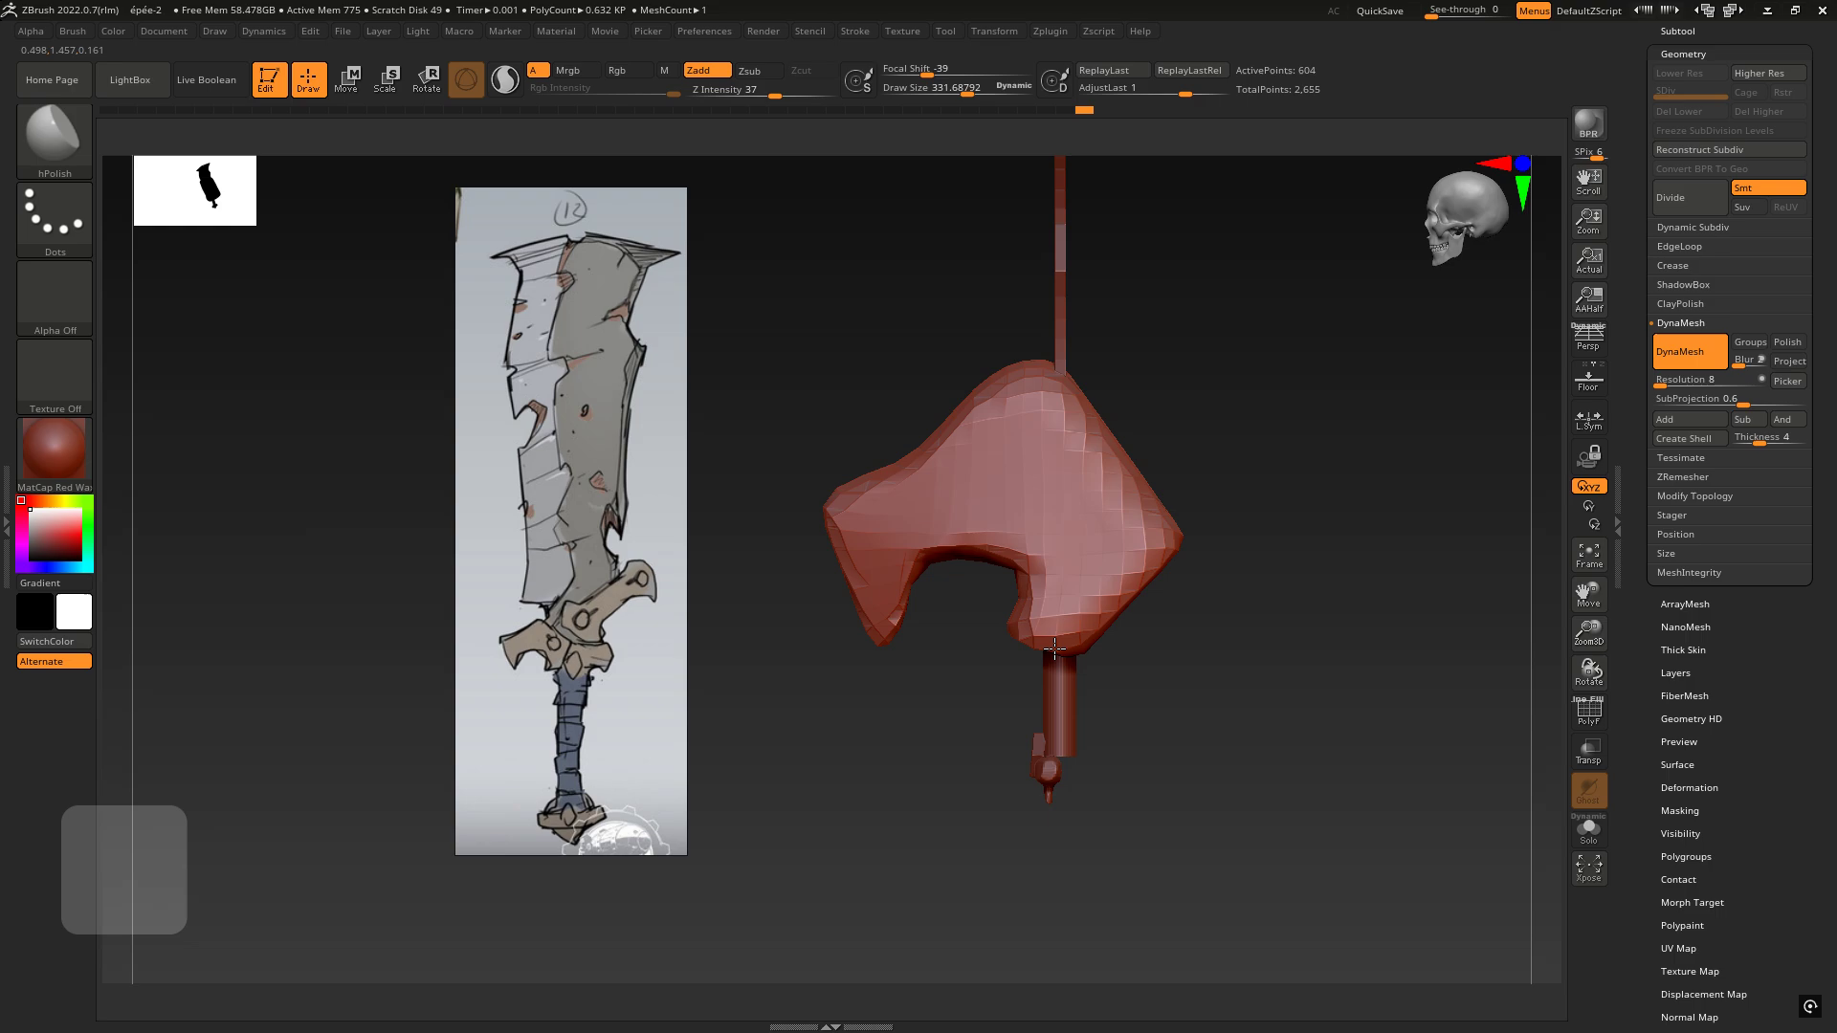
key(ctrl)
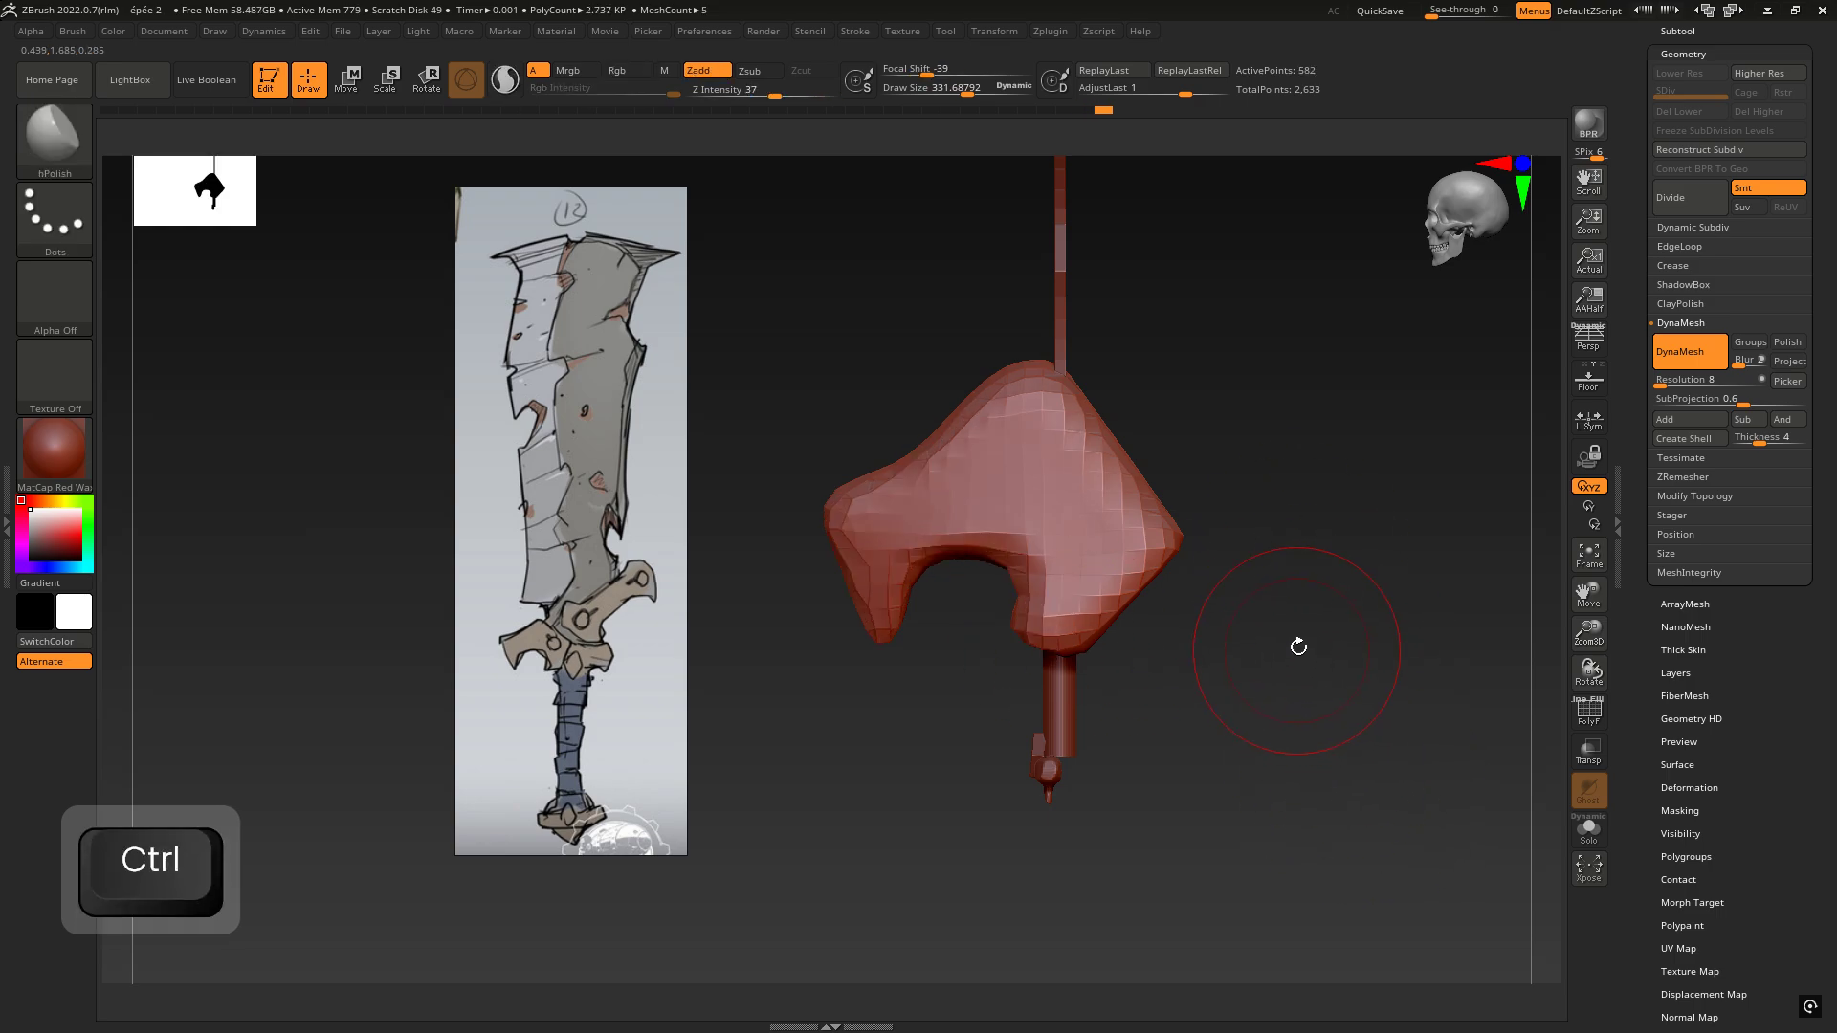
Step: Raise the arch's inner back corner with the Move brush at a draw size of about 199, and remesh the guard with DynaMesh
key(m)
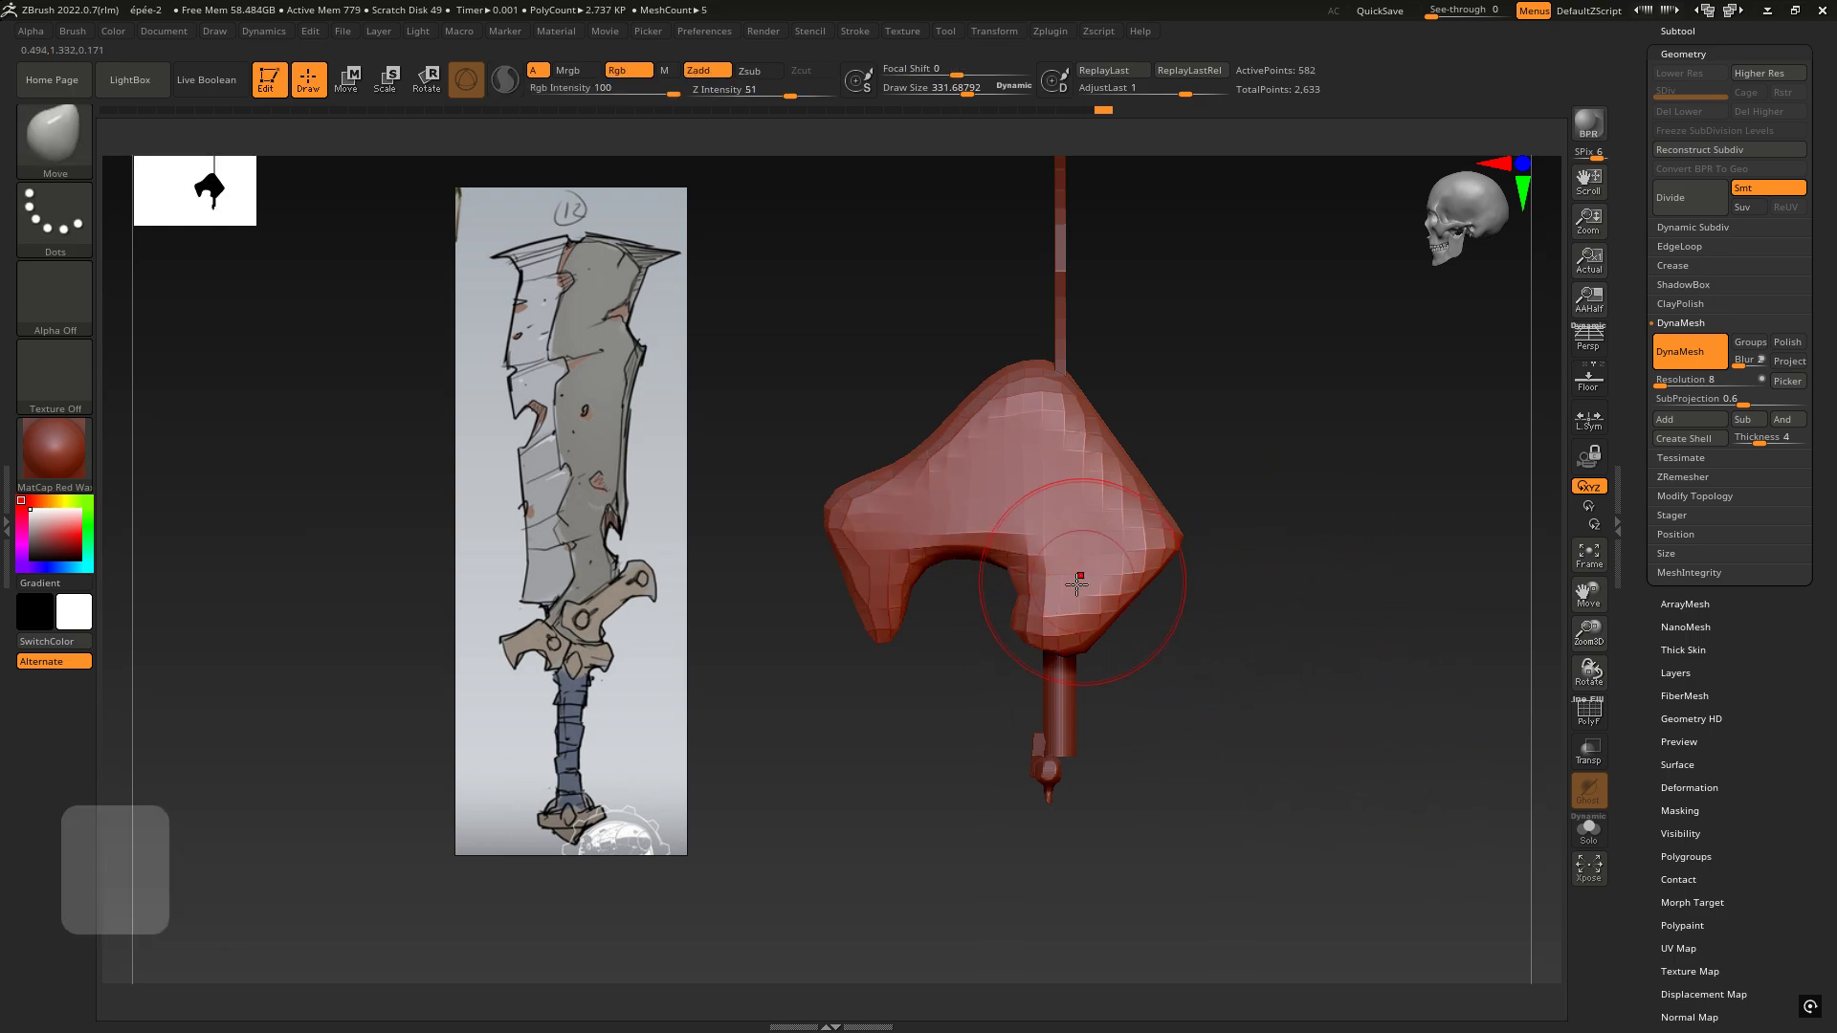
key(space)
drag(1036, 583, 1020, 573)
key(space)
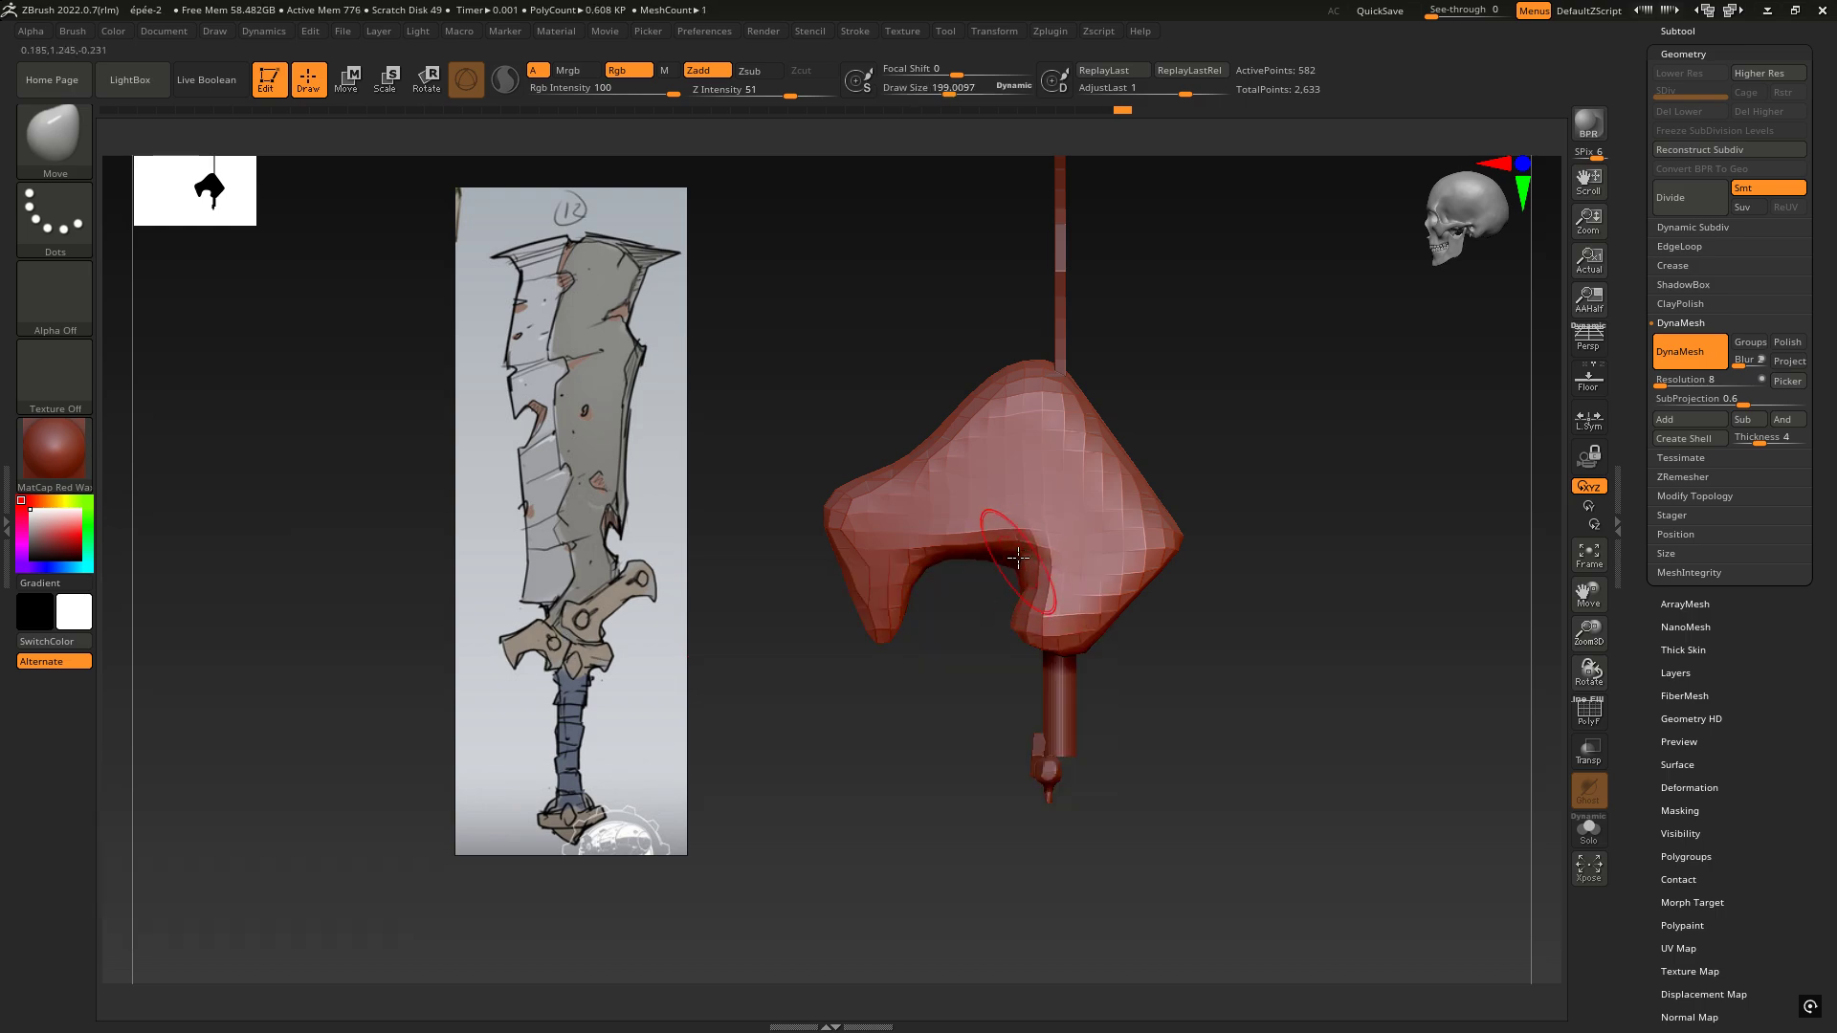
drag(998, 553, 1010, 537)
ctrl+drag(1295, 613, 1310, 724)
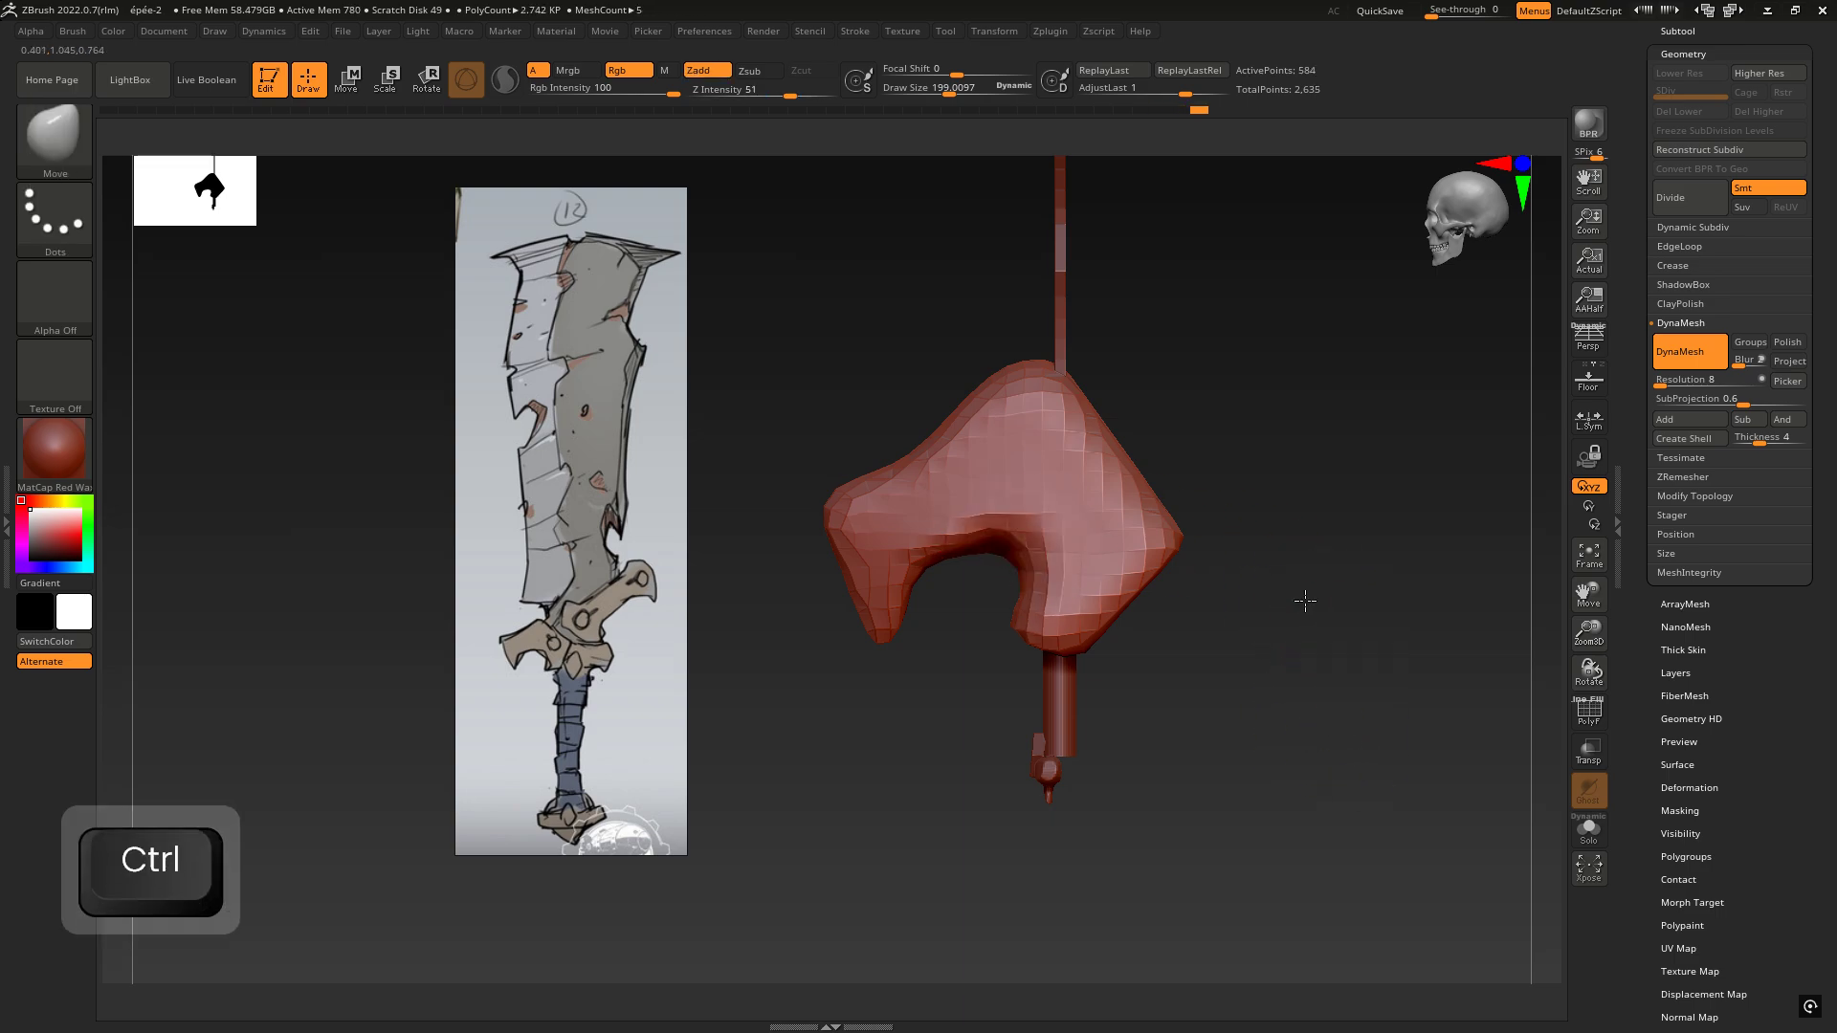
Step: Try to stretch the guard's upper back edge into a pointed spike with the Move brush, and undo it
drag(1303, 603, 1306, 476)
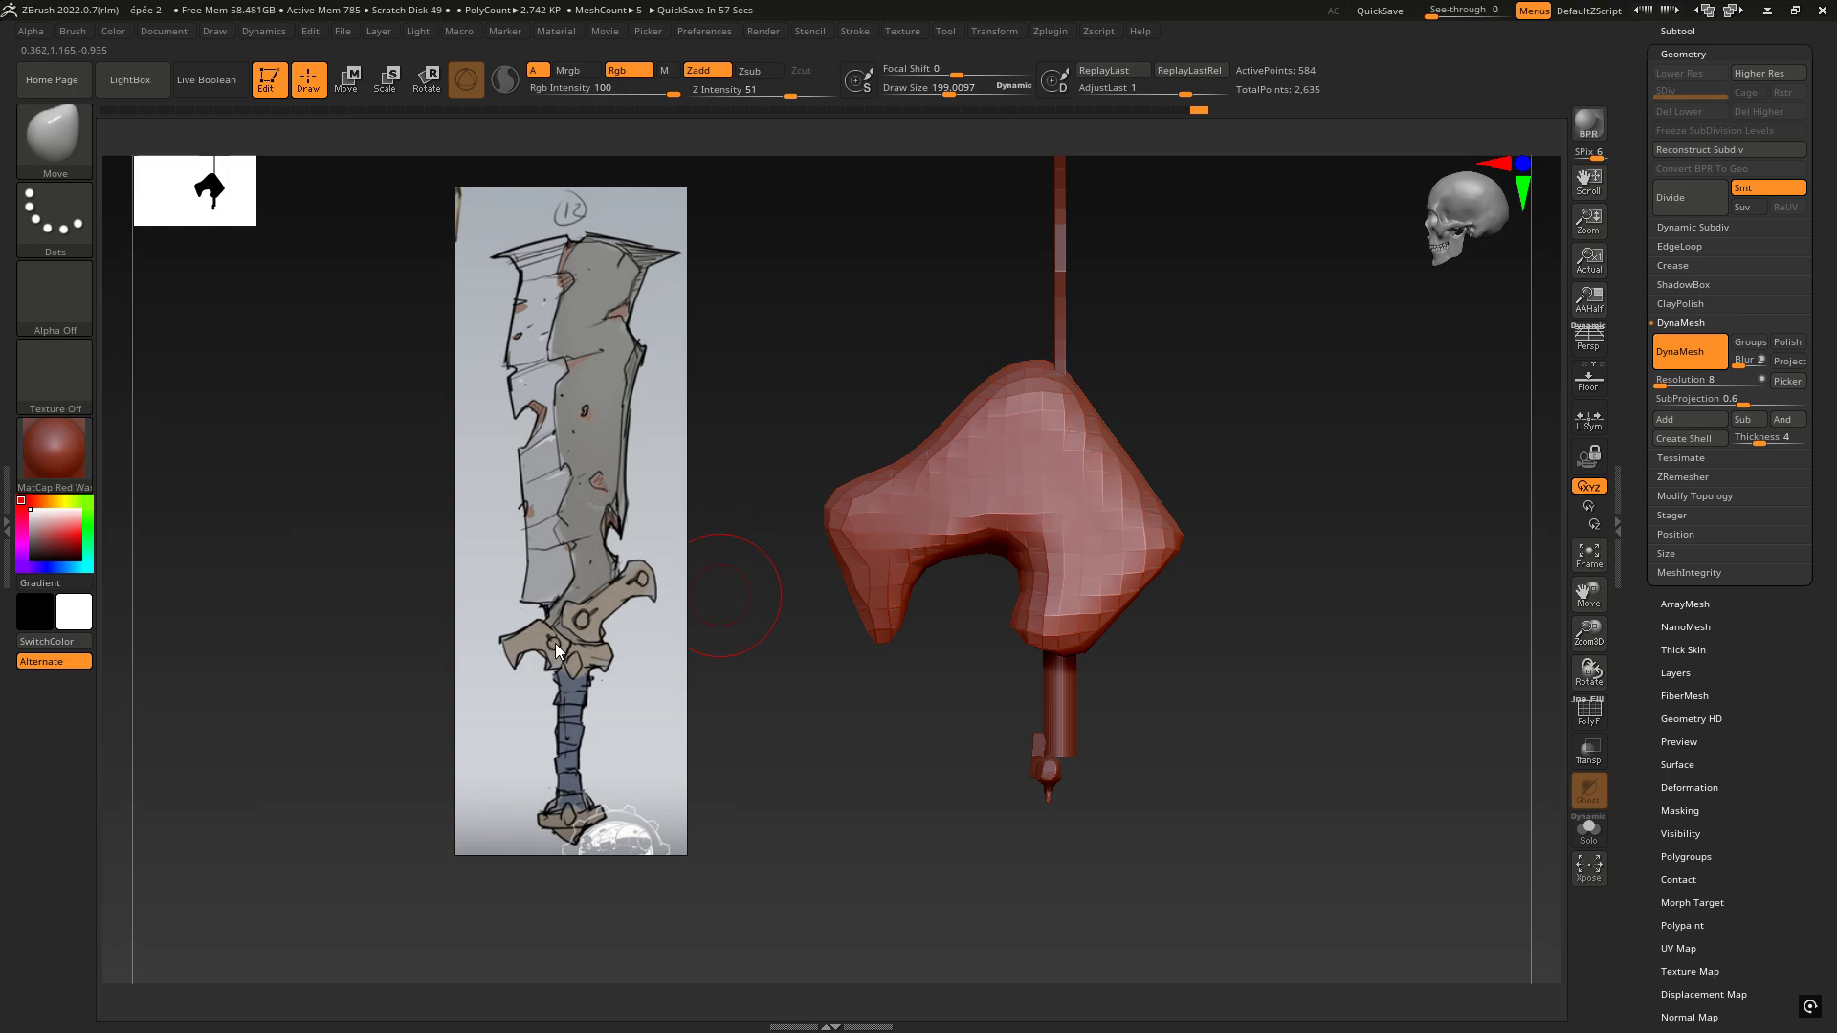
right_drag(1070, 470, 821, 645)
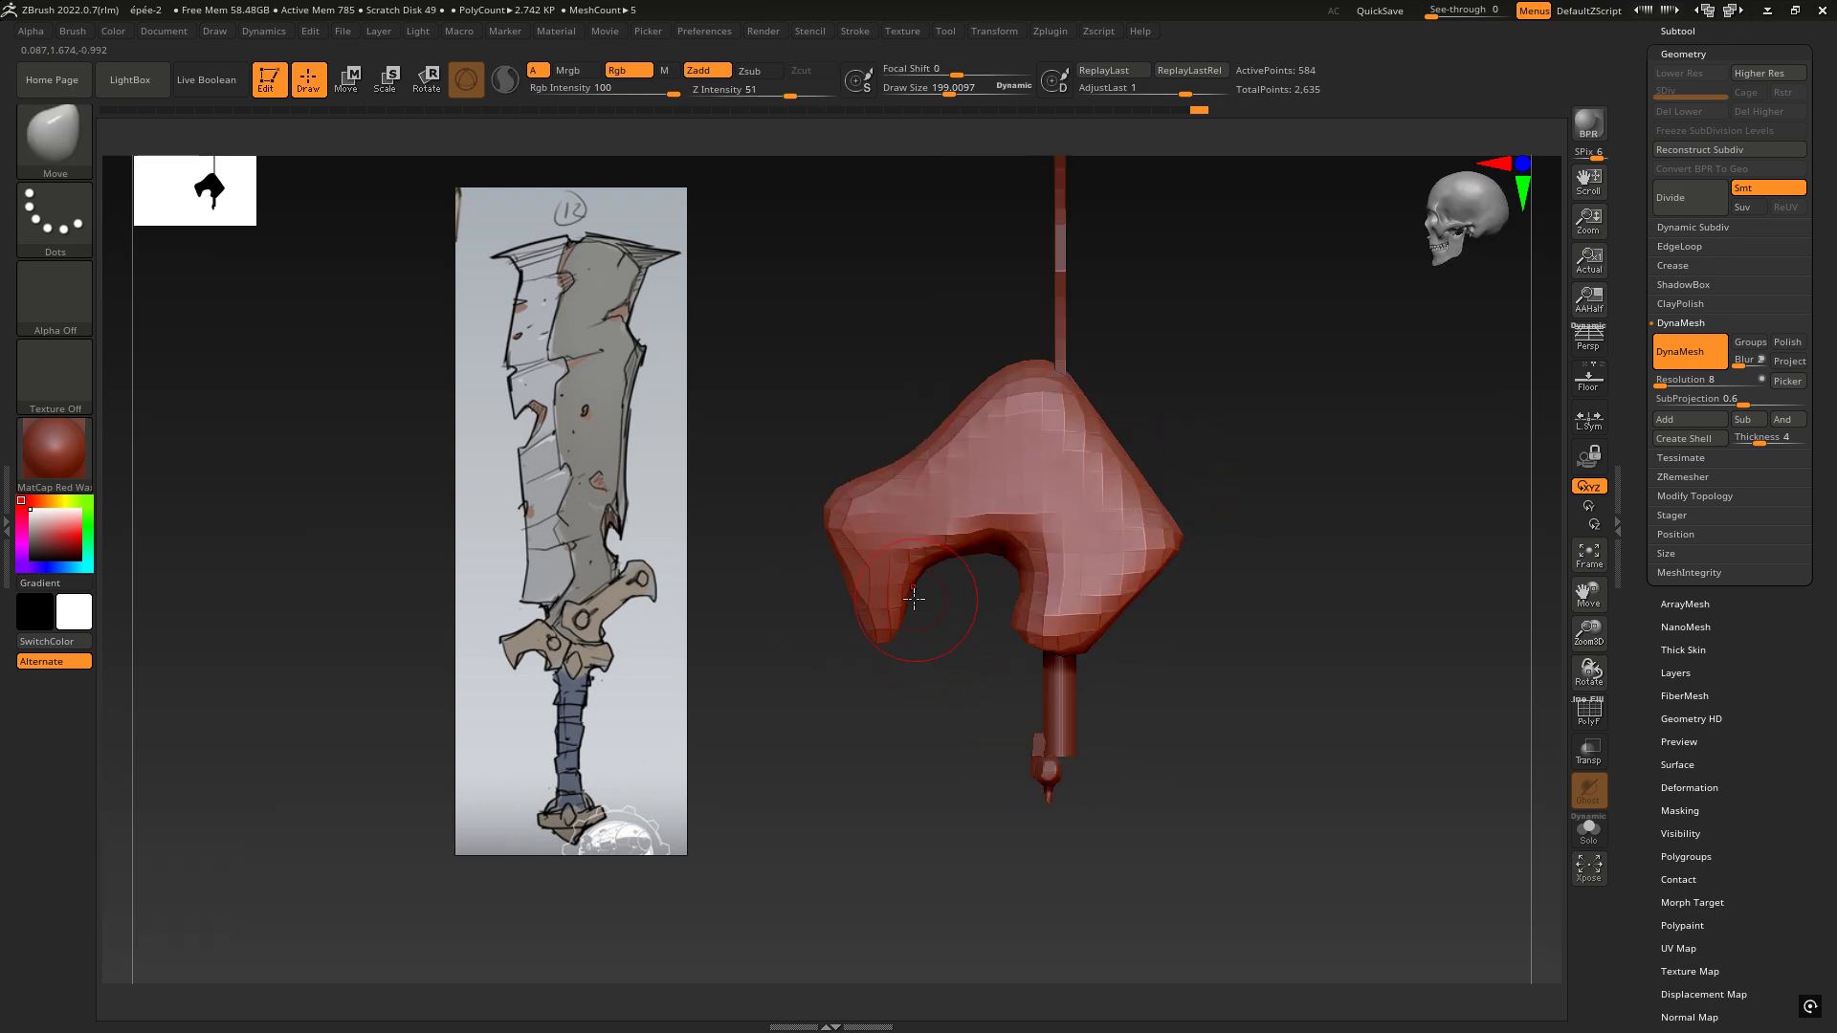
drag(1172, 468, 1258, 442)
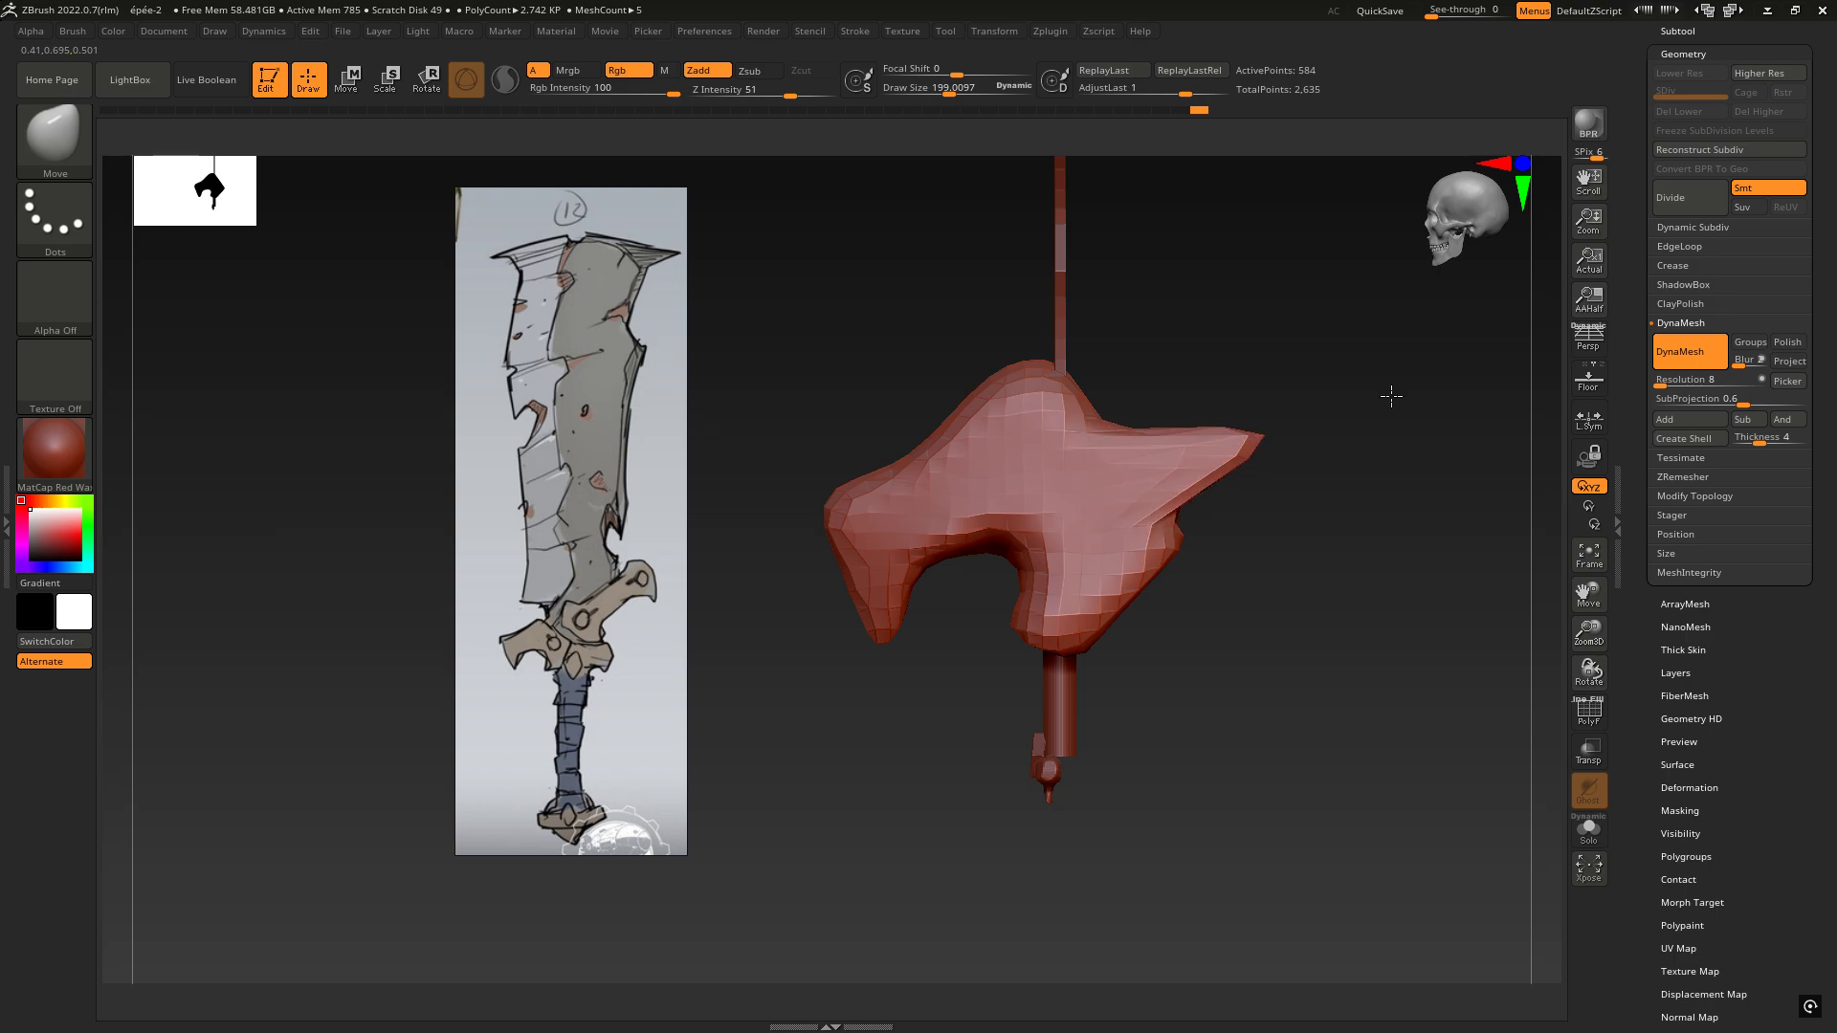
key(ctrl+z)
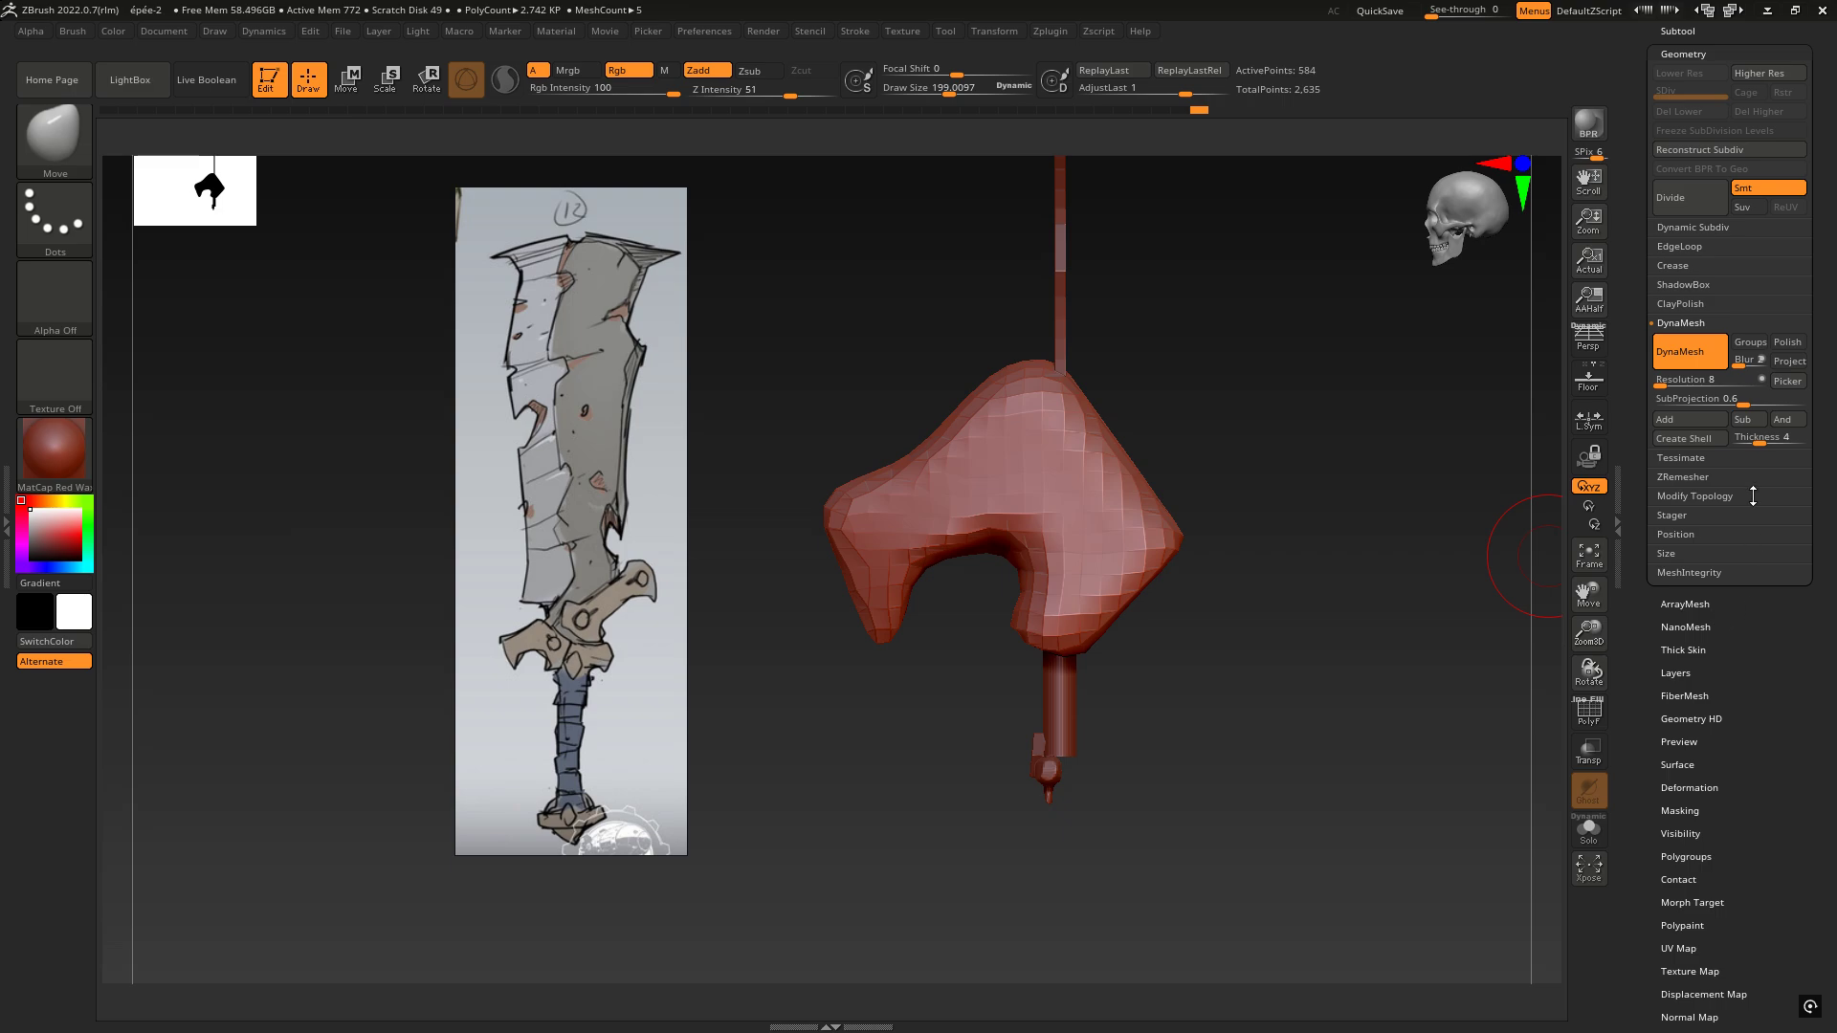
Step: Turn off DynaMesh on the guard, open the ZRemesher settings and show the mesh's wireframe
click(1690, 350)
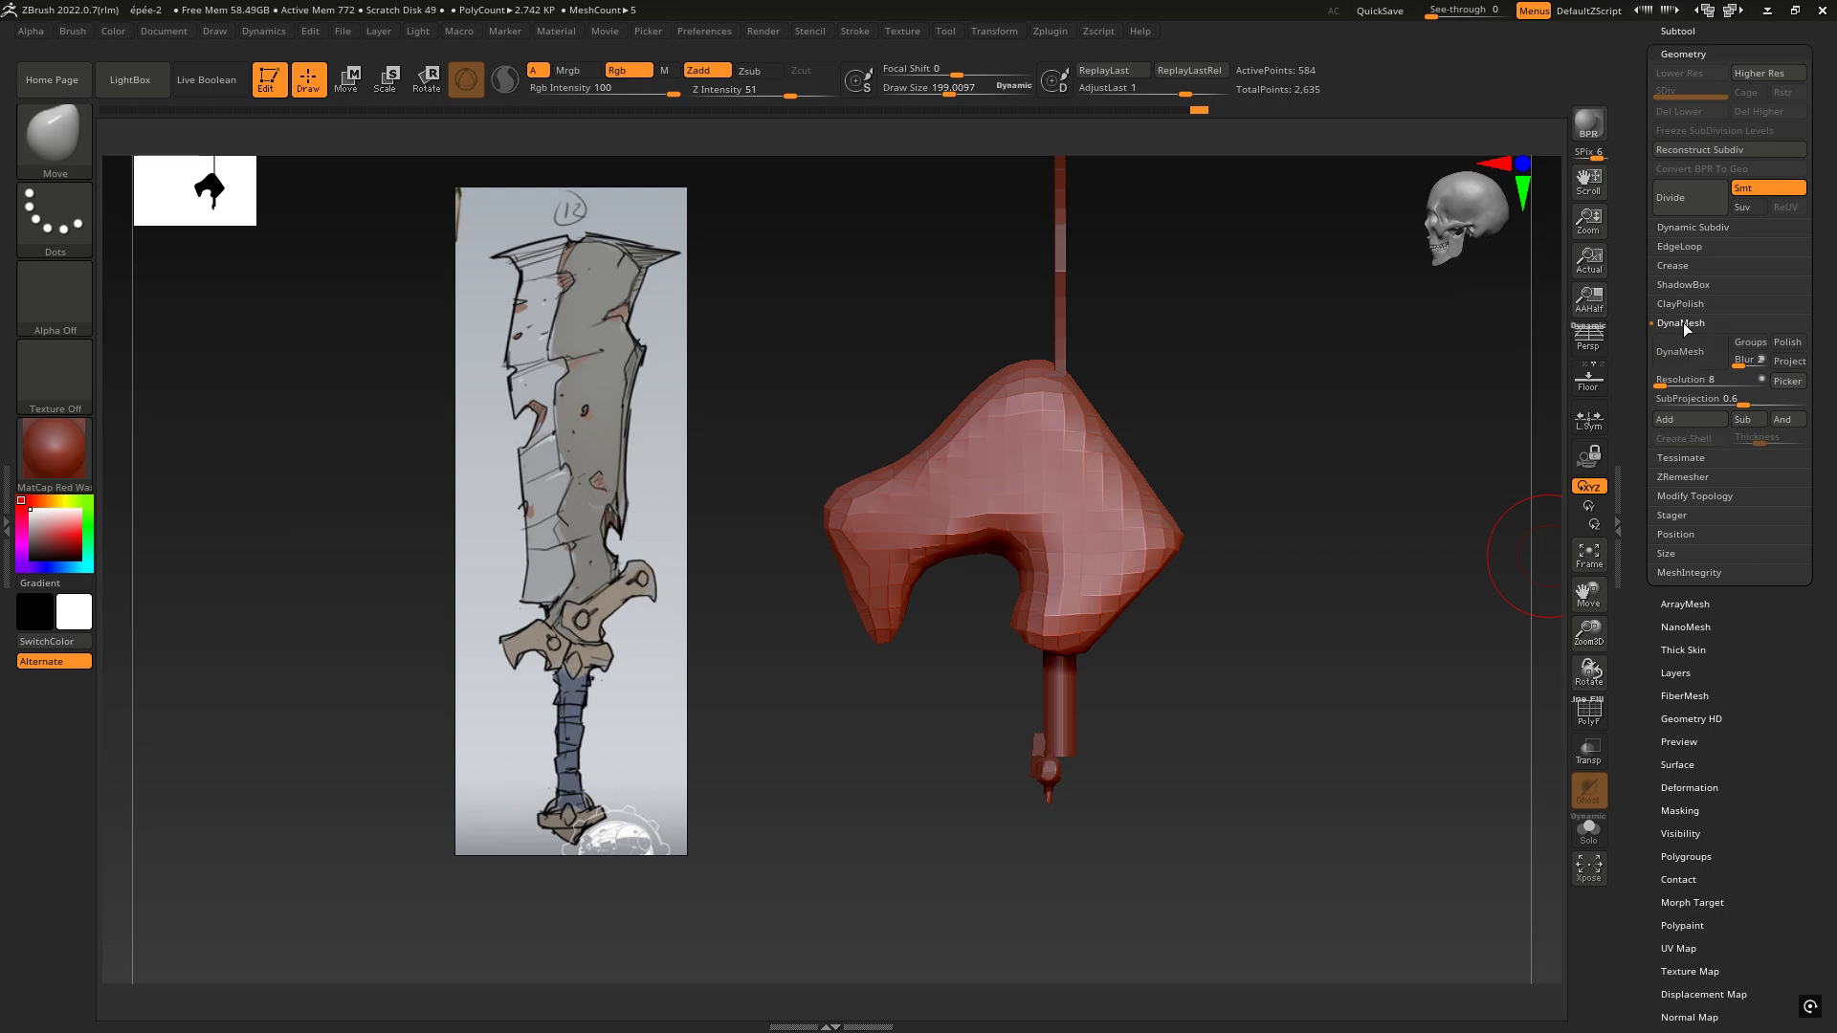
click(1684, 323)
click(1686, 361)
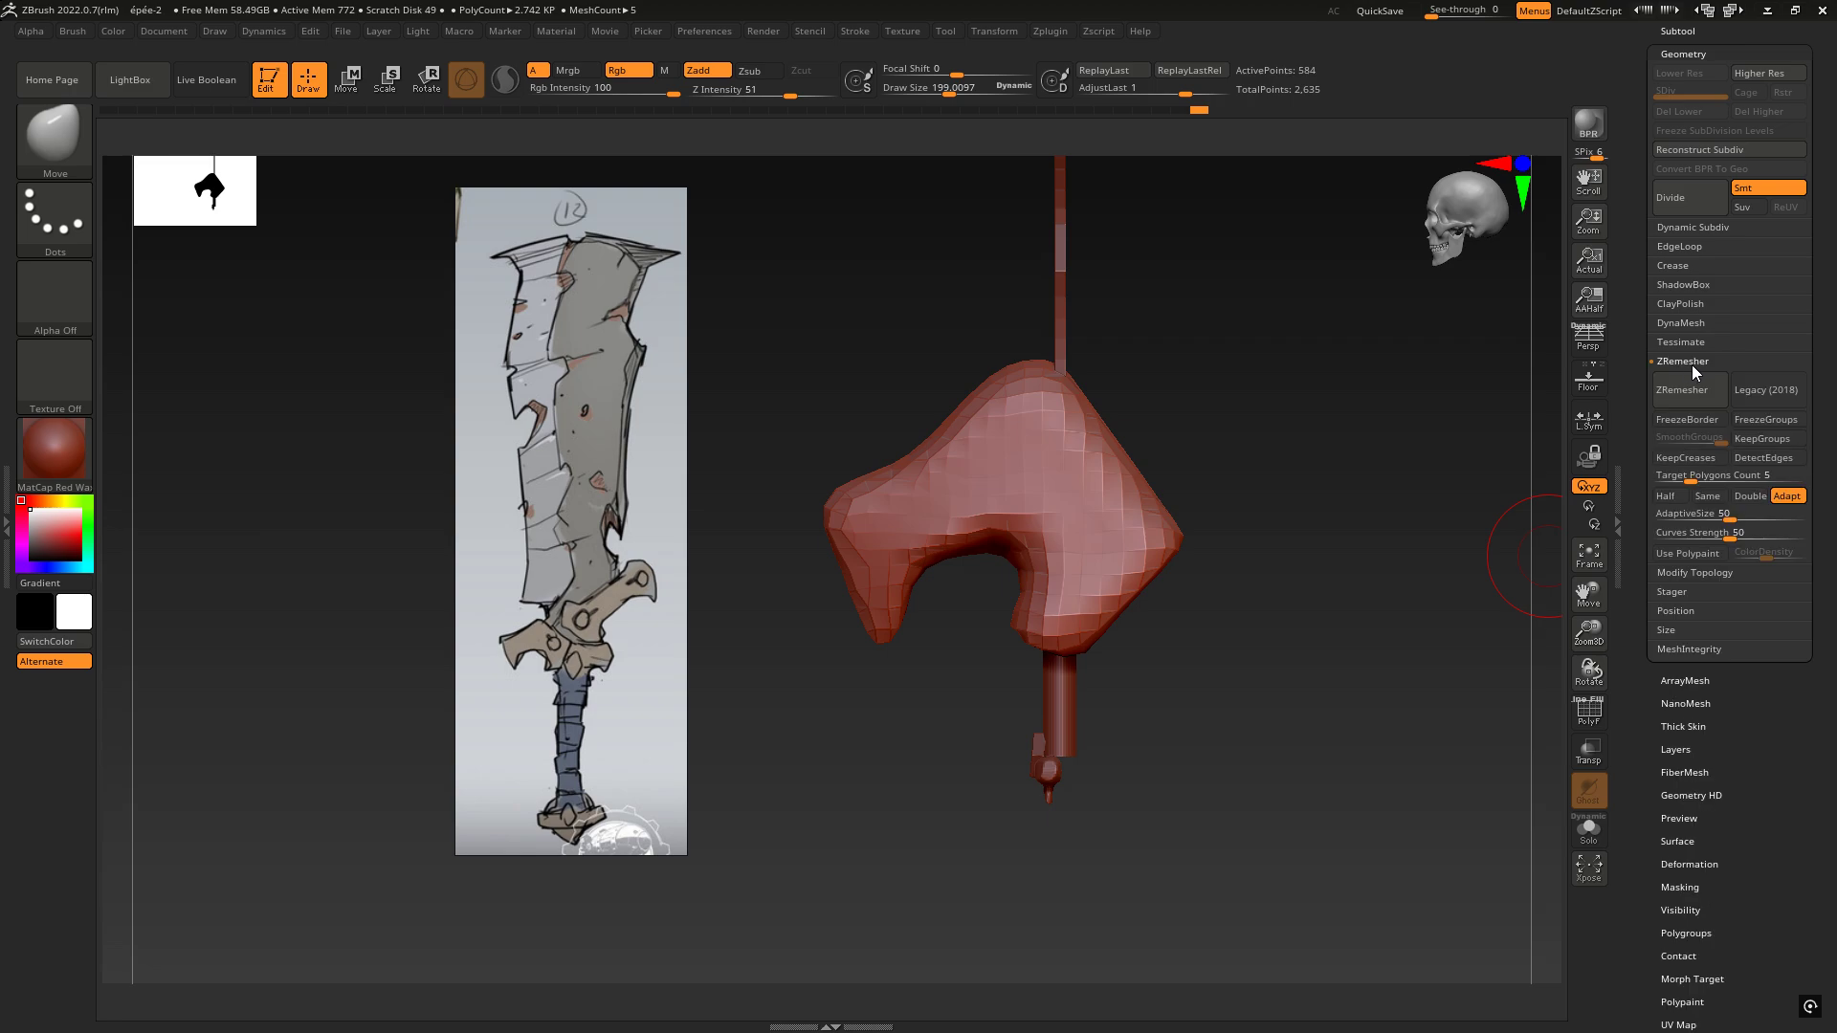
click(1588, 711)
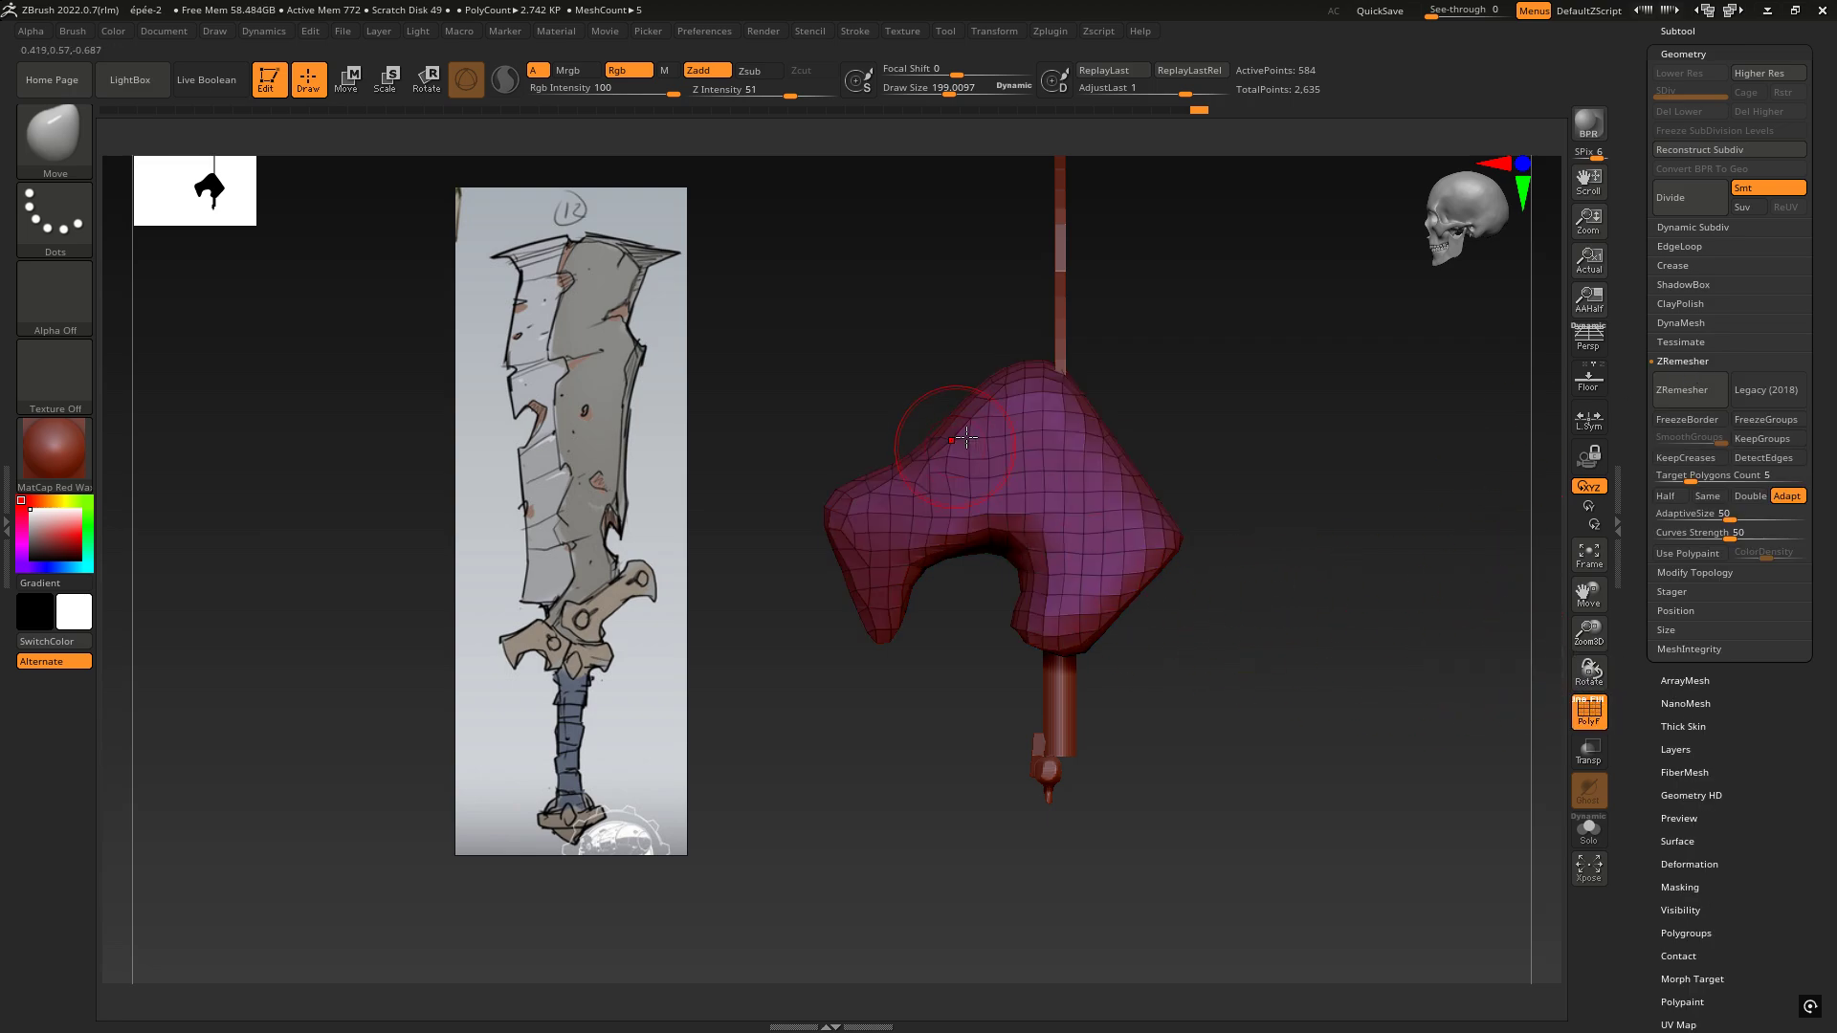
right_drag(966, 437, 1242, 488)
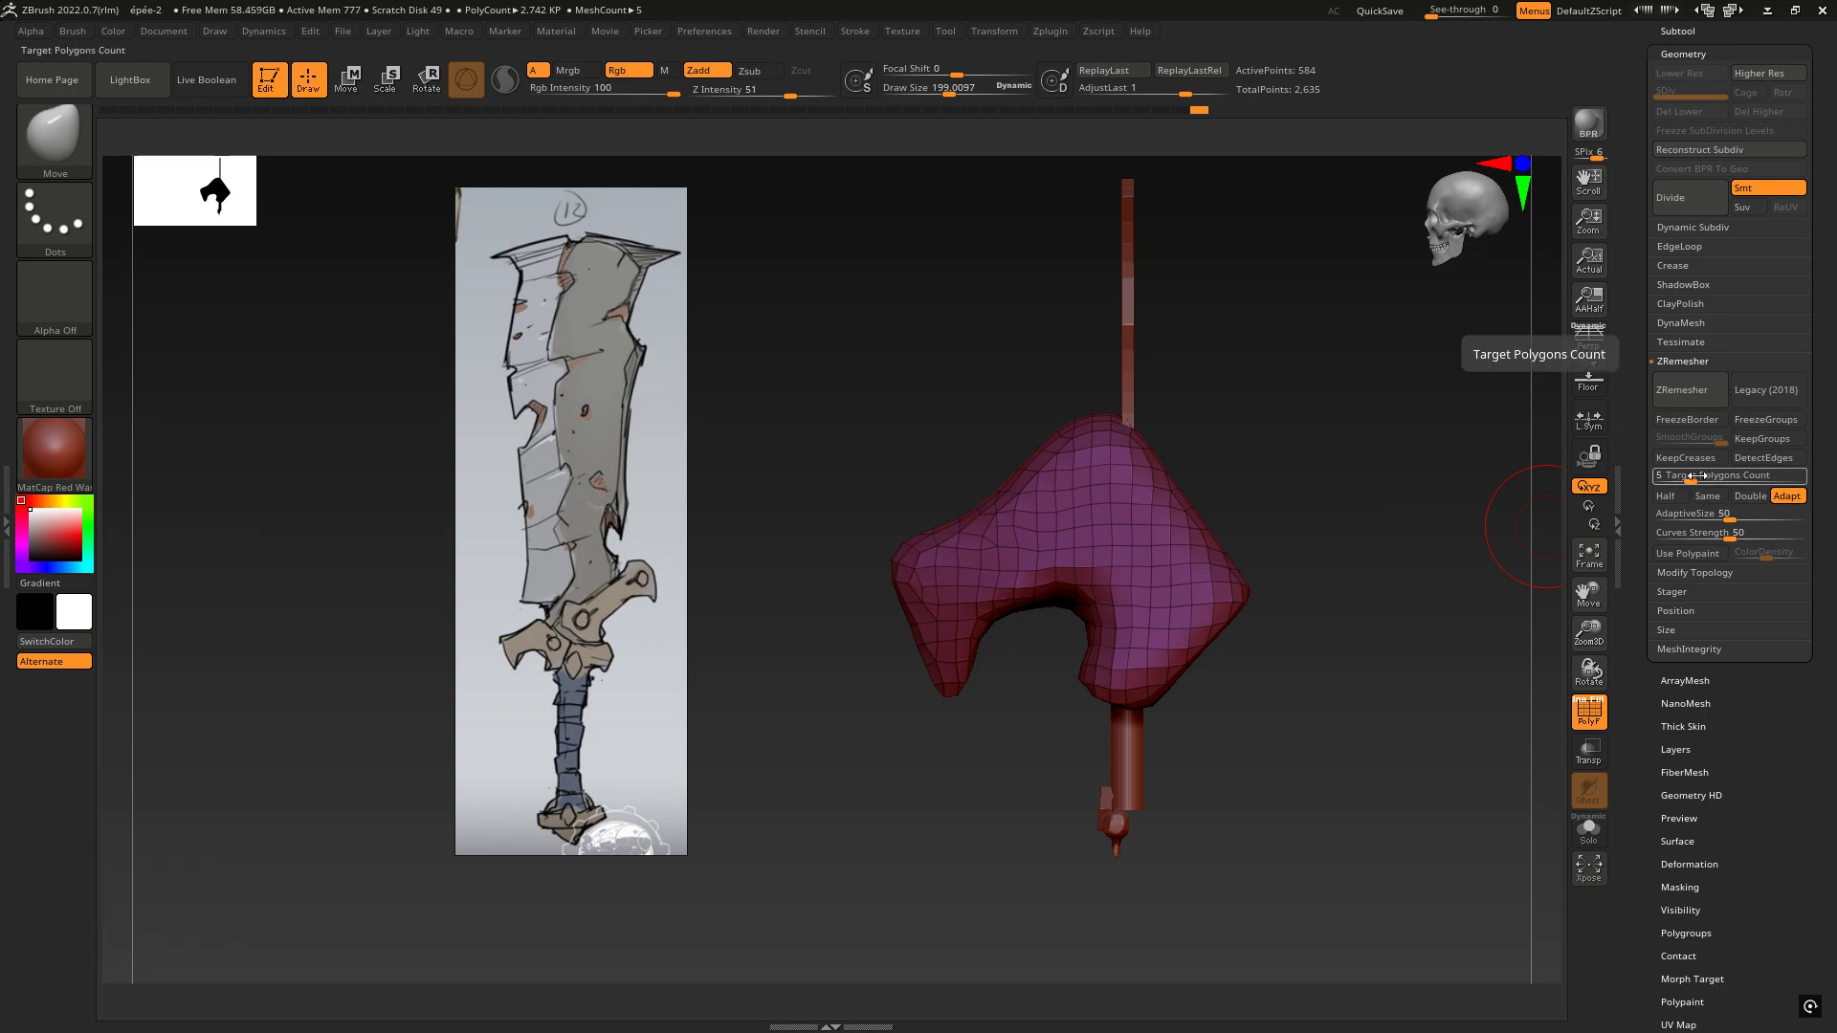
Step: Remesh the guard with ZRemesher at a target polygons count of about 0.33
drag(1692, 482, 1688, 482)
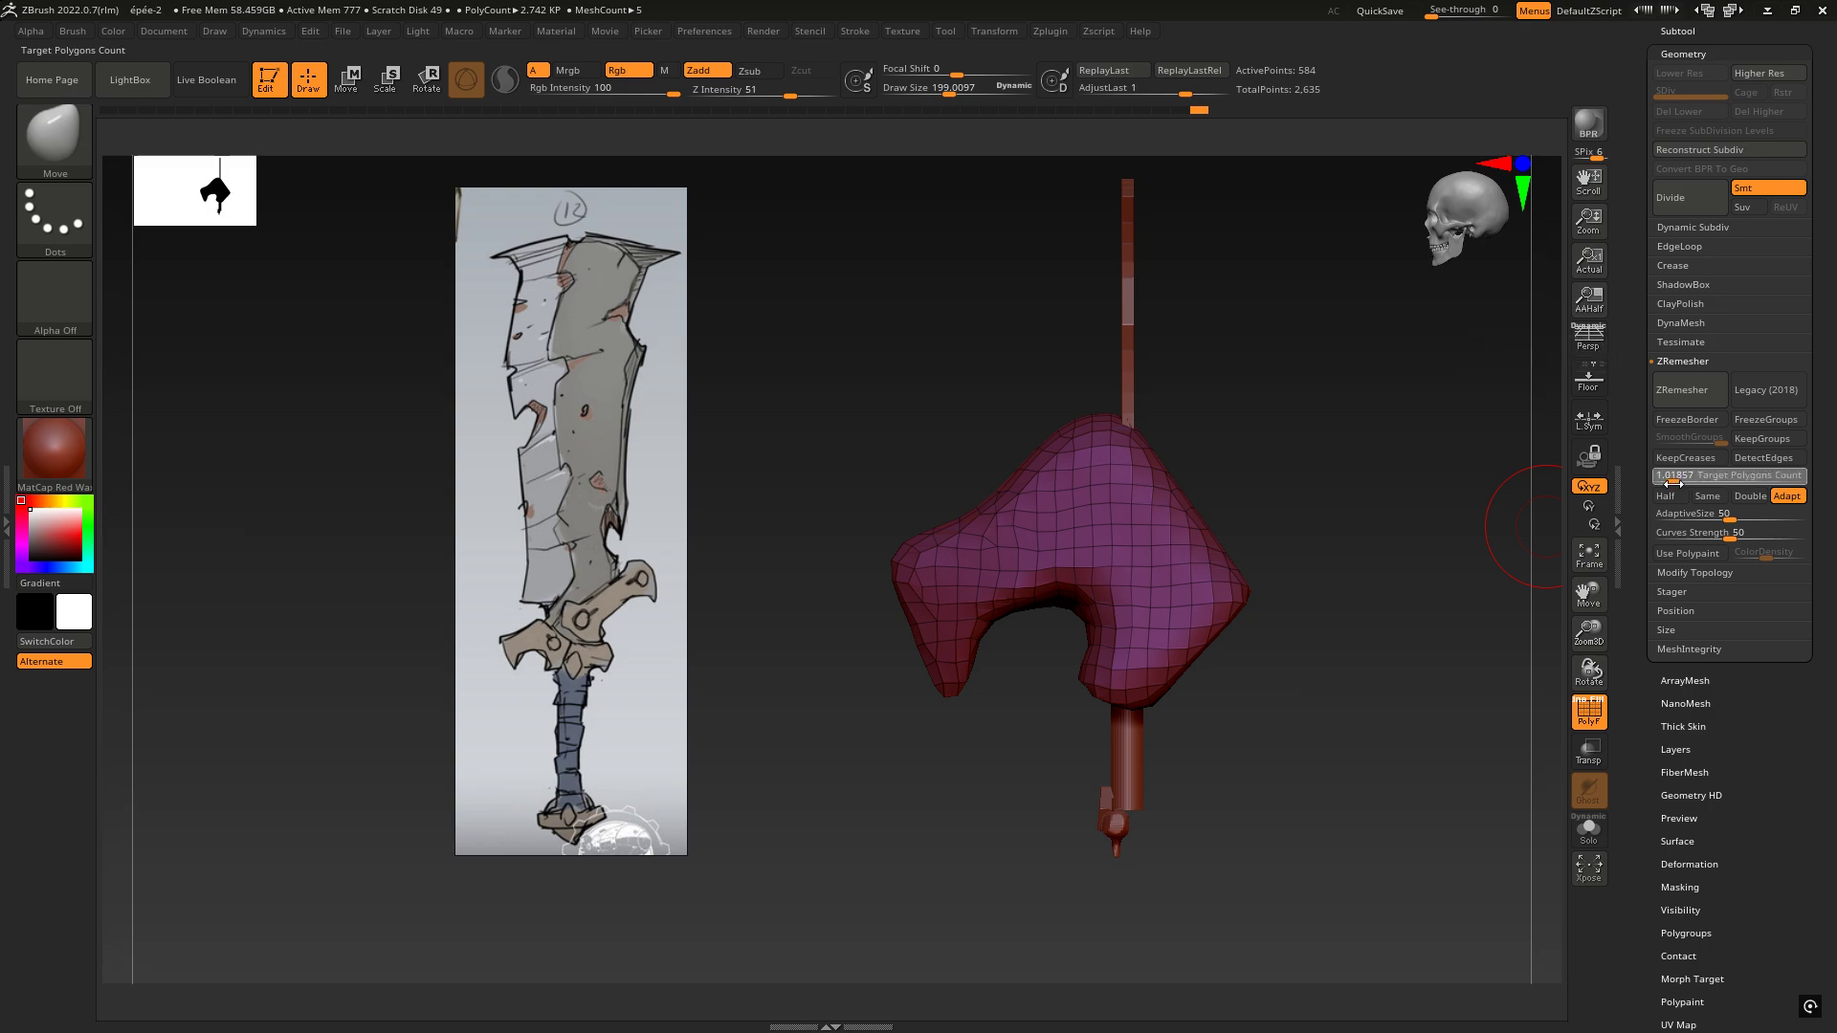
key(ctrl)
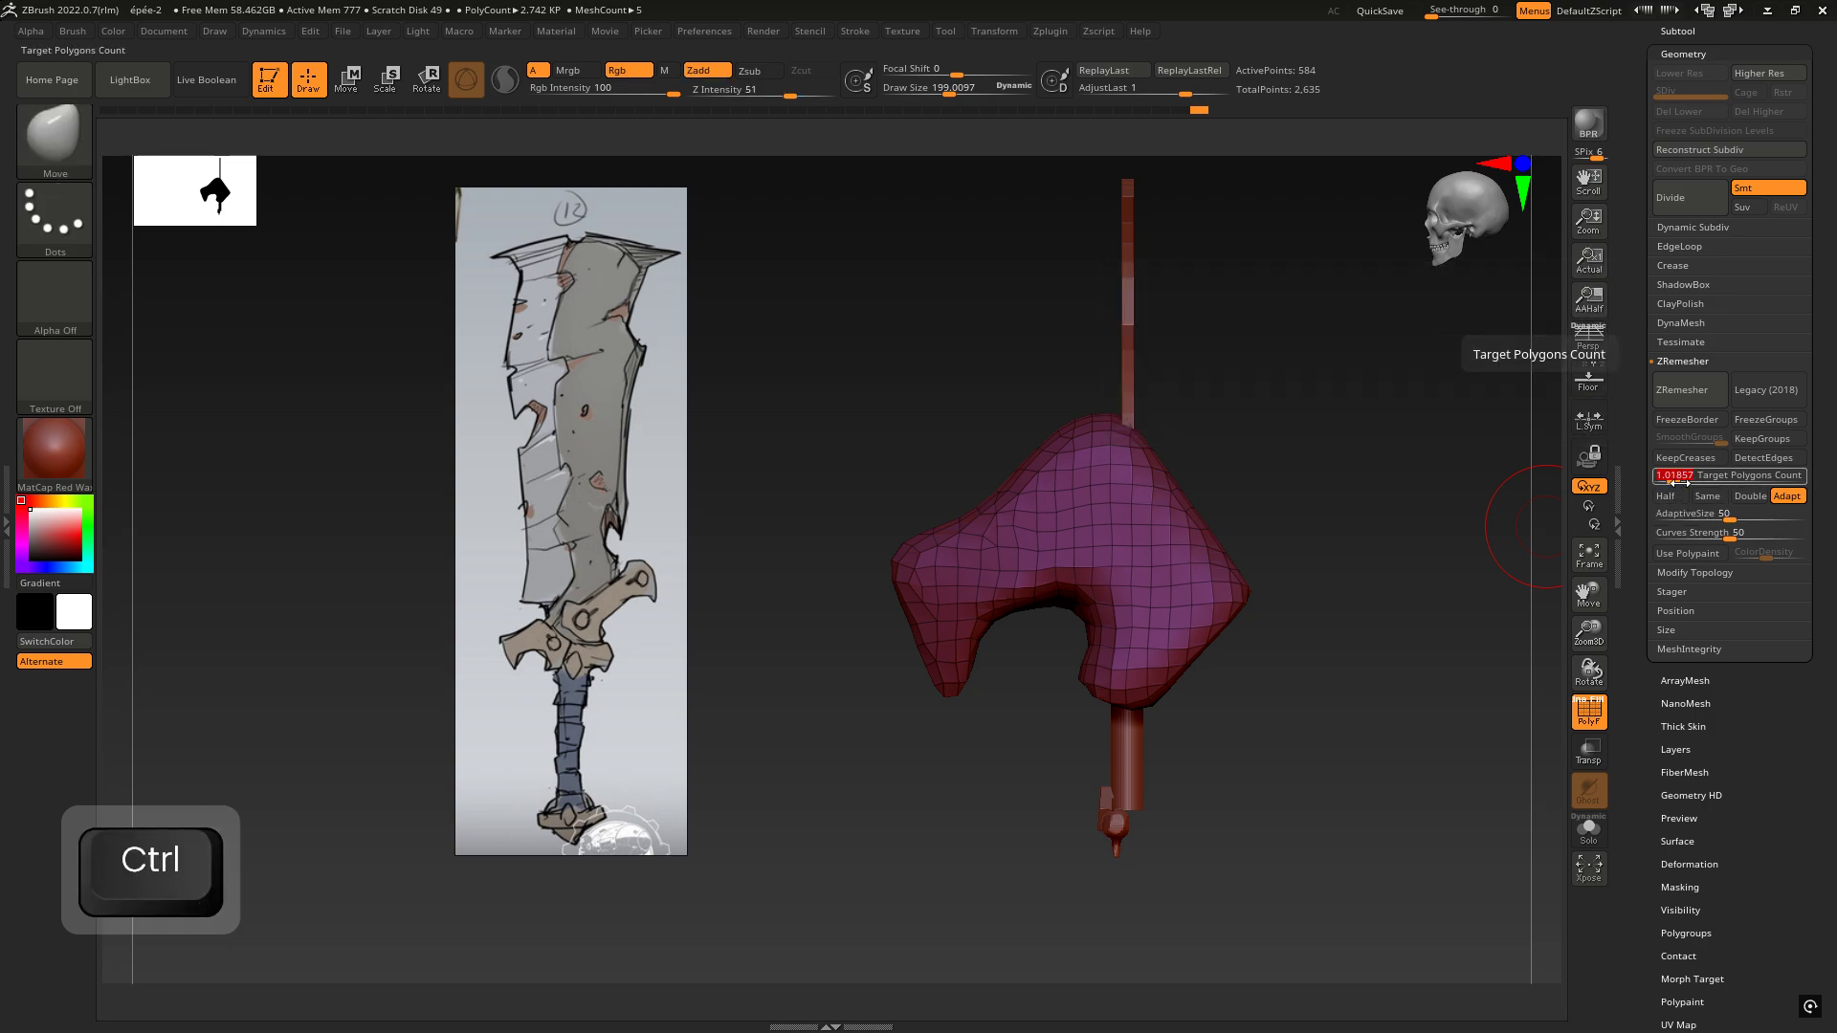
drag(1681, 481, 1666, 481)
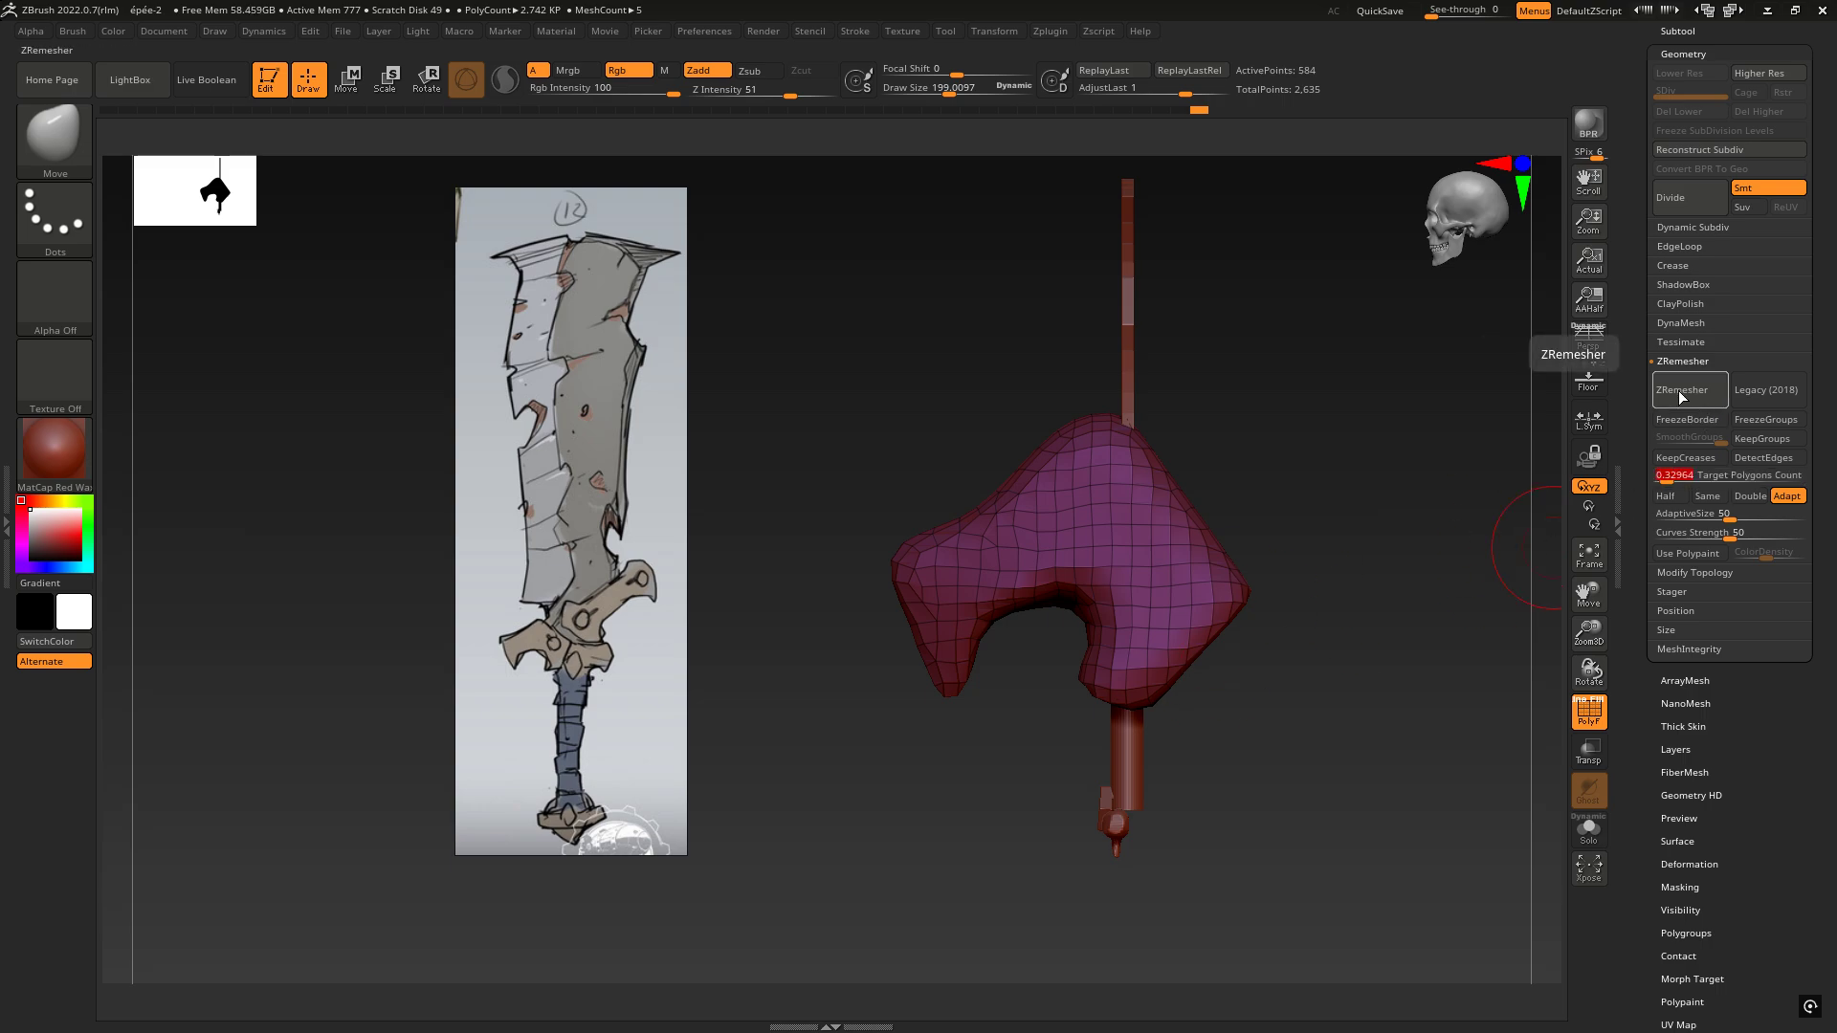
click(1681, 392)
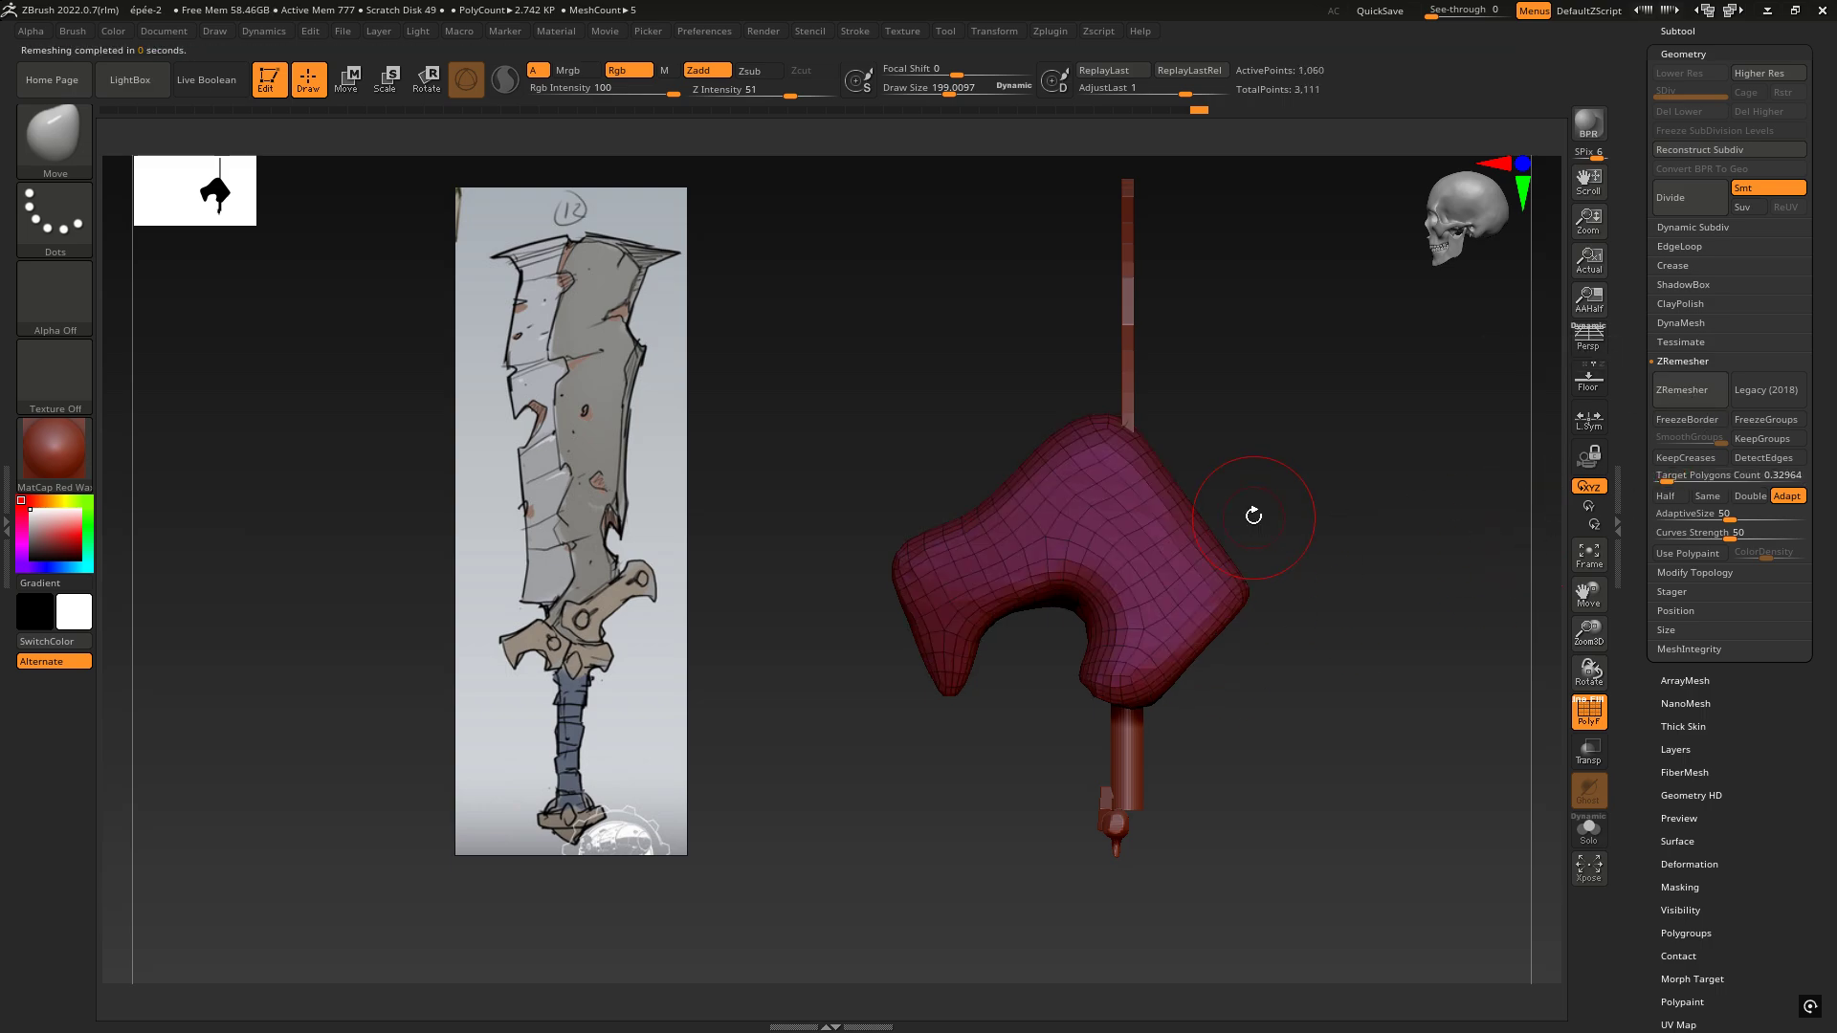
Step: Hide the guard's wireframe and subdivide the mesh up to subdivision level 3
drag(1295, 471, 1433, 461)
drag(1374, 468, 1324, 409)
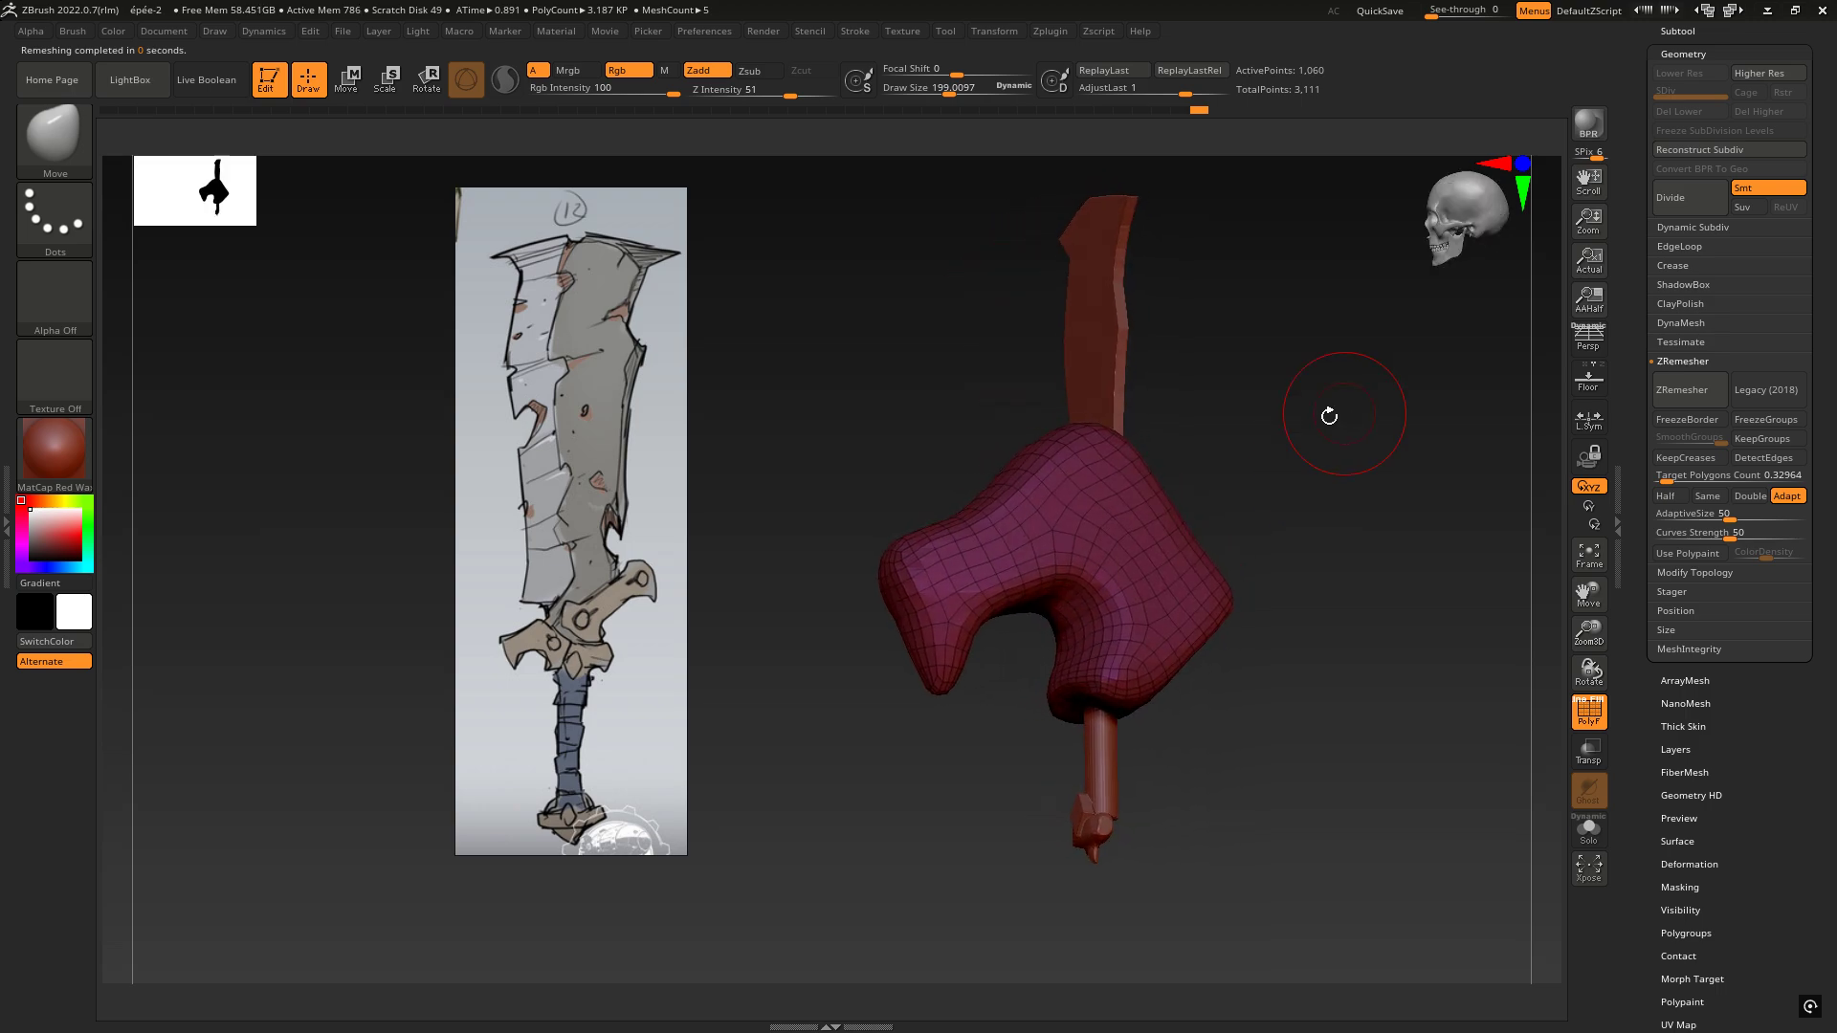
mouse_move(1072, 483)
right_down()
mouse_move(1214, 459)
mouse_move(1243, 427)
mouse_move(1198, 536)
mouse_move(1234, 529)
mouse_move(1173, 574)
mouse_move(1186, 561)
right_up()
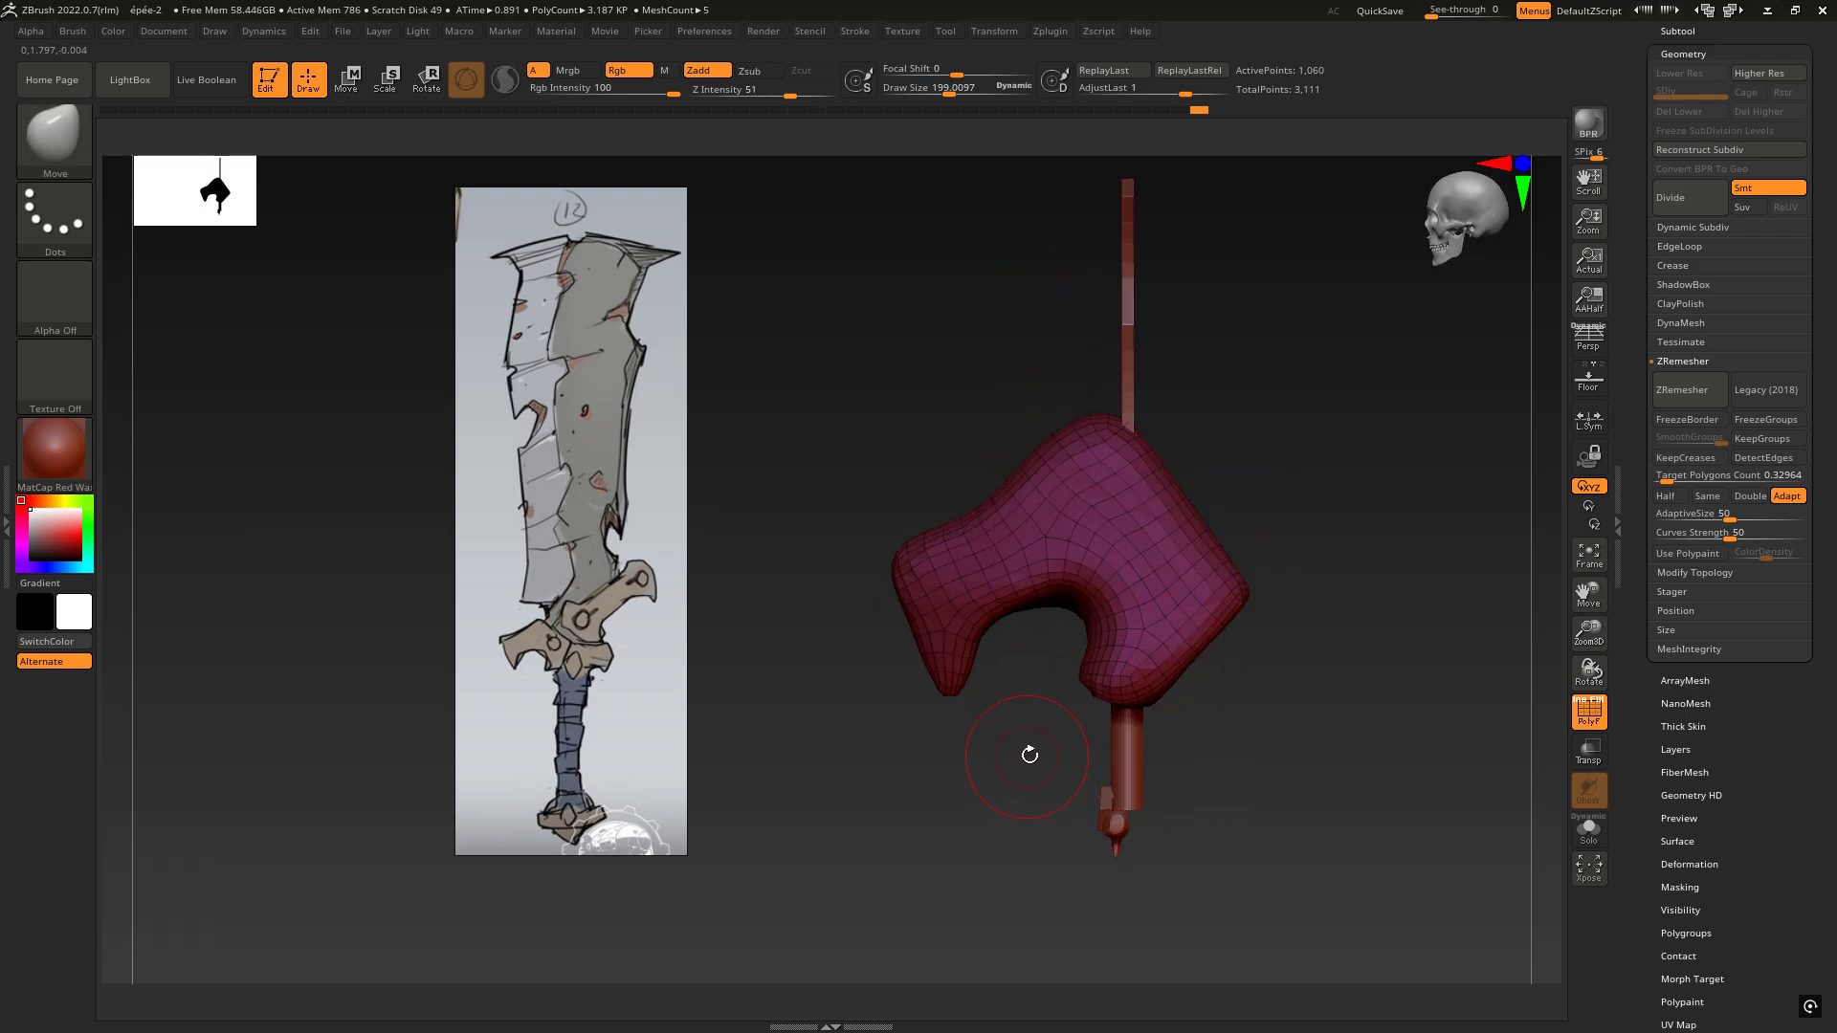
right_drag(1089, 706, 1108, 647)
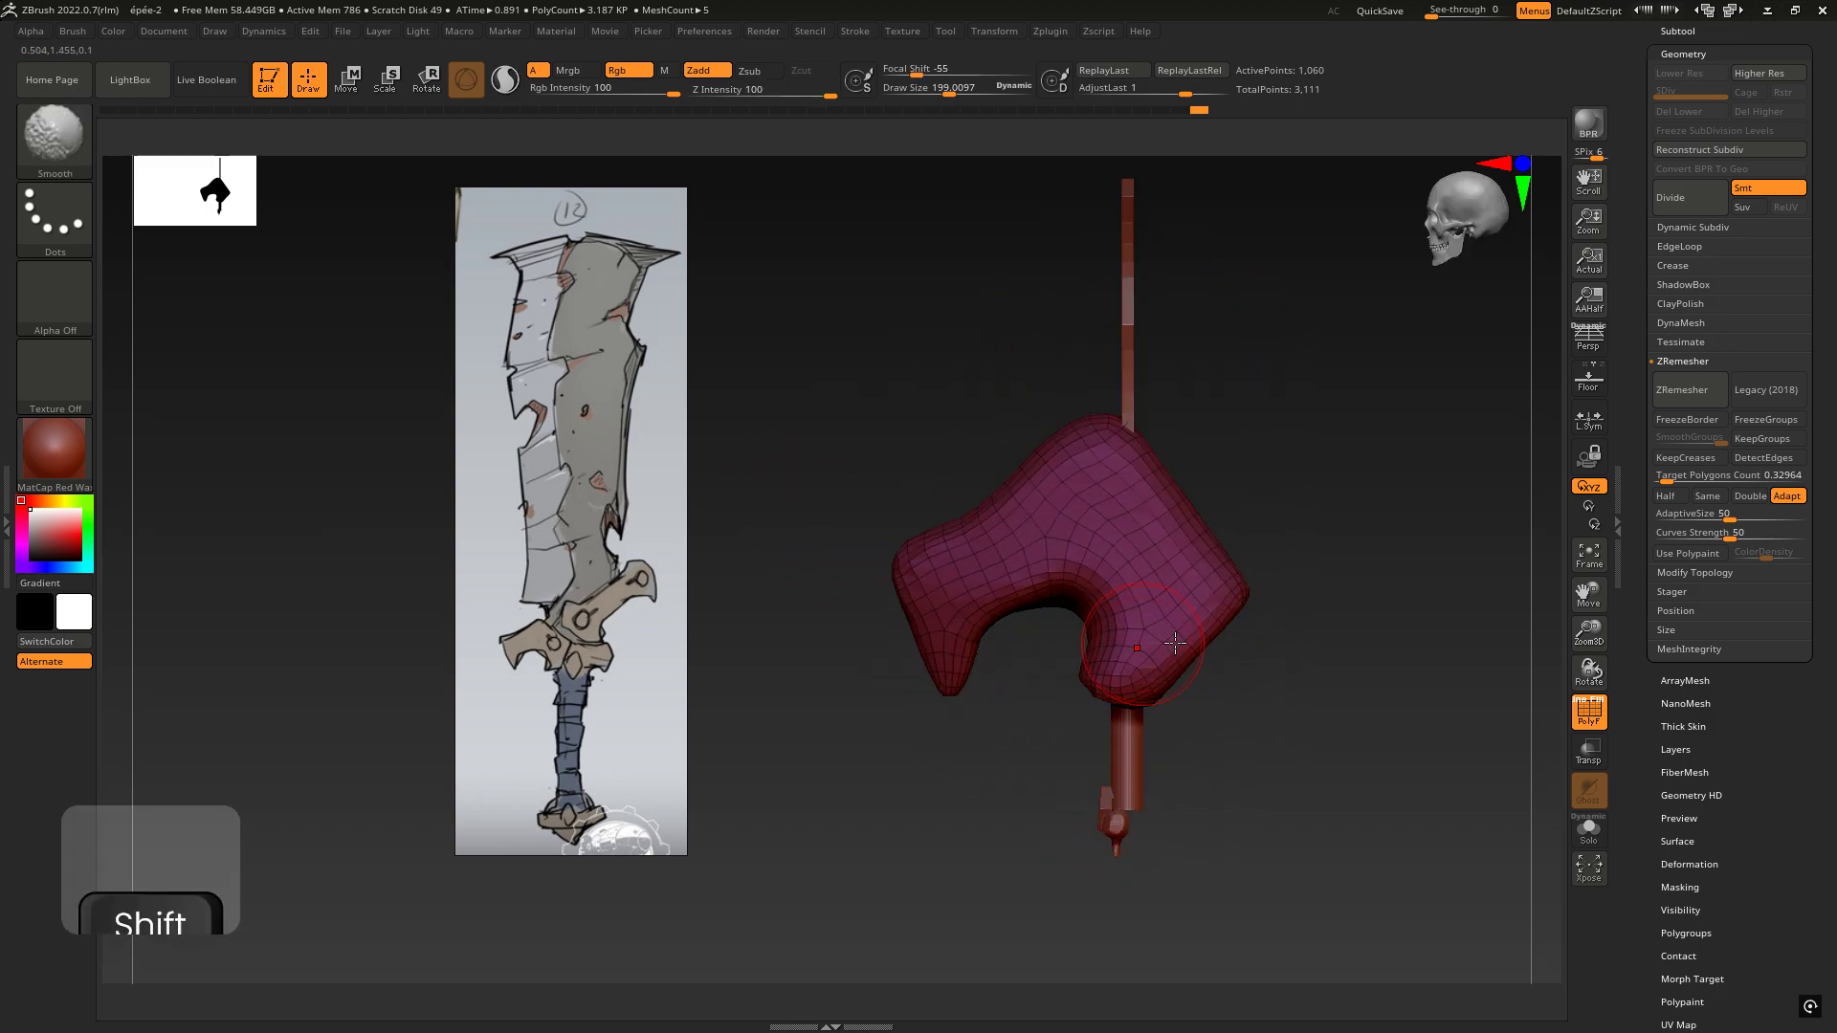
click(1589, 716)
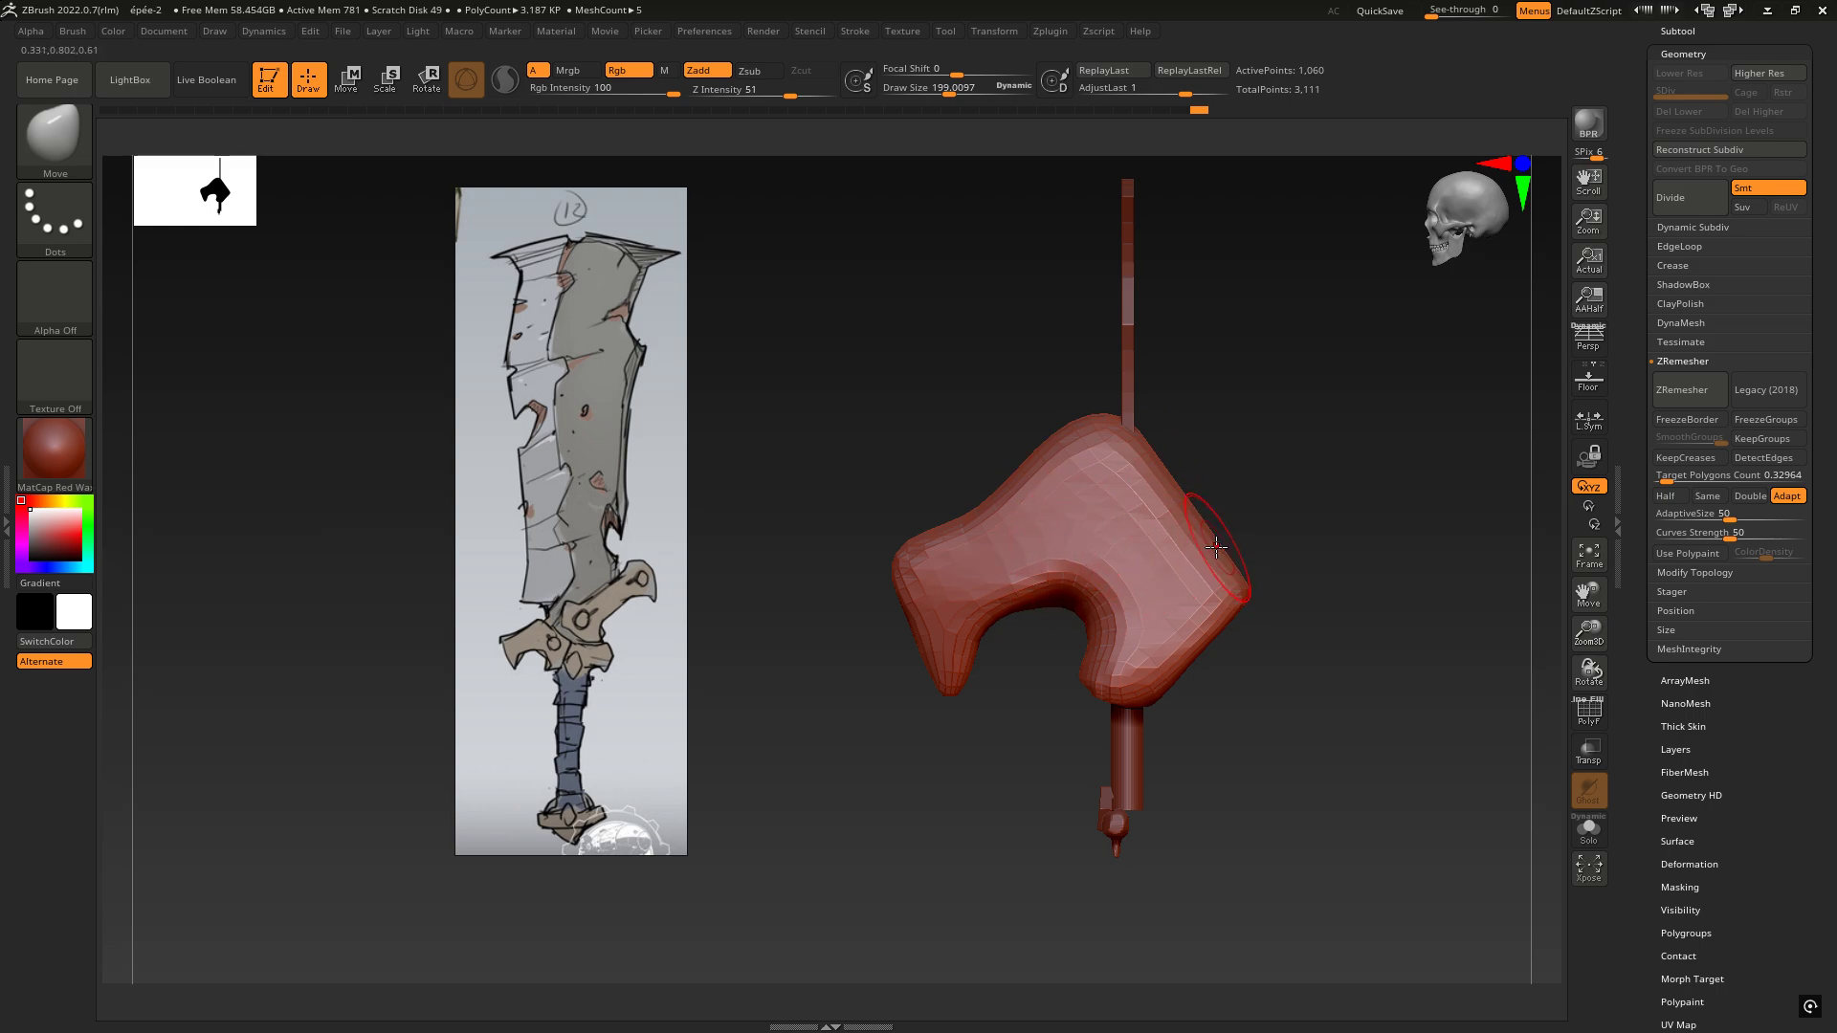
key(ctrl+d)
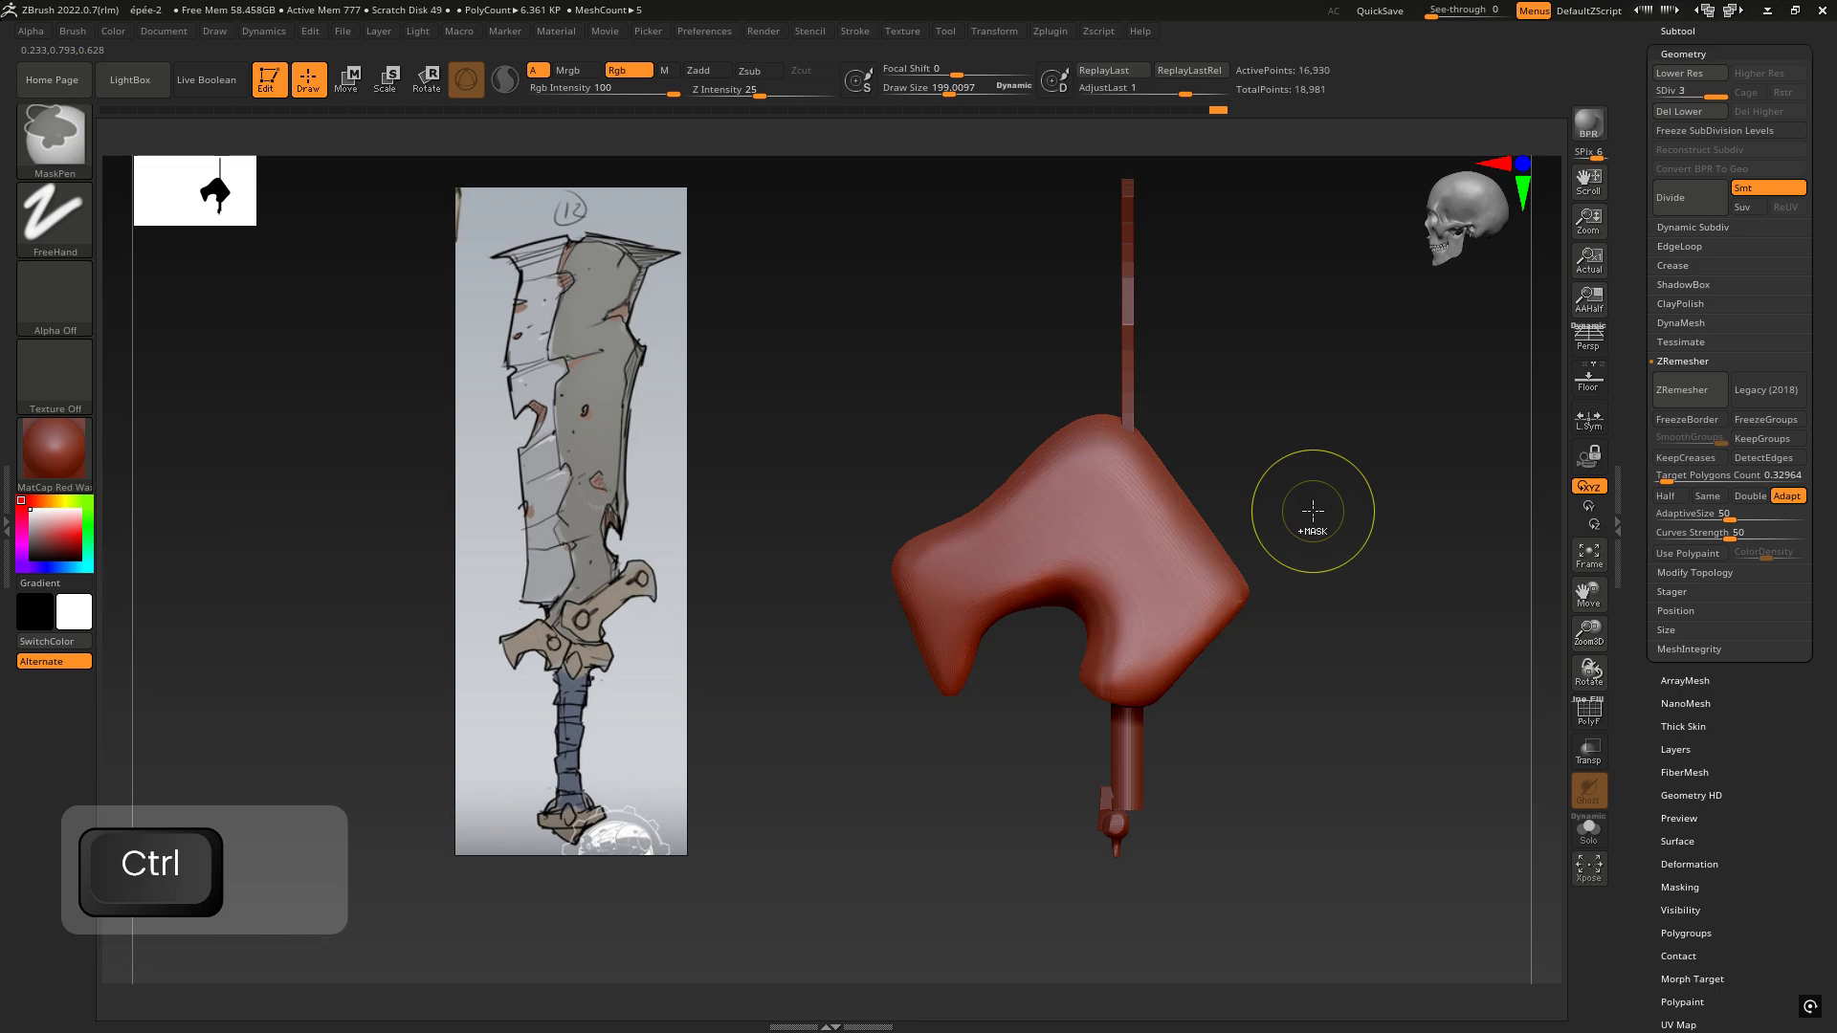
key(ctrl+d)
Step: Choose the hPolish brush with a draw size of about 348, and shift the reference drawing farther from the model
right_drag(1119, 525, 1048, 536)
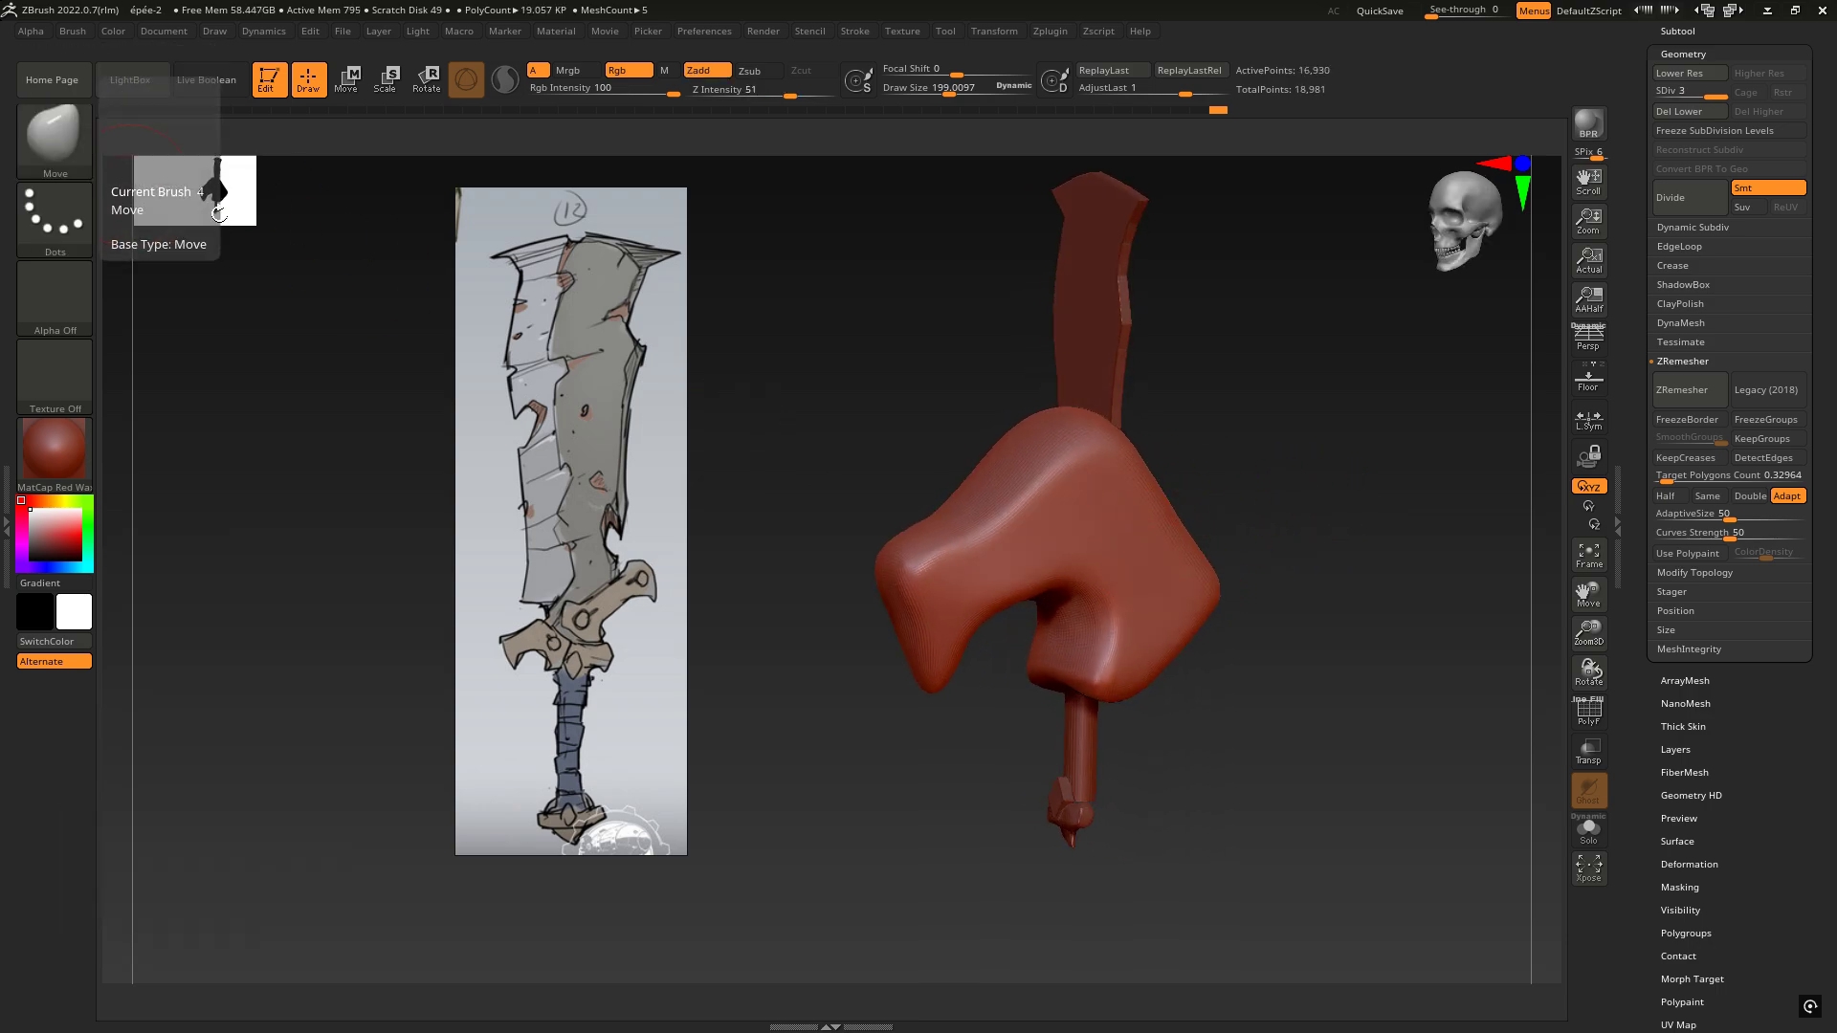
key(7)
key(8)
key(6)
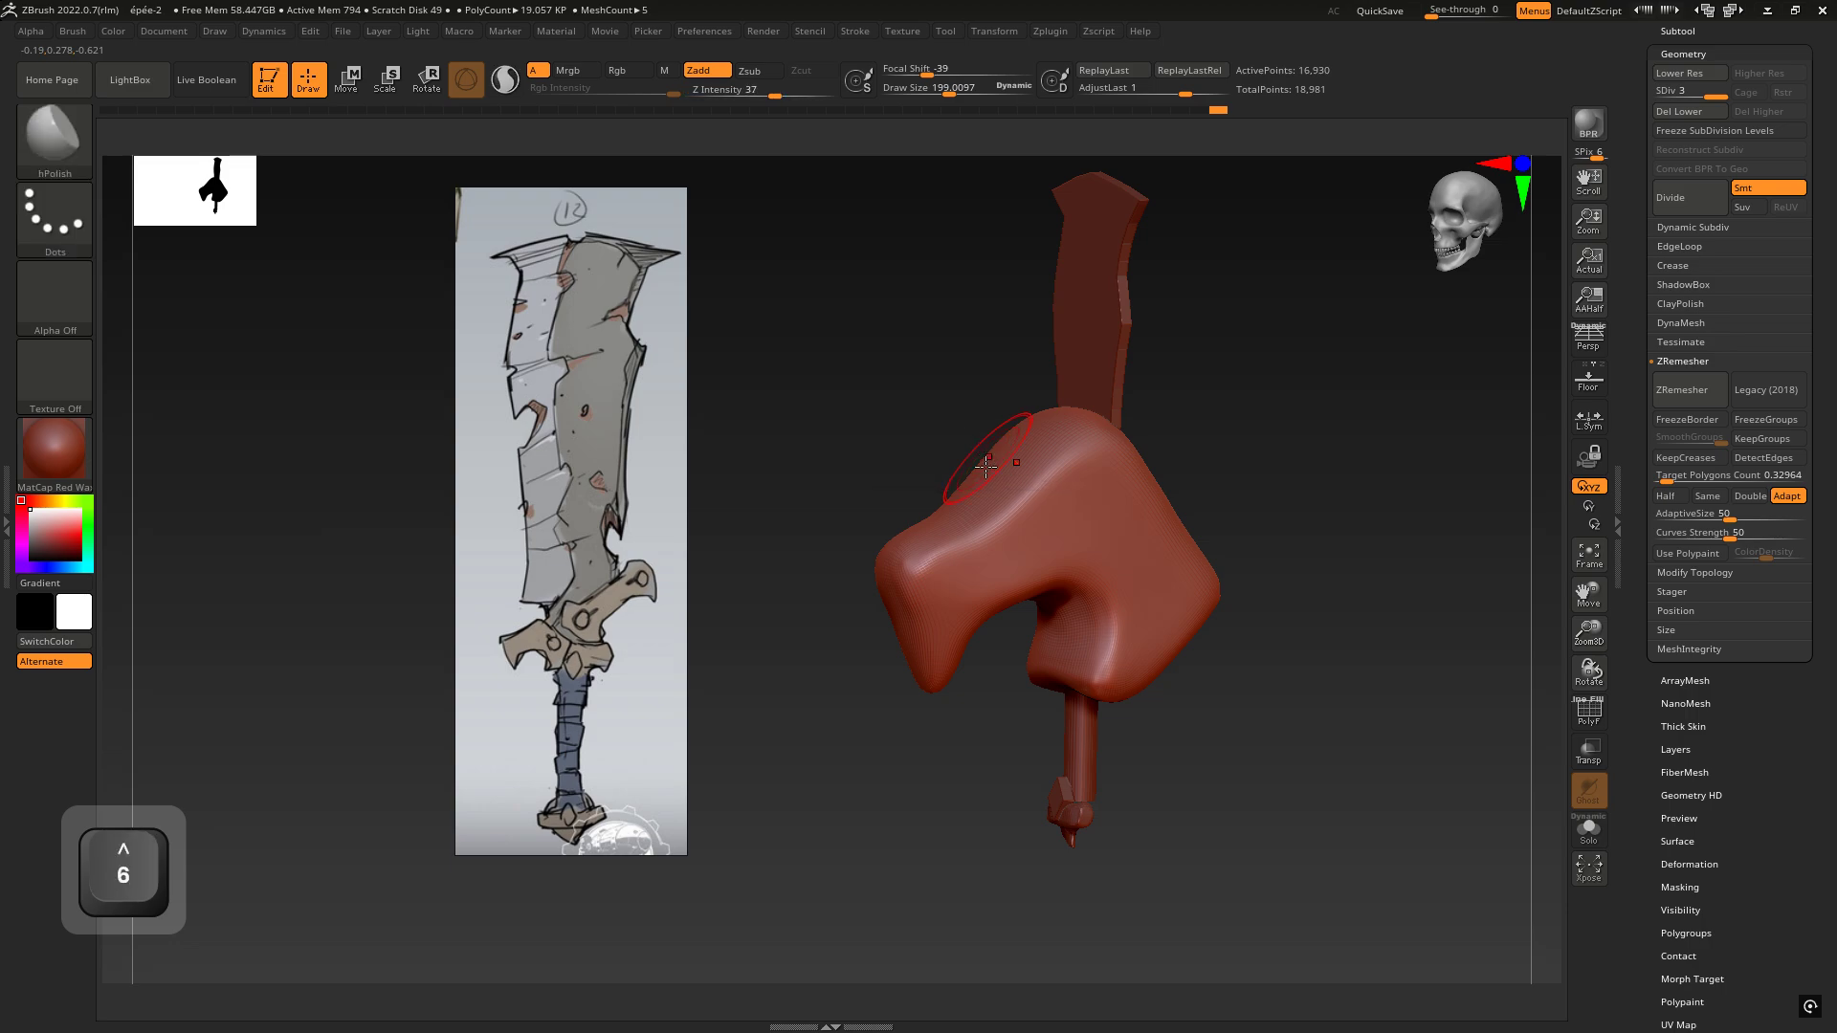
key(space)
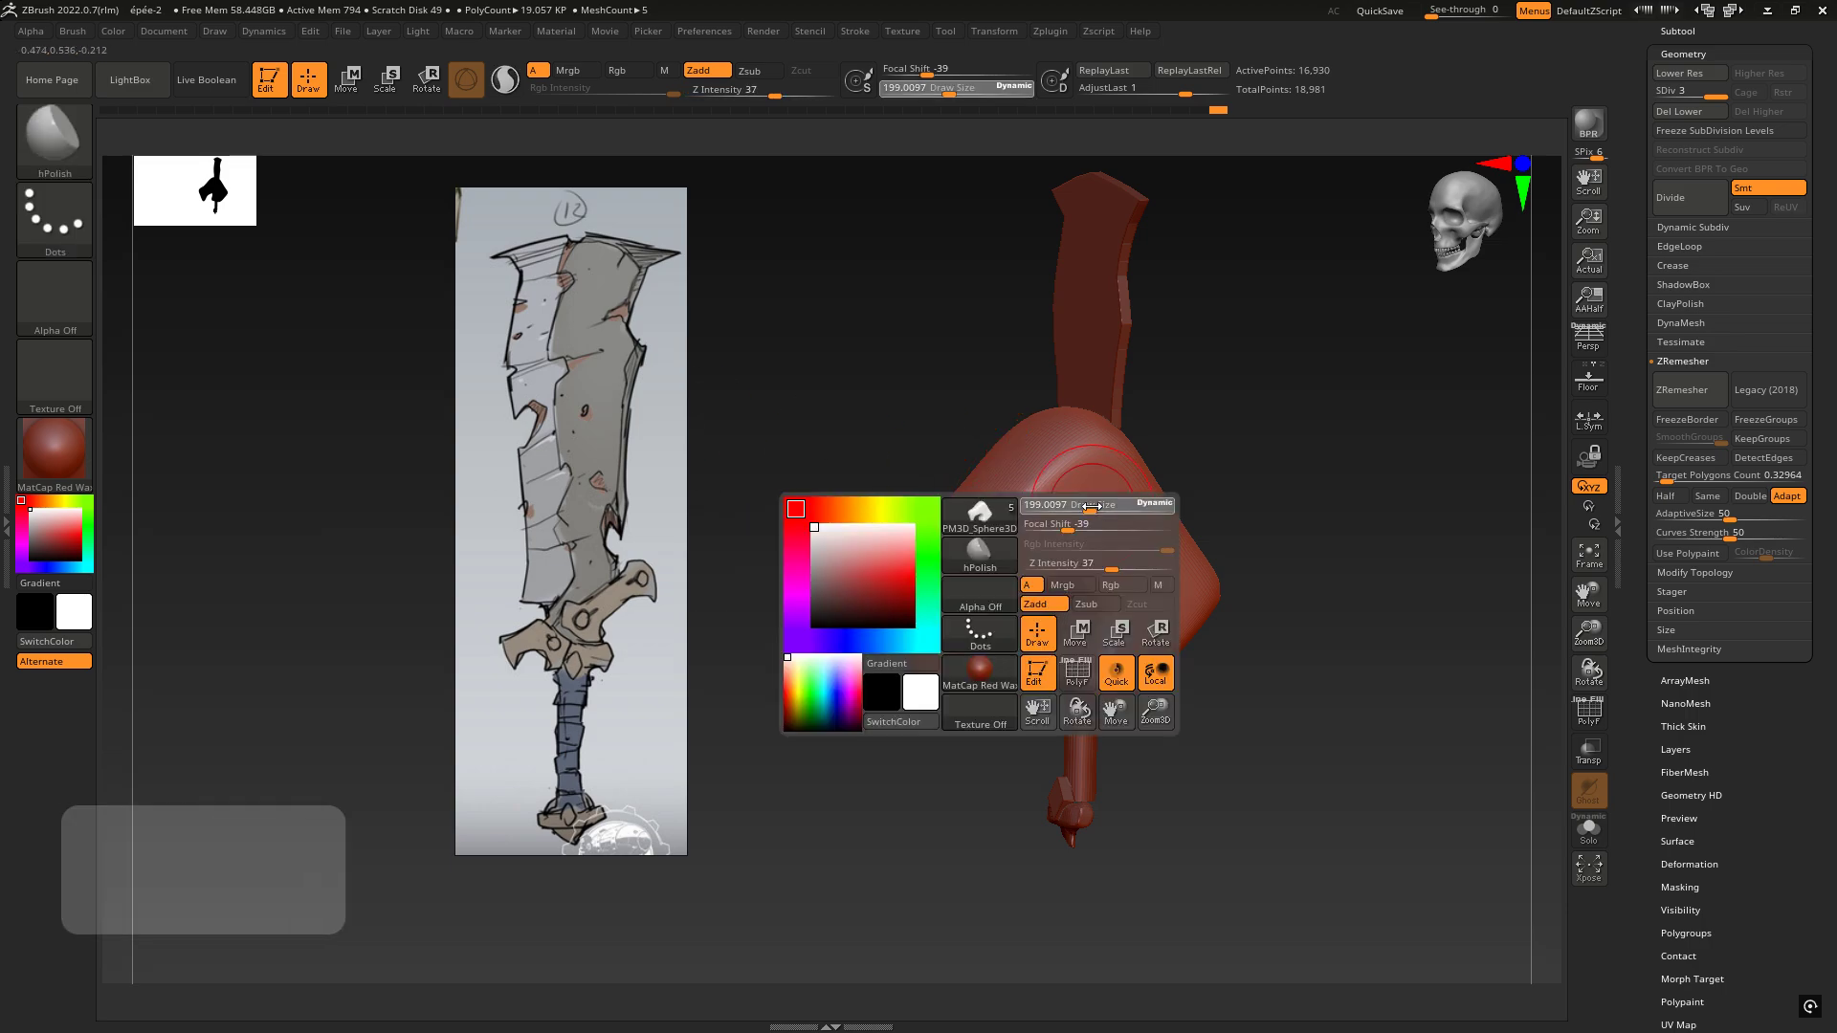
drag(1083, 508, 1106, 508)
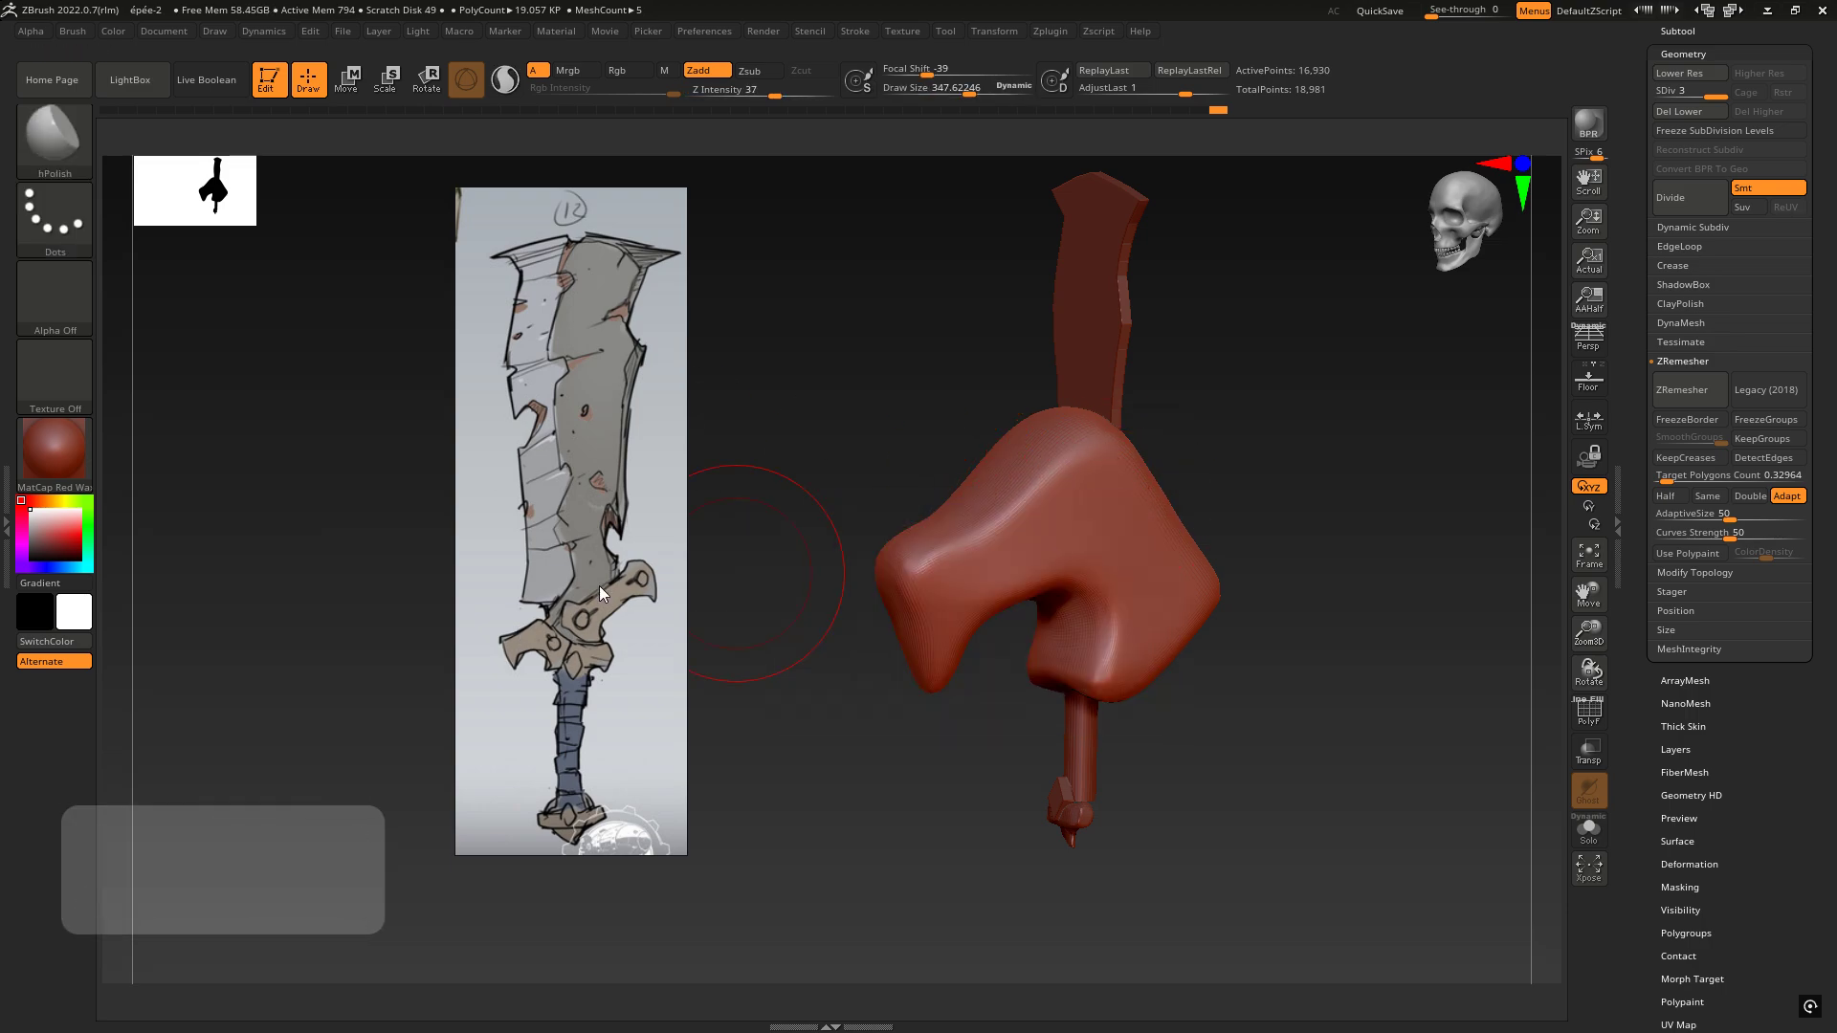
drag(604, 614, 563, 613)
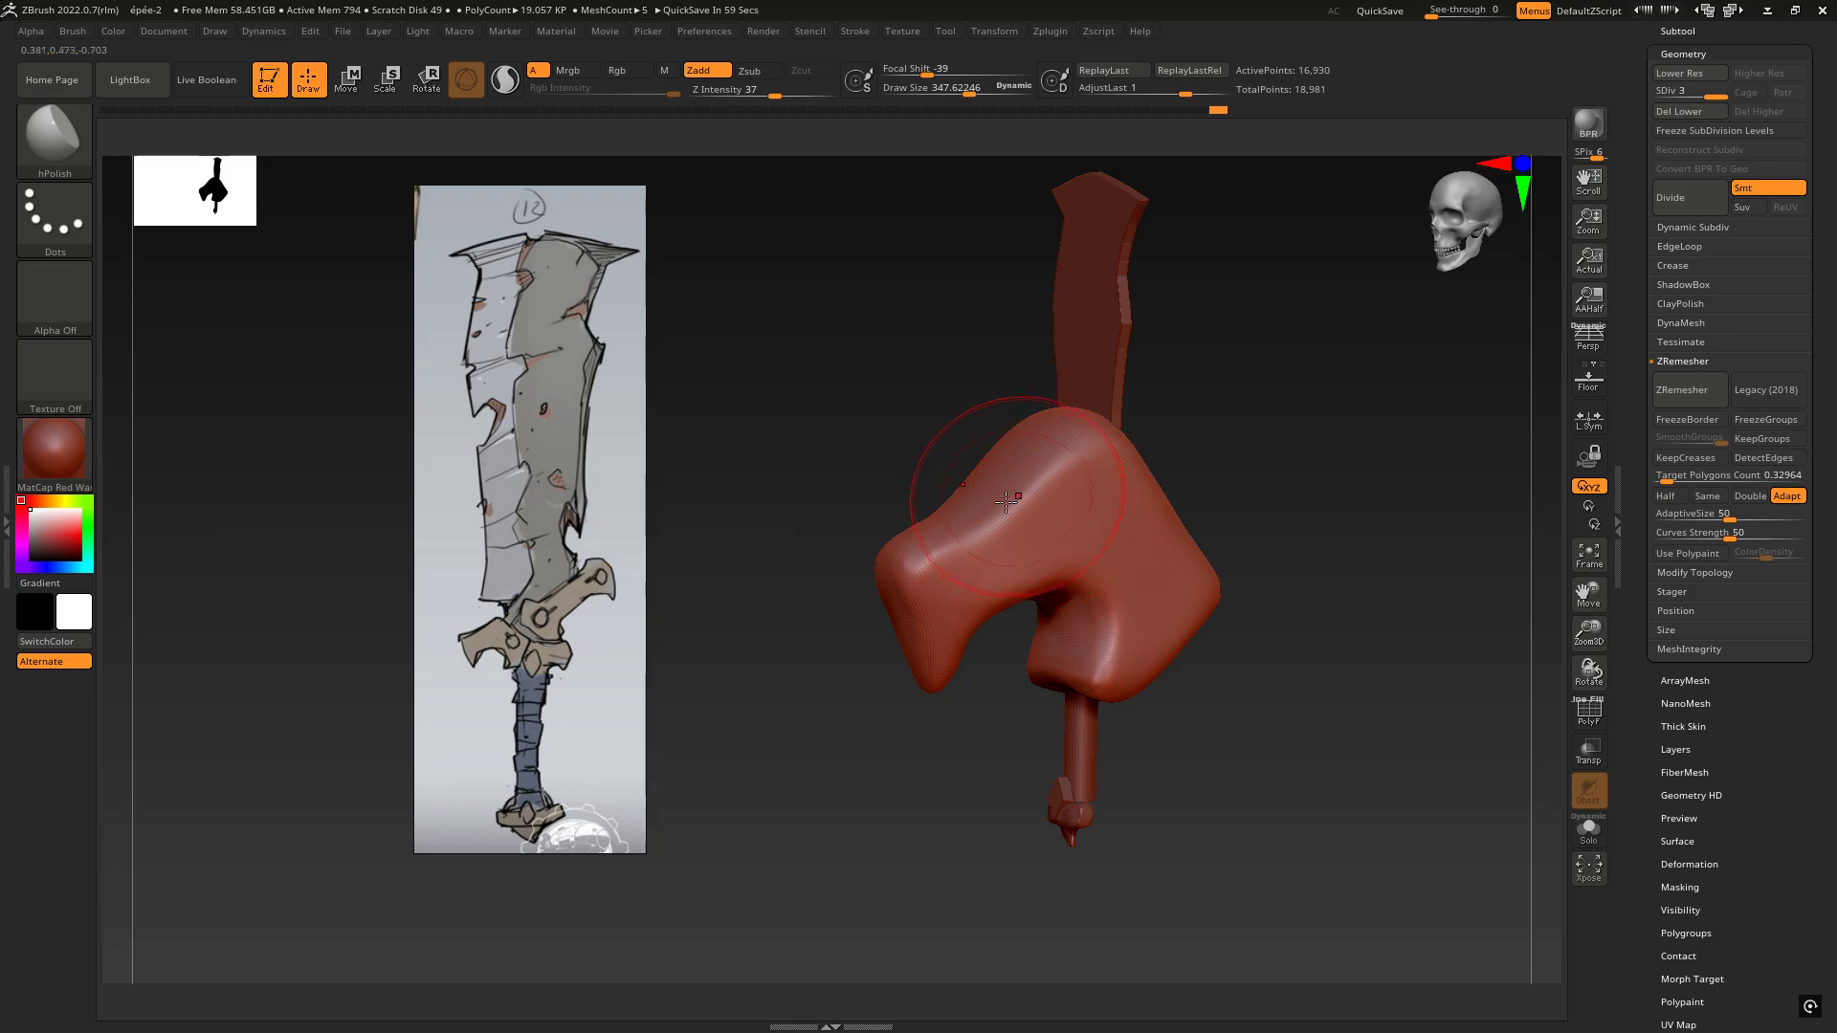
Step: Flatten the guard's upper, side and hook surfaces with hPolish at a draw size of about 199
mouse_move(928, 575)
mouse_down()
mouse_move(982, 543)
mouse_move(959, 543)
mouse_up()
key(space)
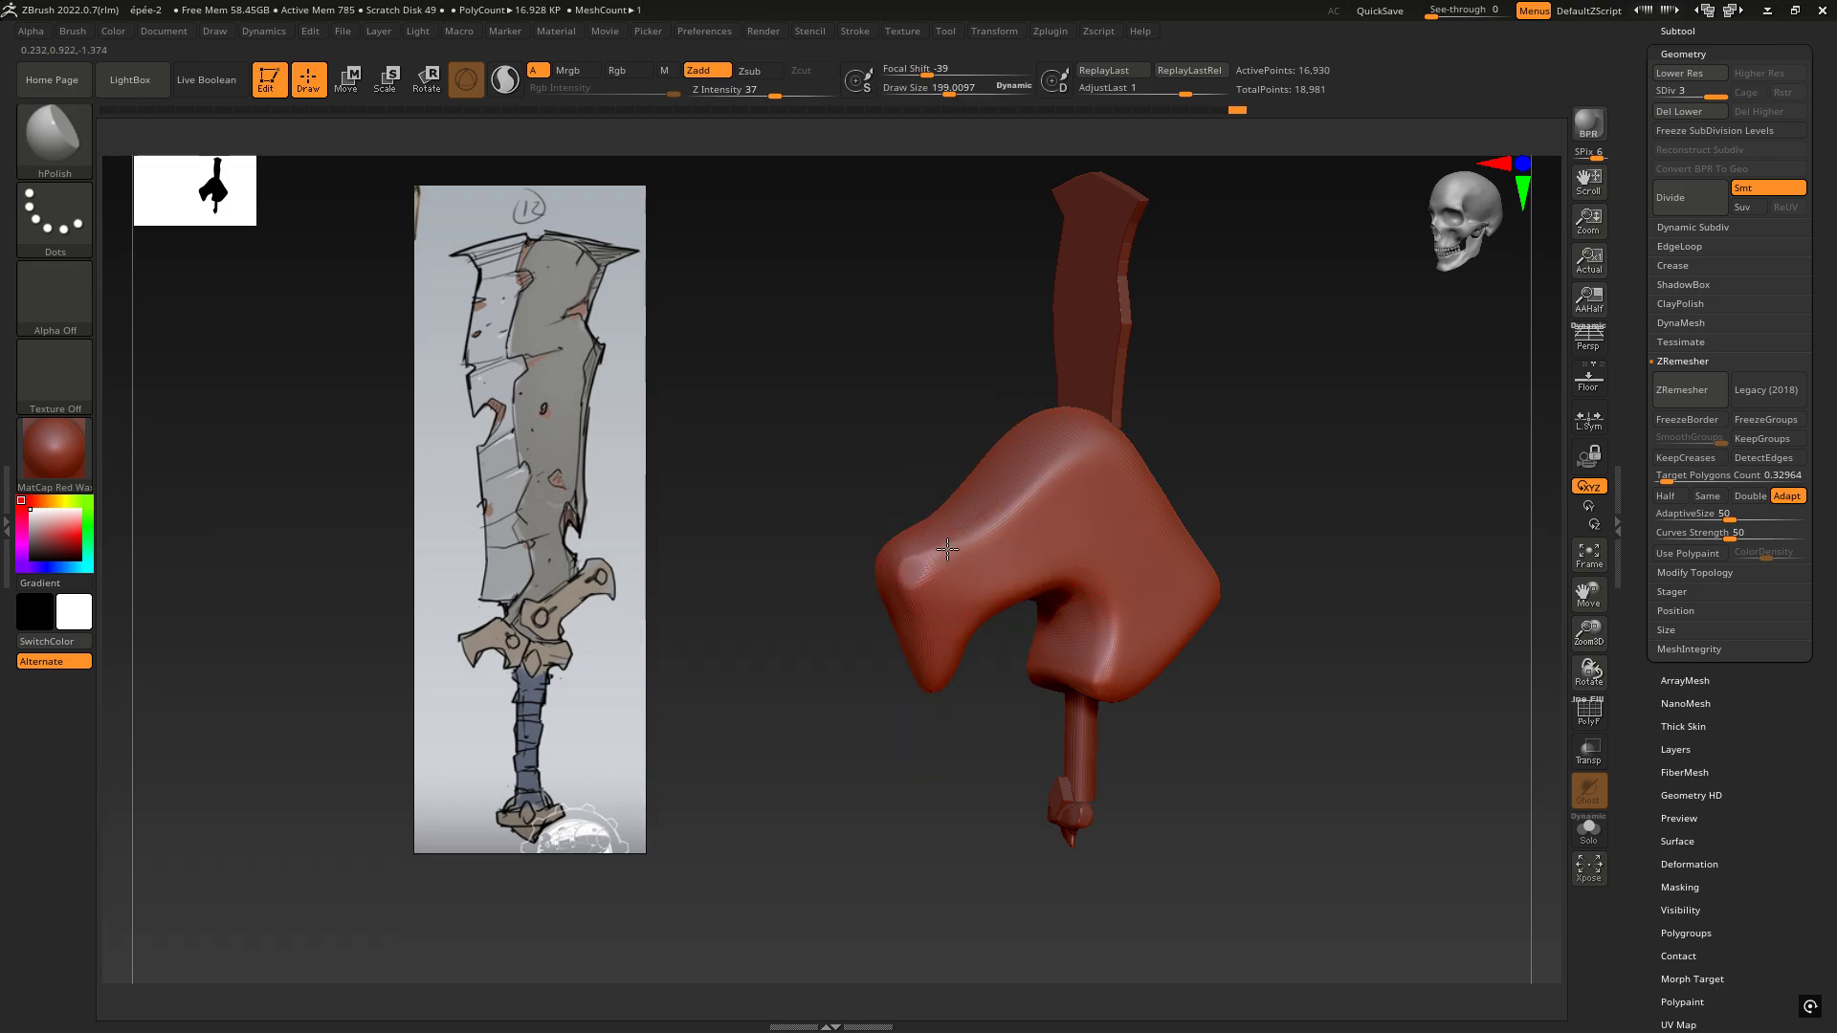
right_drag(968, 507, 1019, 519)
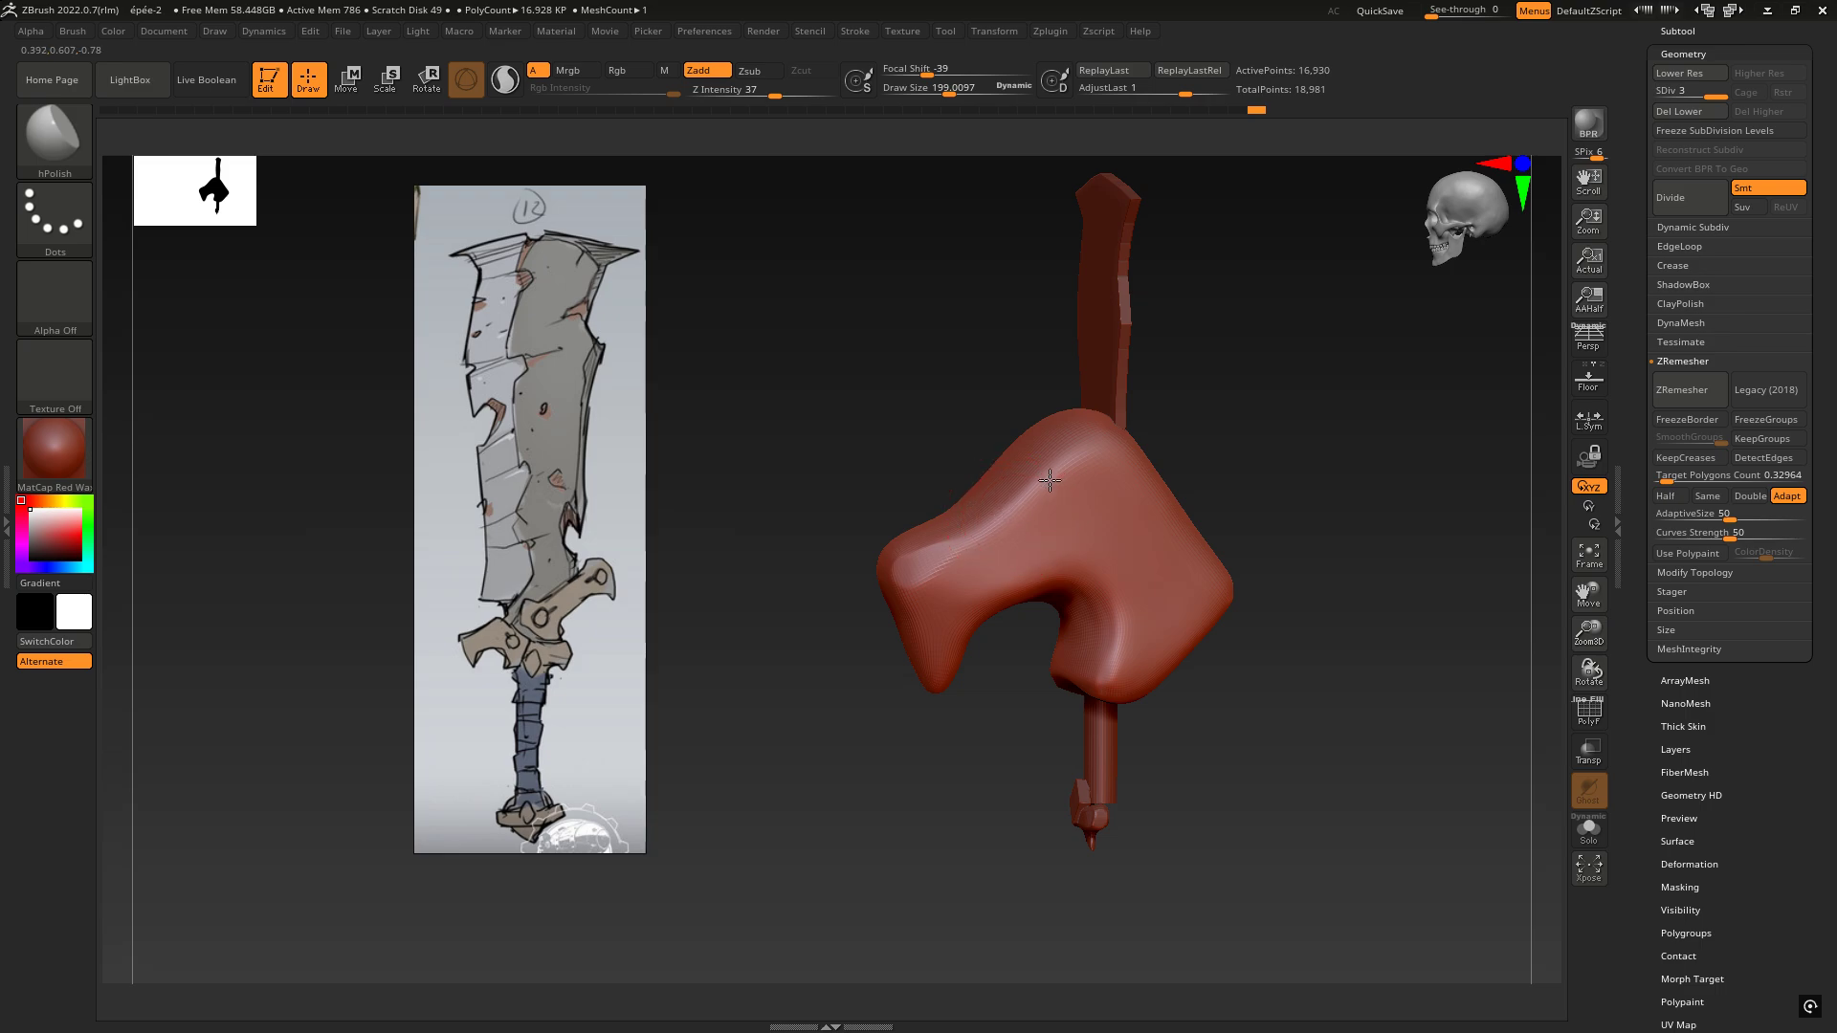
drag(1781, 726, 1765, 817)
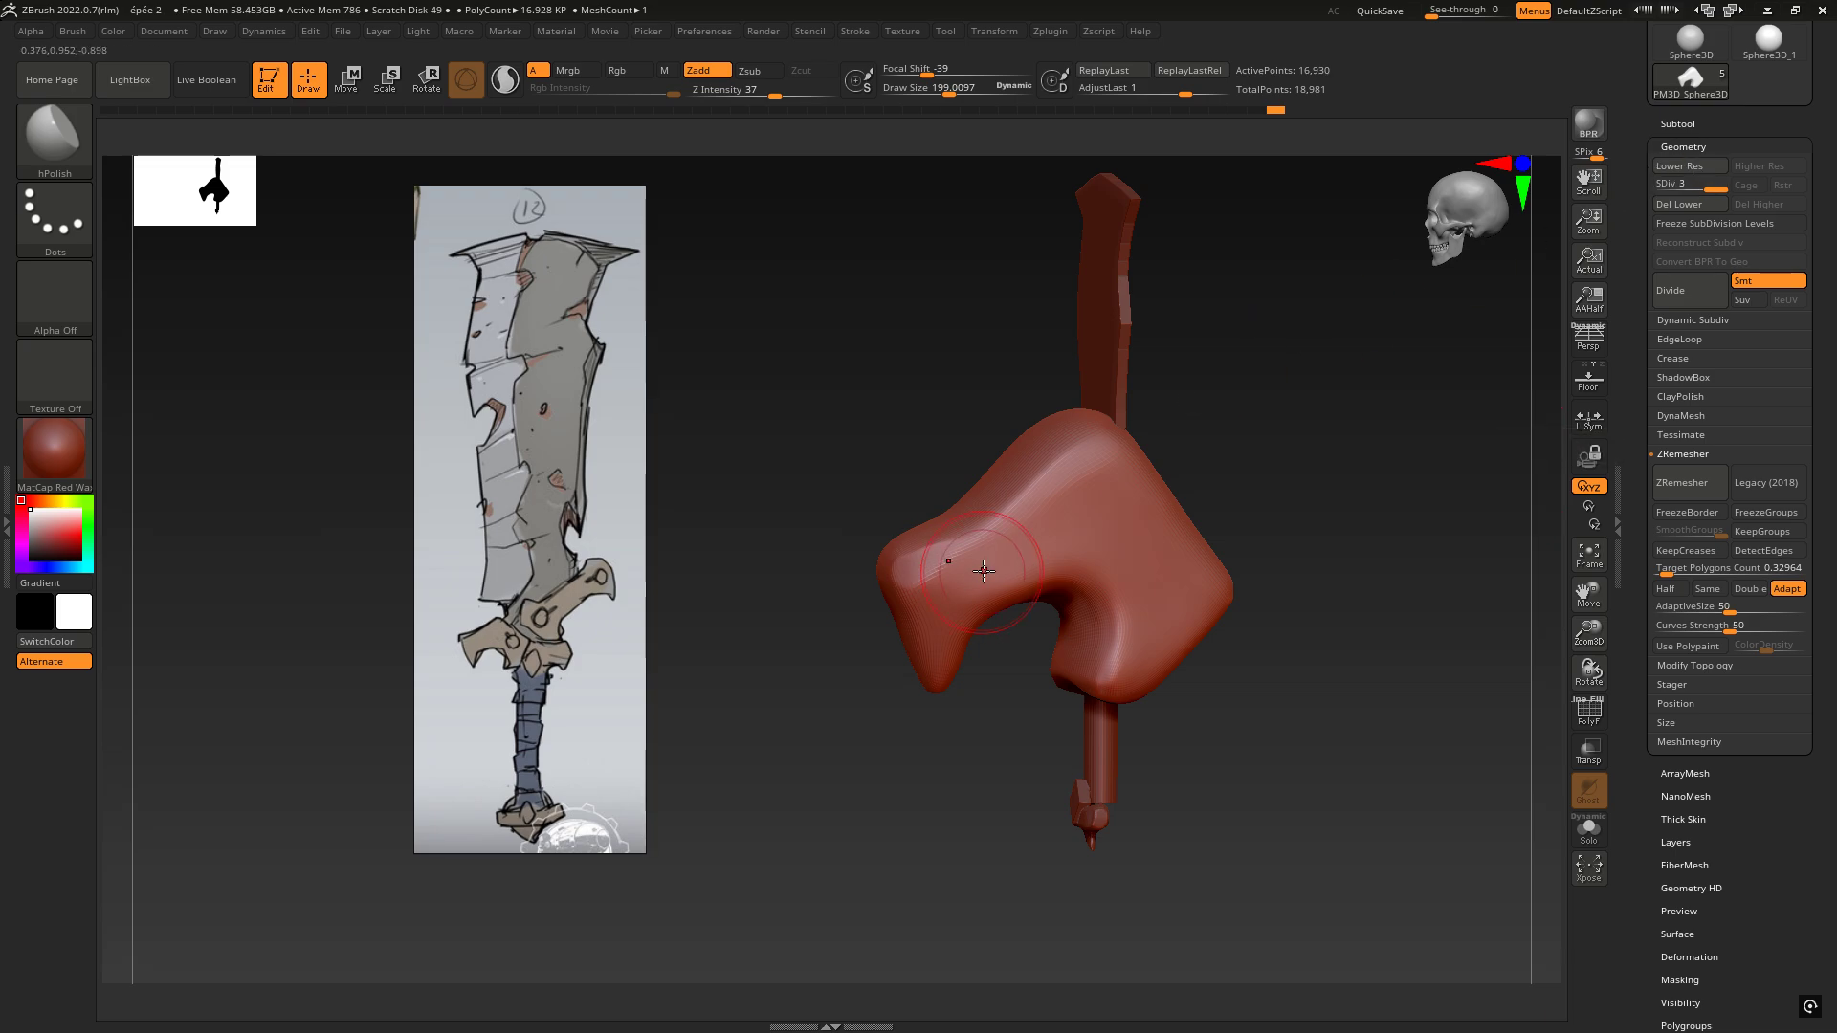
mouse_move(1013, 505)
right_down()
mouse_move(1059, 466)
mouse_move(1106, 504)
right_up()
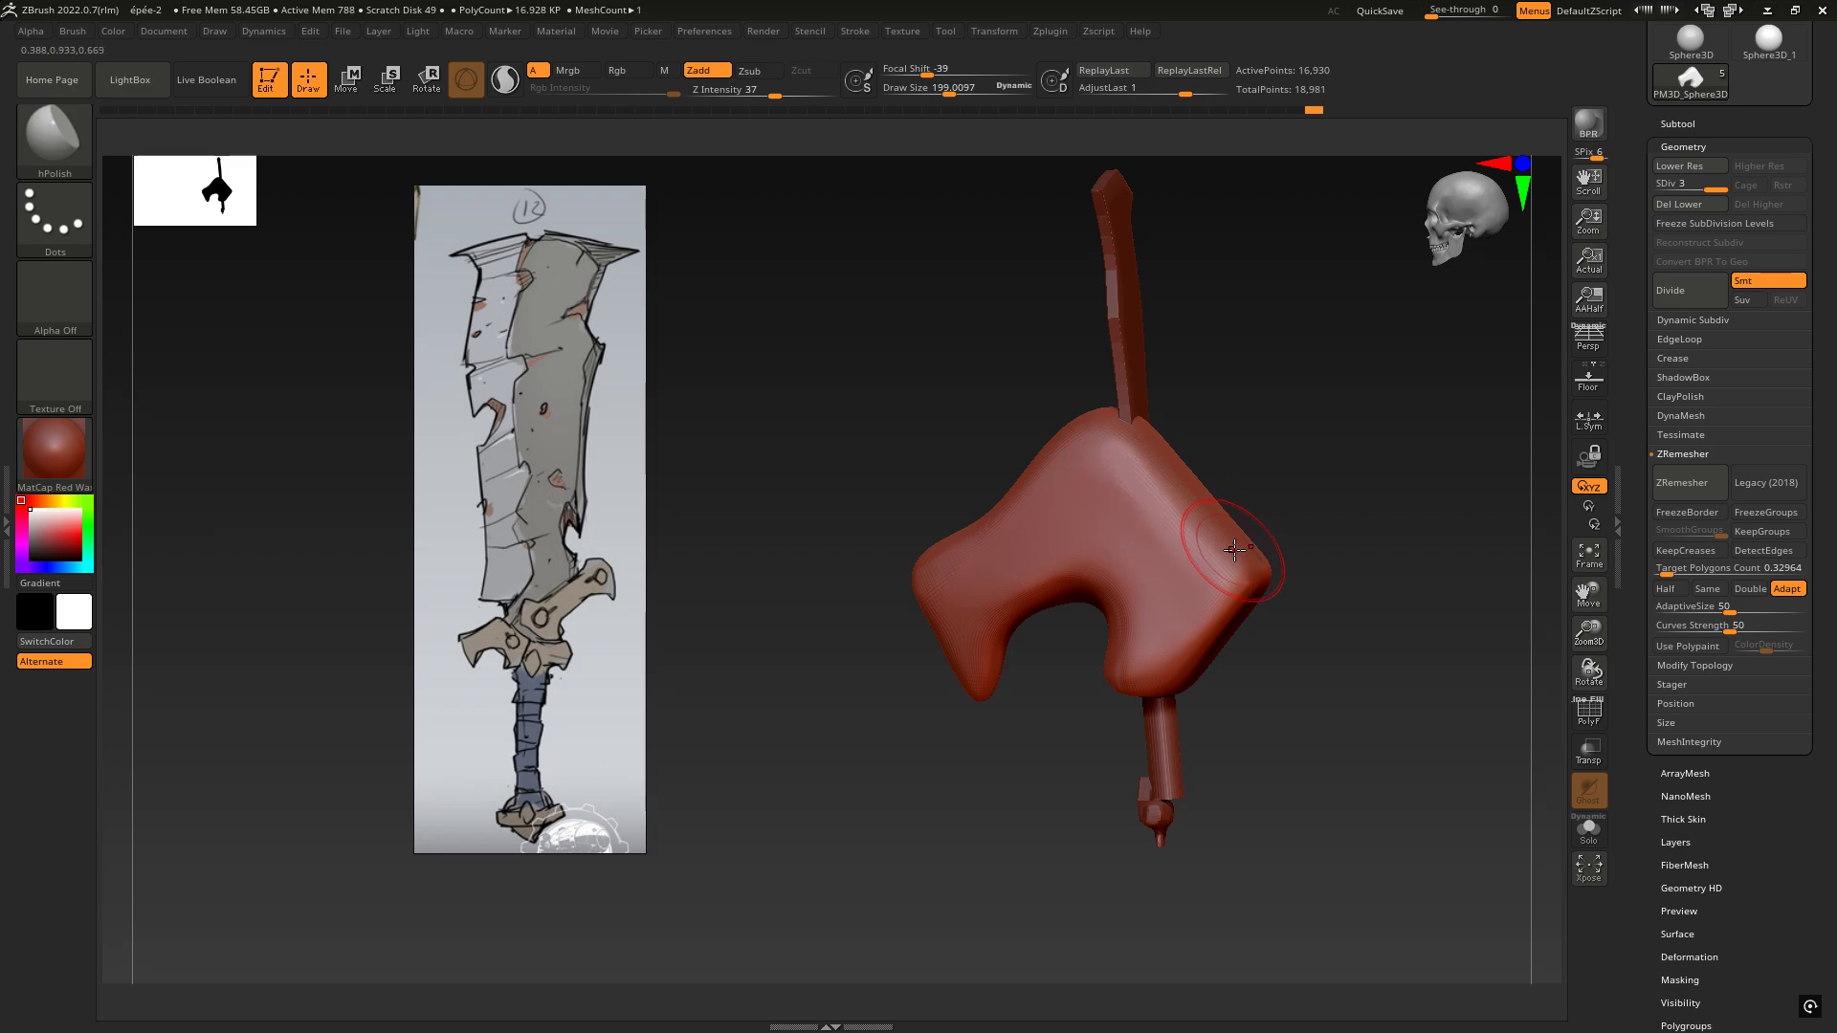
mouse_move(1234, 549)
right_down()
mouse_move(1156, 668)
mouse_move(1205, 601)
mouse_move(1162, 556)
right_up()
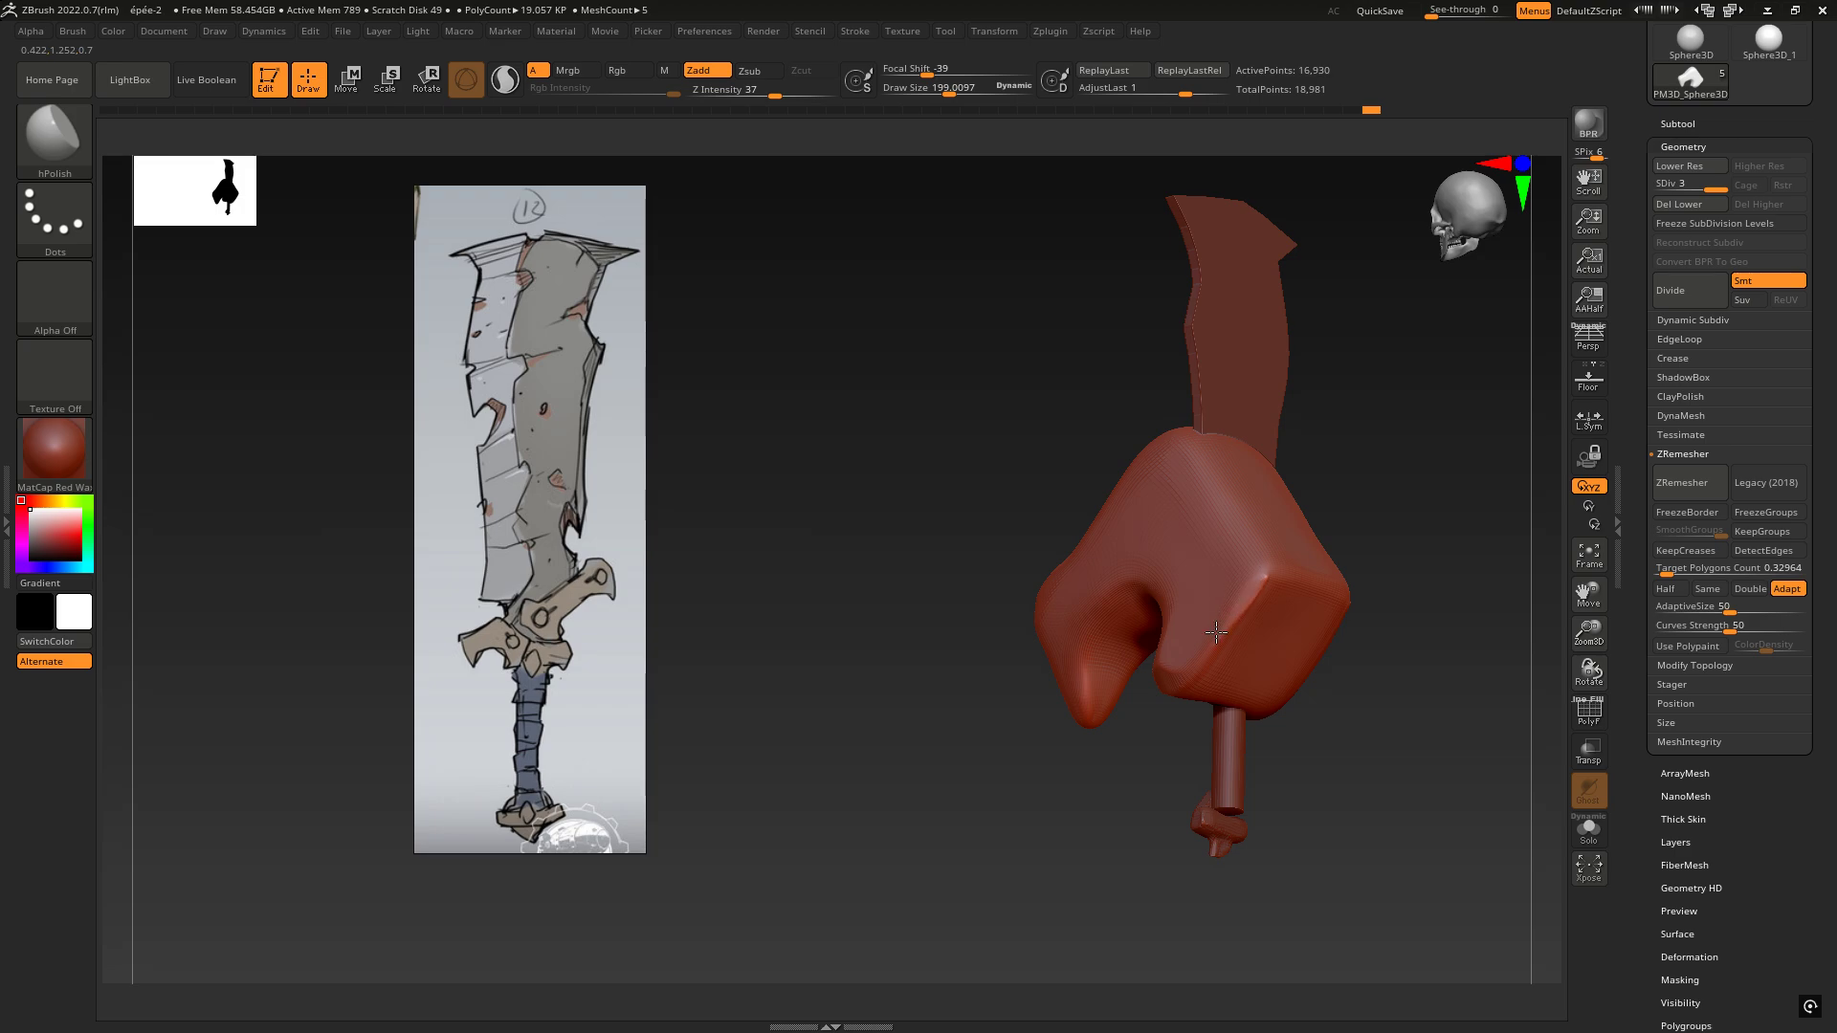
mouse_move(1224, 594)
right_down()
mouse_move(1251, 572)
mouse_move(1019, 522)
mouse_move(975, 546)
right_up()
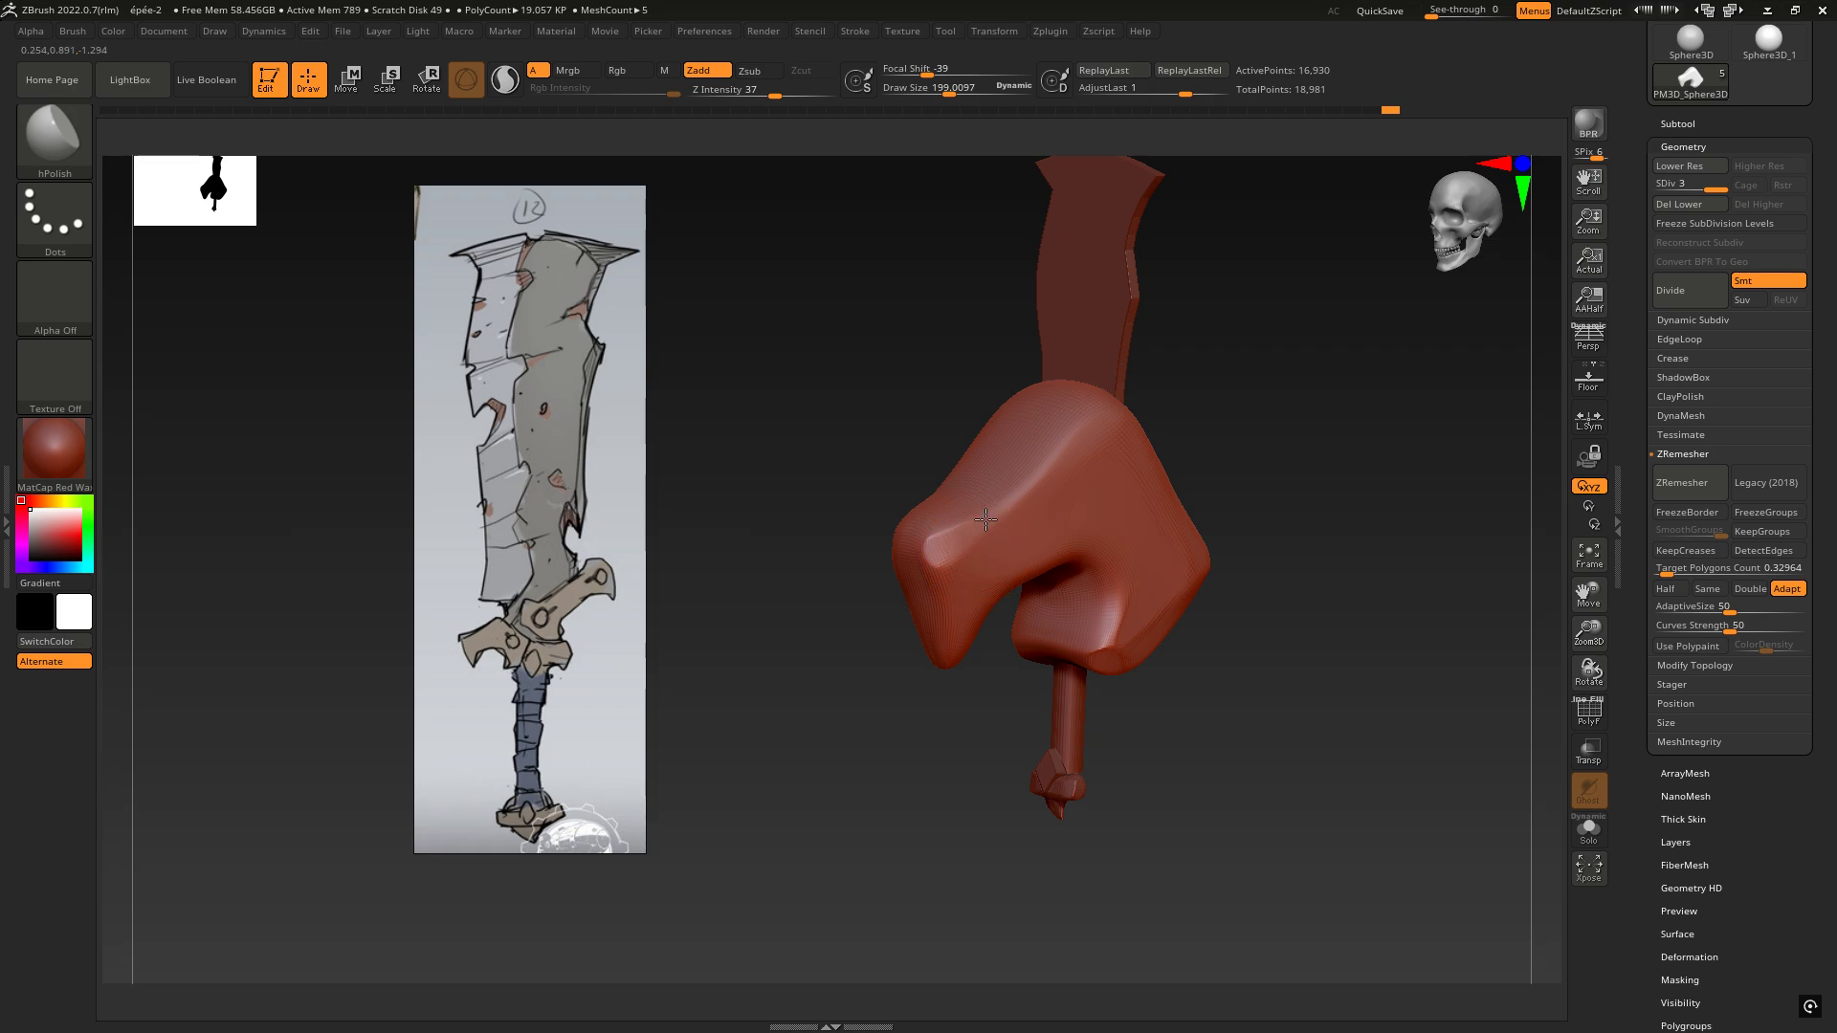
mouse_move(1026, 489)
right_down()
mouse_move(1068, 536)
mouse_move(1037, 484)
right_up()
Step: Shrink the guard and rotate it about a quarter turn around the vertical axis so its hook points sideways from the blade
key(w)
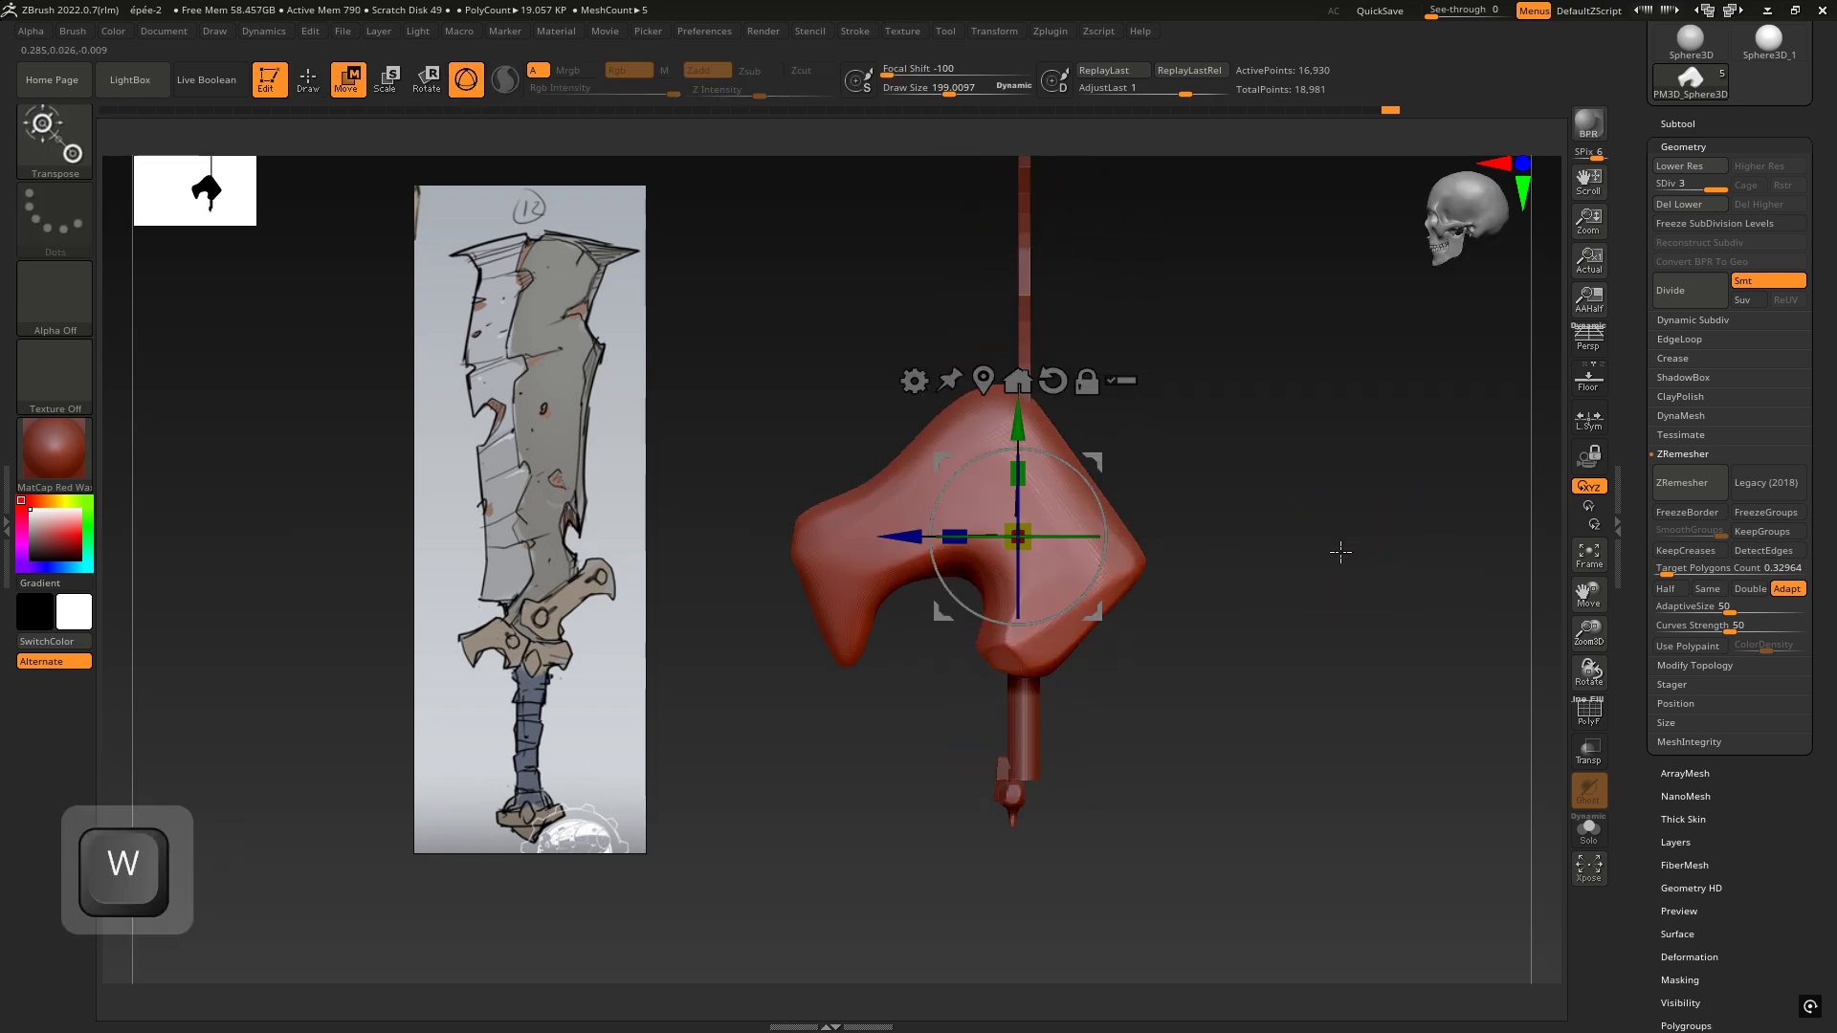
alt+right_drag(1173, 530, 1209, 459)
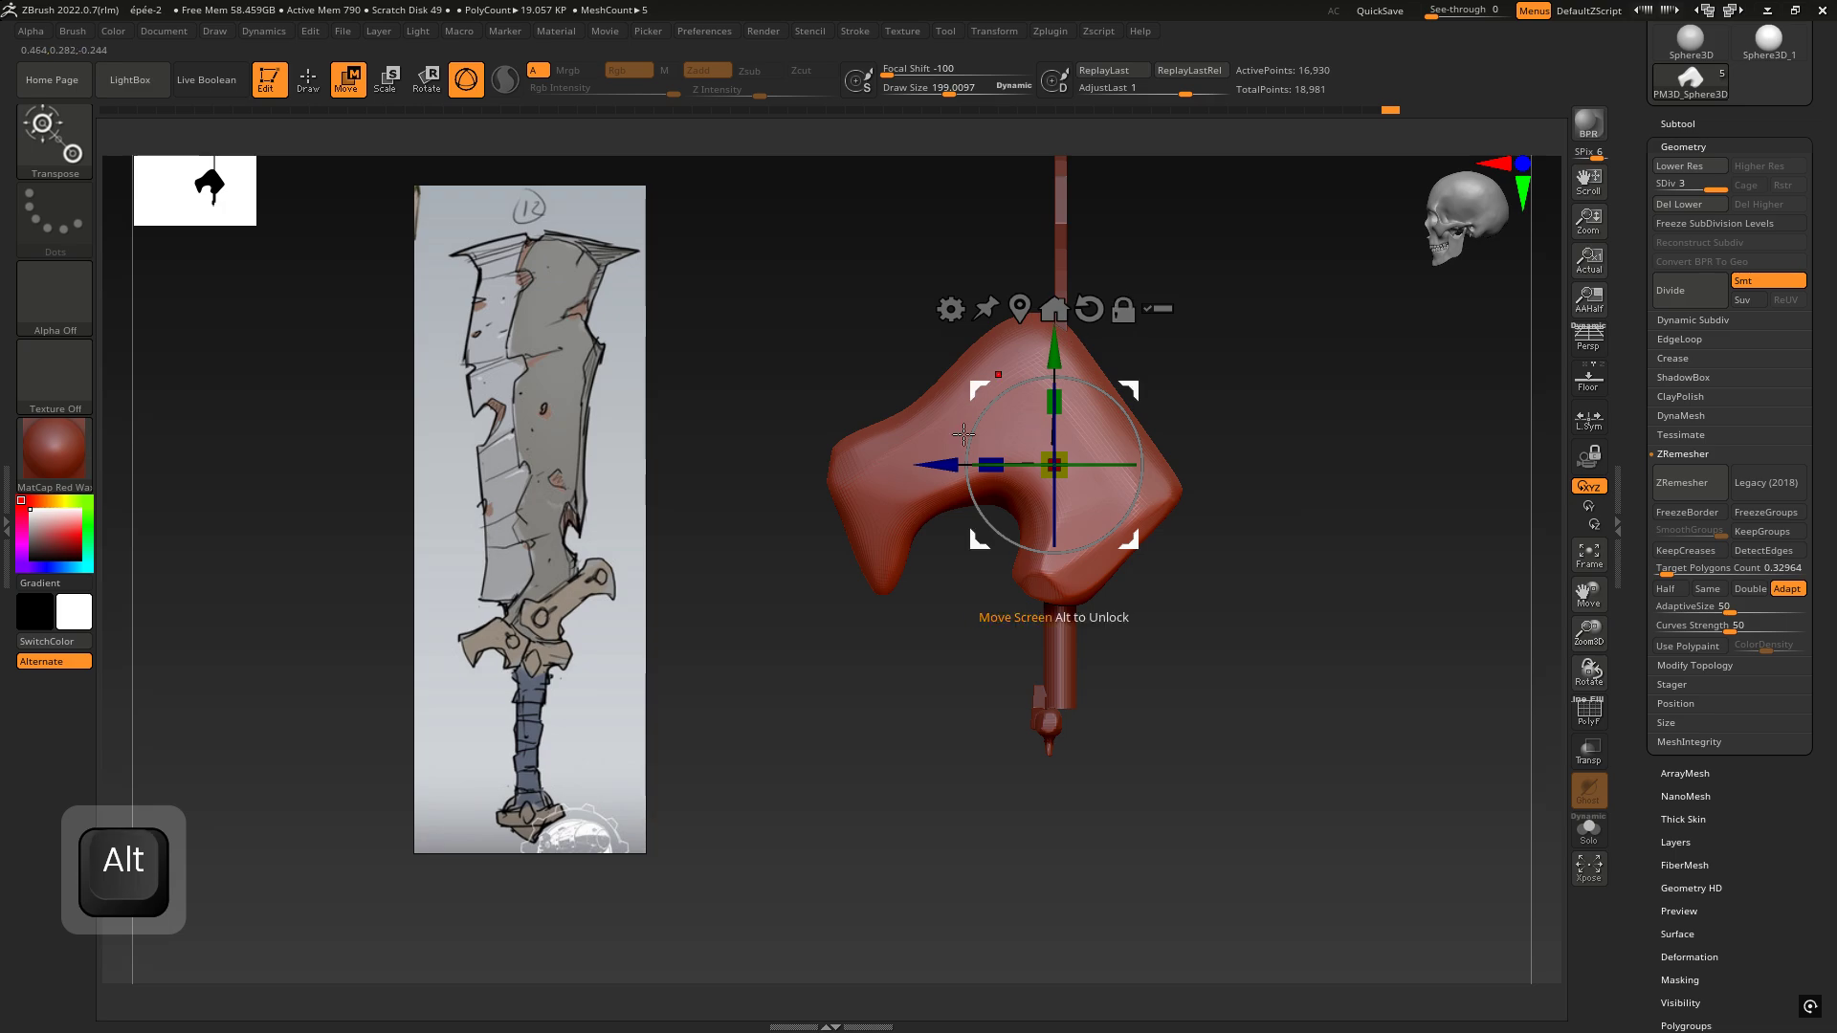
drag(1053, 465, 1018, 496)
right_drag(1186, 475, 1317, 464)
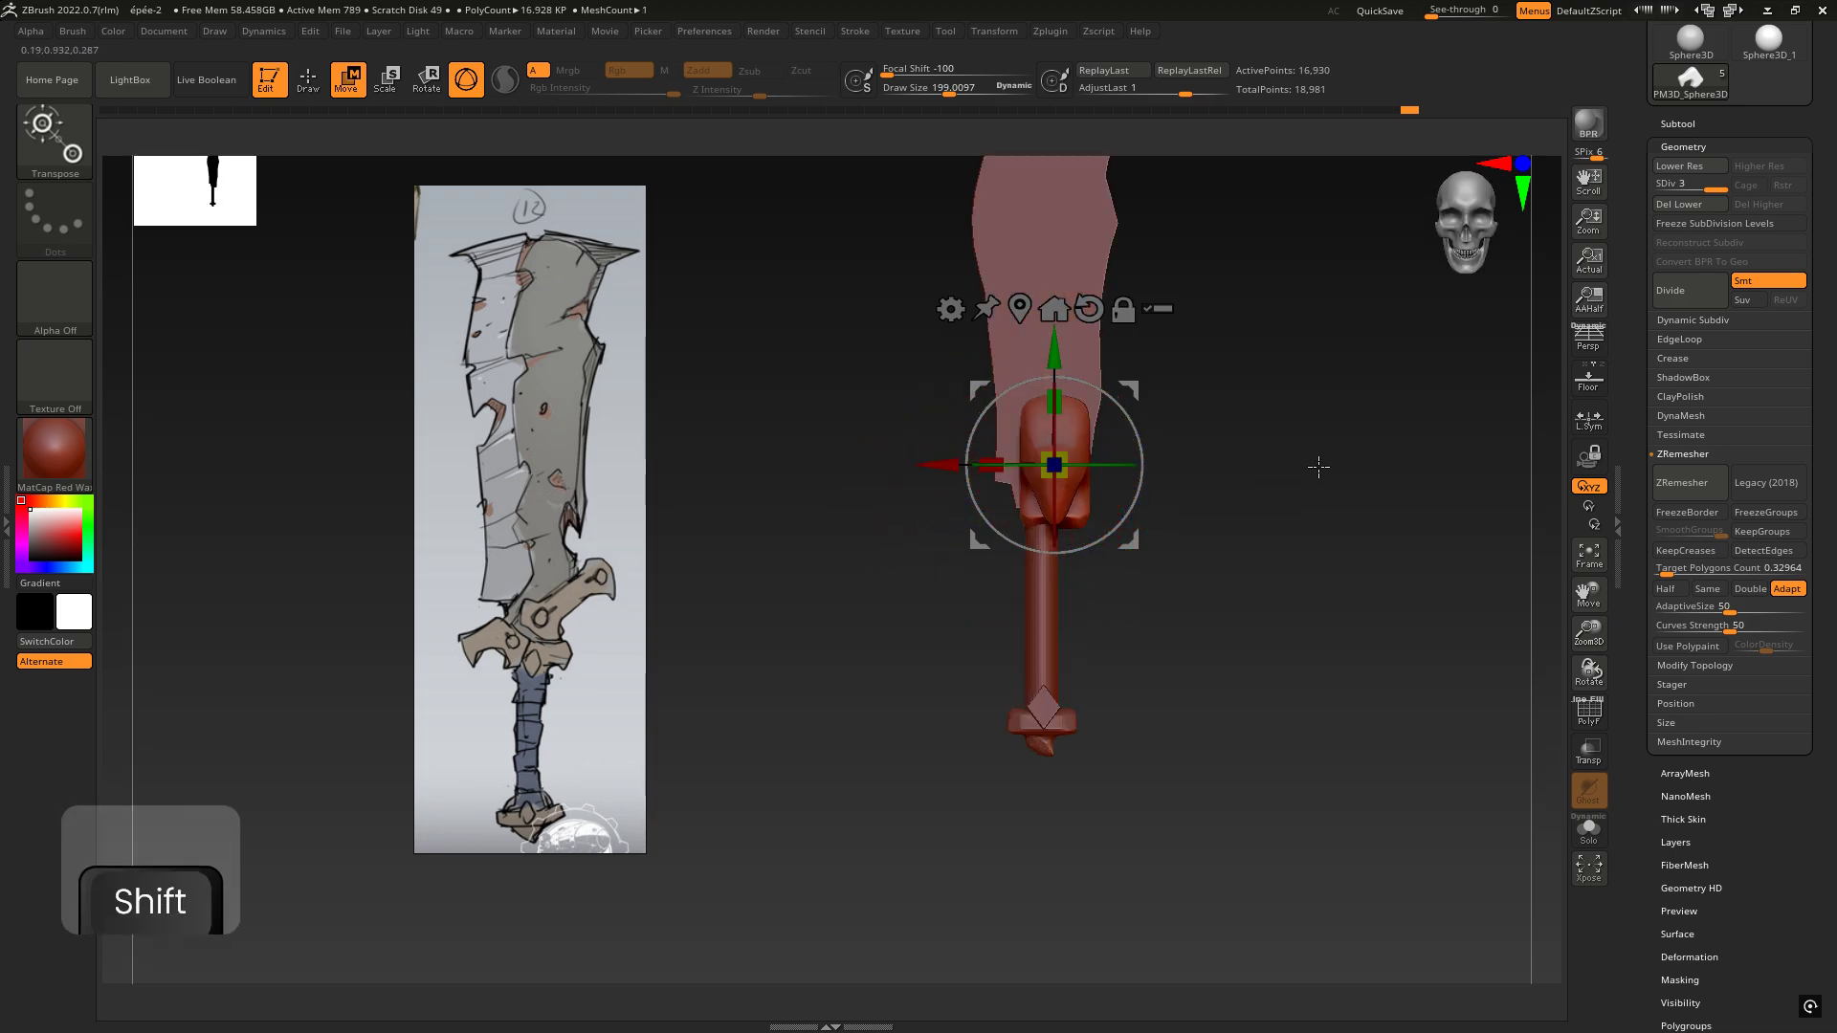
drag(1116, 464, 907, 487)
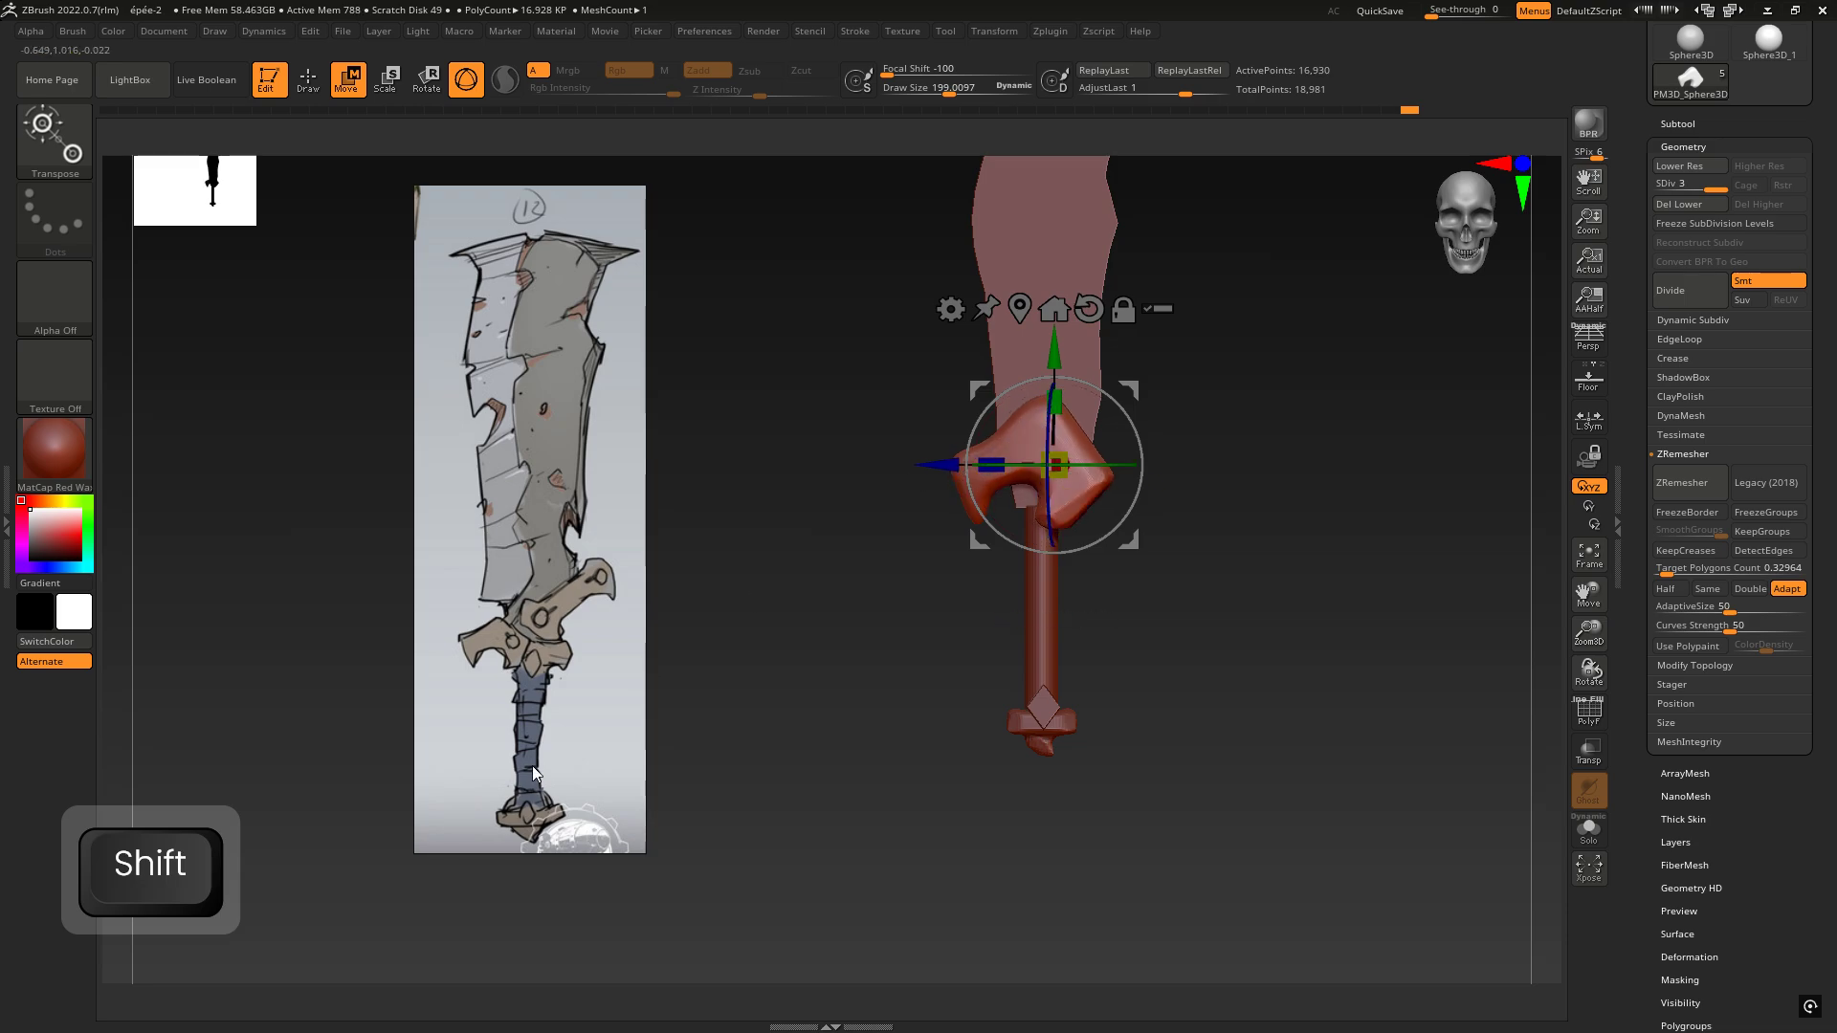
alt+drag(1218, 410, 1179, 615)
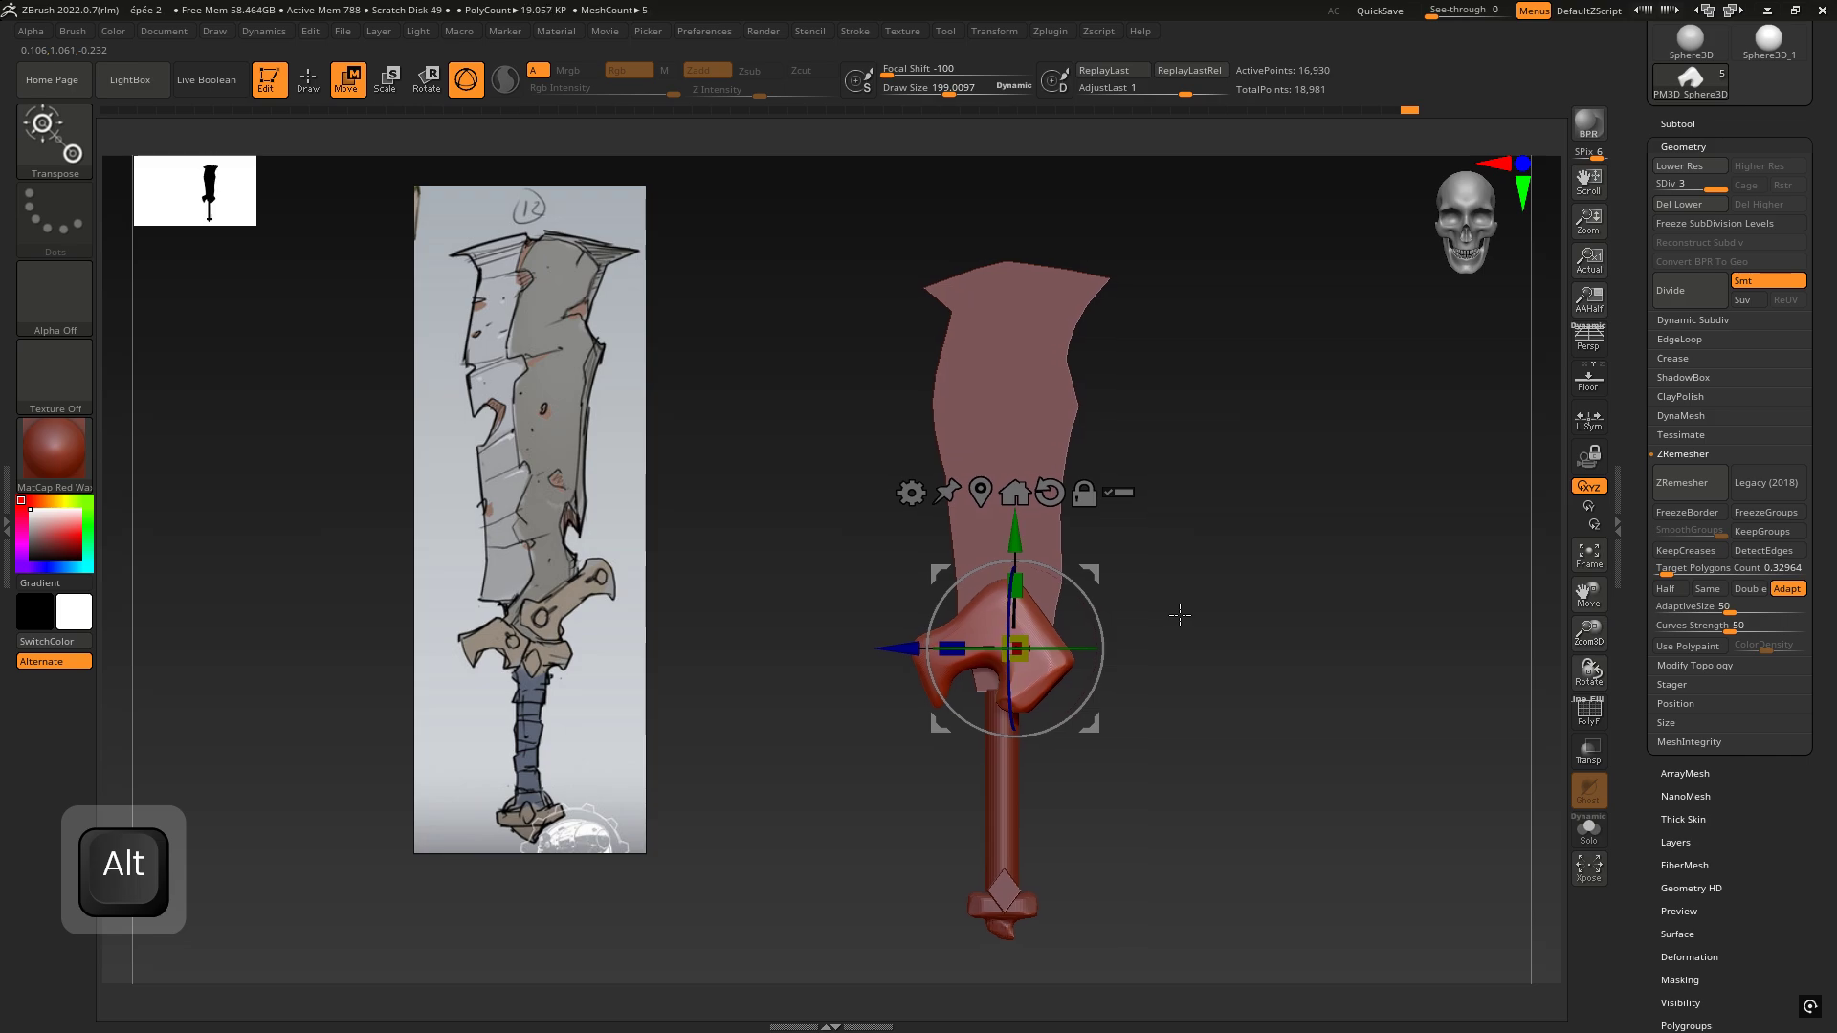
mouse_move(1291, 621)
mouse_down()
mouse_move(1093, 613)
mouse_move(1276, 610)
mouse_up()
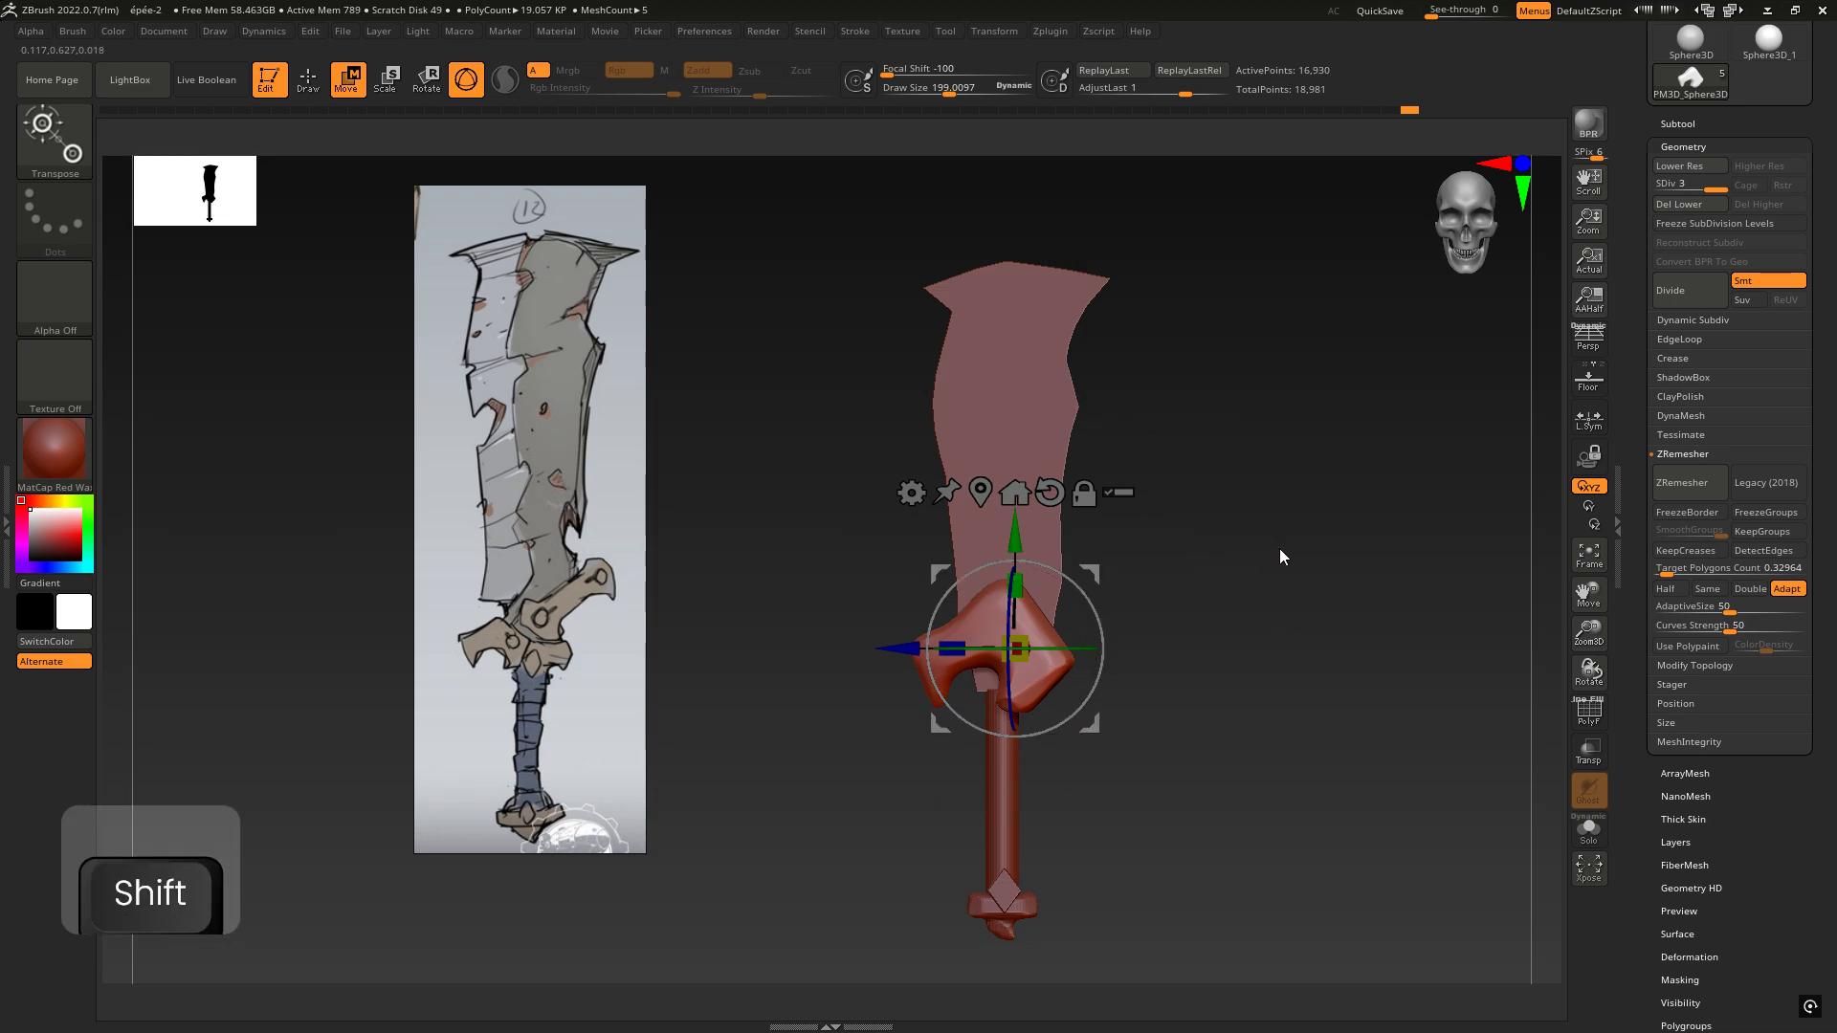
alt+drag(1278, 548, 1203, 520)
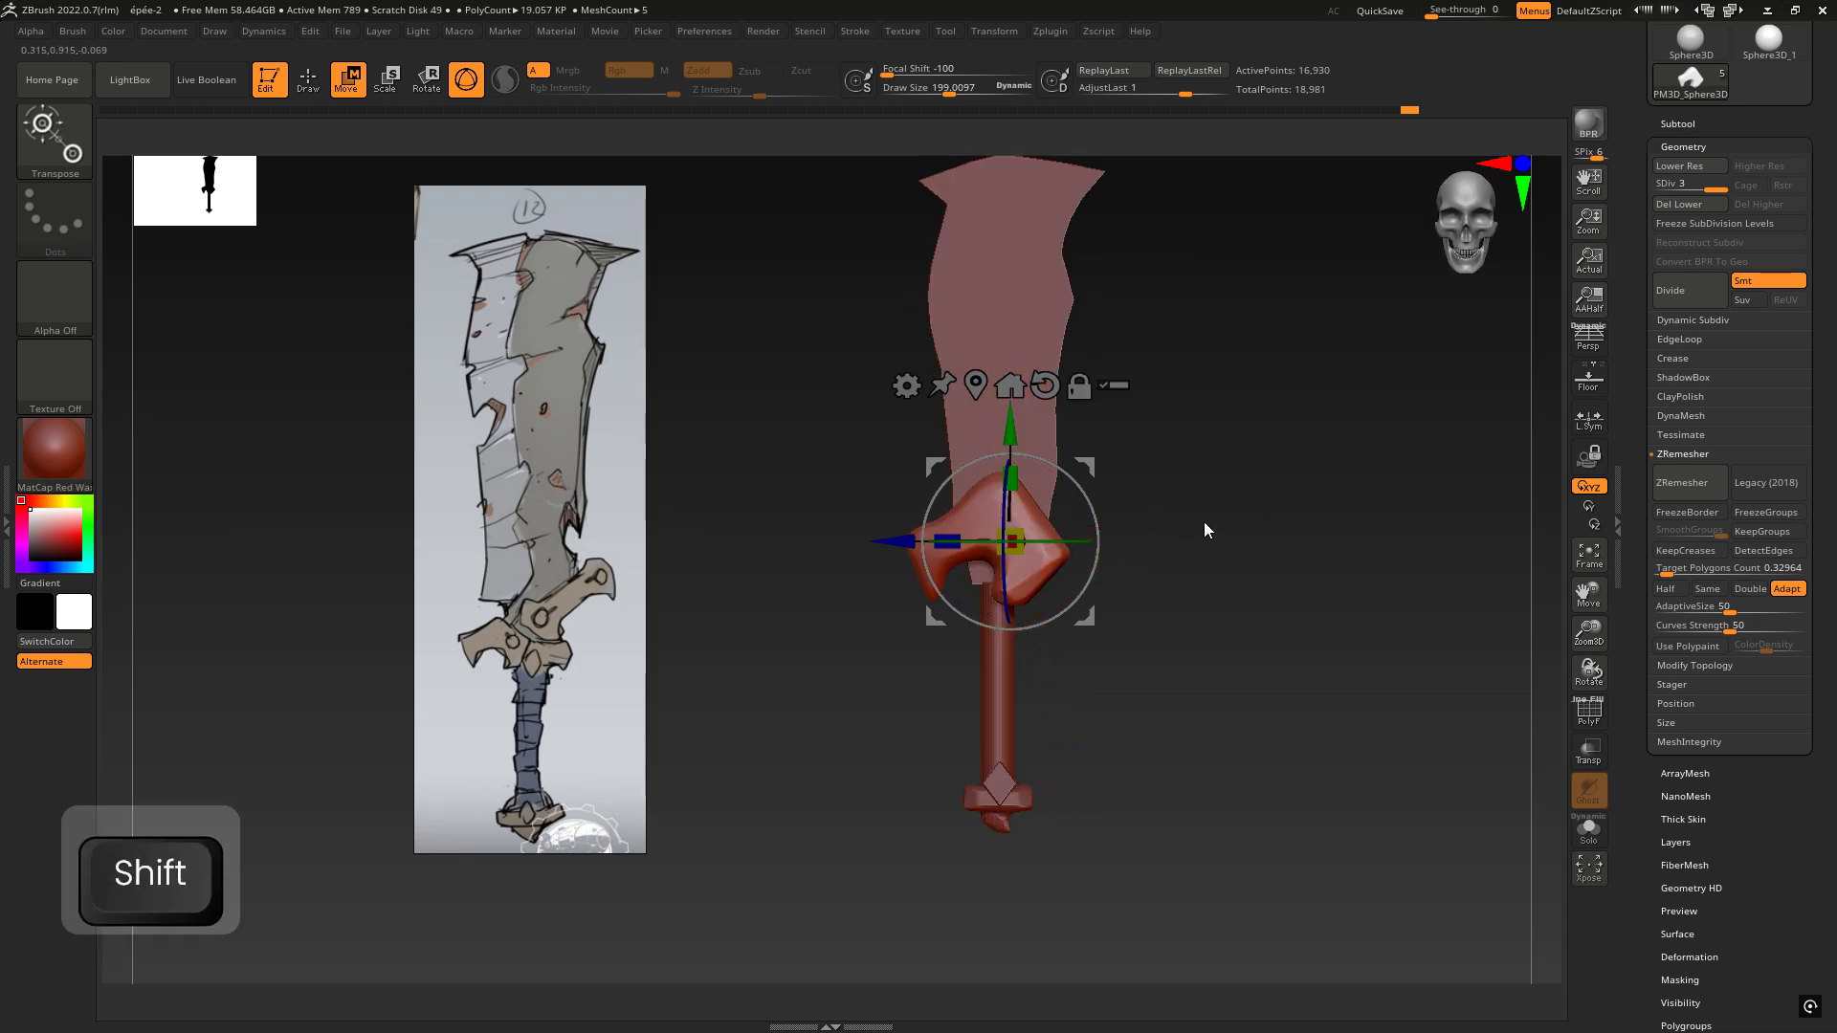
drag(1035, 542, 1076, 554)
mouse_move(1238, 513)
shift+mouse_down()
mouse_move(1119, 520)
mouse_move(1238, 516)
shift+mouse_up()
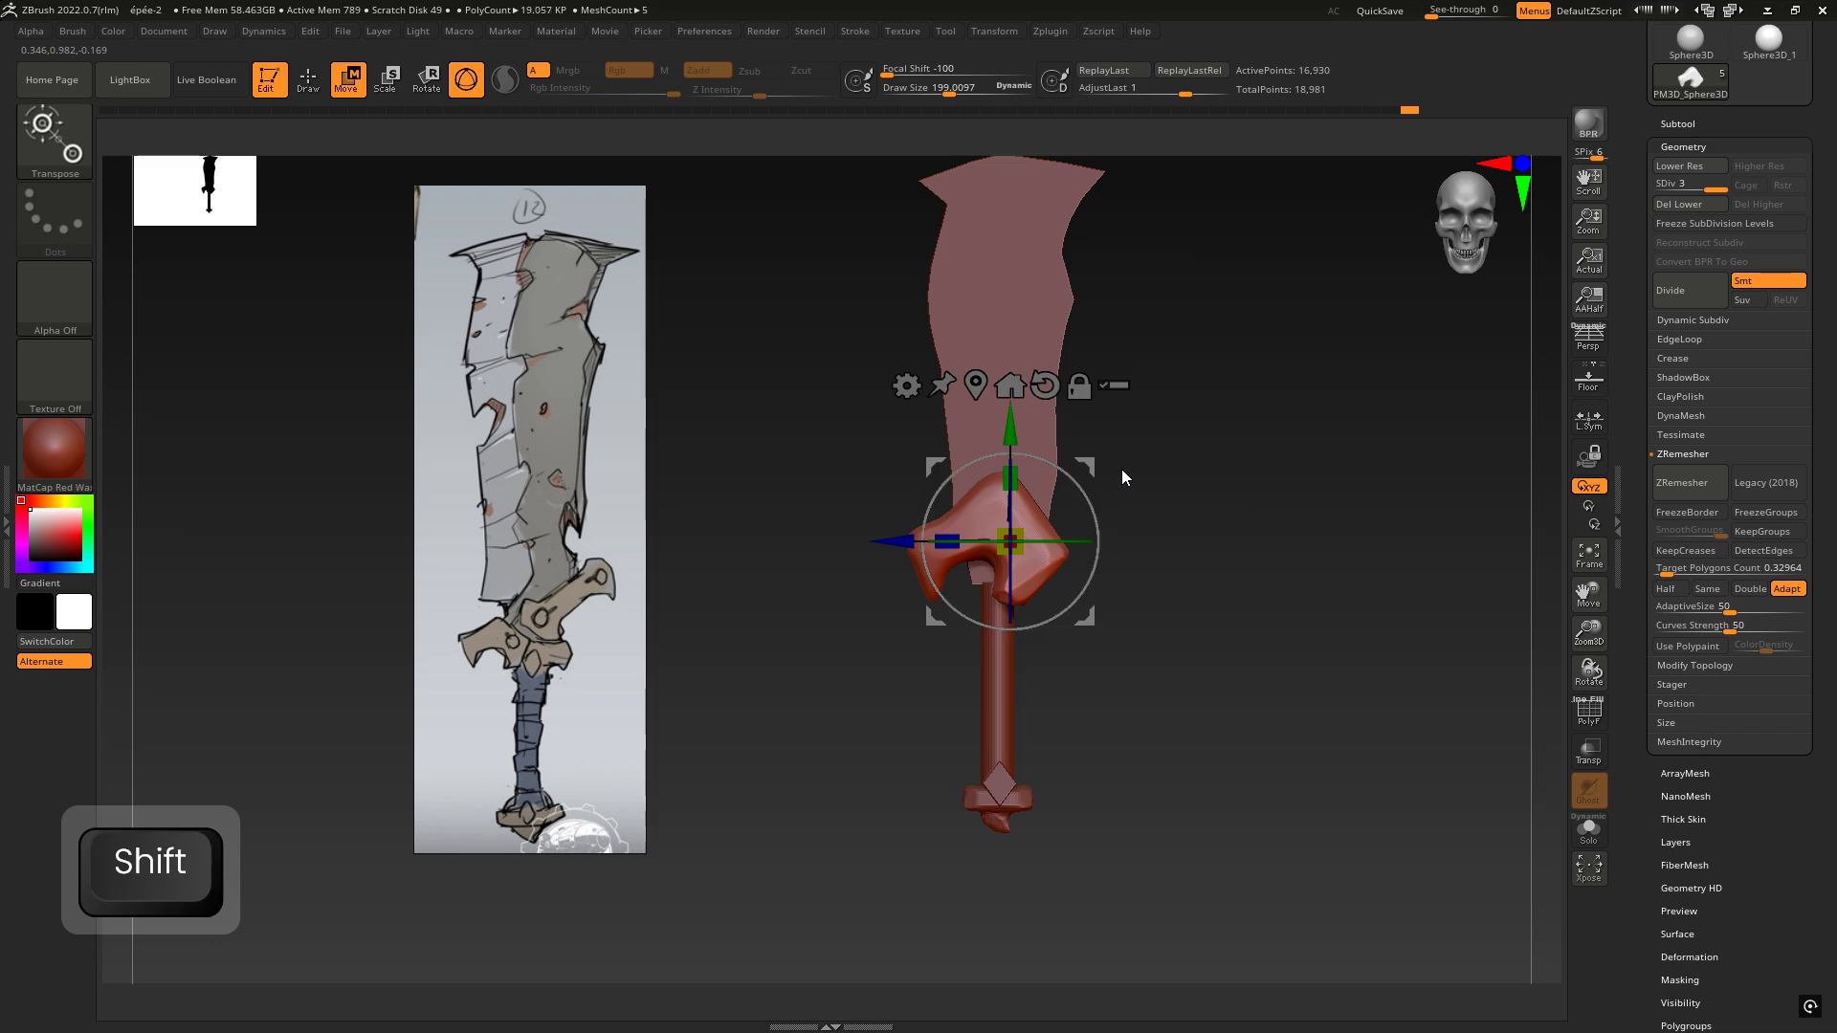
Step: Move the guard down beside the upper handle, scale it to about 0.66 and tilt it to match the reference
drag(1088, 468, 1022, 534)
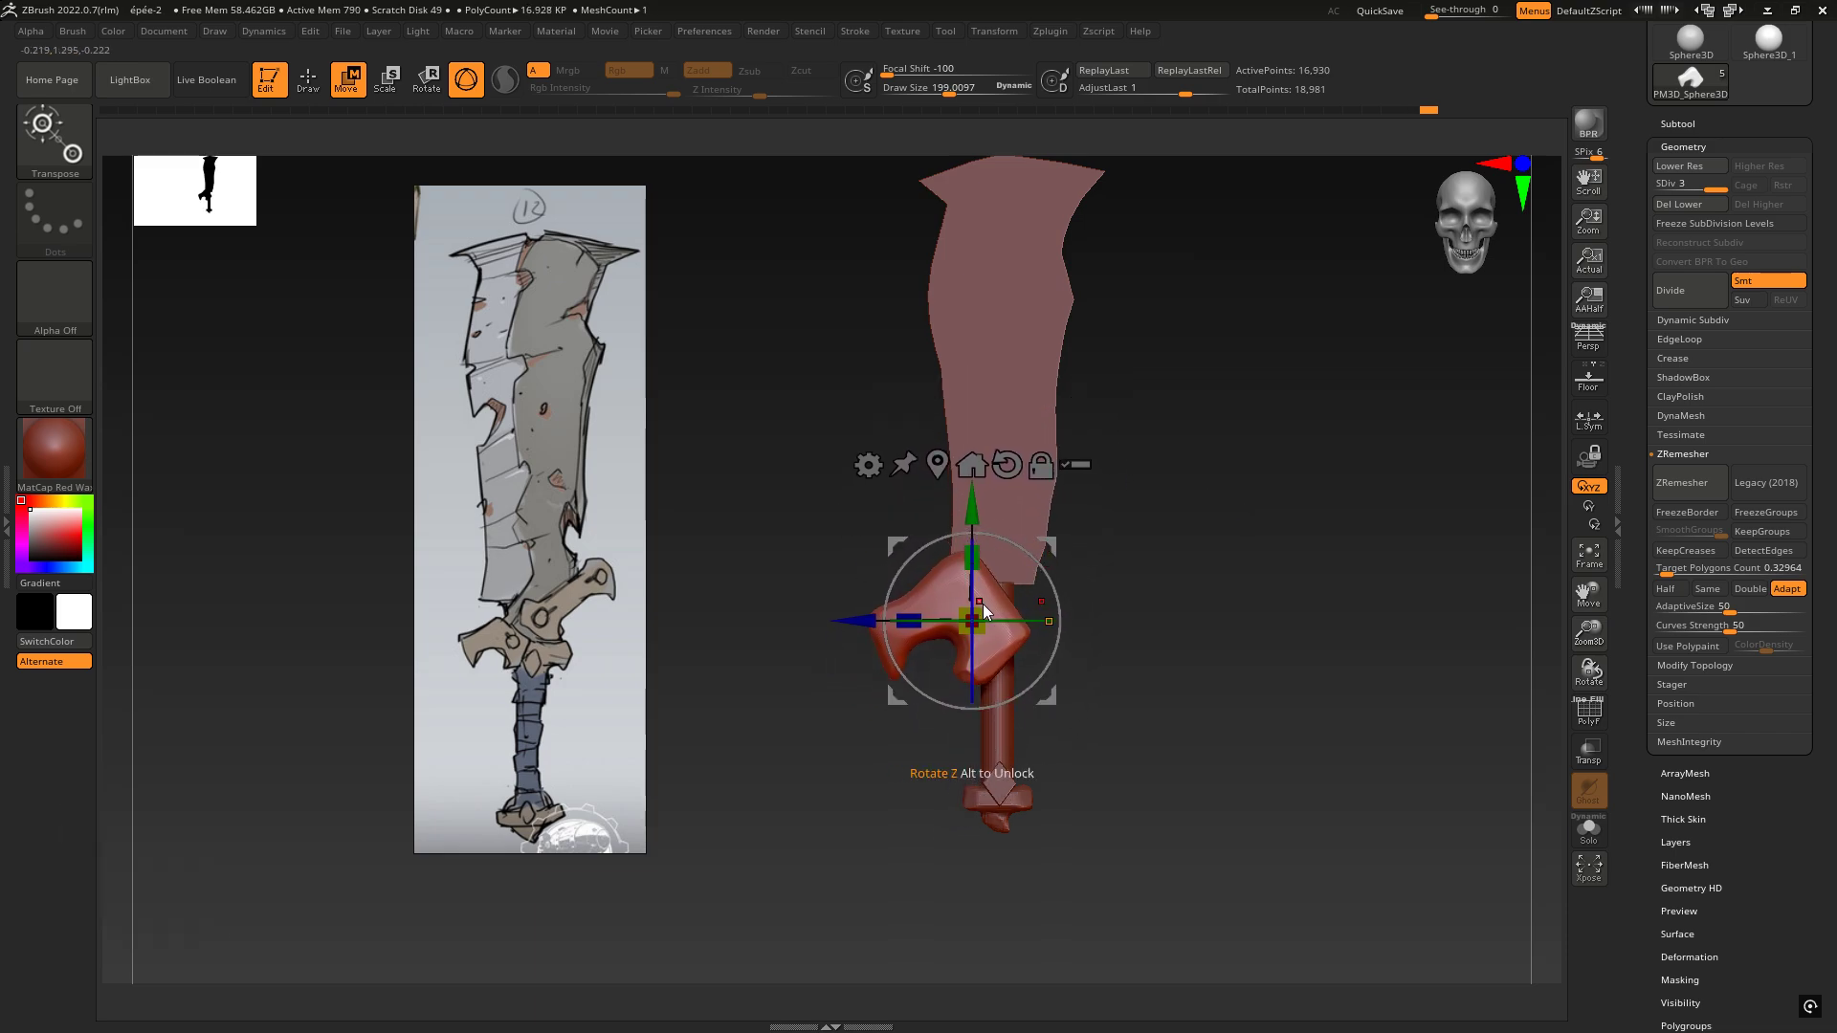
key(x)
drag(988, 620, 974, 629)
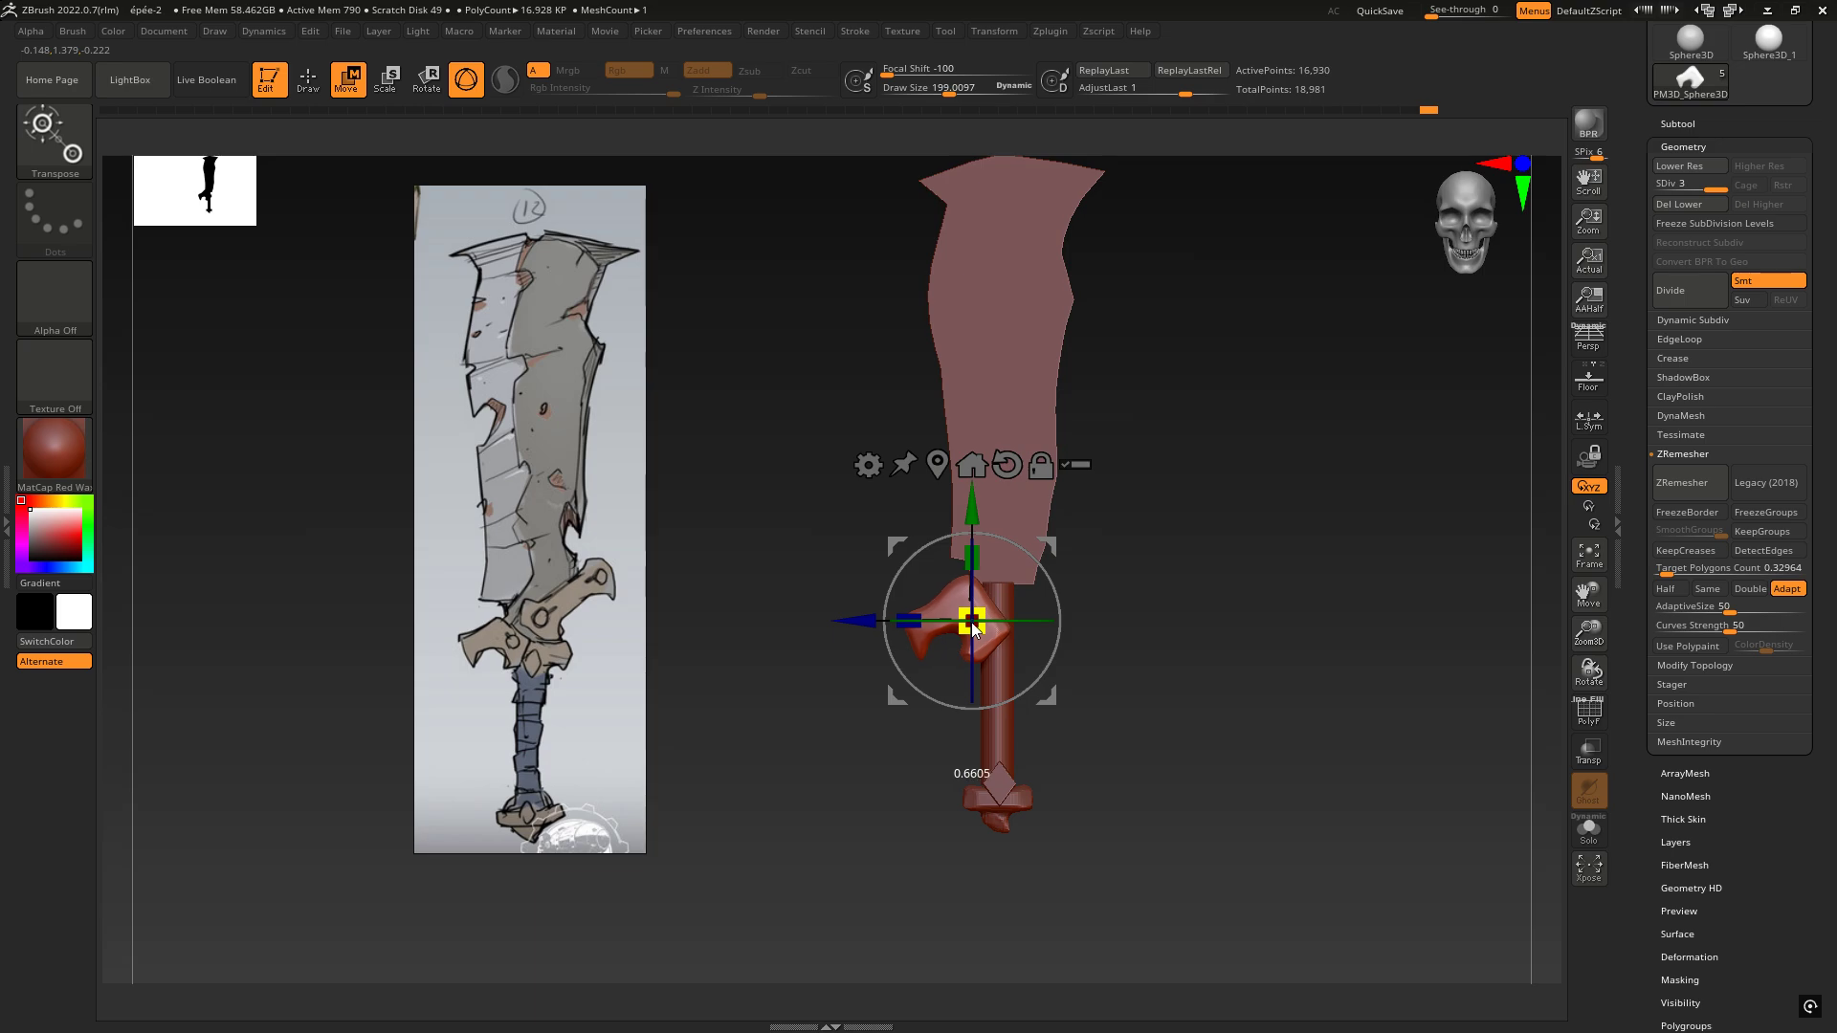
drag(1036, 576, 1018, 547)
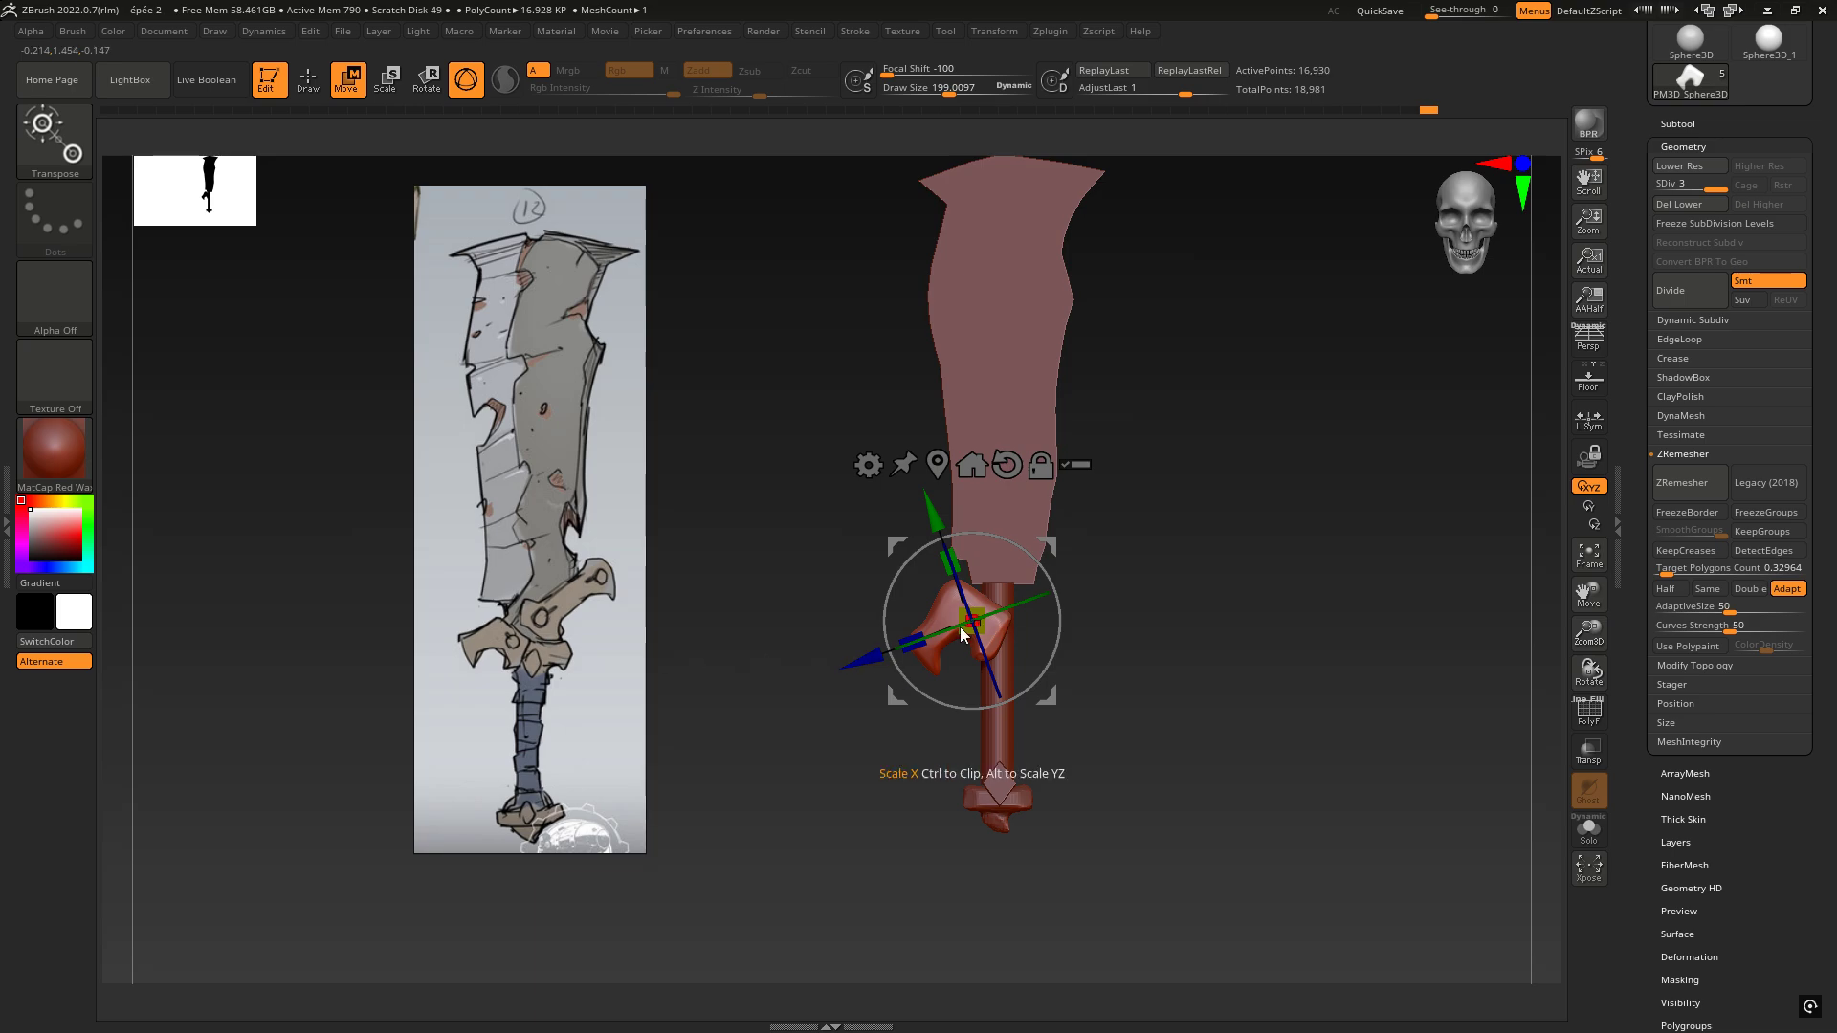
drag(971, 619, 976, 621)
drag(1018, 549, 1179, 570)
Step: Raise the guard slightly so it overlaps the base of the blade where it meets the handle
ctrl+right_drag(1134, 624, 724, 548)
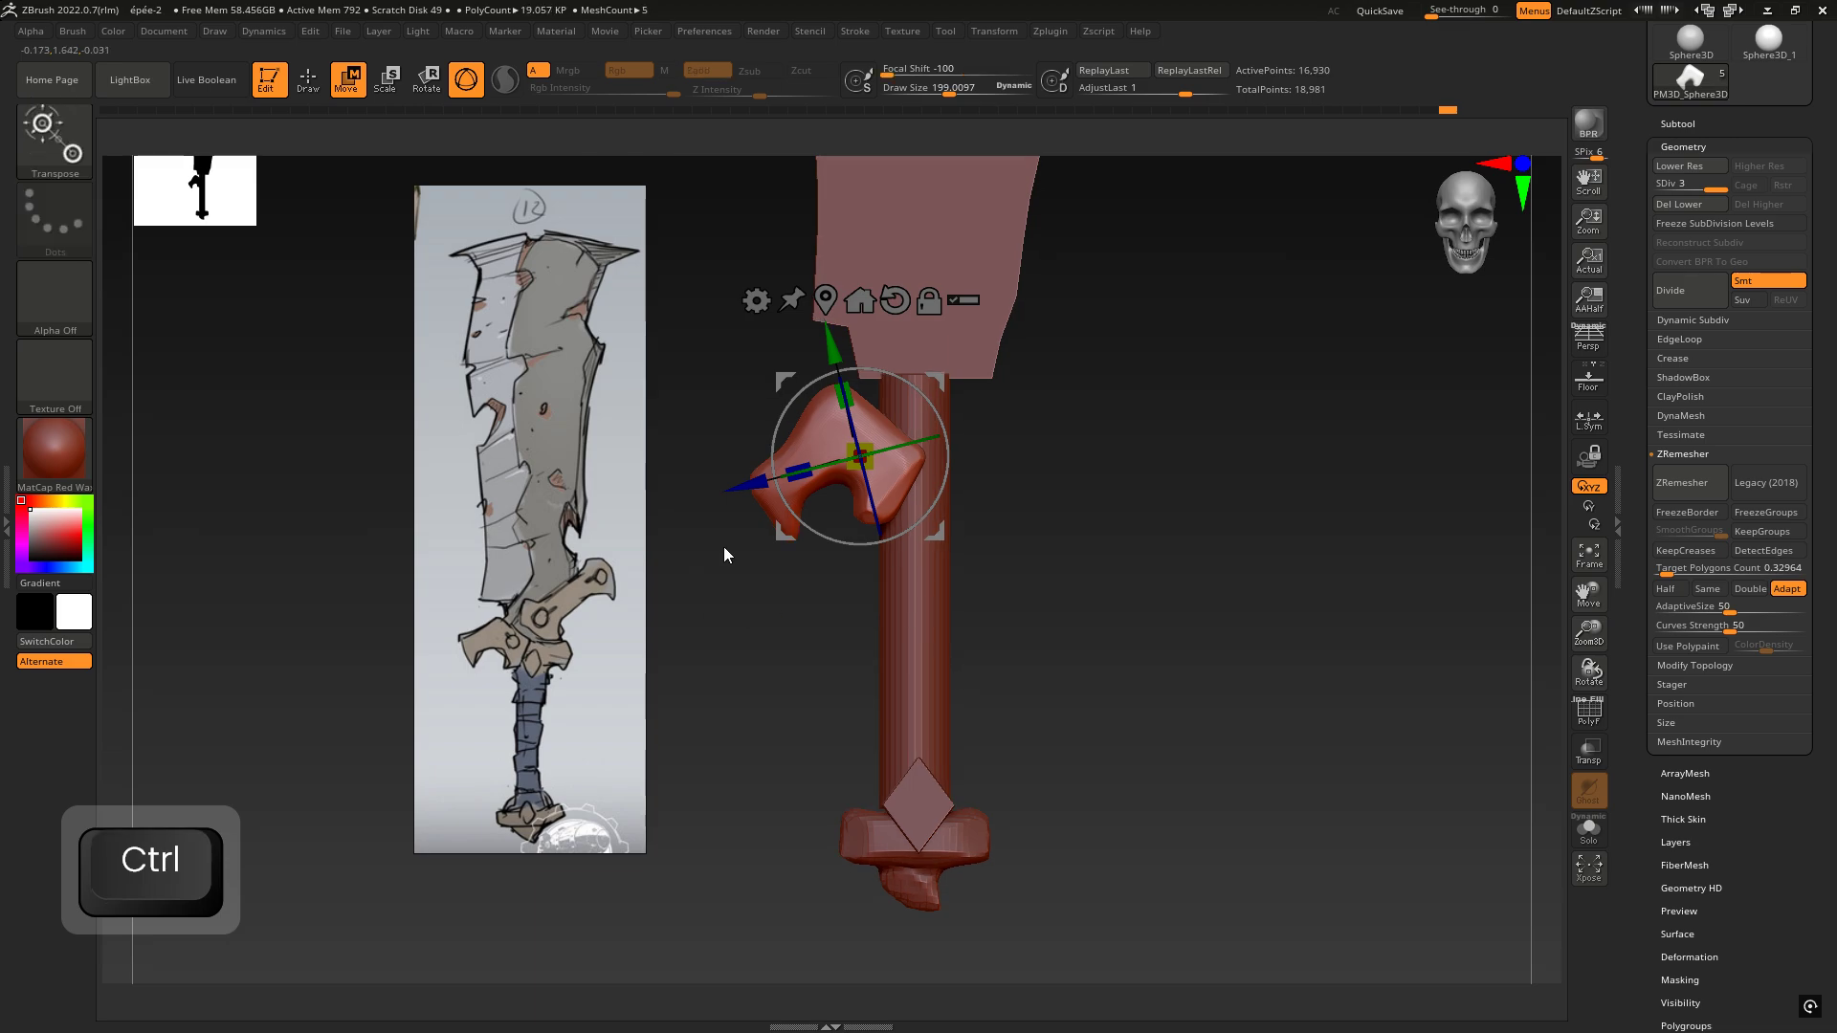
alt+right_drag(1191, 441, 1229, 559)
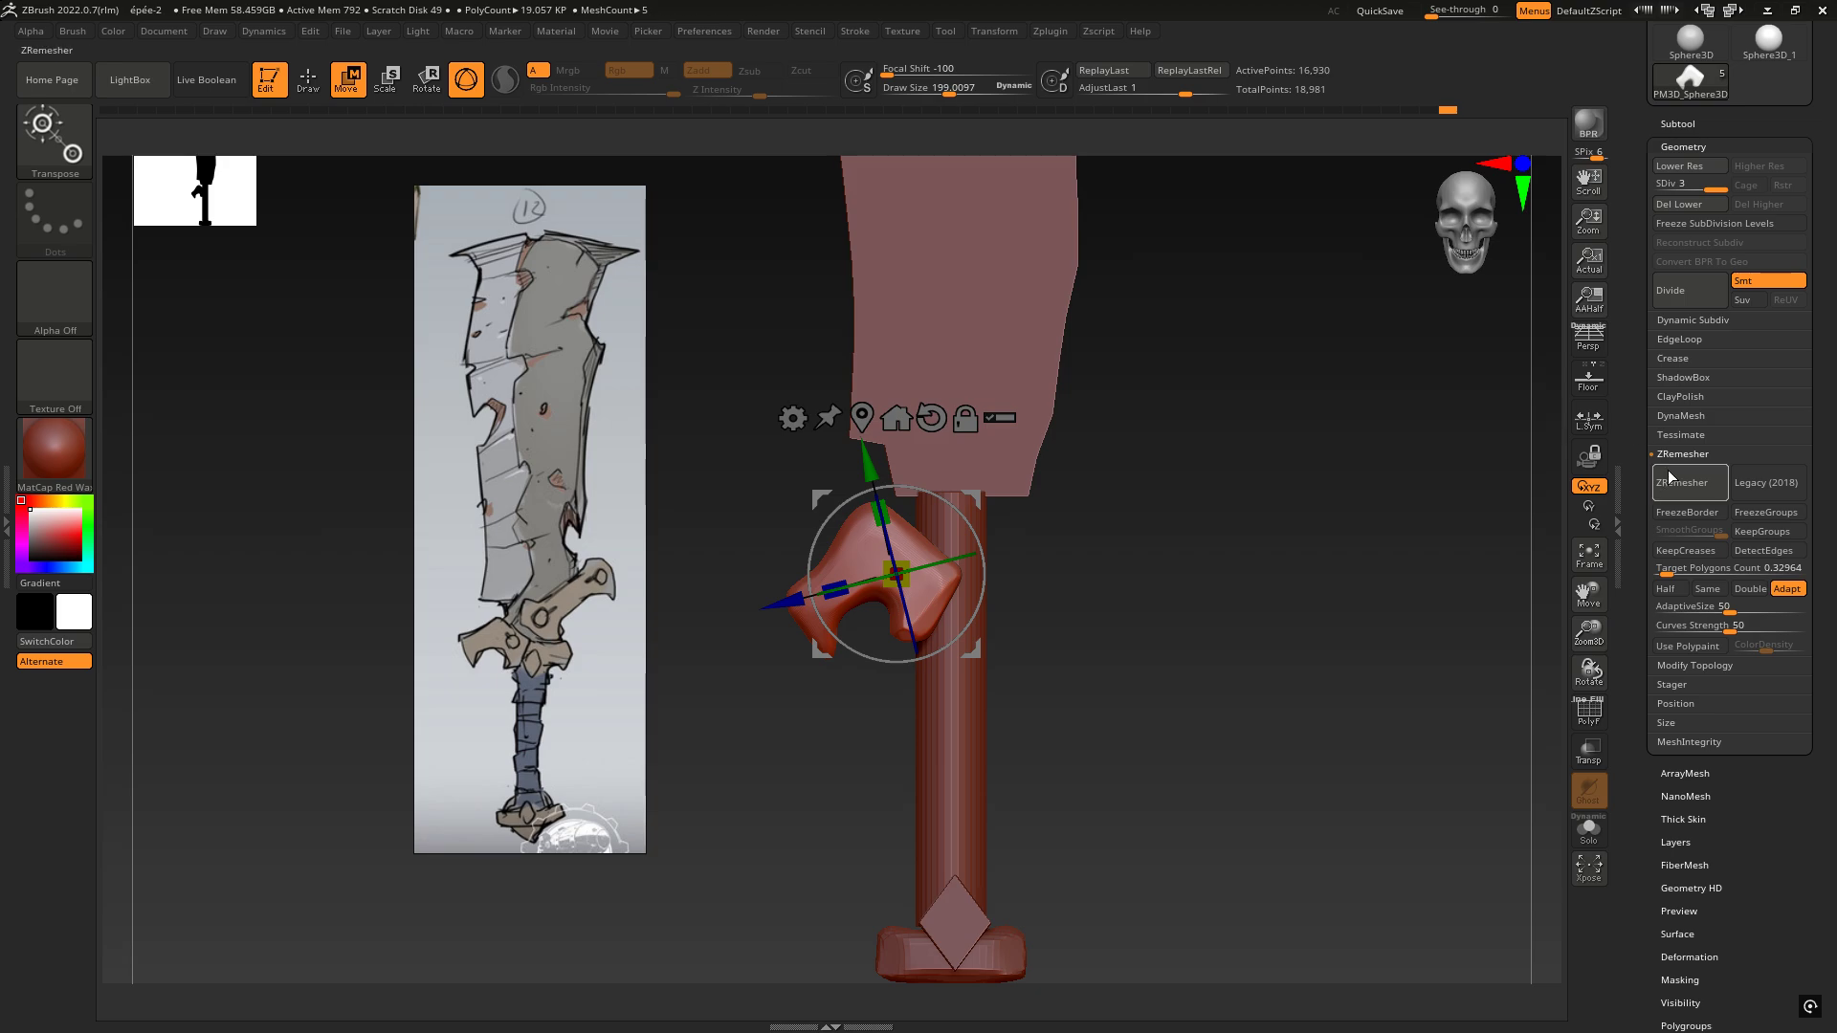
right_drag(1089, 534, 1229, 546)
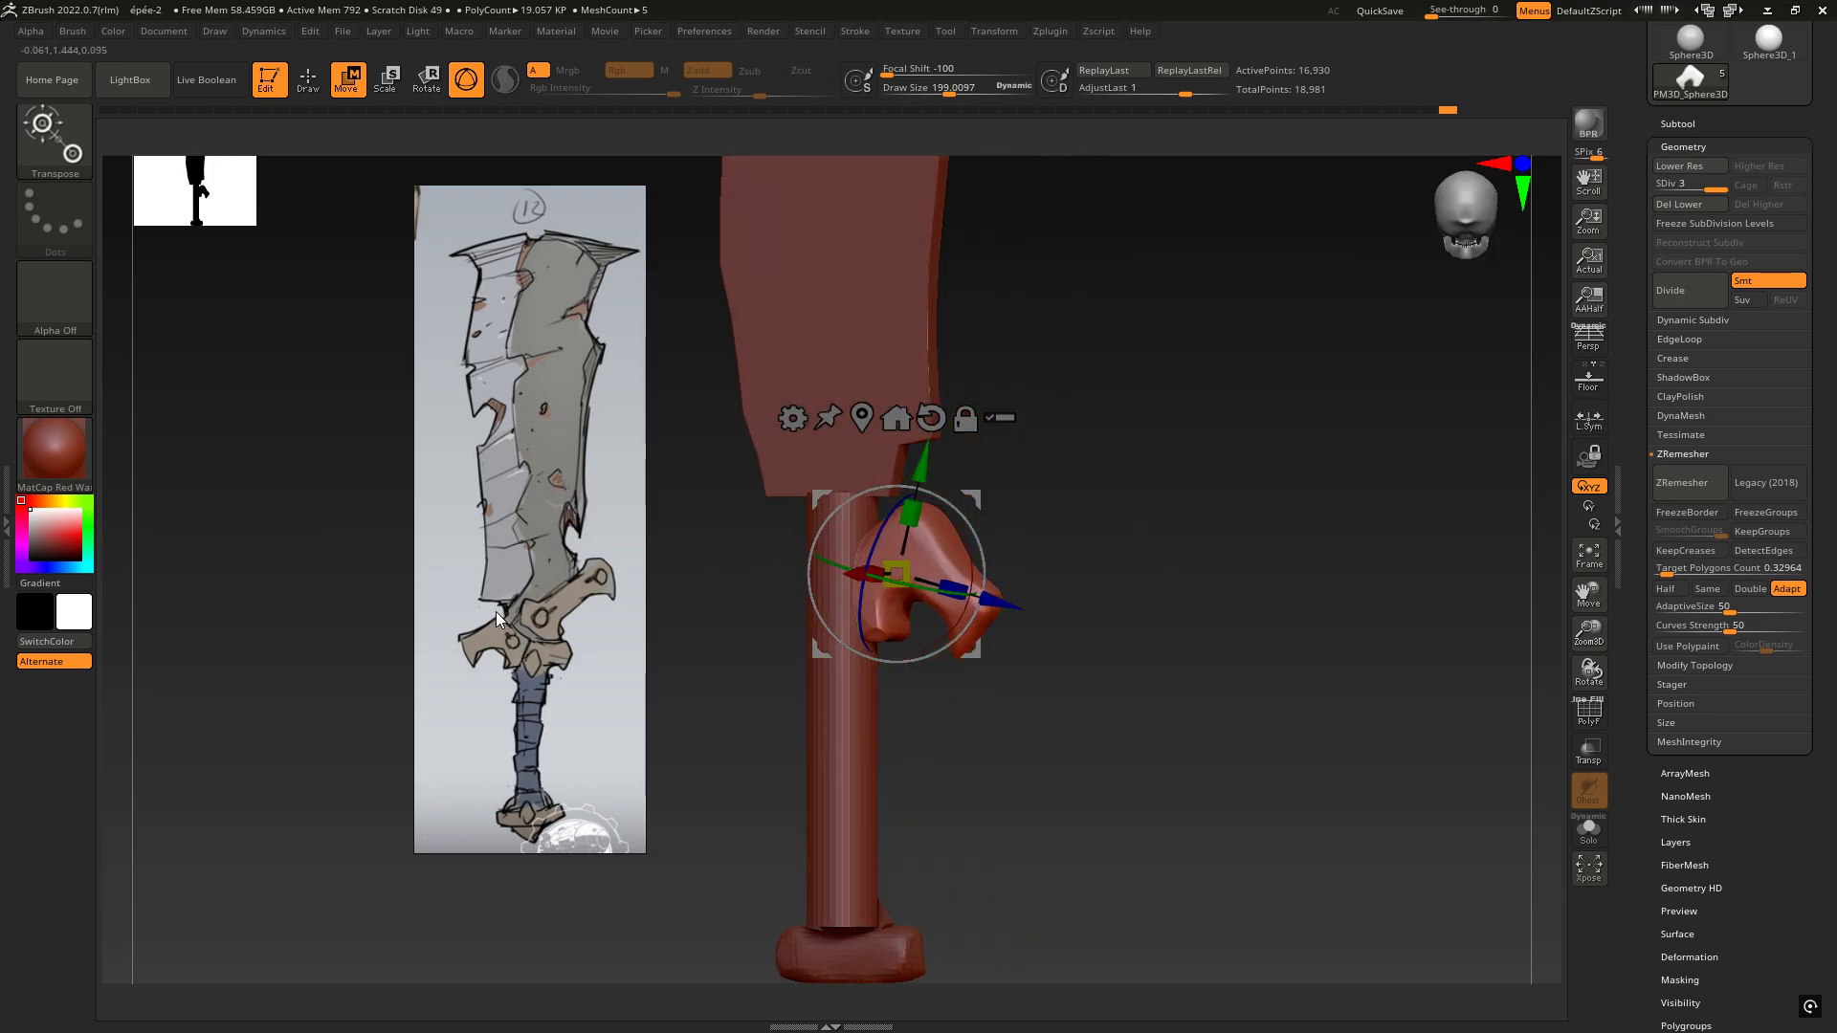
right_drag(532, 617, 904, 502)
drag(975, 497, 980, 449)
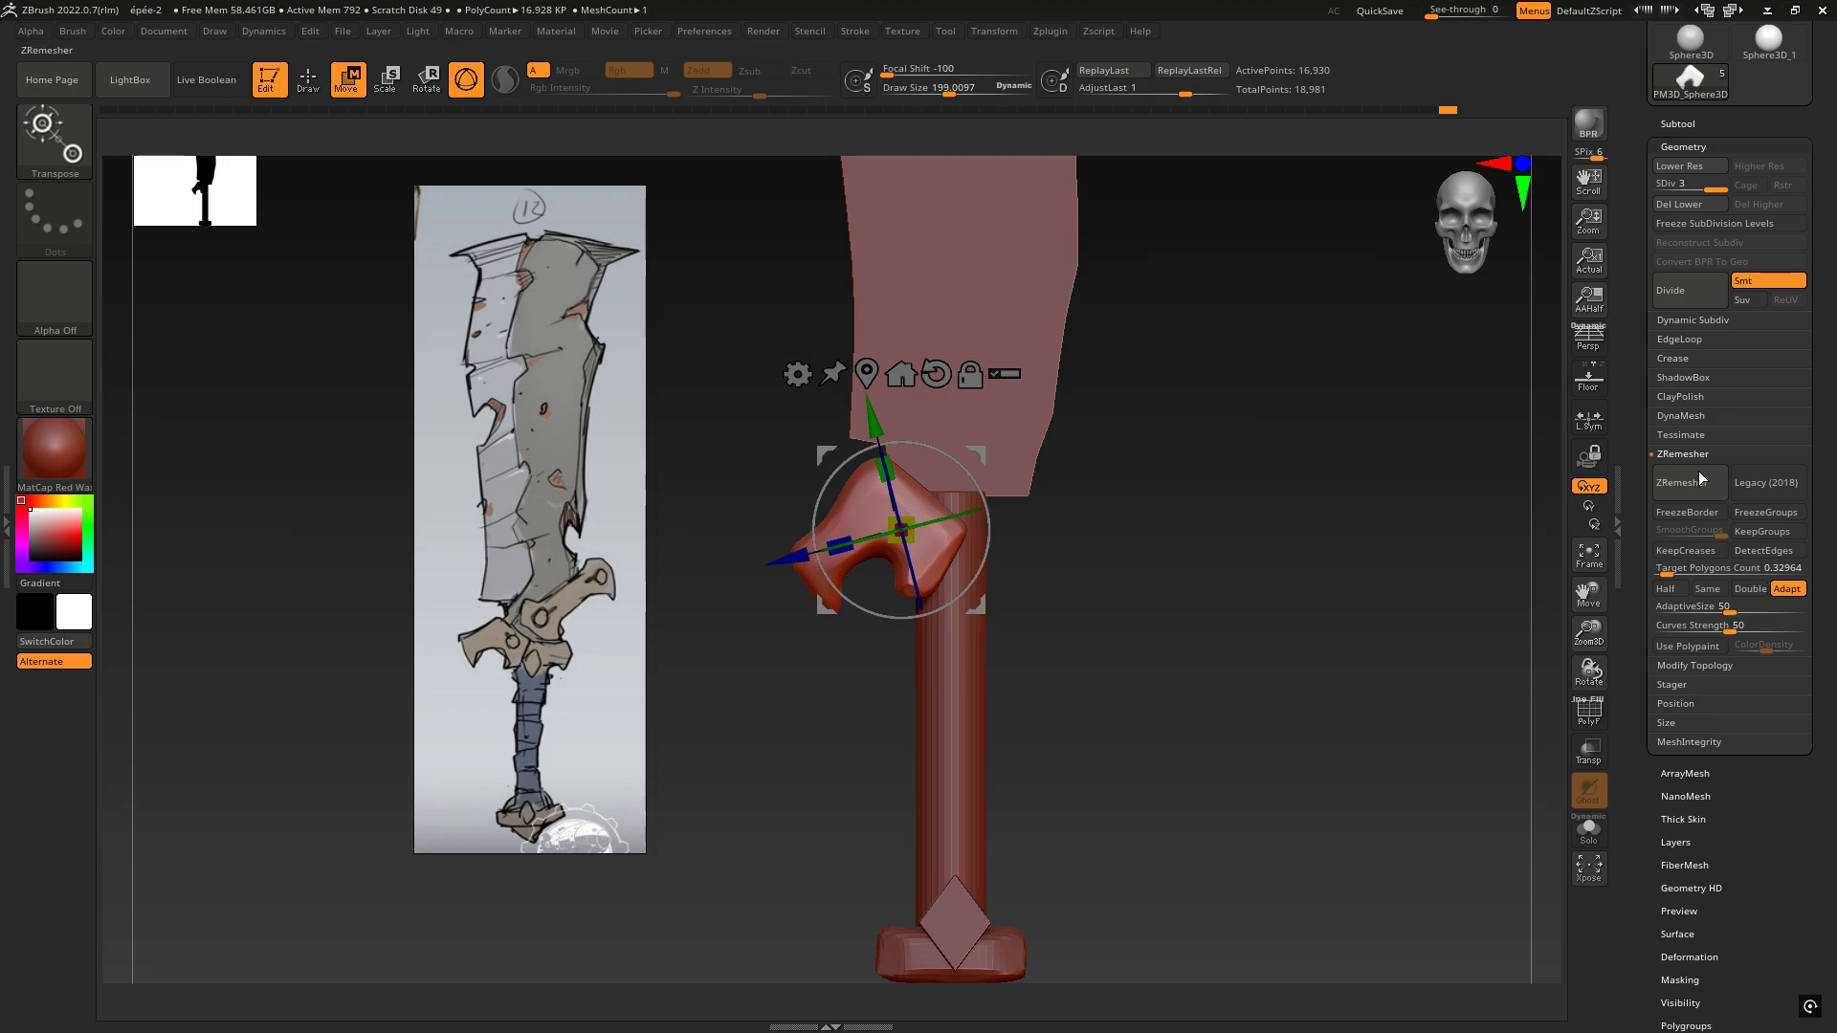
Step: Append a sphere as a new subtool to the sword and make it the active subtool
drag(1828, 297, 1828, 727)
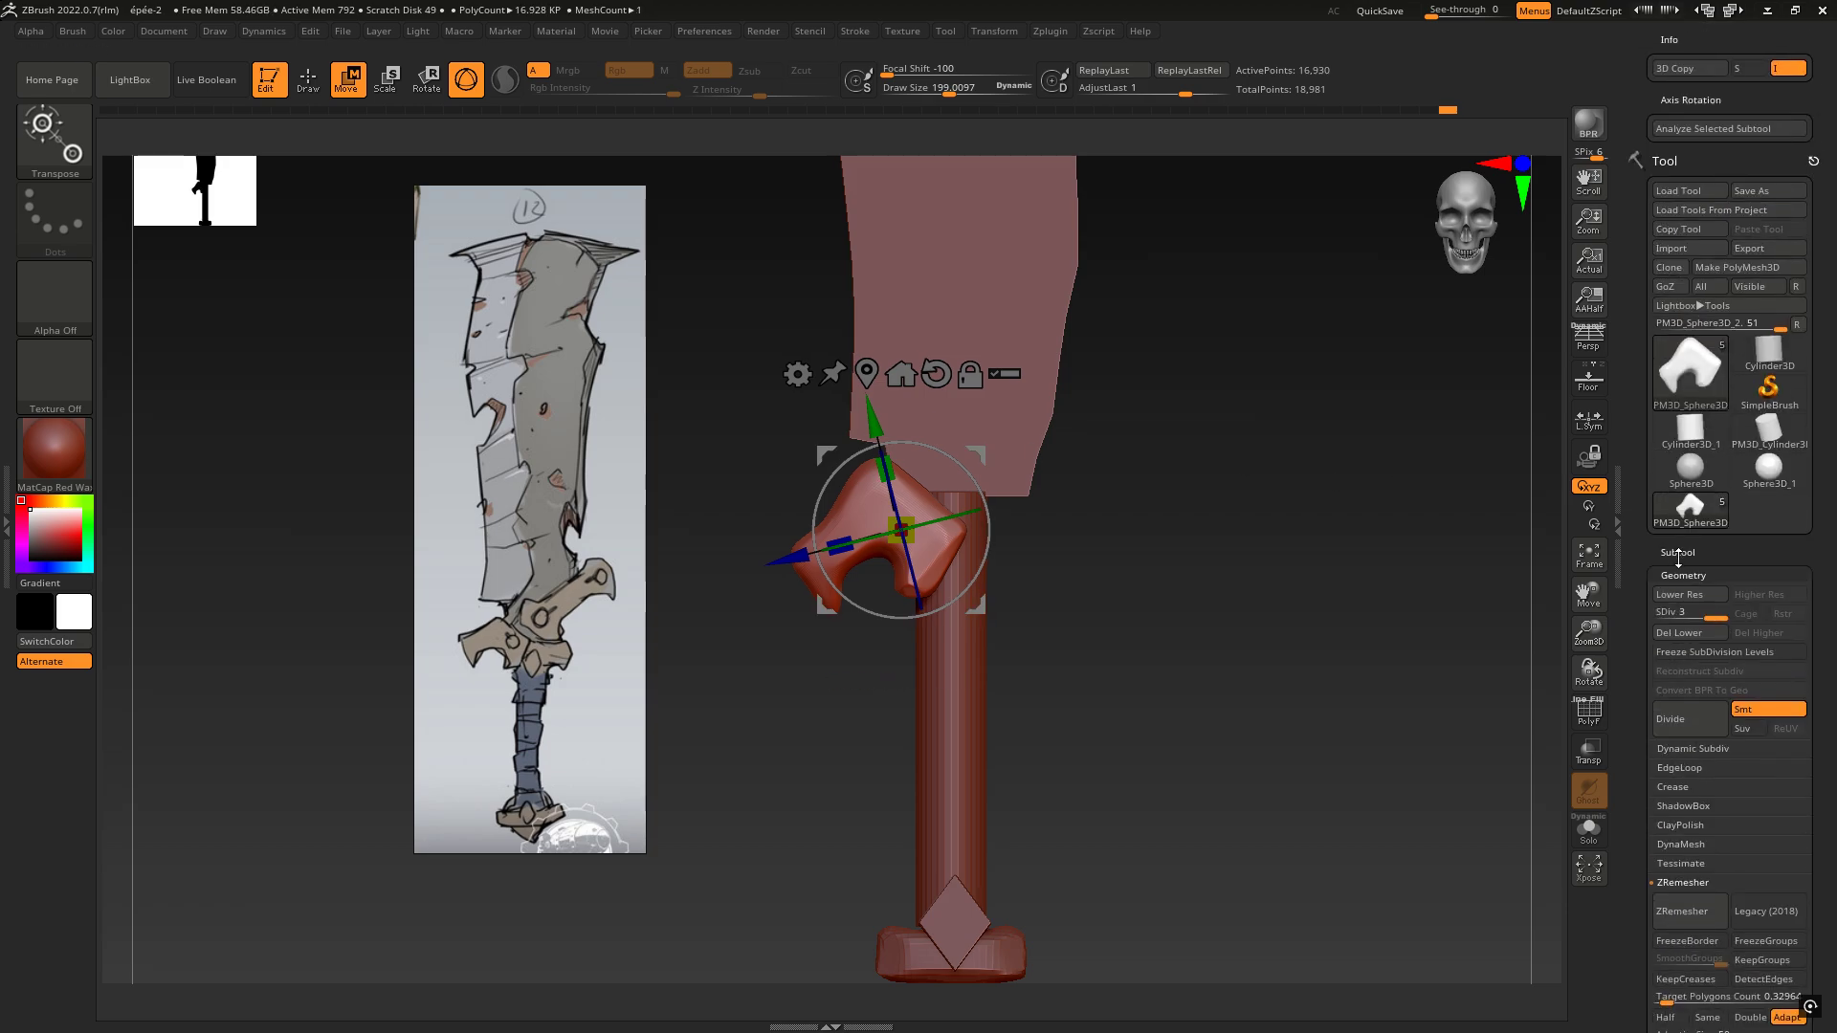
click(1678, 557)
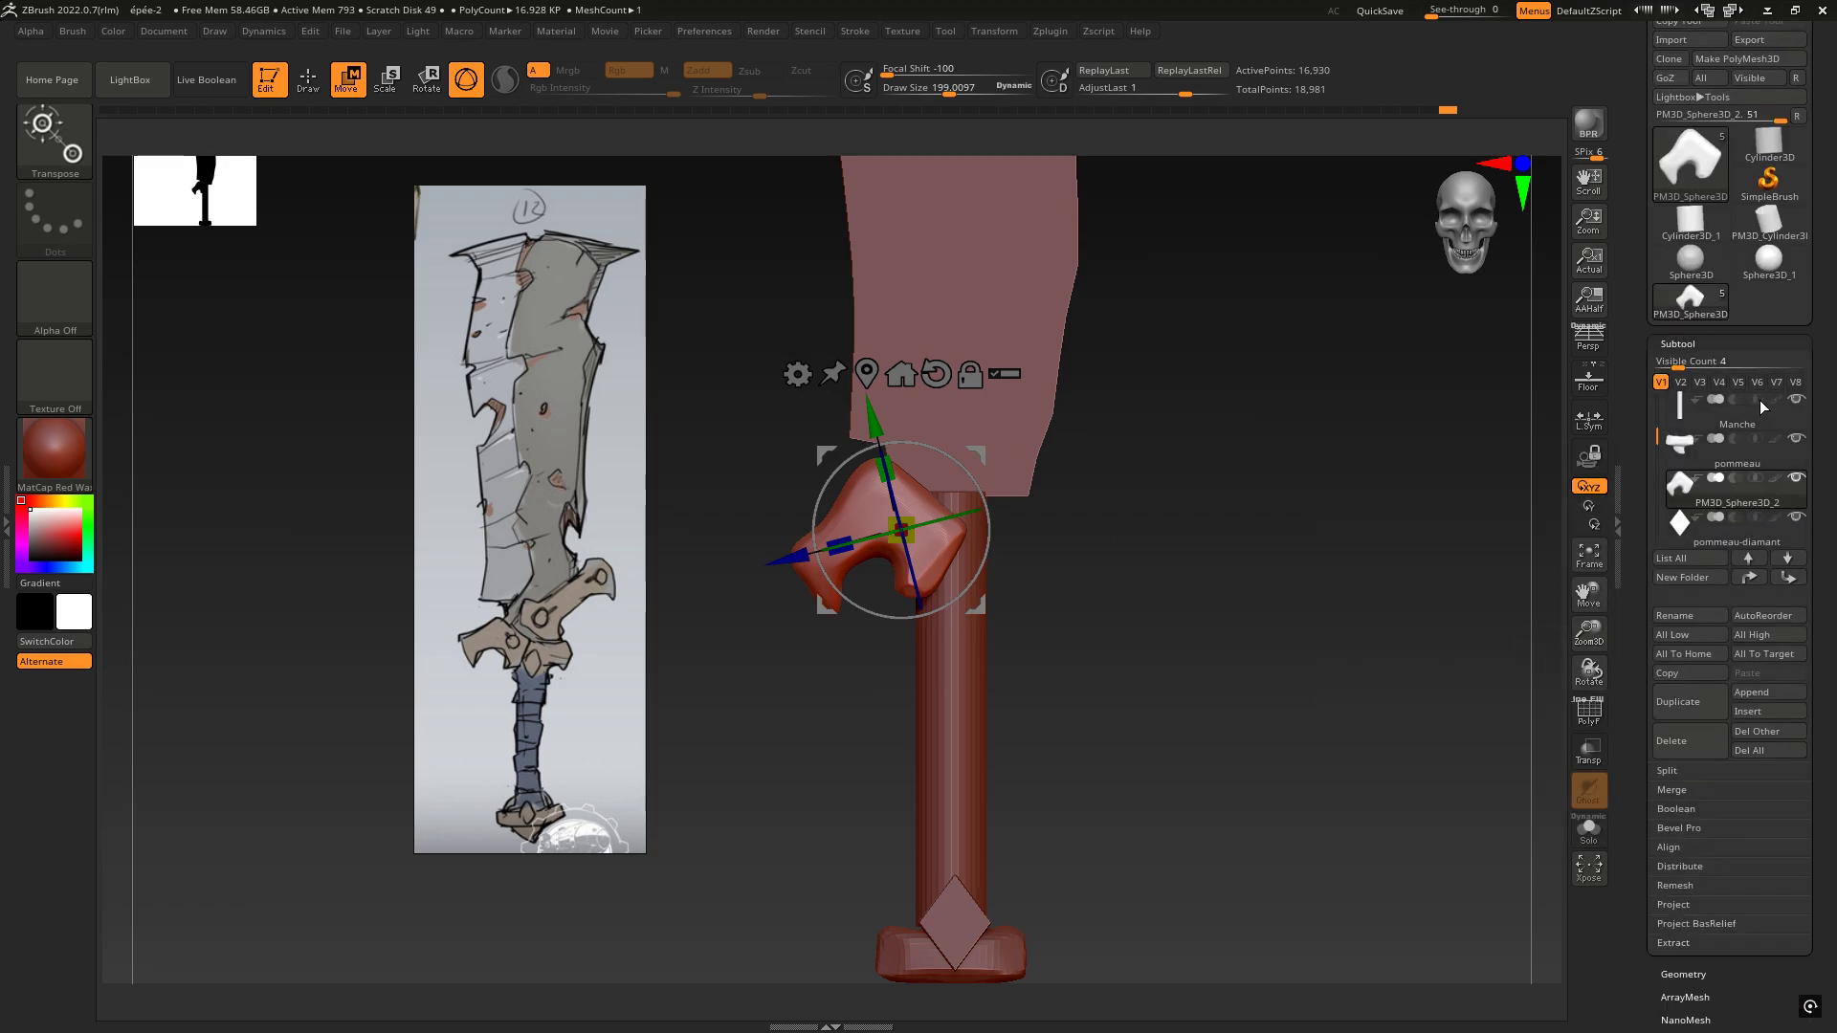
drag(1825, 501, 1814, 390)
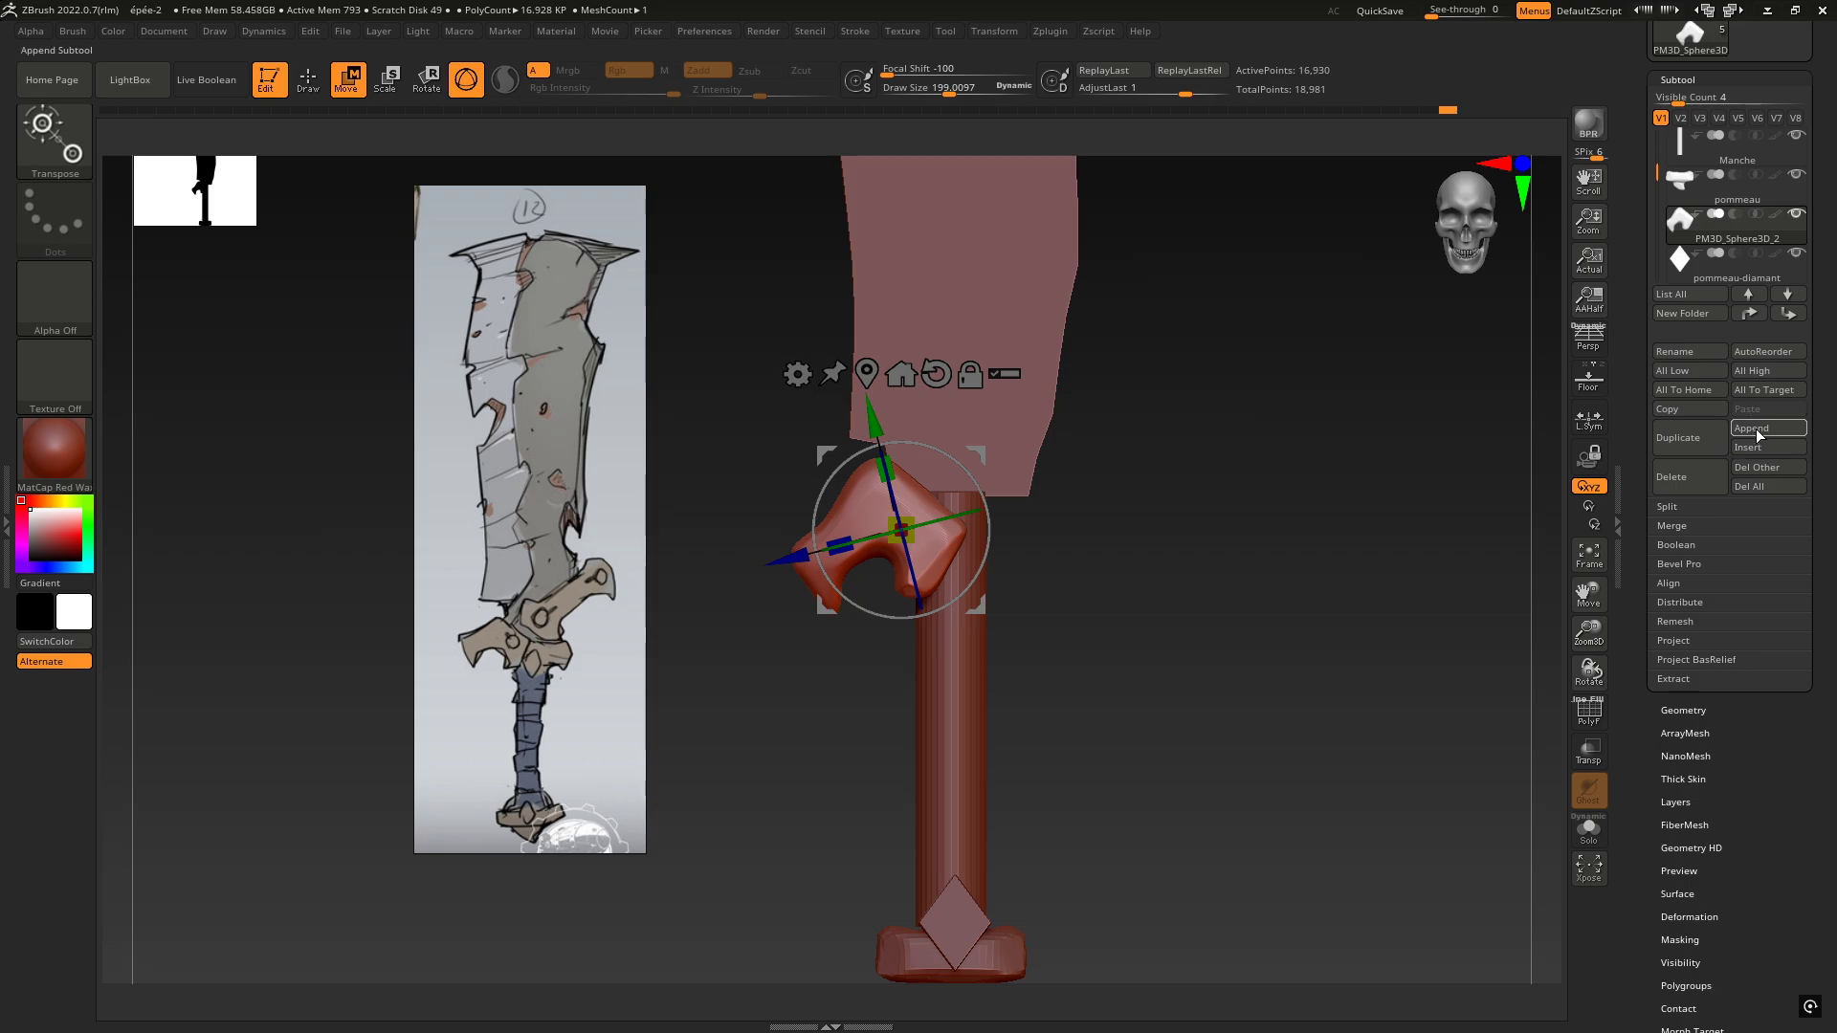
click(1765, 433)
click(1122, 466)
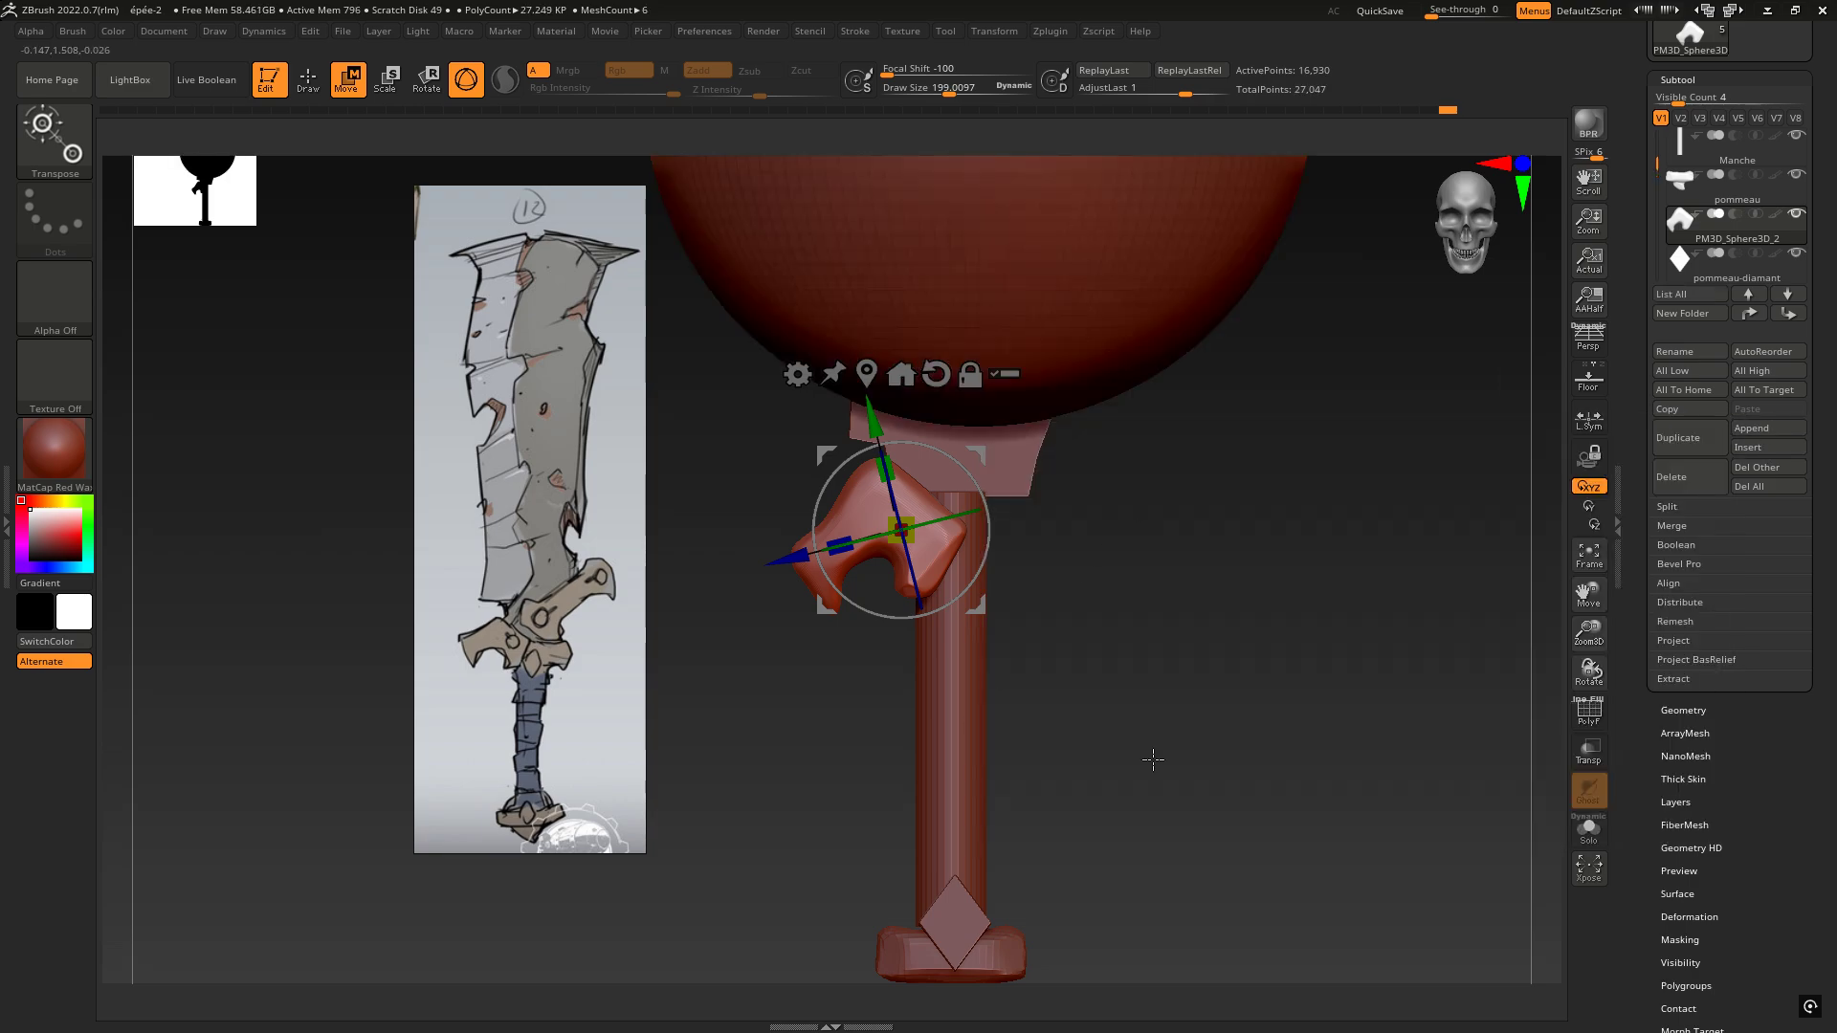
alt+drag(1202, 375, 1238, 519)
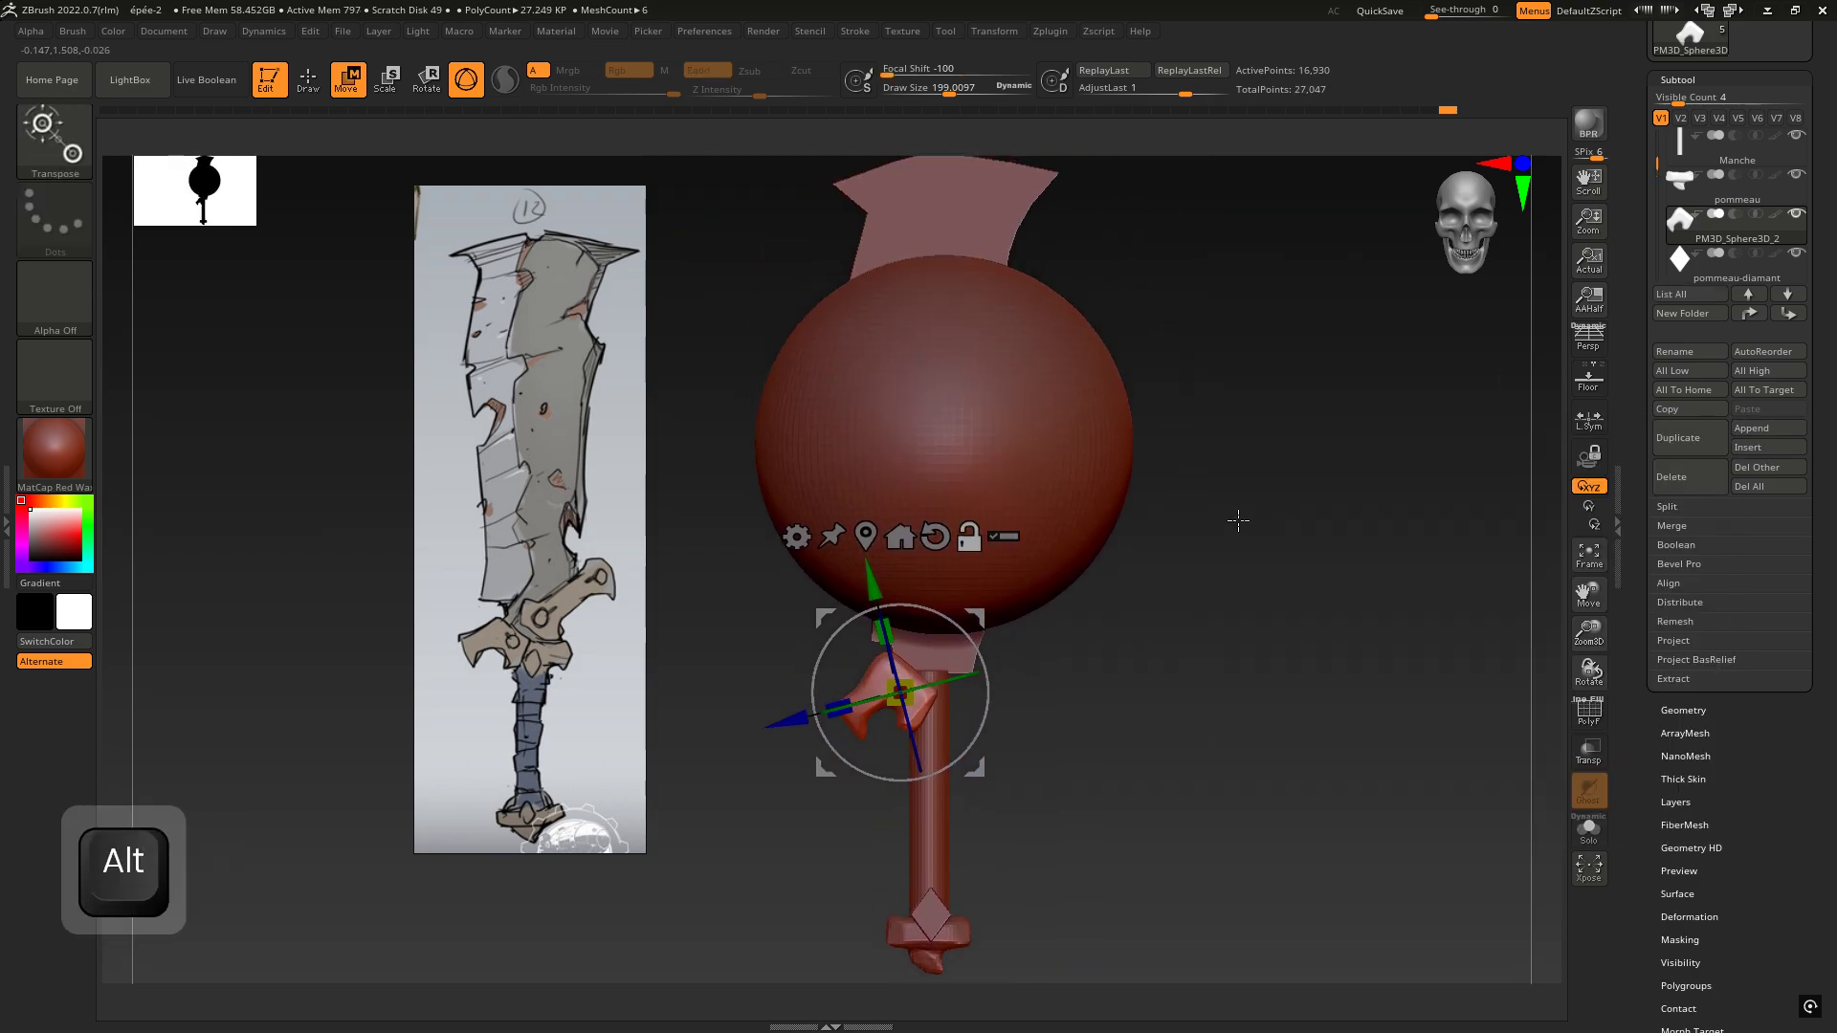
alt+click(1001, 422)
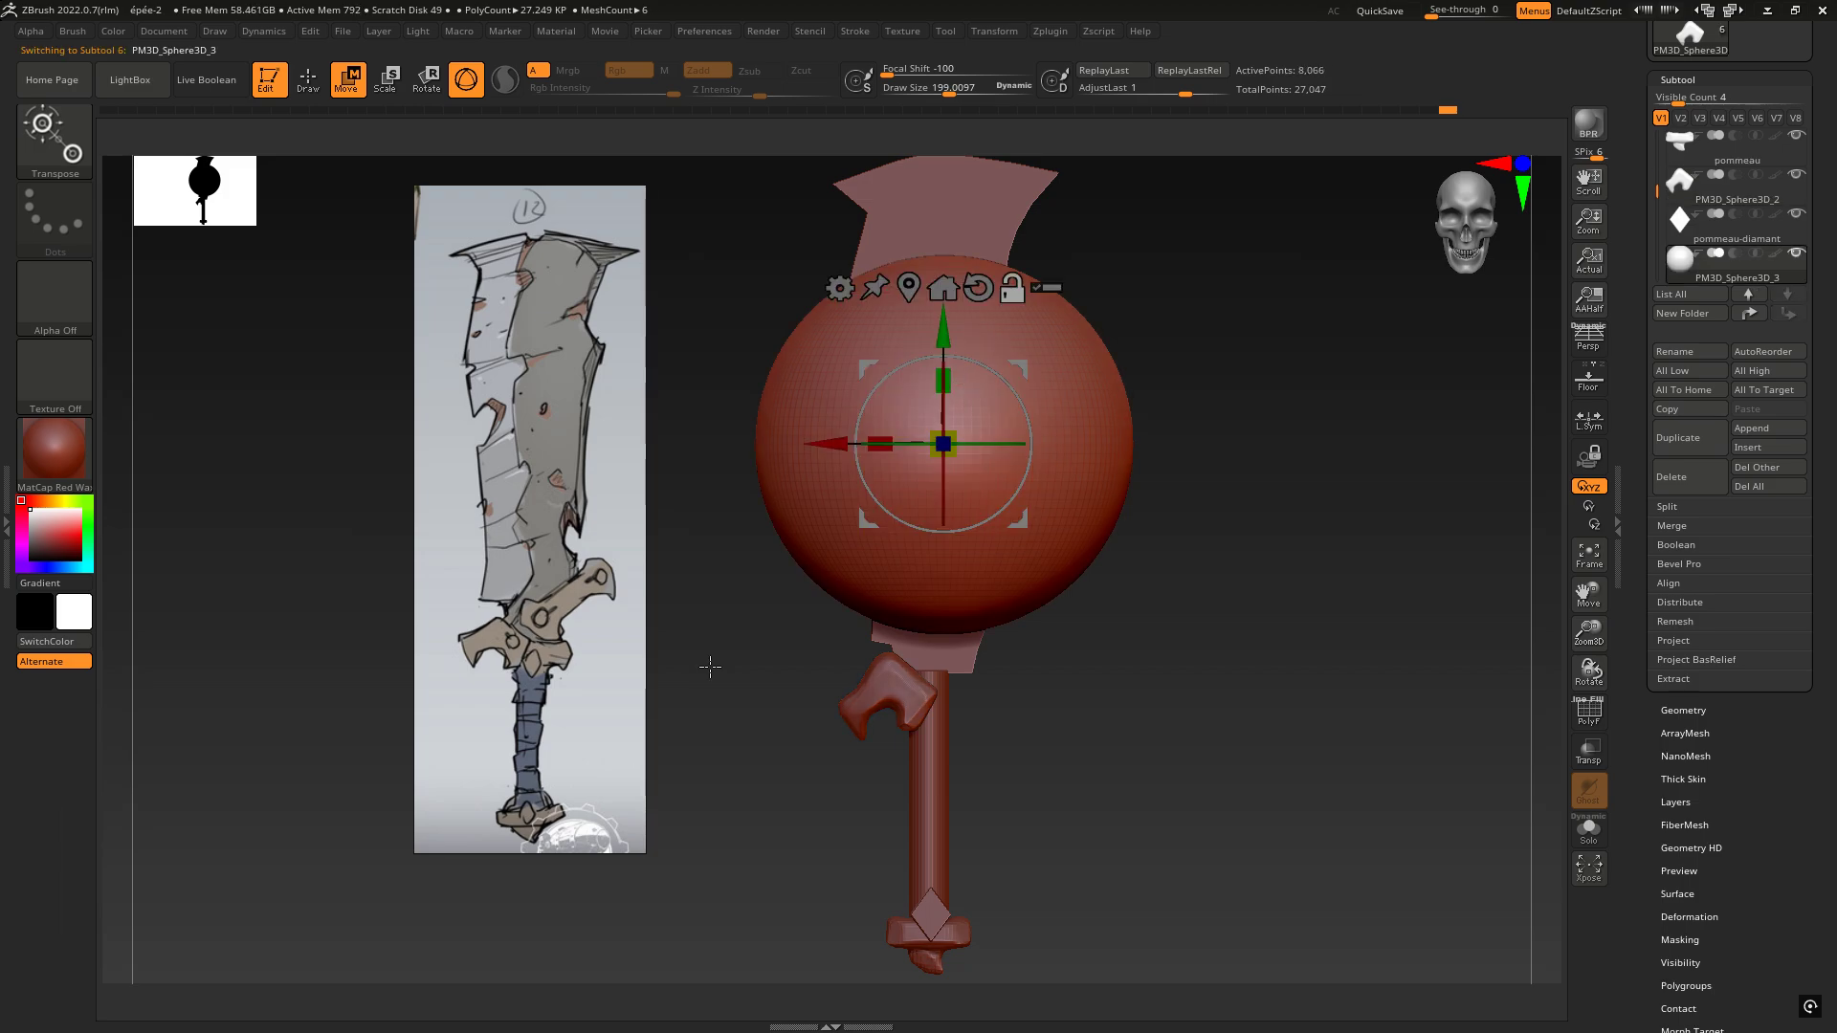
Step: Convert the new sphere to DynaMesh at a resolution of 24
drag(1742, 769, 1722, 553)
click(1693, 390)
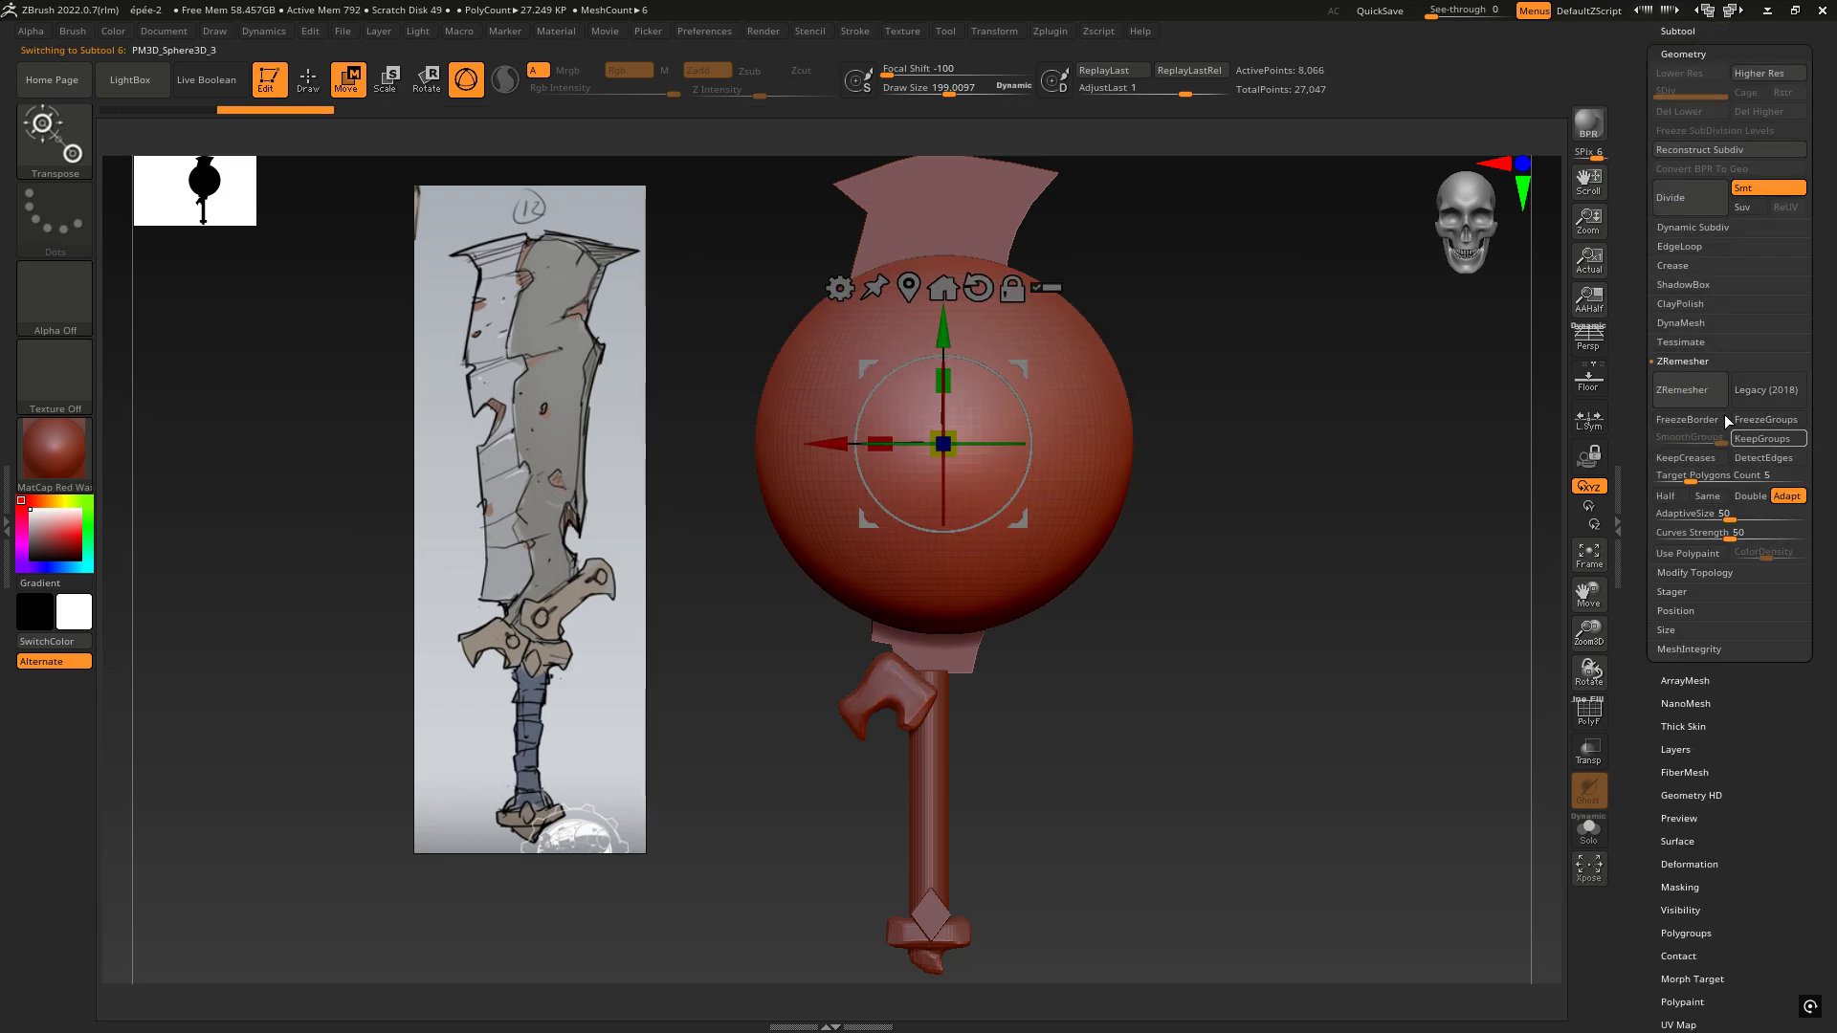
click(1670, 362)
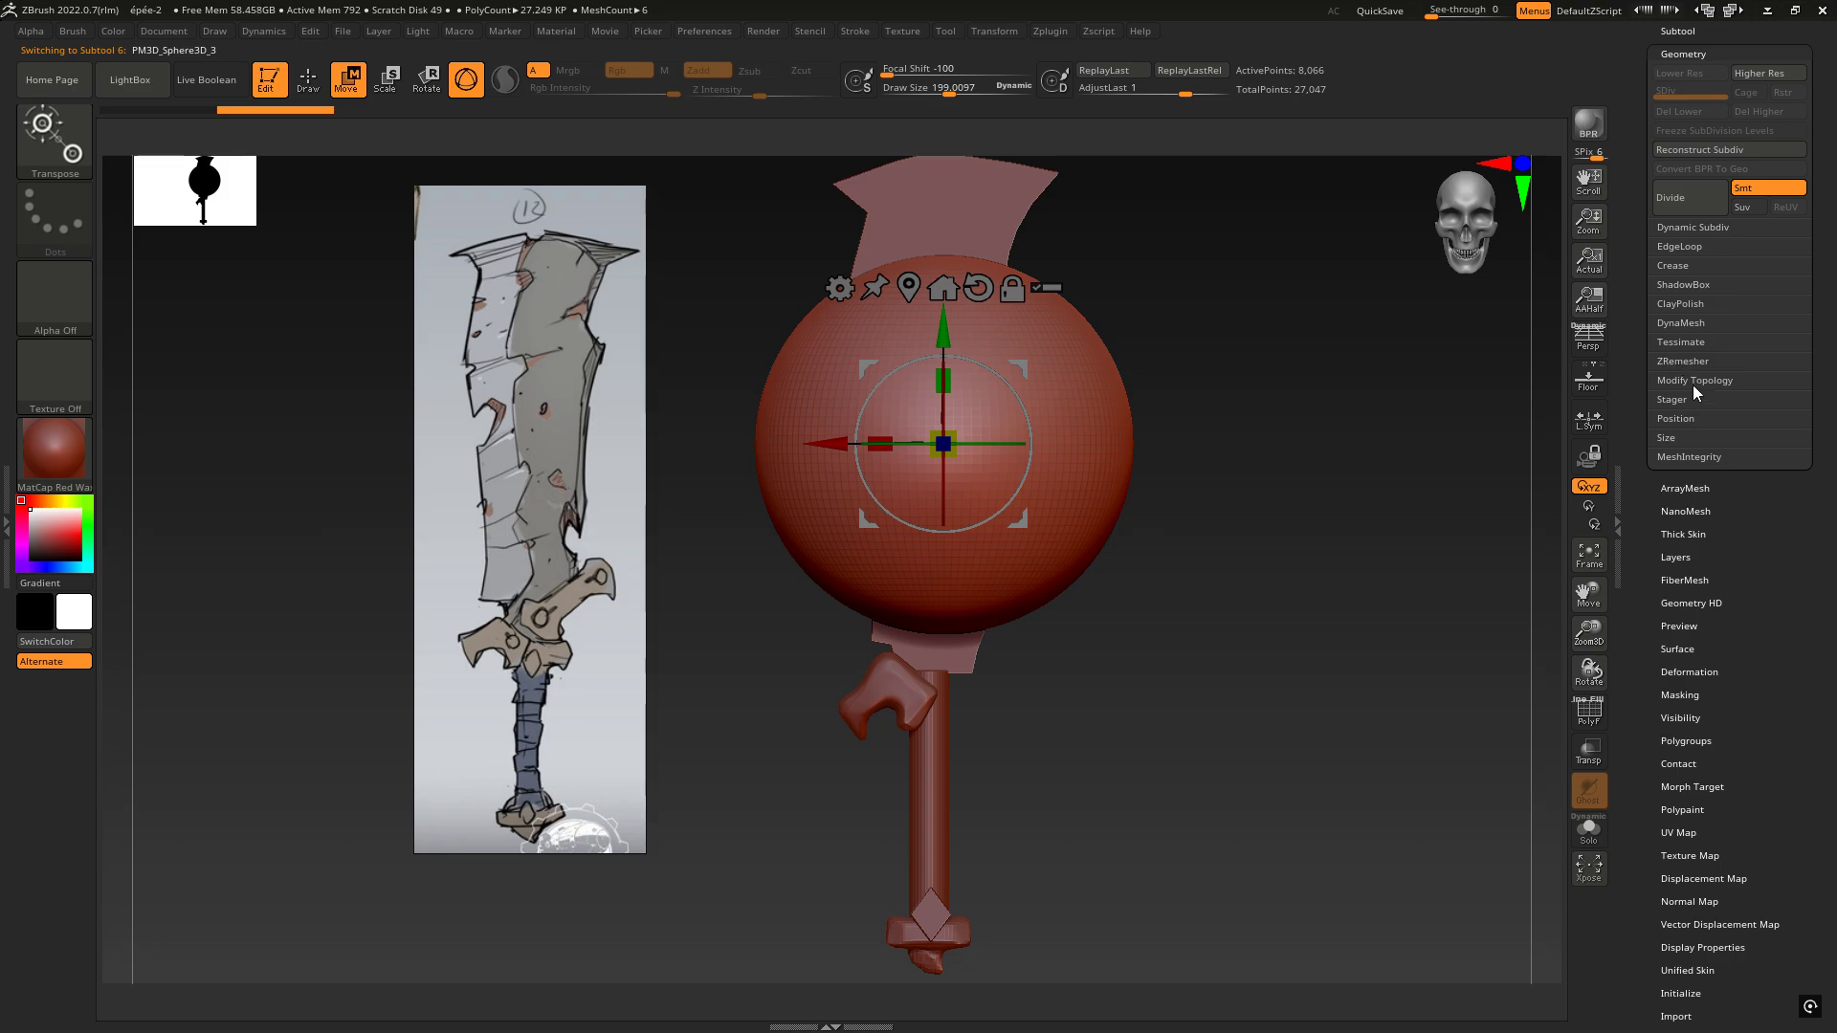
click(1672, 322)
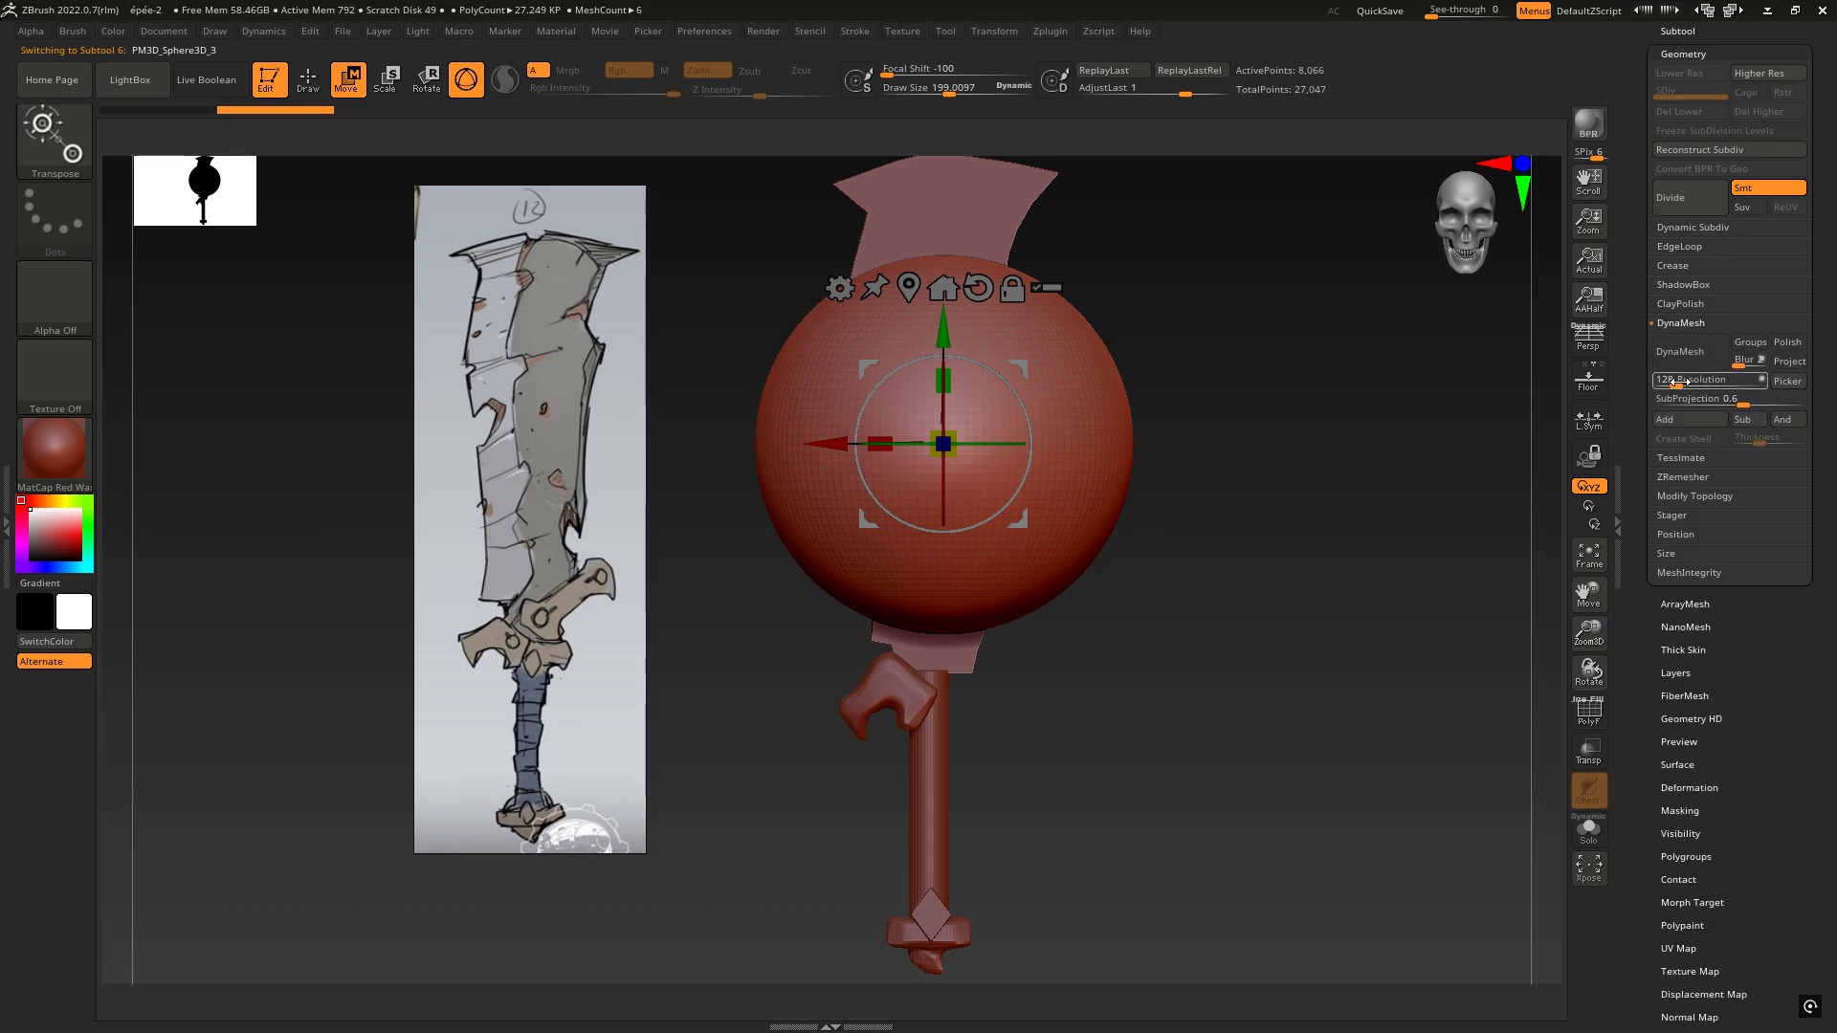
click(1684, 360)
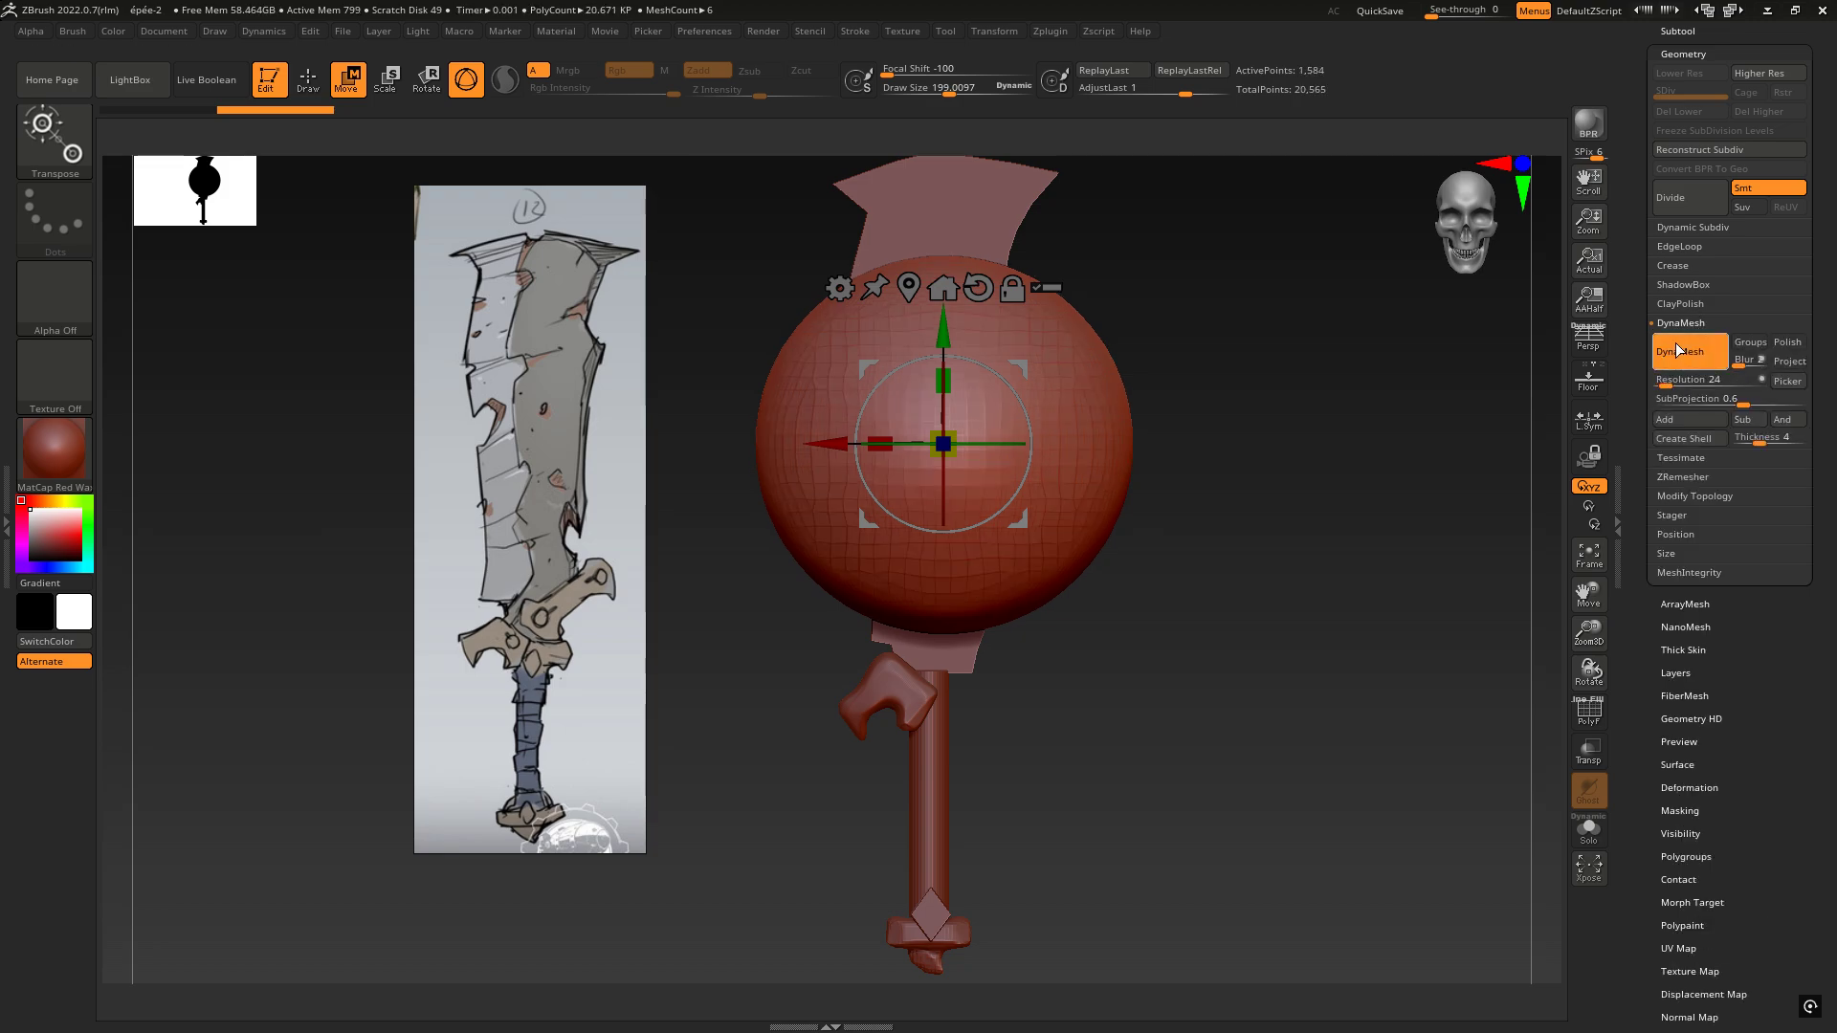
Step: Shrink the sphere to about half its size, lower it onto the blade and handle junction, and turn on symmetry
drag(951, 436, 966, 412)
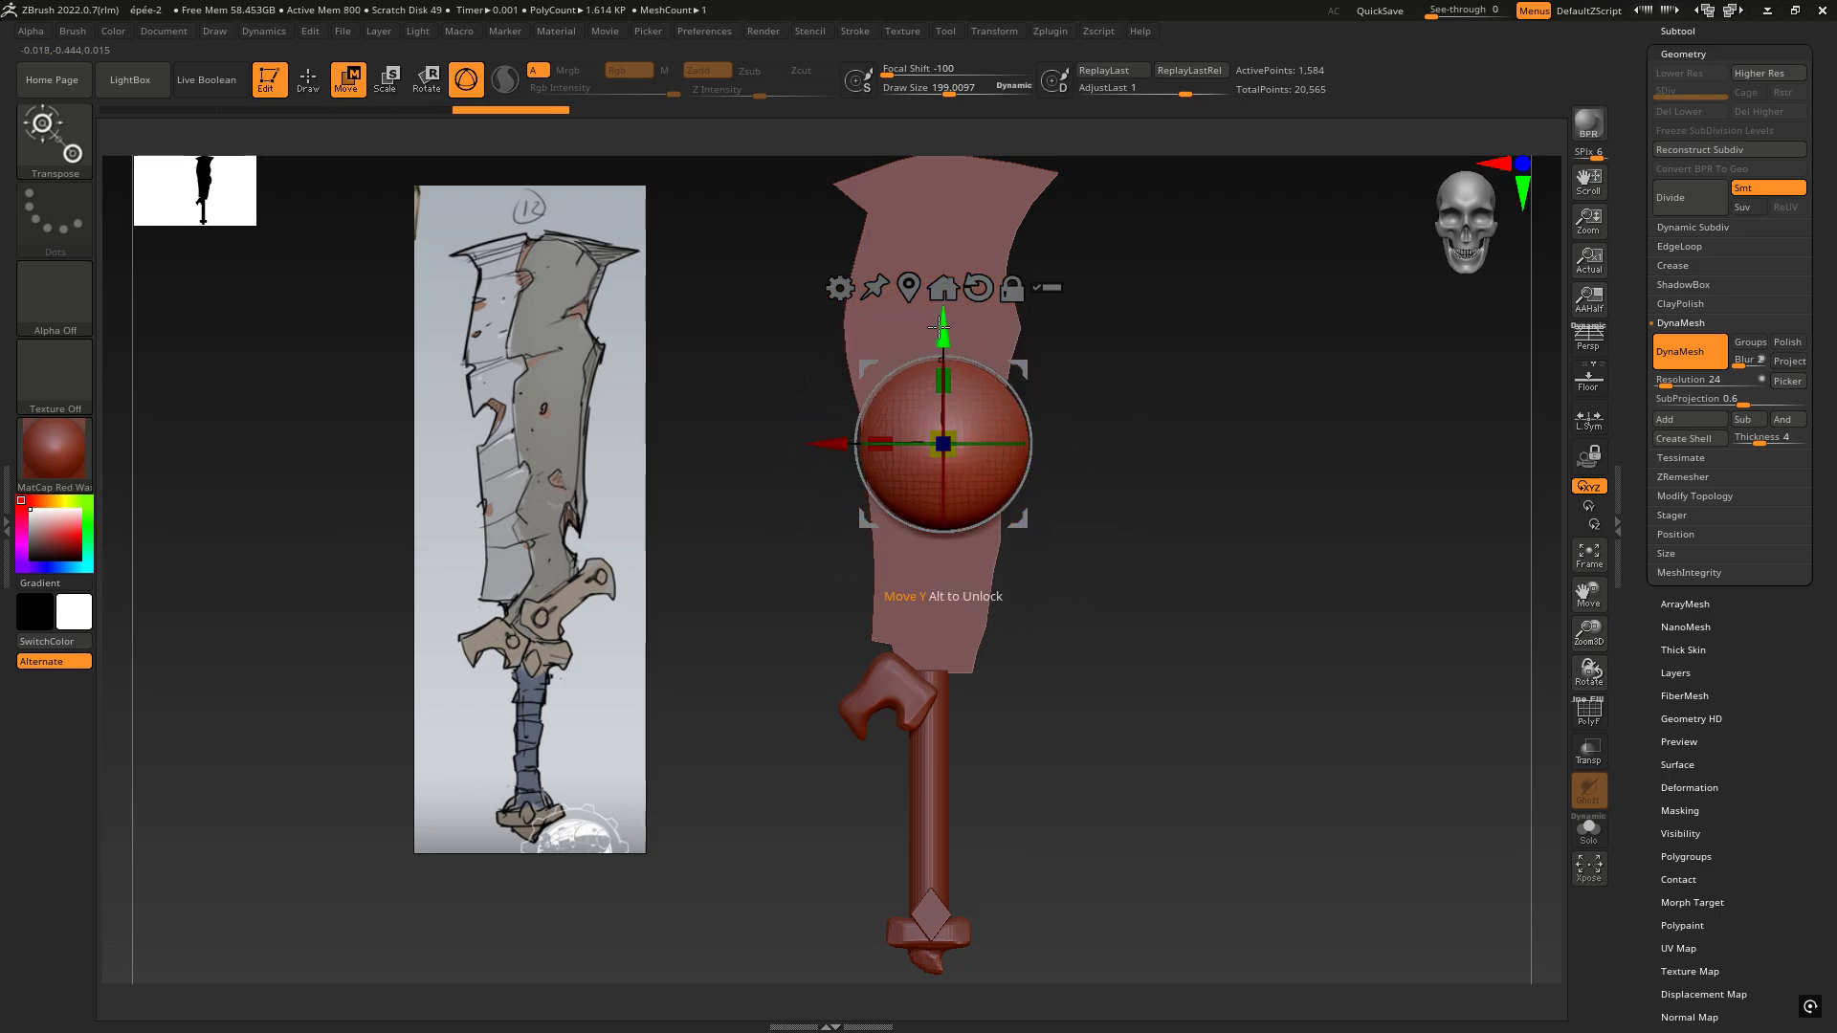
drag(939, 329, 938, 565)
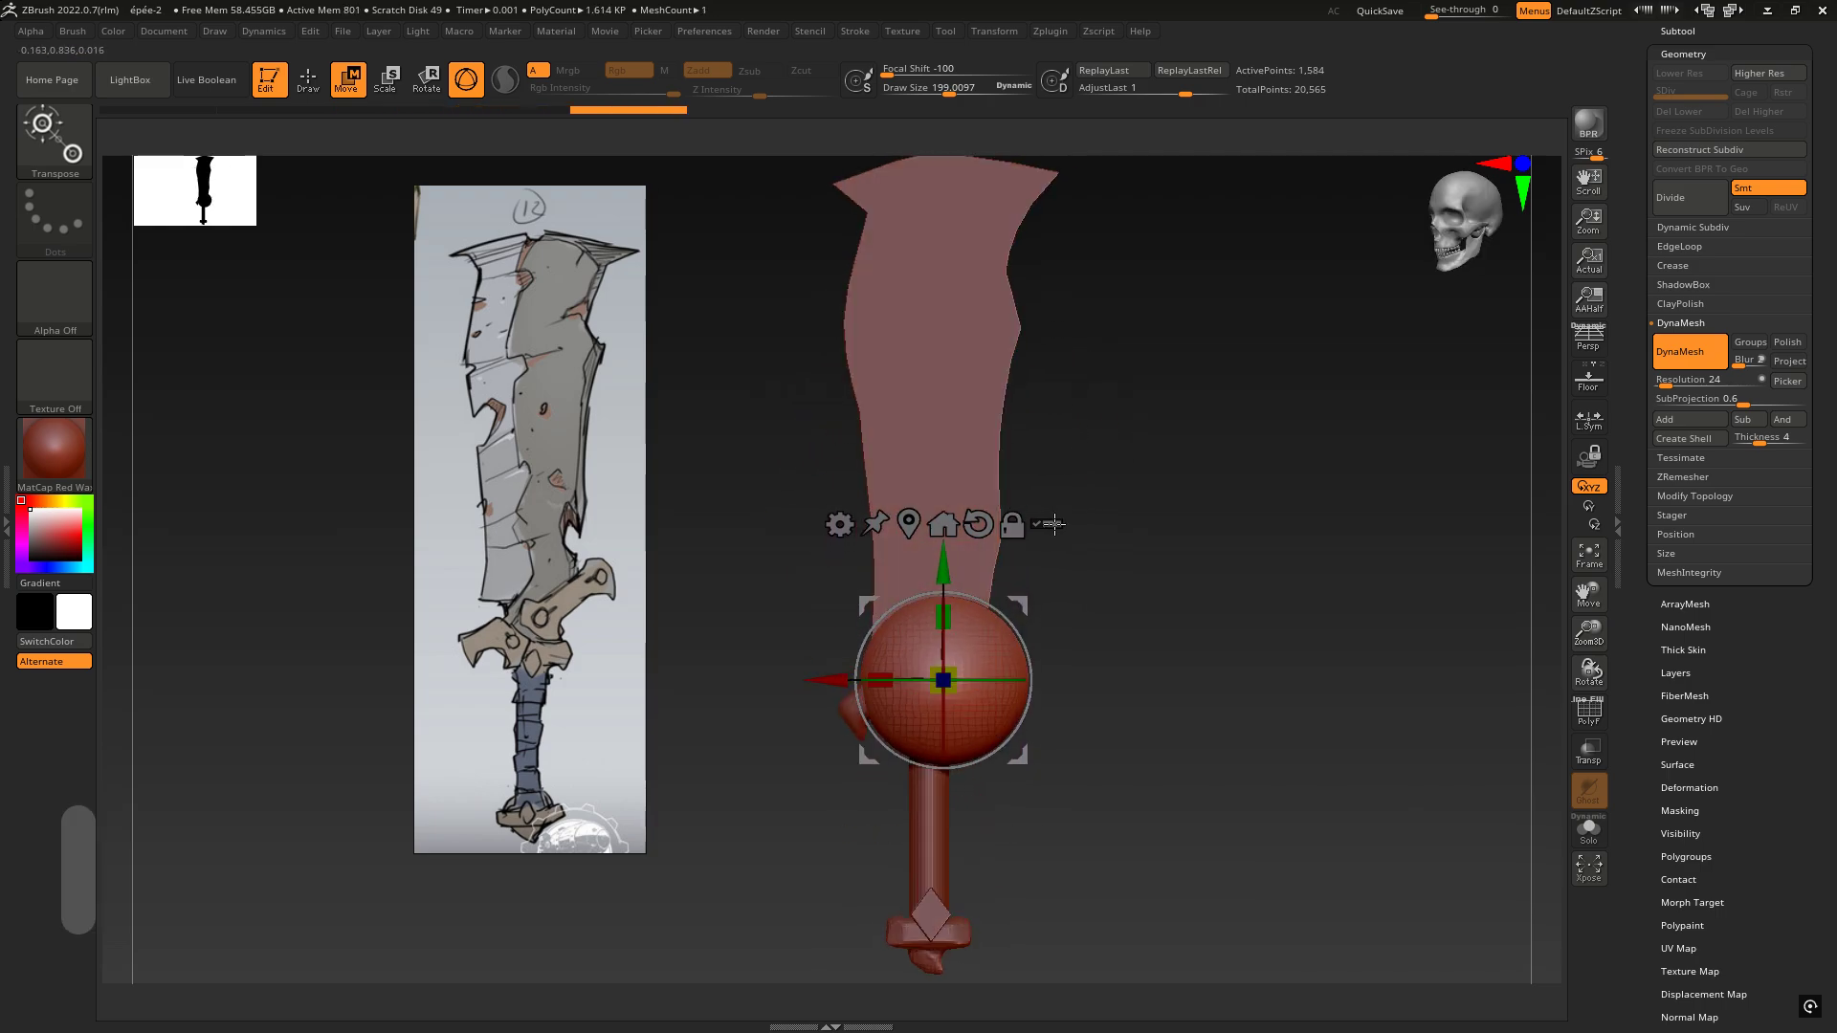
shift+drag(1053, 523, 1139, 513)
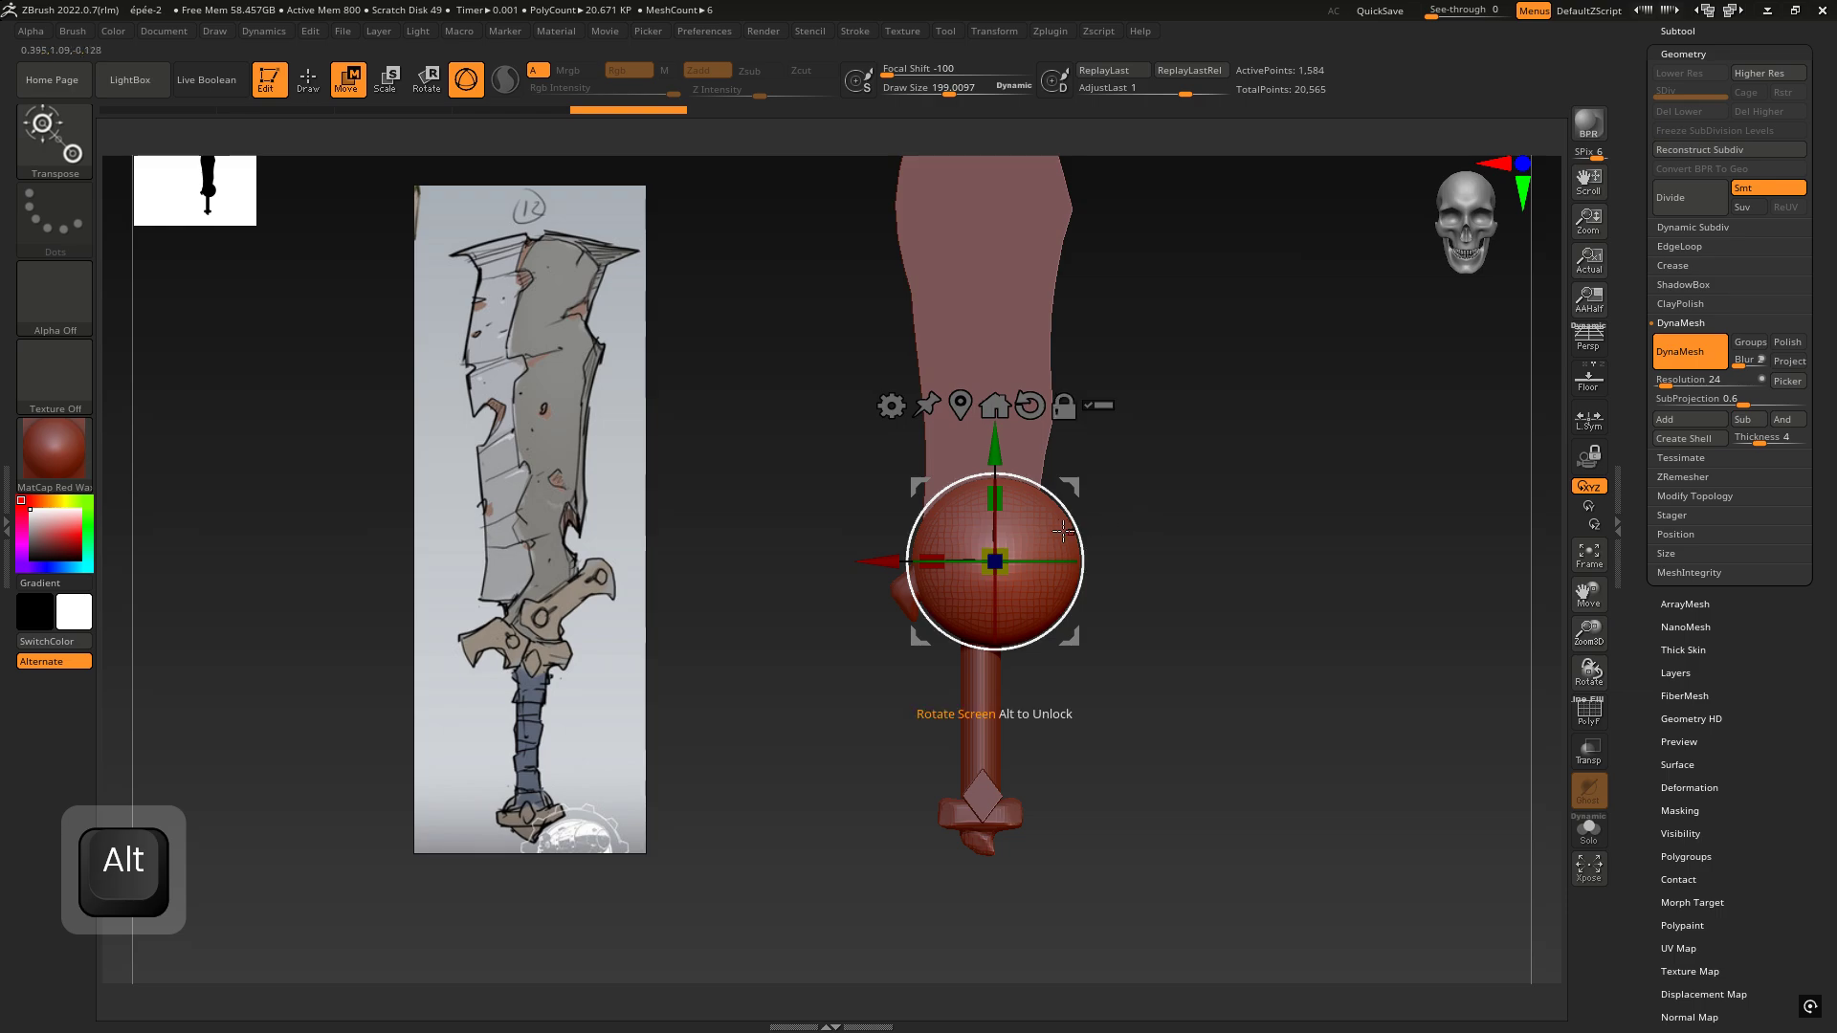
key(x)
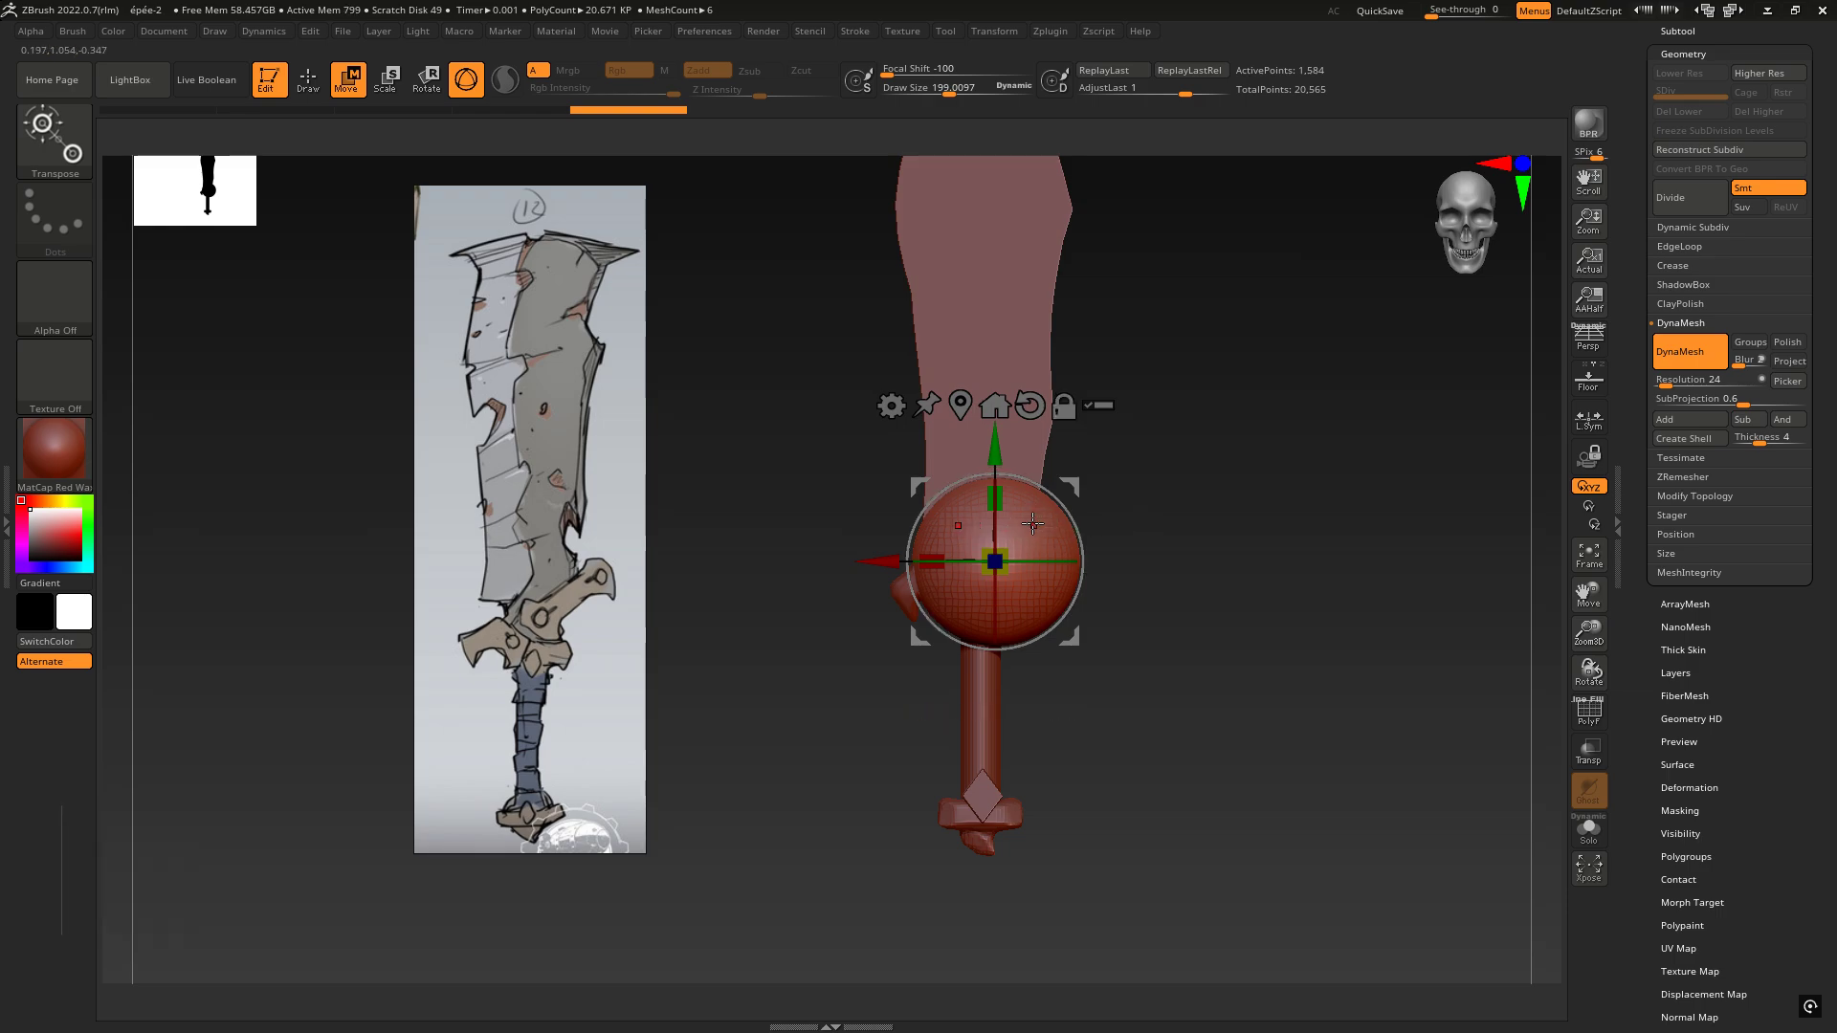
mouse_move(1160, 516)
mouse_down()
mouse_move(1088, 521)
mouse_move(1142, 517)
mouse_up()
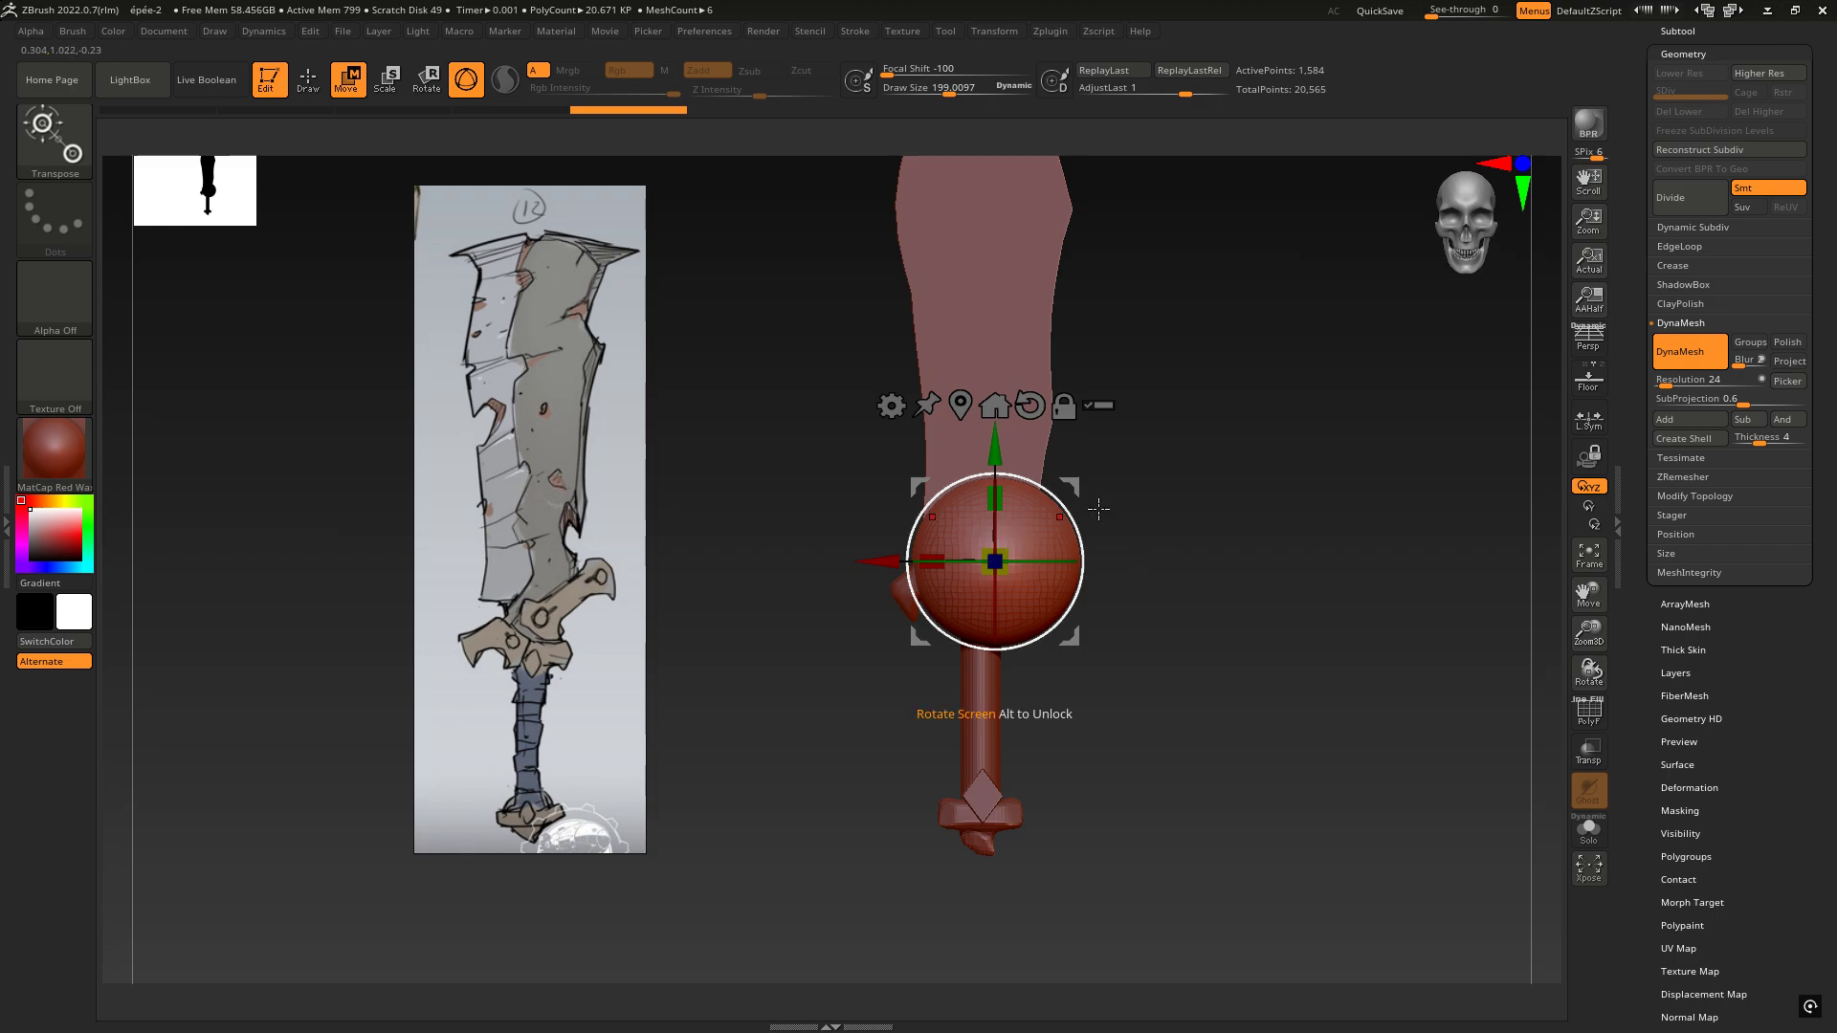
mouse_move(1030, 519)
shift+mouse_down()
mouse_move(1020, 536)
mouse_move(1050, 521)
mouse_move(1014, 517)
shift+mouse_up()
ctrl+right_drag(953, 502, 1096, 483)
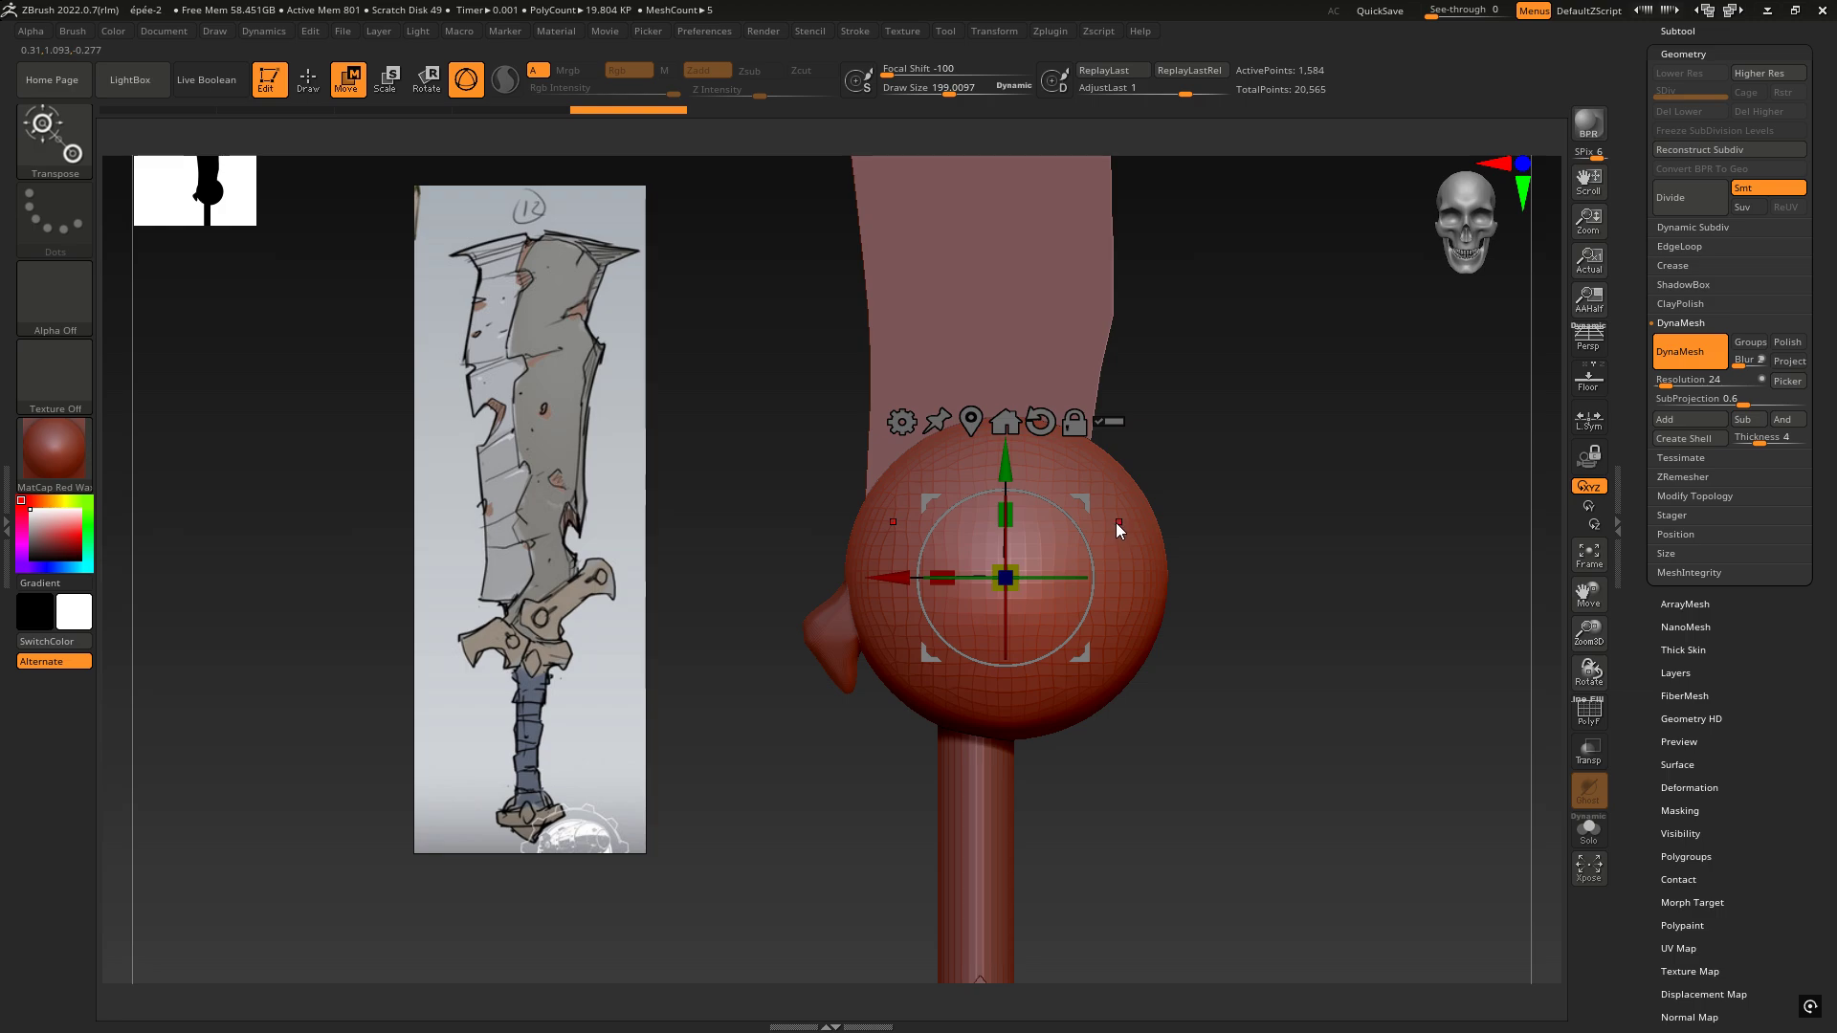
key(q)
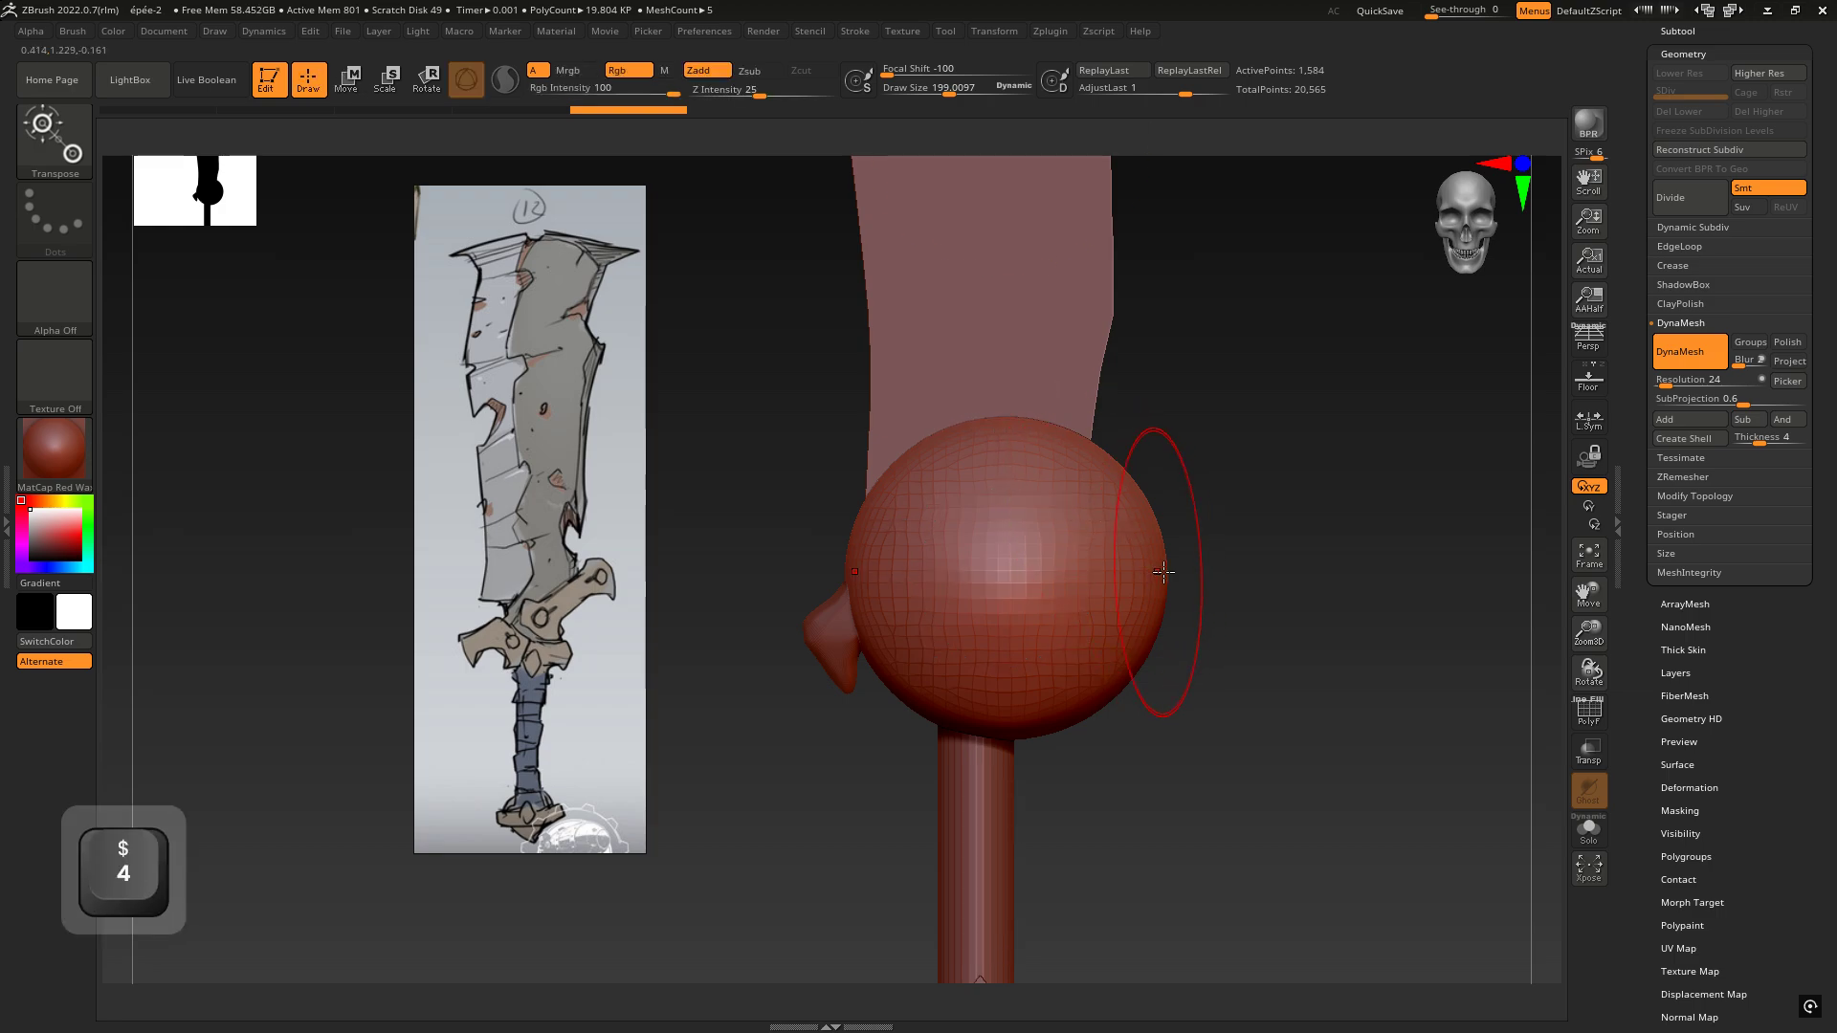
click(1125, 575)
key(ctrl+z)
key(ctrl+z)
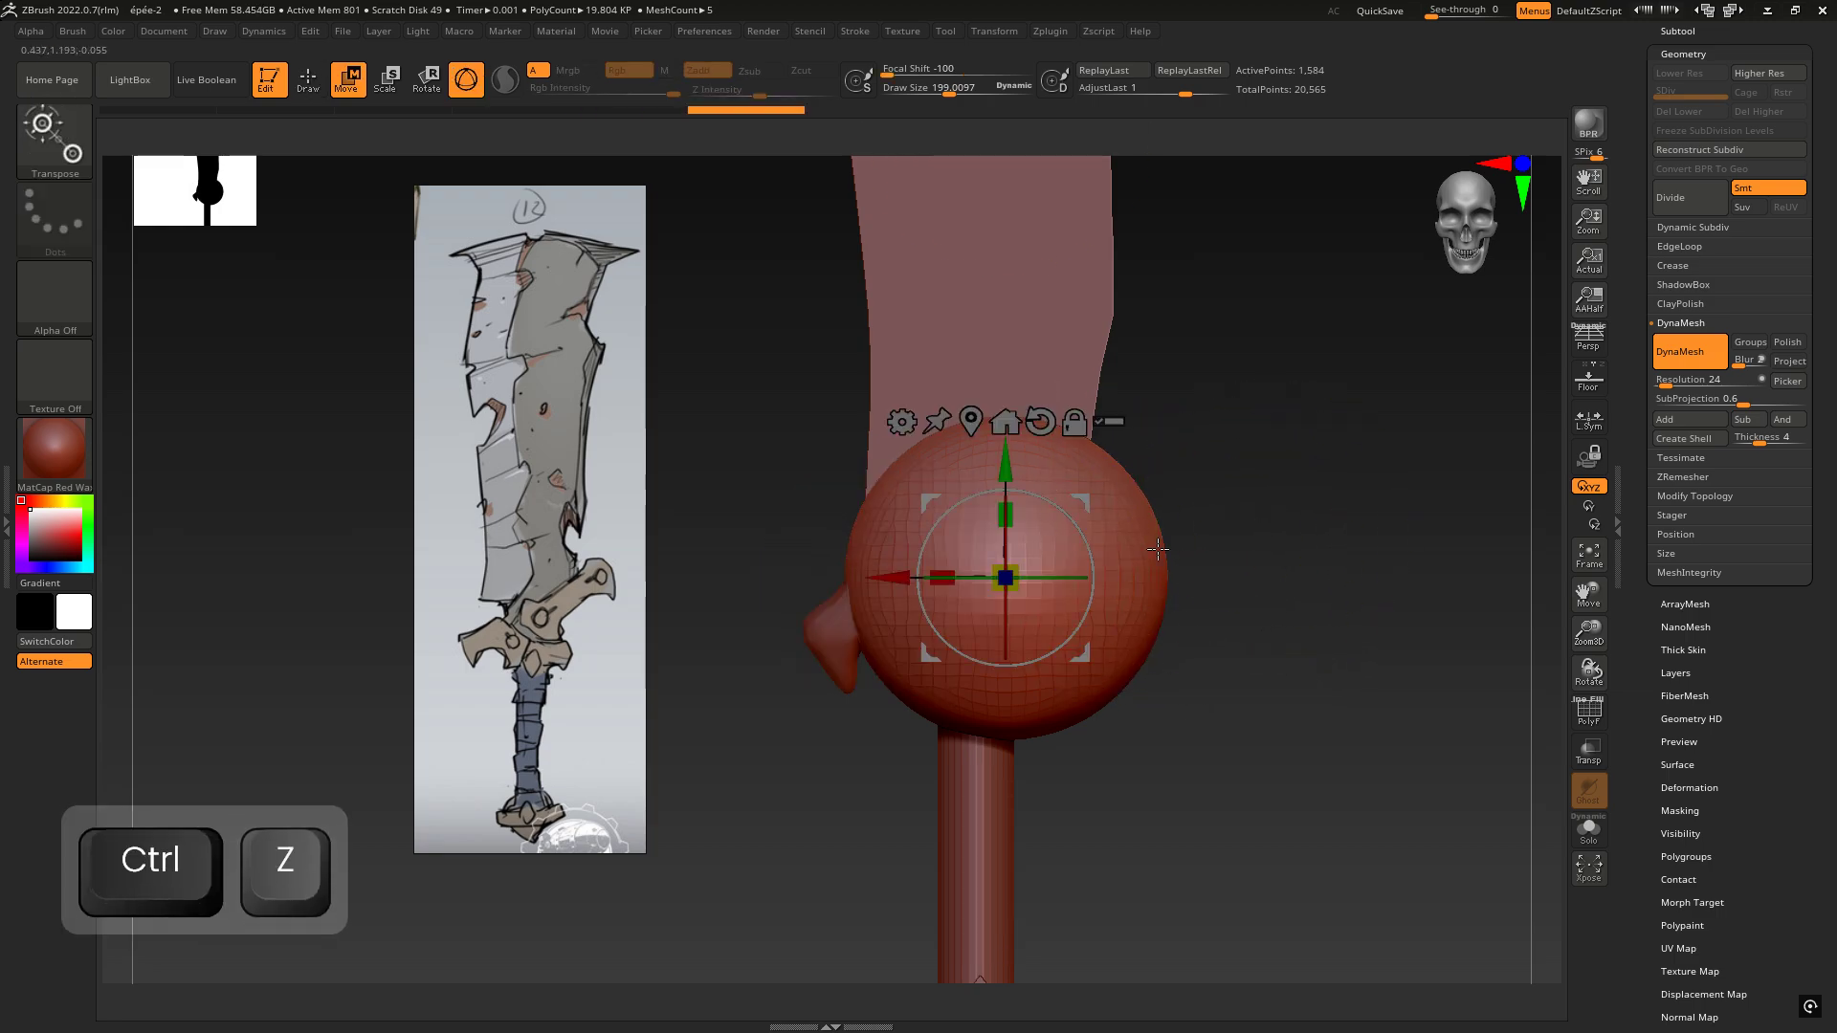
key(4)
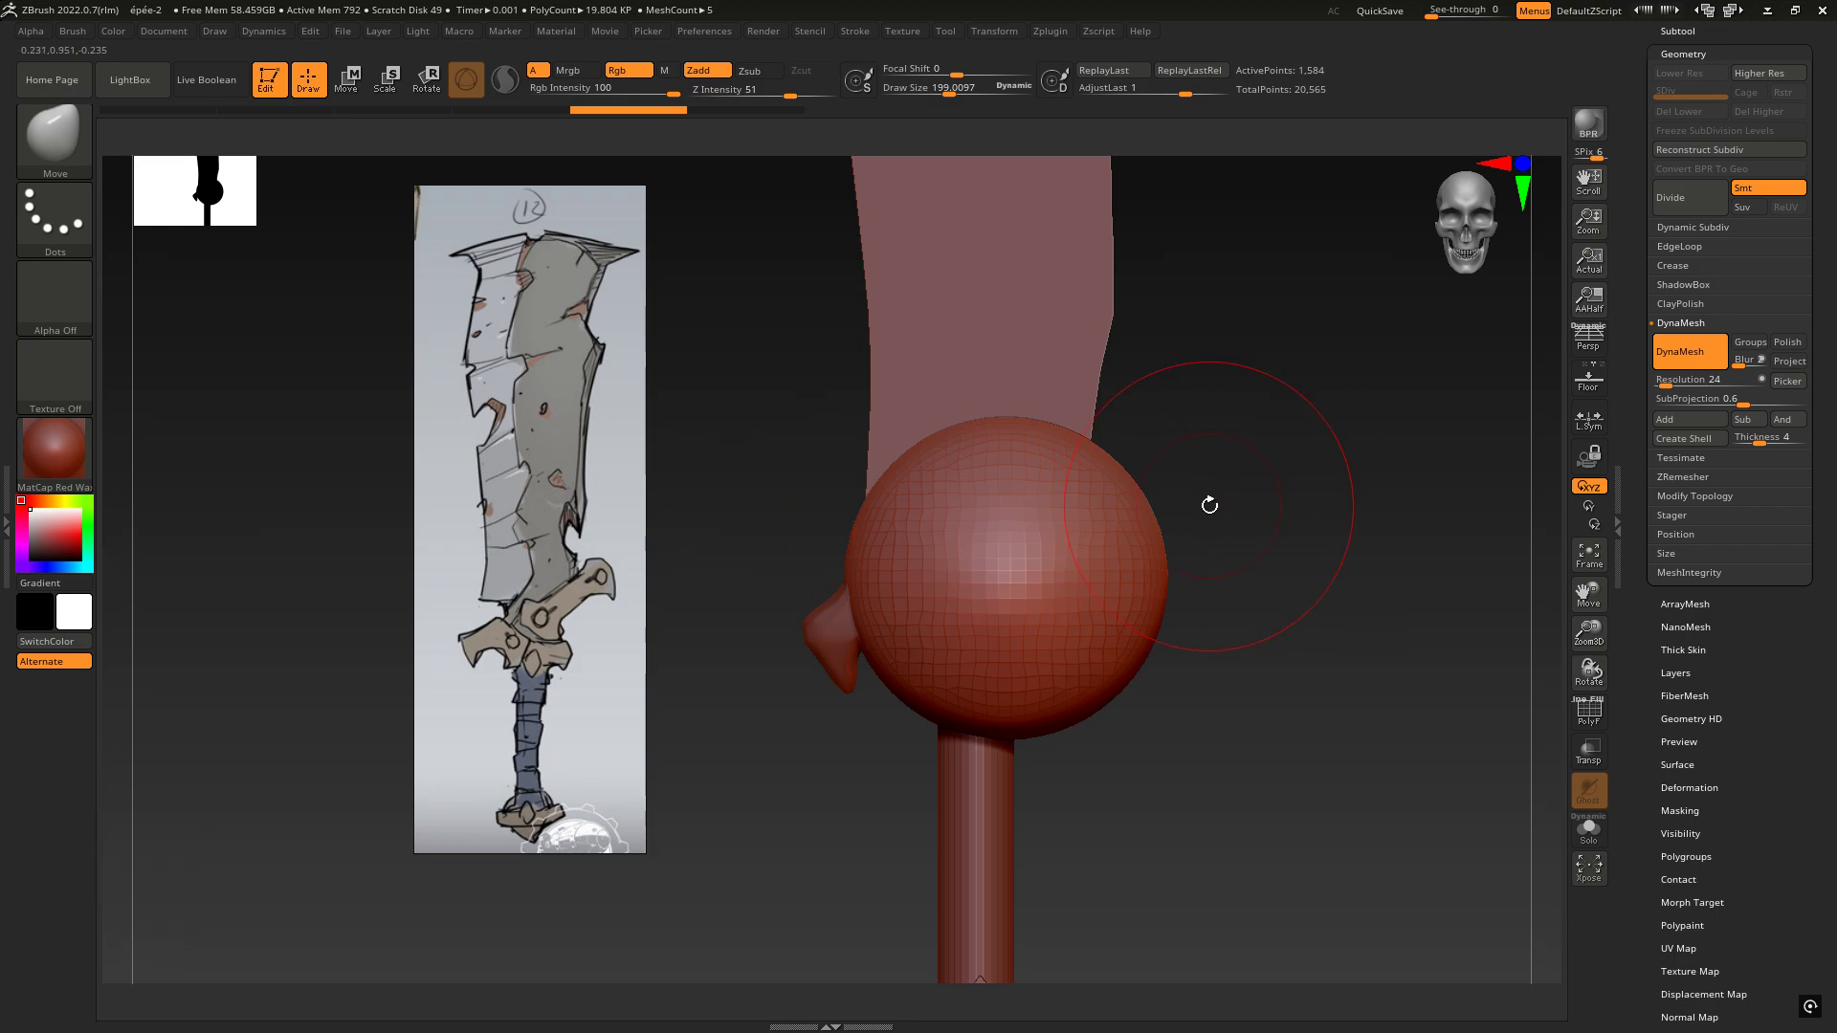
key(ctrl)
key(w)
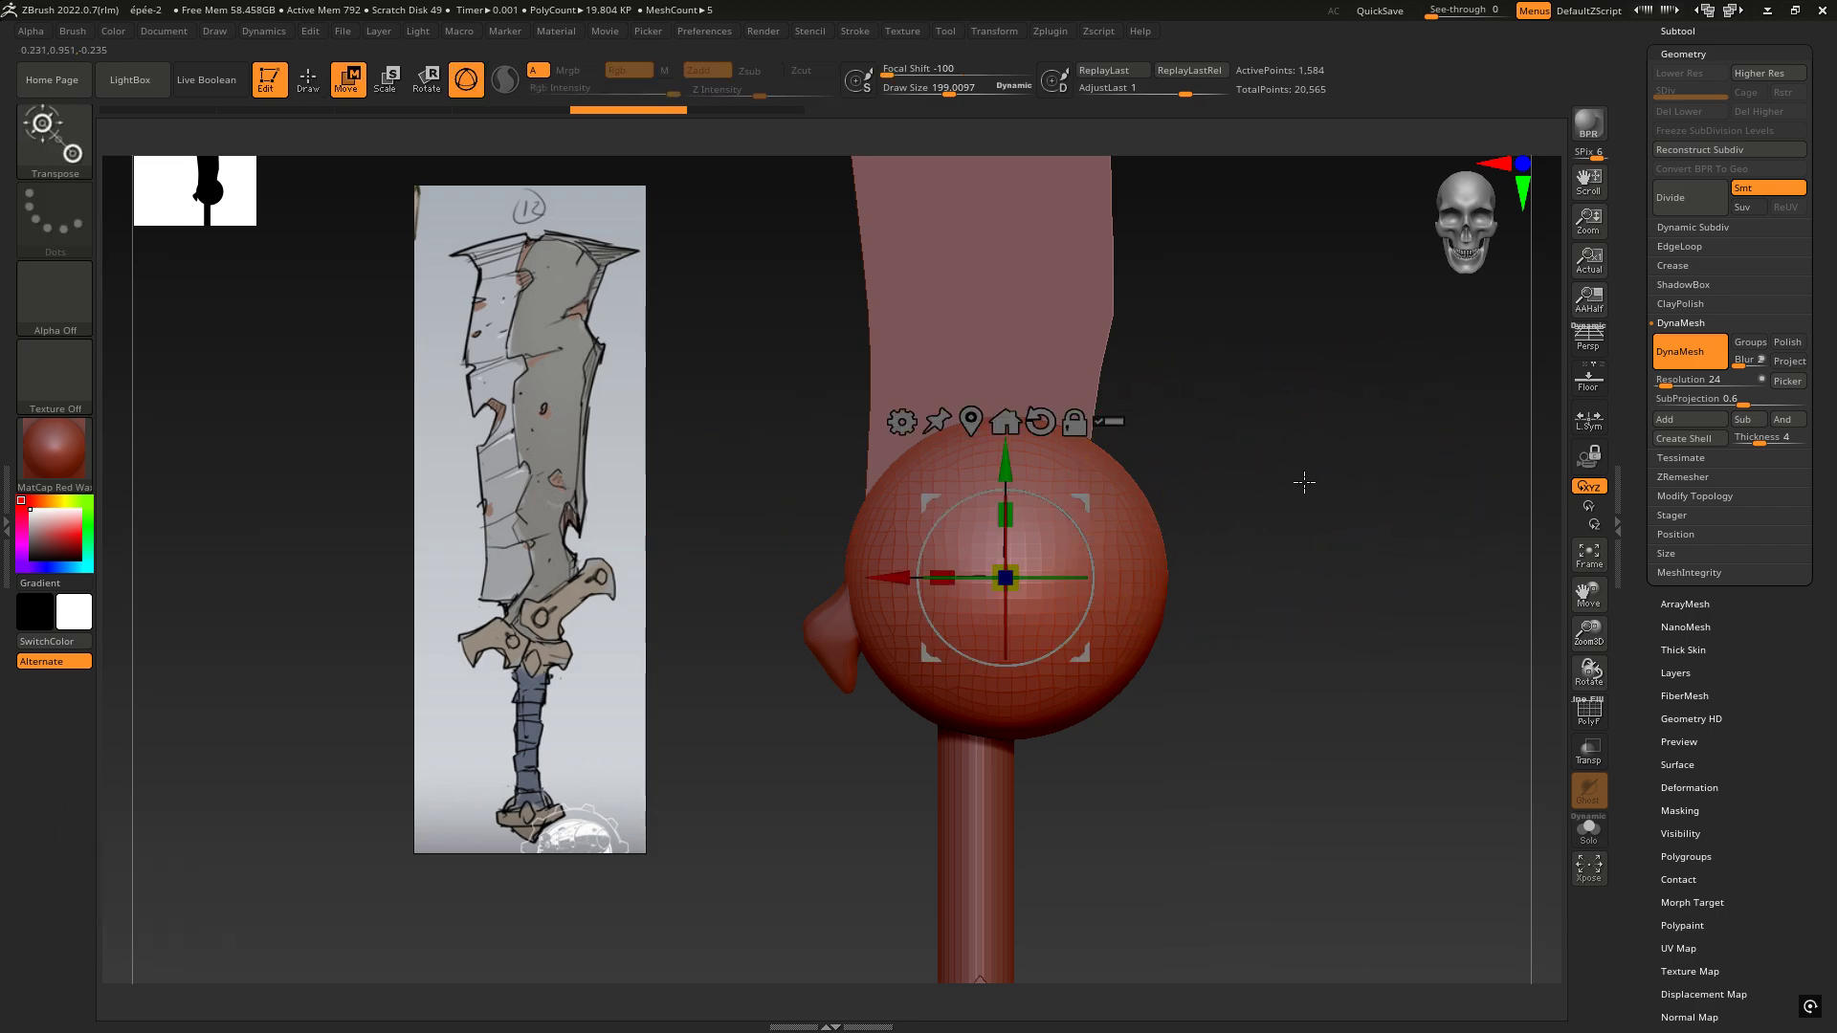
key(4)
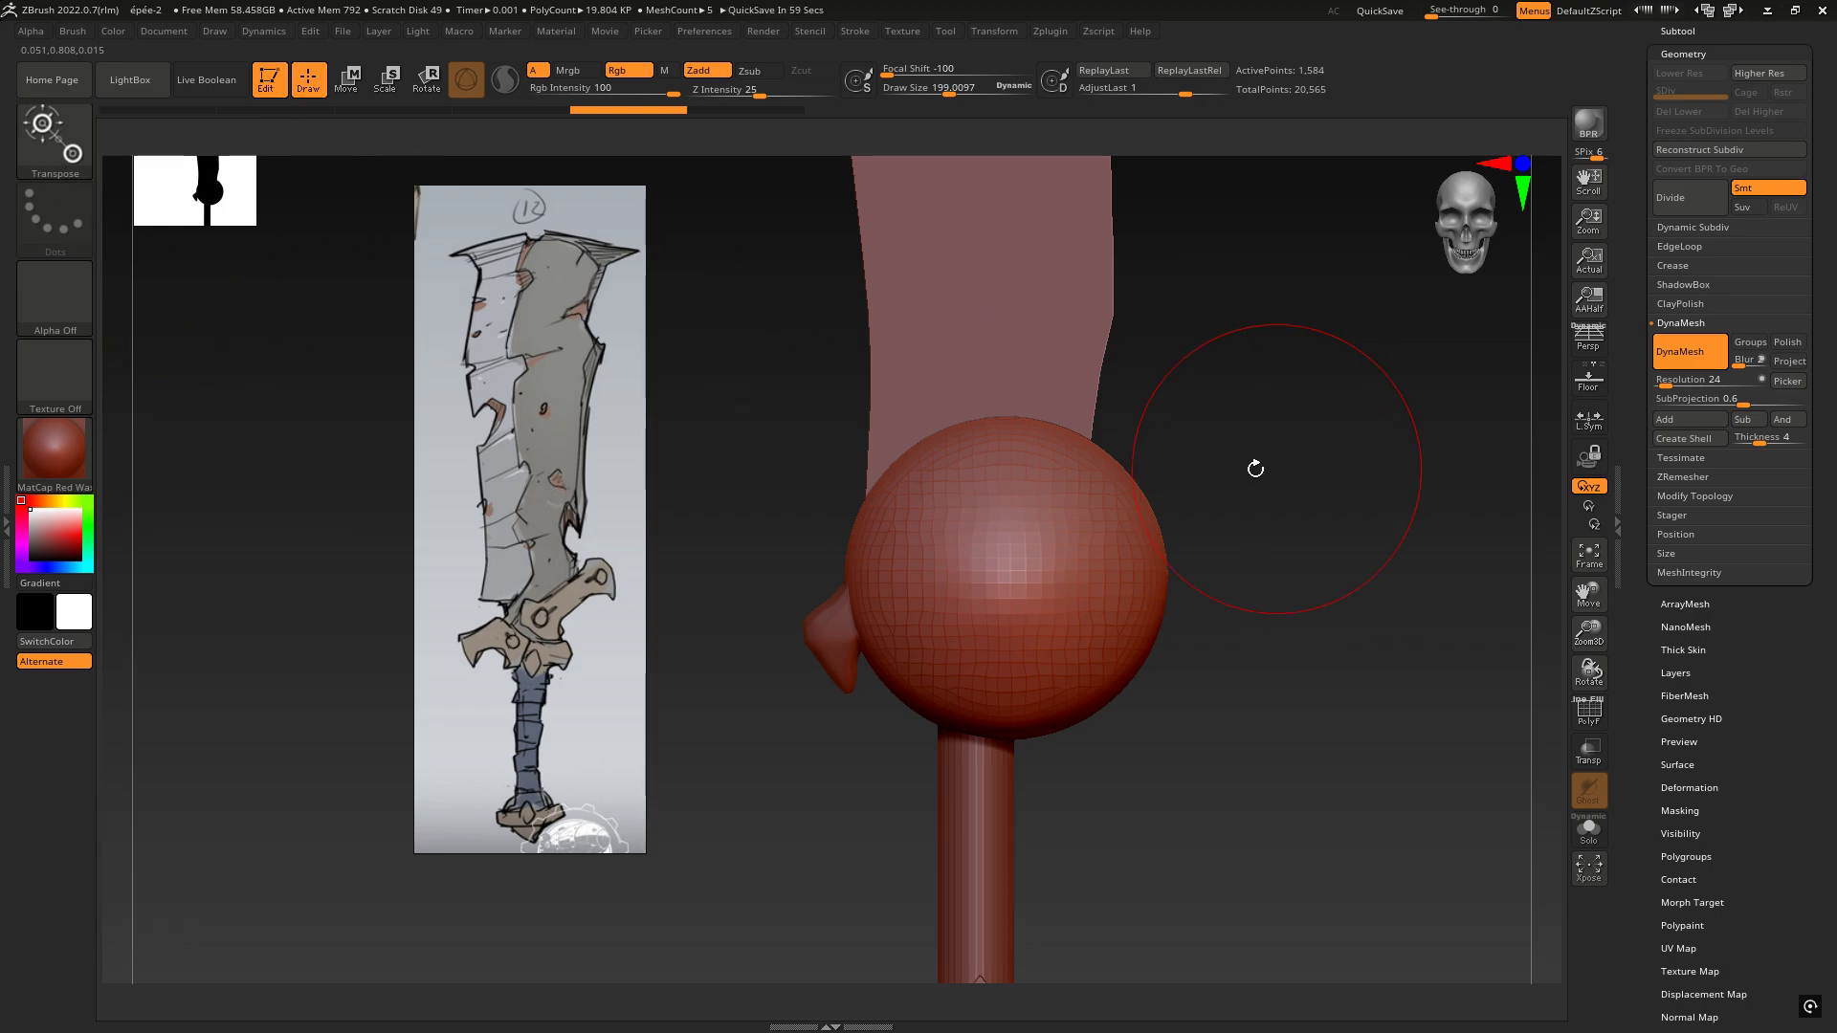
mouse_move(1149, 536)
mouse_down()
mouse_move(1168, 536)
mouse_move(1129, 547)
mouse_up()
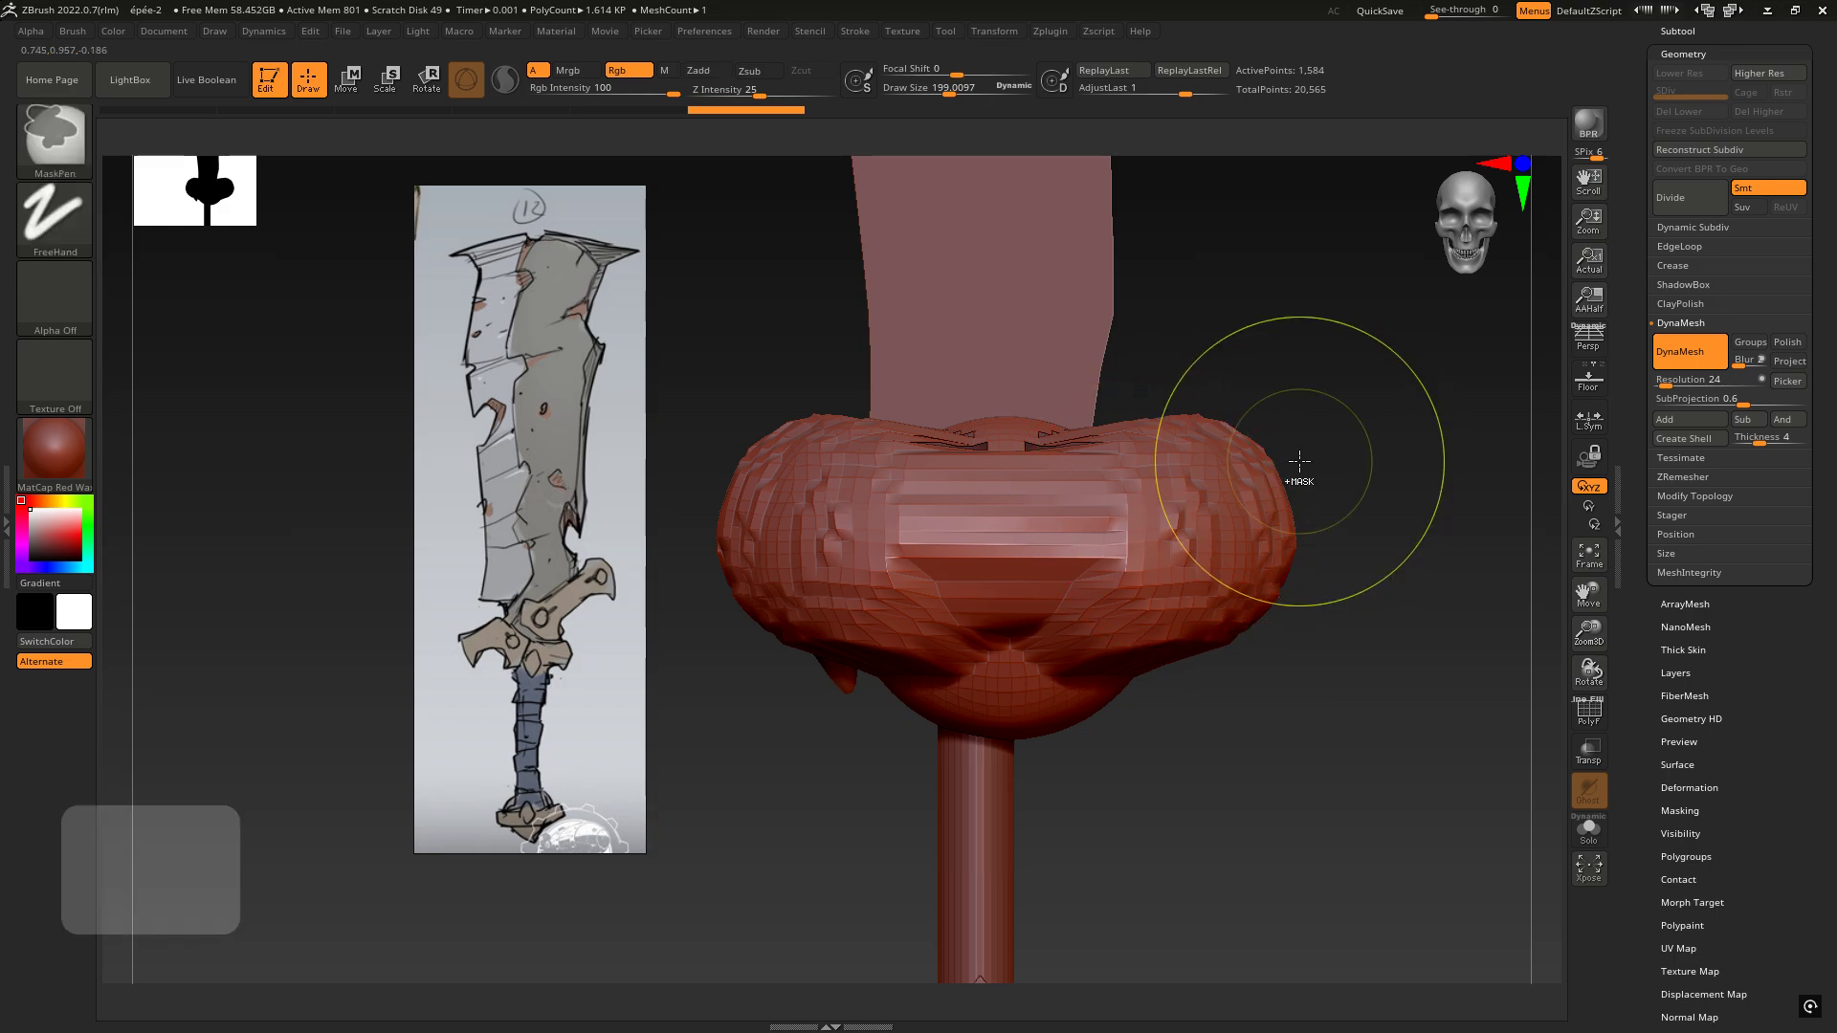
key(ctrl+z)
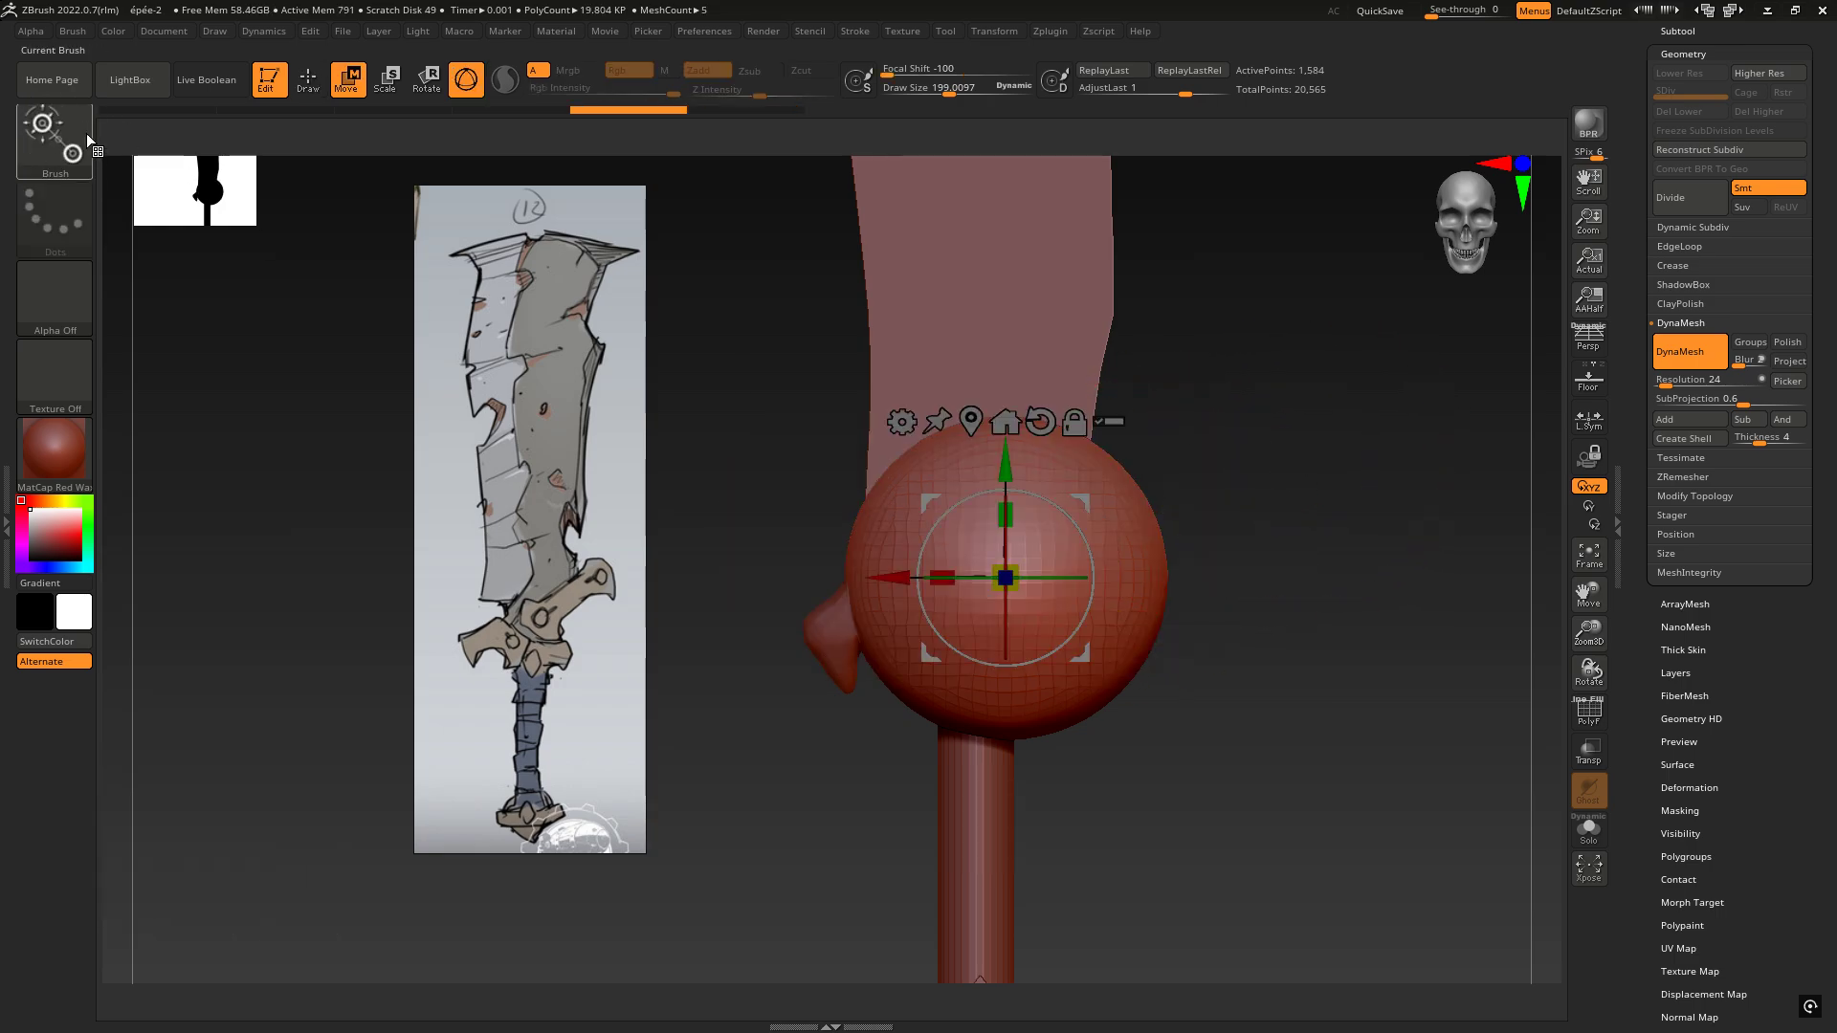
Step: Push in both sides of the sphere symmetrically with the Move brush to thin it across the blade's width
key(4)
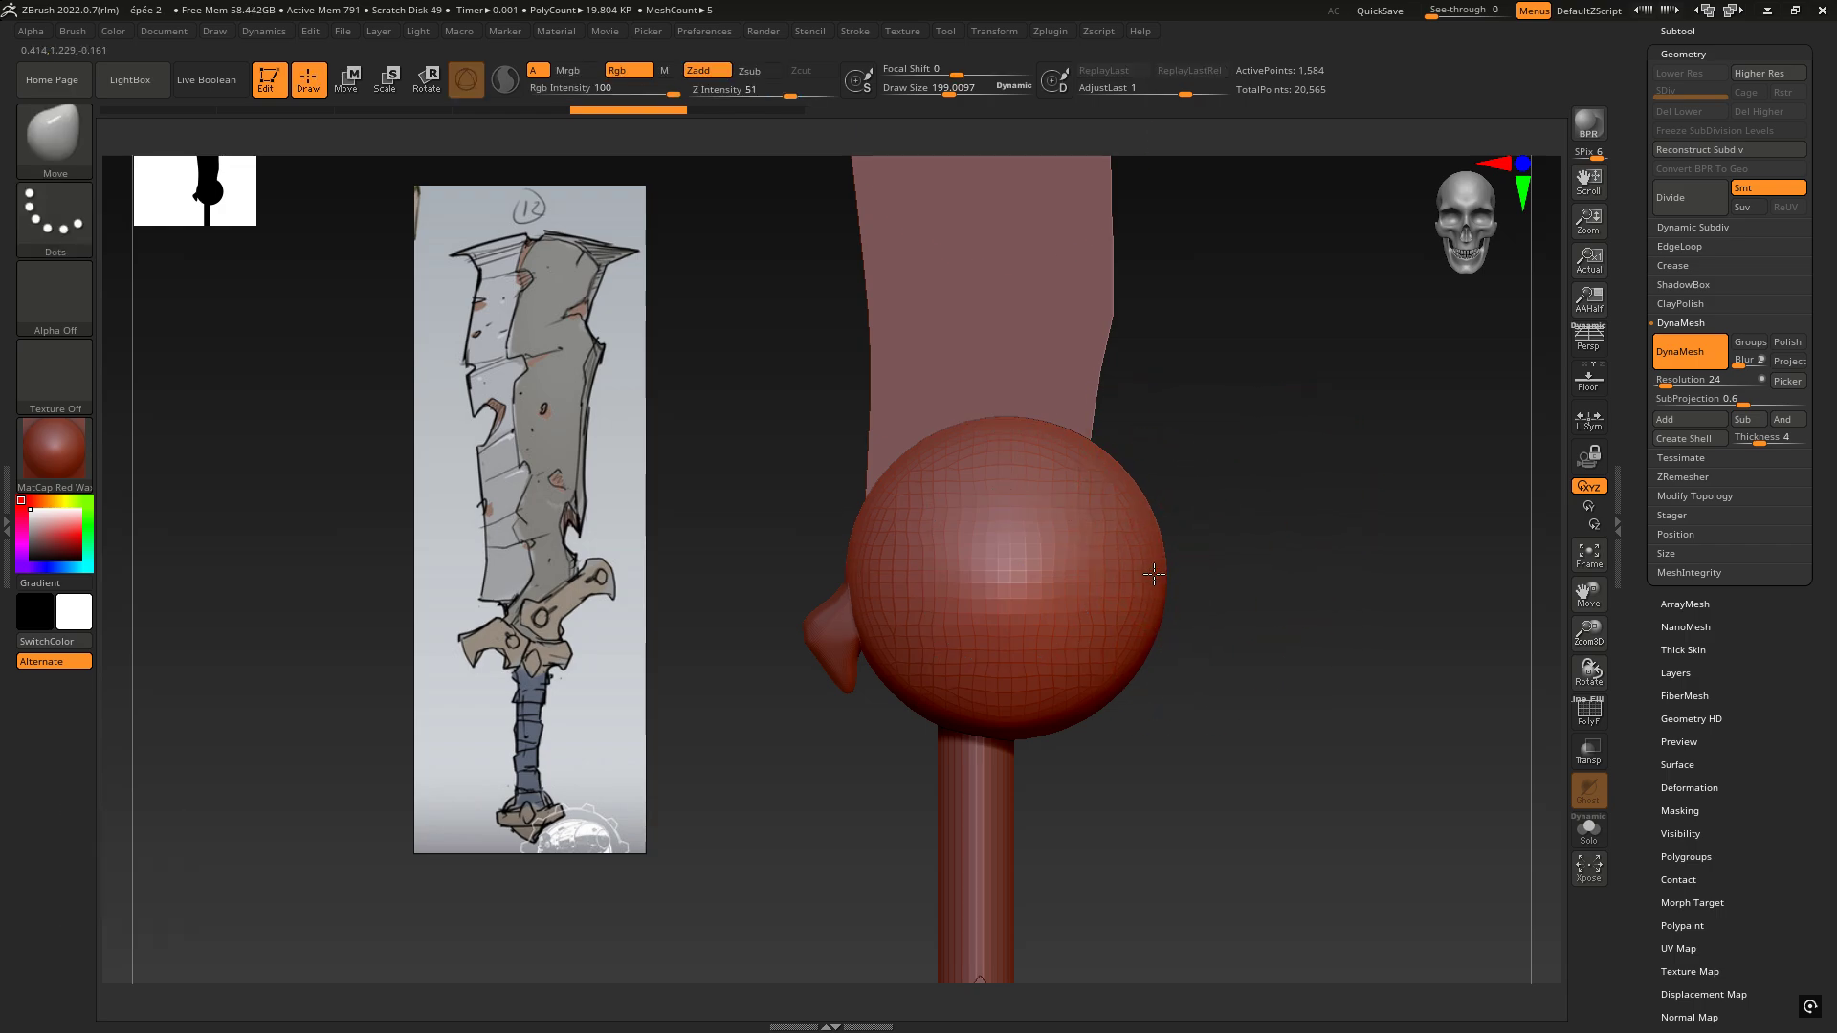
drag(1154, 573, 1138, 582)
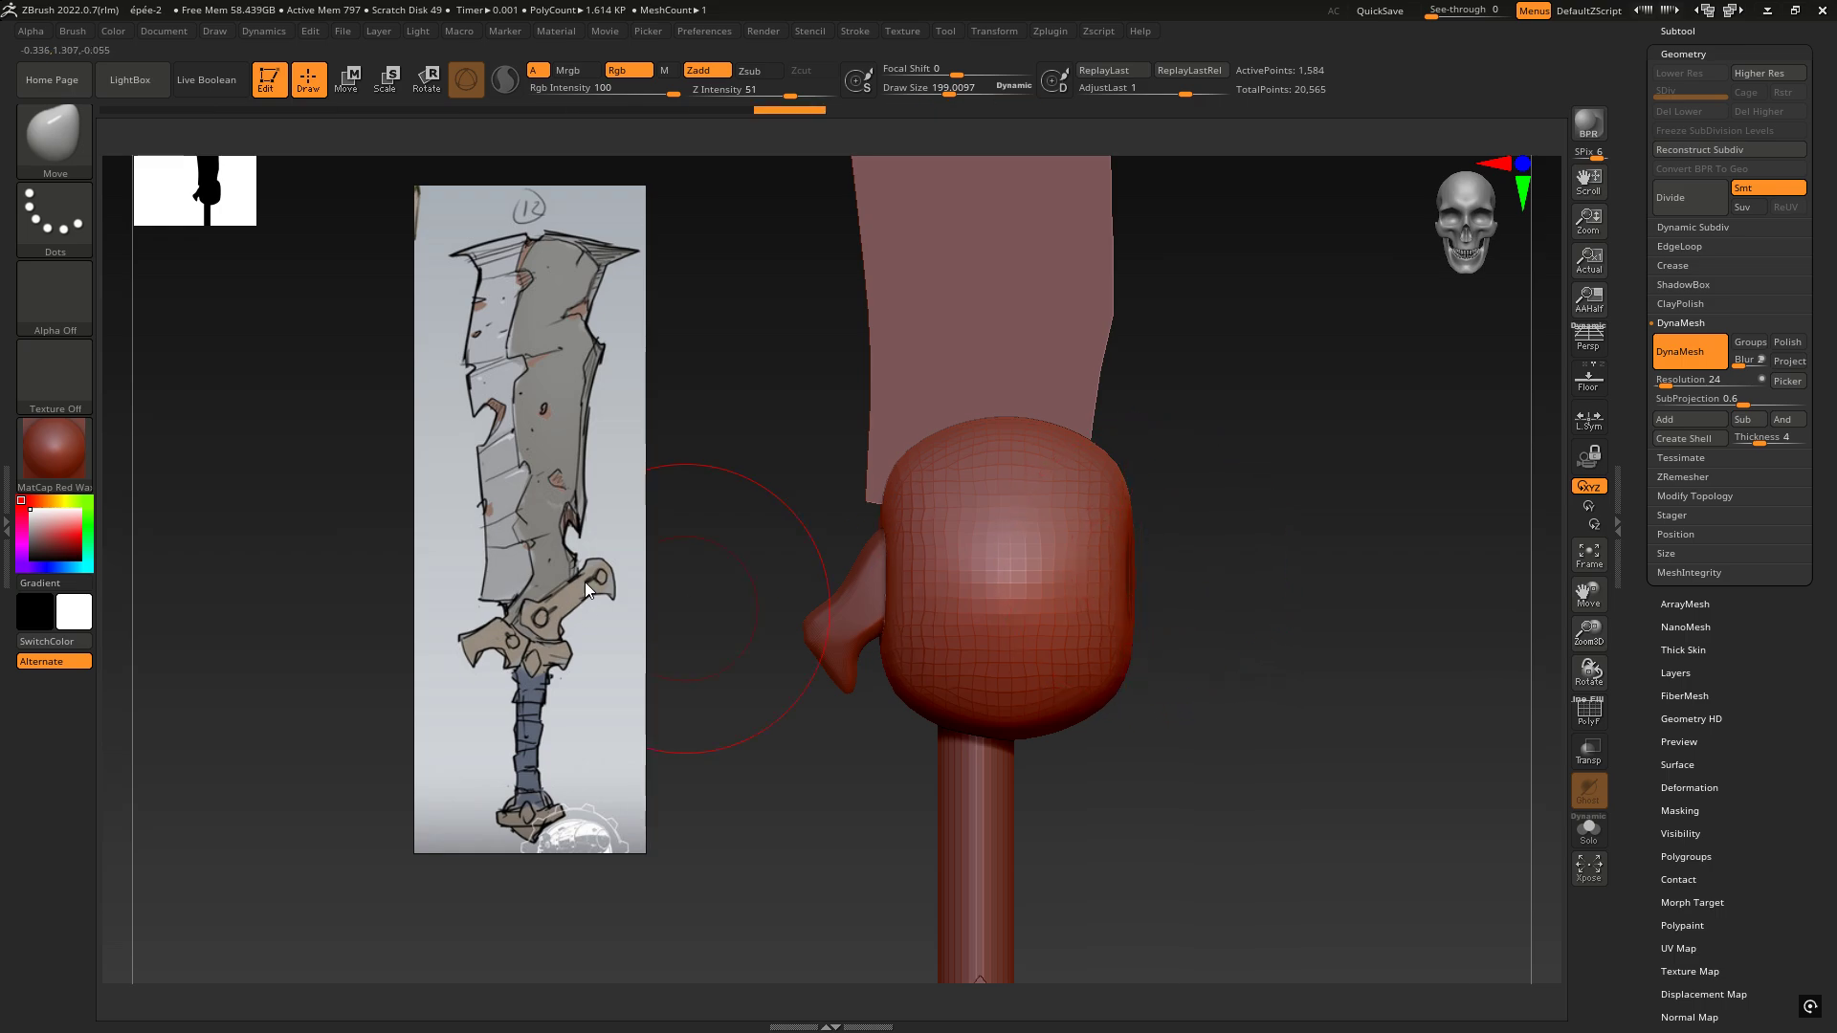
right_drag(703, 574, 788, 562)
right_drag(1129, 516, 1047, 516)
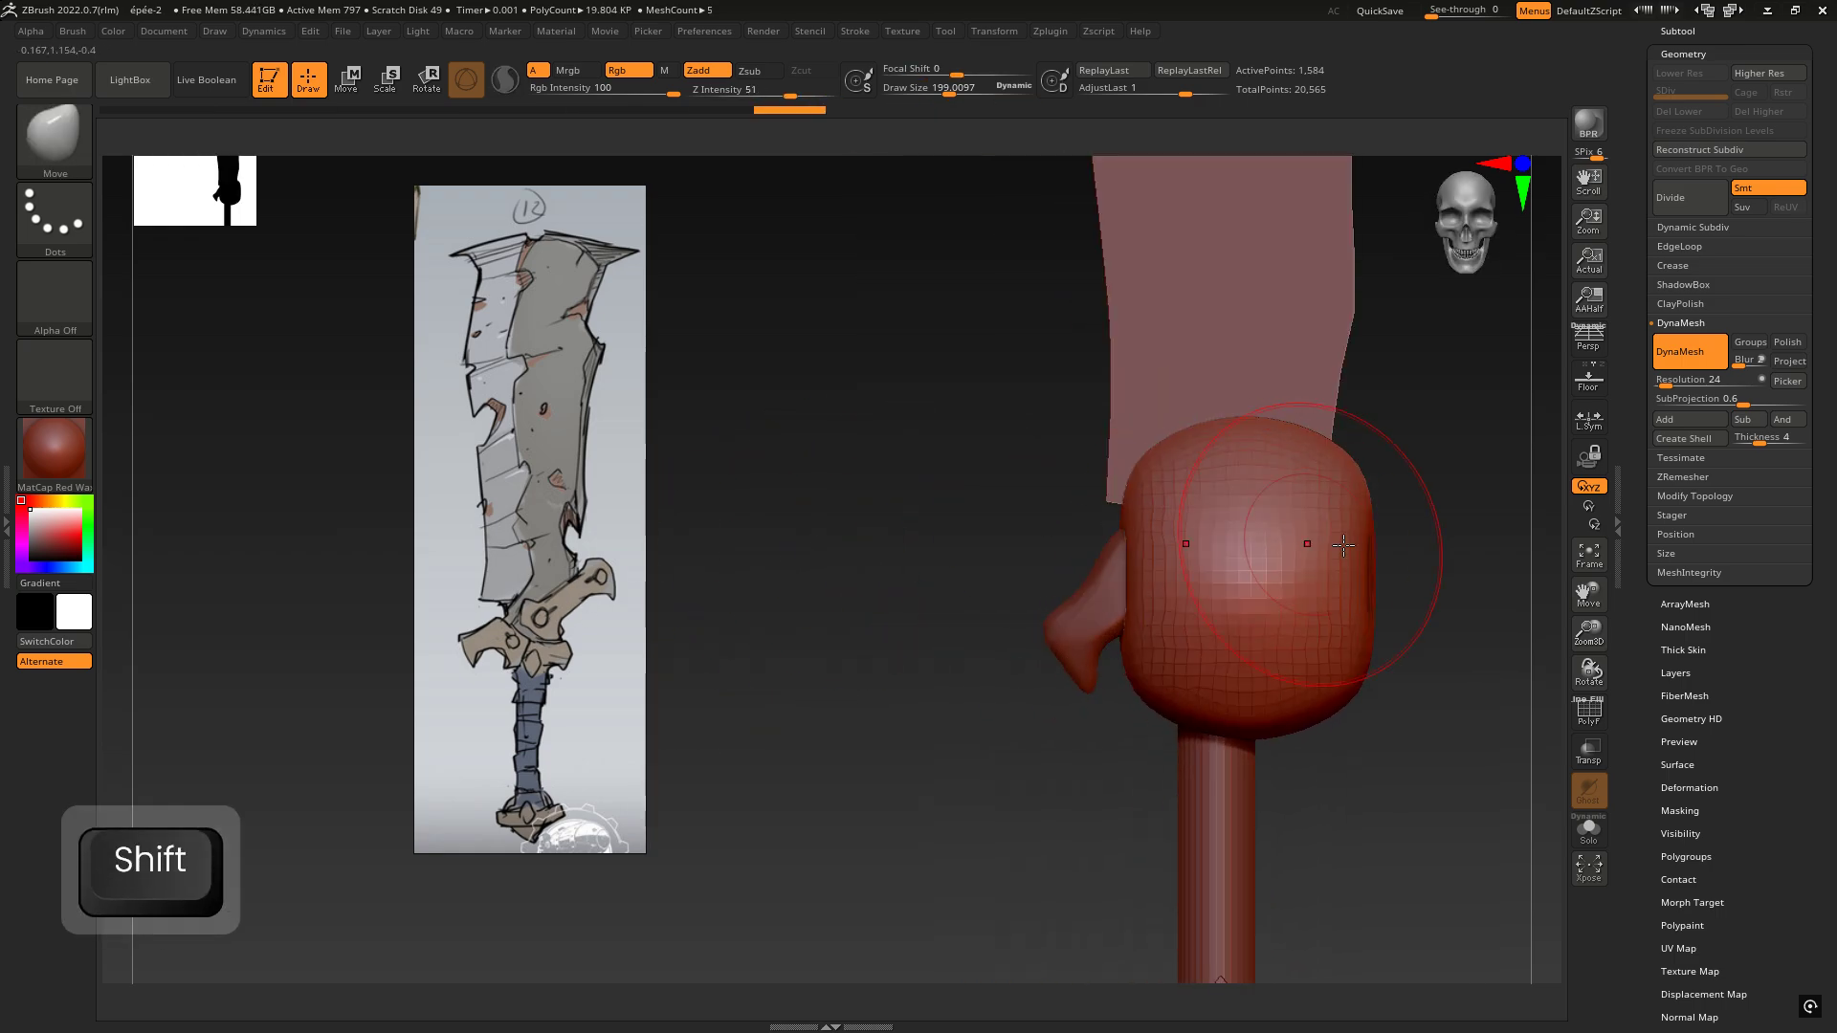
alt+right_drag(1343, 545, 1018, 490)
drag(1048, 521, 1012, 574)
drag(1043, 411, 1017, 442)
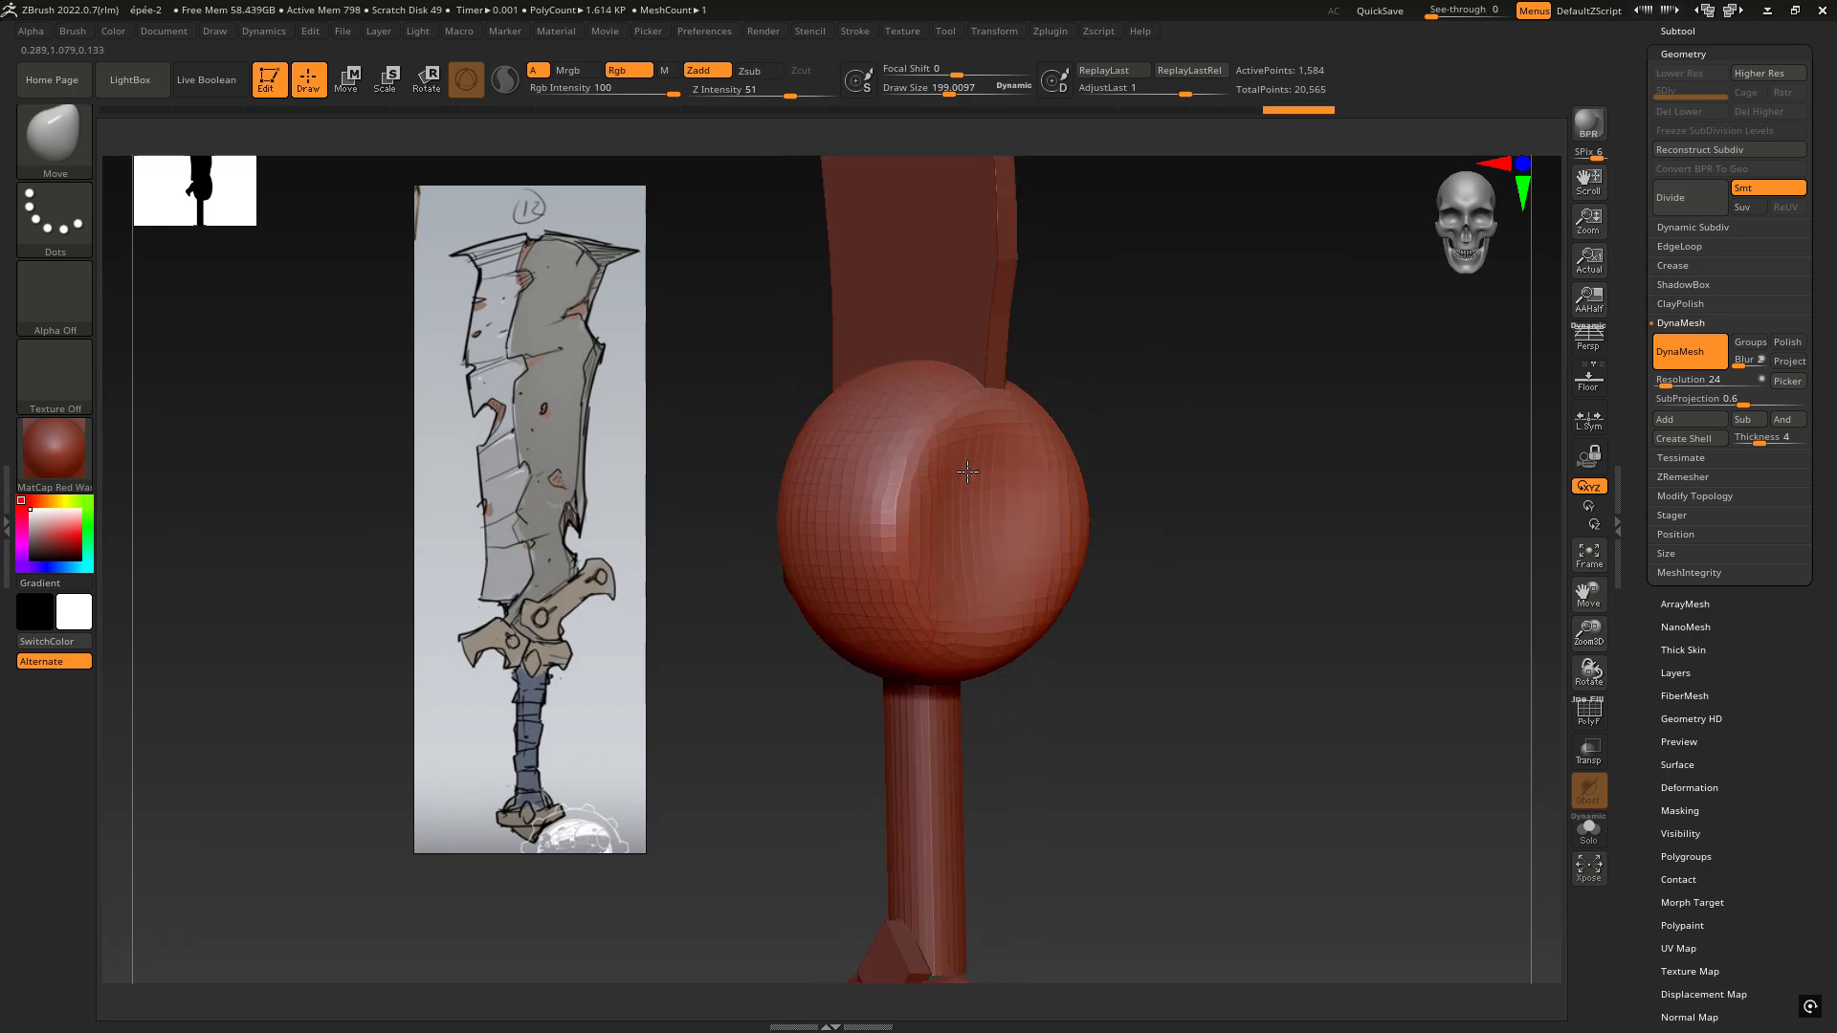
right_drag(967, 472, 907, 531)
mouse_move(1051, 543)
mouse_down()
mouse_move(1035, 524)
mouse_move(1071, 518)
mouse_up()
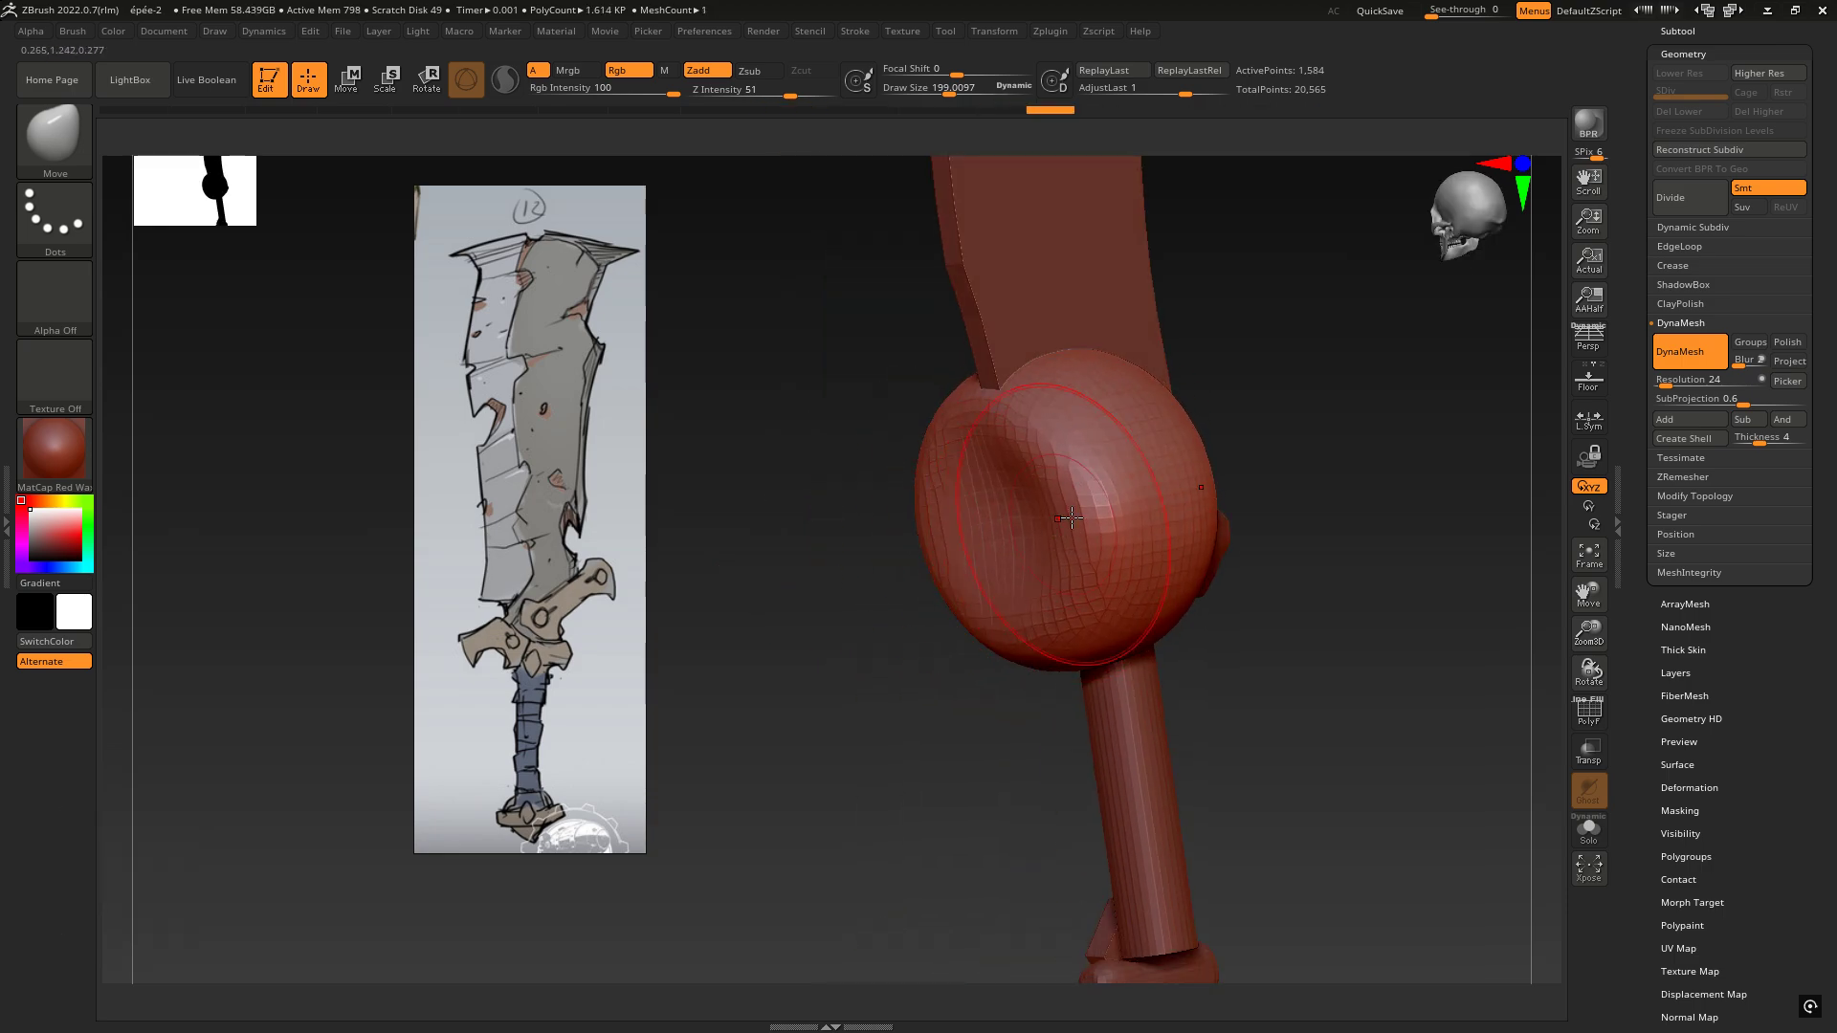
Step: In side view, pull the sphere's lower edge out diagonally with the Move brush into a long, thick arm extending away from the handle
shift+right_drag(1116, 478, 1139, 476)
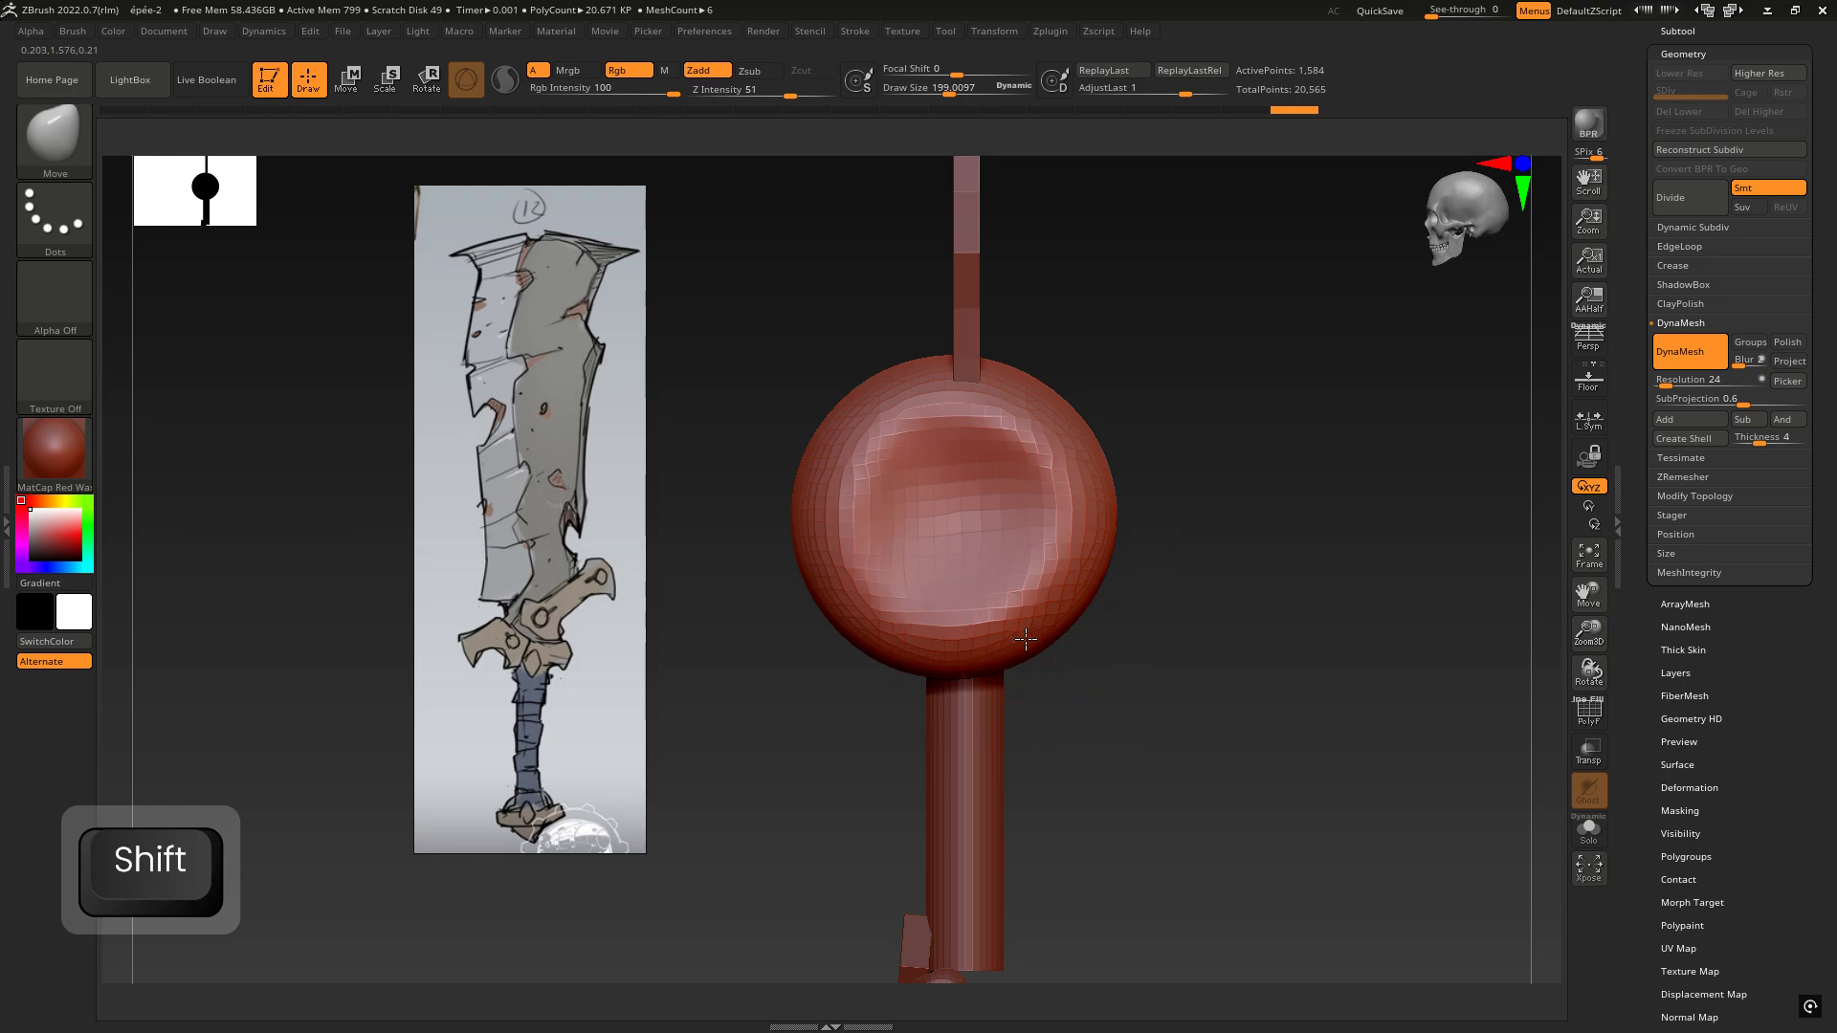
mouse_move(1091, 617)
right_down()
mouse_move(1132, 586)
mouse_move(1164, 590)
mouse_move(1004, 591)
right_up()
drag(1066, 642, 1302, 882)
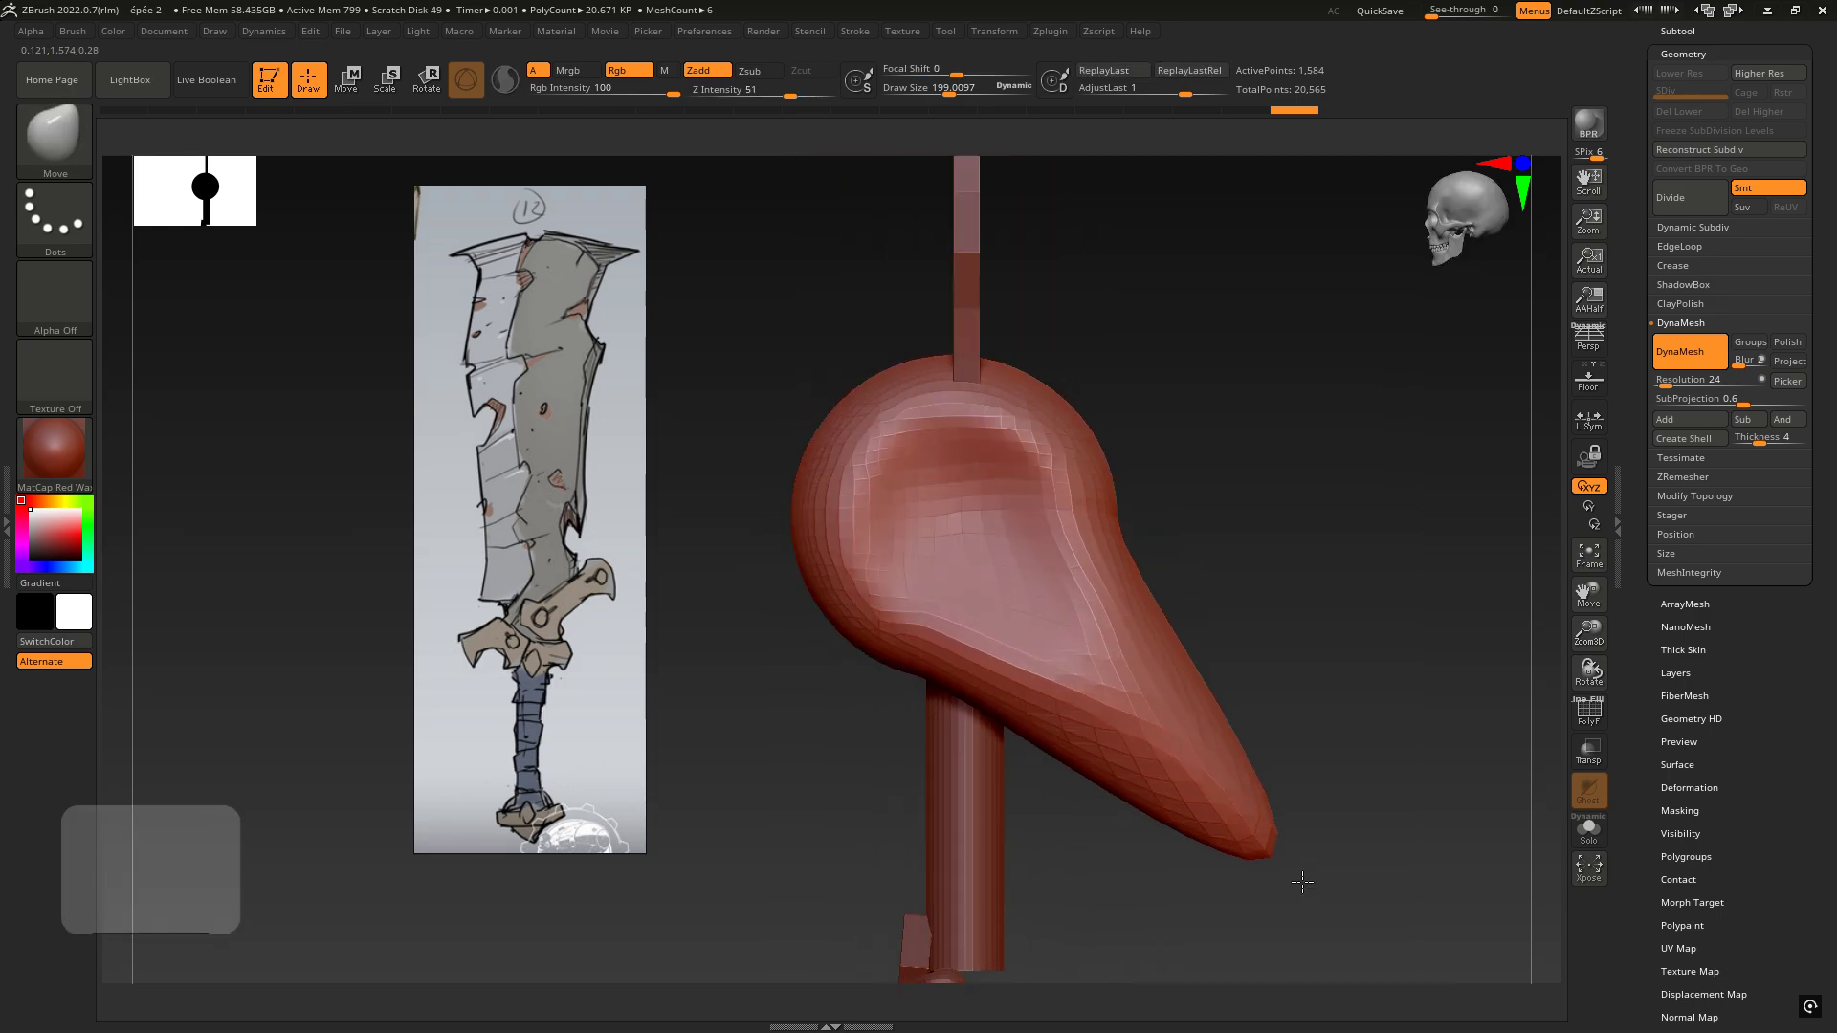
alt+right_drag(1302, 882, 1216, 685)
mouse_move(991, 568)
mouse_down()
mouse_move(1063, 651)
mouse_move(1122, 636)
mouse_up()
Step: Enlarge the Move brush to a Draw Size of about 398 and push the arm's sides inward to even out its thickness
mouse_move(1119, 623)
right_down()
mouse_move(992, 479)
mouse_move(1258, 560)
right_up()
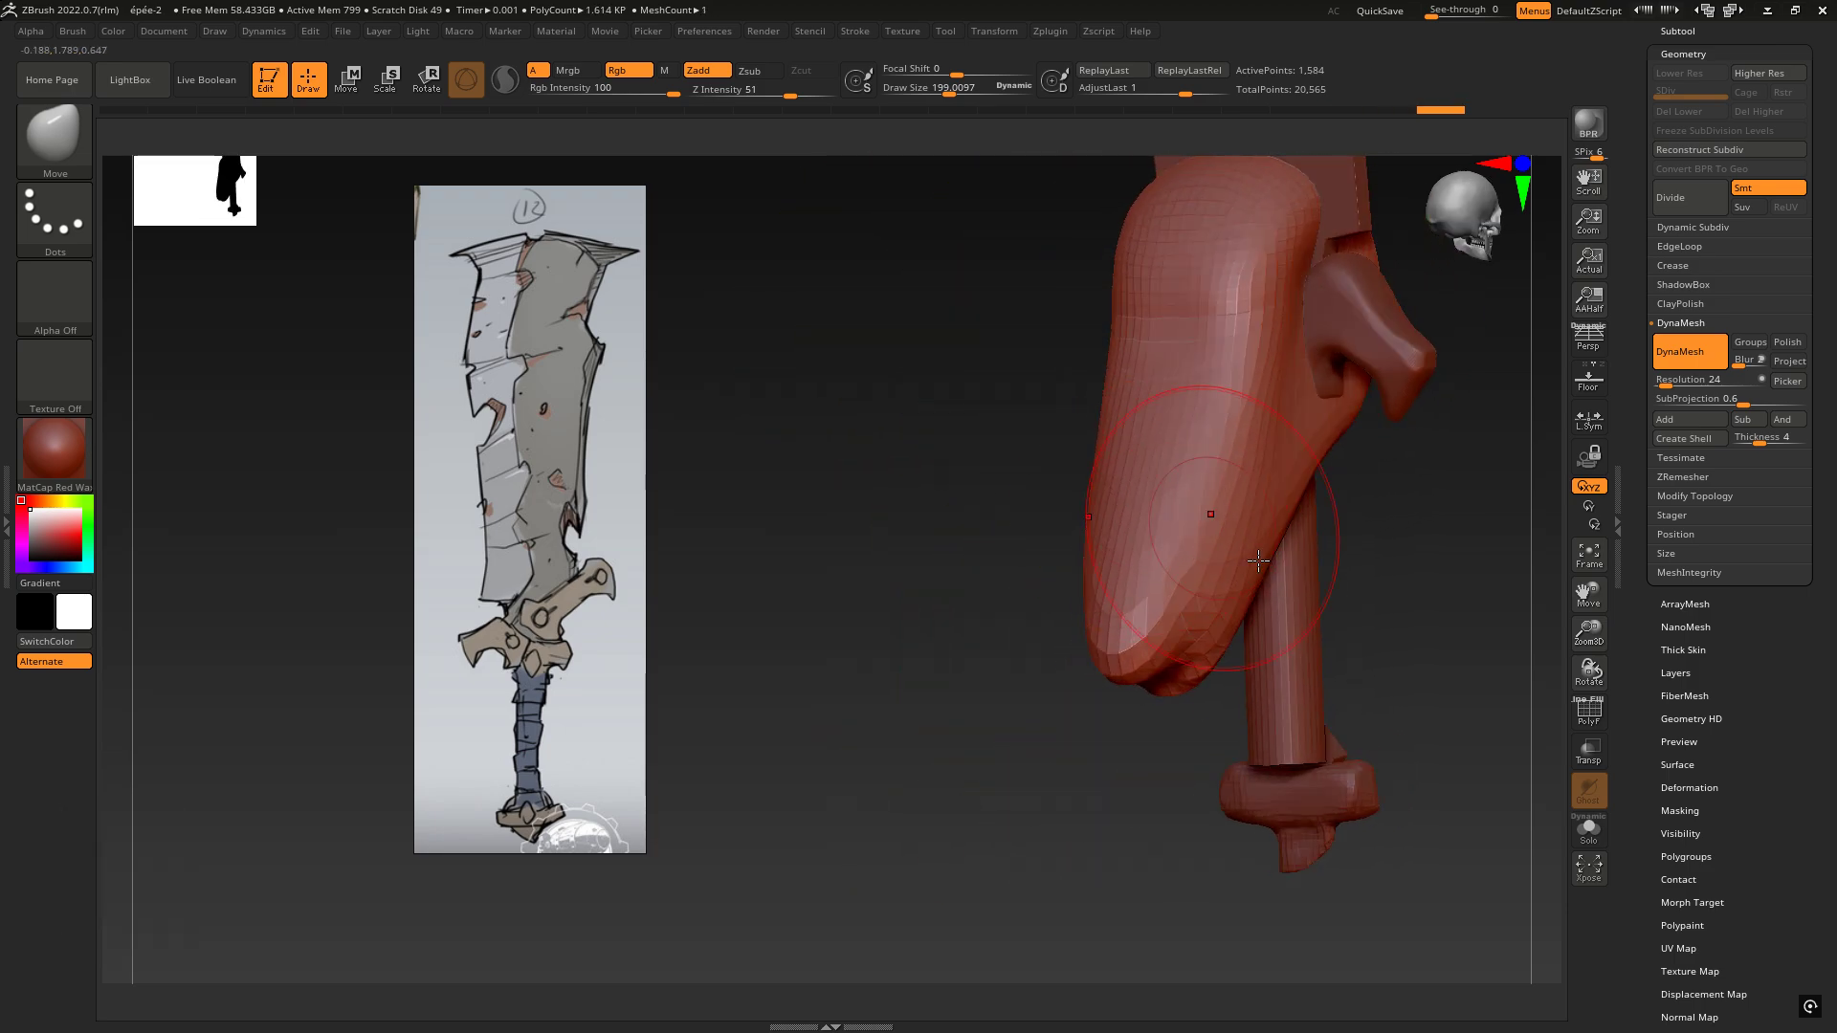
drag(1105, 447, 1124, 450)
key(space)
drag(1234, 442, 1254, 442)
mouse_move(1234, 551)
mouse_down()
mouse_move(1188, 559)
mouse_move(1217, 526)
mouse_up()
drag(1304, 347, 1286, 344)
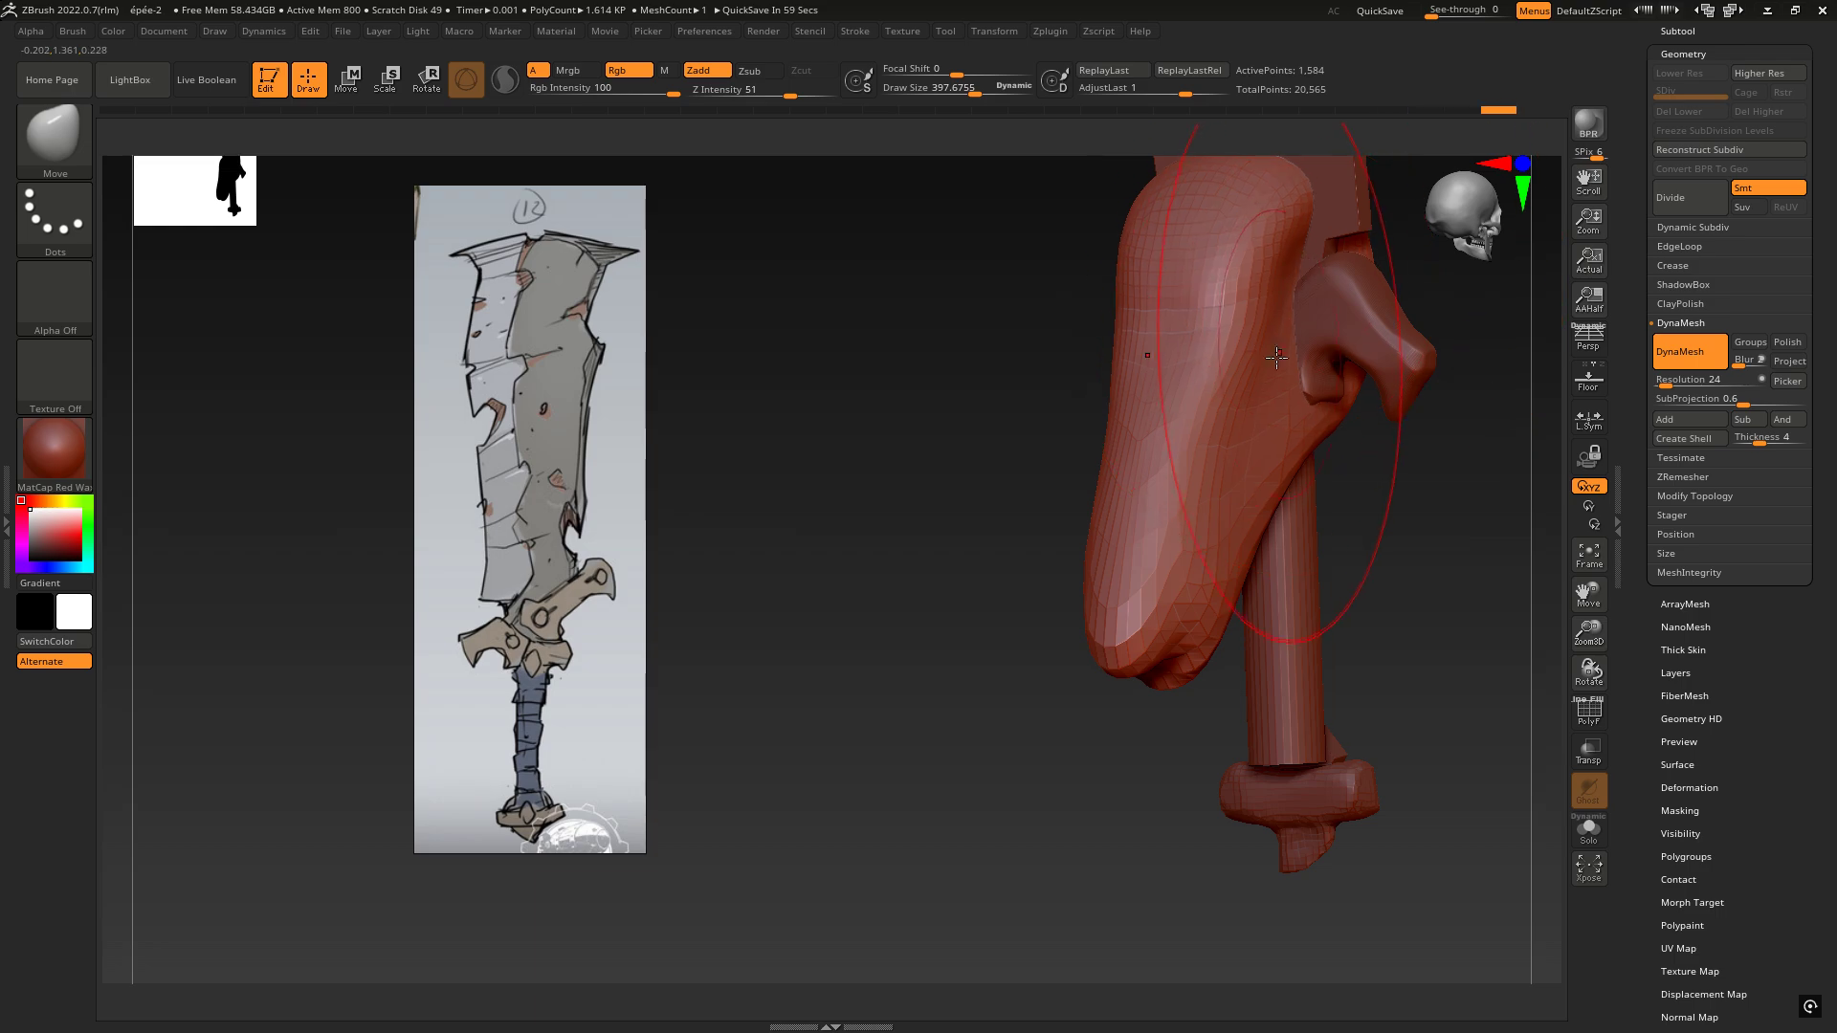
drag(1242, 461, 1212, 461)
Step: Reduce the Draw Size to about 138 and rotate the piece about 90° in side view so its arm points diagonally up toward the blade
mouse_move(1163, 627)
right_down()
mouse_move(1136, 533)
mouse_move(1177, 500)
right_up()
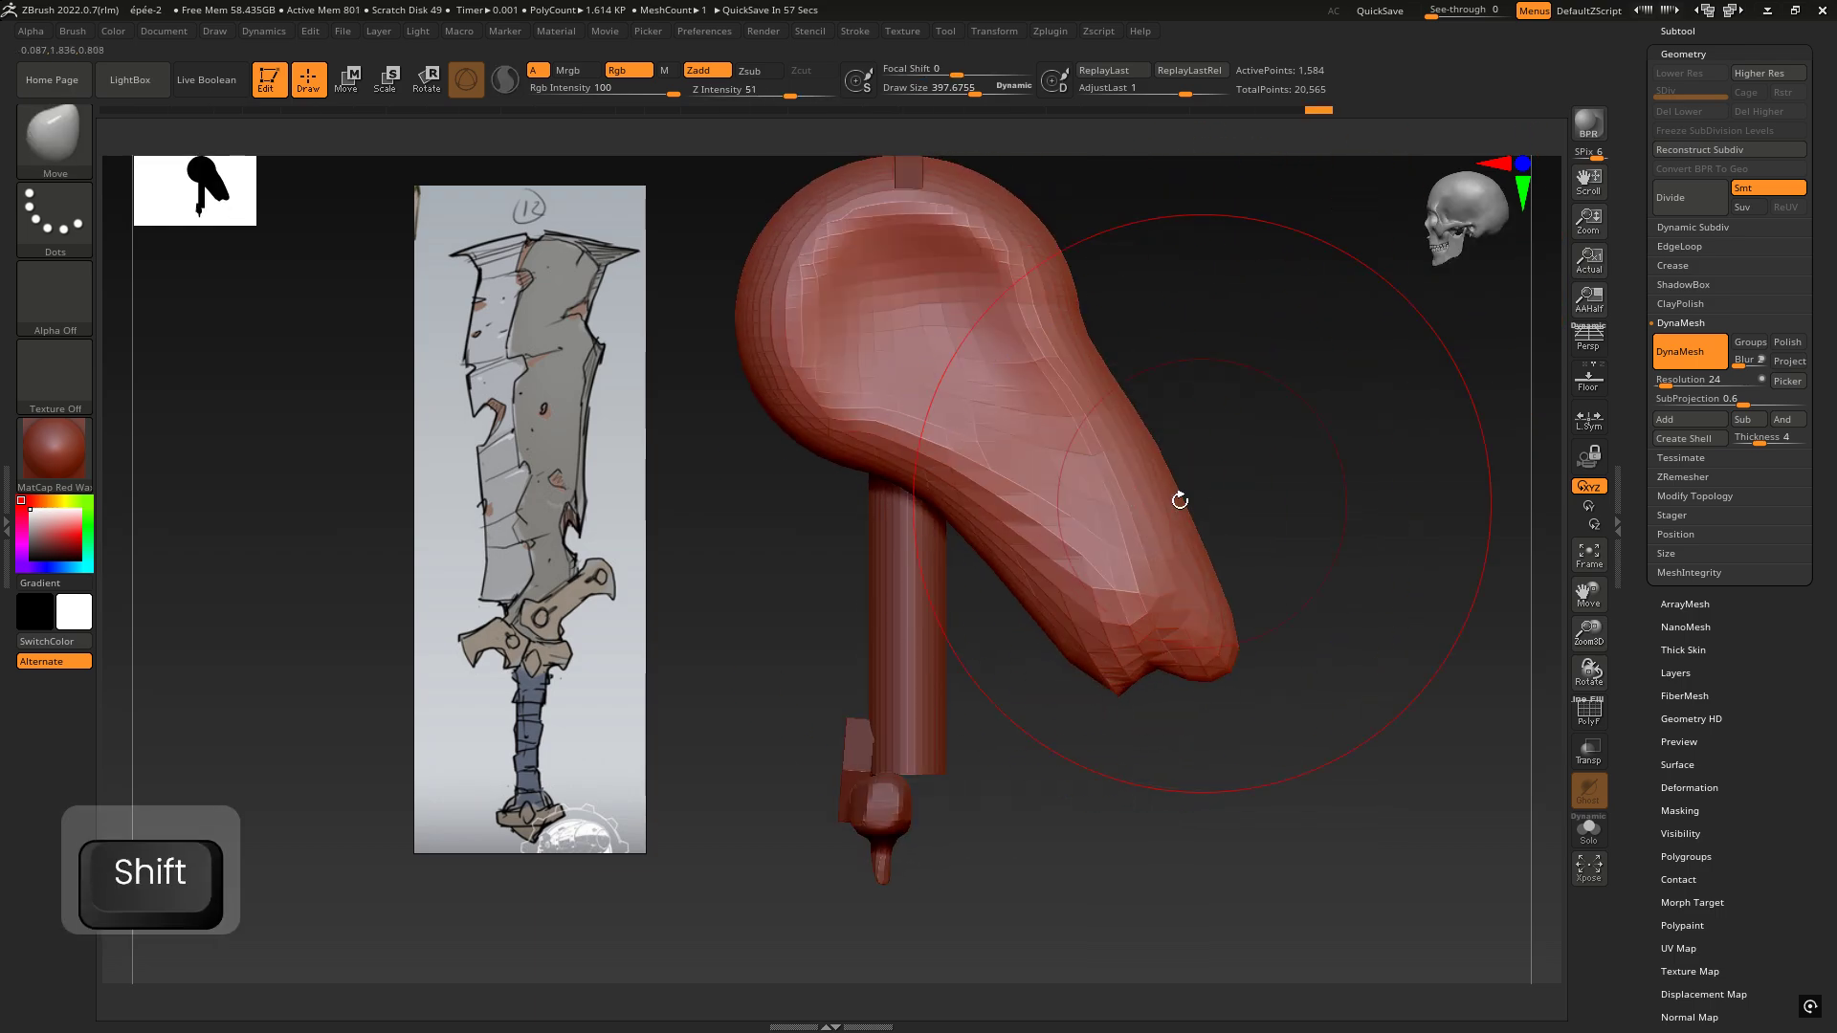
key(space)
drag(1146, 514, 1100, 515)
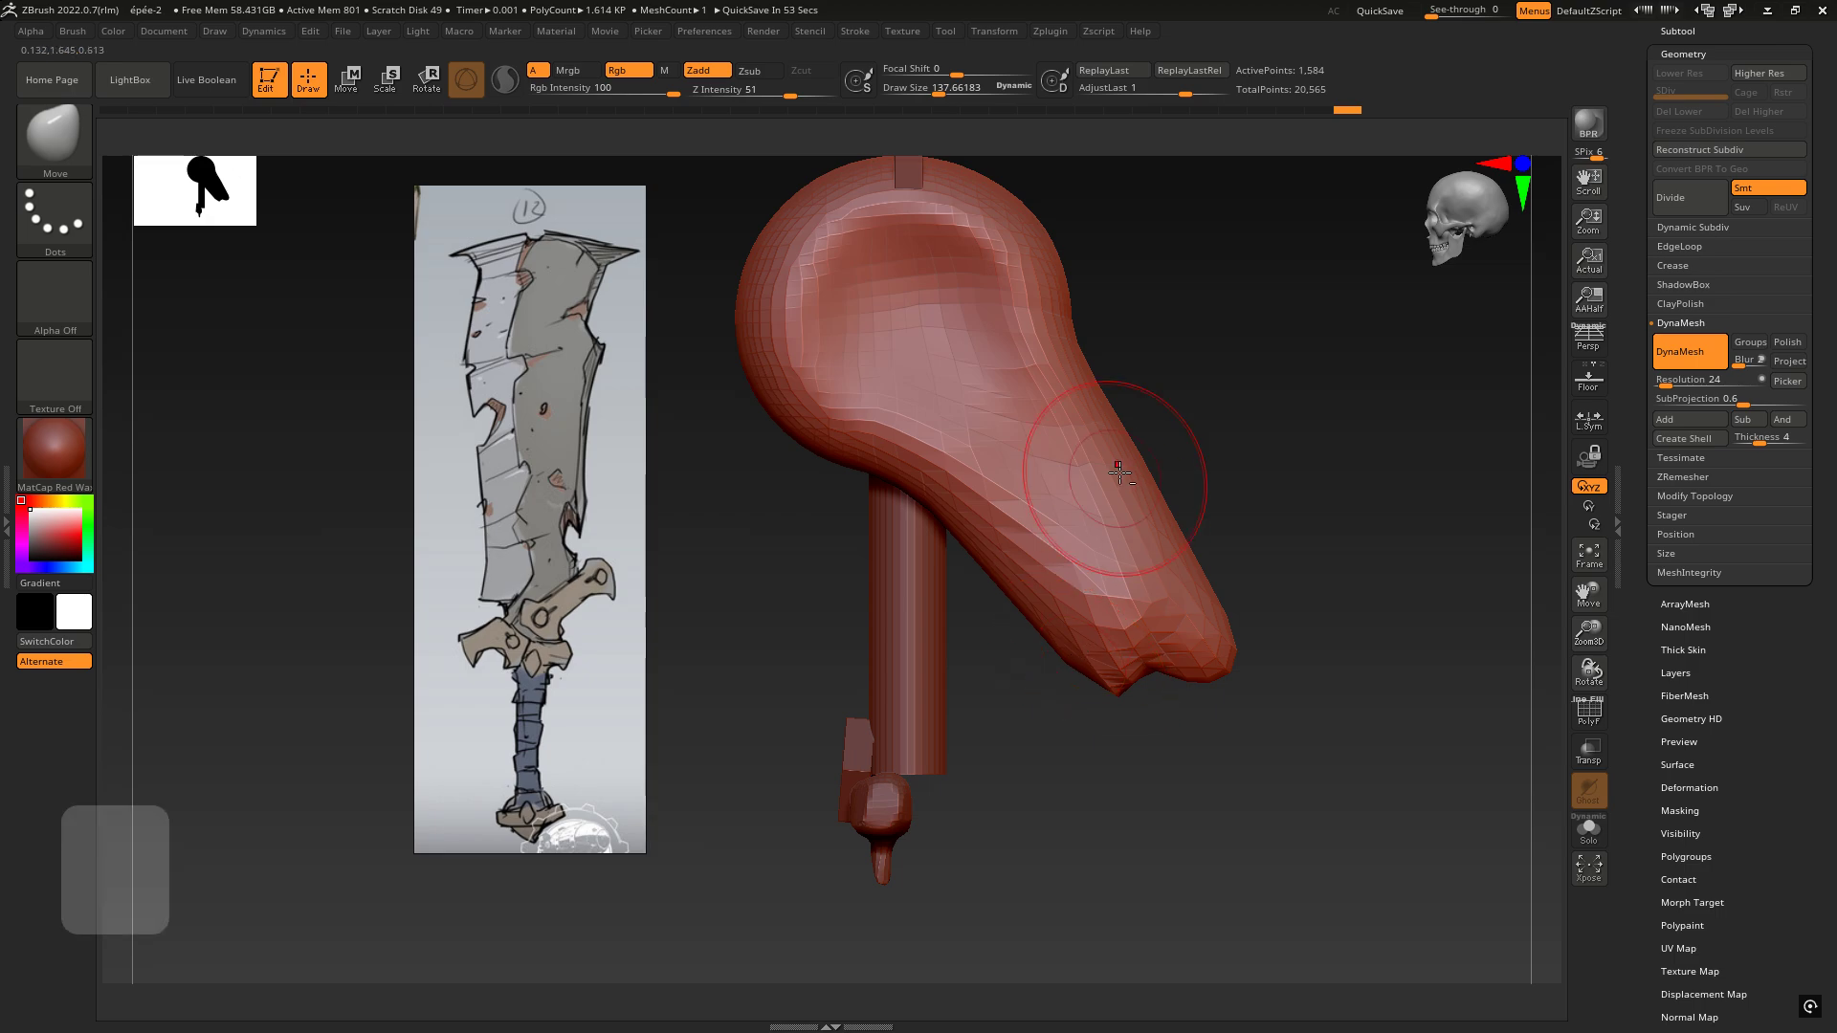
alt+right_drag(1115, 465, 1113, 603)
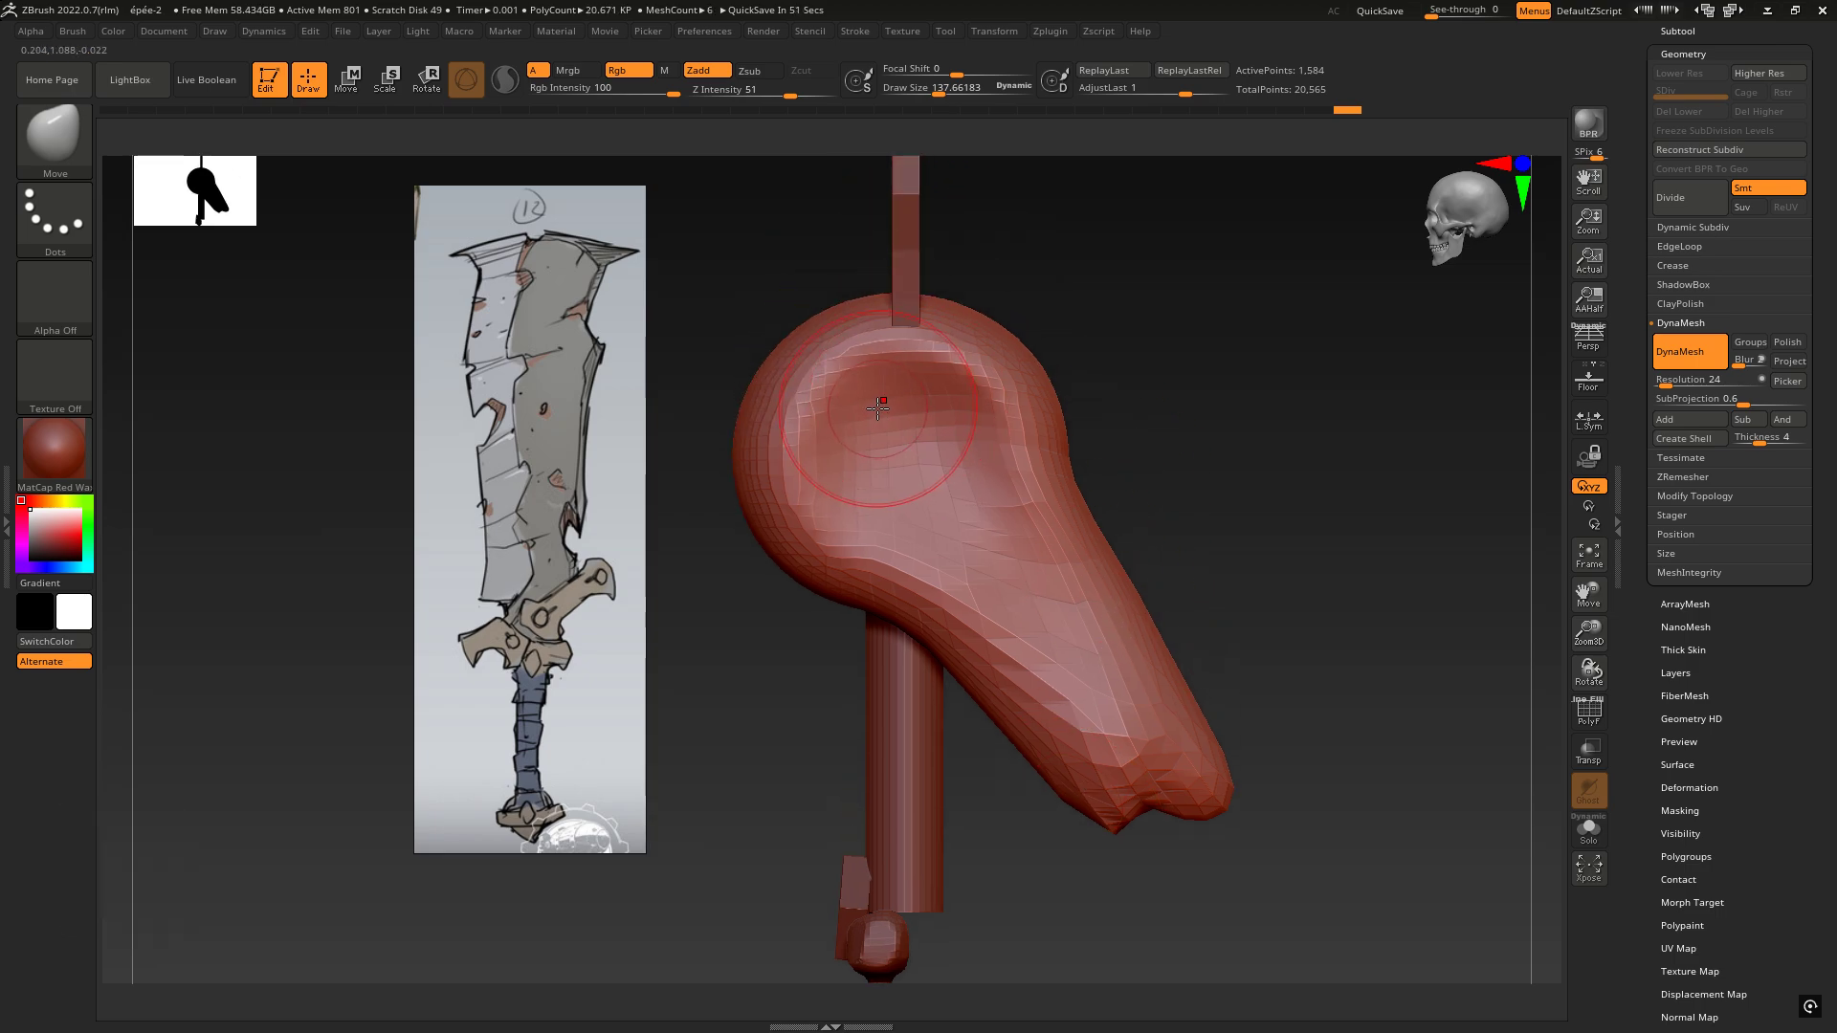
alt+right_drag(1087, 418, 1082, 542)
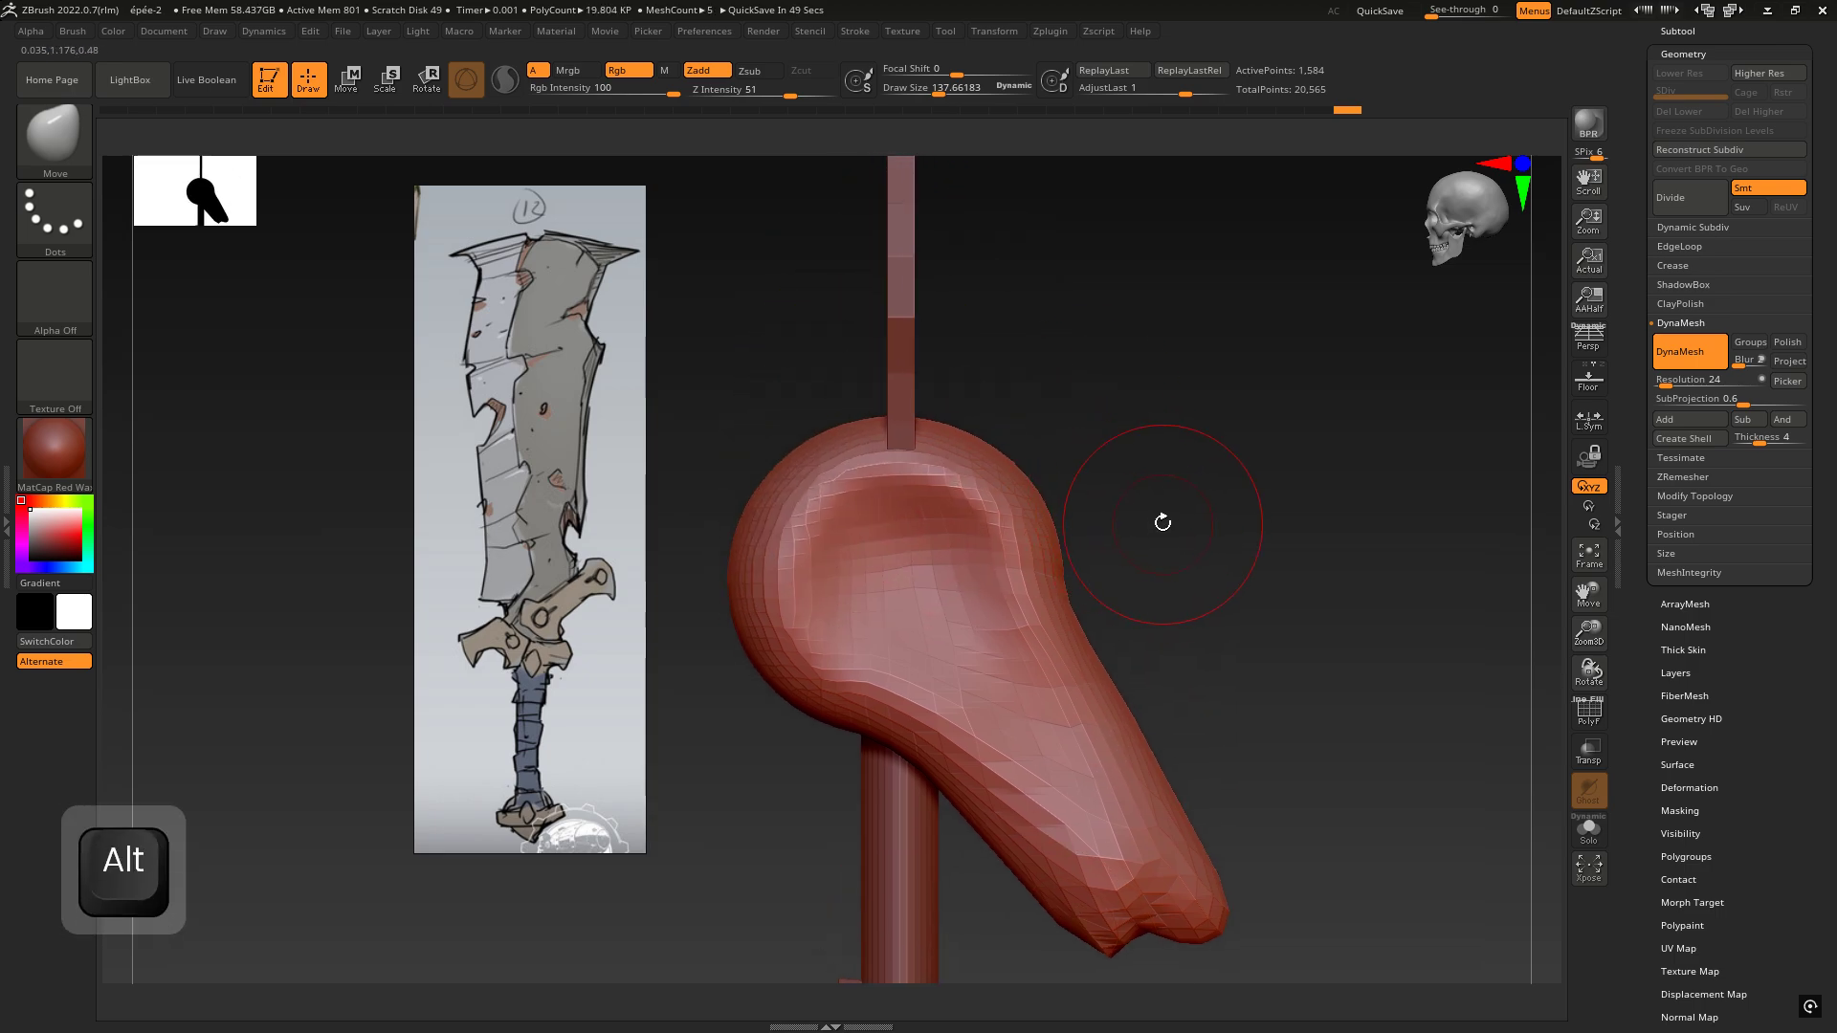
key(w)
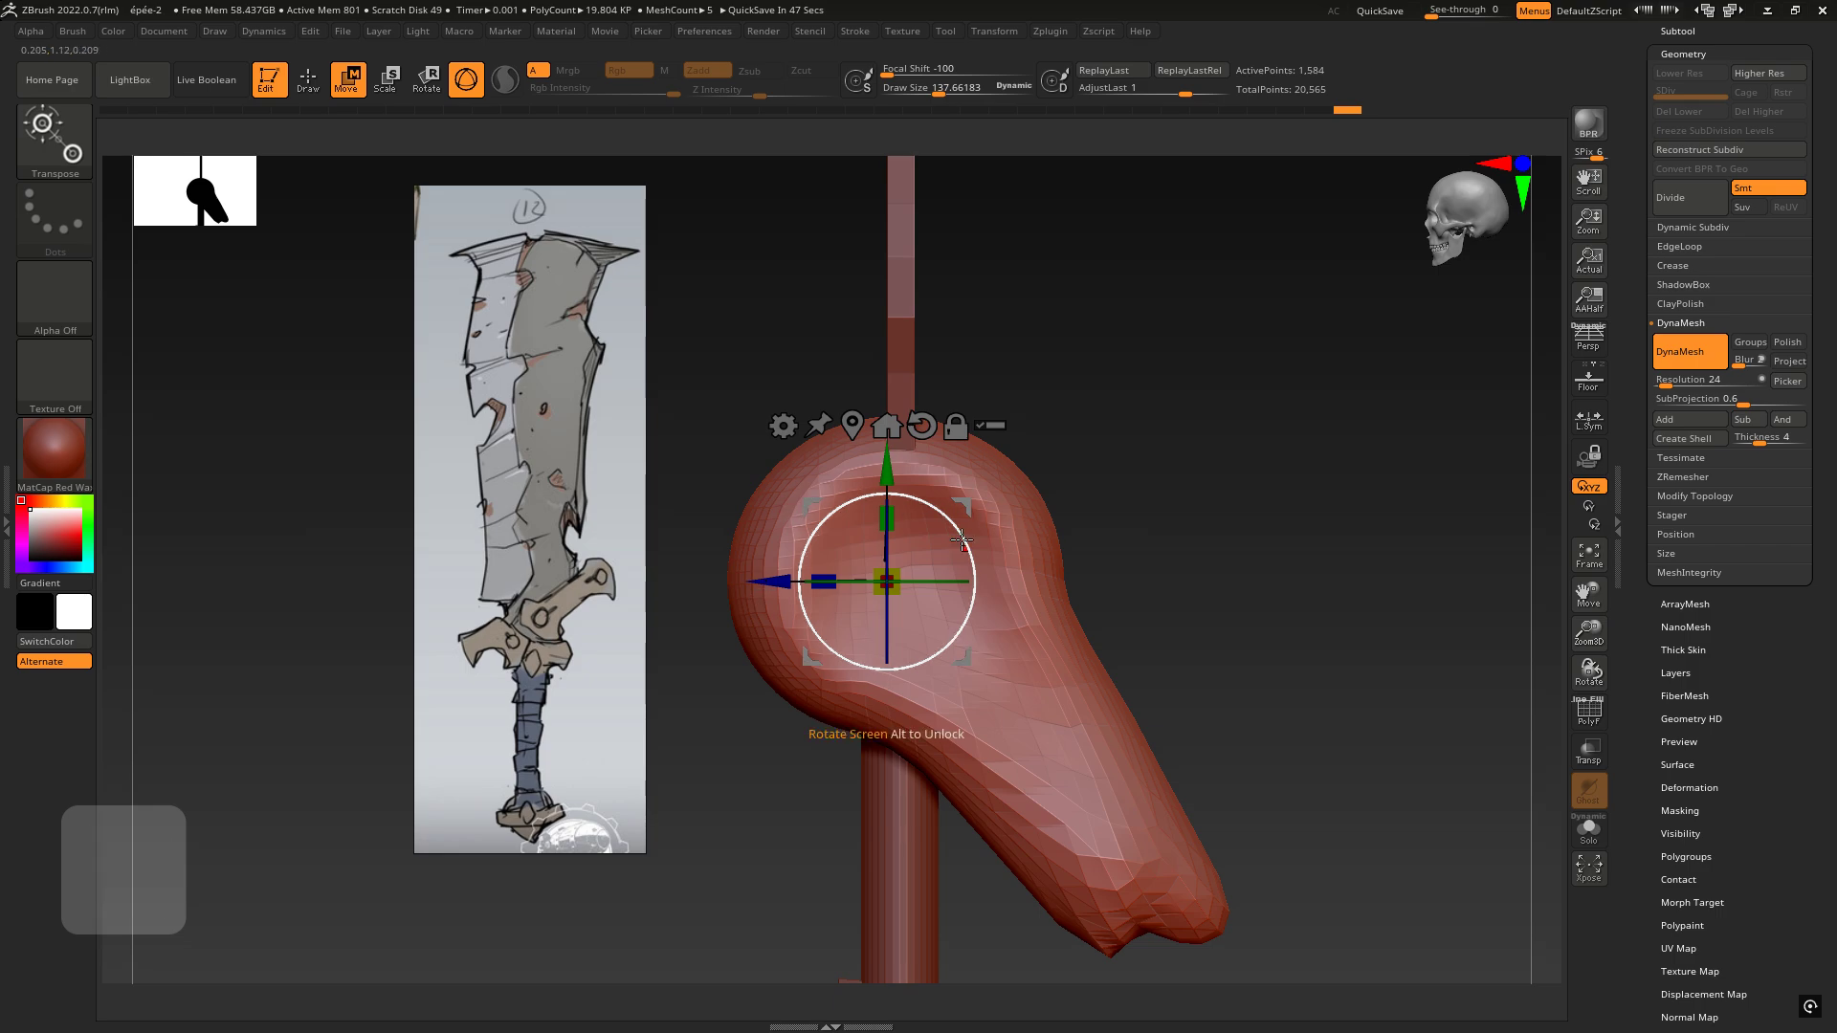
drag(962, 537, 789, 371)
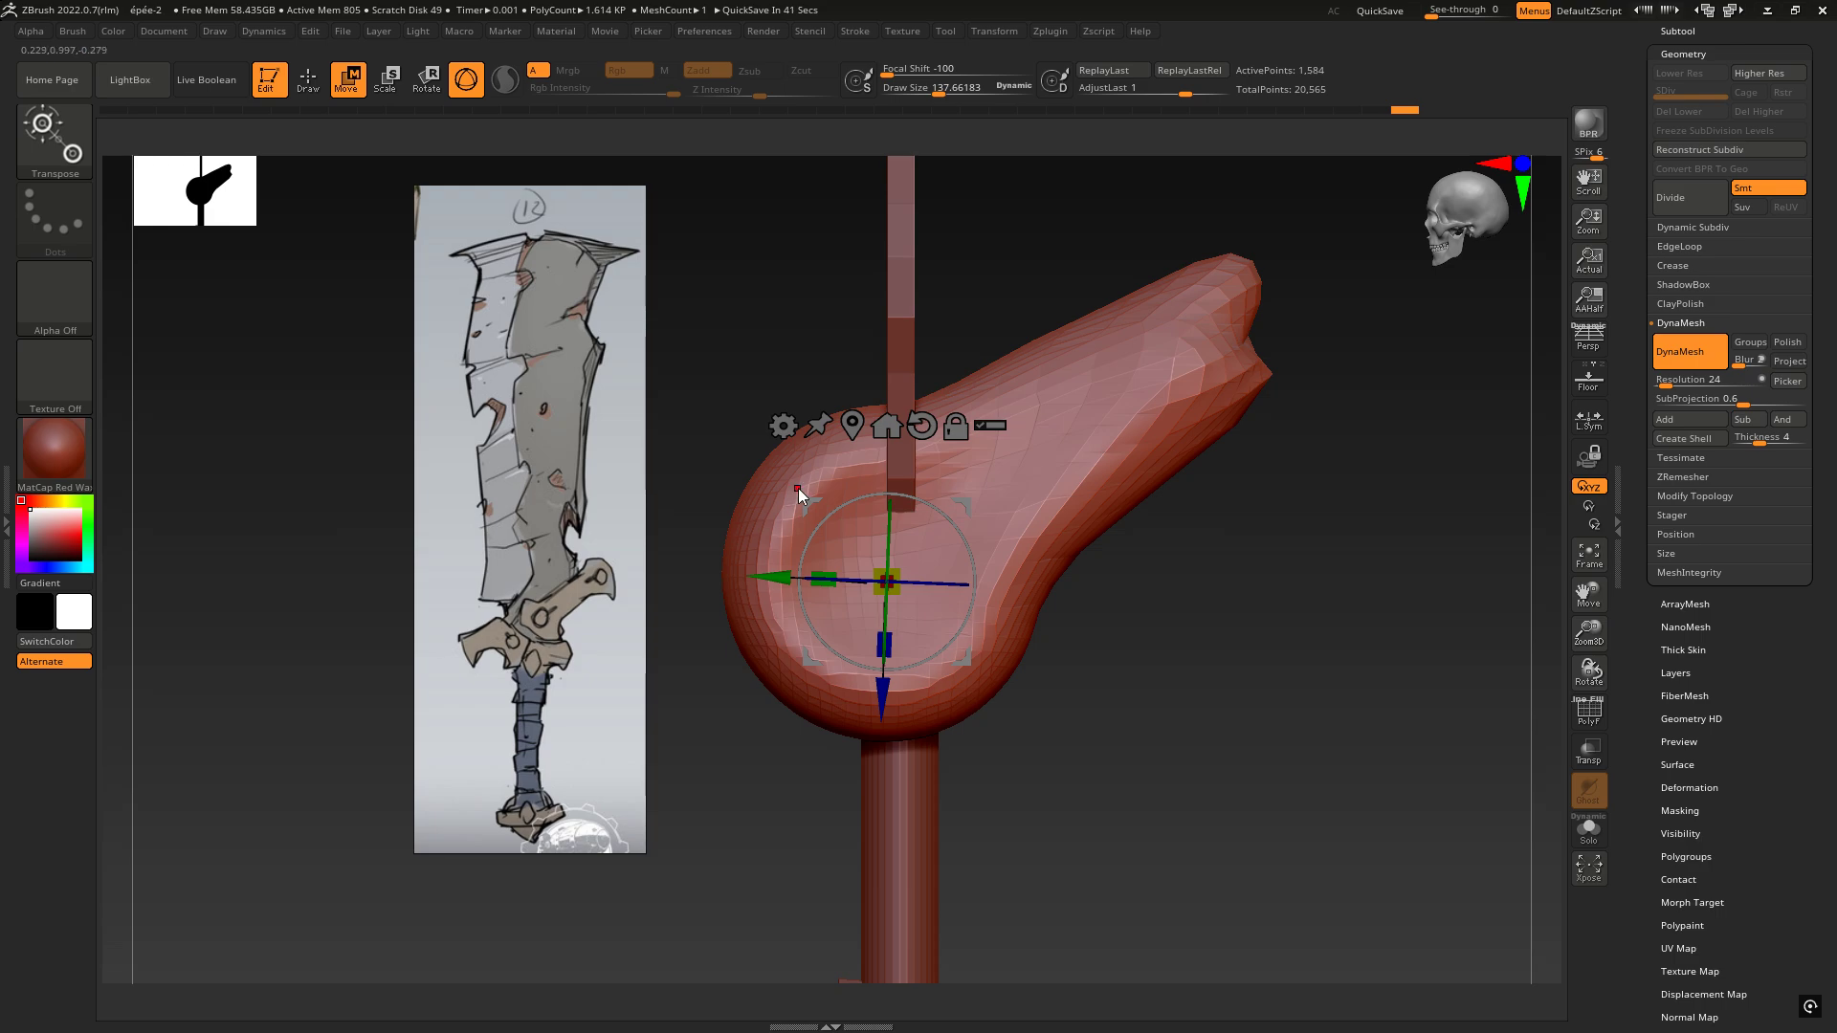
key(q)
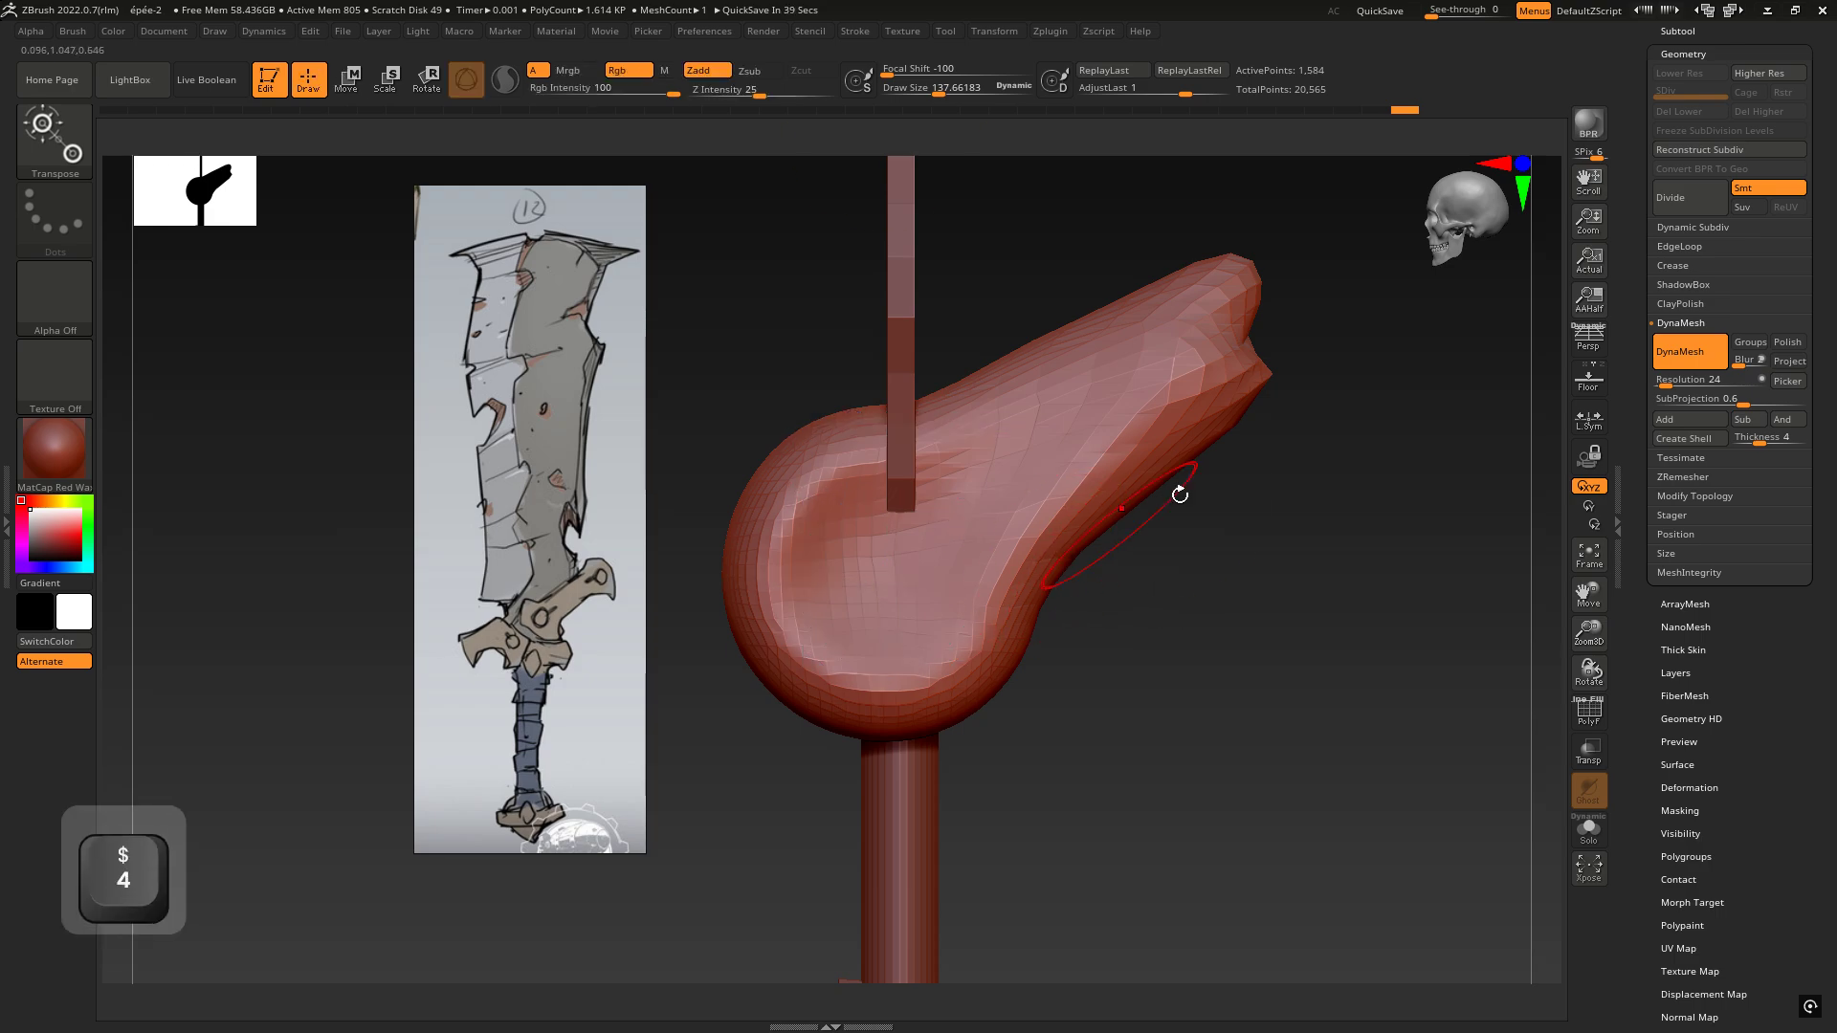
drag(685, 607, 750, 666)
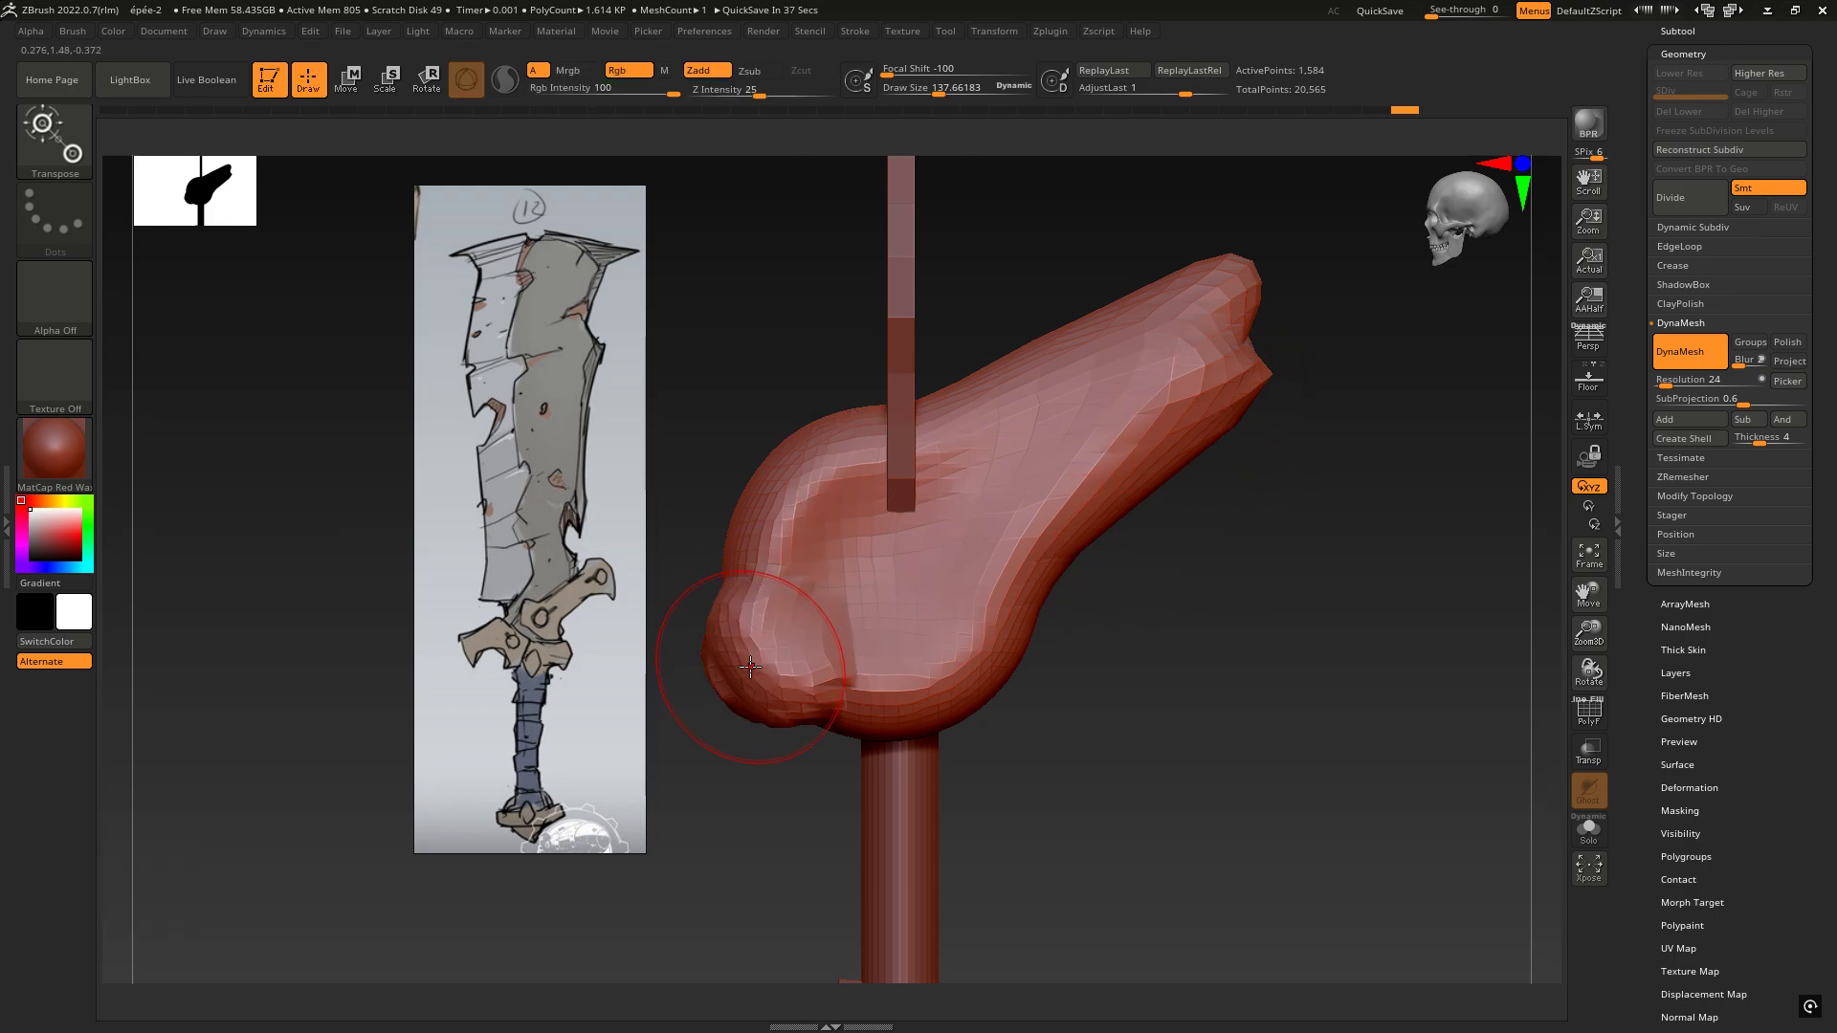
key(ctrl+z)
key(ctrl+z)
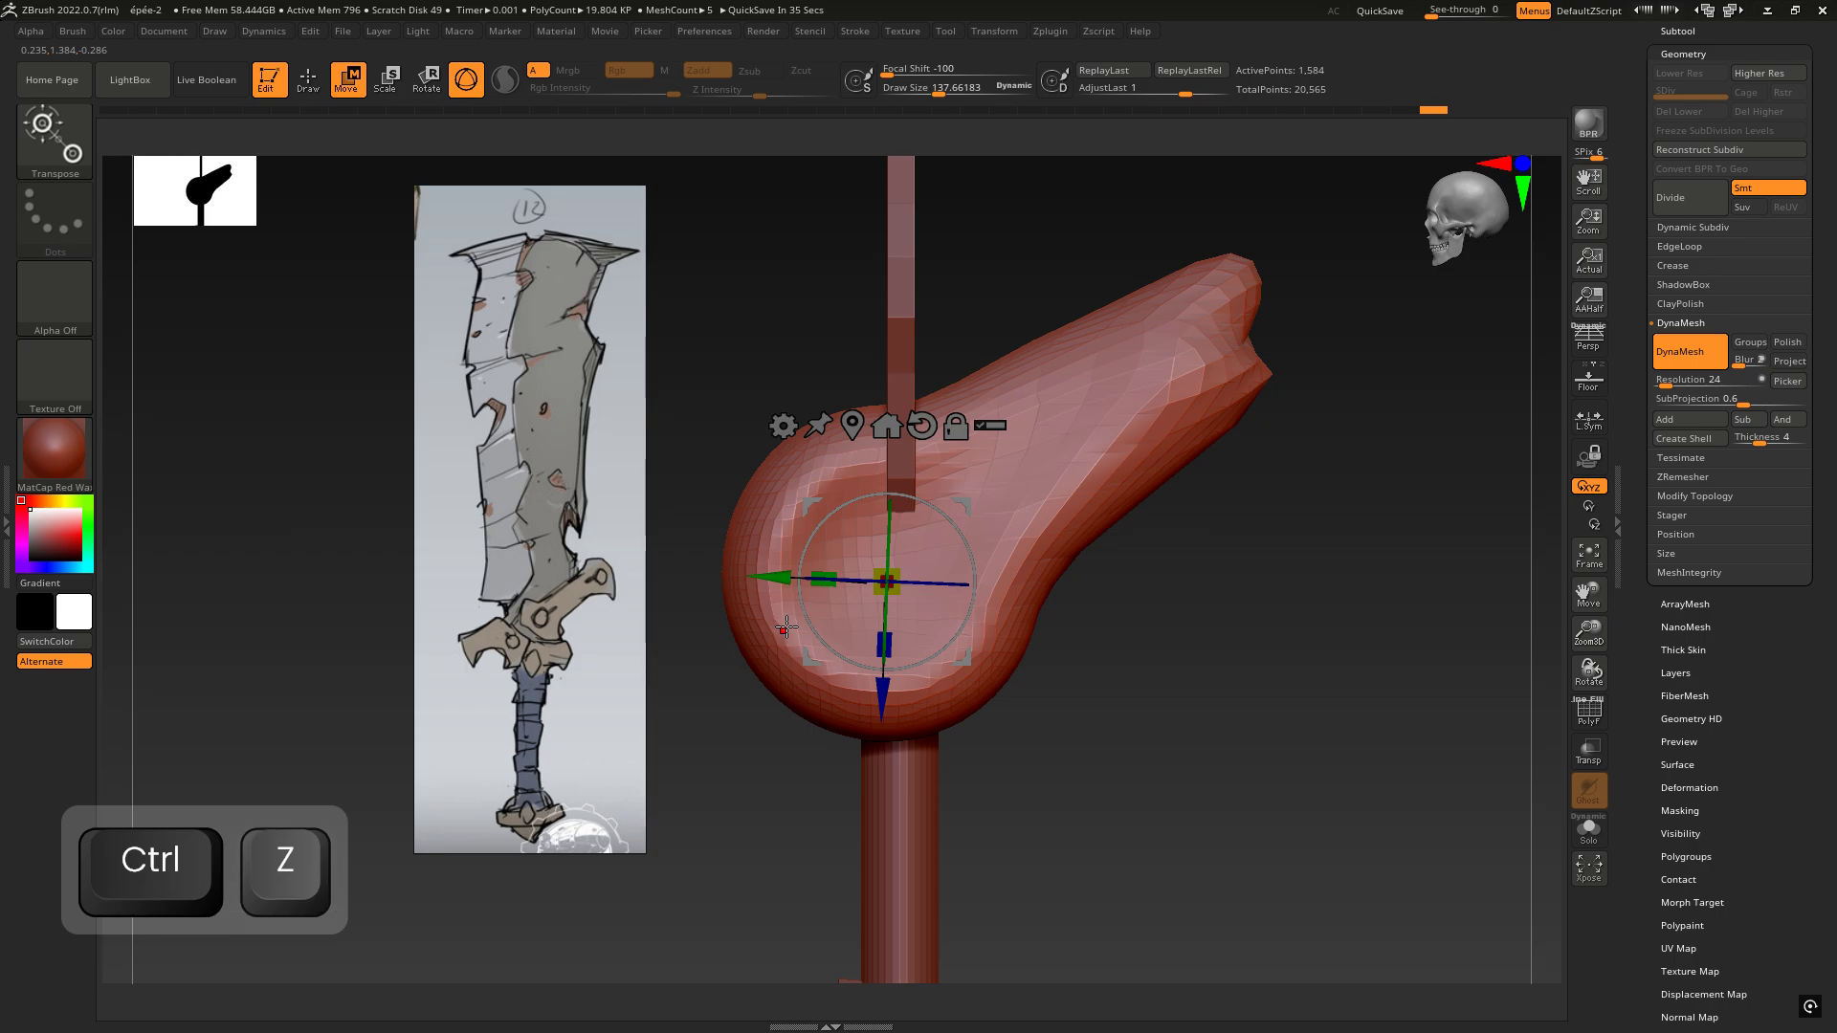
Step: Push in the lower corner of the piece's rounded end with the Move brush, leaving a short protrusion opposite the arm
key(4)
mouse_move(714, 668)
mouse_down()
mouse_move(738, 644)
mouse_move(705, 644)
mouse_move(759, 644)
mouse_move(785, 512)
mouse_up()
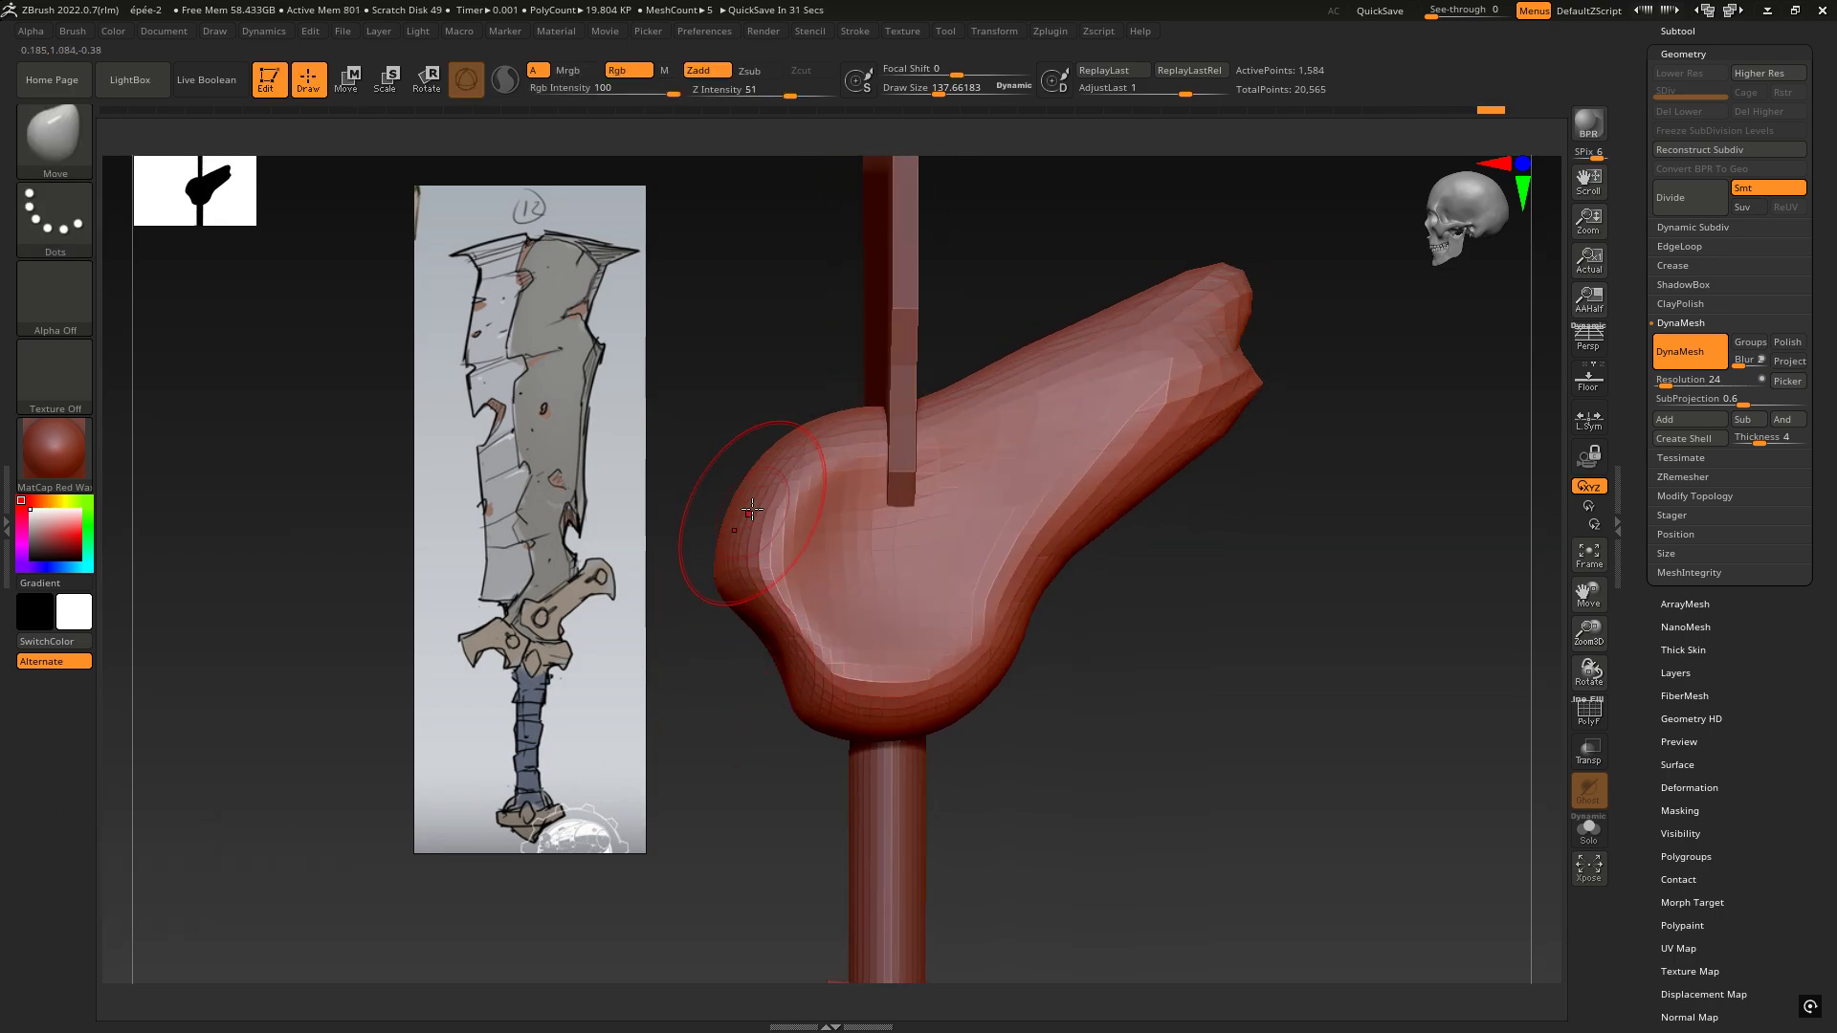
shift+drag(771, 681, 807, 654)
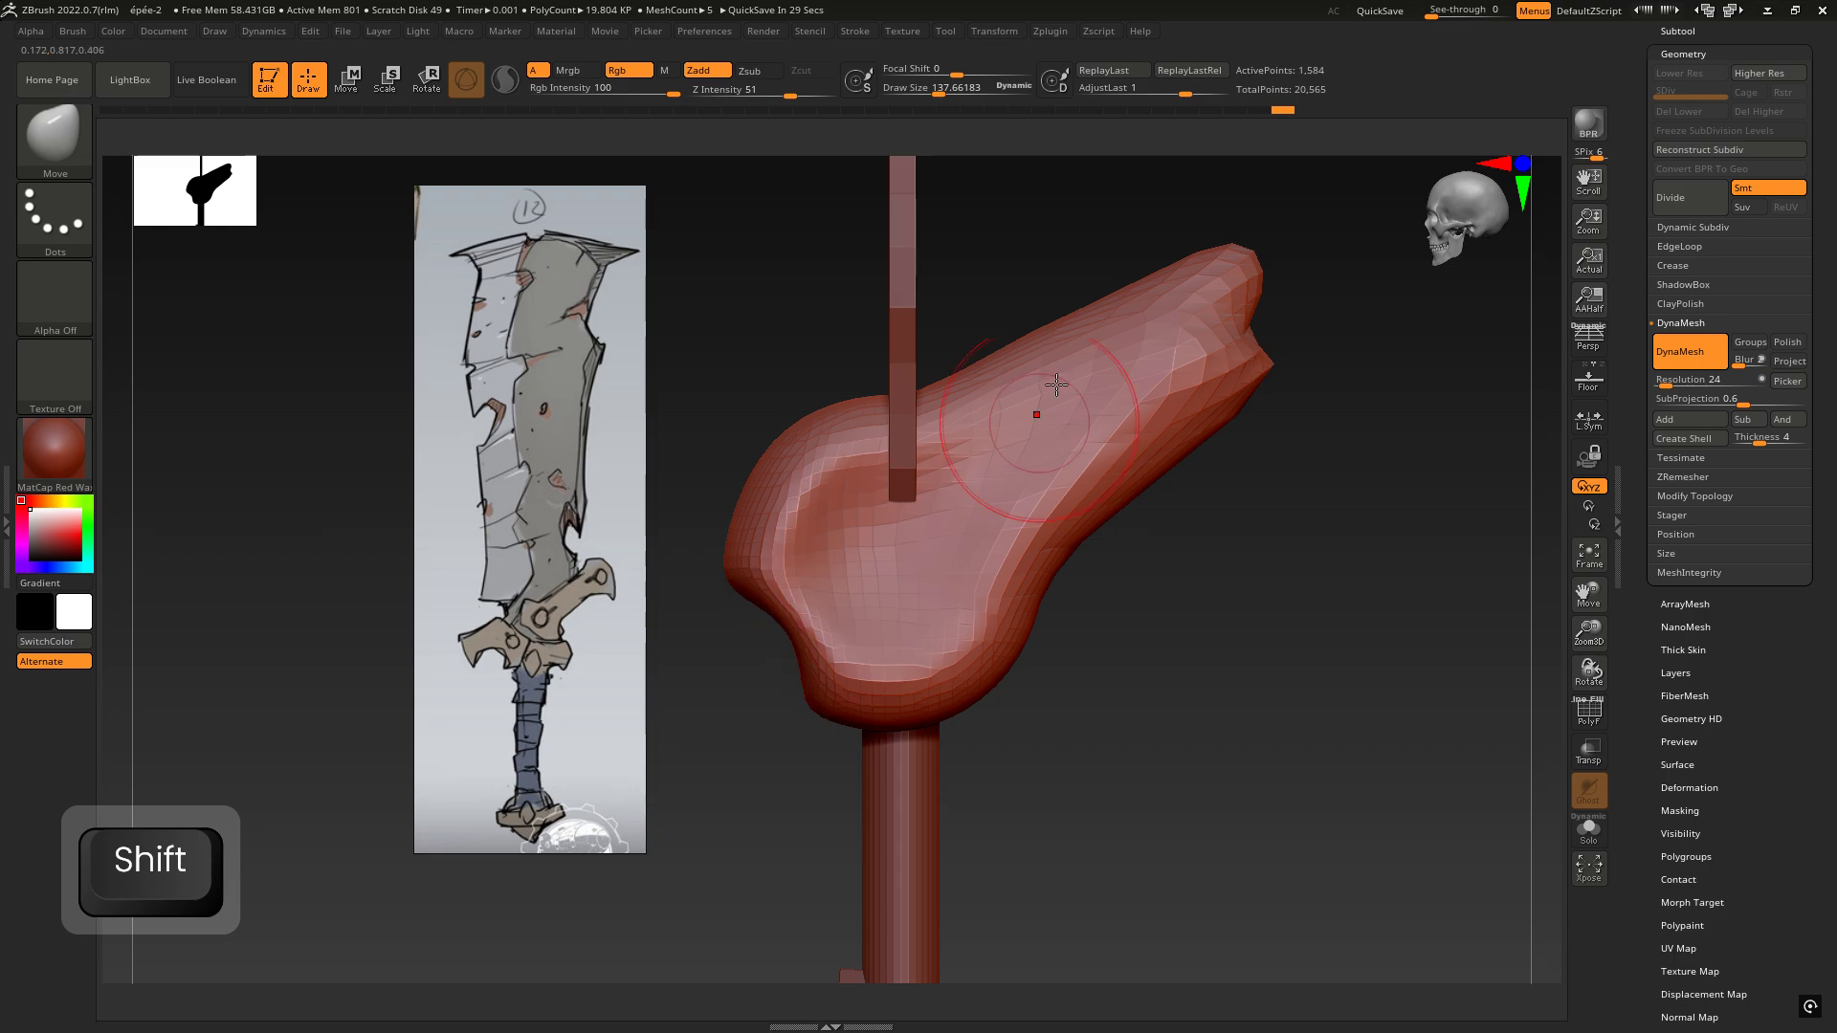
Step: Broaden the arm's end and pull its lower corner into a pointed hook like the reference guard, and refresh the DynaMesh
drag(1175, 280, 1161, 248)
mouse_move(1183, 358)
alt+right_down()
mouse_move(1165, 443)
mouse_move(1087, 400)
alt+right_up()
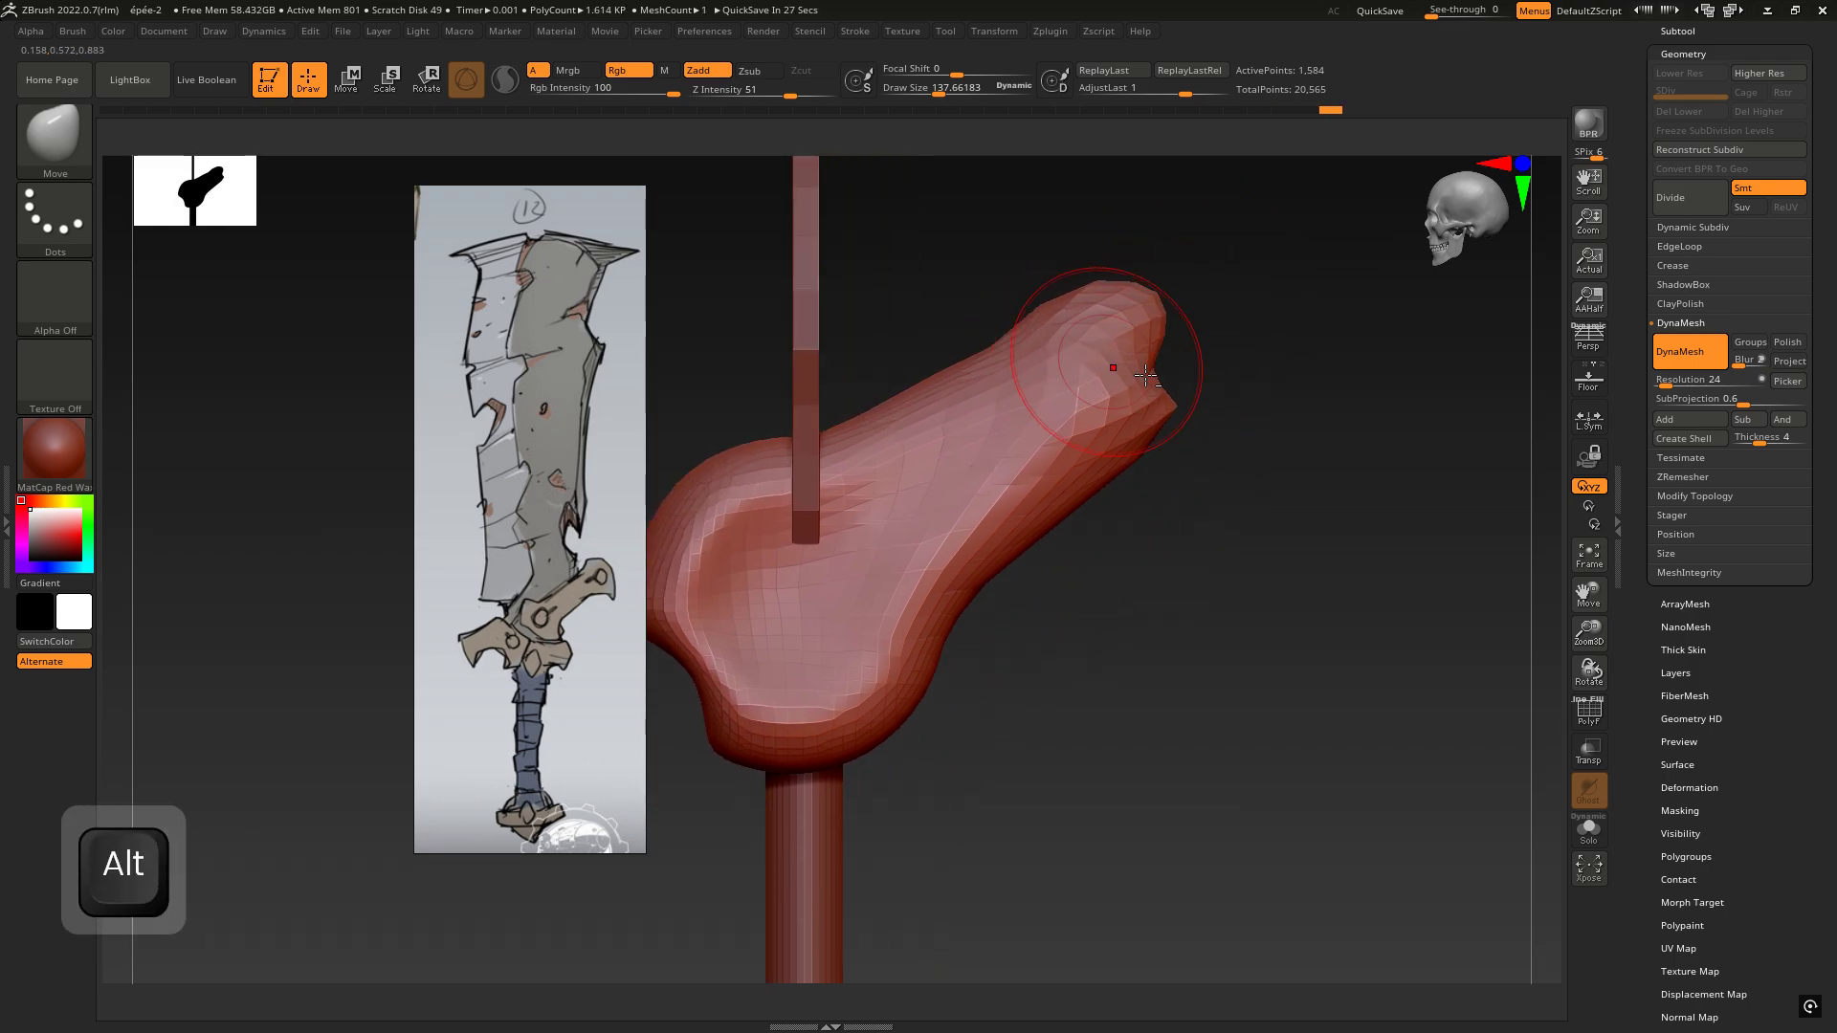
drag(1174, 413, 1287, 528)
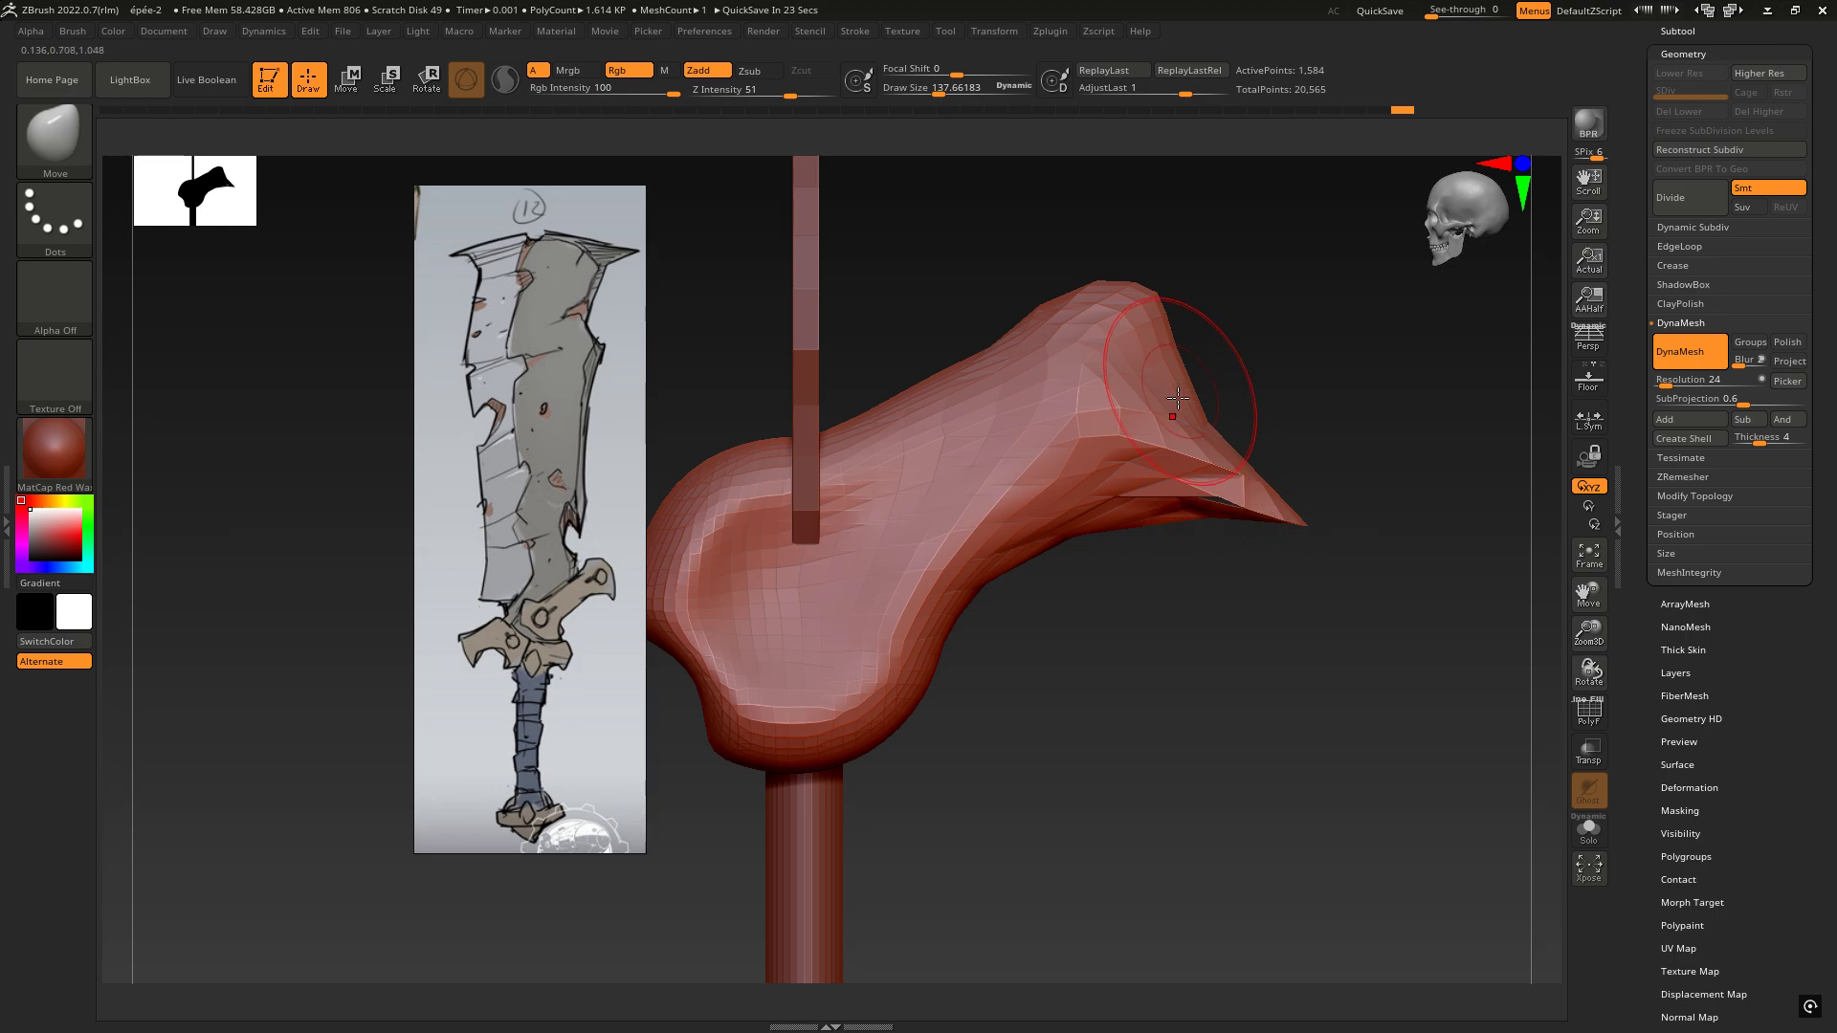
drag(1173, 398, 1230, 345)
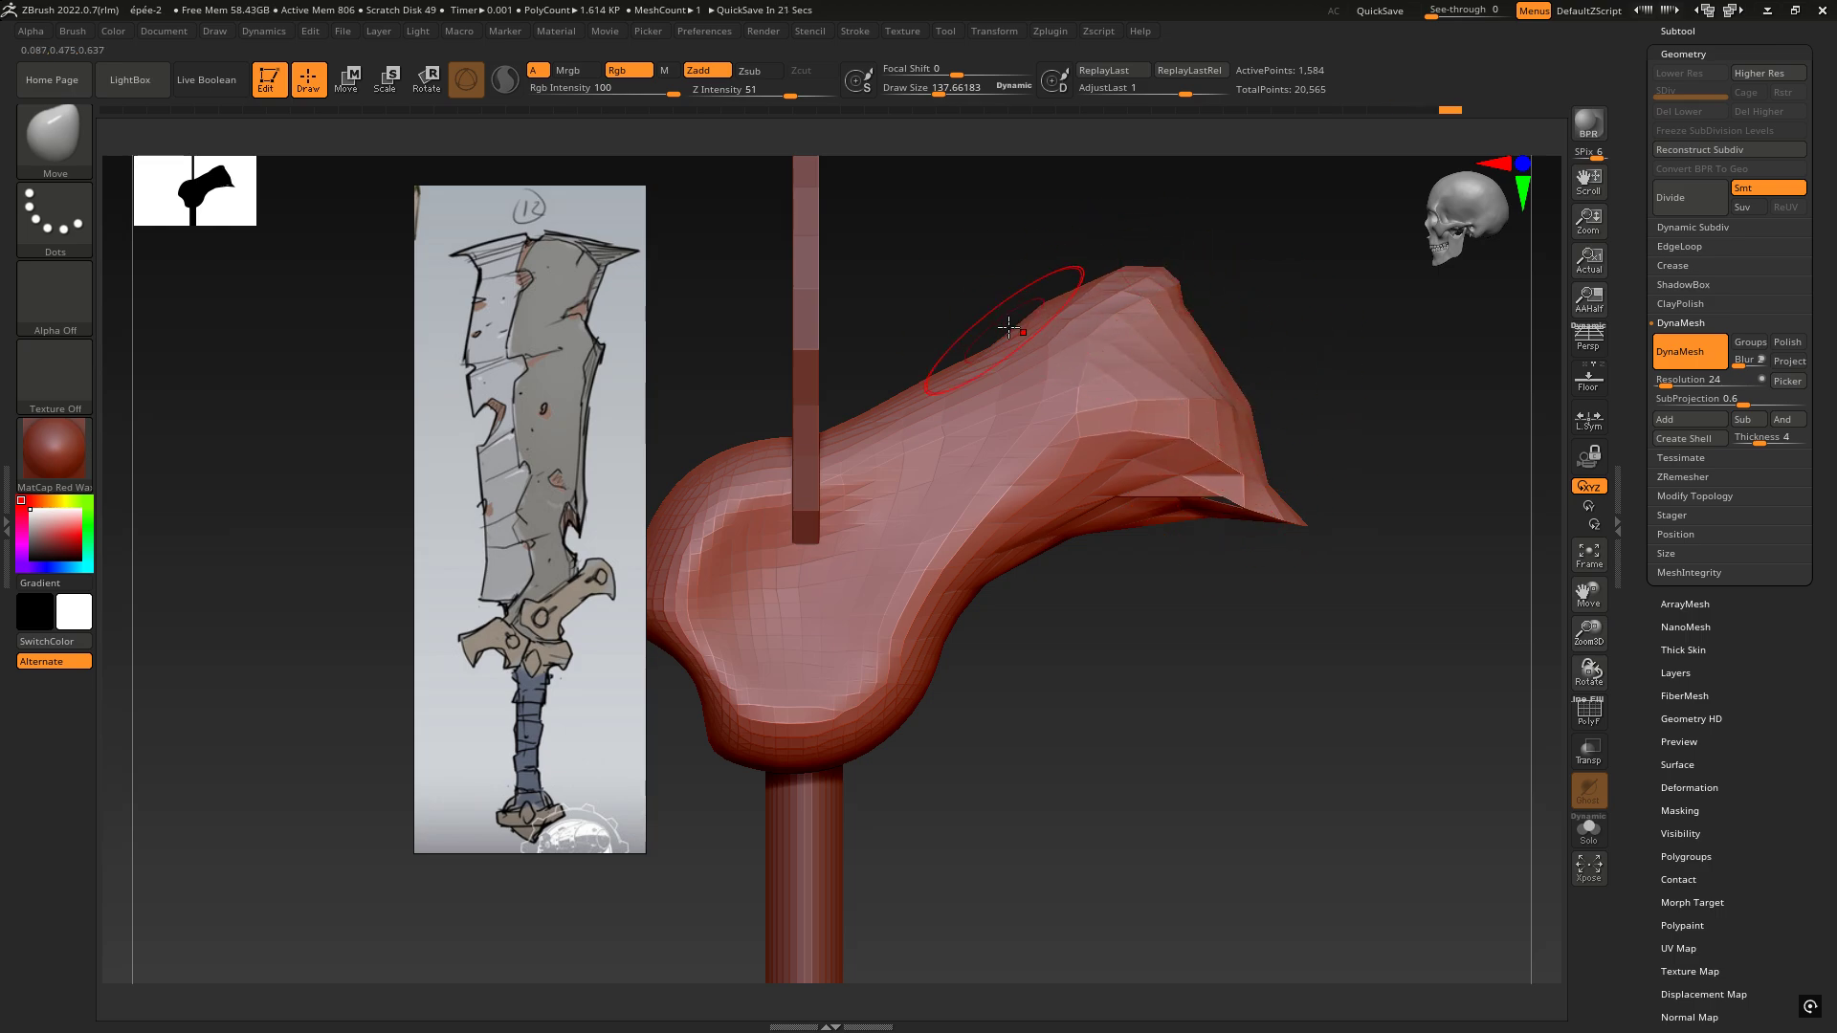
mouse_move(1009, 328)
mouse_down()
mouse_move(1005, 287)
mouse_move(1099, 226)
mouse_up()
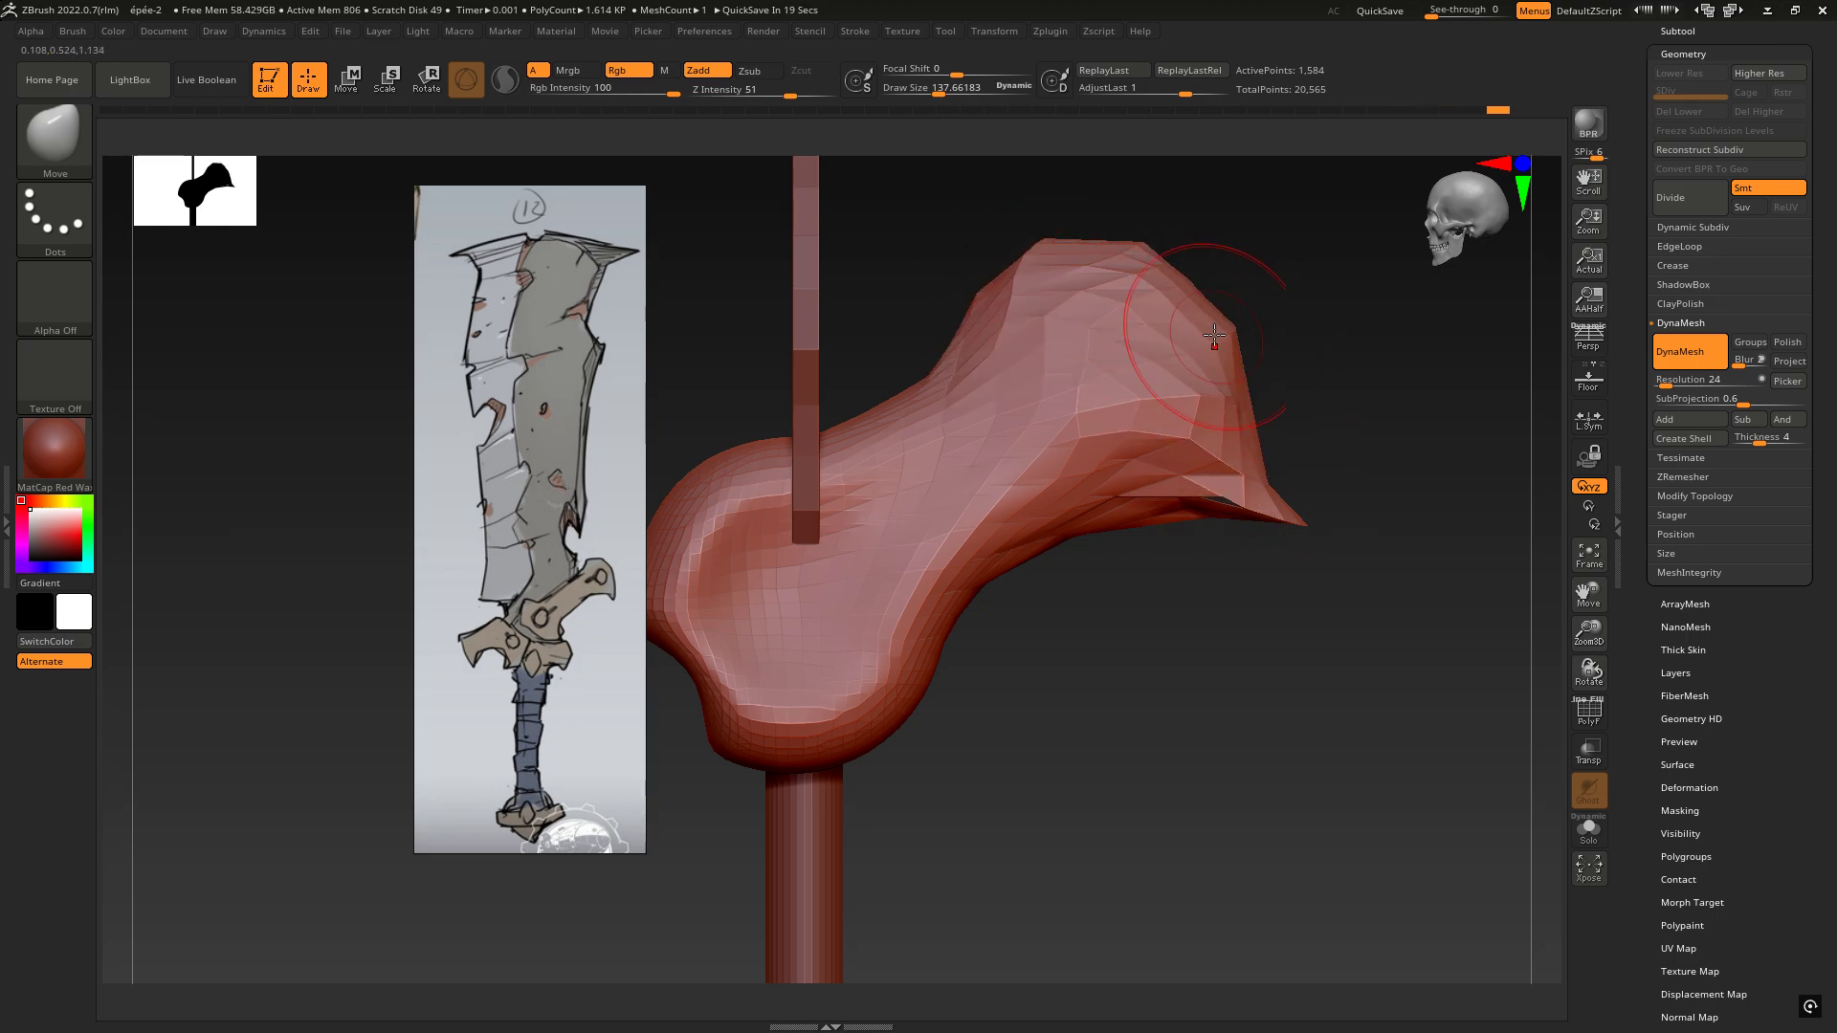
key(ctrl)
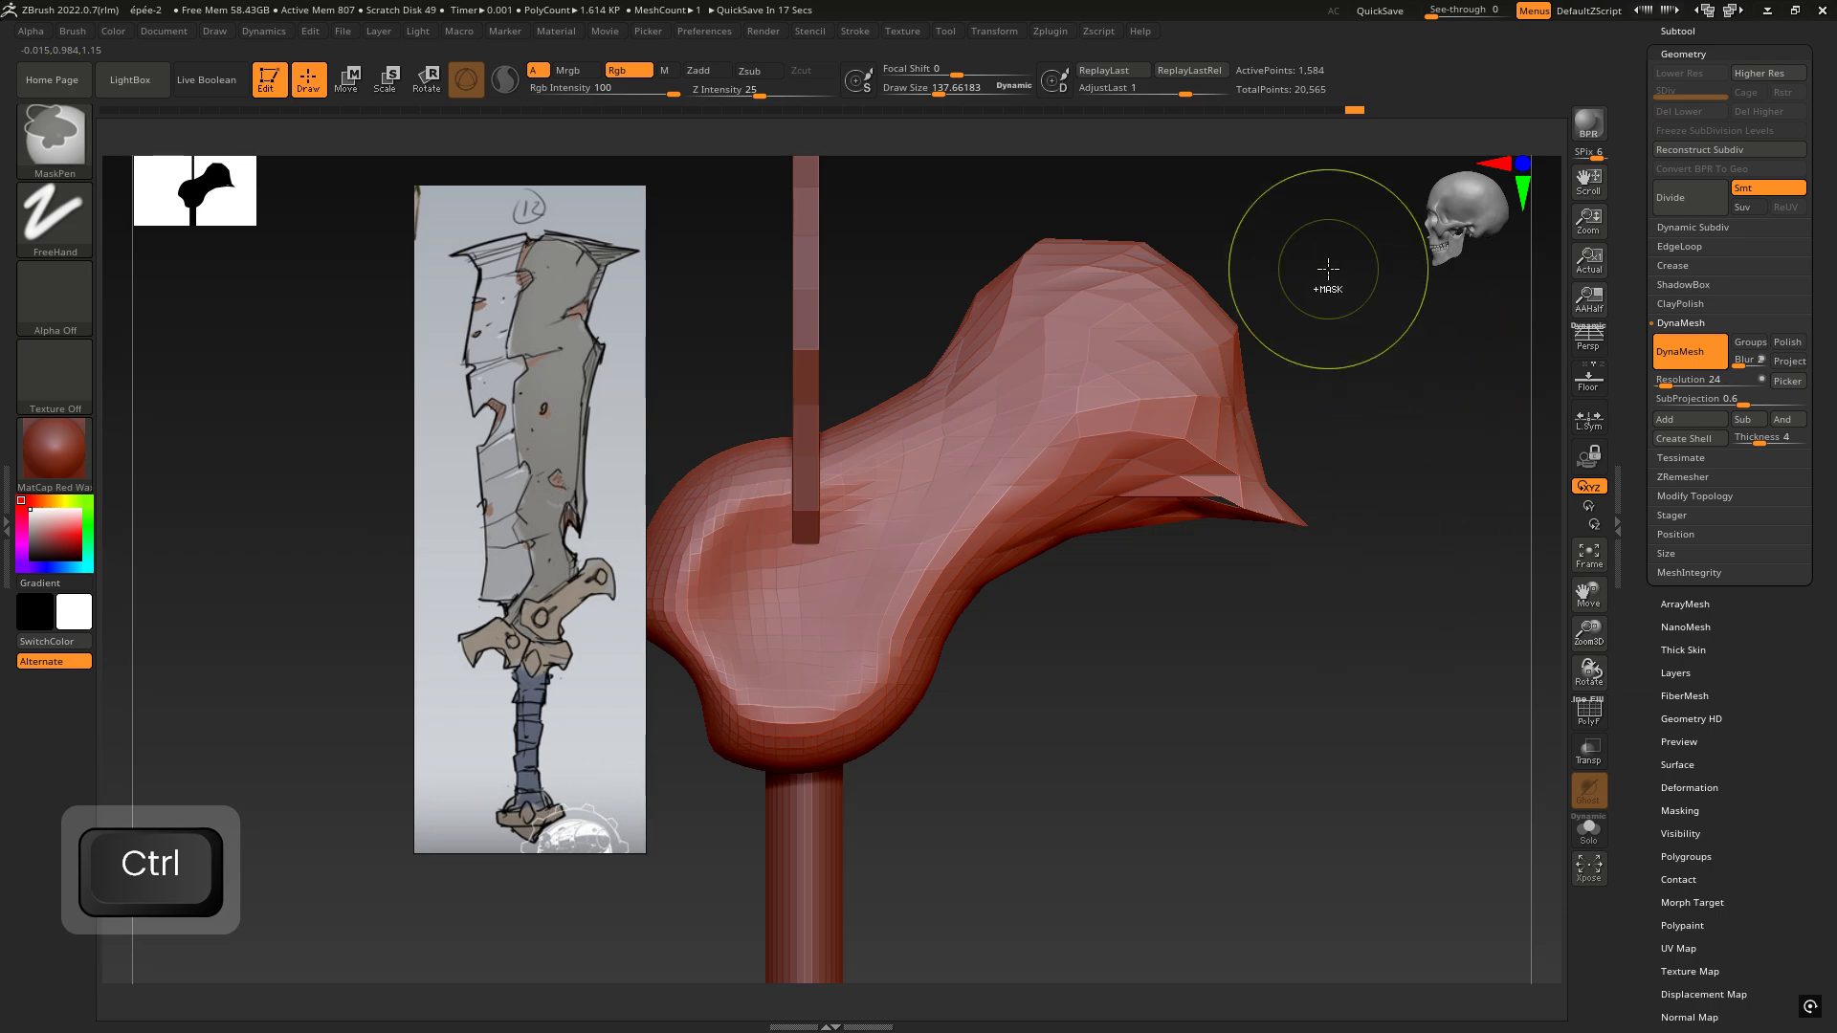
ctrl+drag(1328, 268, 1472, 566)
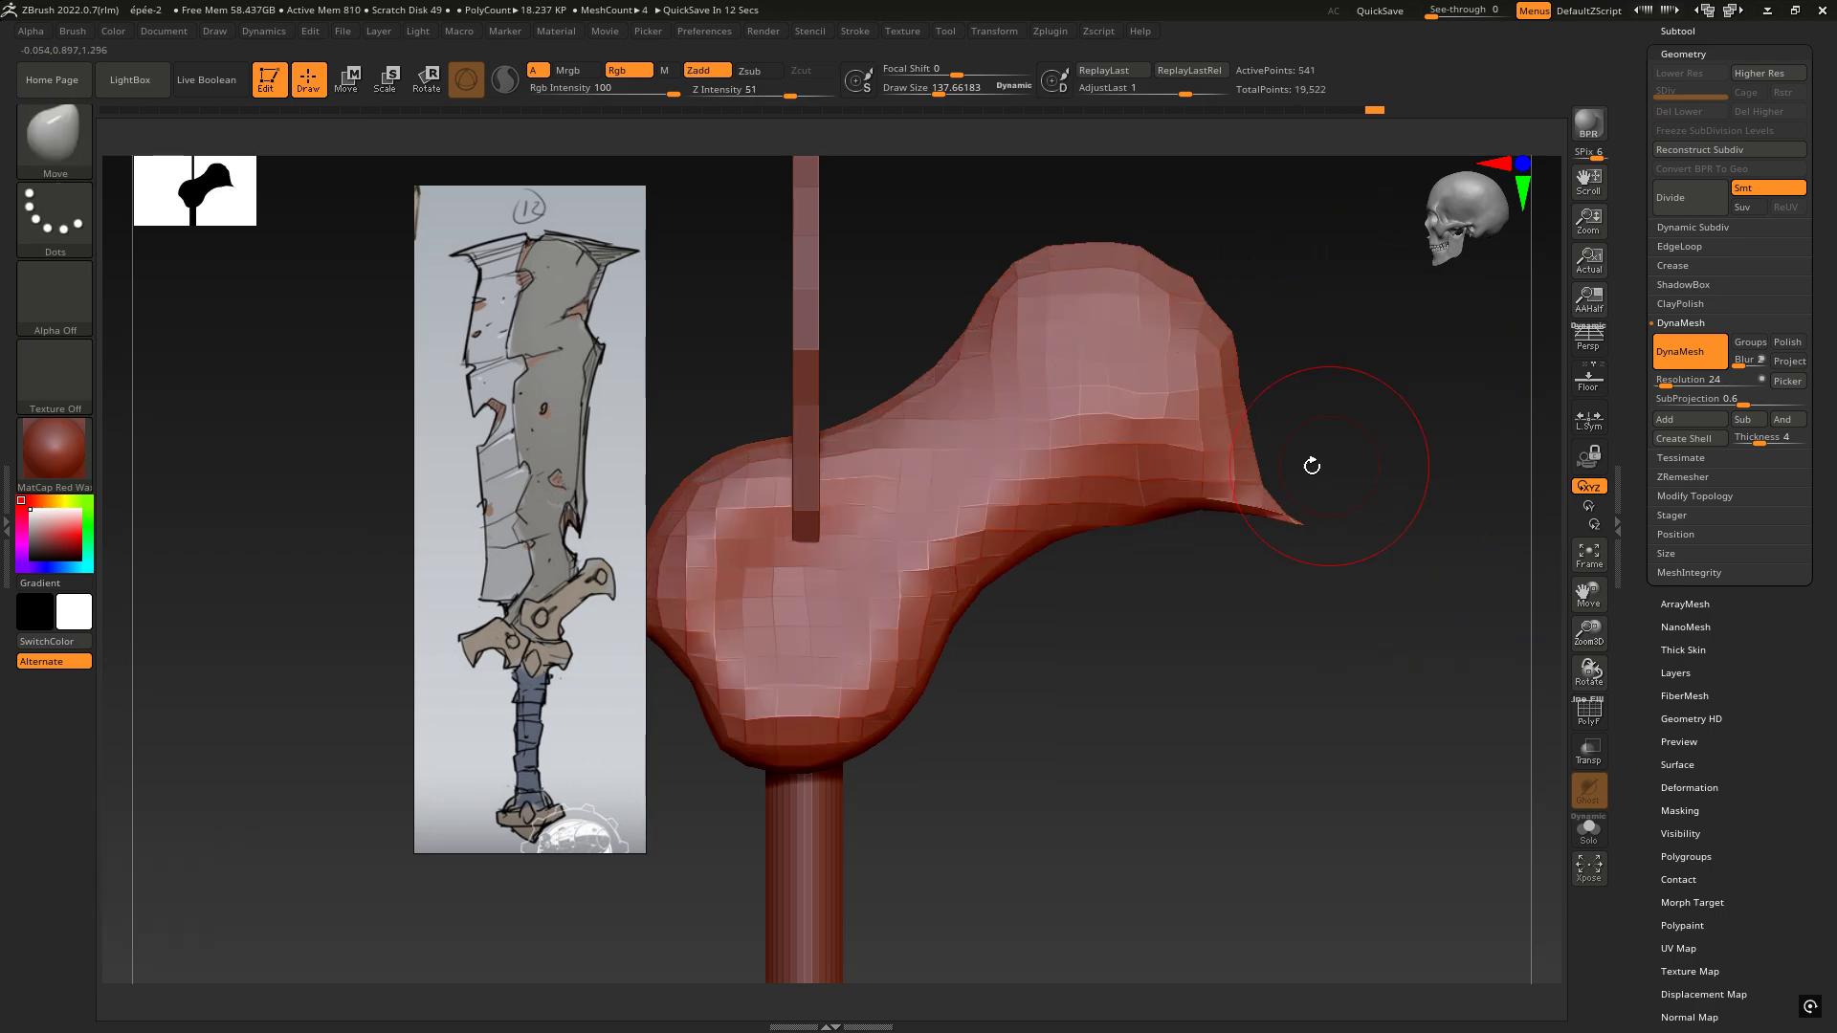
Step: Fill out the outer edge of the arm's end with the Move brush, enlarge the Draw Size to about 264 and inspect the guard's thickness
mouse_move(1307, 463)
mouse_down()
mouse_move(1321, 509)
mouse_move(1374, 459)
mouse_move(1343, 441)
mouse_up()
key(space)
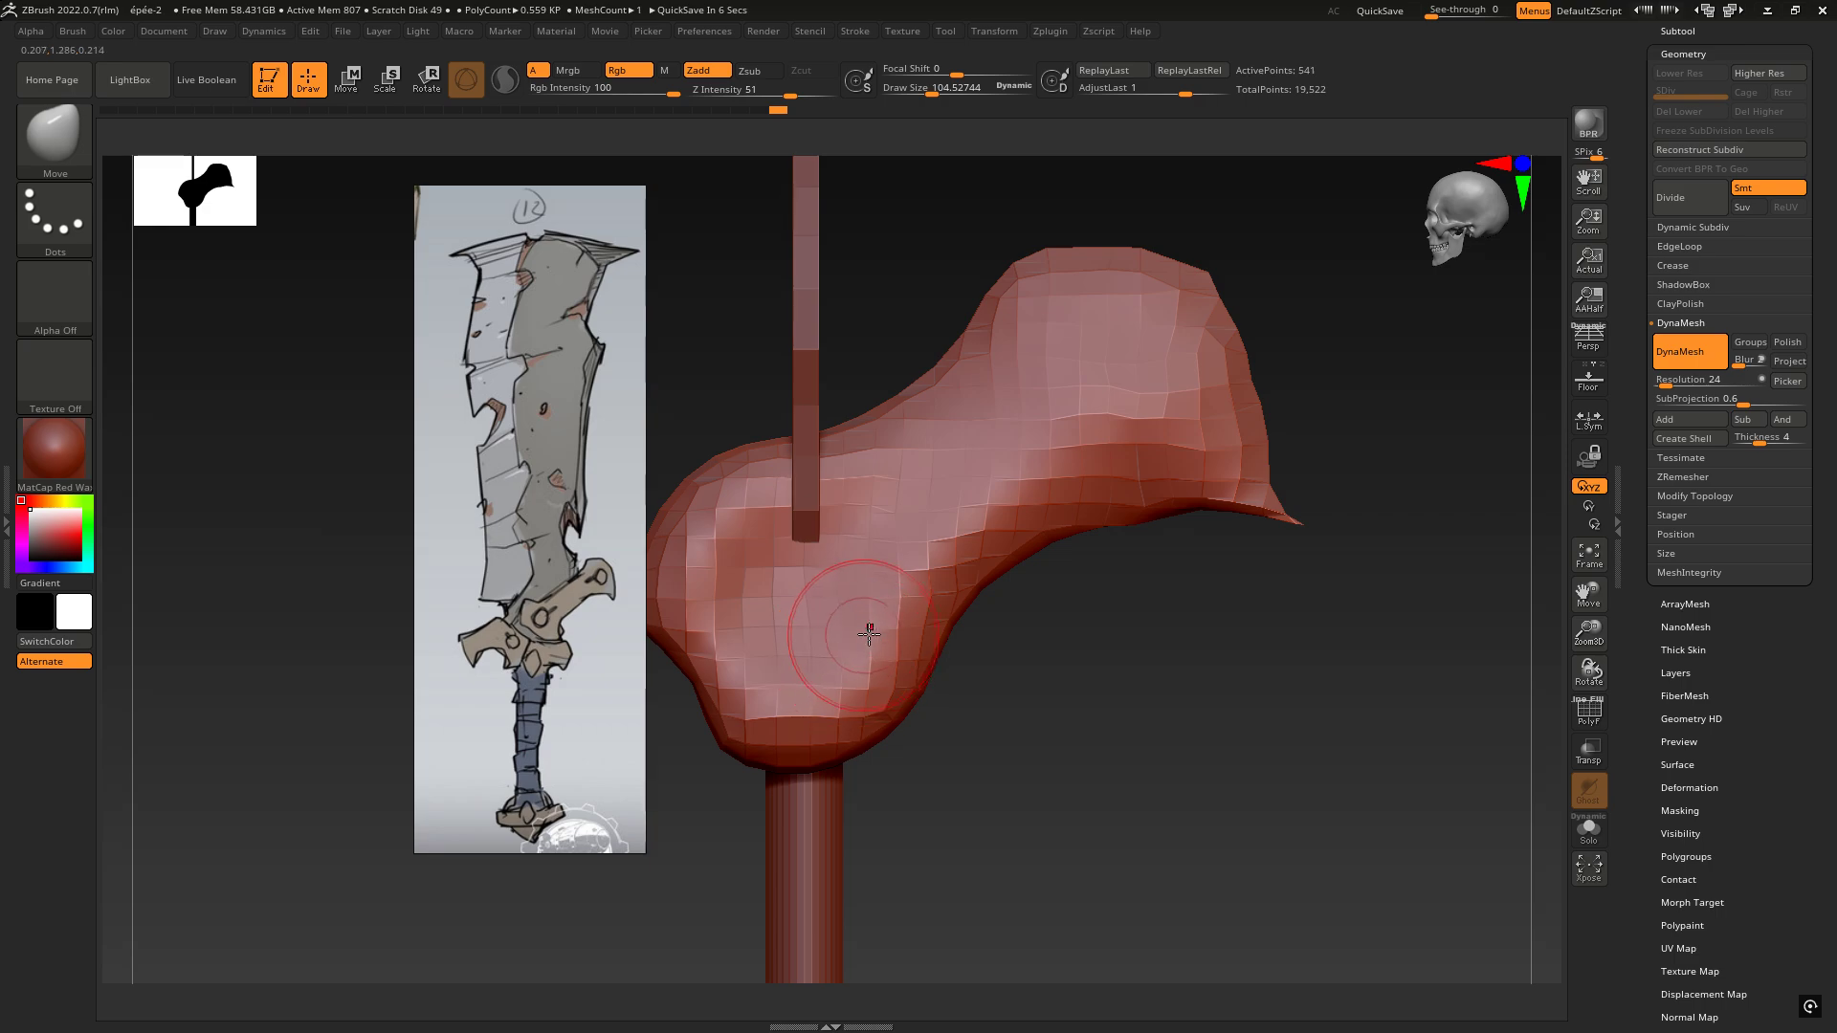
right_drag(869, 634, 915, 633)
key(space)
drag(881, 665, 908, 665)
alt+drag(1165, 557, 1242, 549)
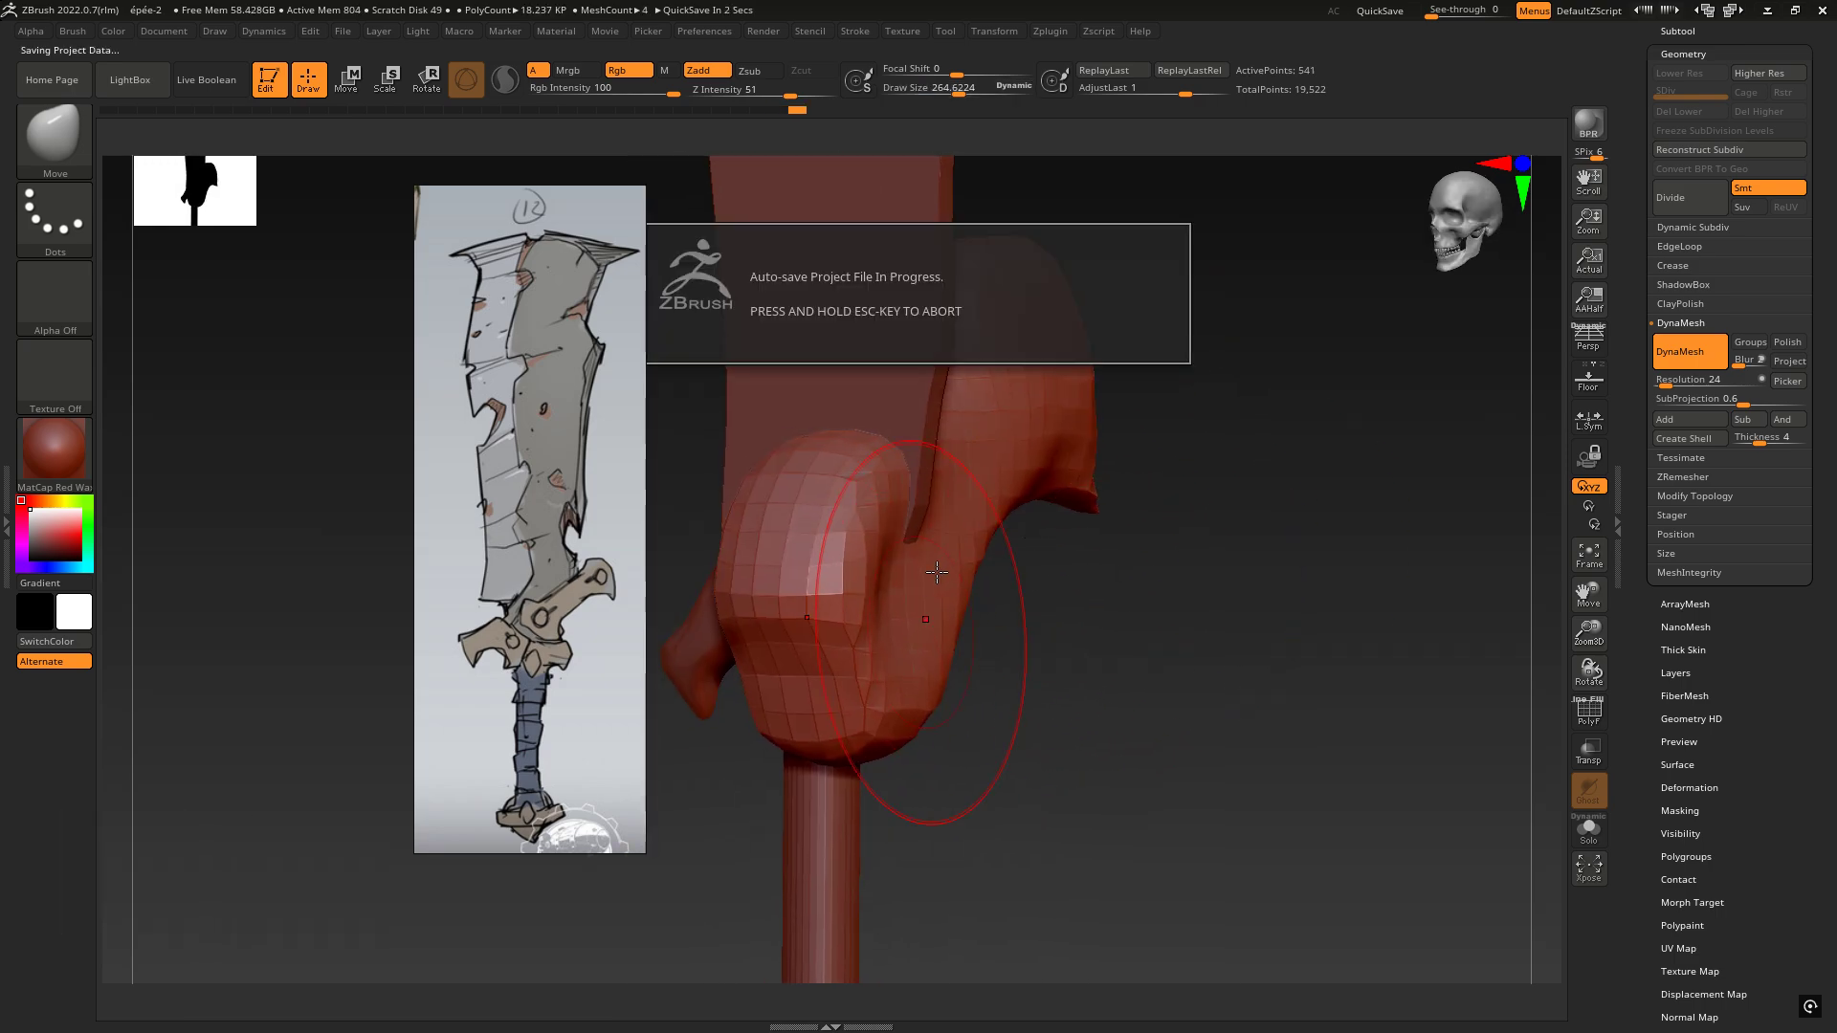
right_drag(909, 676, 1189, 510)
key(w)
right_drag(1100, 565, 1156, 504)
key(q)
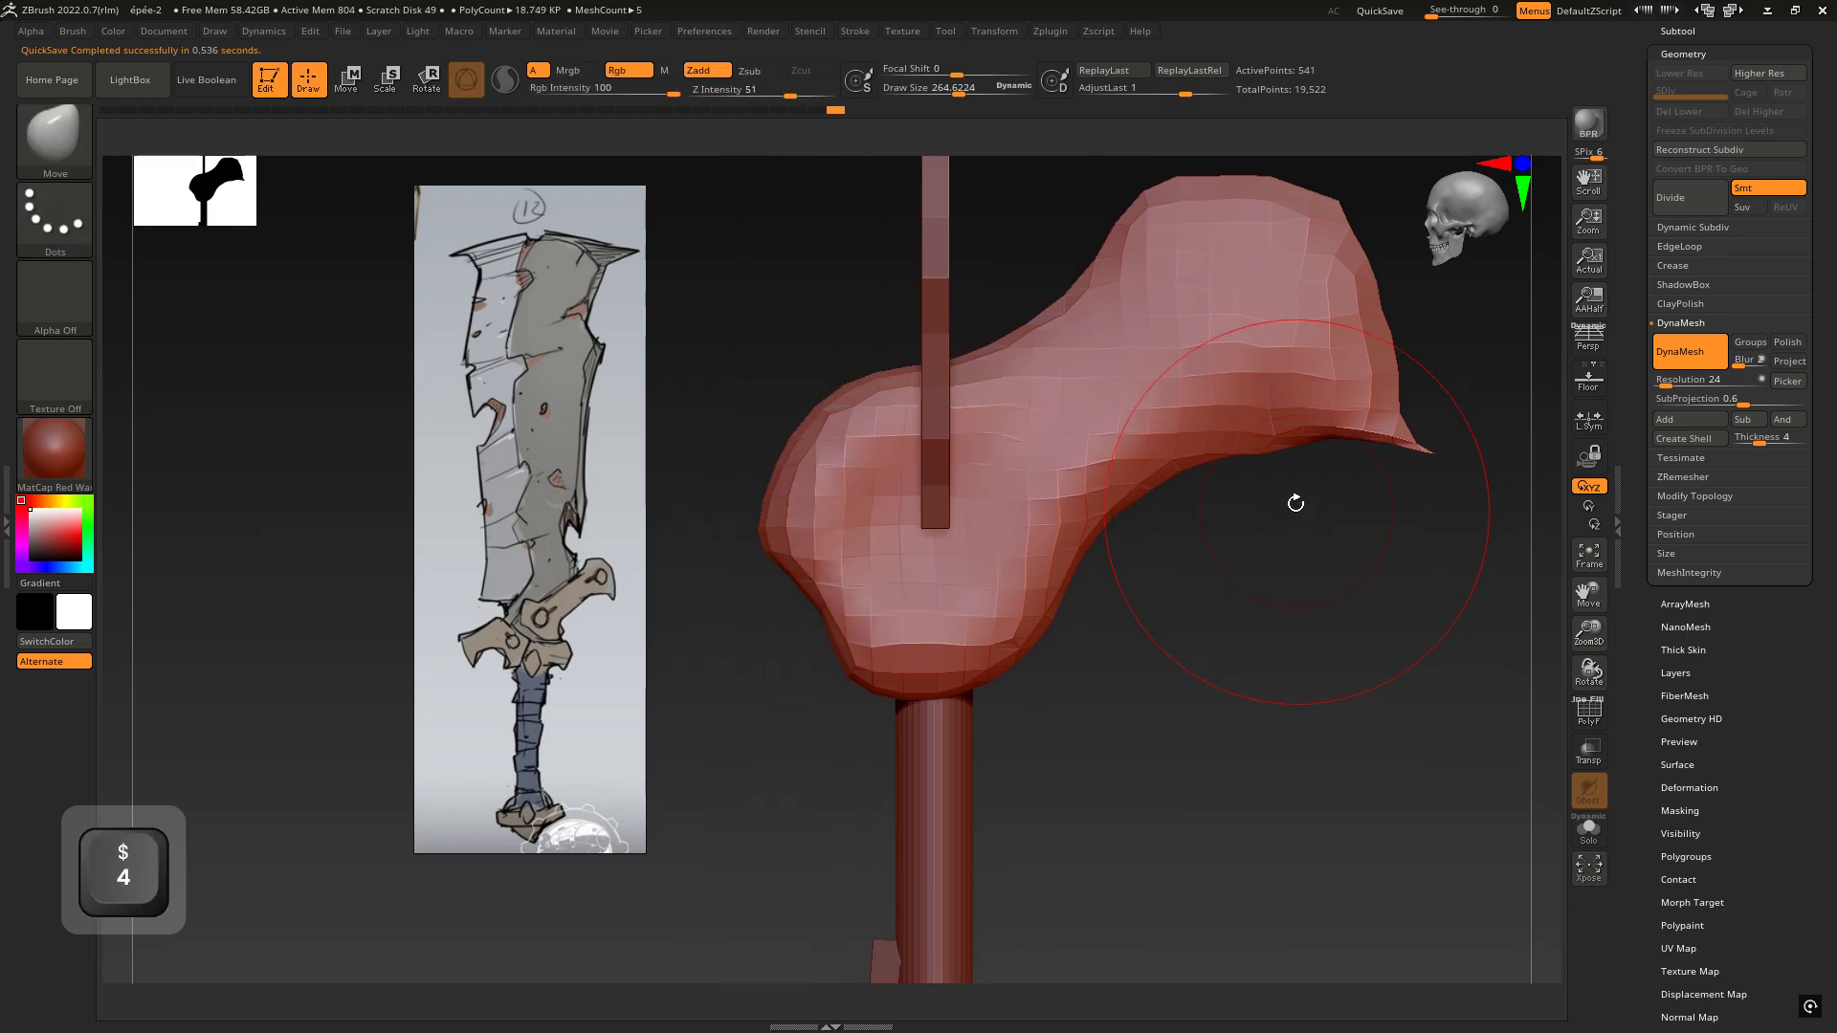
Step: Reduce the Draw Size to about 128, pull the arm's hook down and its outer edge outward, and refresh the DynaMesh in between
key(space)
mouse_move(1330, 445)
mouse_down()
mouse_move(1244, 418)
mouse_move(1362, 474)
mouse_up()
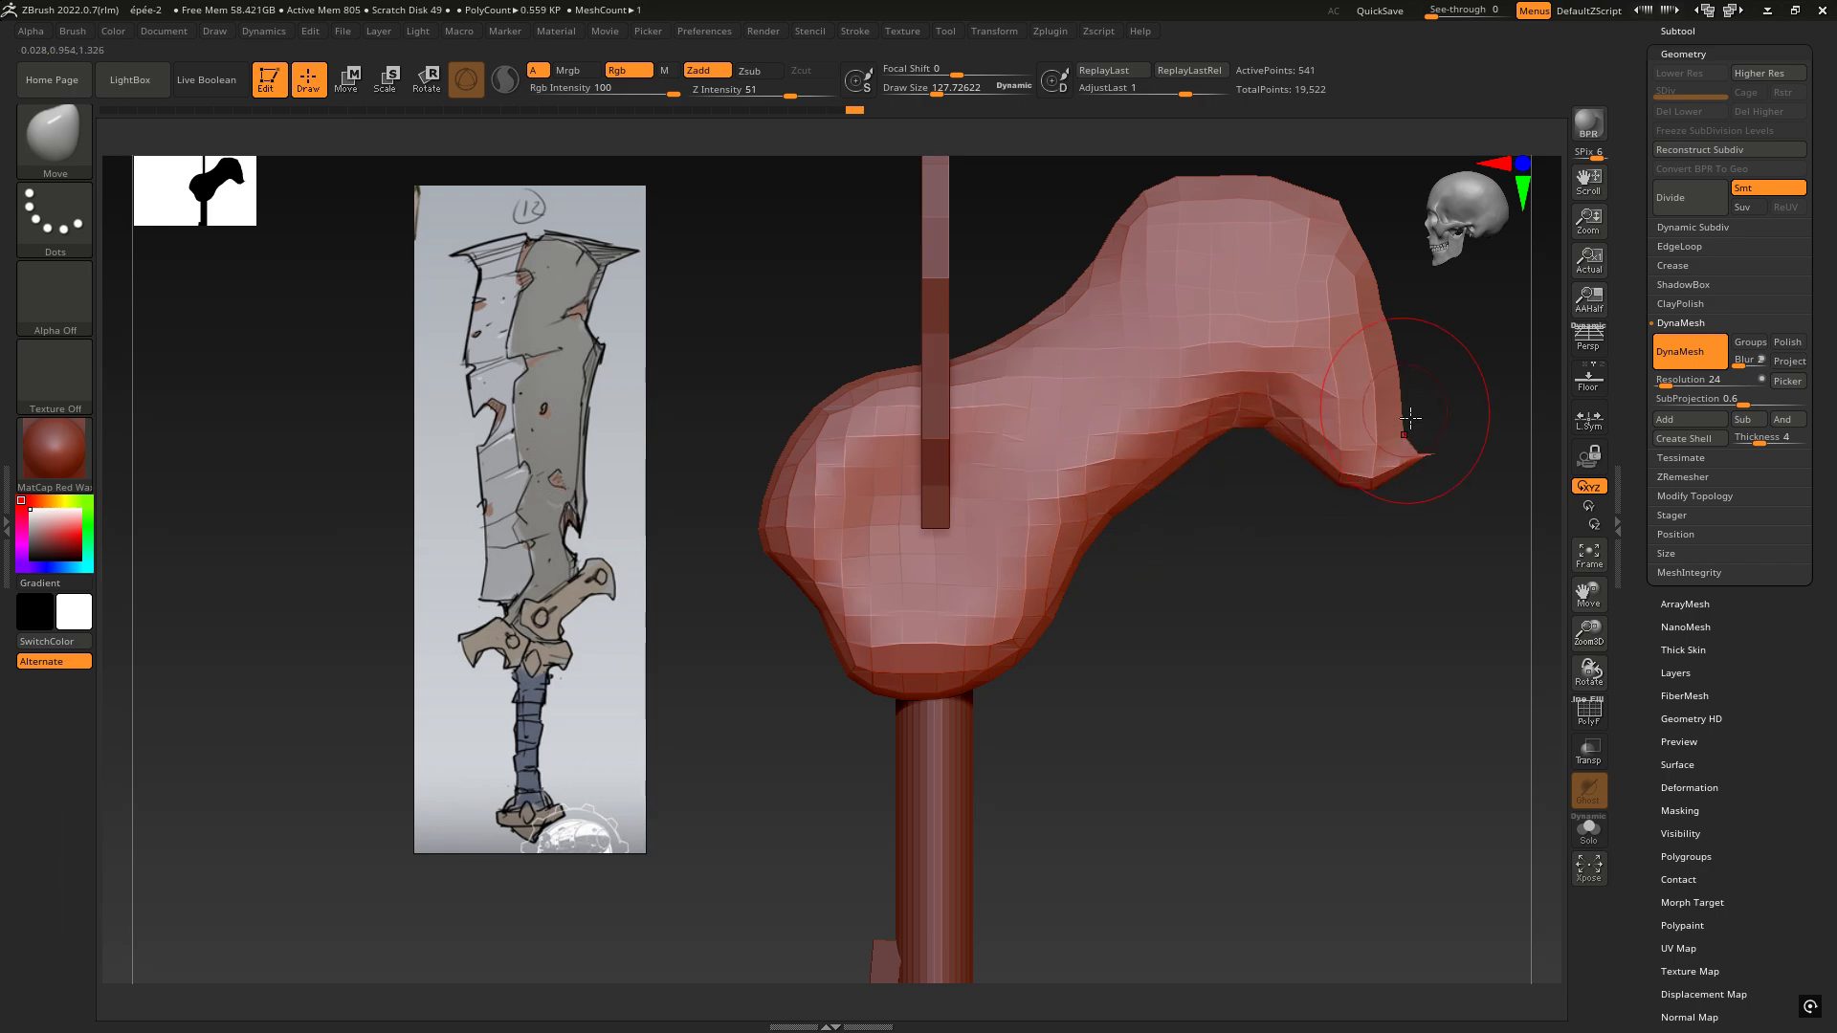
ctrl+drag(1315, 555, 1418, 749)
drag(1396, 394, 1429, 396)
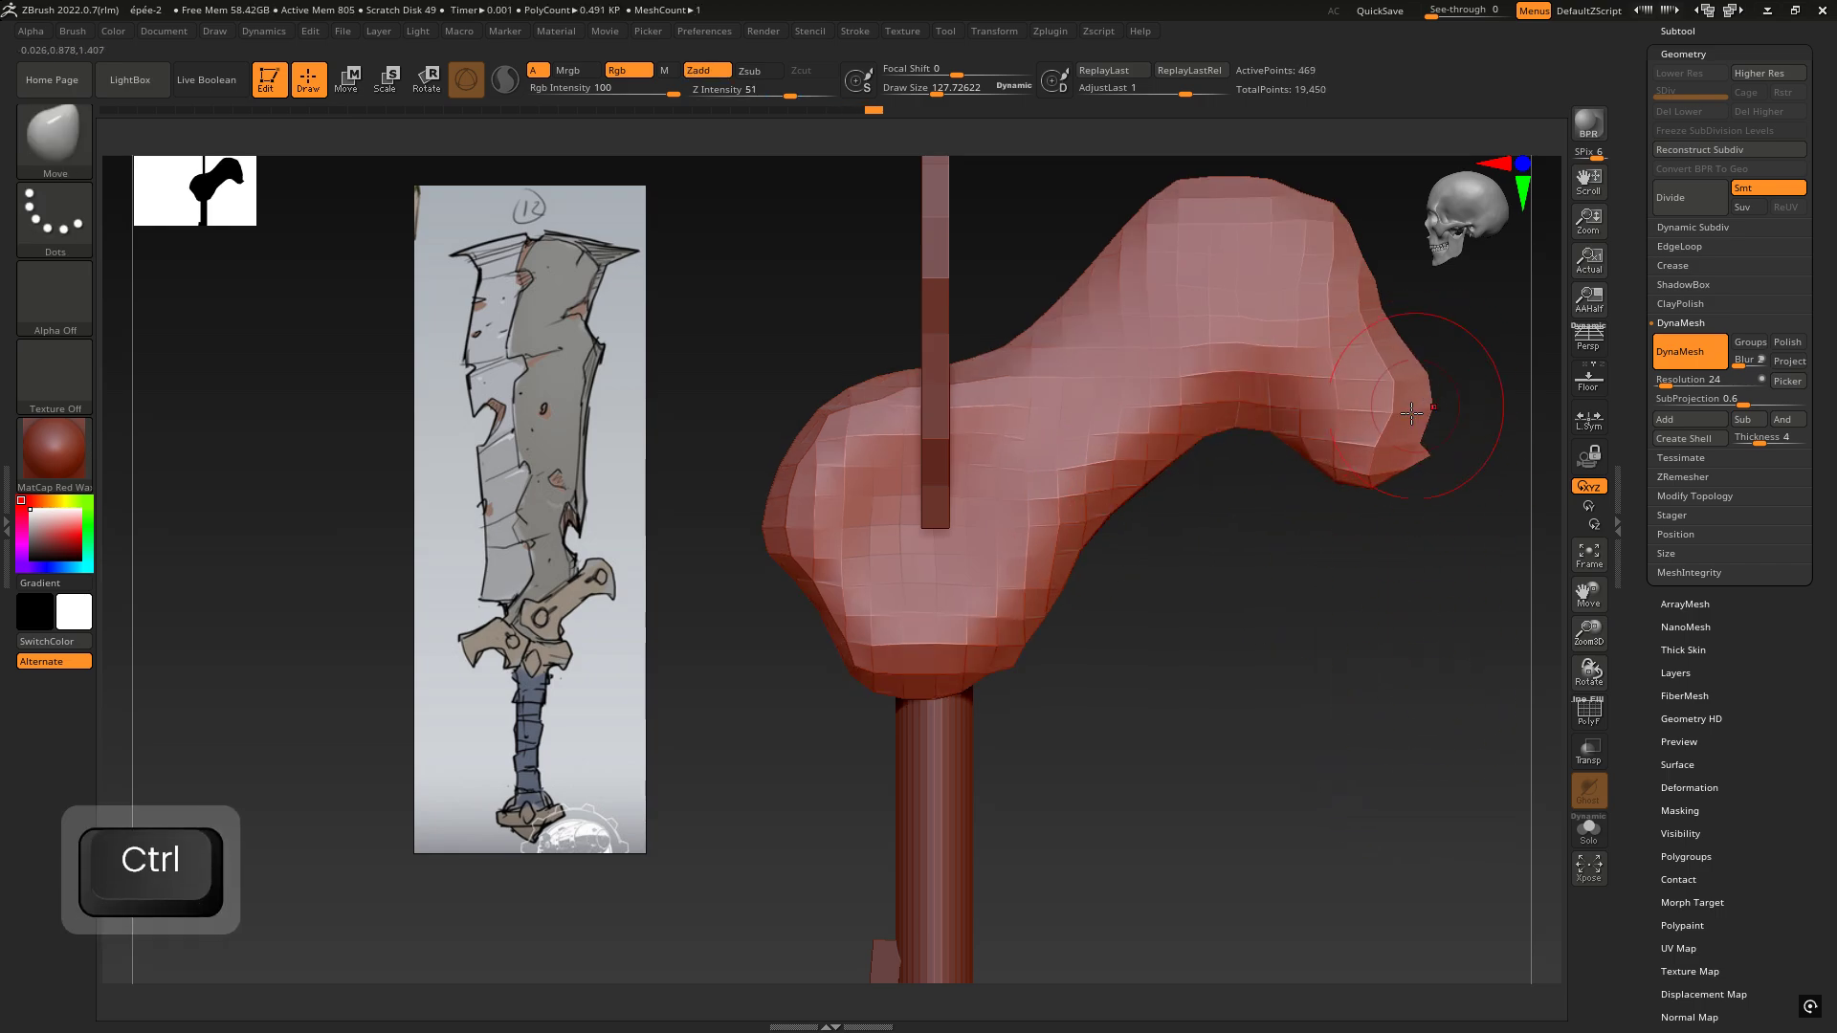
drag(1400, 459, 1417, 480)
drag(1384, 324, 1397, 310)
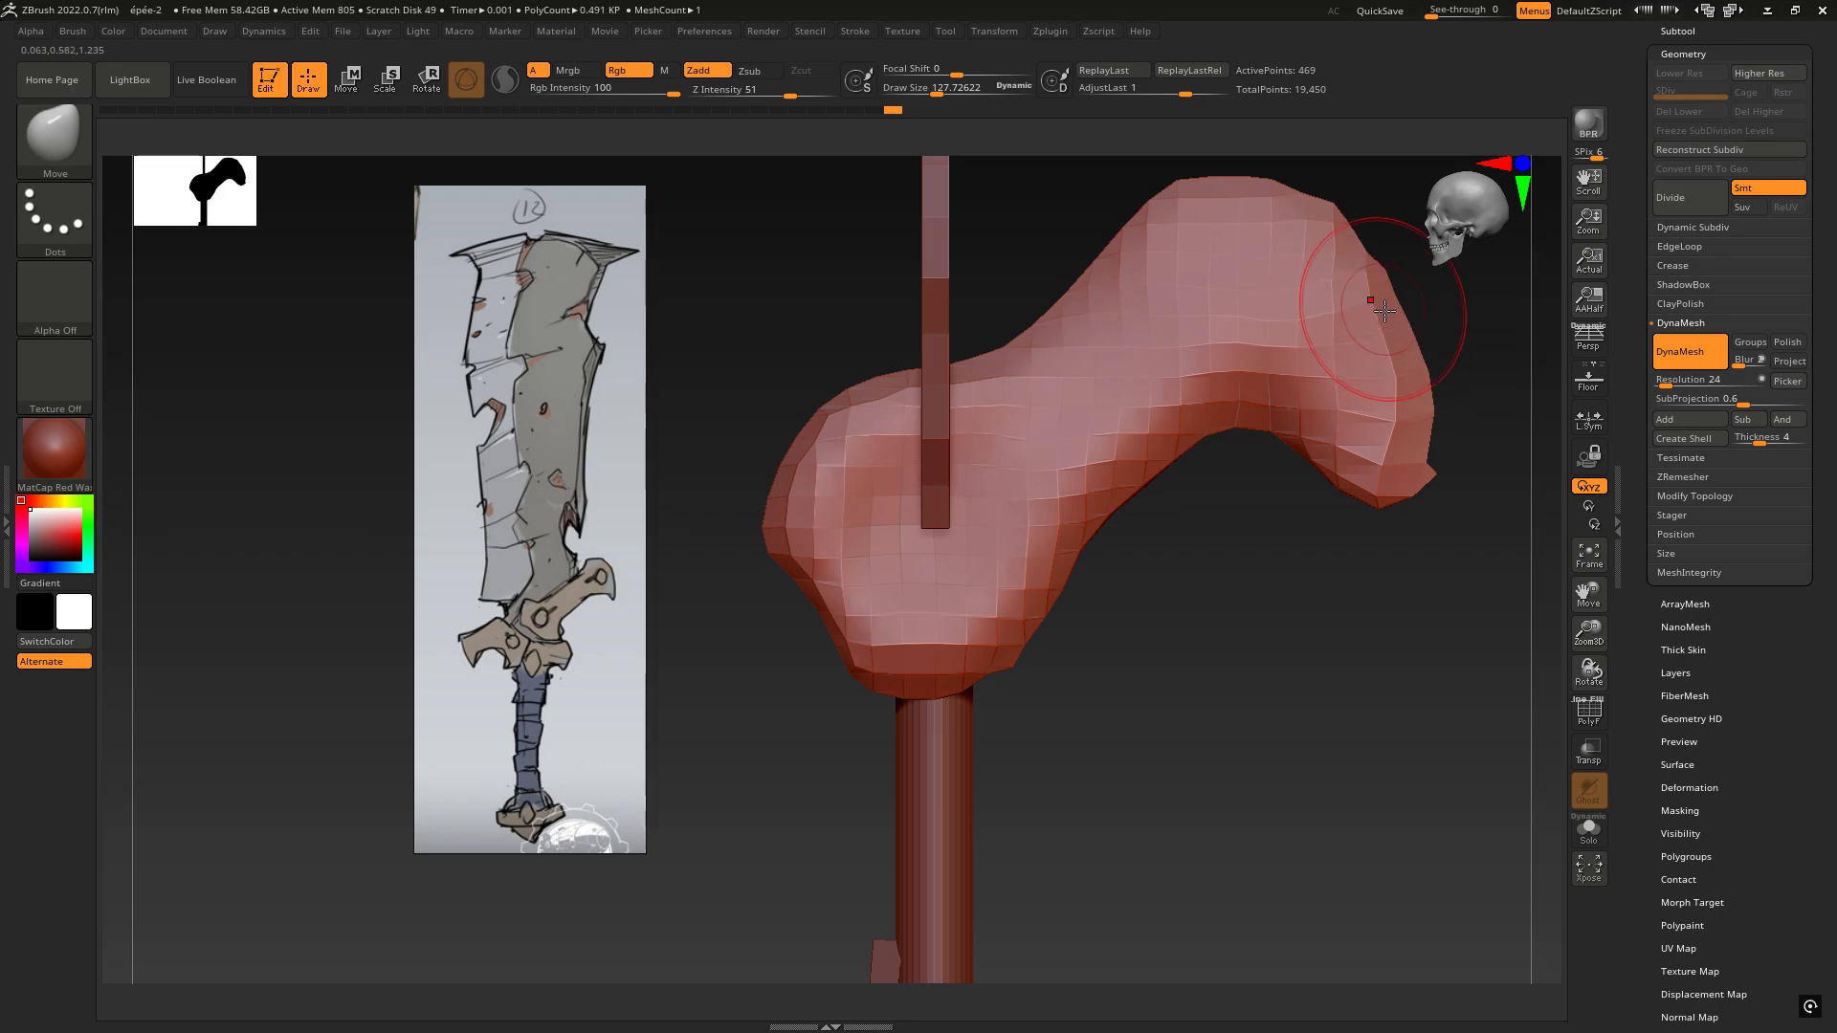
alt+right_drag(1330, 341, 1272, 422)
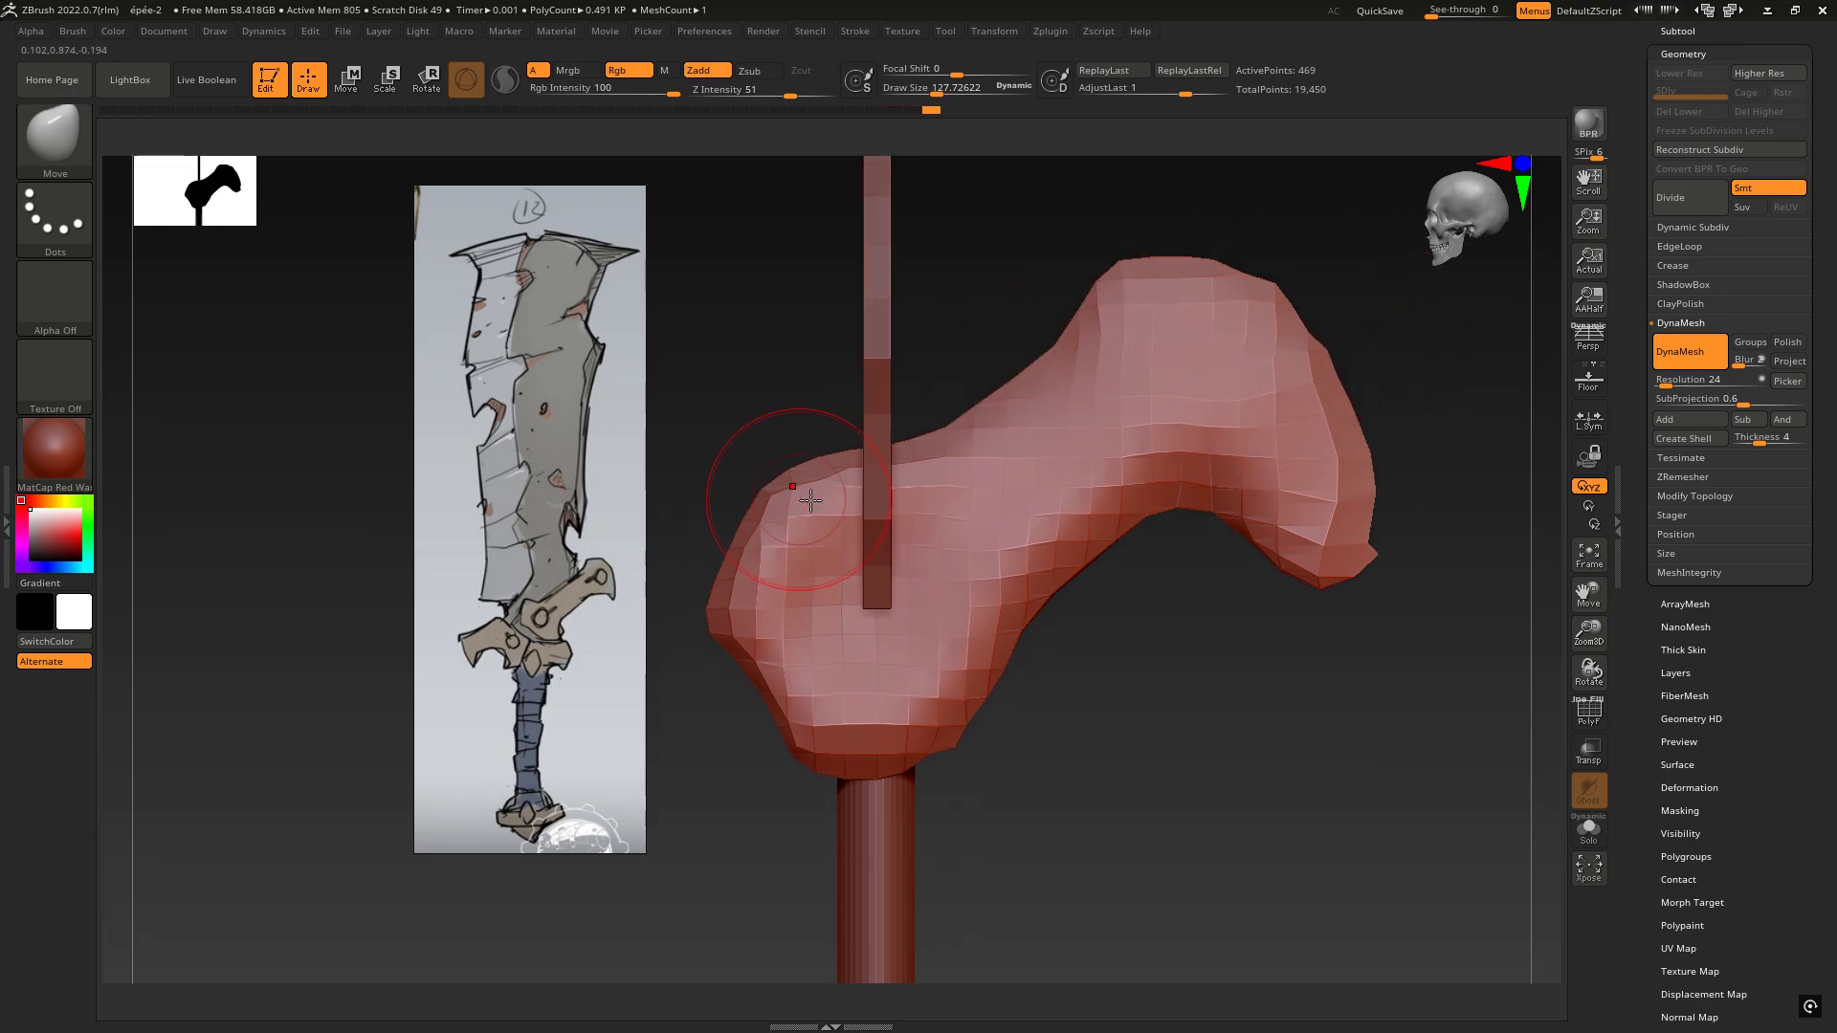
Step: Pull the rounded end's upper corner outward and push the upper edge in near the blade to form a short opposing arm
mouse_move(756, 517)
mouse_down()
mouse_move(689, 492)
mouse_move(719, 521)
mouse_up()
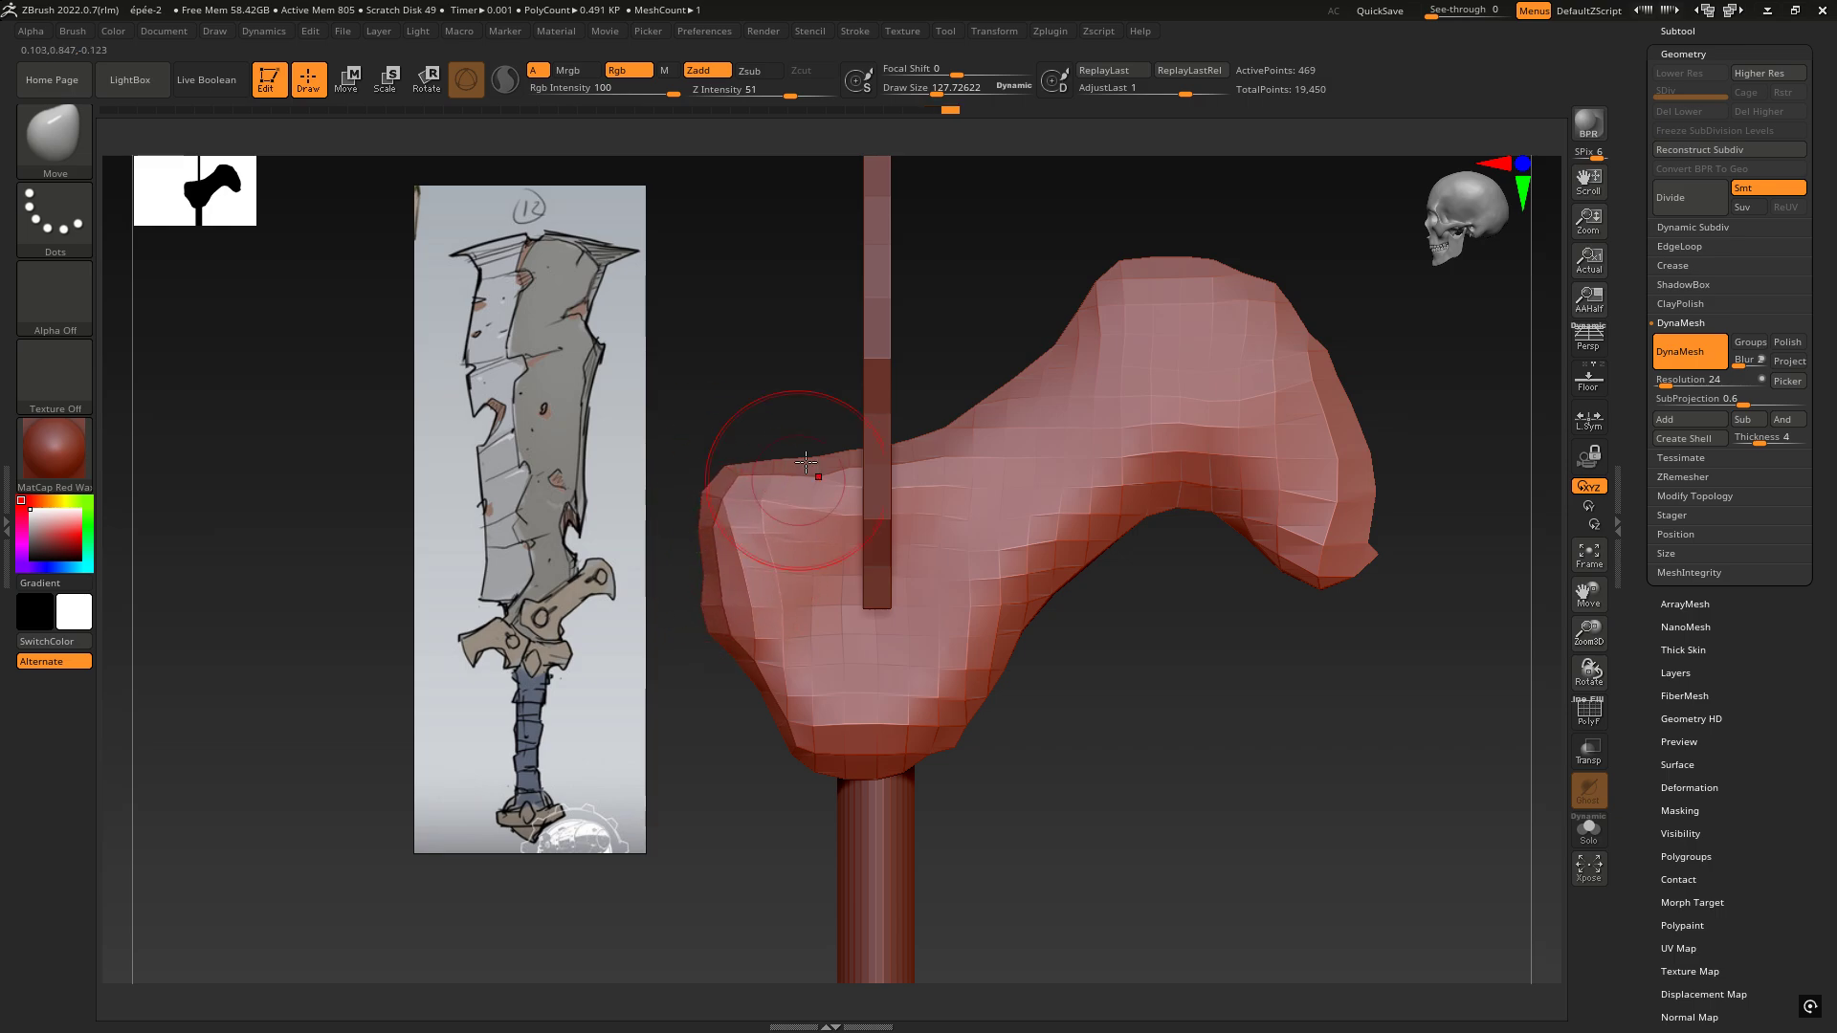
mouse_move(812, 461)
mouse_down()
mouse_move(834, 471)
mouse_move(829, 492)
mouse_move(915, 475)
mouse_up()
alt+right_drag(1084, 567, 1106, 495)
ctrl+right_drag(1105, 495, 1116, 542)
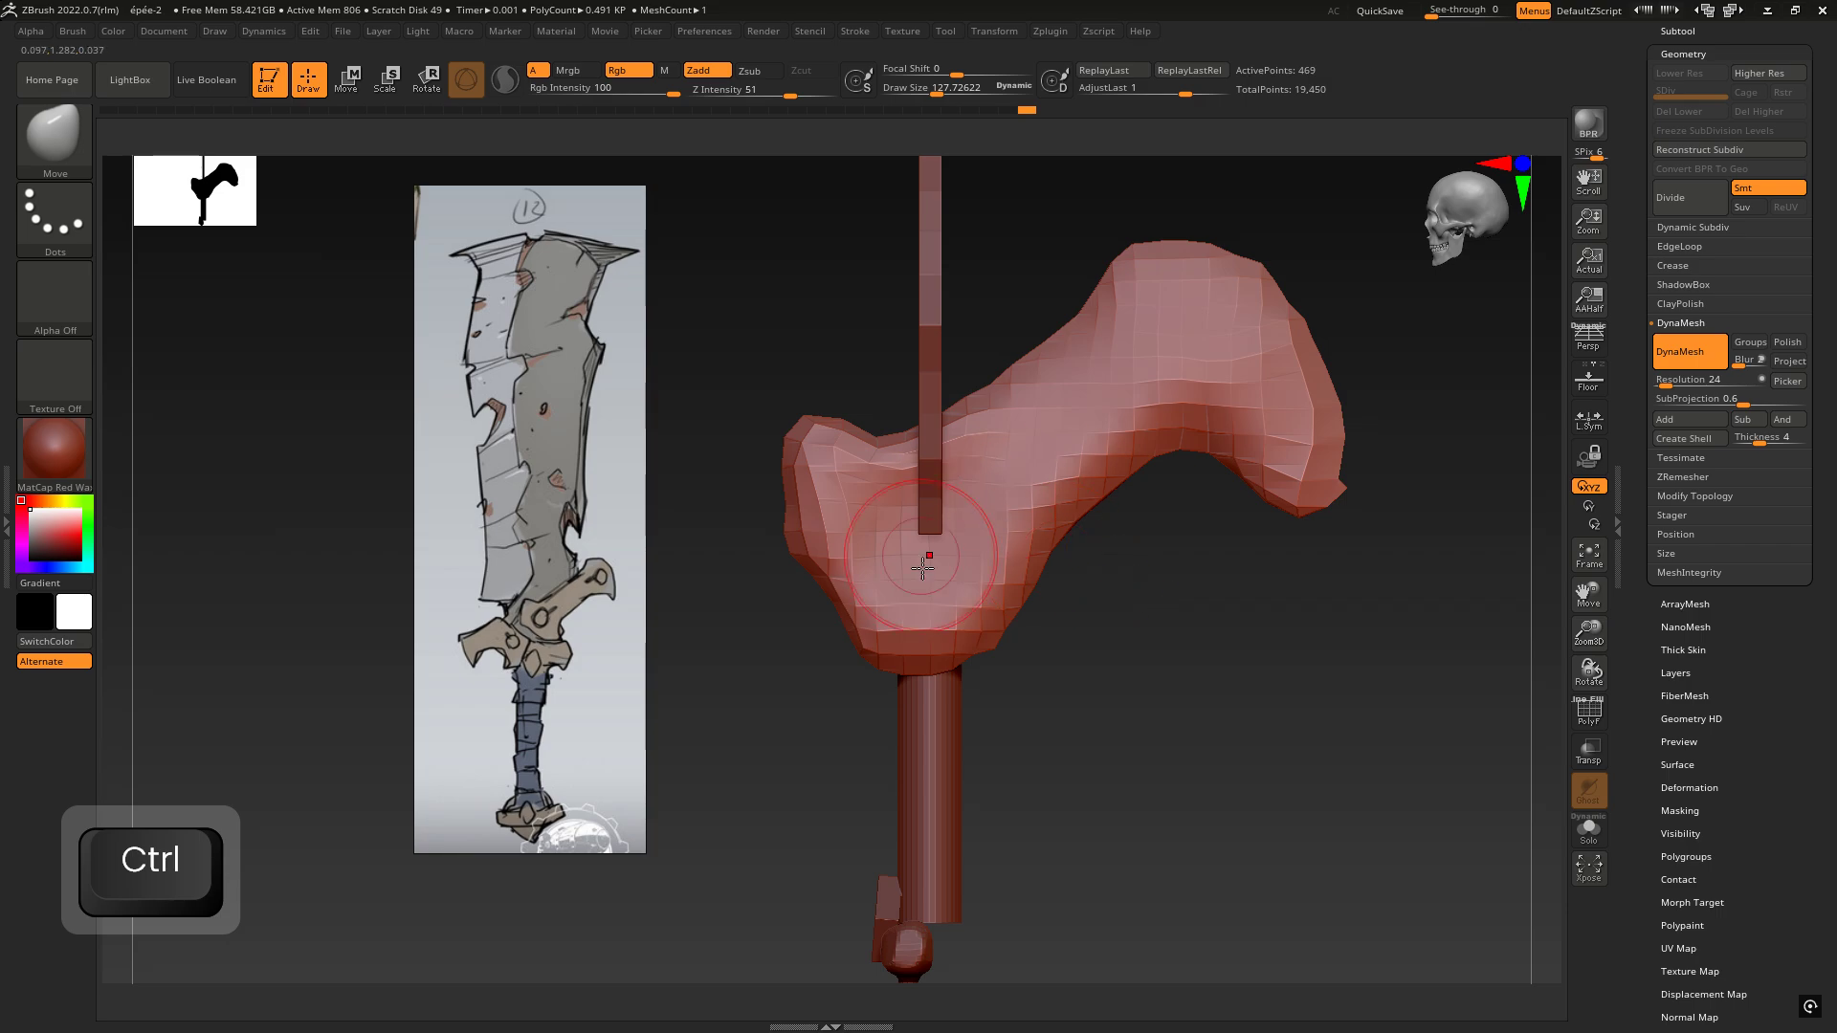
Step: Raise the DynaMesh resolution to 64 and remesh the guard piece
click(1664, 385)
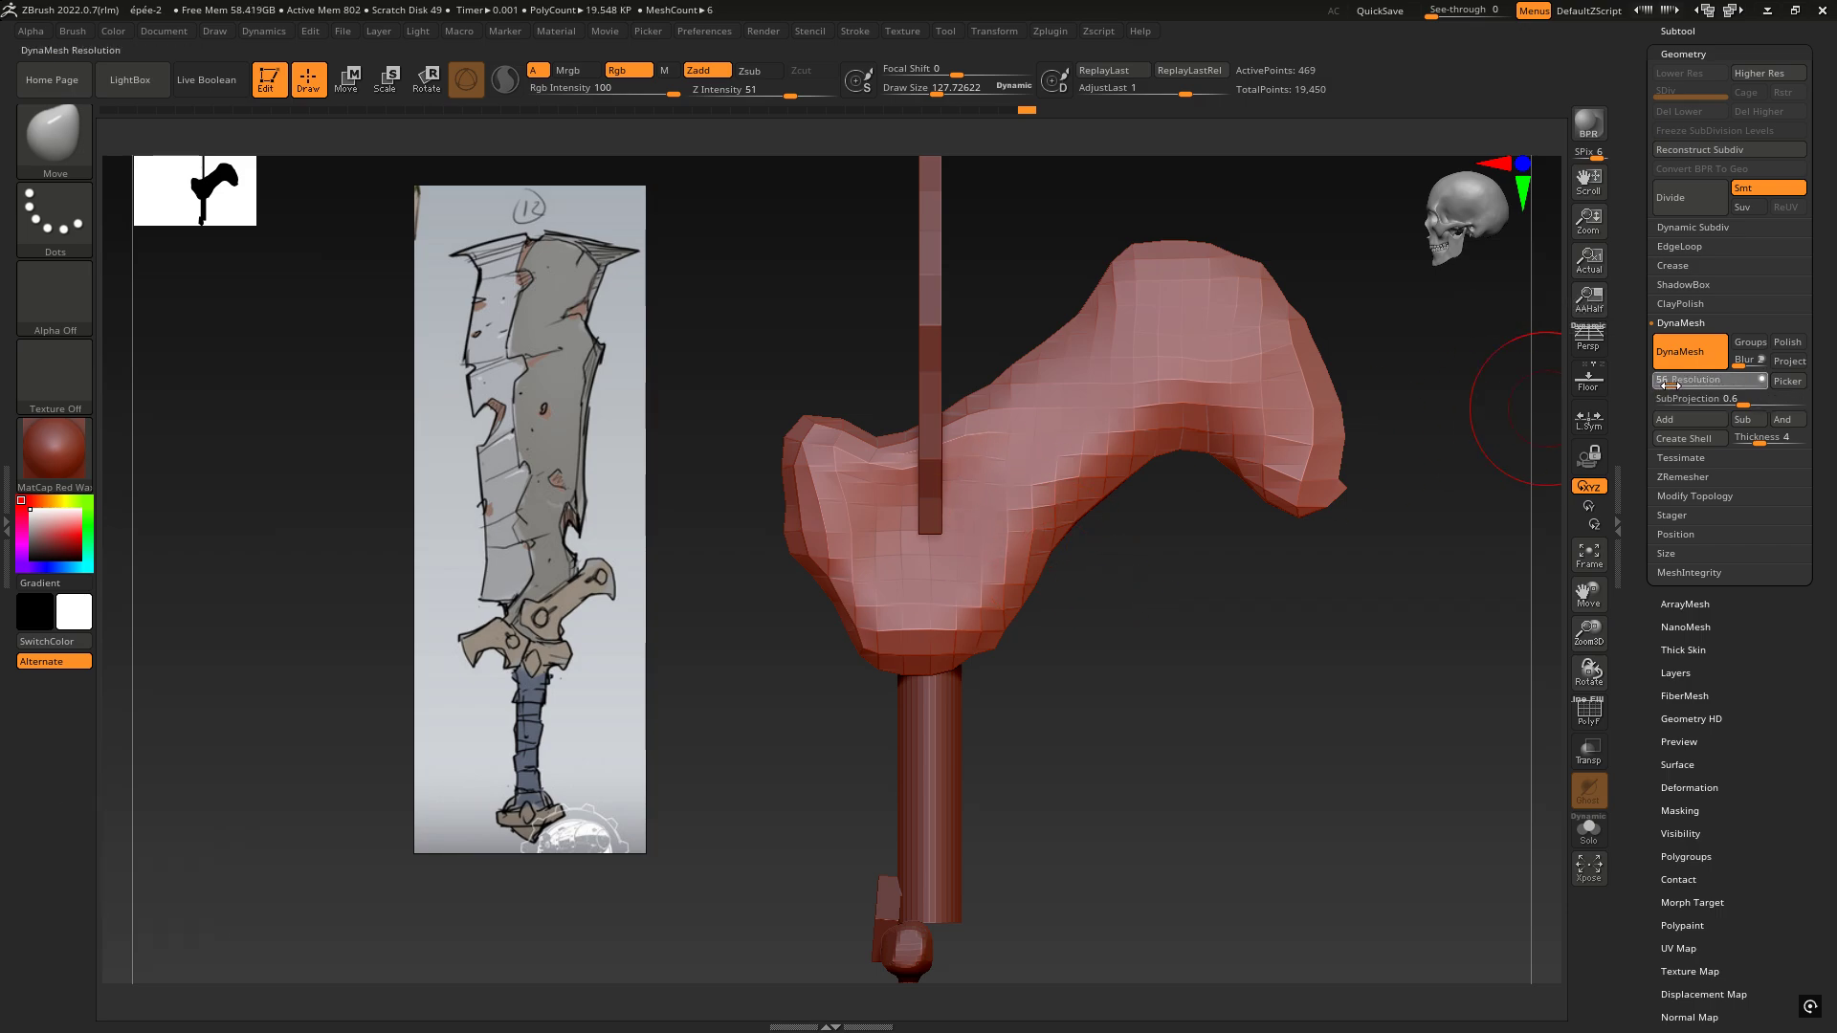
click(1672, 384)
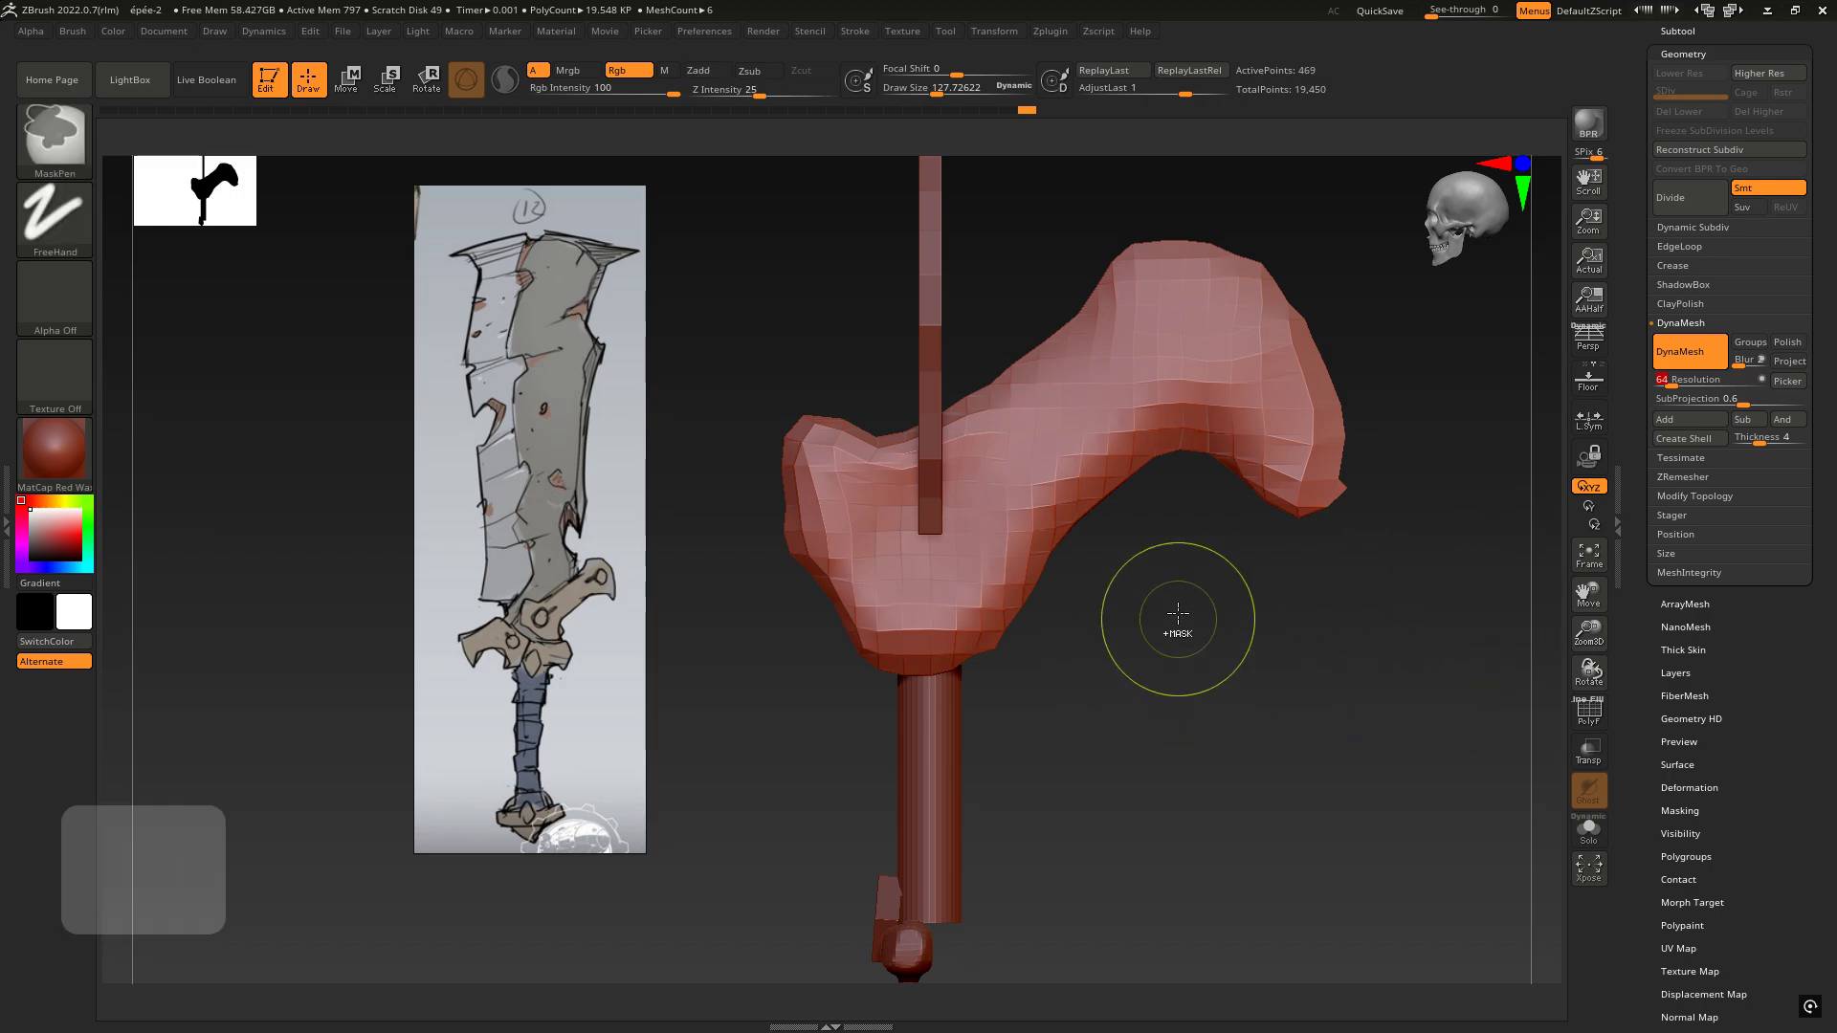
ctrl+drag(1191, 593, 1383, 839)
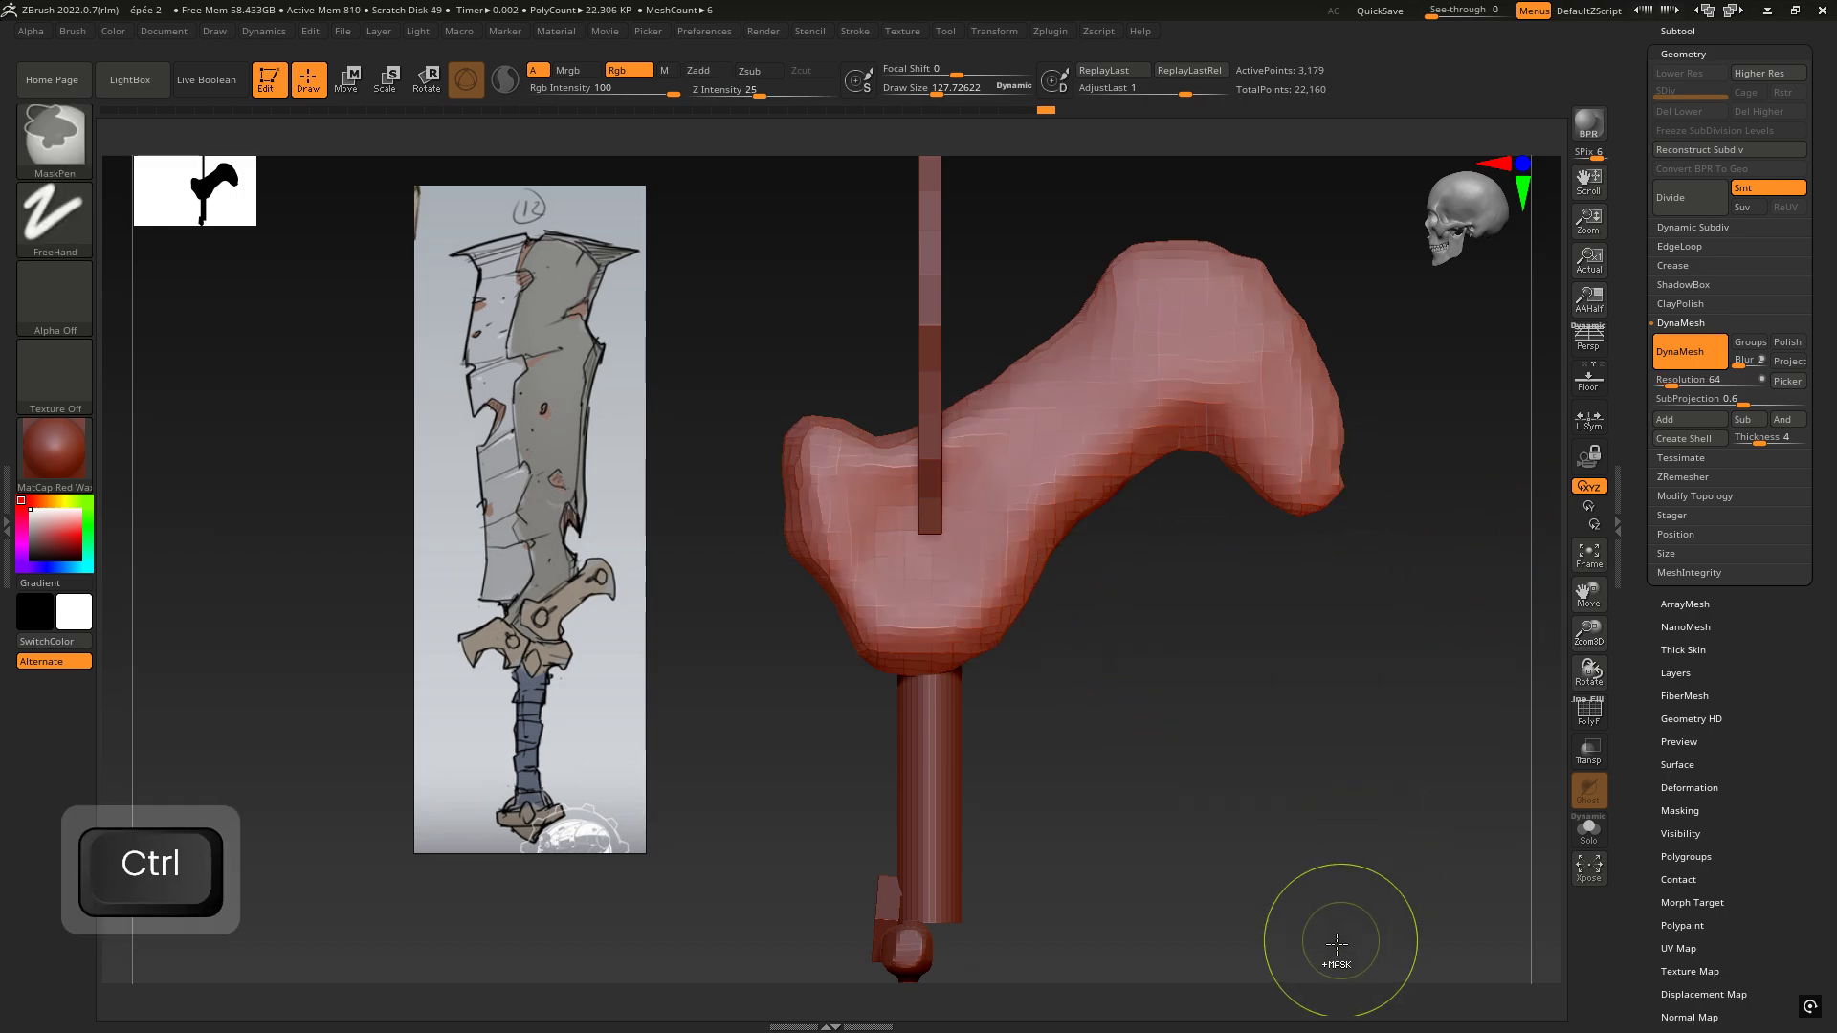
Step: Smooth the side surface of the guard's long arm
alt+right_drag(1243, 399, 1205, 494)
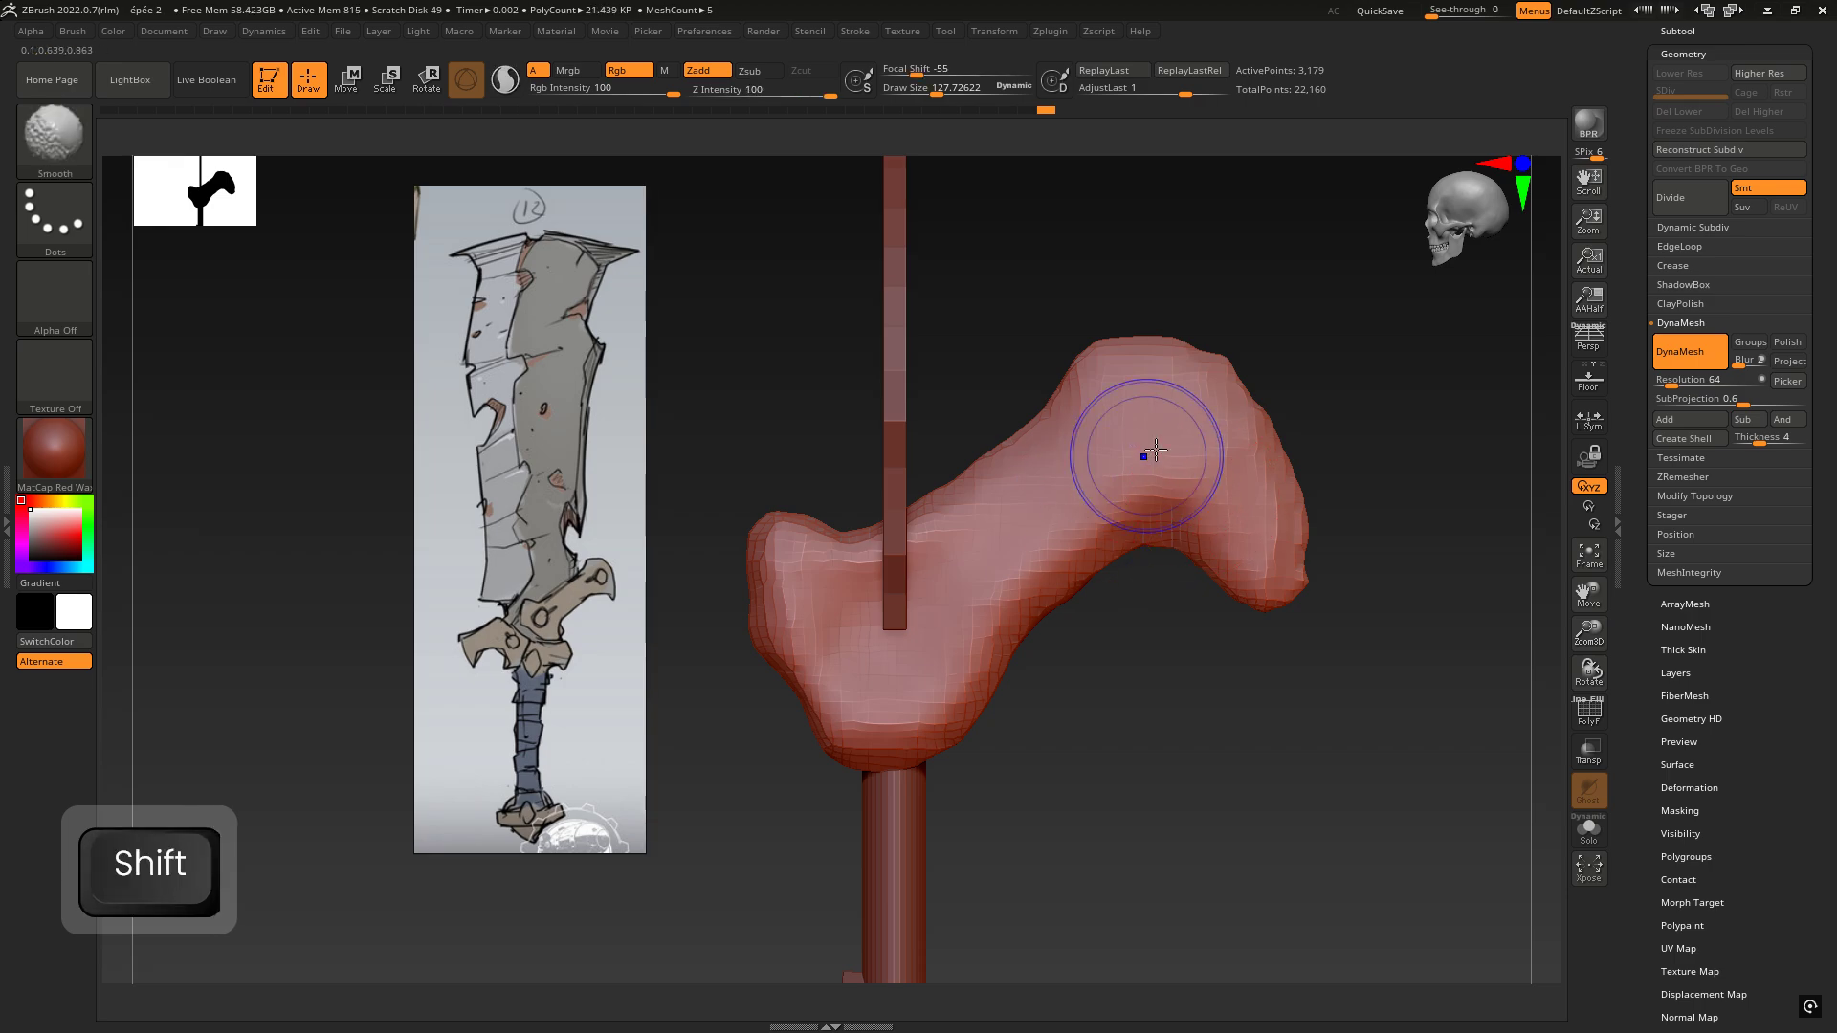
shift+drag(1040, 512, 1004, 510)
shift+drag(1139, 453, 1162, 443)
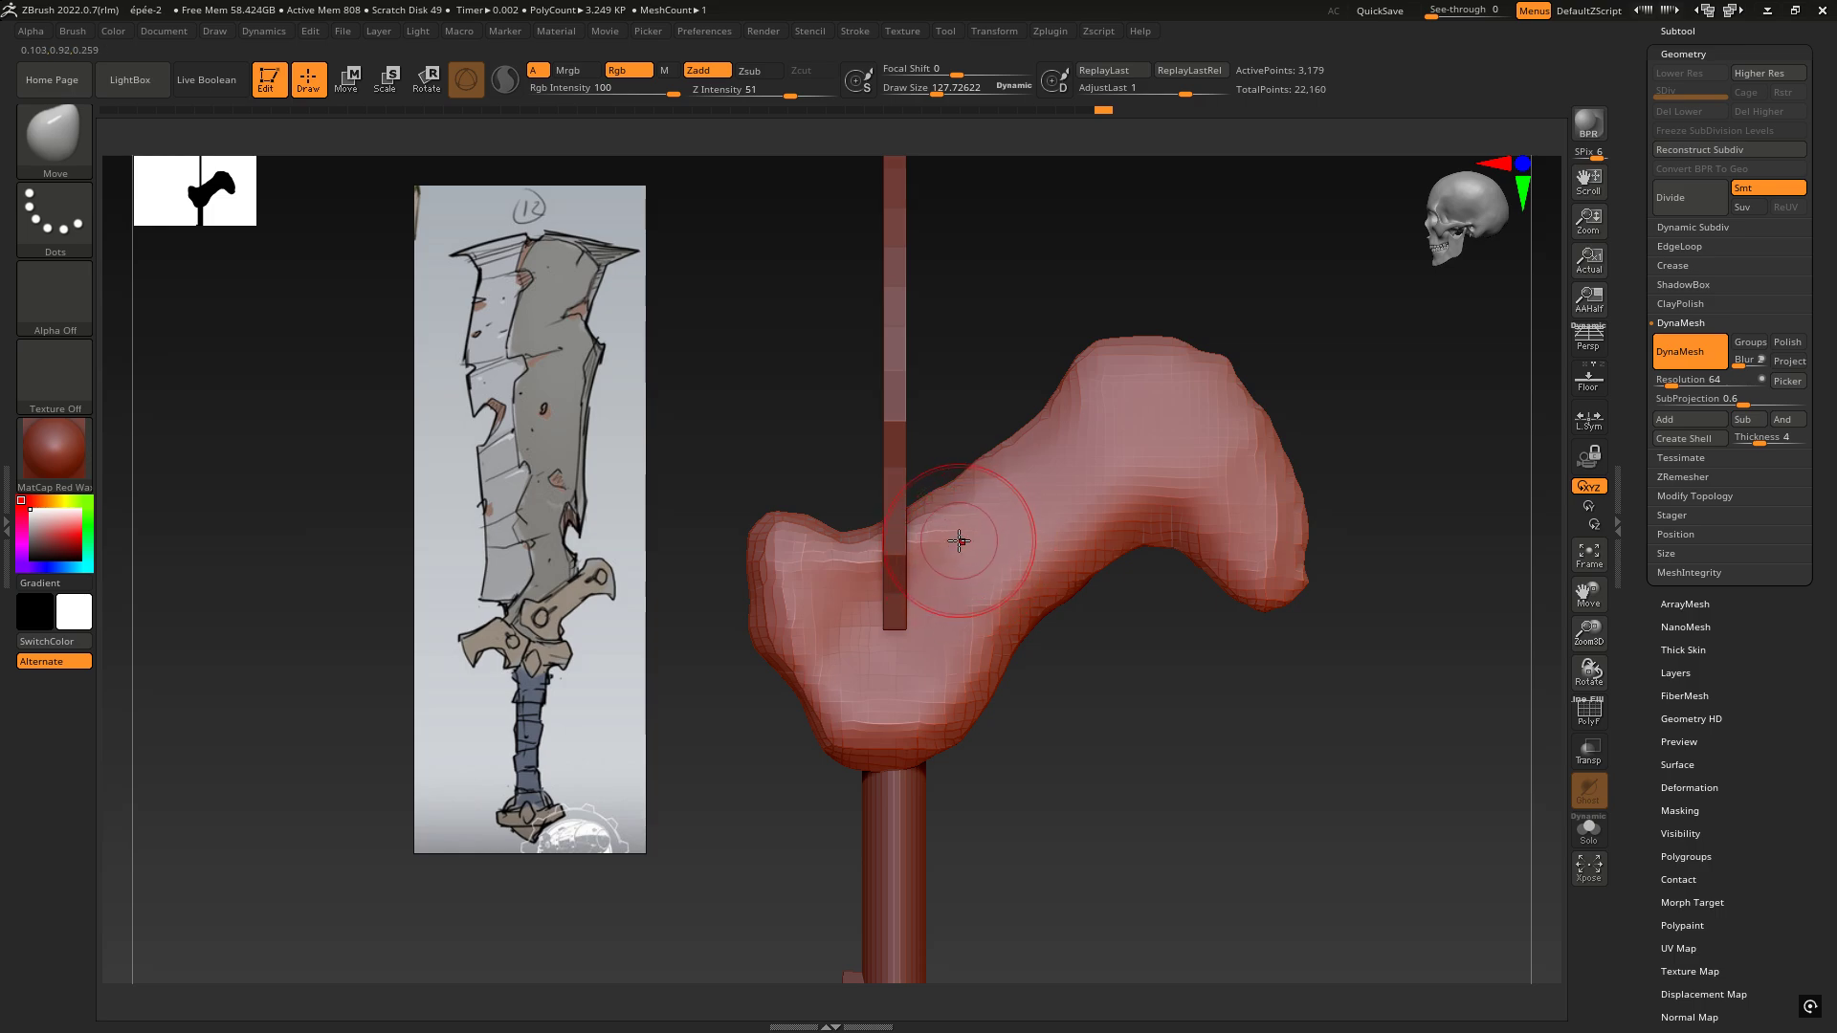
Step: Flatten the guard's broad sides and outer edges with the hPolish brush at a Draw Size of about 175
key(6)
right_drag(1001, 489, 1031, 487)
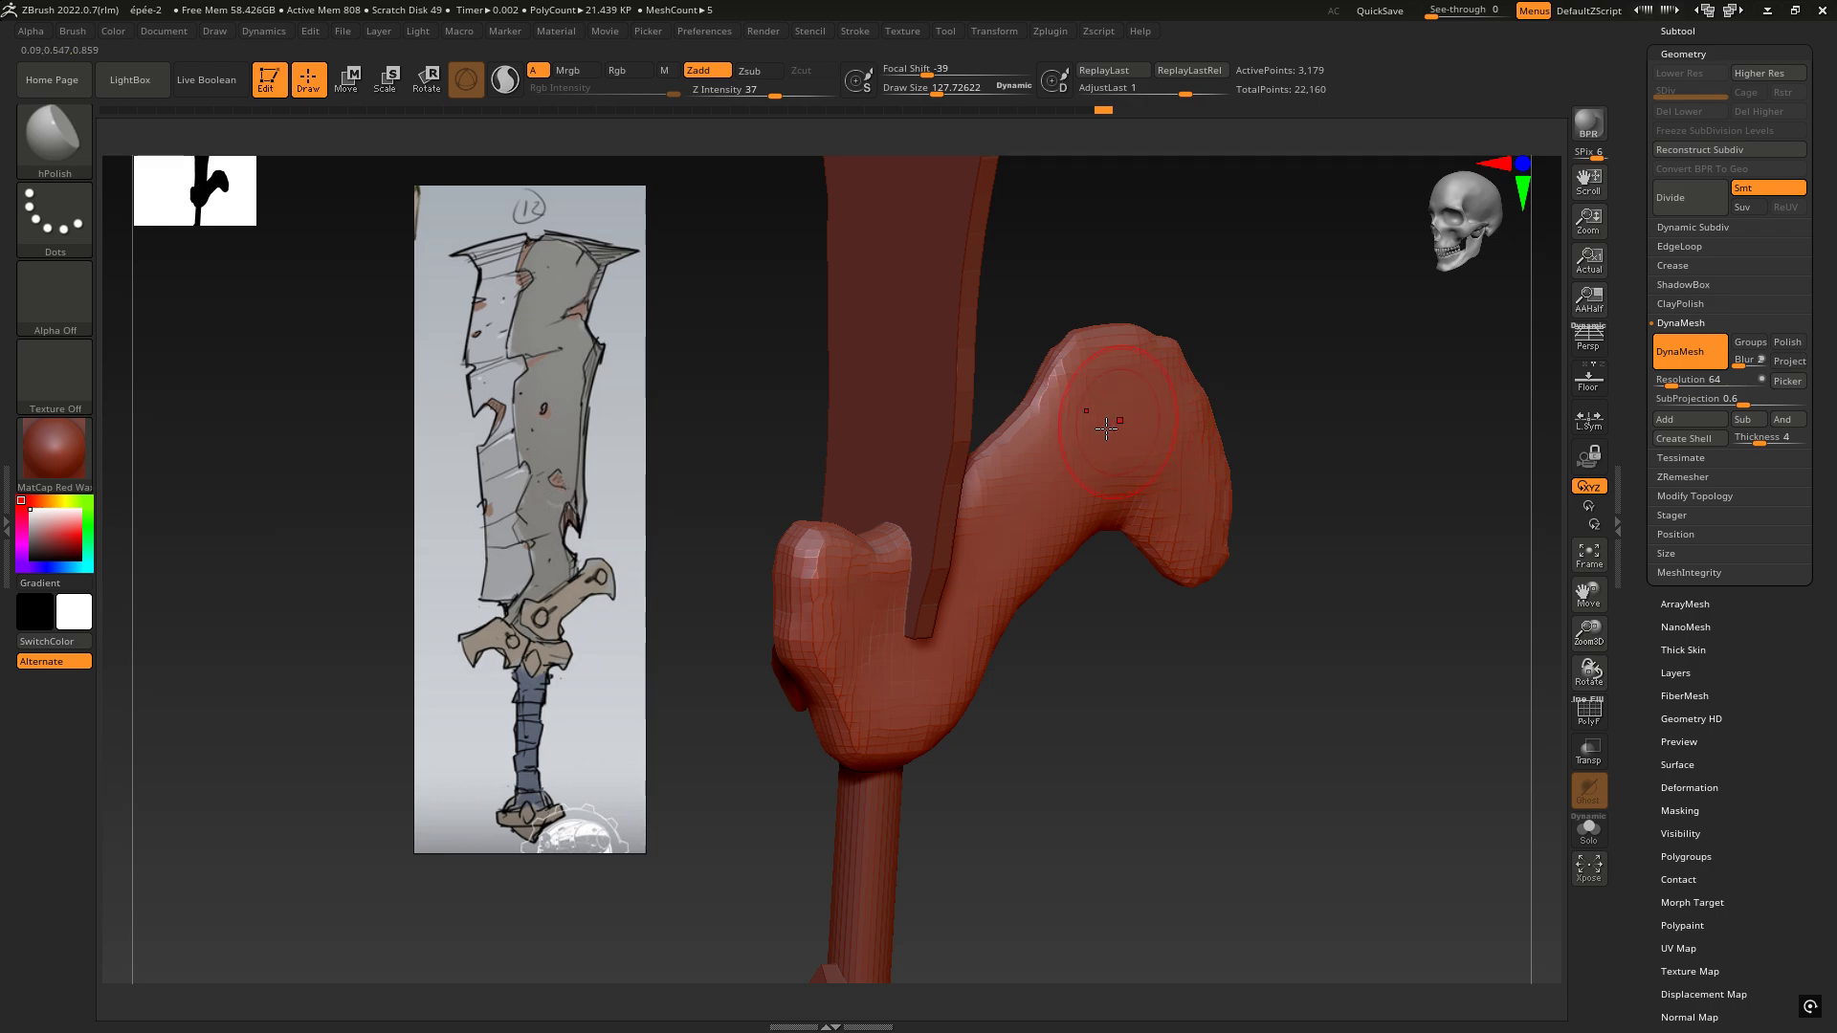
key(space)
drag(1094, 433, 992, 539)
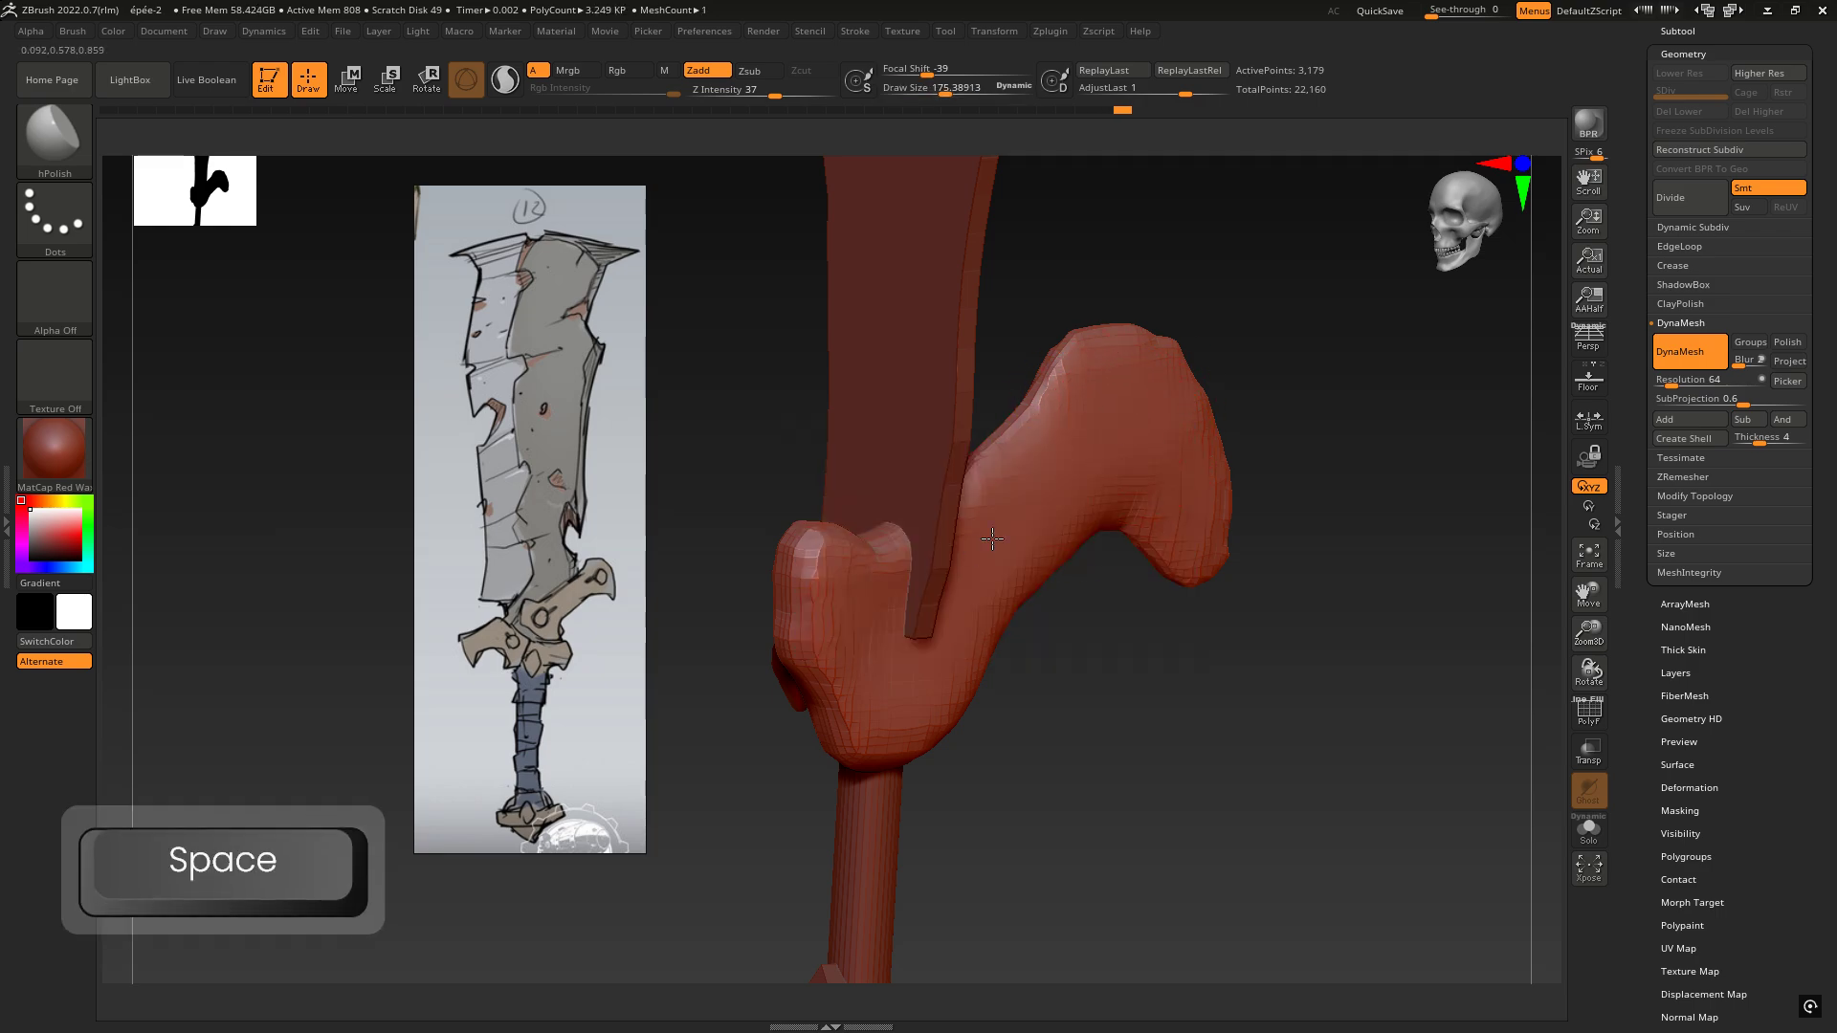
right_drag(1075, 448, 976, 425)
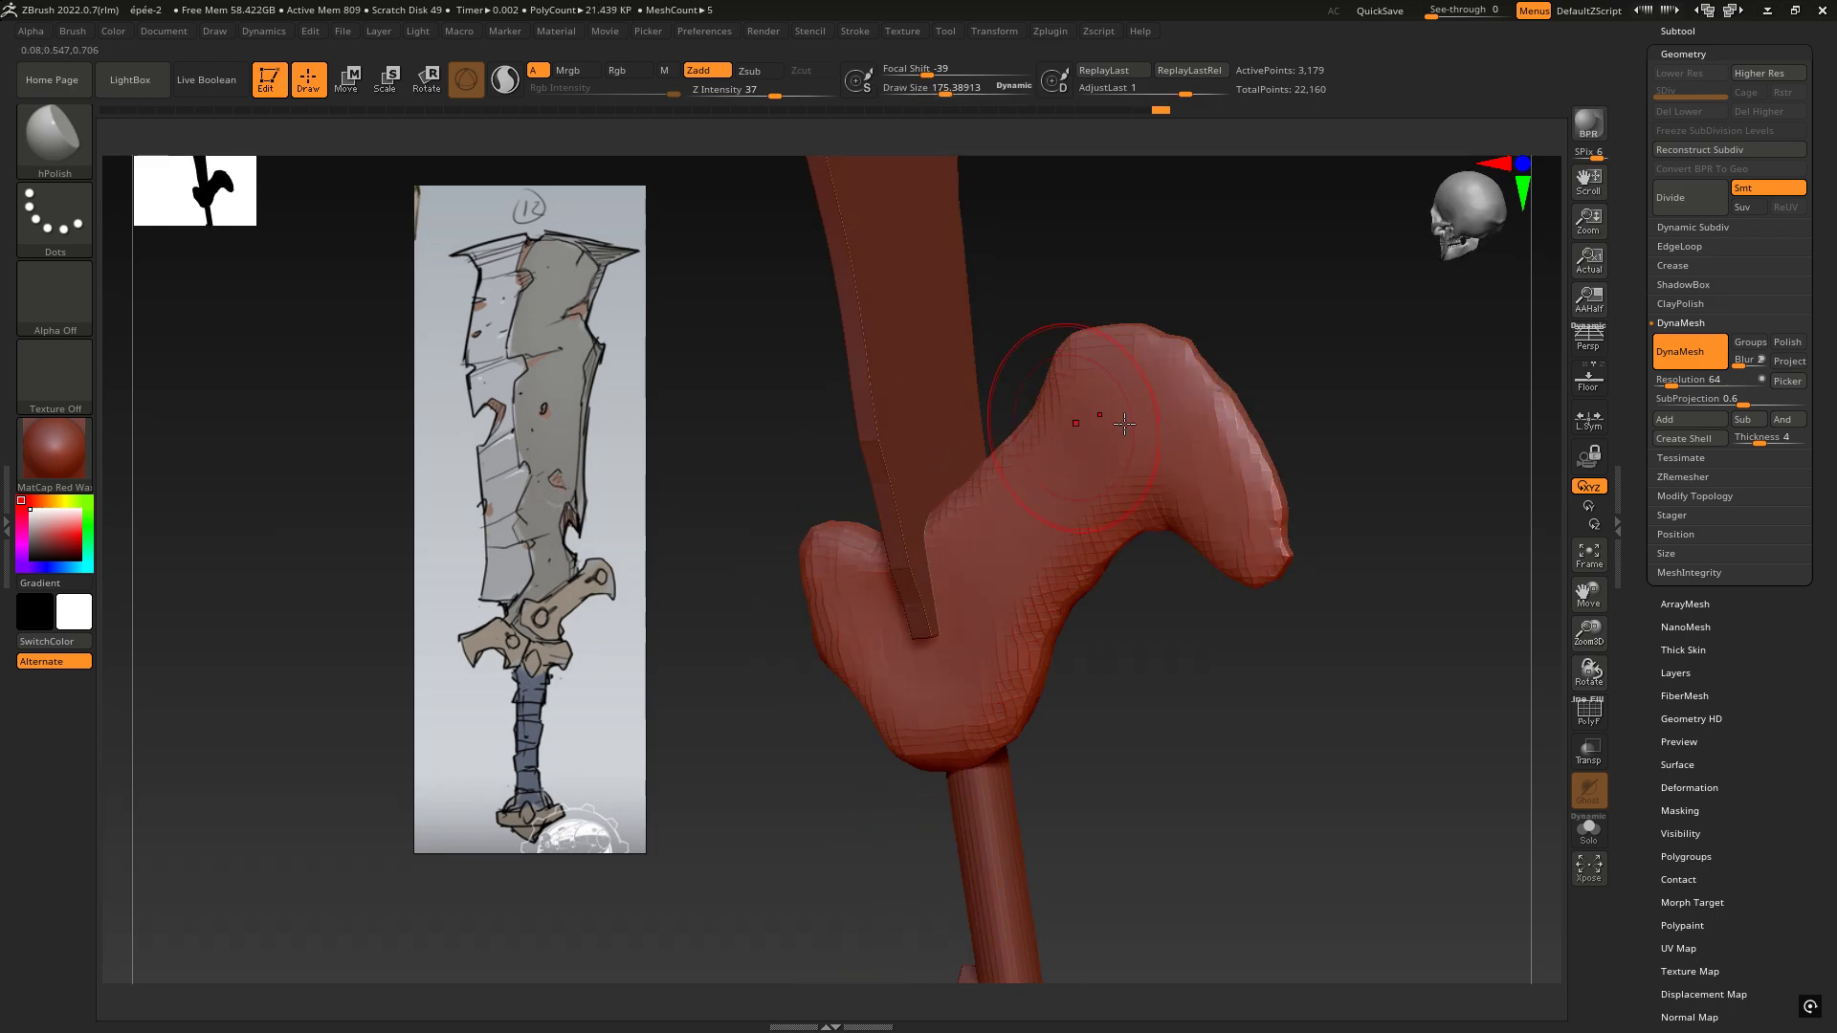
right_drag(1198, 491, 1230, 401)
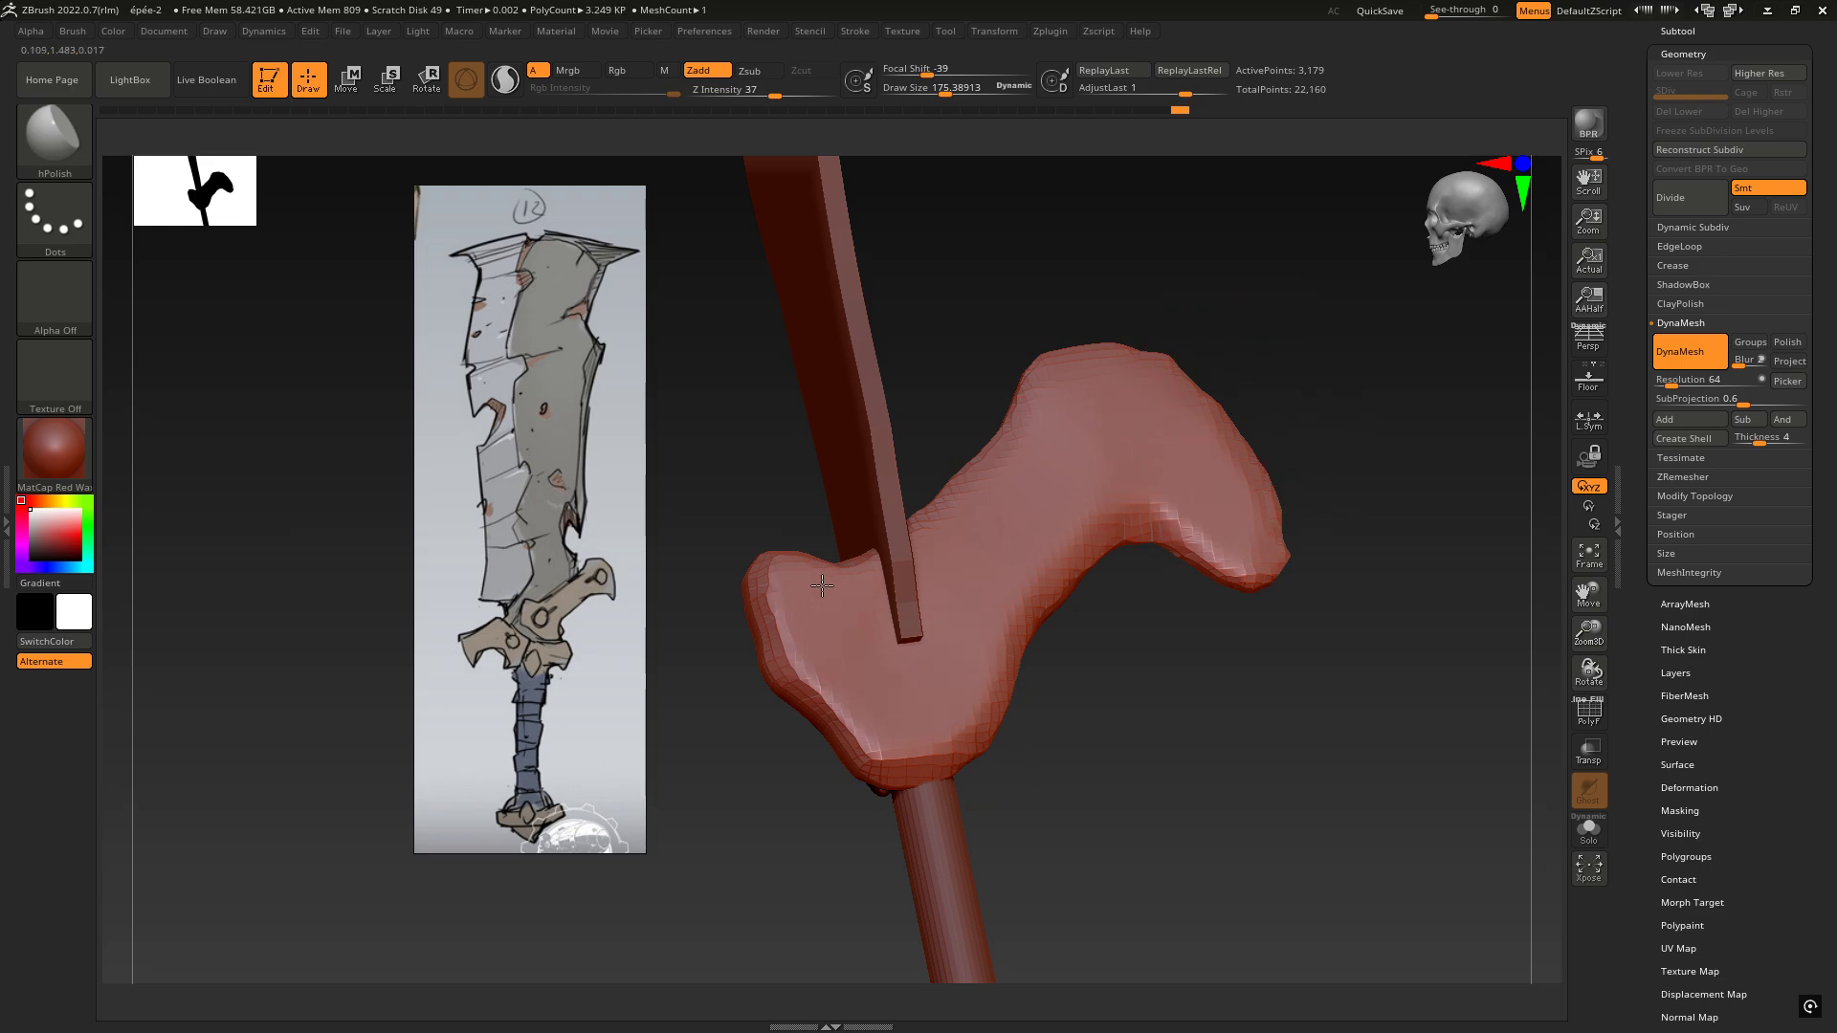
mouse_move(1148, 410)
right_down()
mouse_move(1021, 422)
mouse_move(1207, 469)
right_up()
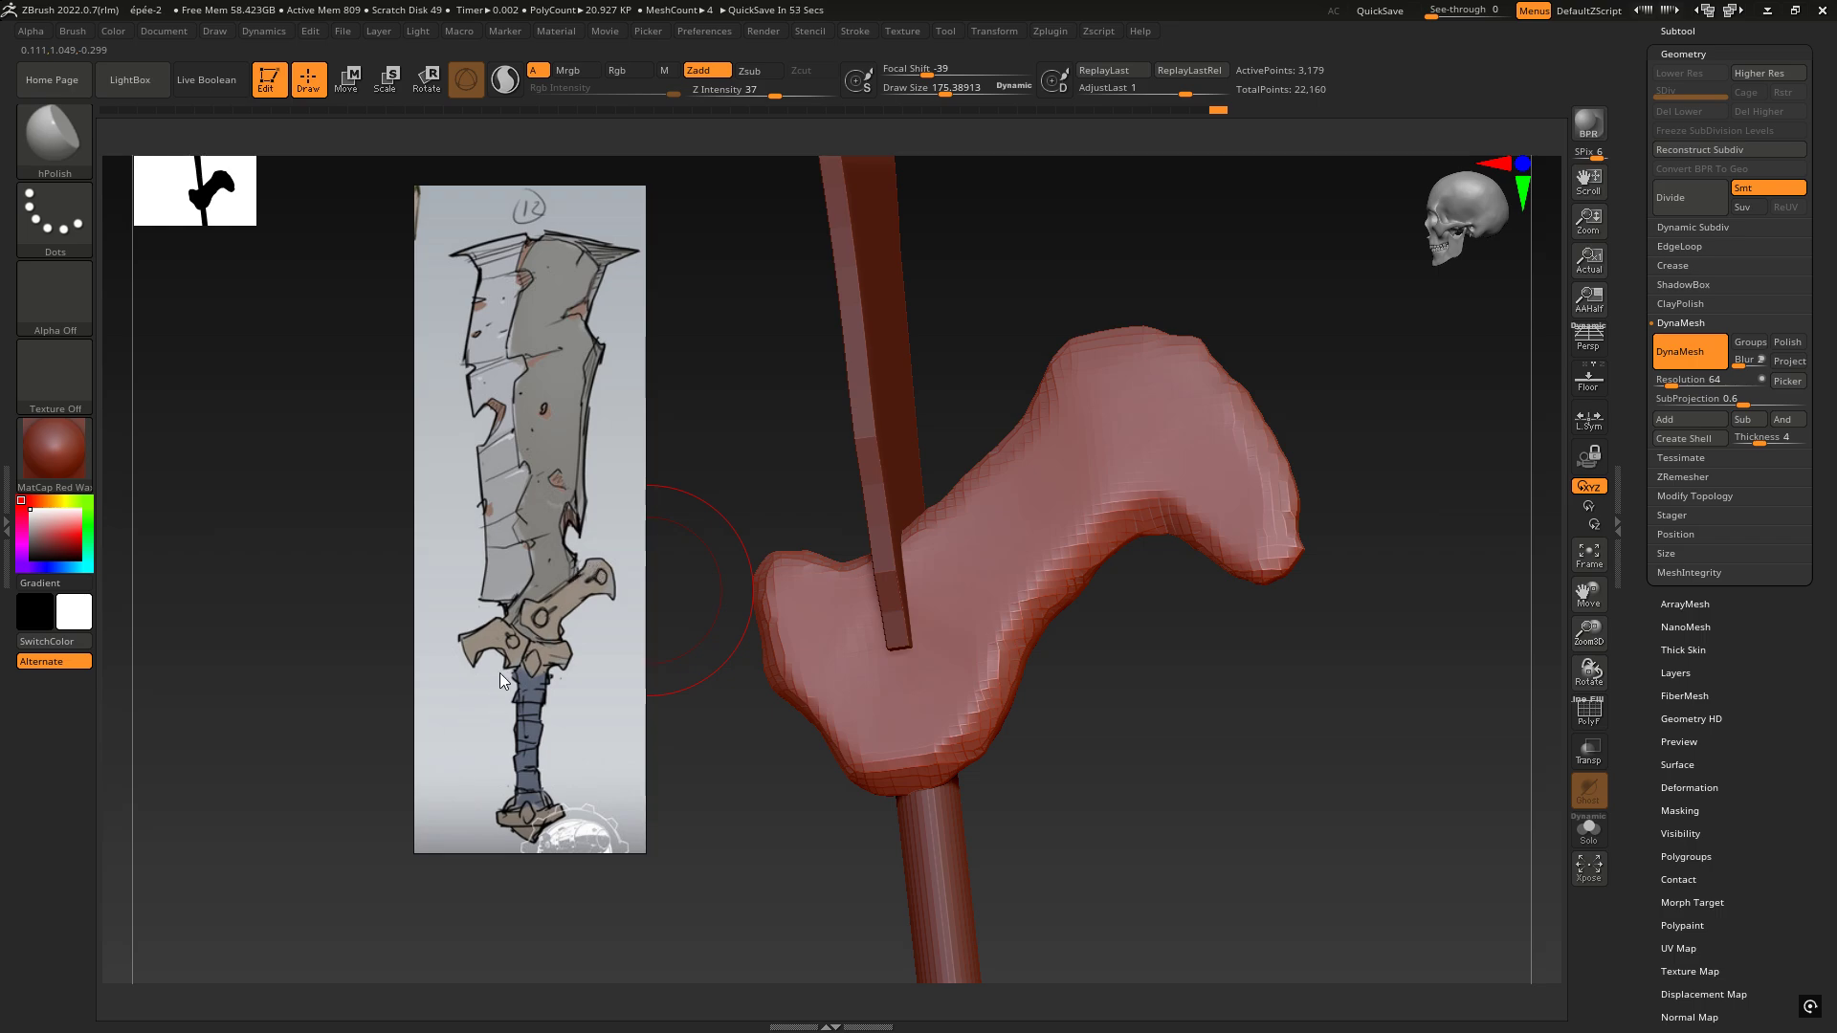
right_drag(1191, 421, 1117, 382)
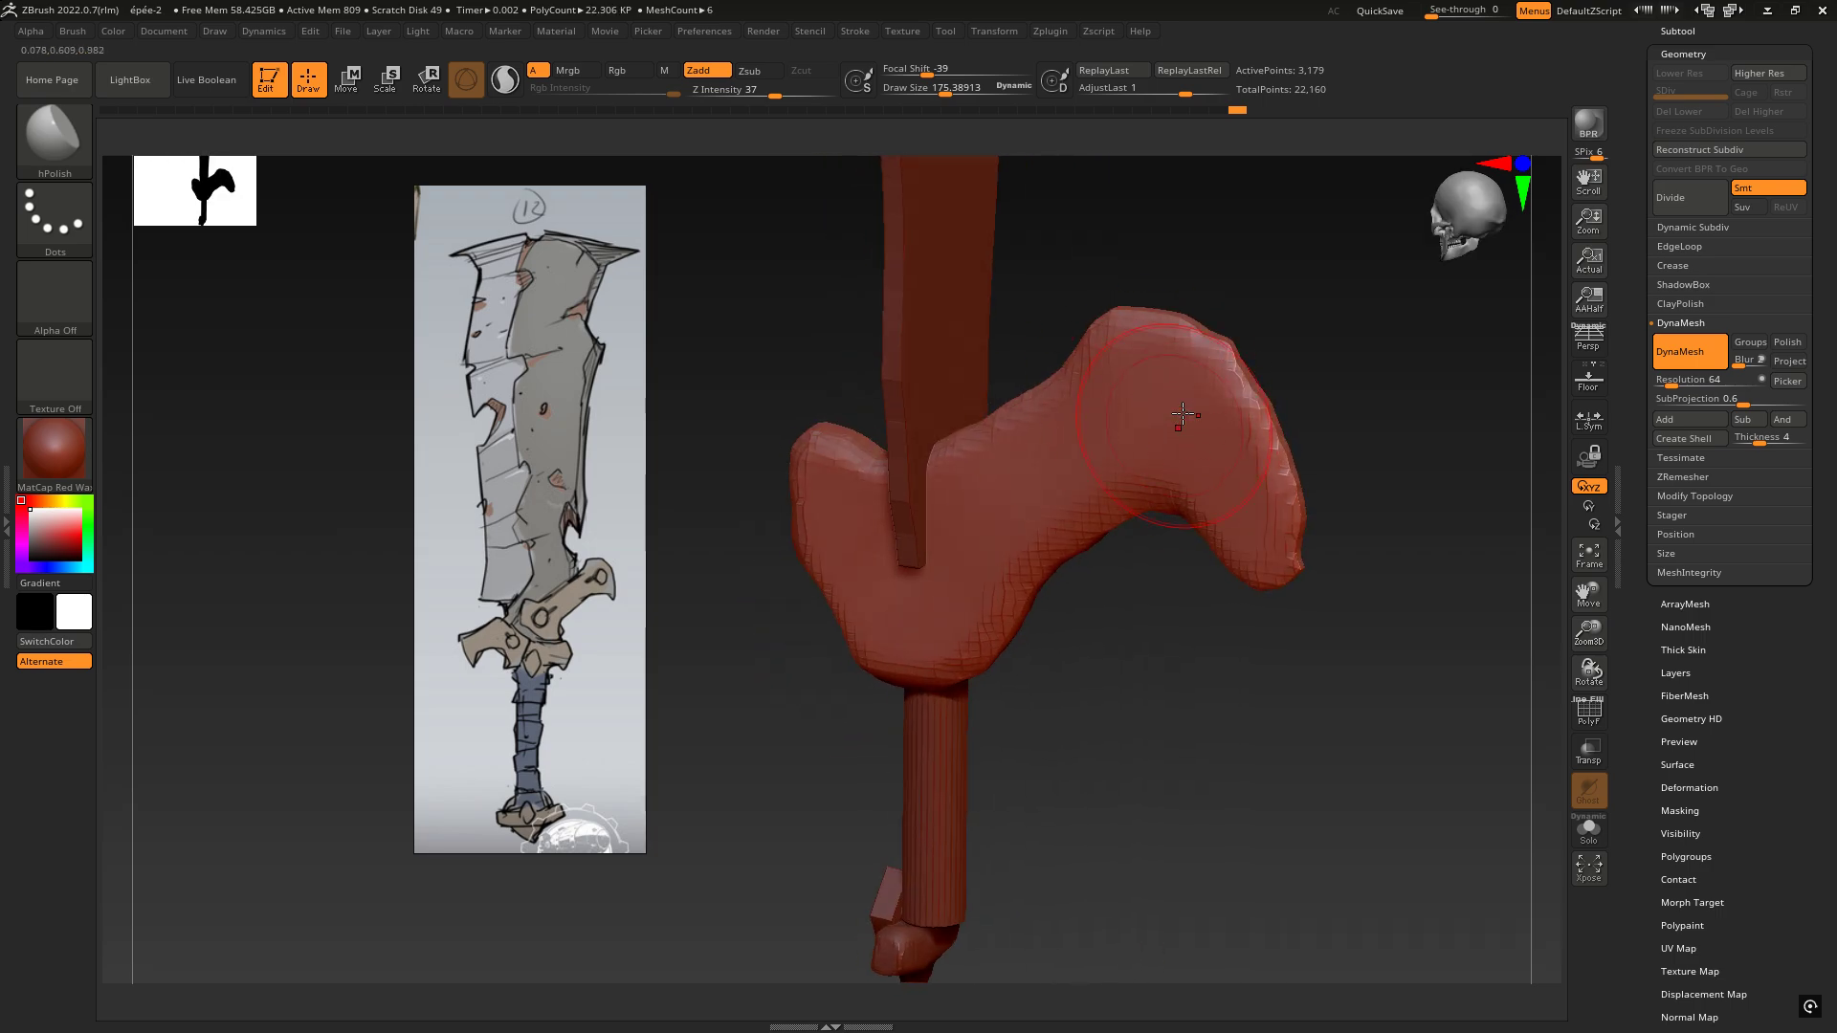
right_drag(1228, 486, 1303, 565)
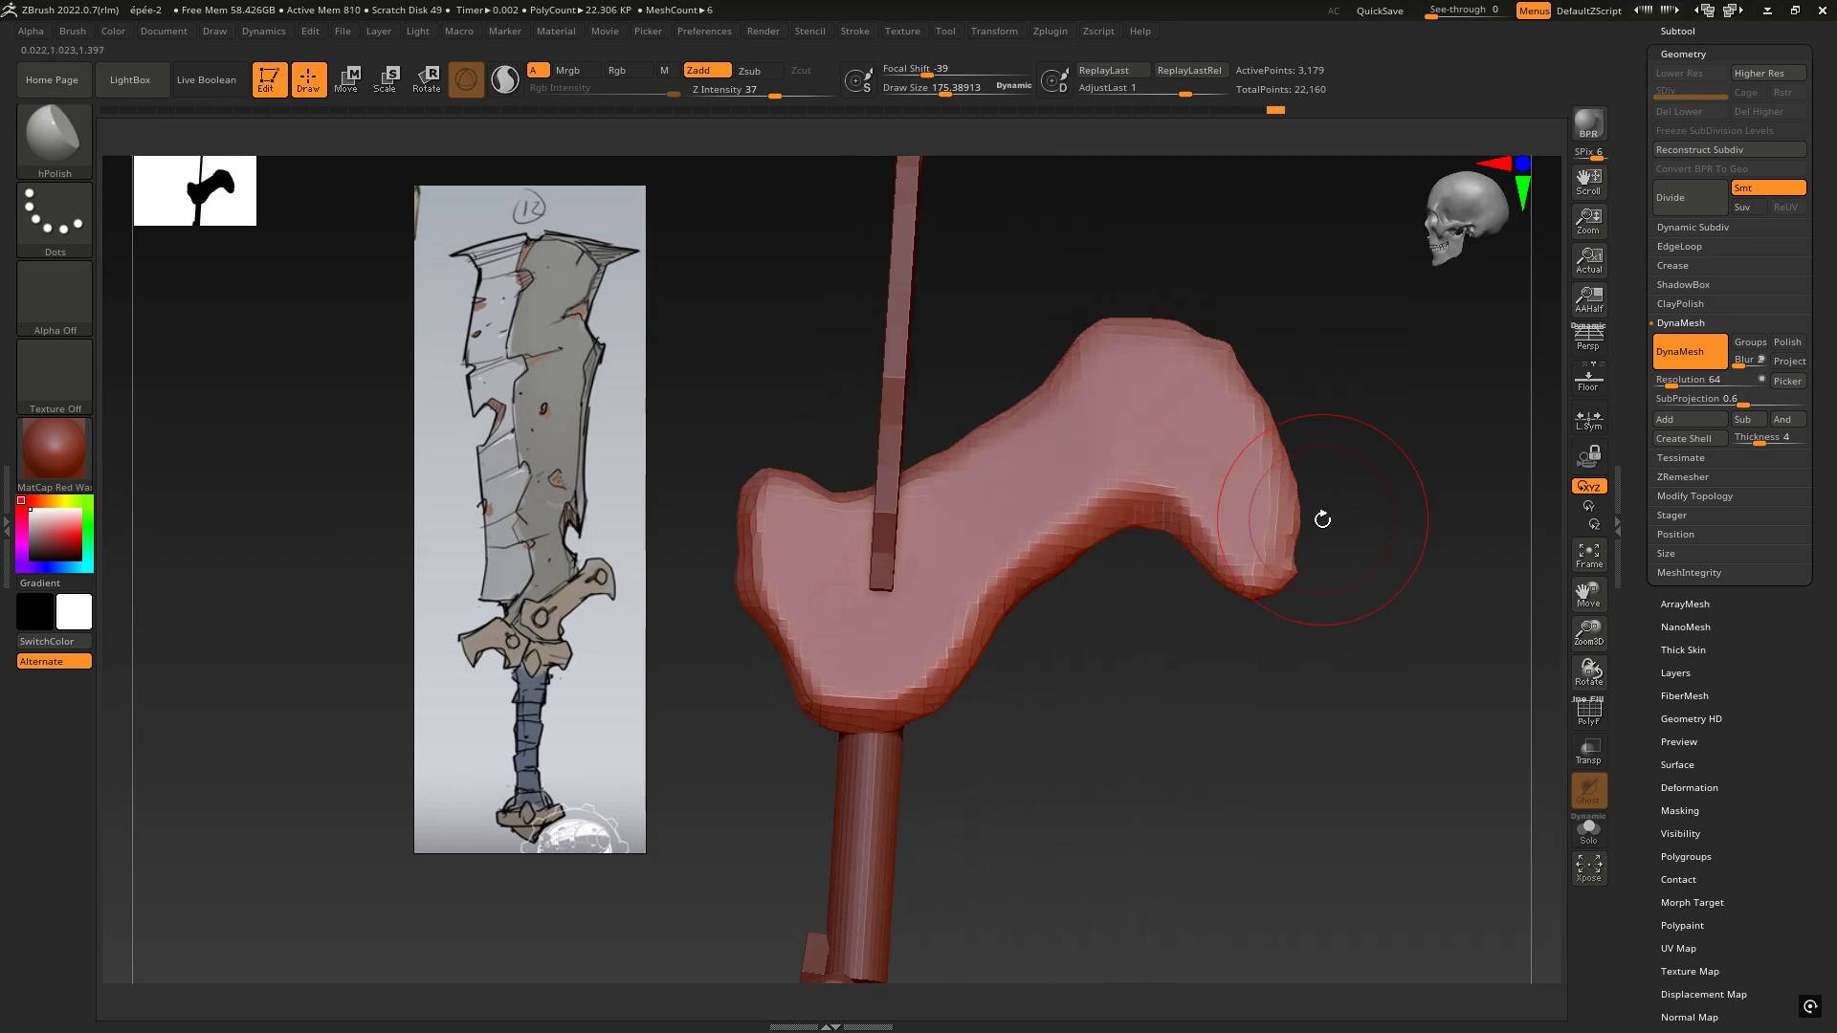
Step: Deepen the hook's inner curve with the Move brush at a Draw Size of about 118 and smooth the arm's side
key(4)
key(space)
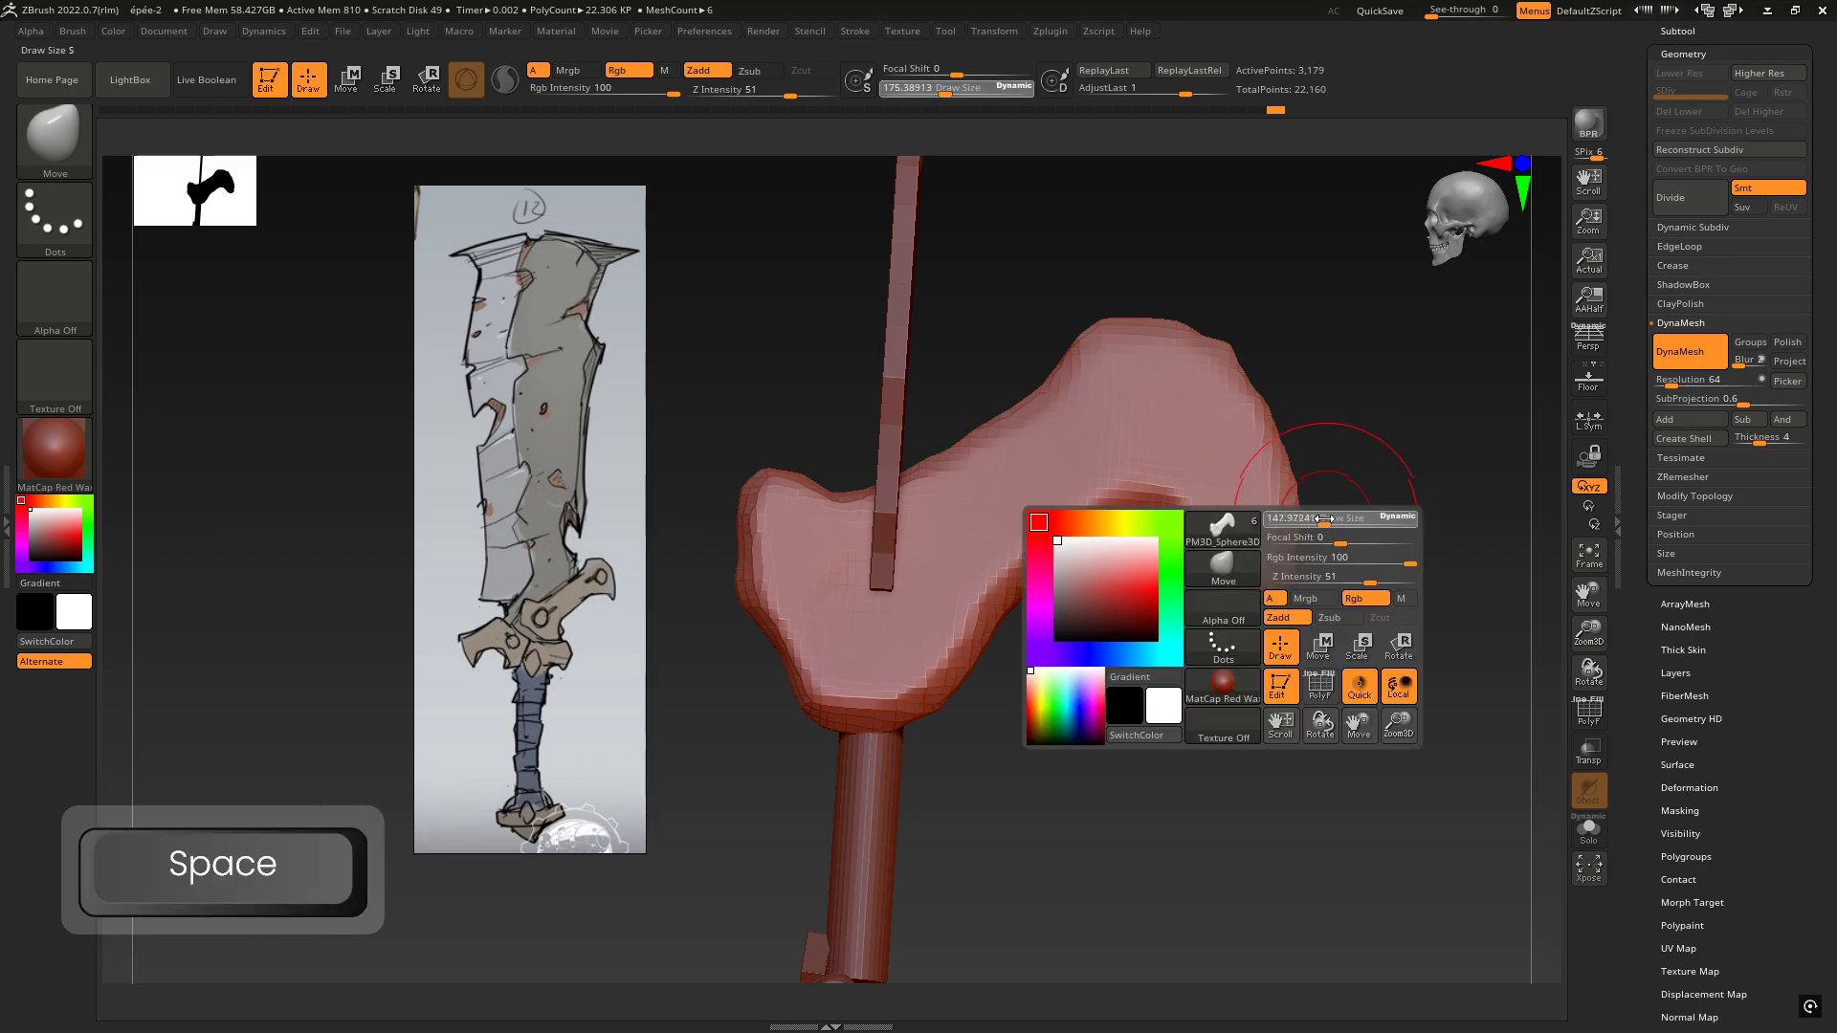
drag(1324, 519, 1282, 578)
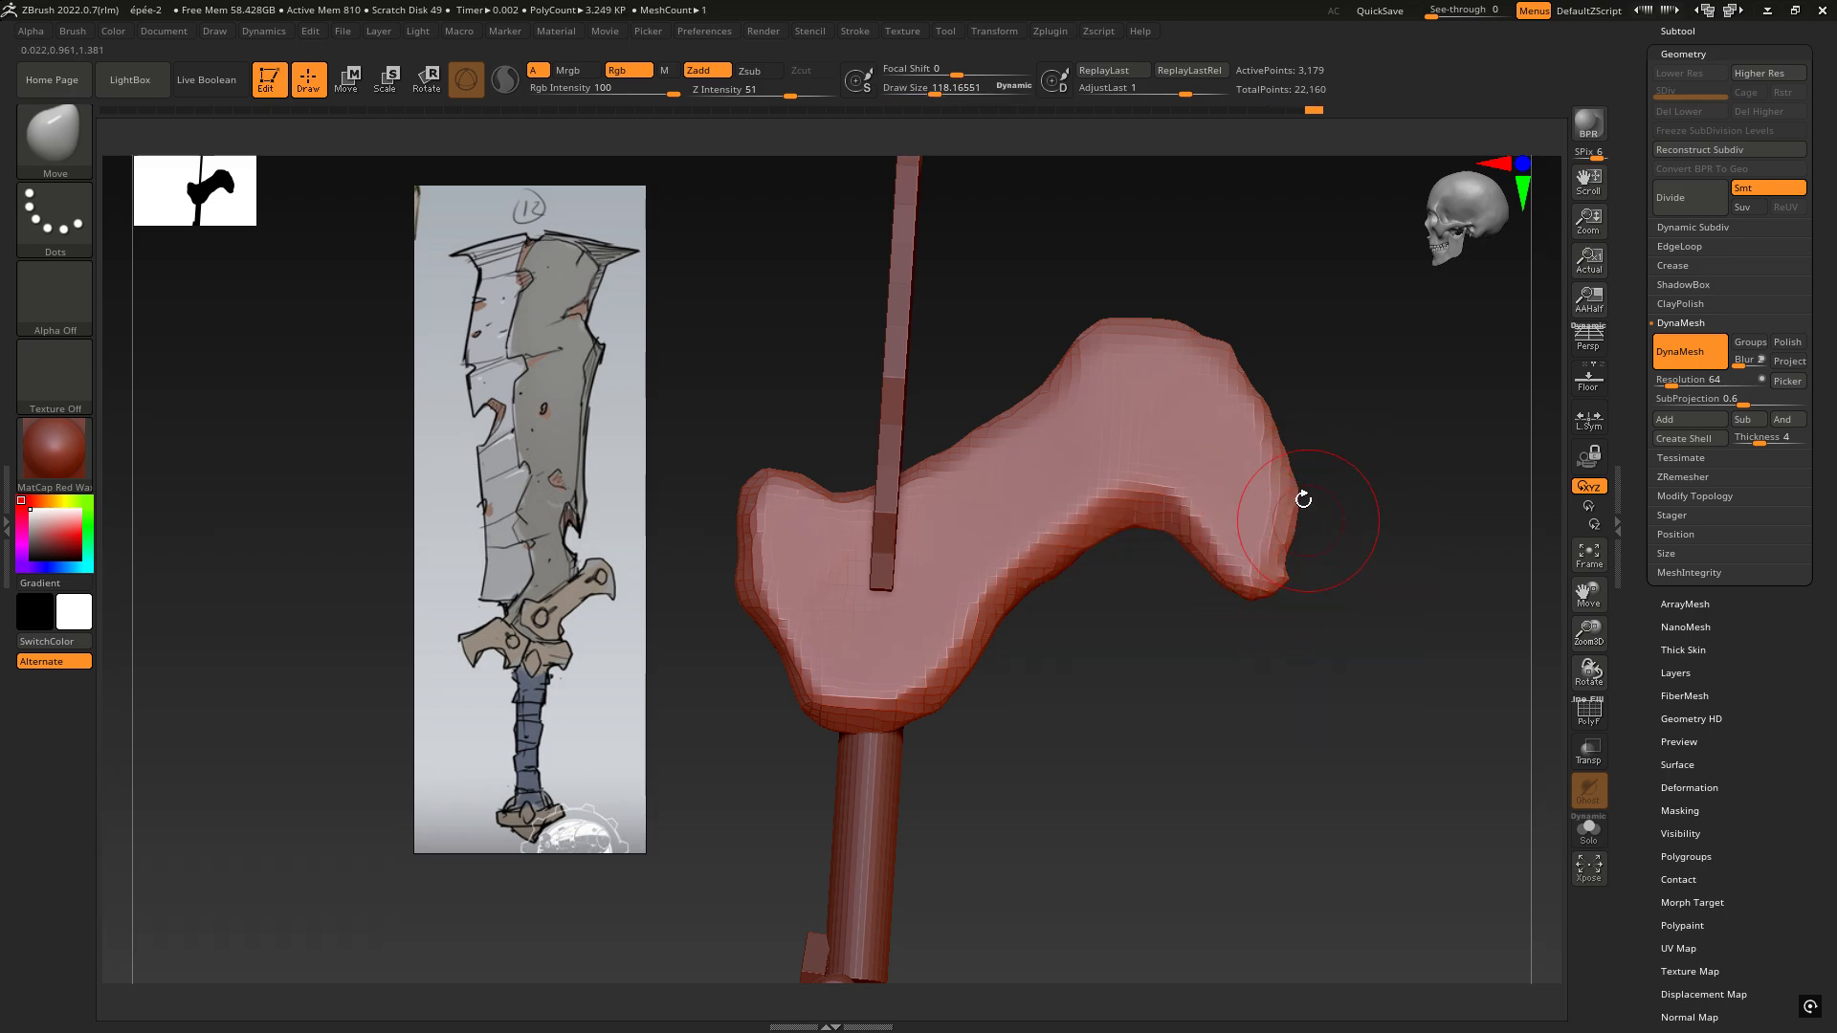
mouse_move(1168, 527)
mouse_down()
mouse_move(1188, 518)
mouse_move(1140, 507)
mouse_up()
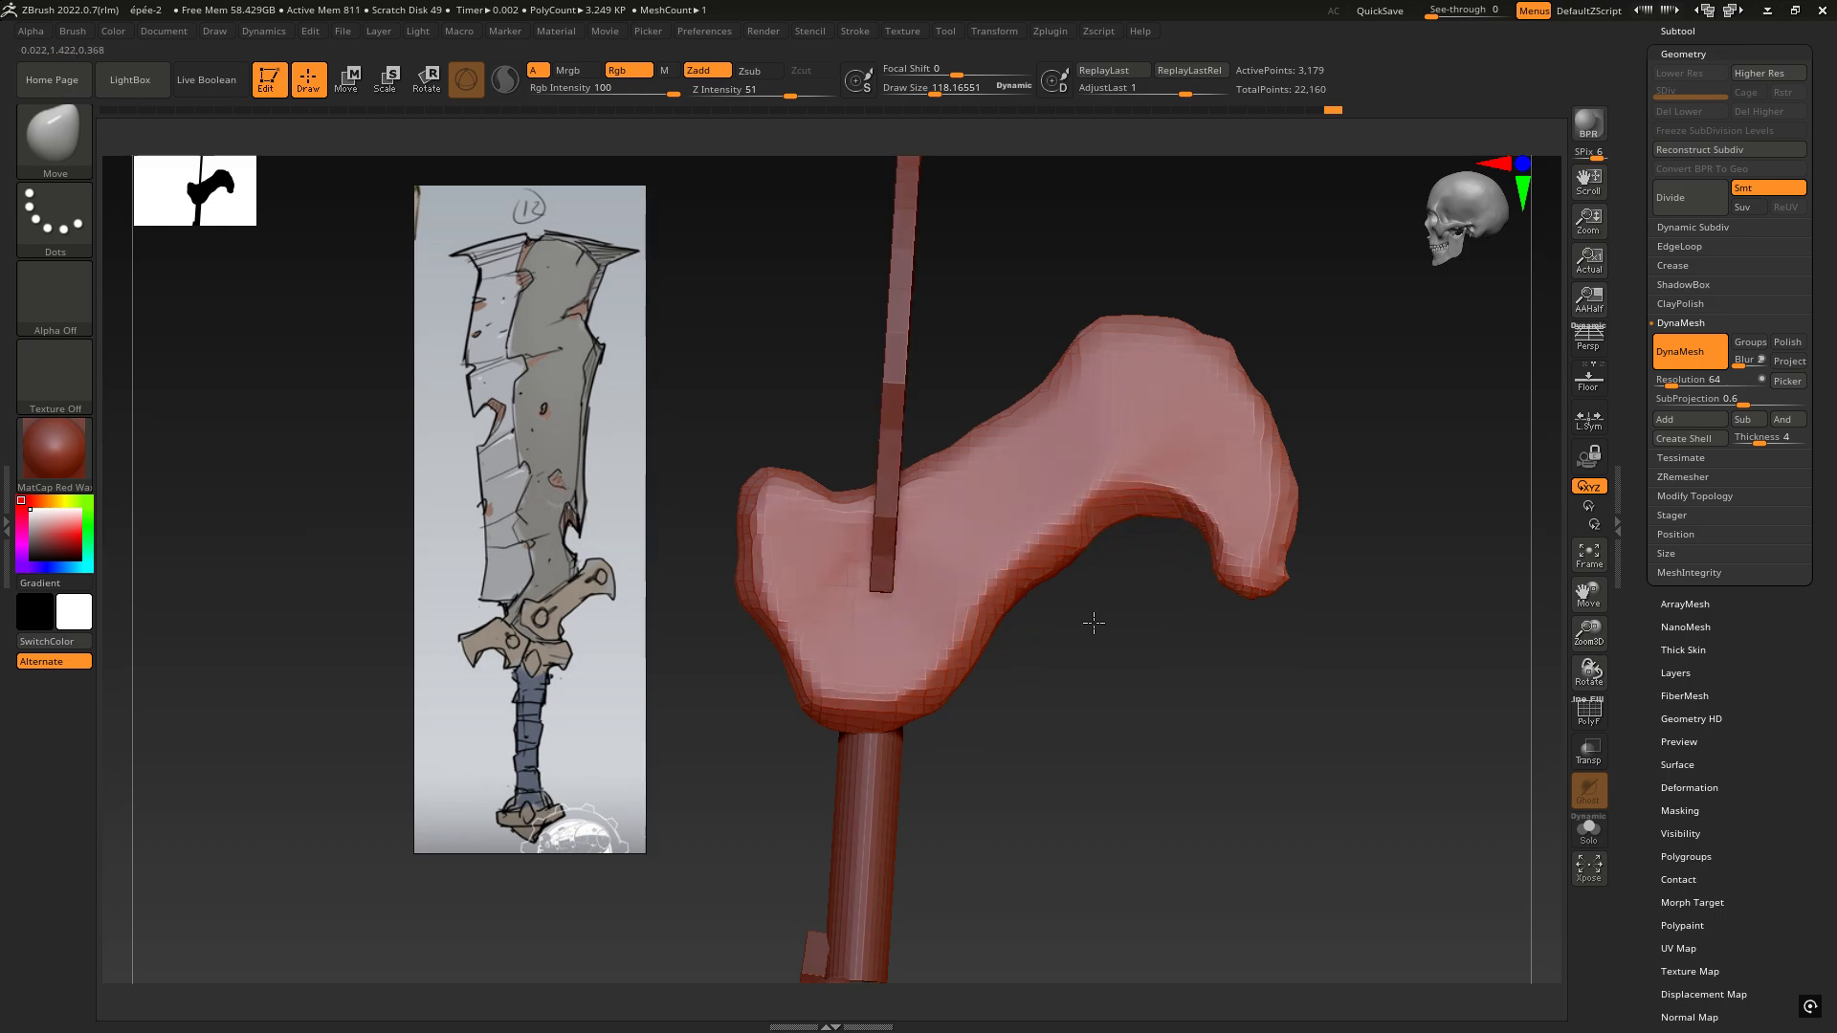
mouse_move(1090, 622)
shift+mouse_down()
mouse_move(861, 409)
mouse_move(981, 294)
mouse_move(928, 383)
mouse_move(861, 410)
shift+mouse_up()
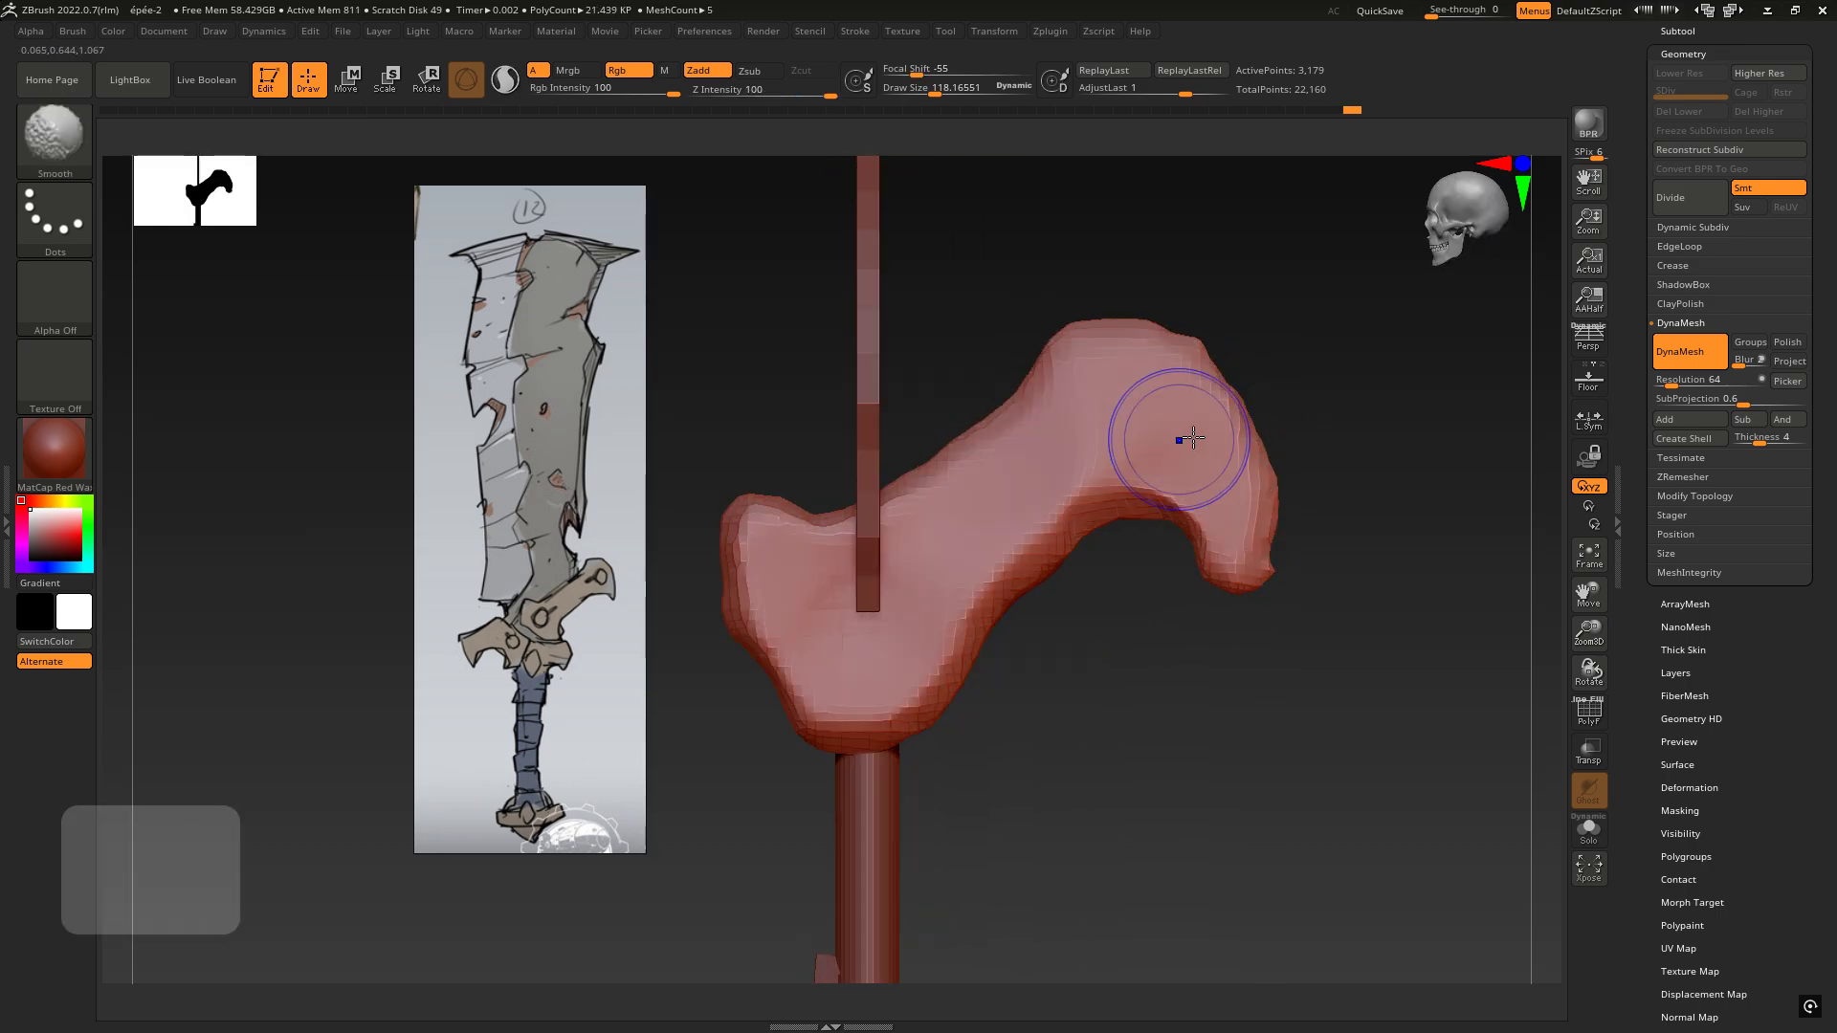
mouse_move(1185, 438)
shift+mouse_down()
mouse_move(1107, 484)
mouse_move(1051, 455)
mouse_move(980, 556)
mouse_move(1091, 439)
mouse_move(945, 524)
shift+mouse_up()
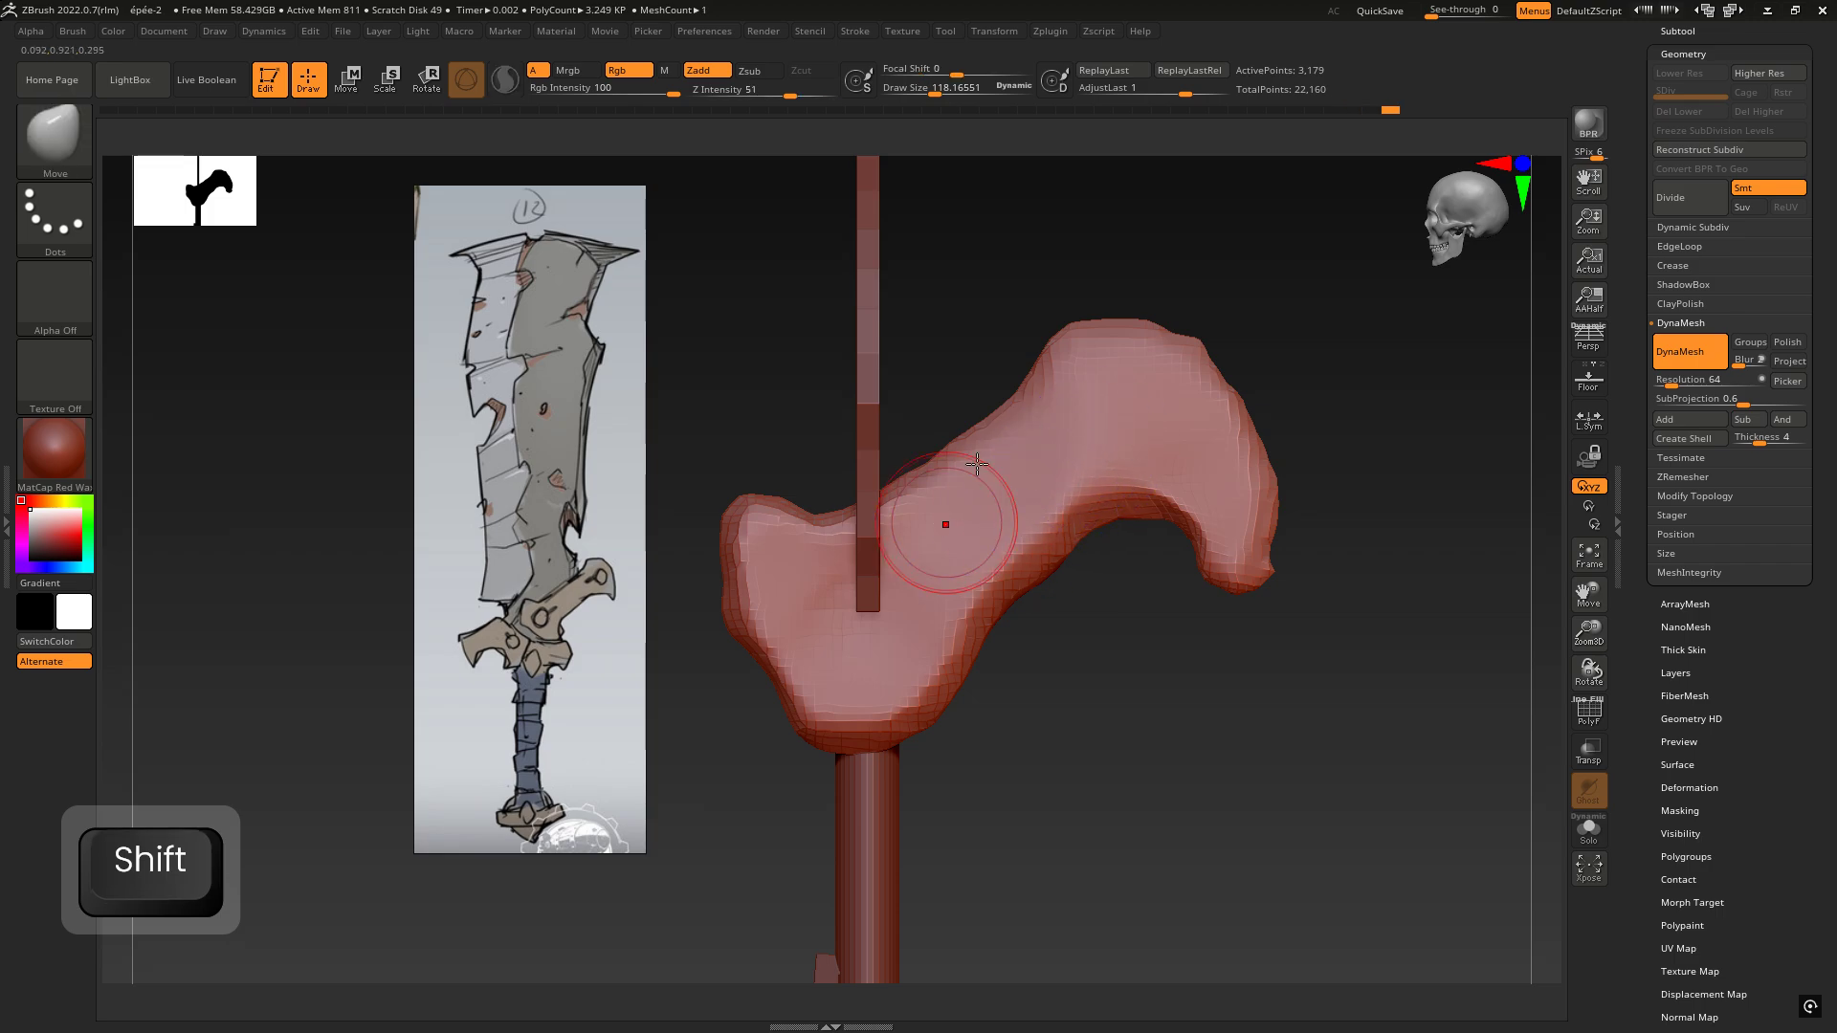
Step: Flatten the hook's tip and outer edge with the hPolish brush
drag(1312, 536, 1212, 588)
key(6)
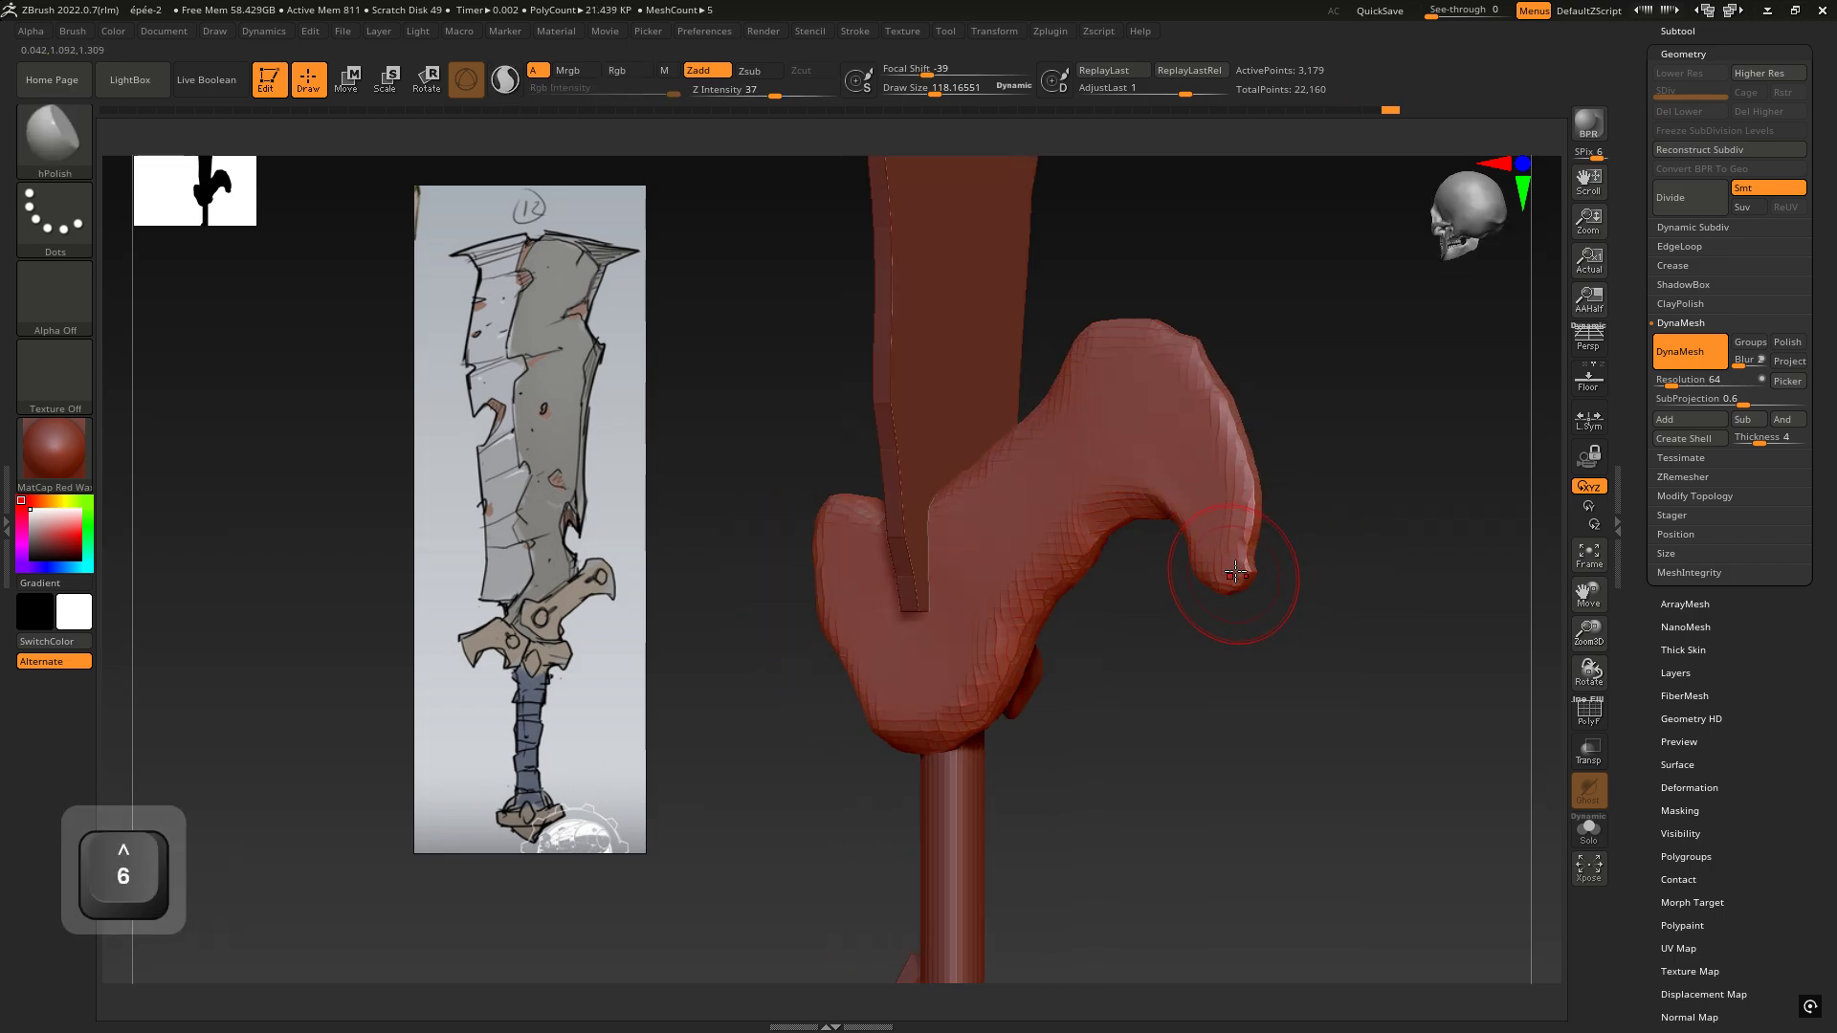
drag(1255, 570, 1283, 528)
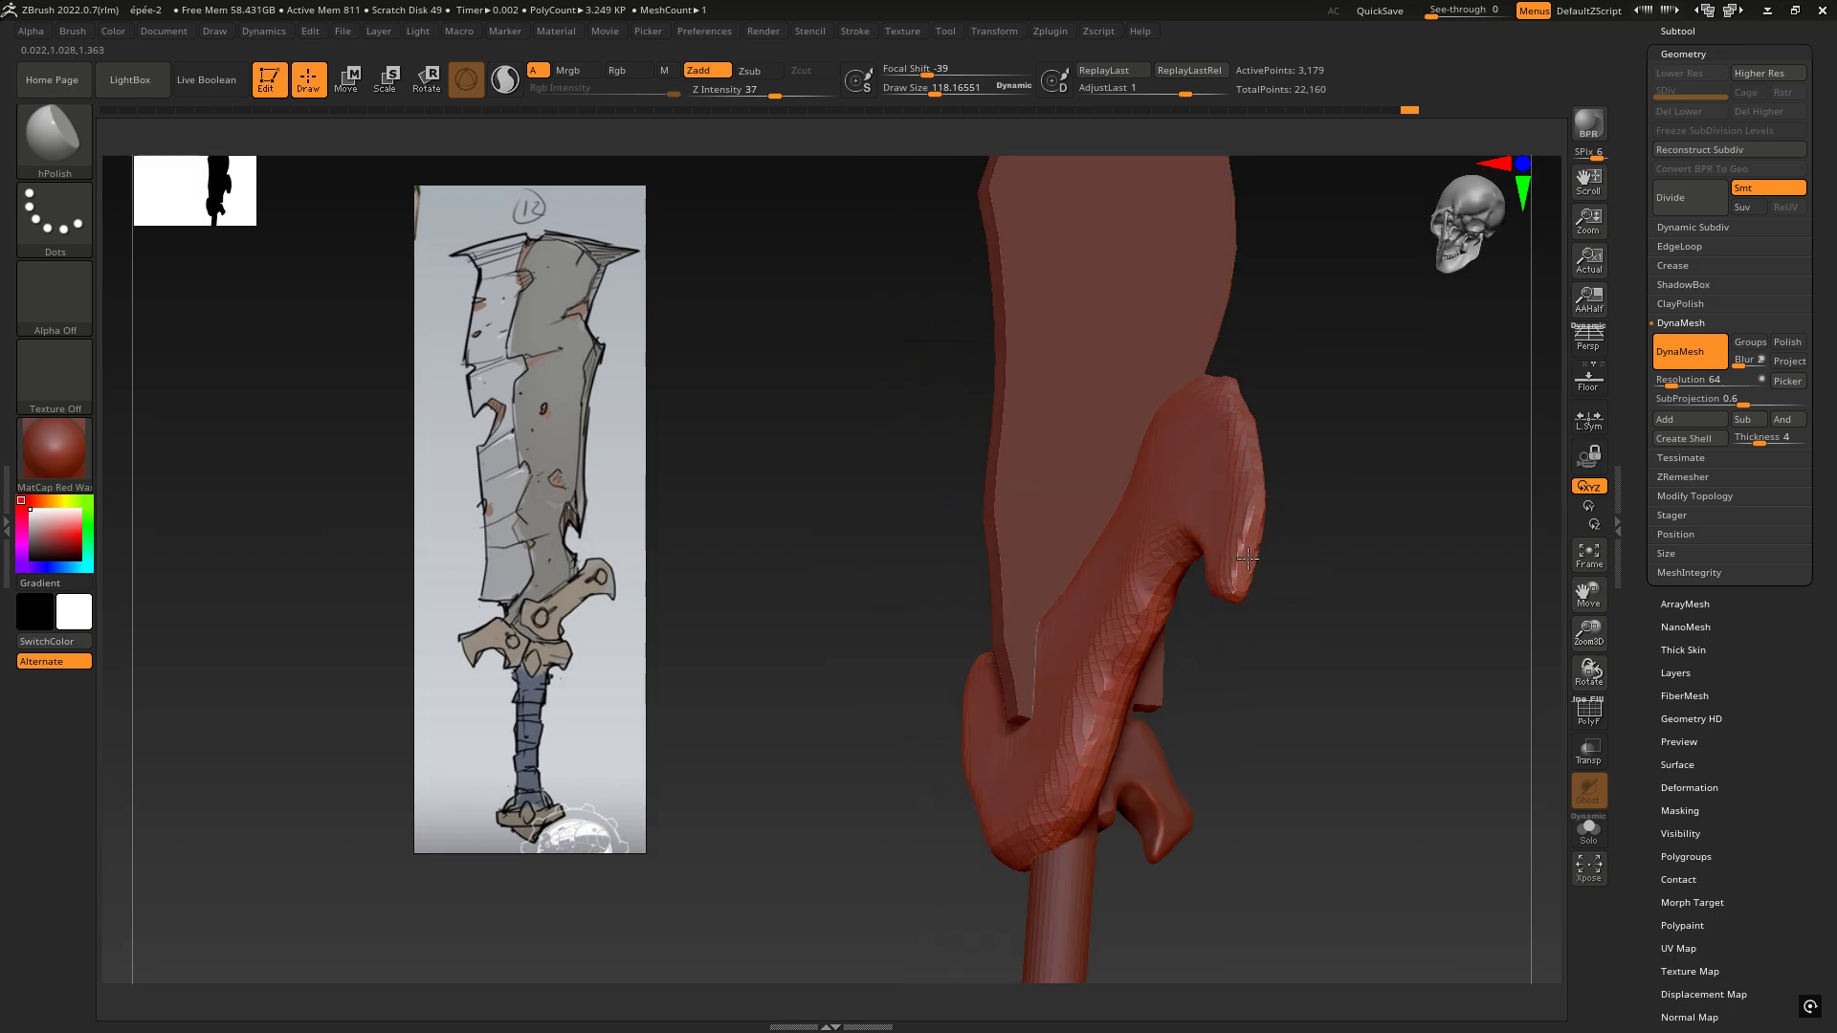
drag(1271, 488, 1291, 488)
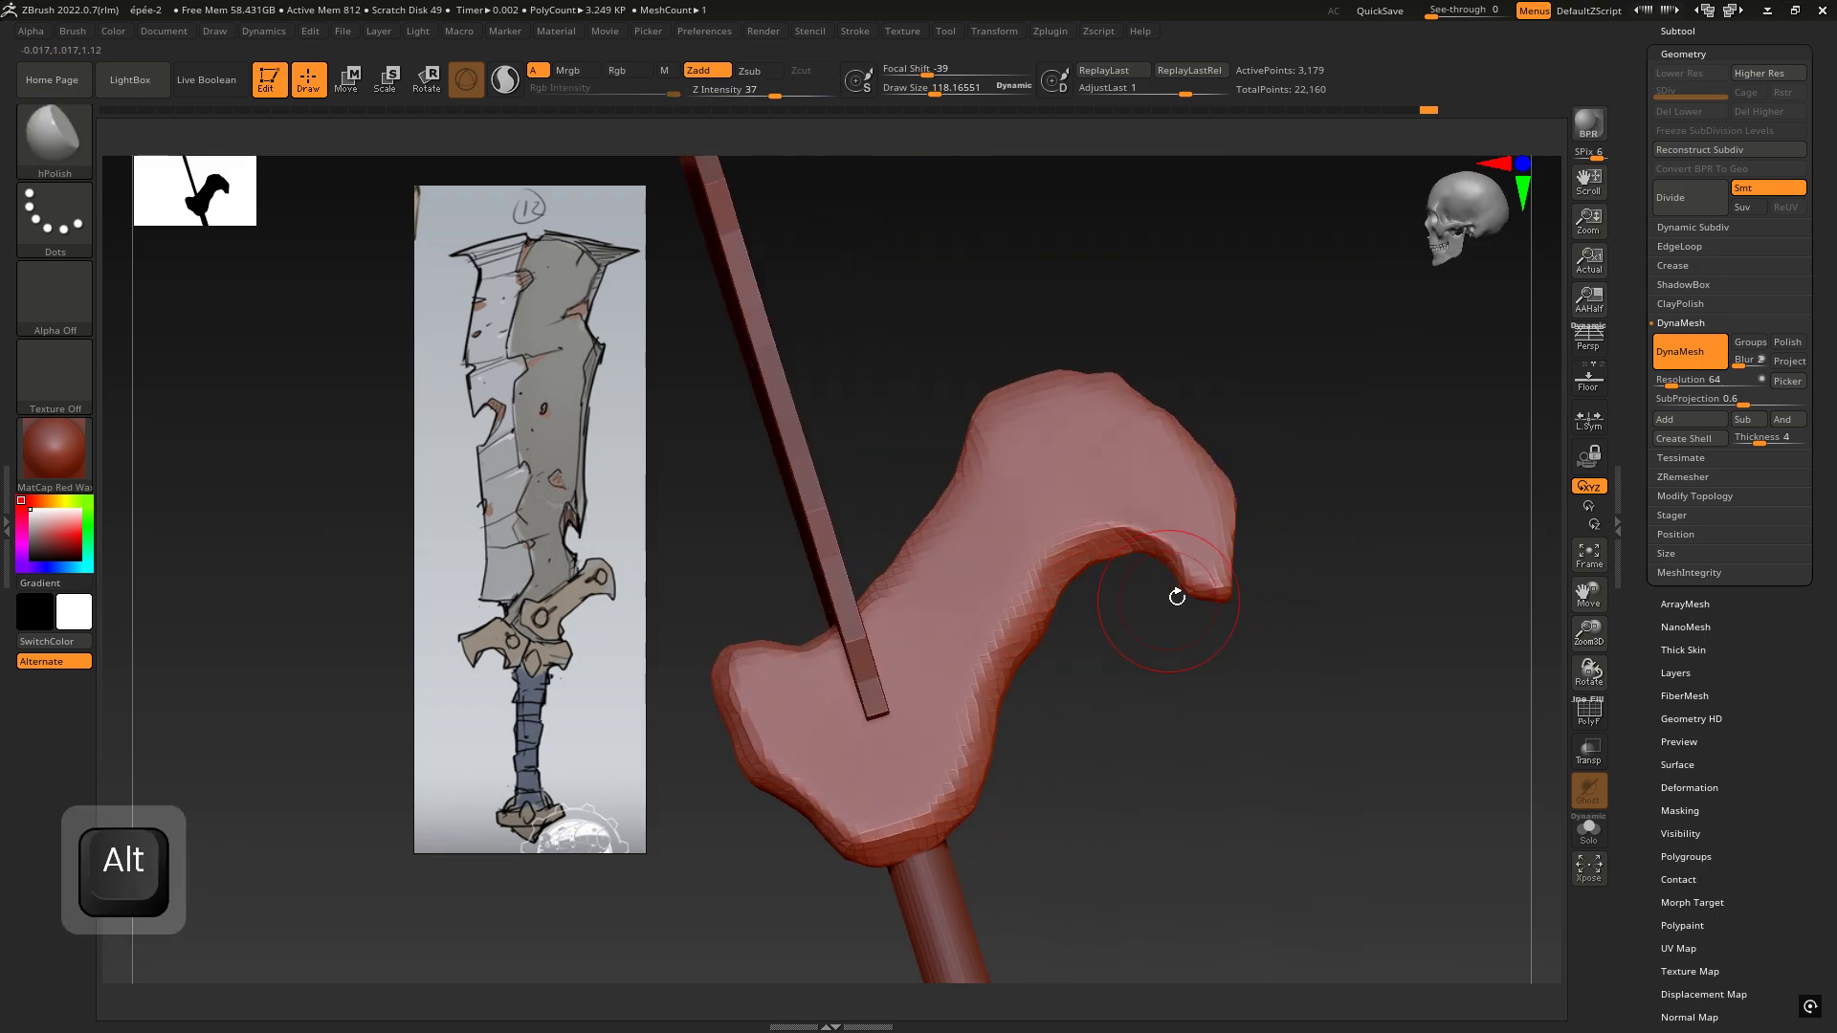
mouse_move(1177, 571)
mouse_down()
mouse_move(1162, 566)
mouse_move(1186, 486)
mouse_move(1179, 528)
mouse_up()
Step: Reduce the hPolish Draw Size to about 84, flatten the hook's inner curve and refresh the DynaMesh
key(space)
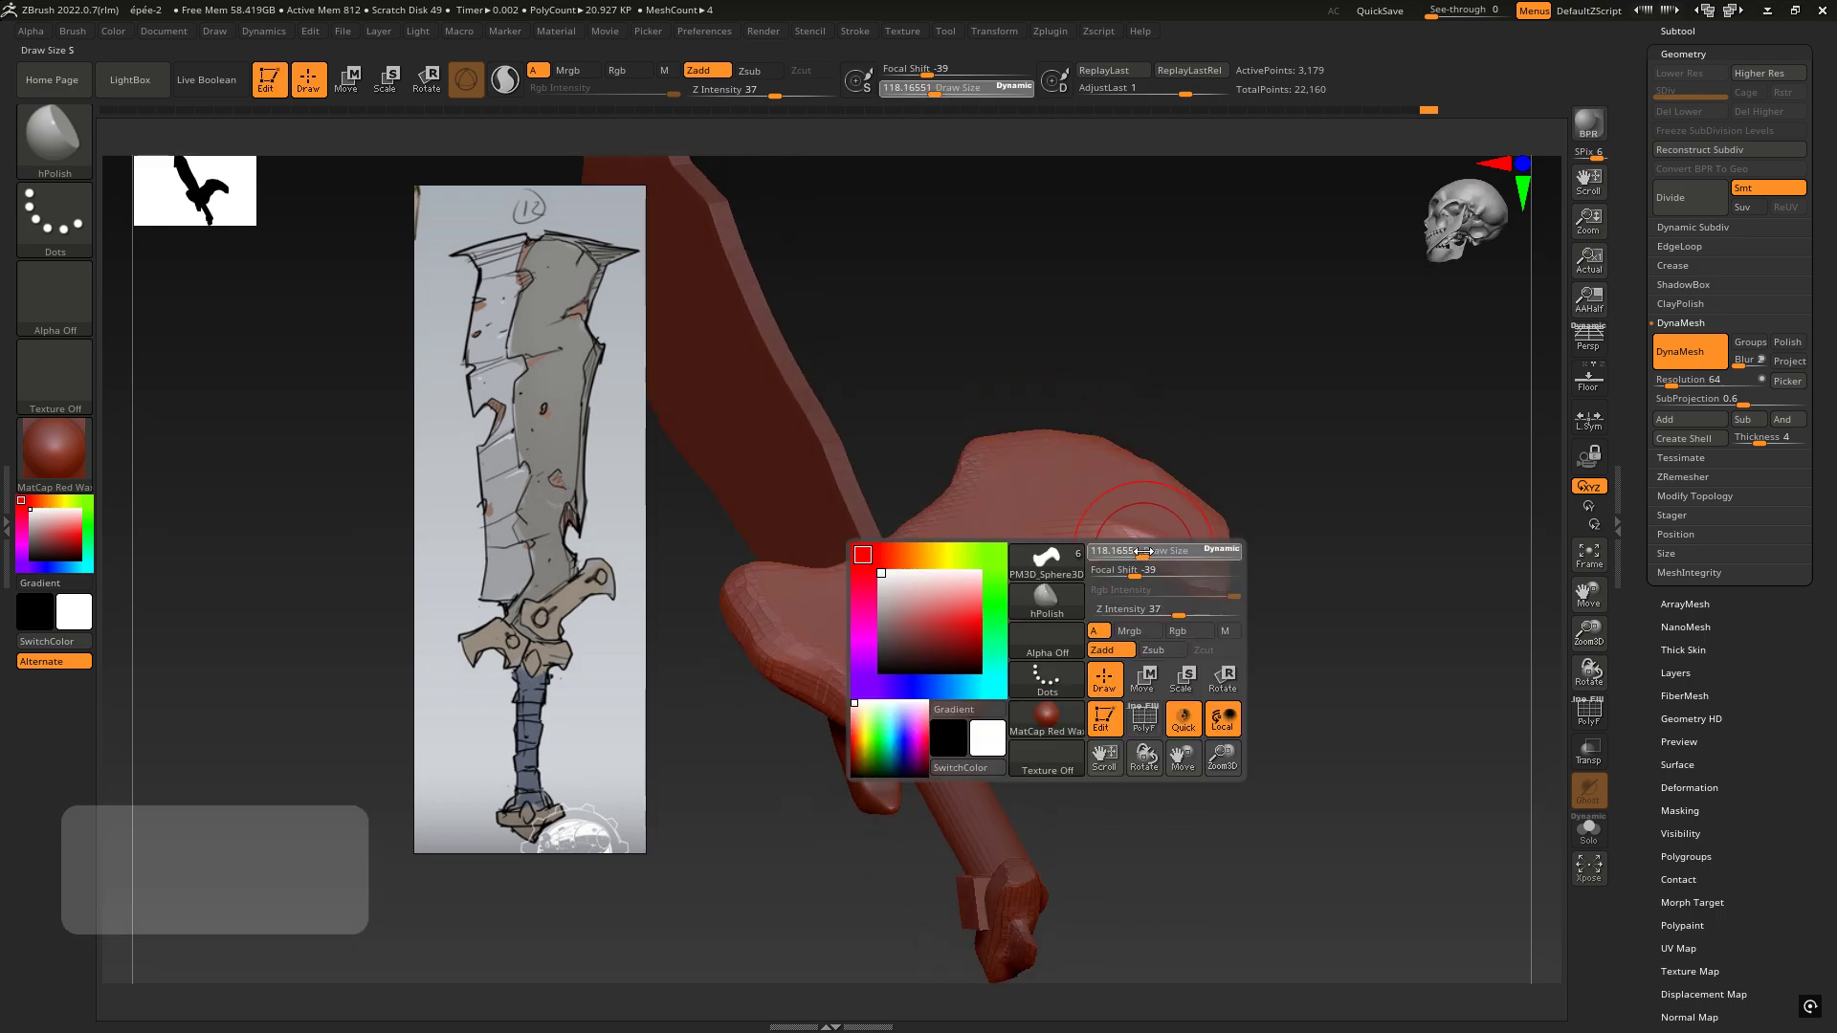
click(1136, 552)
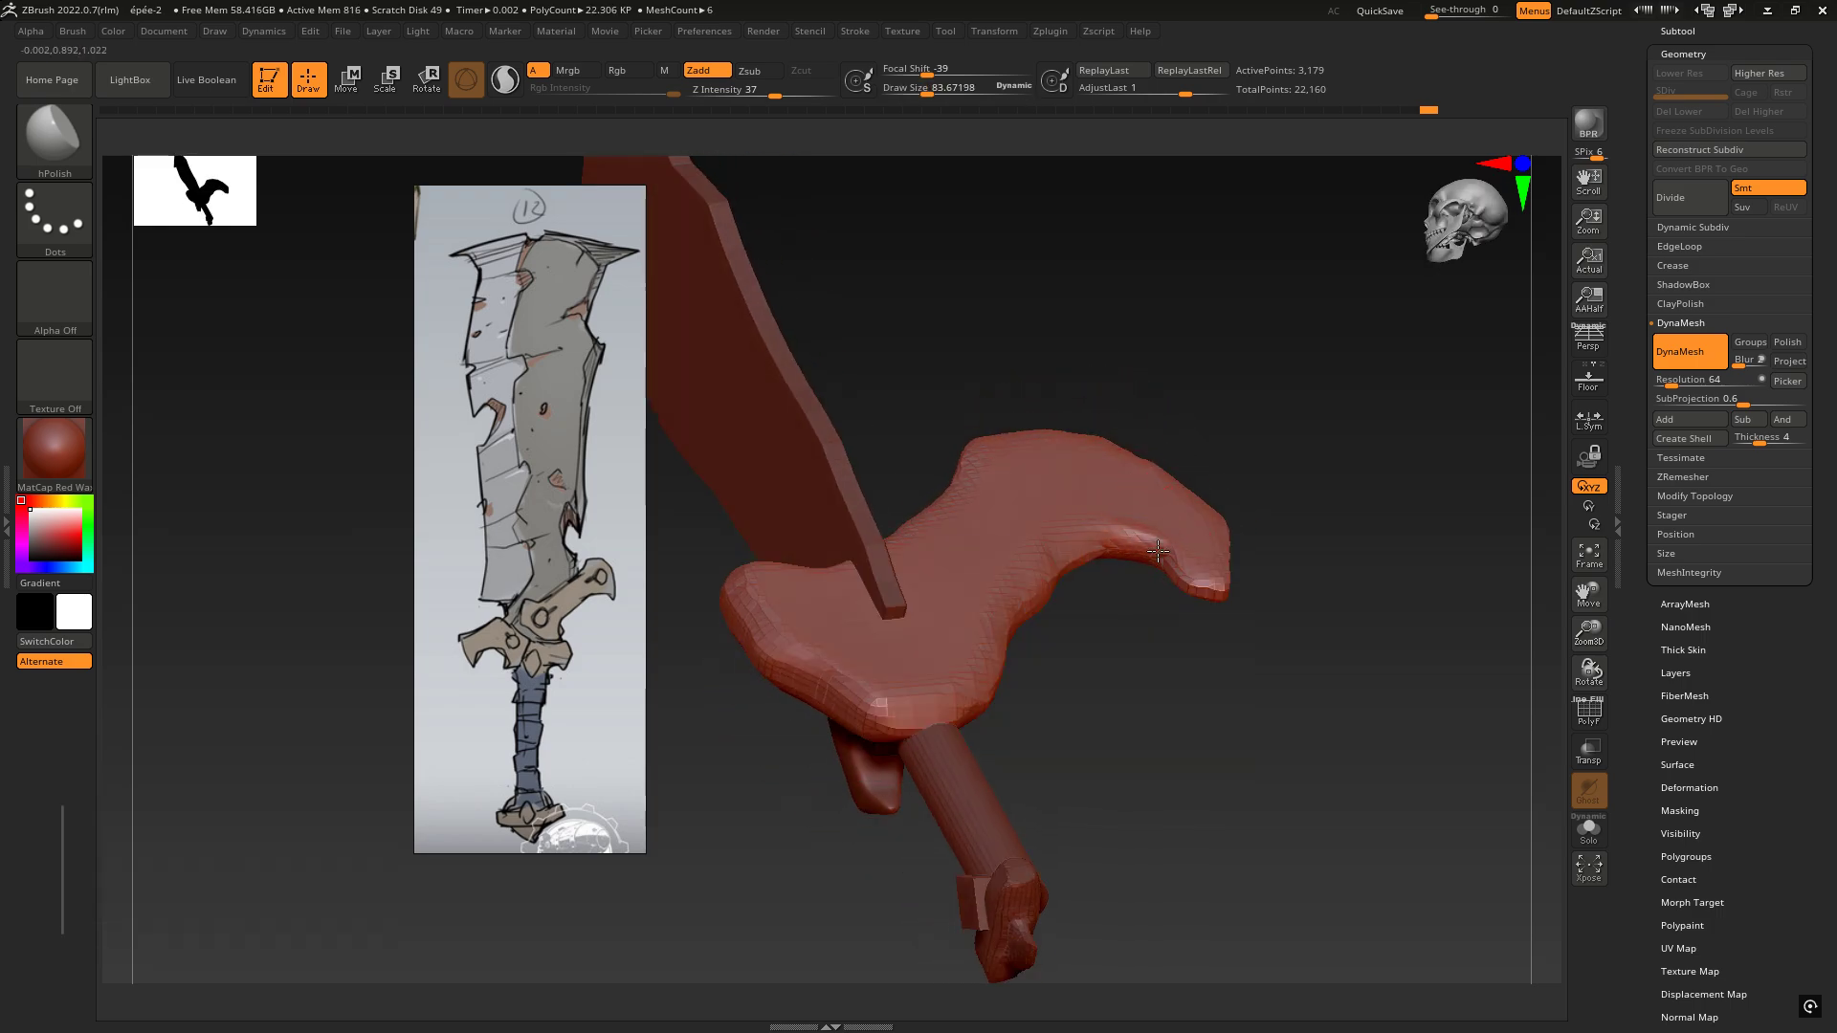
drag(1118, 547, 1133, 541)
right_drag(1132, 564, 1062, 590)
mouse_move(1056, 566)
mouse_down()
mouse_move(1086, 554)
mouse_move(1071, 561)
mouse_up()
ctrl+drag(1099, 657, 1242, 863)
Step: Polish the inner side of the hook's tip from several angles to narrow it to a cleaner point
right_drag(1116, 714, 1245, 447)
right_drag(1208, 570, 1164, 510)
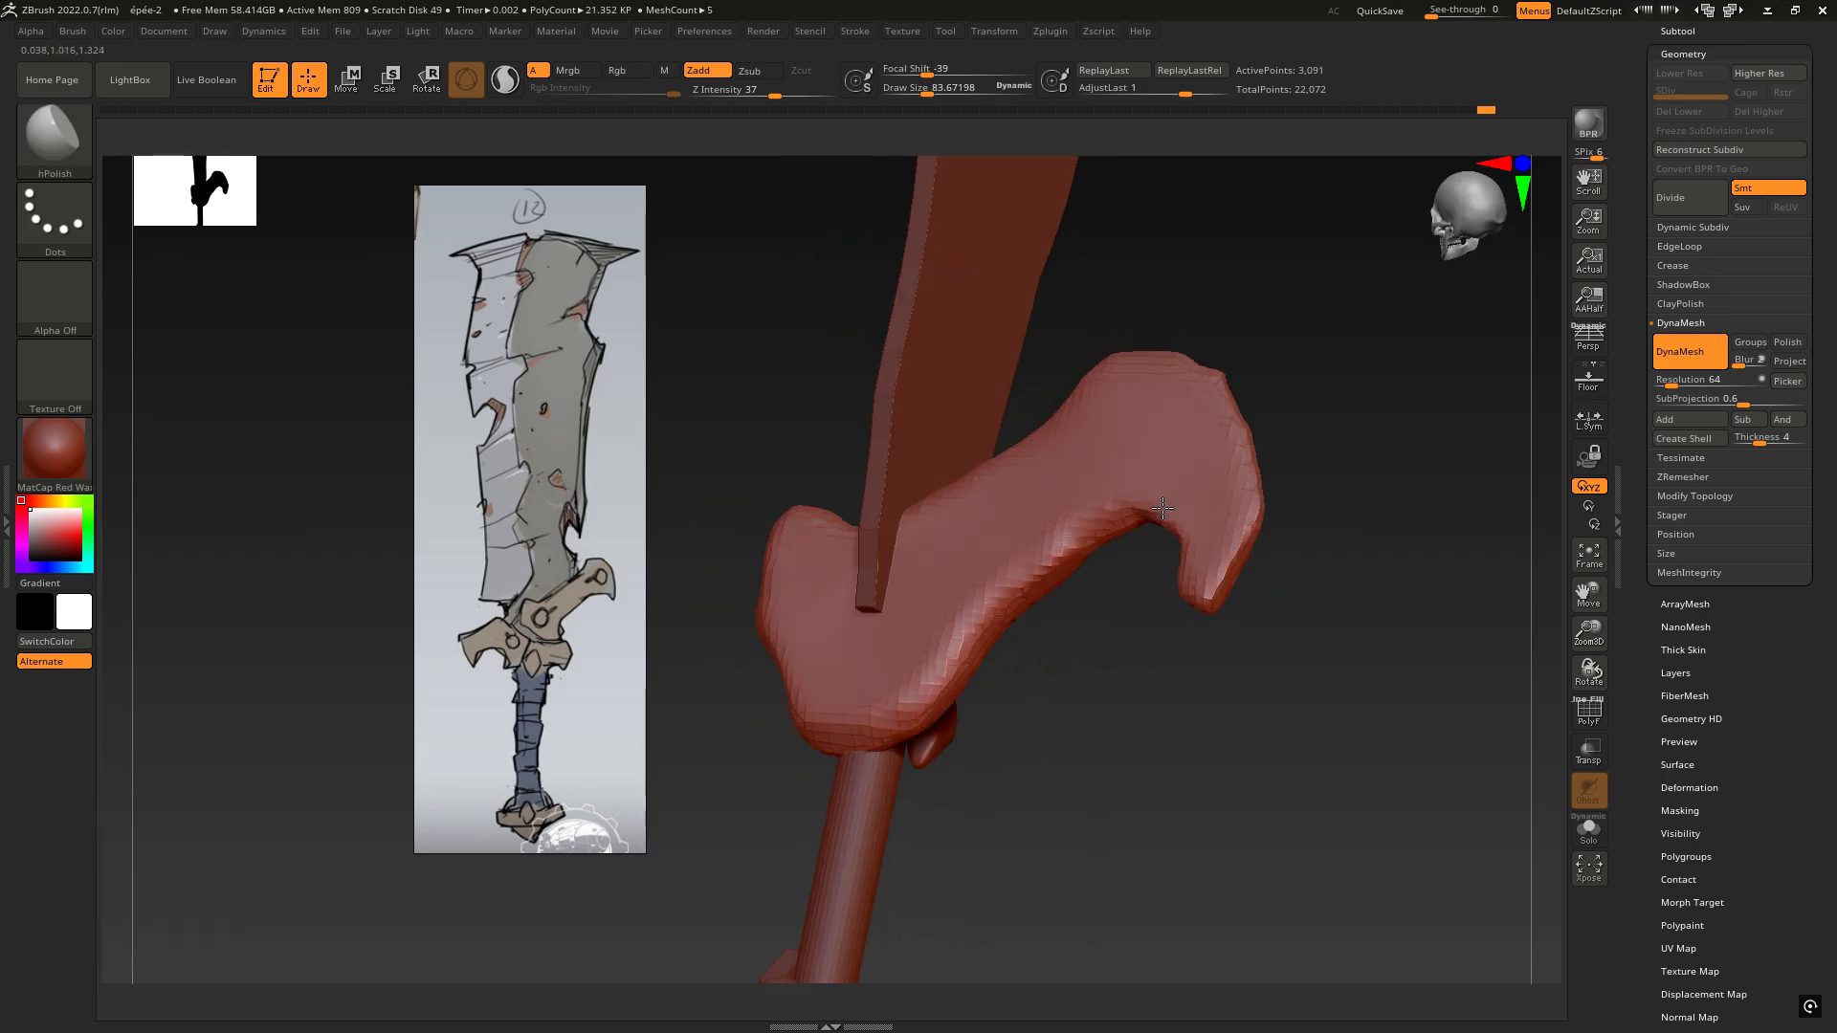
right_drag(1141, 581, 1165, 574)
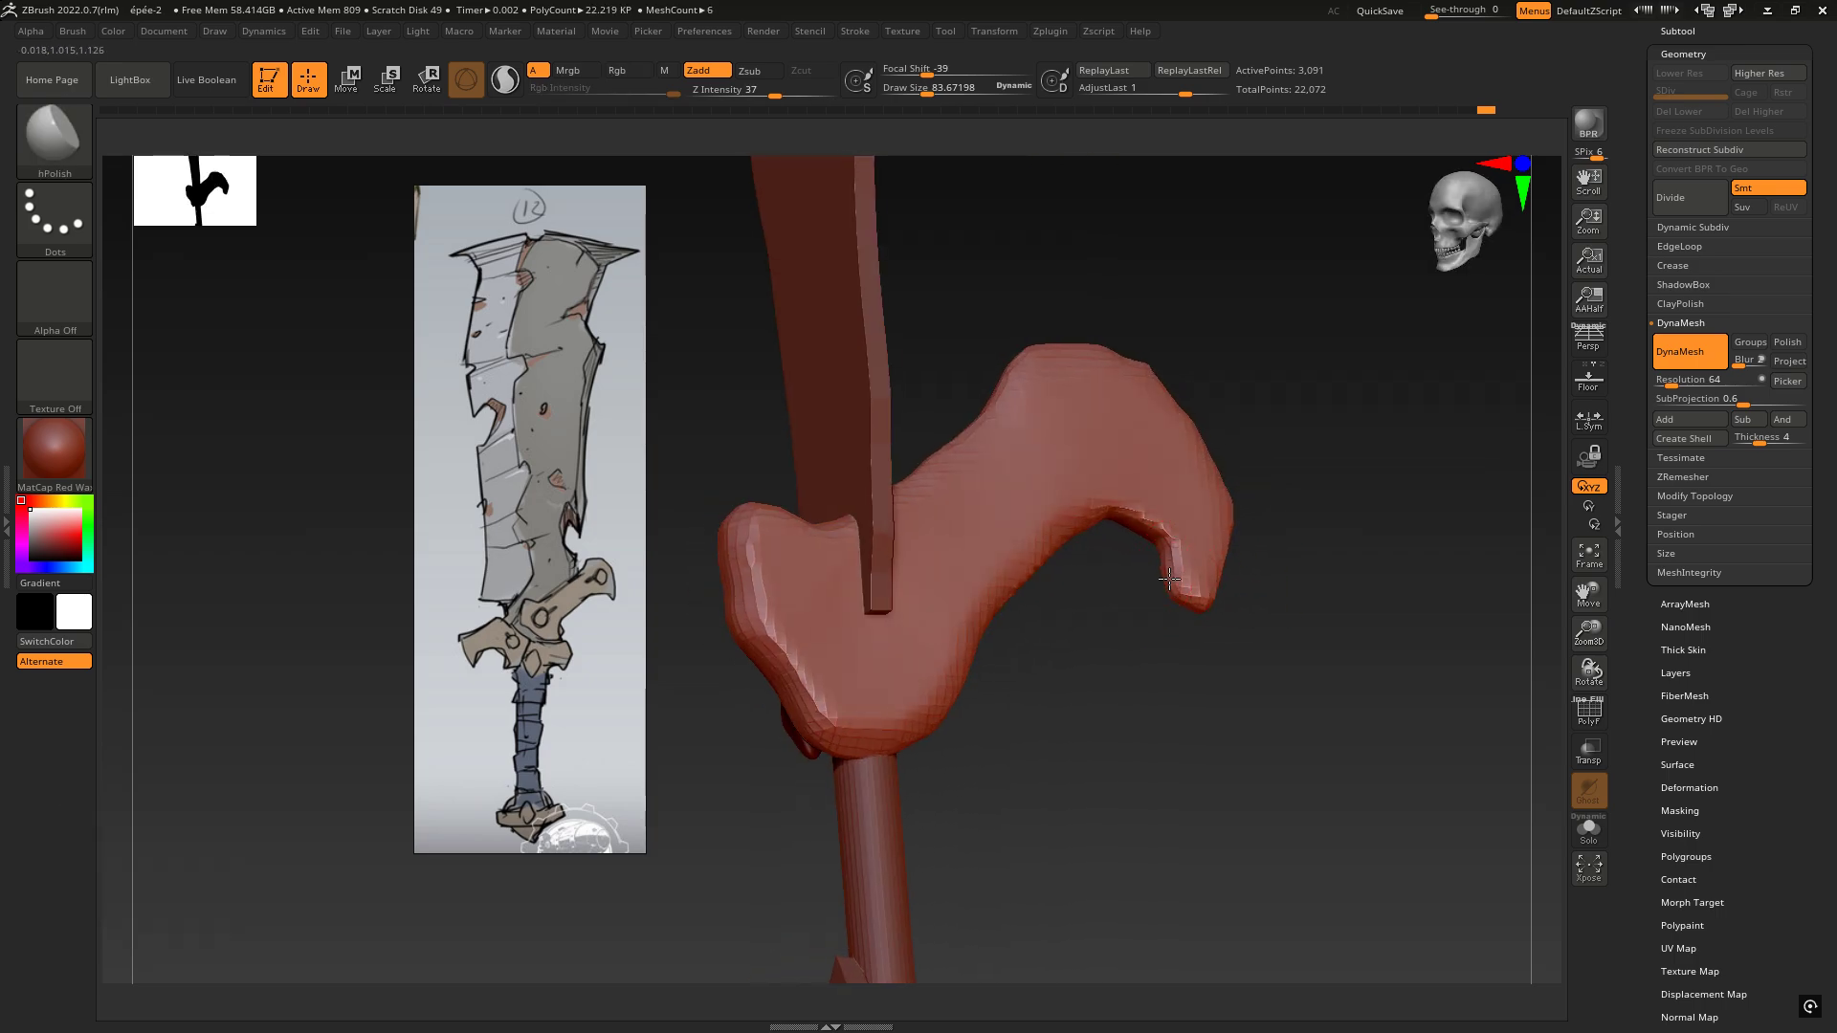
click(1173, 571)
drag(1181, 581, 1177, 566)
shift+right_drag(1159, 599, 1112, 610)
Step: Pull the guard's lower corner beside the handle, on the long arm's side, out into a point with the Move brush
alt+right_drag(972, 543, 1196, 475)
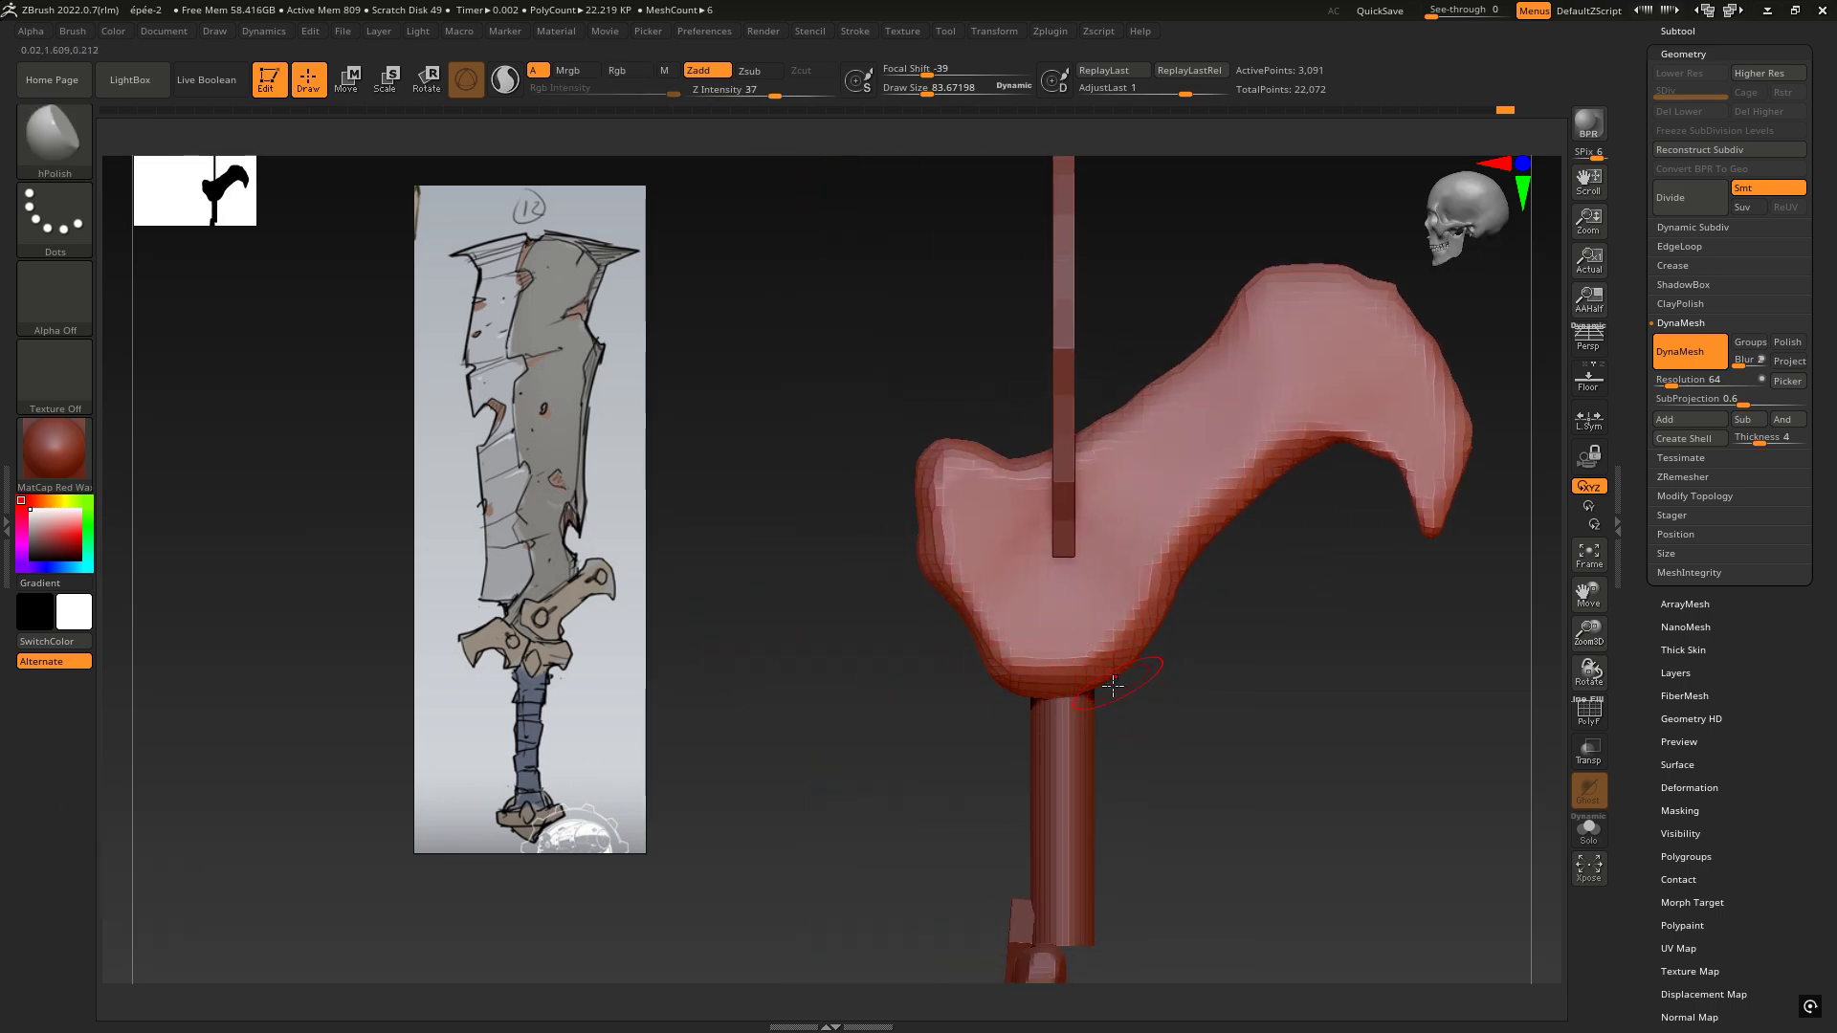
mouse_move(1112, 685)
right_down()
mouse_move(1091, 659)
mouse_move(1117, 685)
right_up()
key(4)
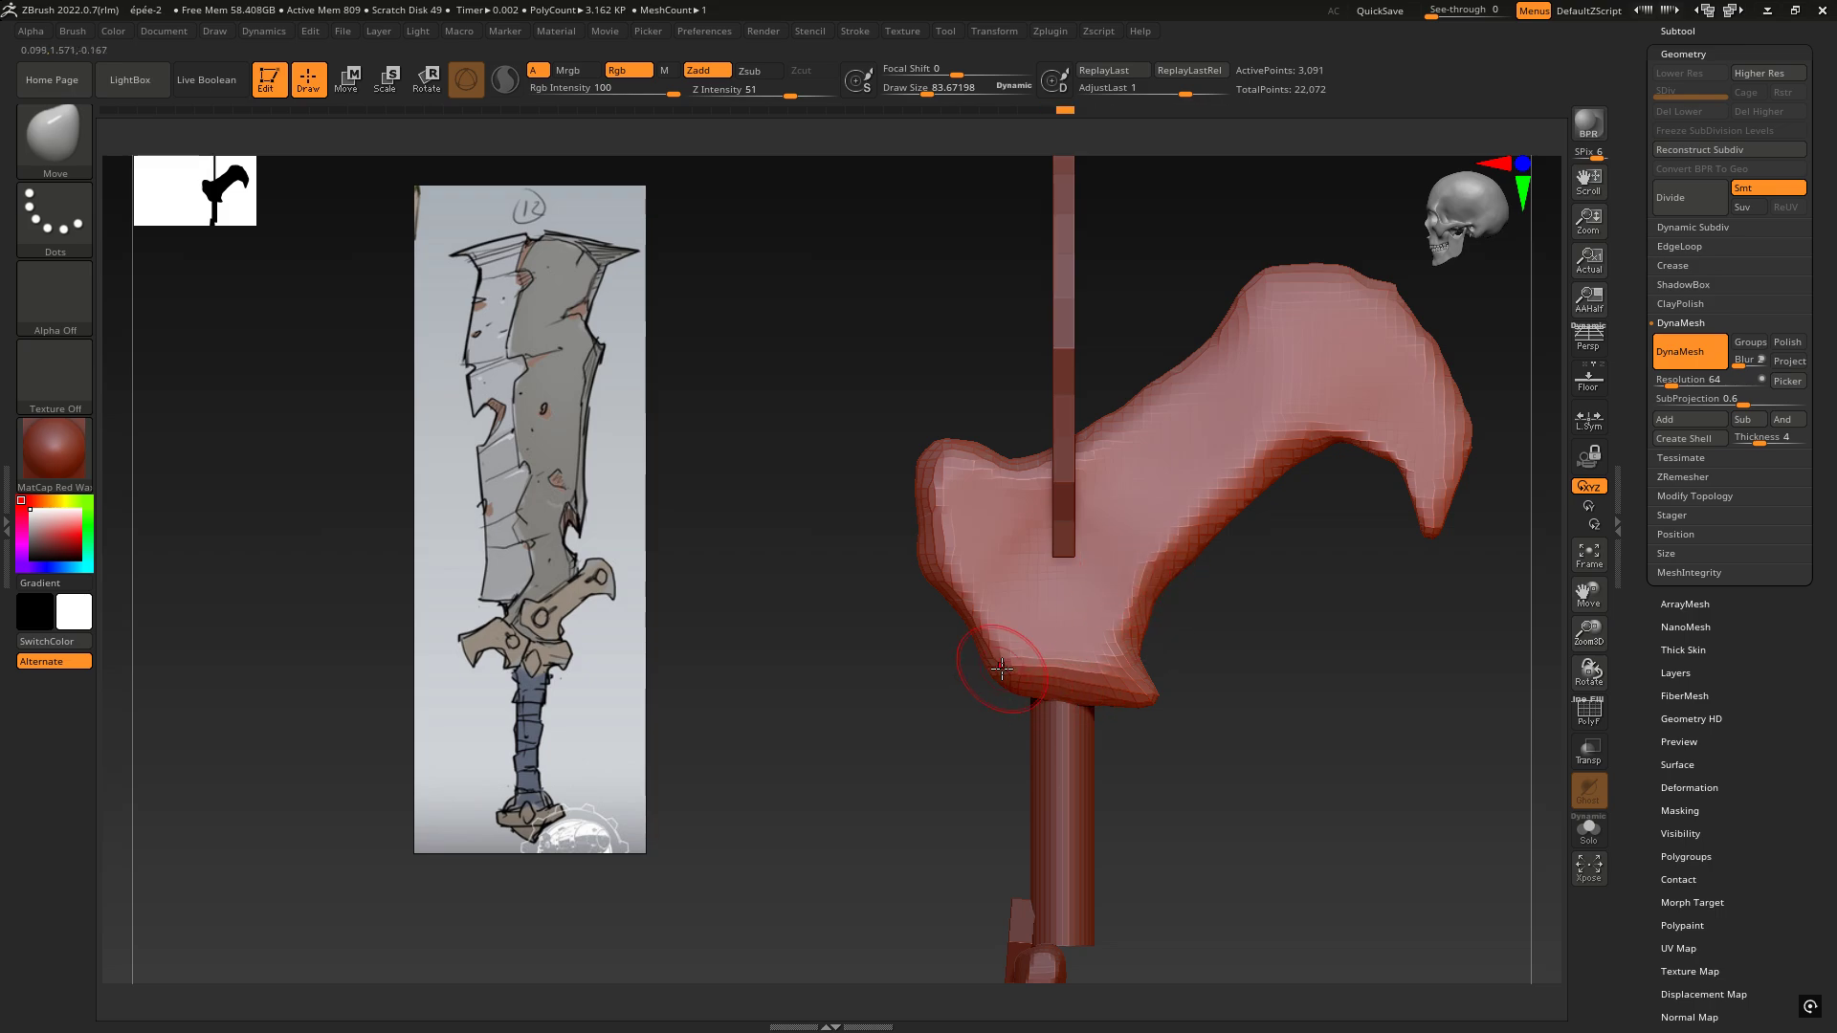
Step: Reshape the guard's lower edge opposite the long arm and the short end's upper side with the Move brush, and refresh the DynaMesh
drag(1002, 668, 994, 658)
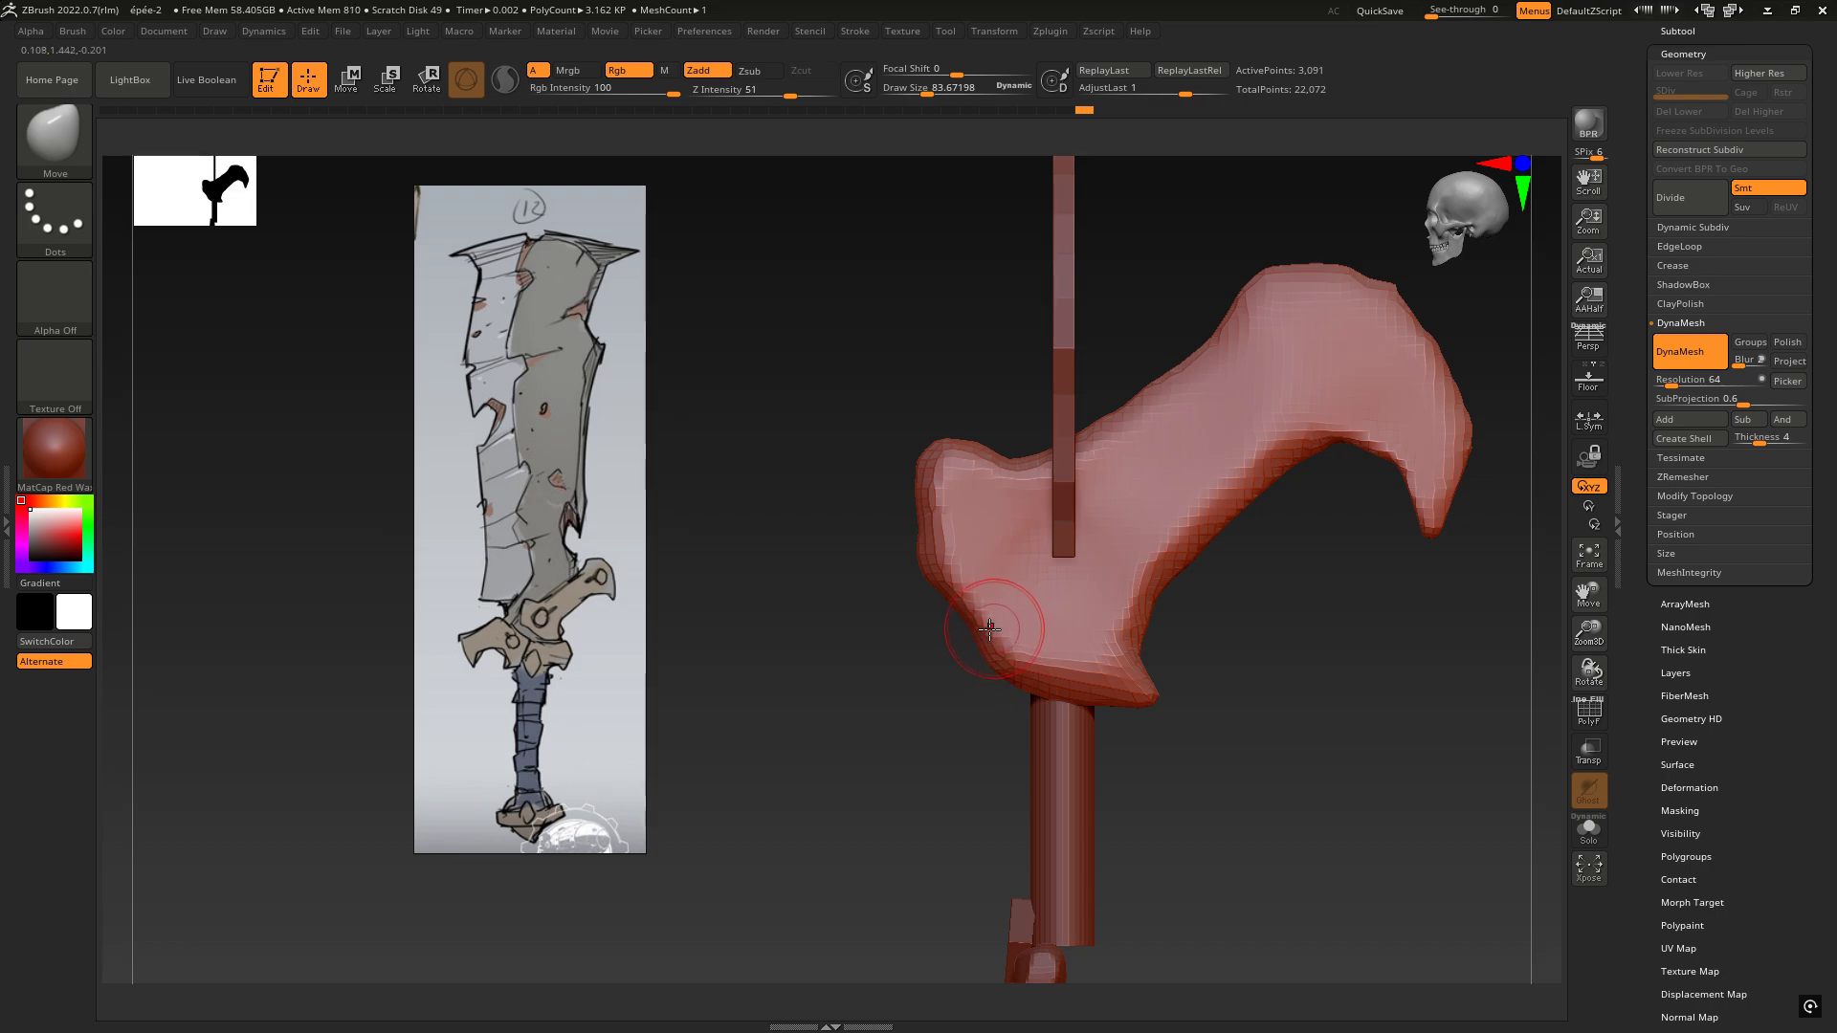
drag(989, 490, 970, 504)
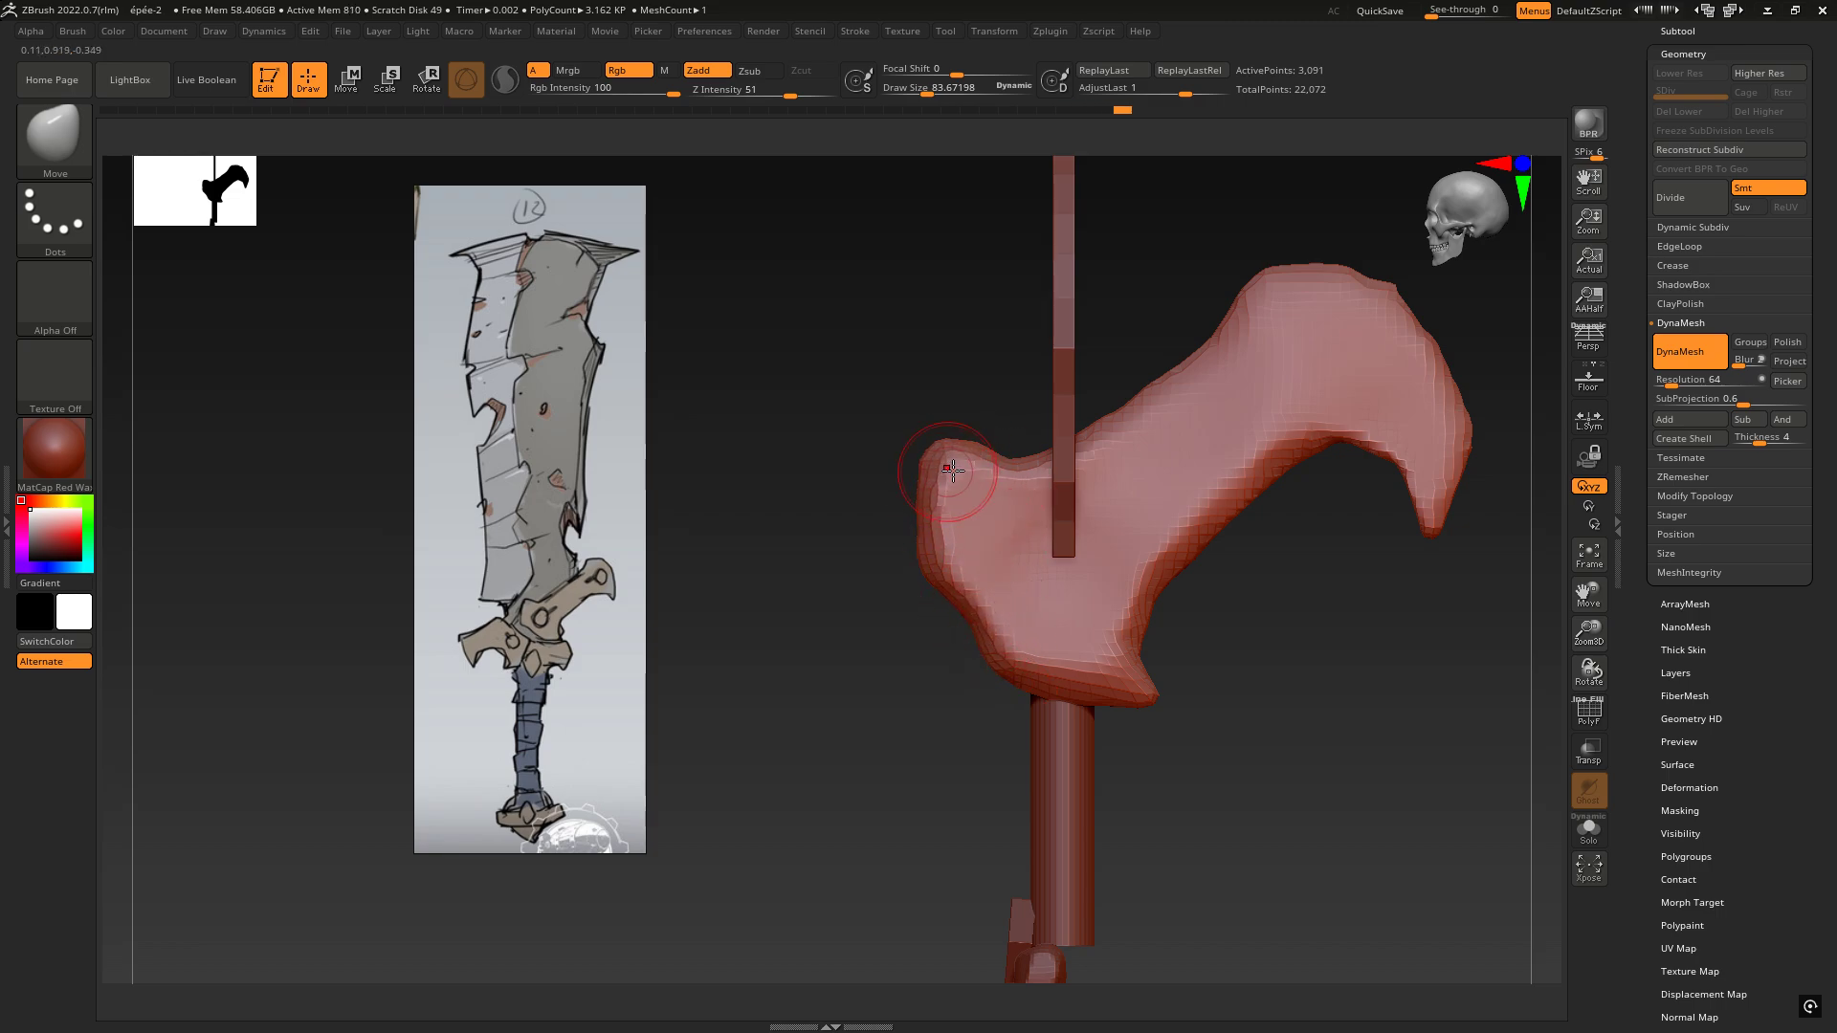
drag(995, 464, 1000, 474)
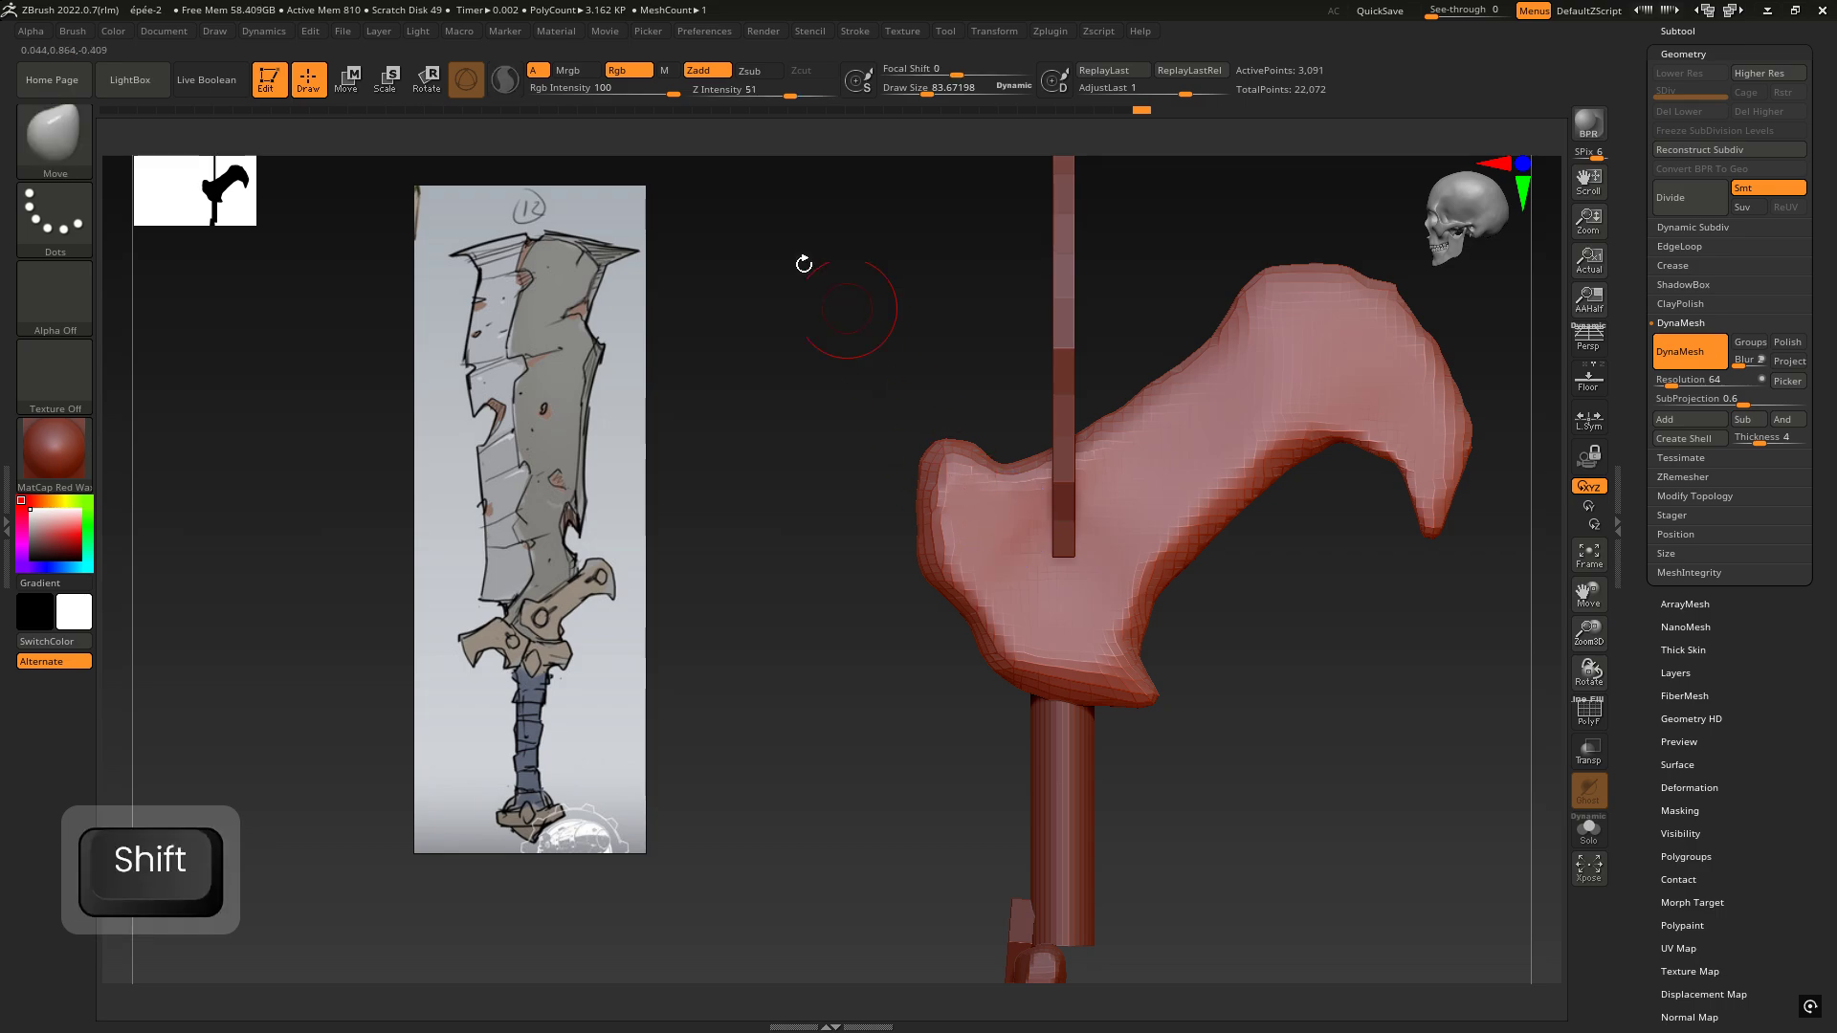
ctrl+drag(773, 239, 821, 323)
Step: Flatten the top and outer edge of the guard's hooked arm with the hPolish brush
ctrl+right_drag(1065, 451, 972, 461)
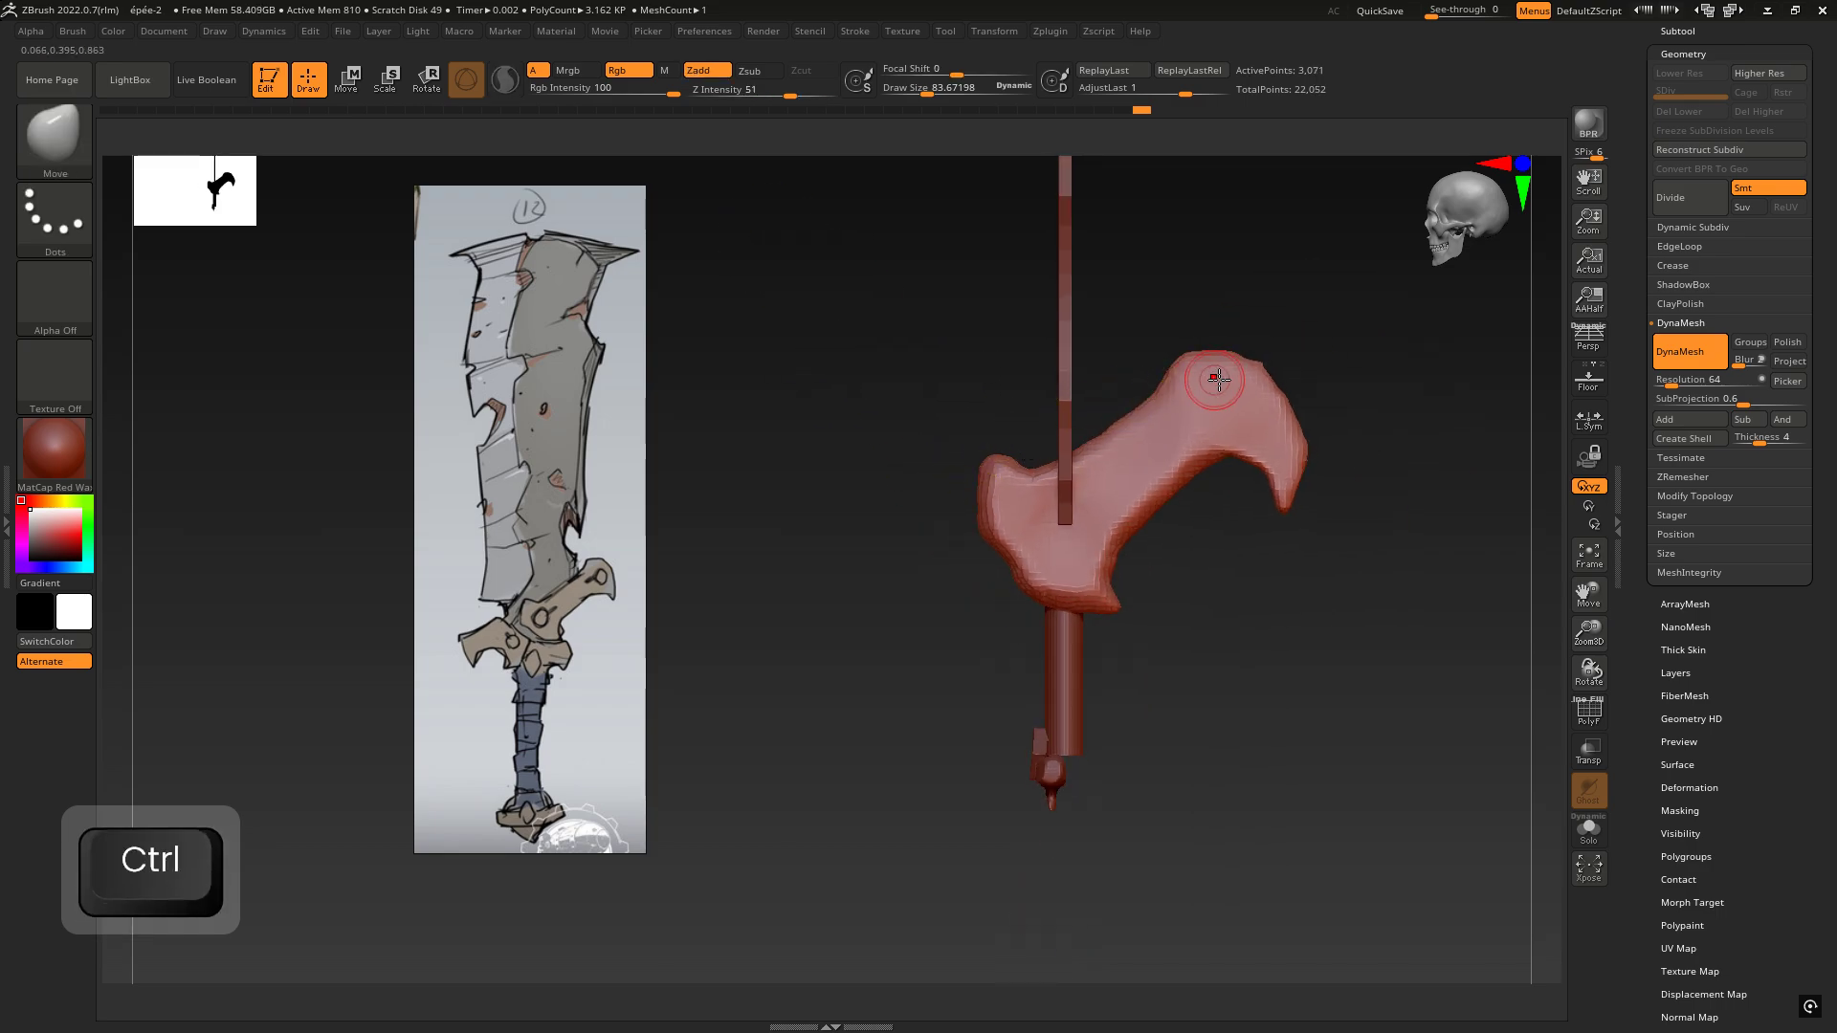
mouse_move(1217, 381)
right_down()
mouse_move(1242, 467)
mouse_move(1225, 459)
right_up()
key(6)
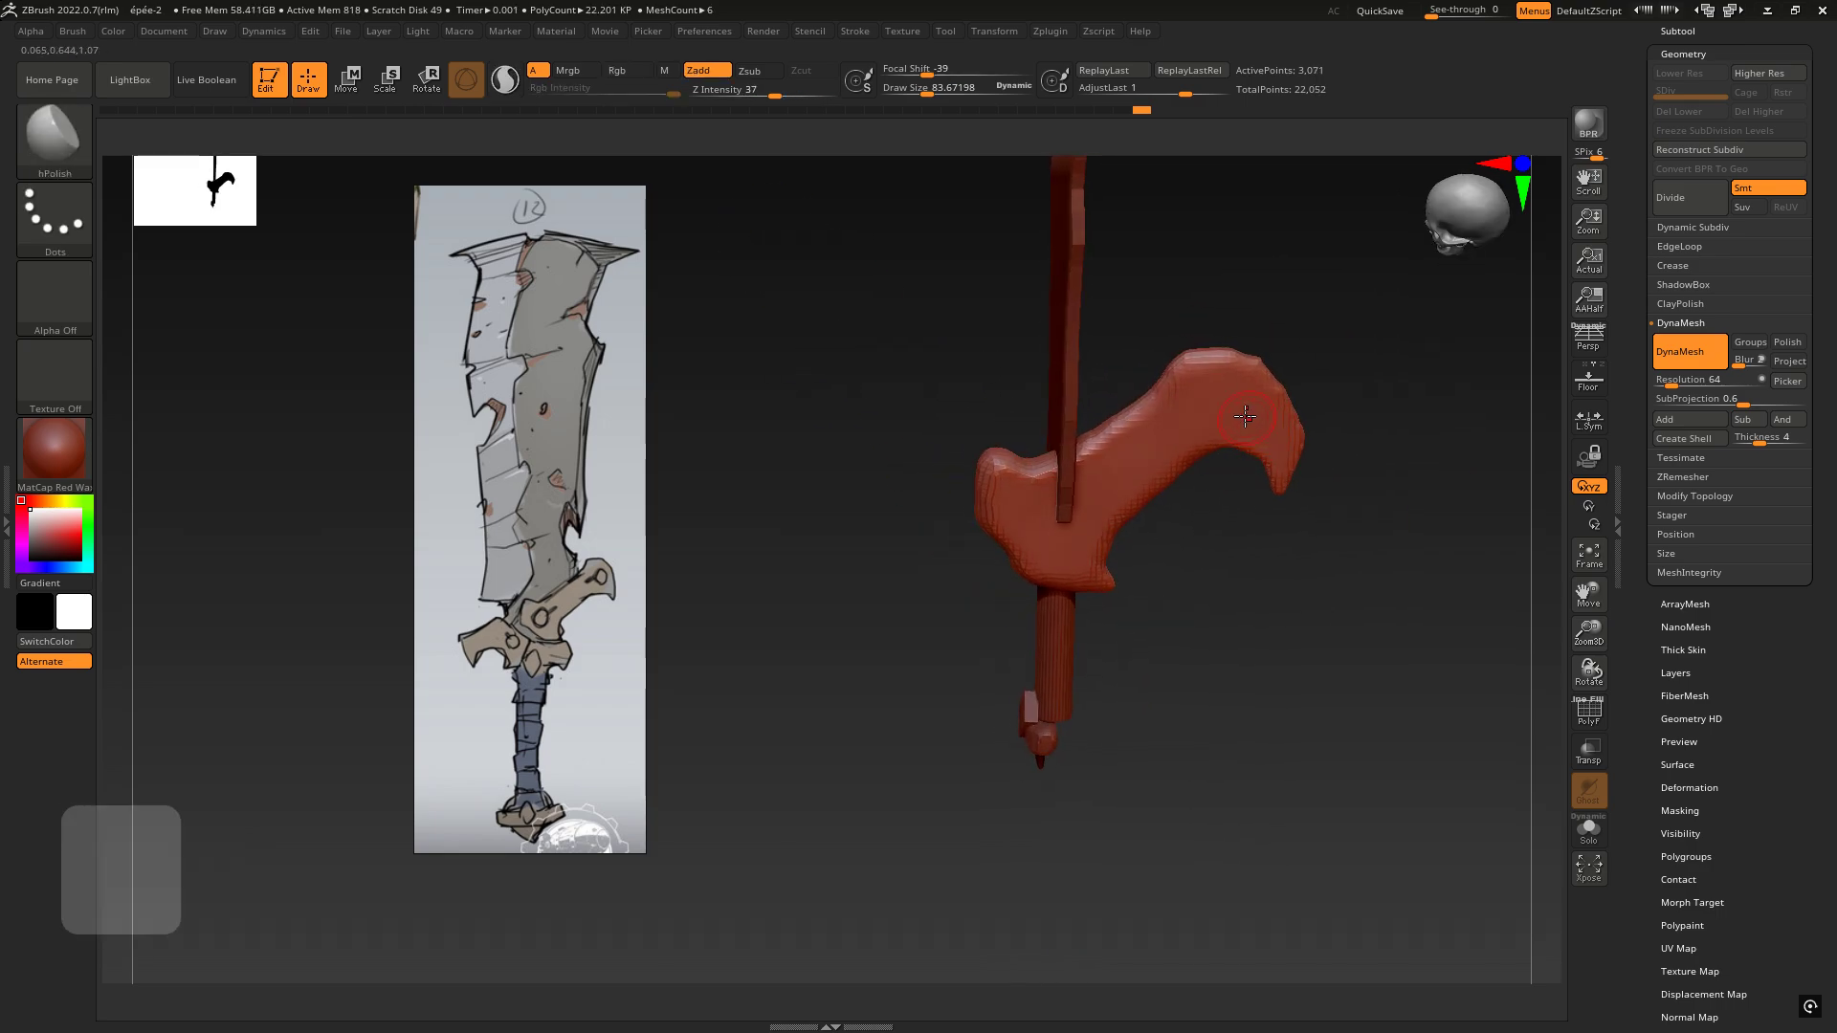
right_drag(1221, 386, 1234, 430)
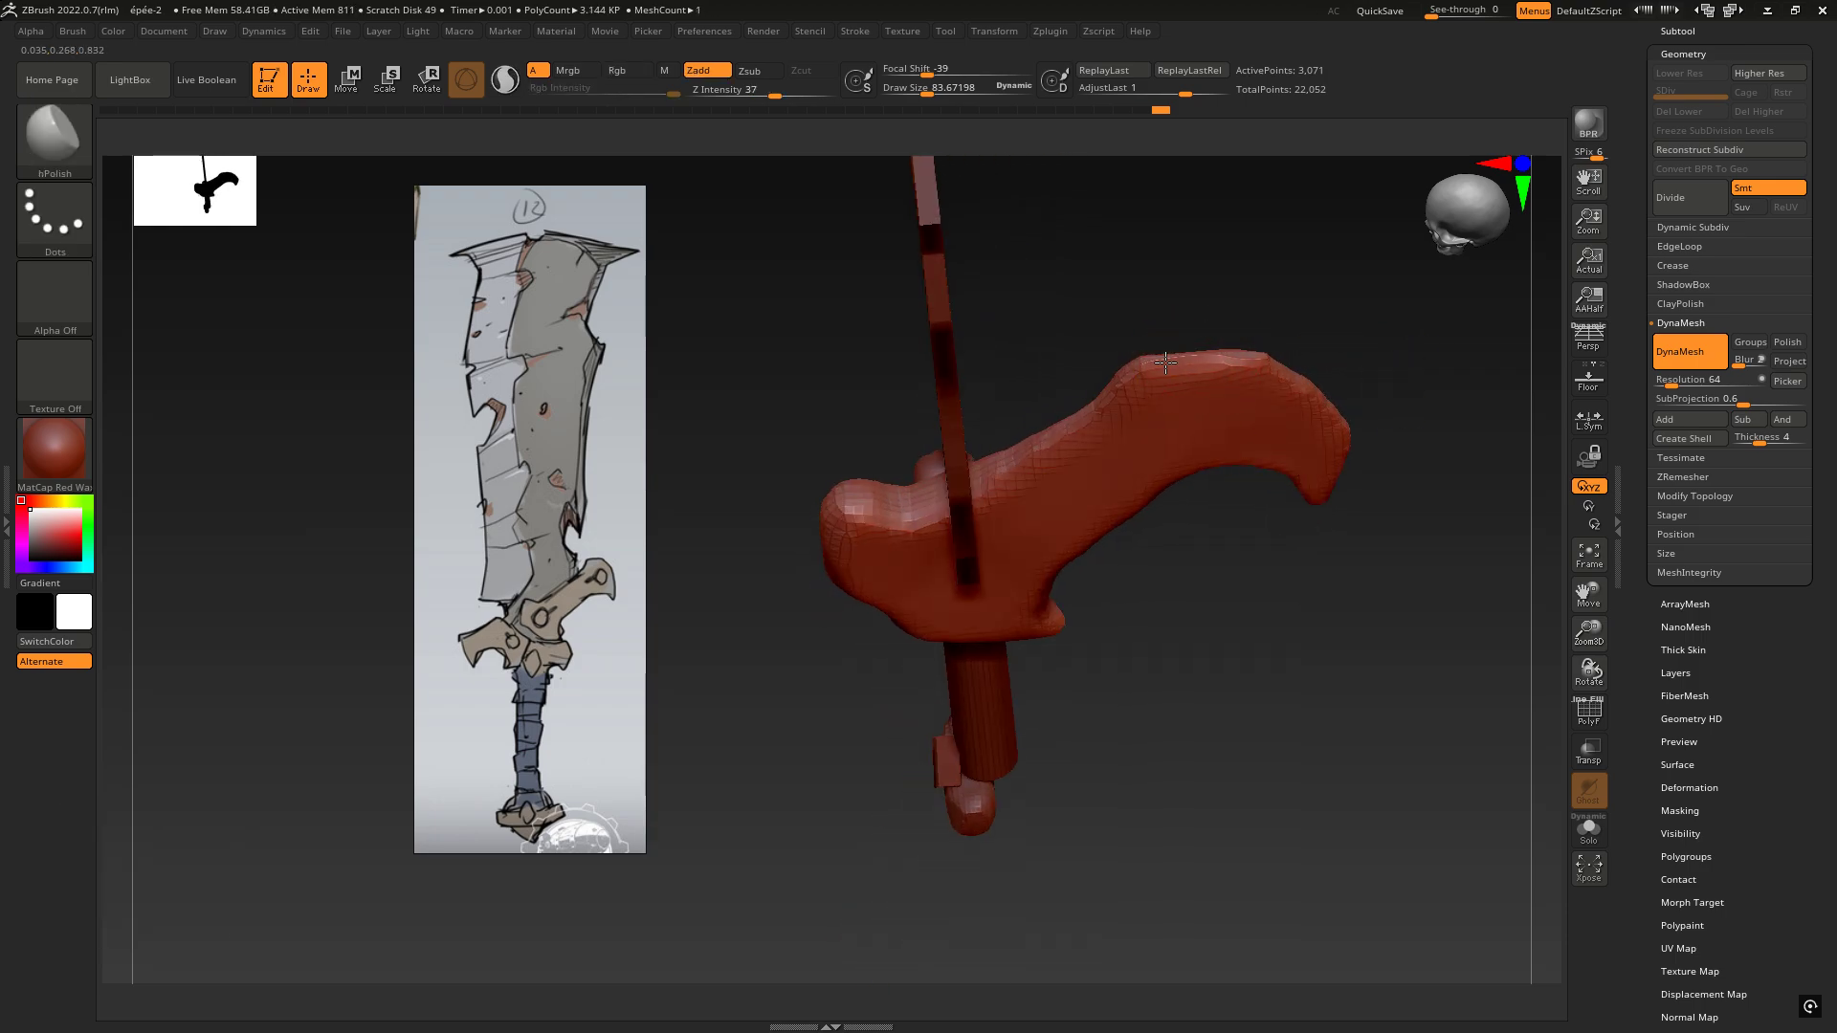
right_drag(1243, 364, 1397, 320)
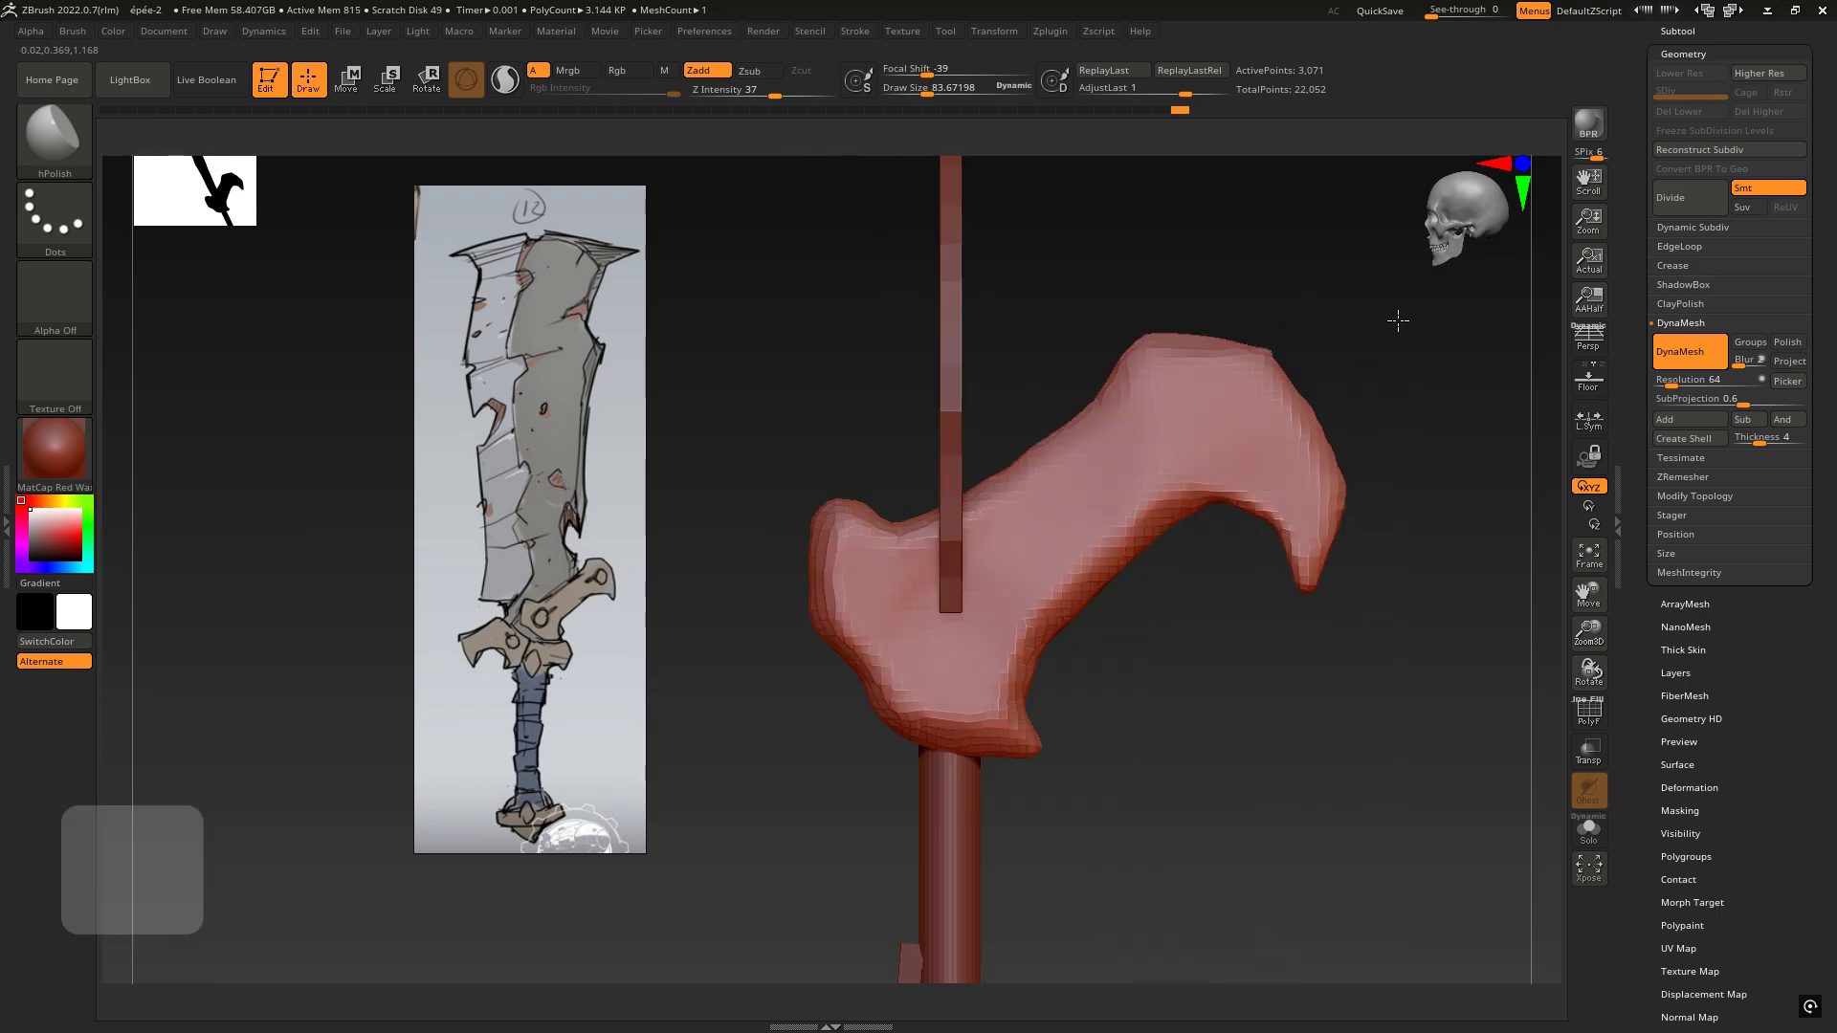
right_drag(1353, 484, 1341, 545)
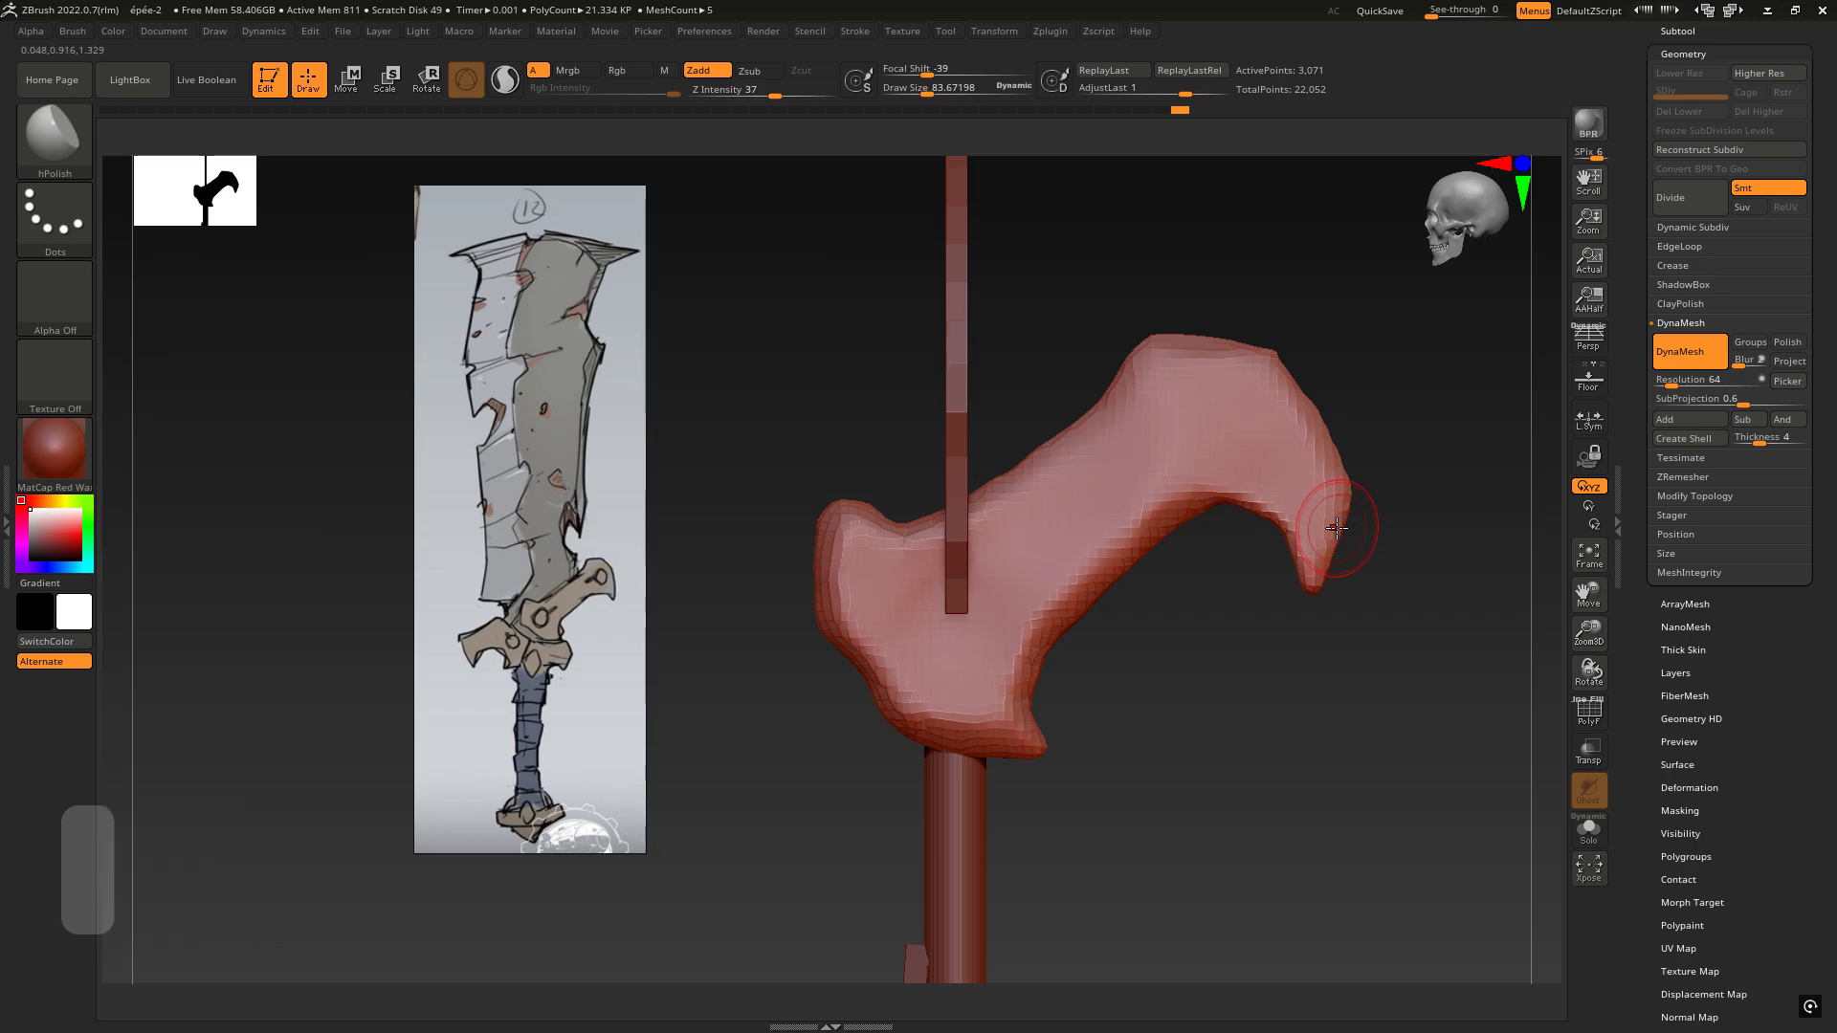
Step: Flatten the guard's short end along its upper and outer edges with the hPolish brush
right_drag(1101, 587, 877, 428)
mouse_move(828, 444)
mouse_down()
mouse_move(831, 404)
mouse_move(822, 447)
mouse_up()
mouse_move(806, 440)
right_down()
mouse_move(783, 408)
mouse_move(889, 416)
right_up()
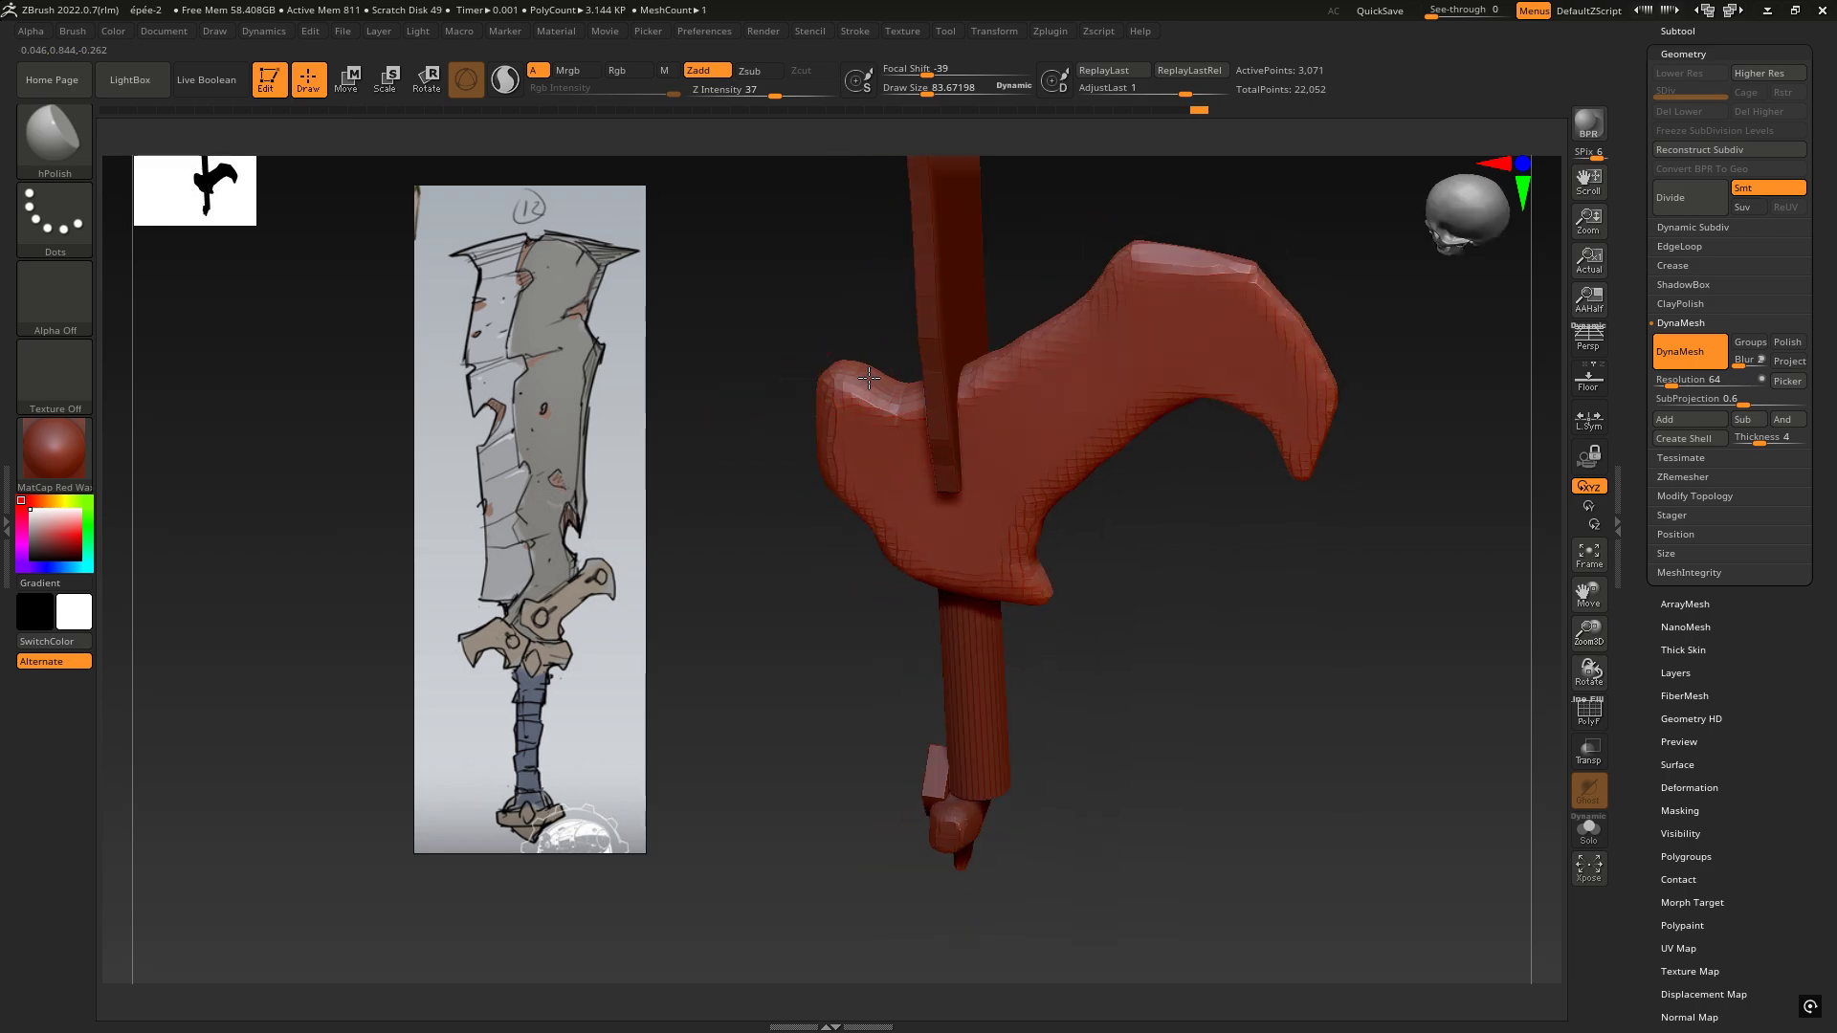
right_drag(872, 381, 995, 421)
ctrl+right_drag(1159, 609, 1196, 575)
right_drag(1196, 576, 1106, 582)
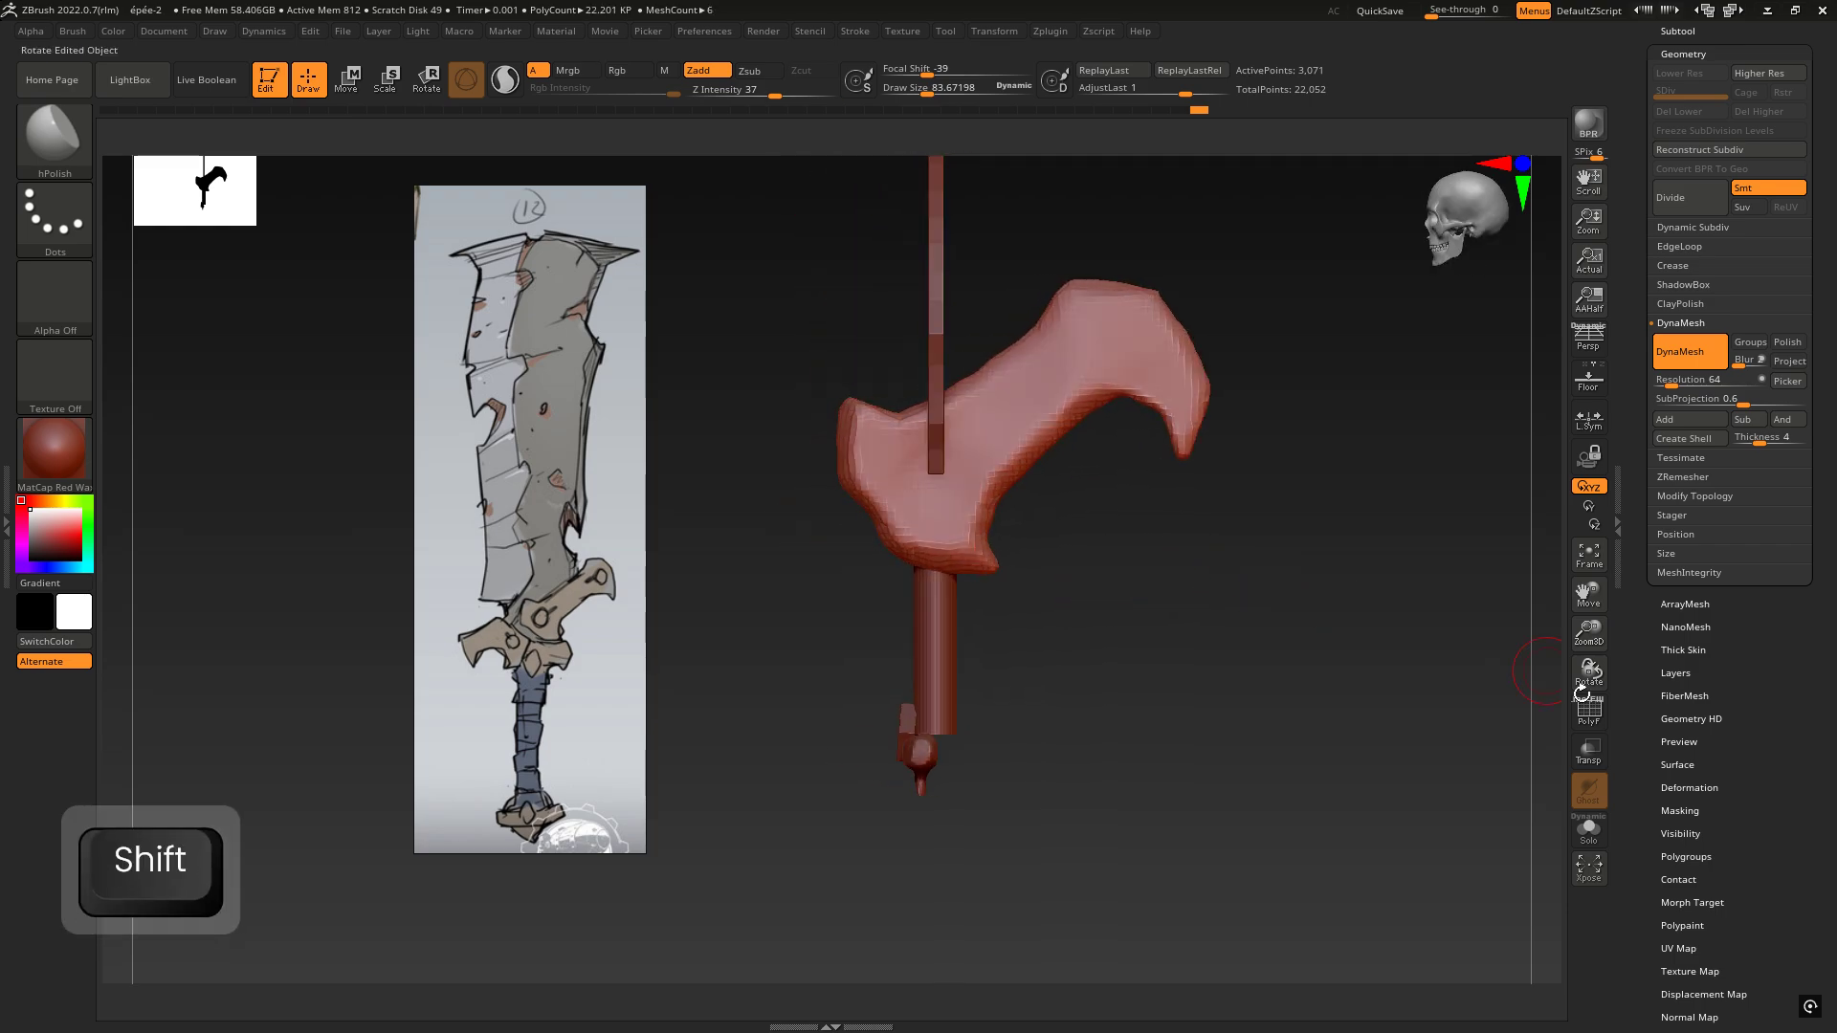
Step: Show the guard's polygon wireframe and ZRemesh it with a Target Polygons Count of about 1.3
click(1594, 720)
click(1595, 722)
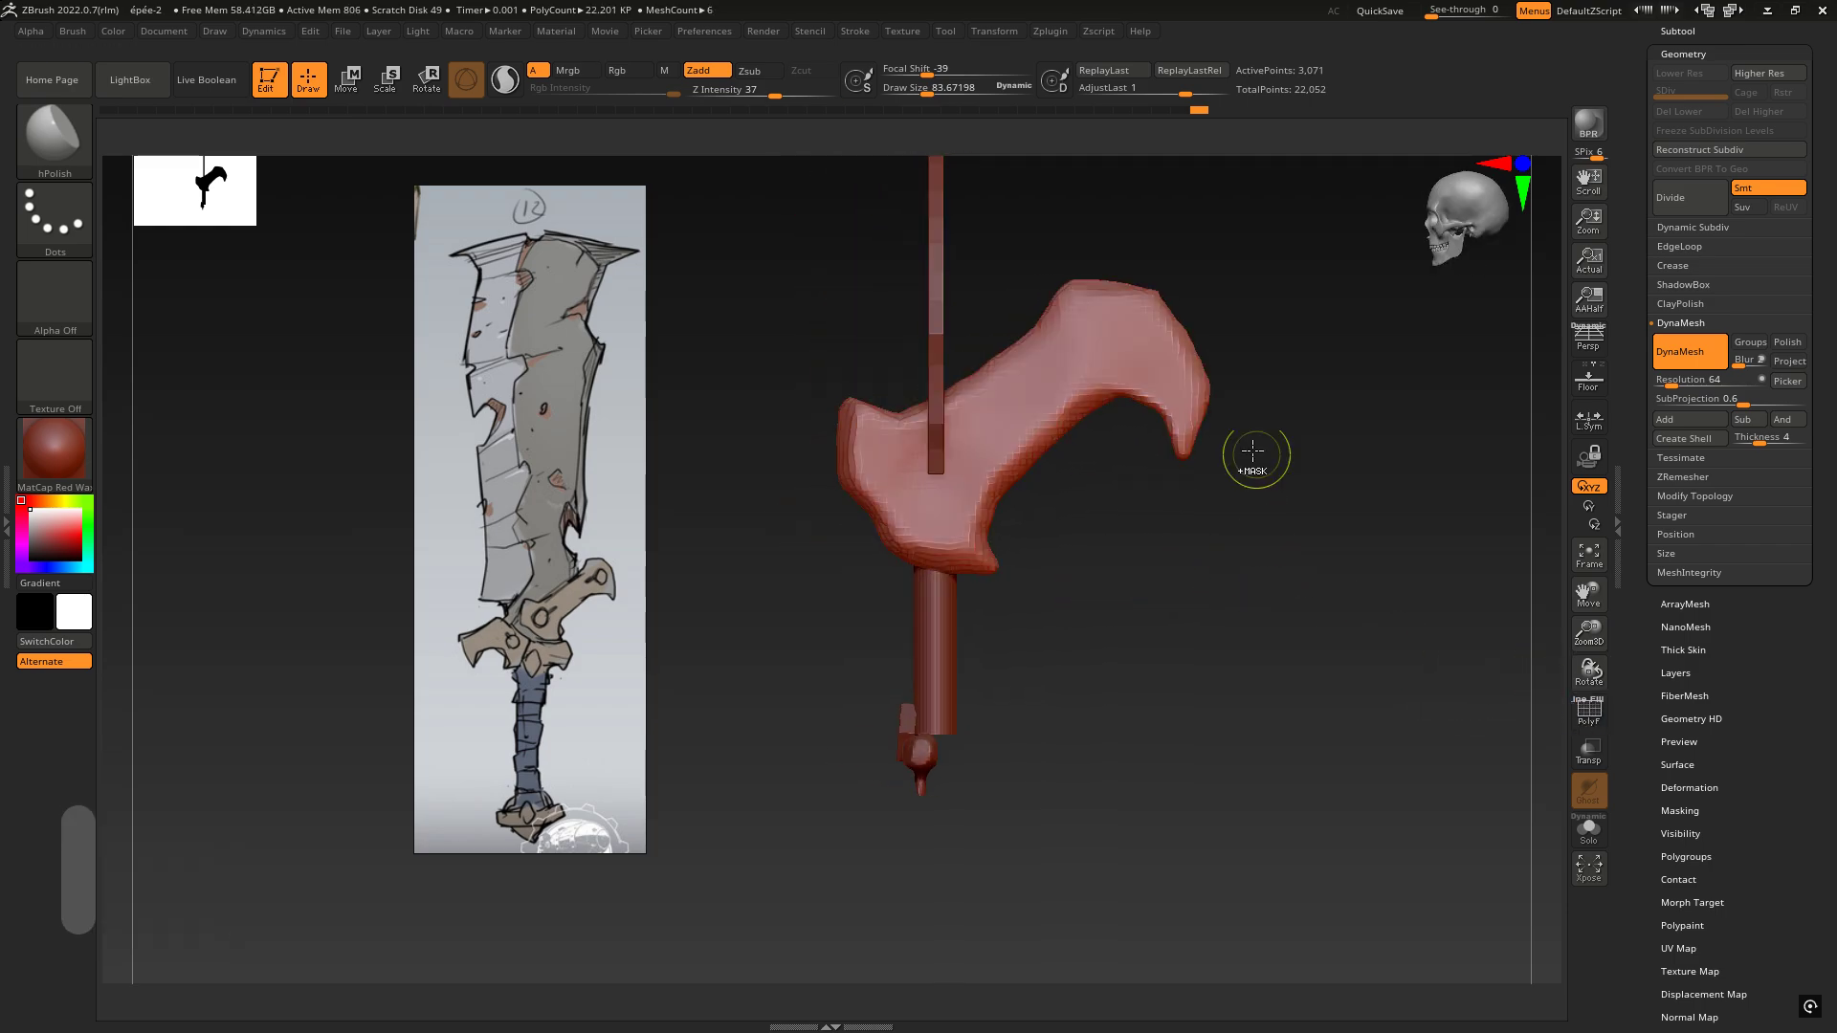
ctrl+right_drag(1259, 459, 1258, 545)
click(1587, 716)
ctrl+right_drag(1246, 662, 1209, 585)
click(1680, 325)
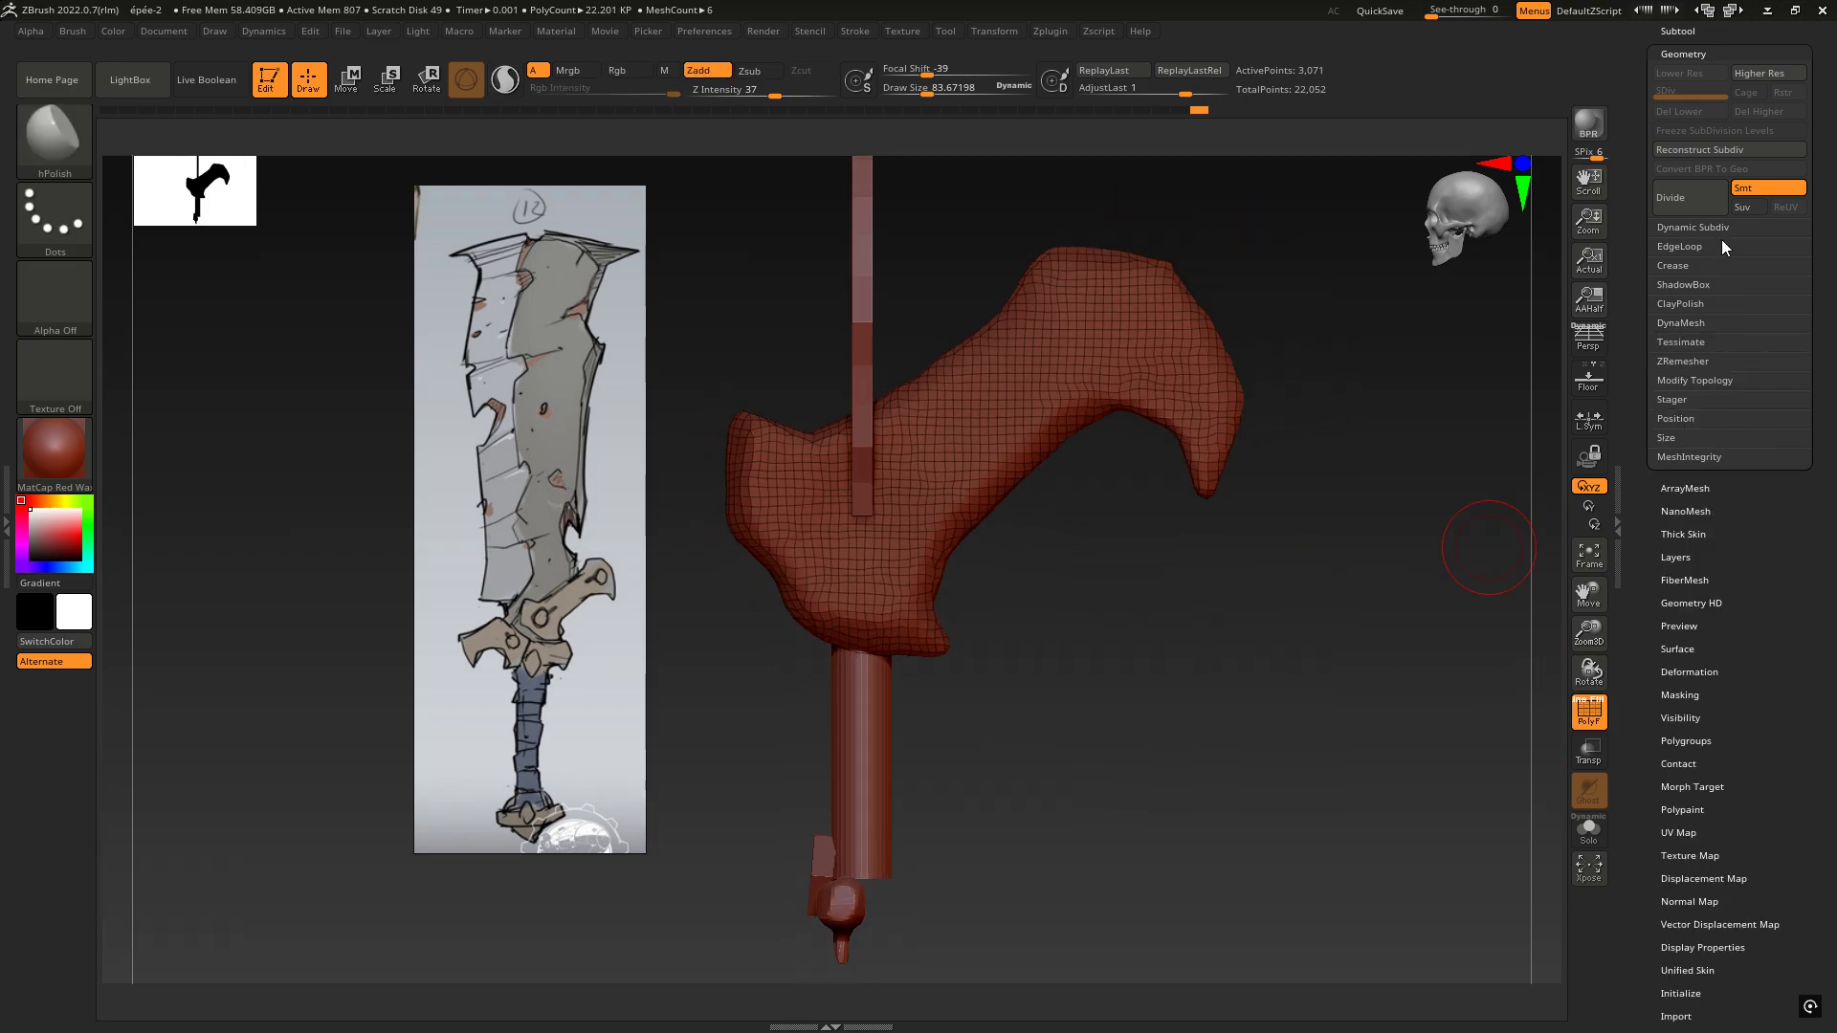
click(1685, 361)
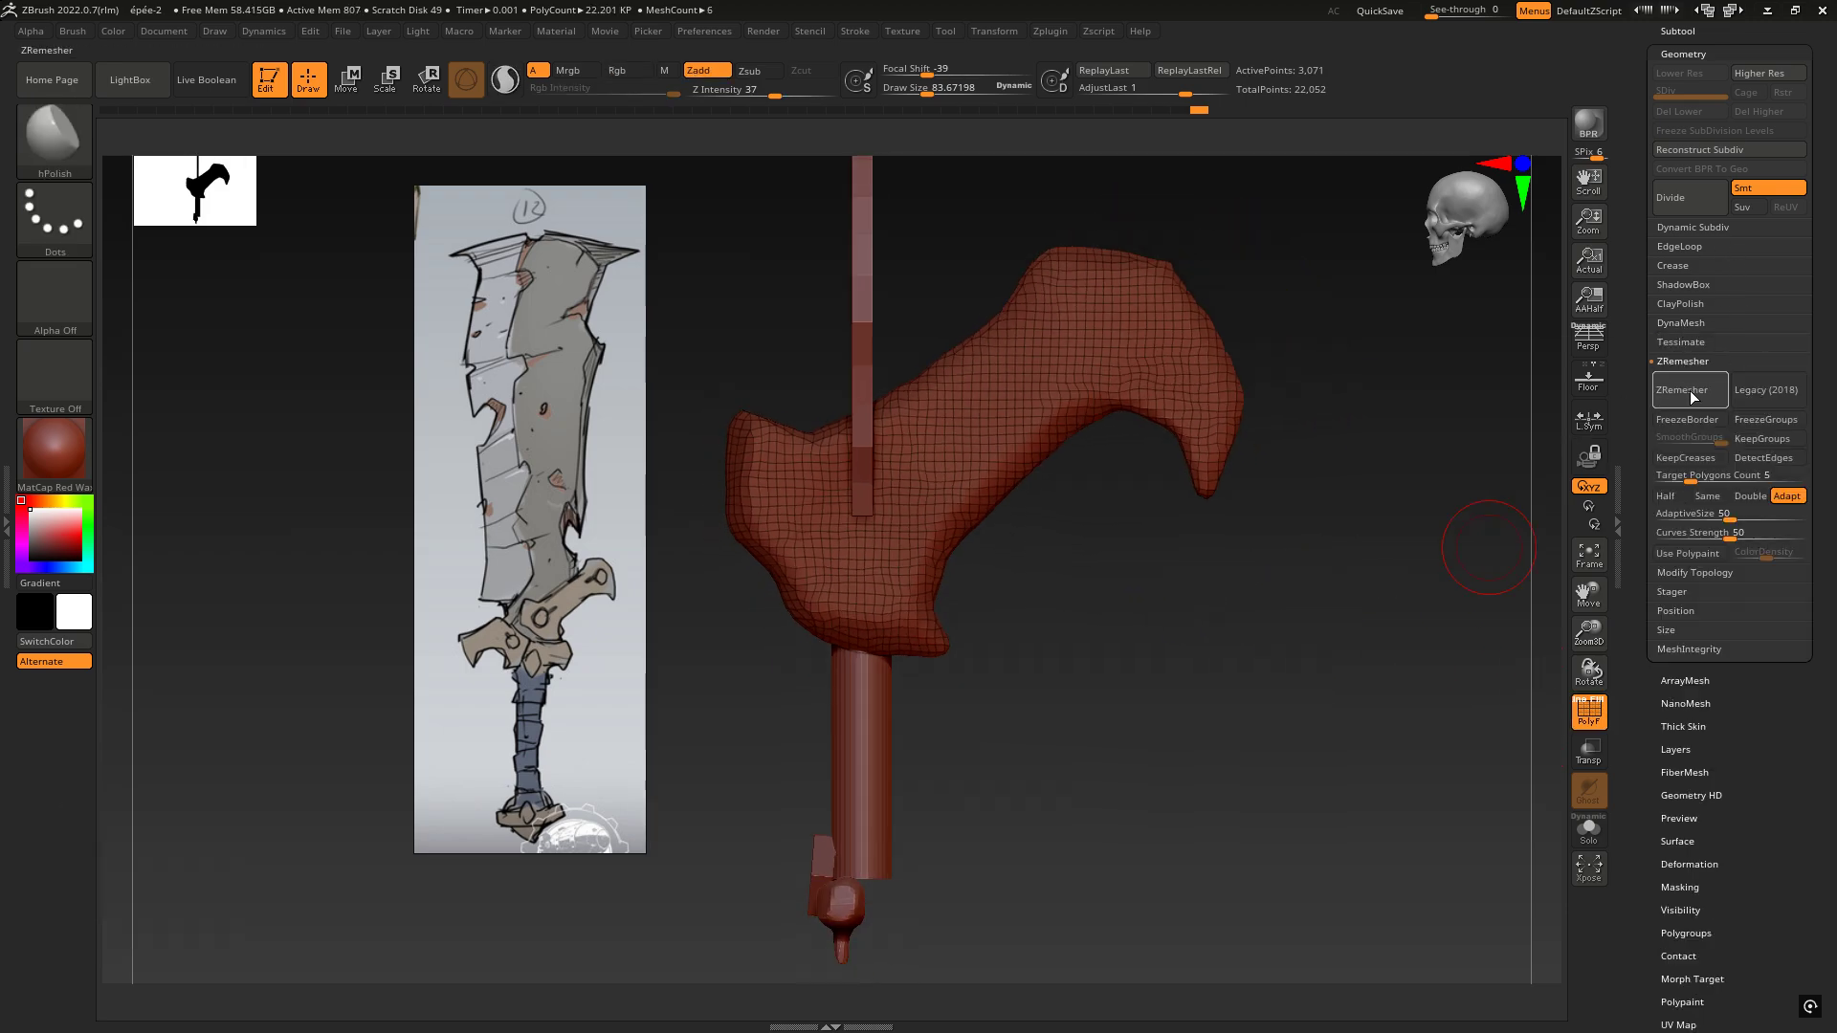
drag(1312, 446, 1367, 439)
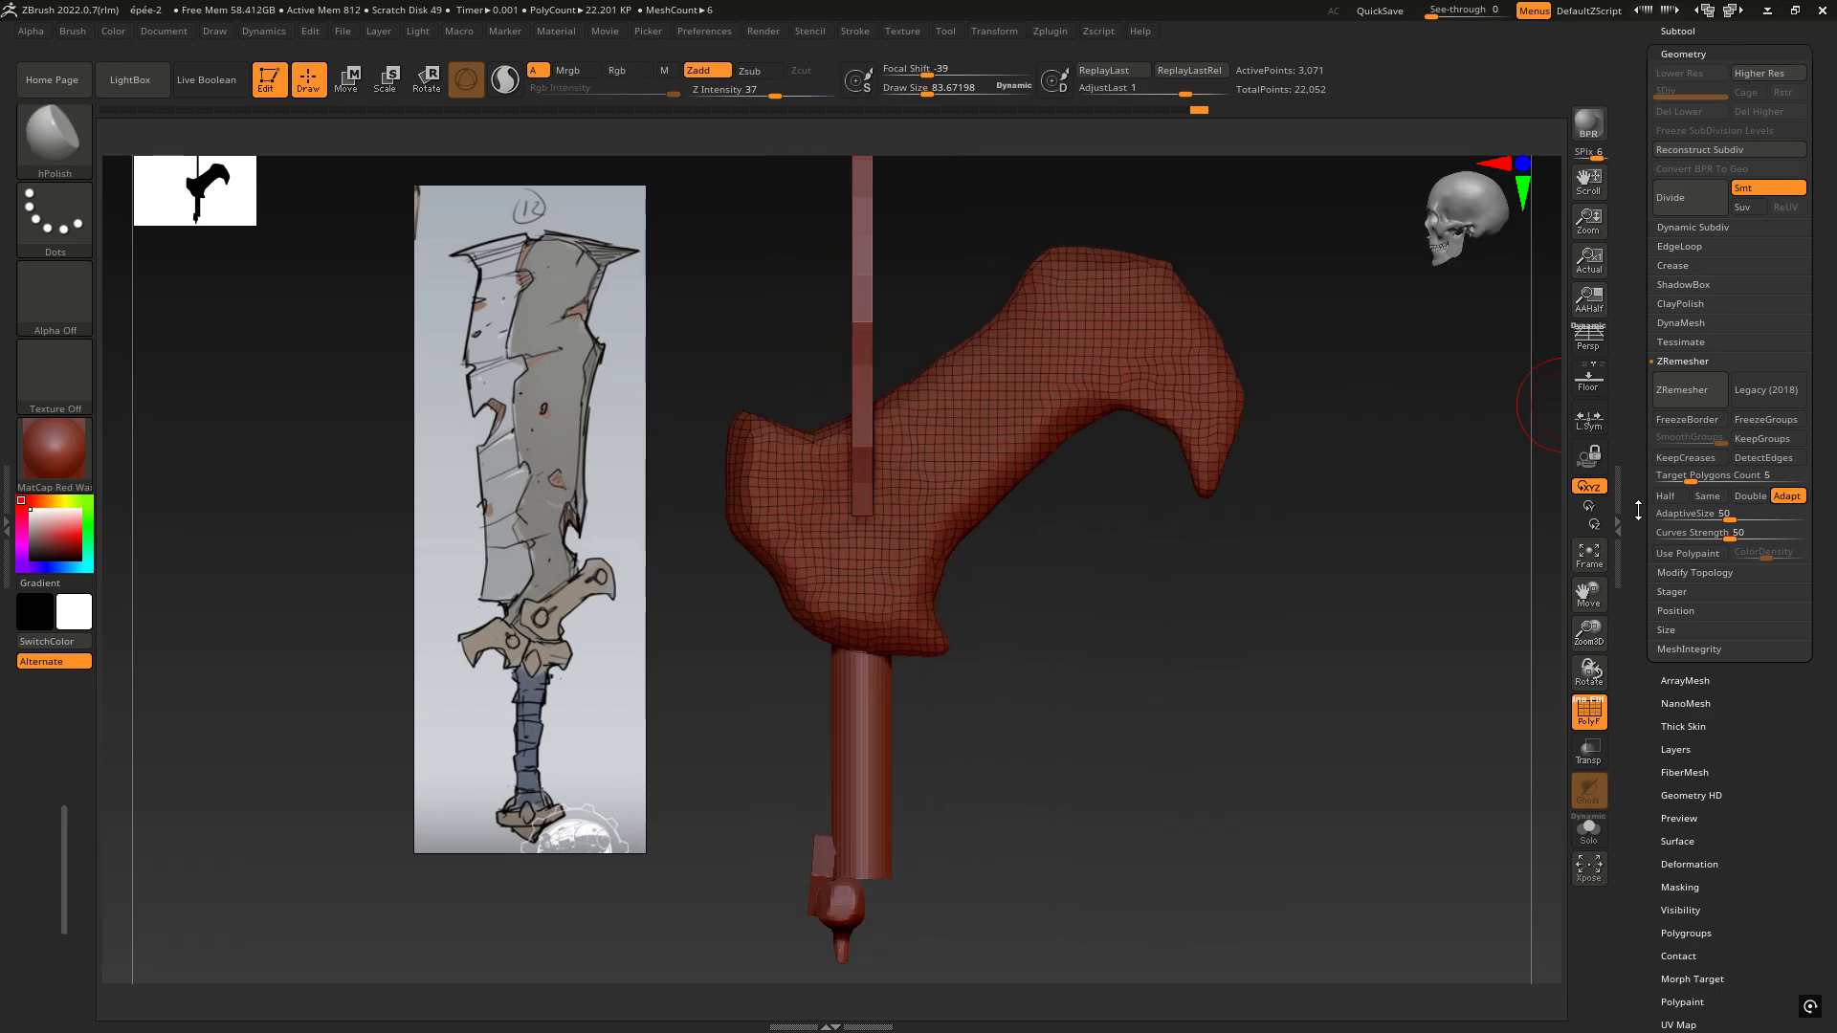
drag(1691, 476, 1675, 480)
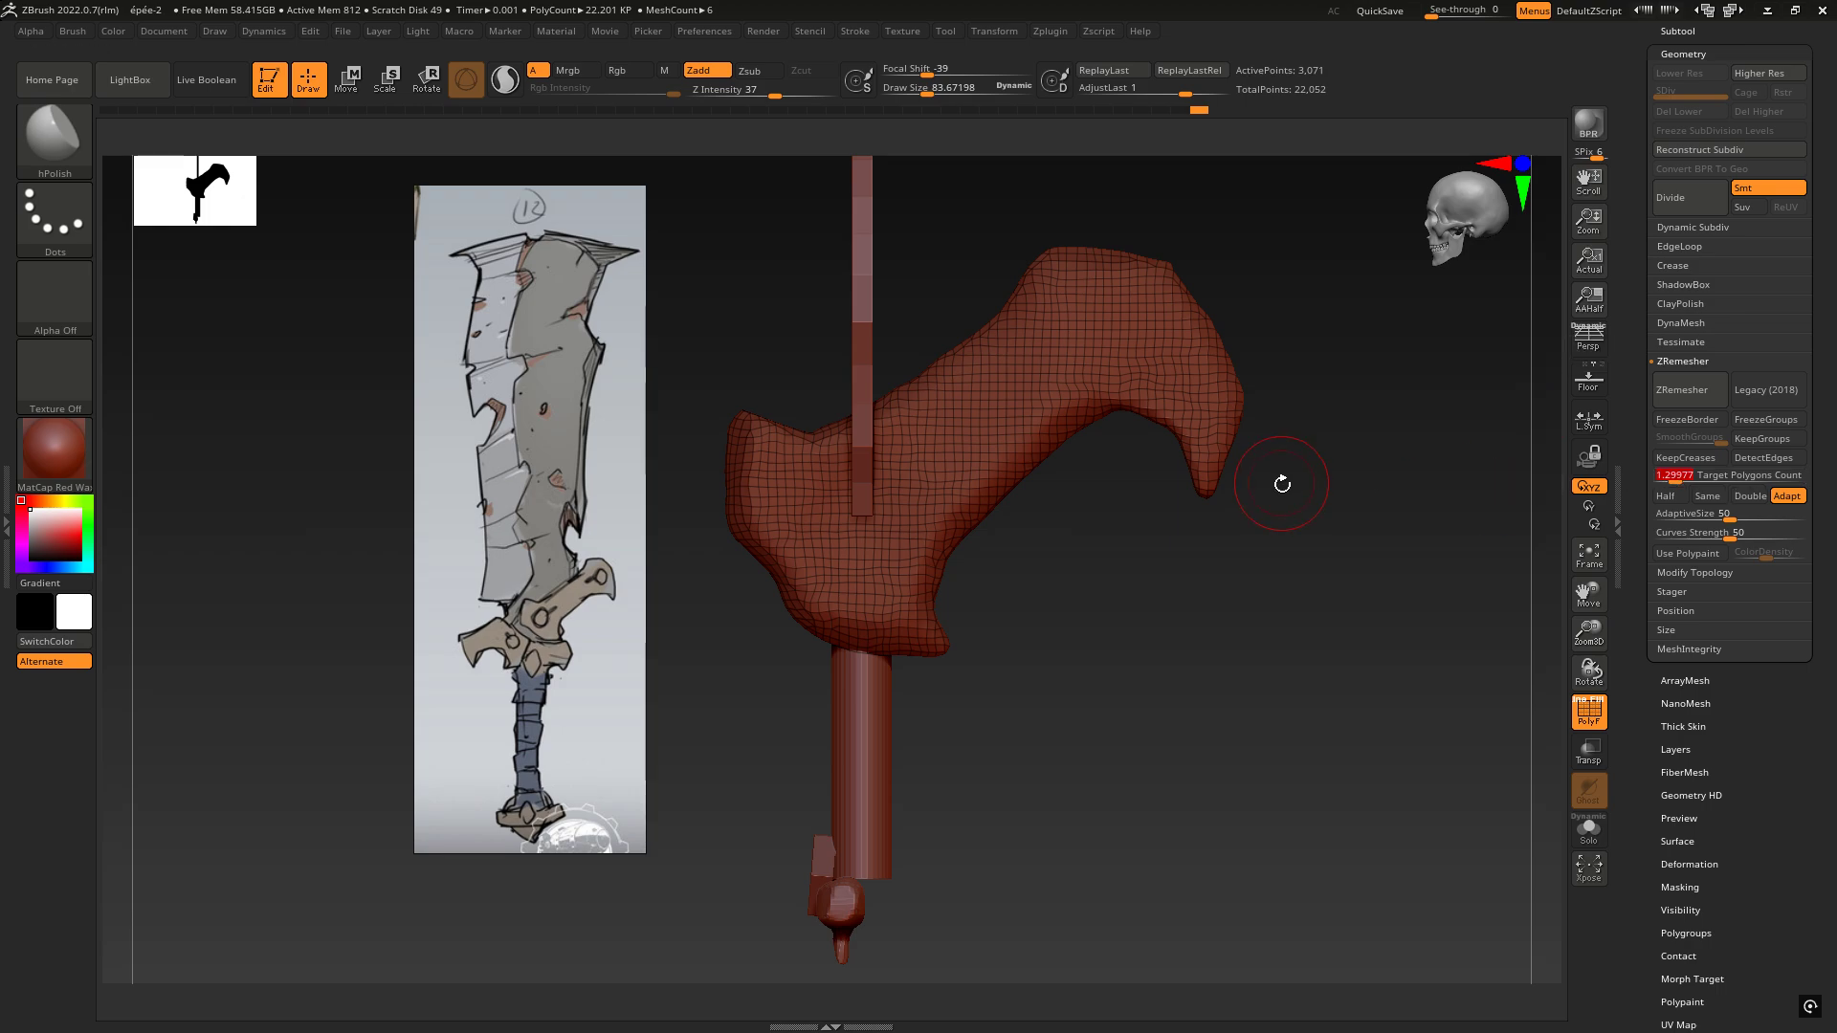
click(1686, 388)
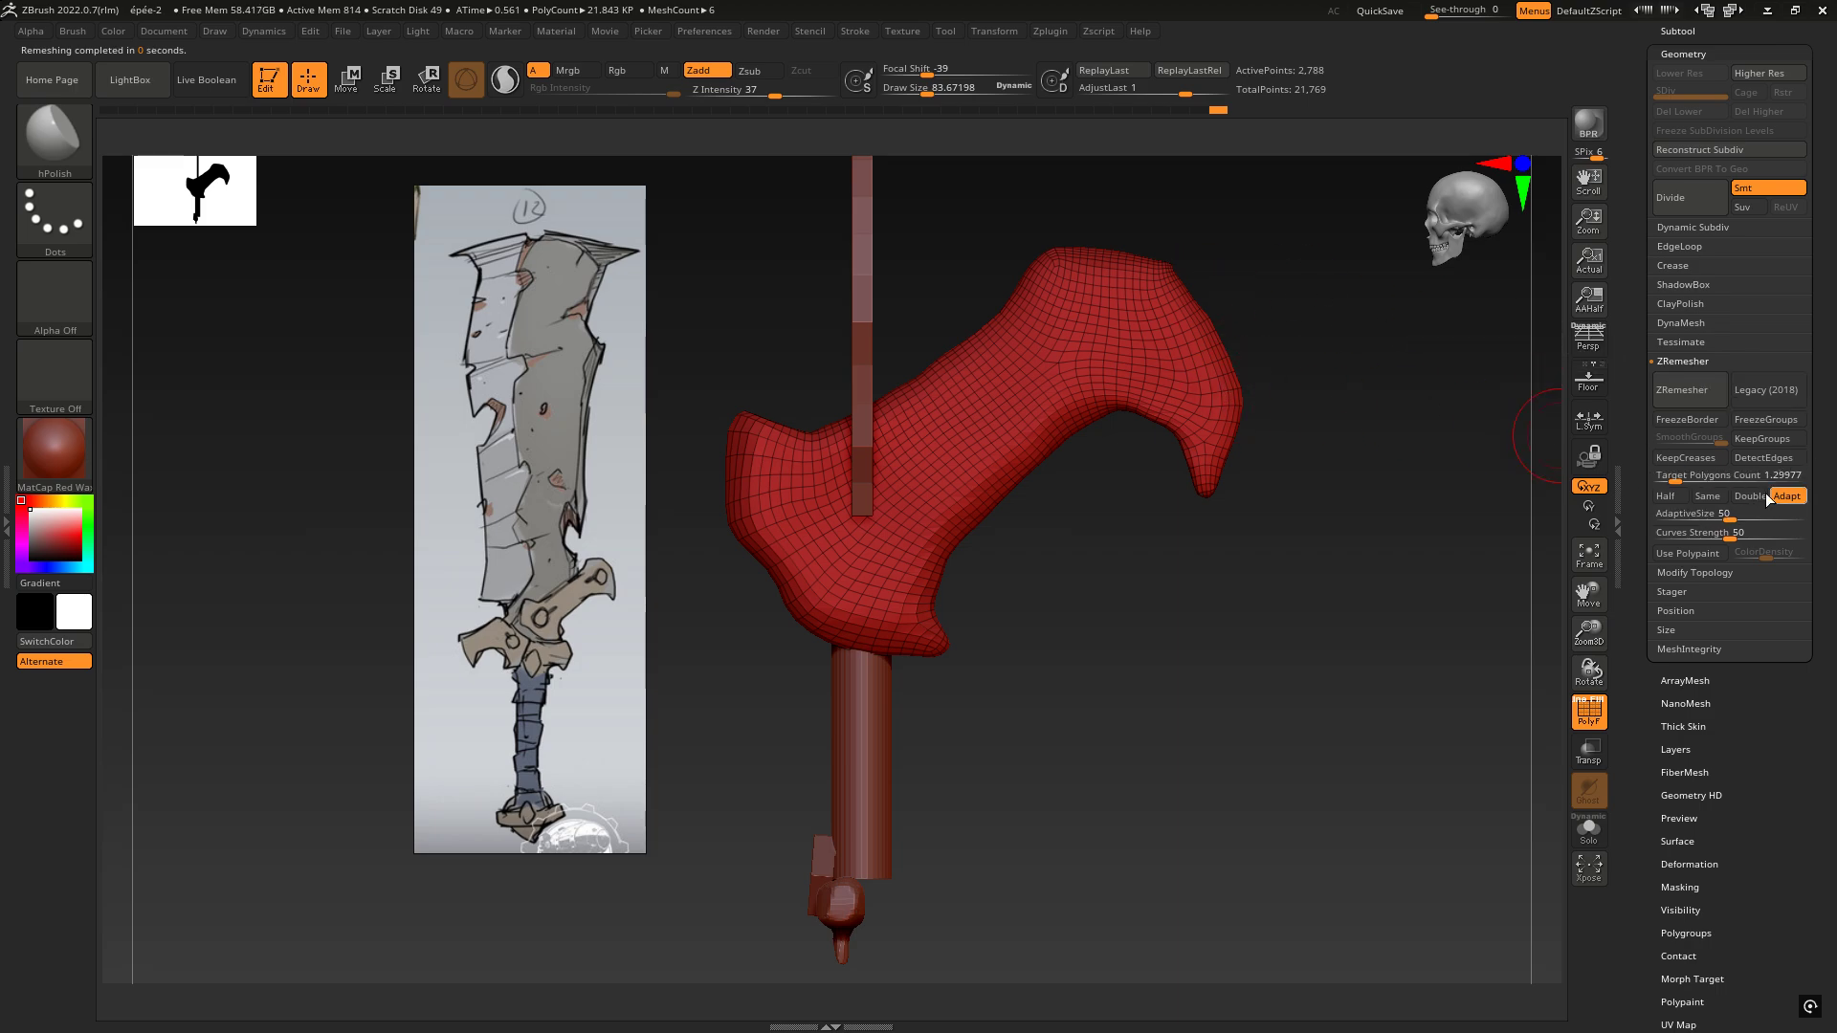
Step: ZRemesh the guard again with the Half option, and turn Half back off
click(1665, 496)
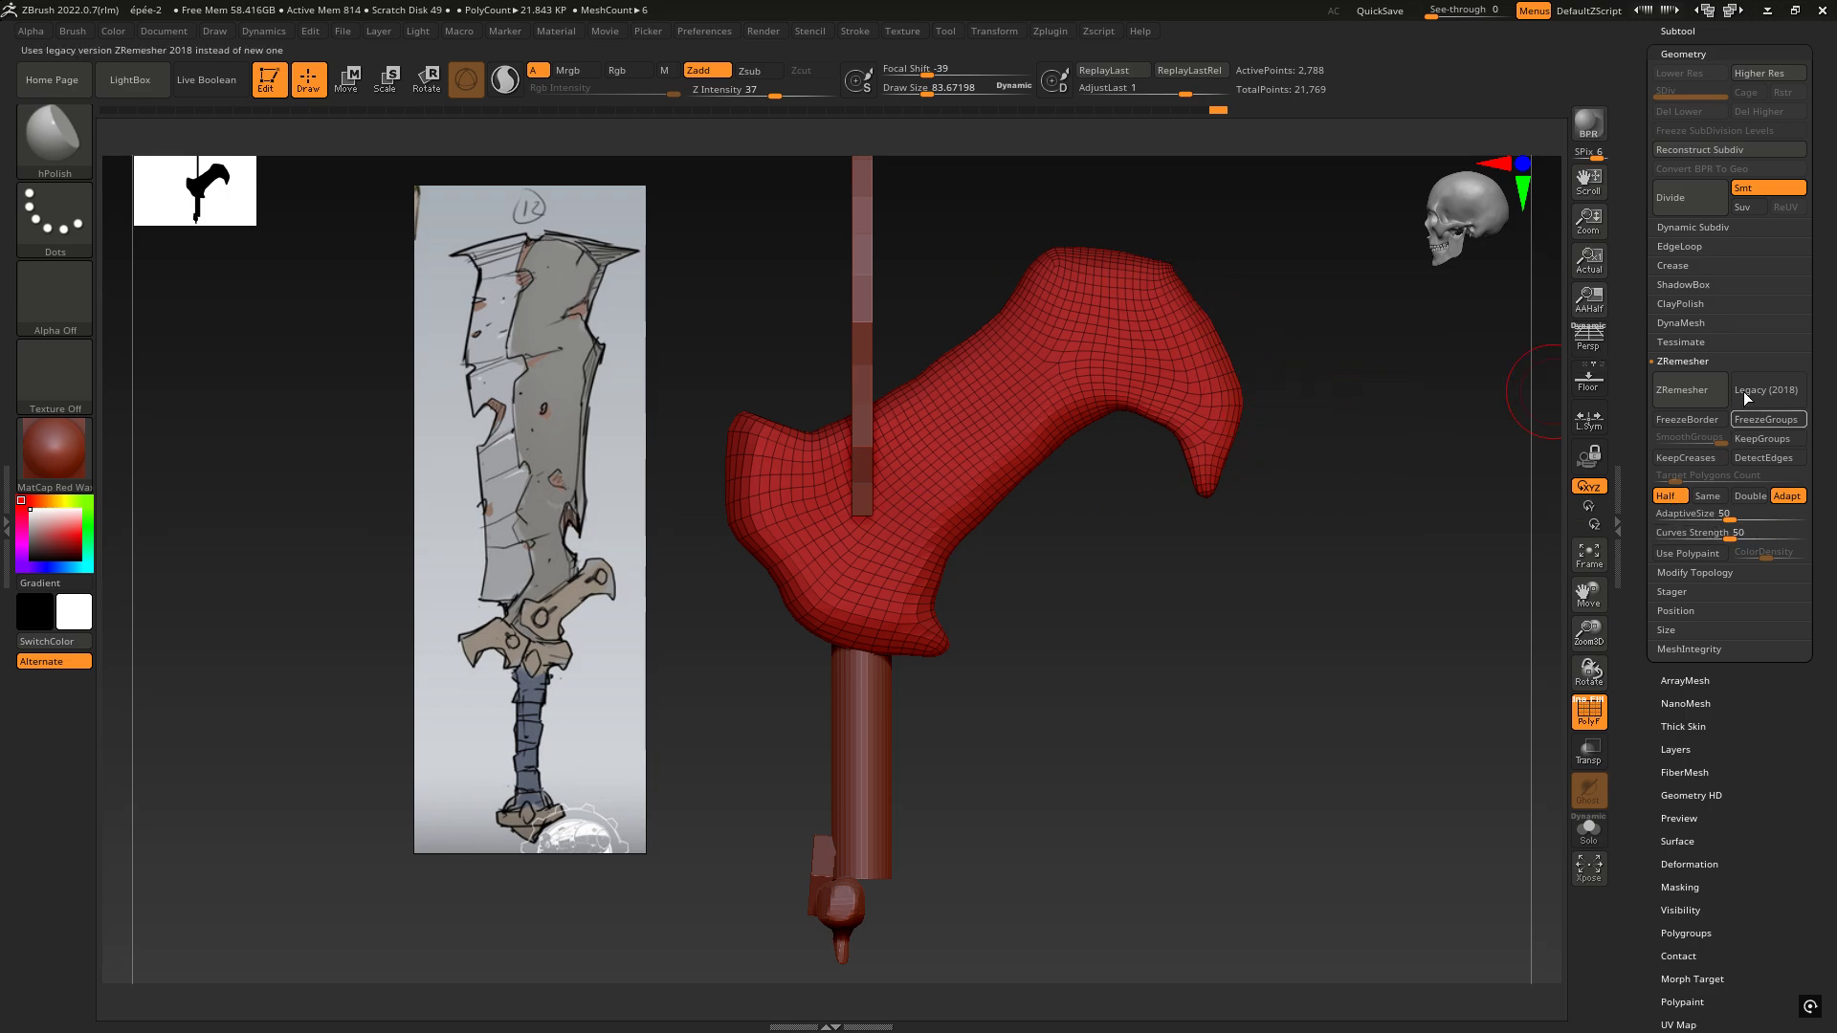
click(1681, 389)
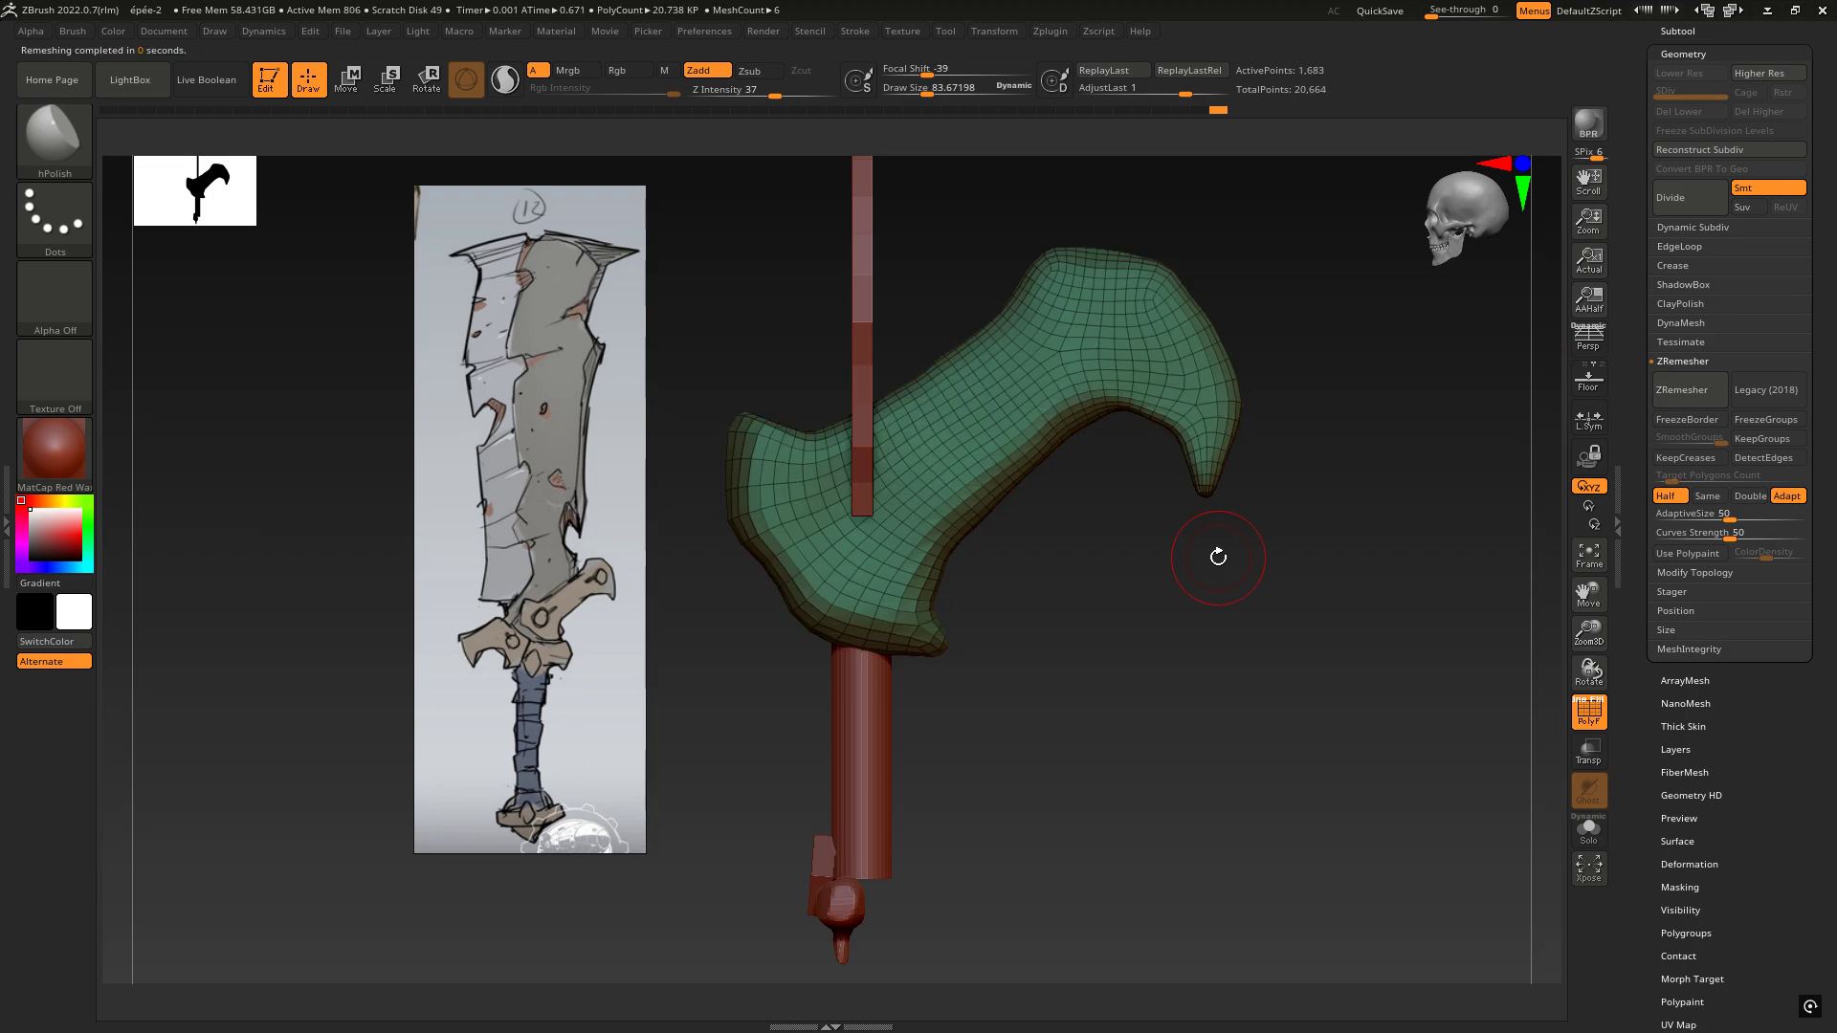
drag(1212, 560, 1443, 513)
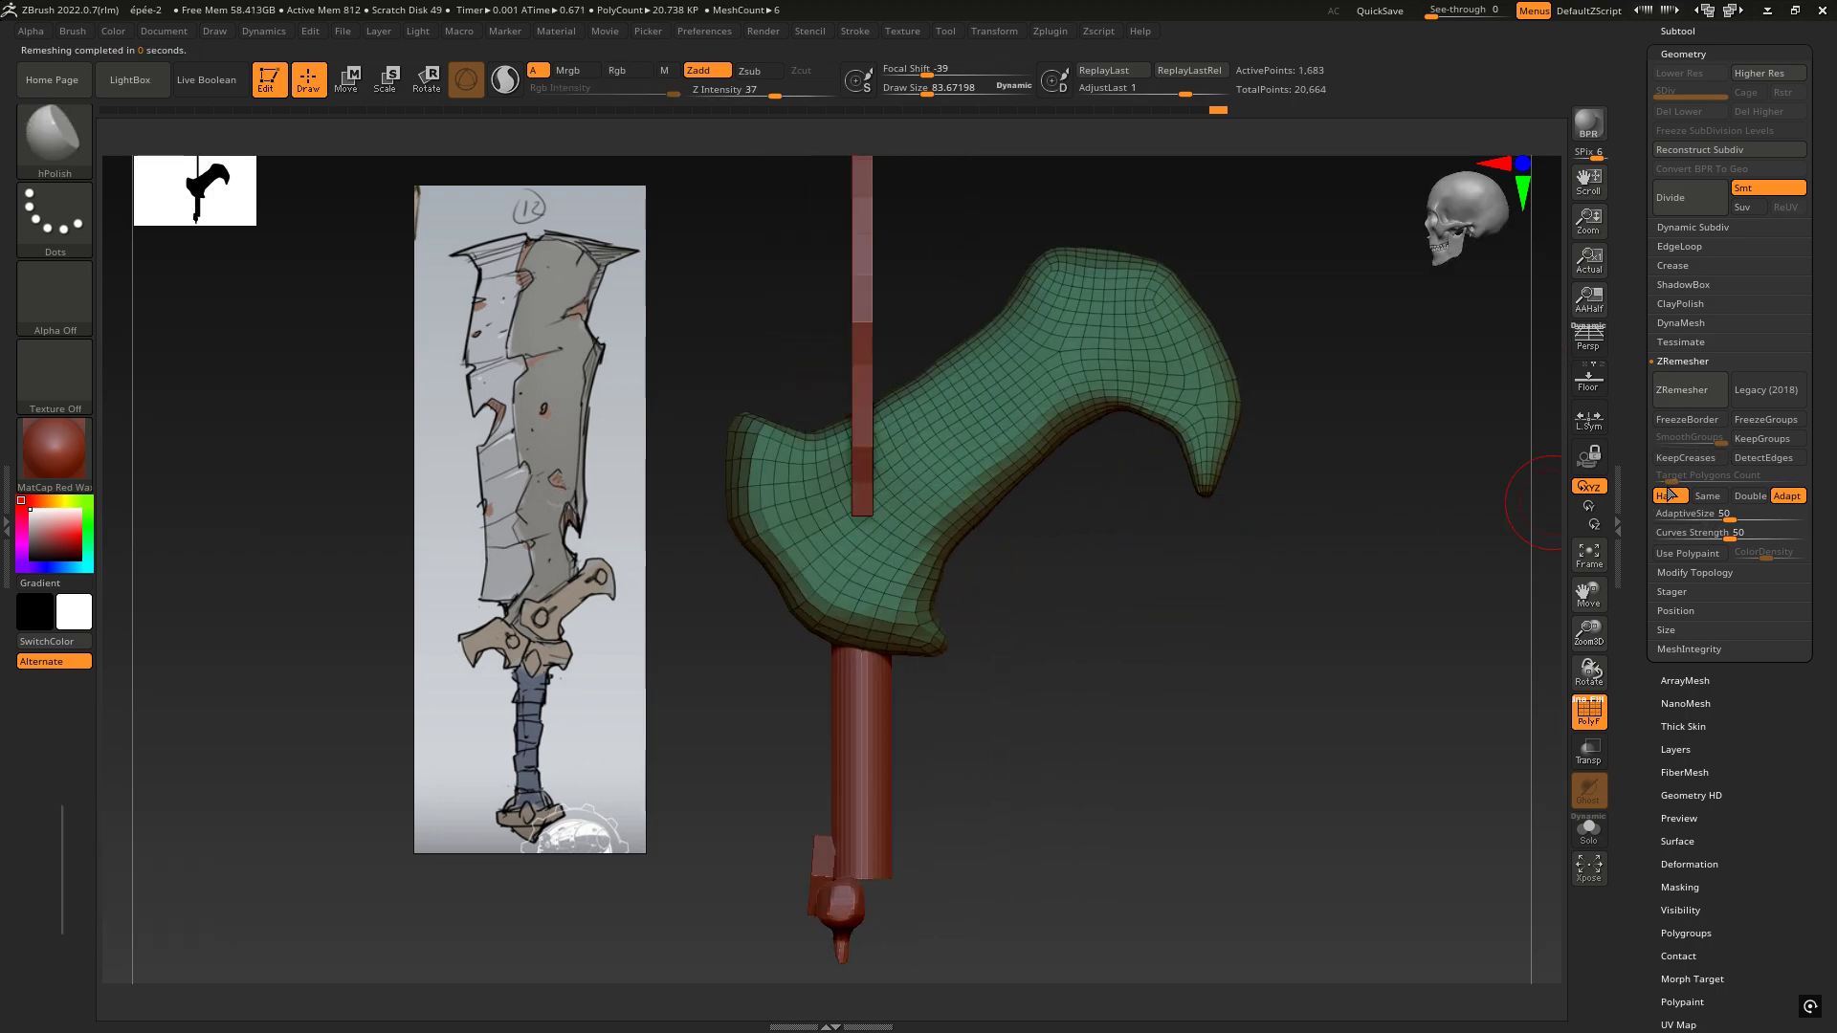
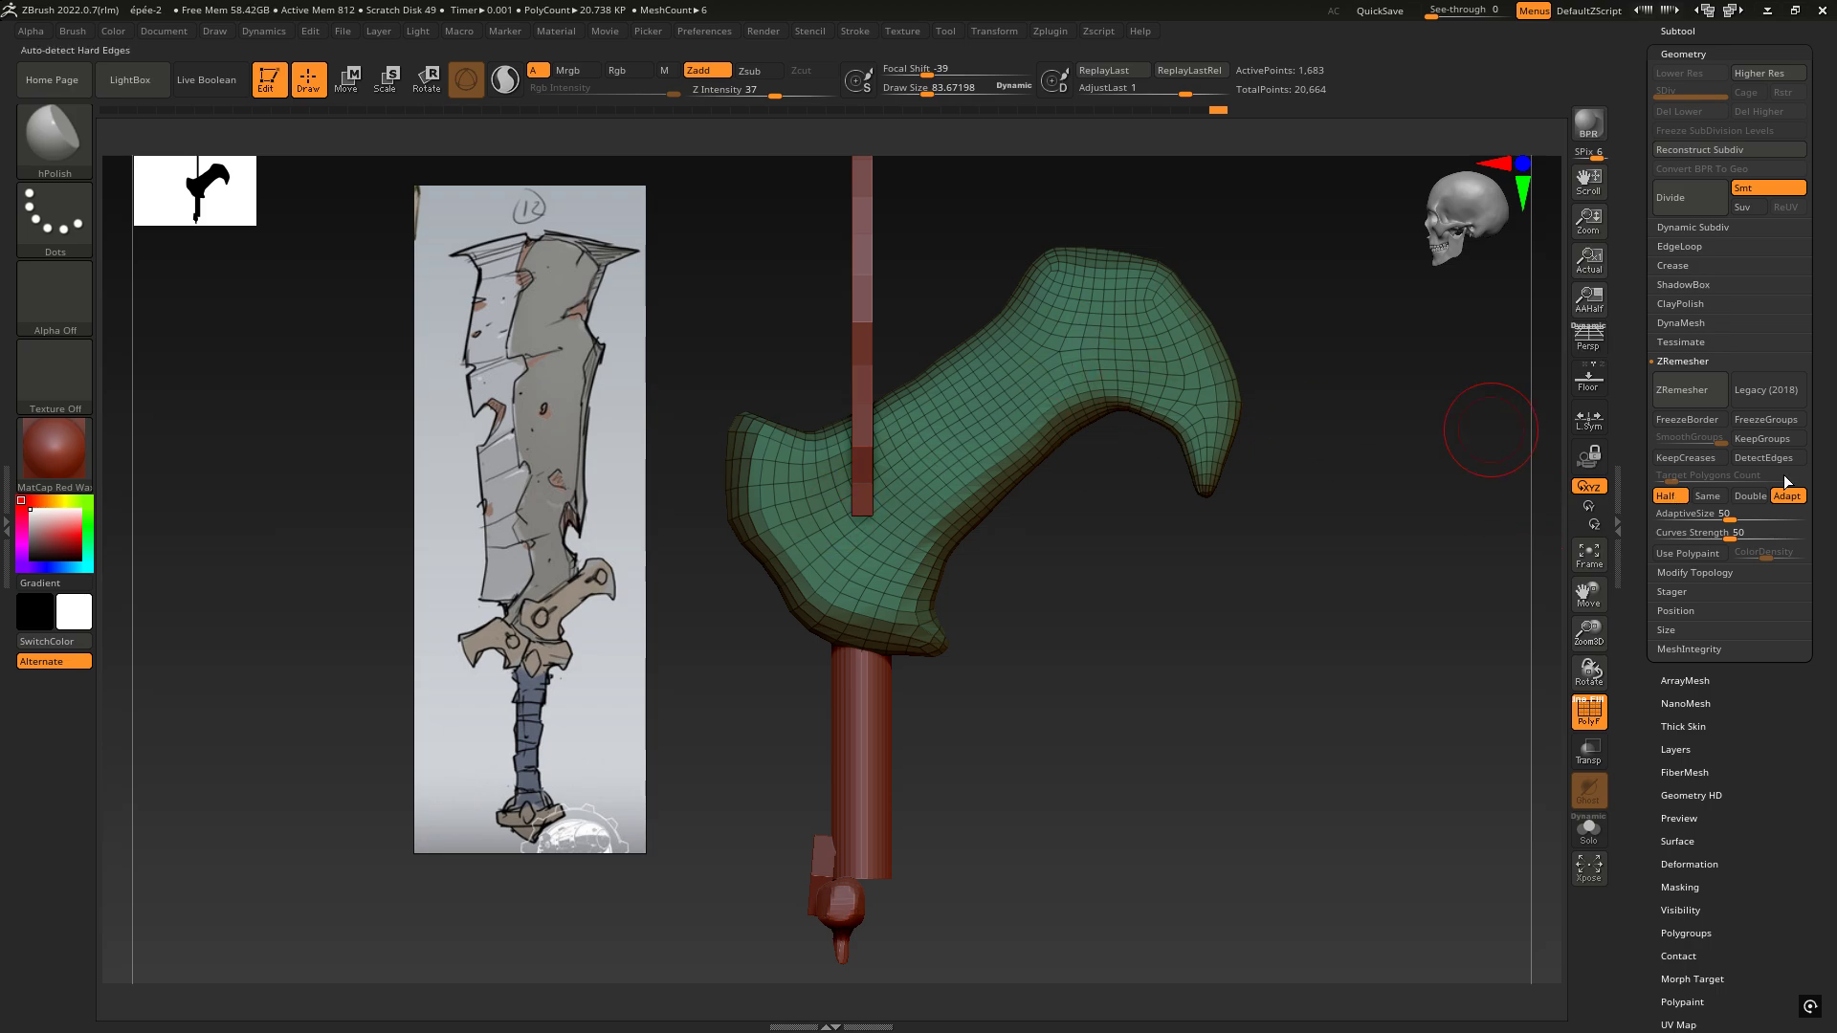
click(1667, 496)
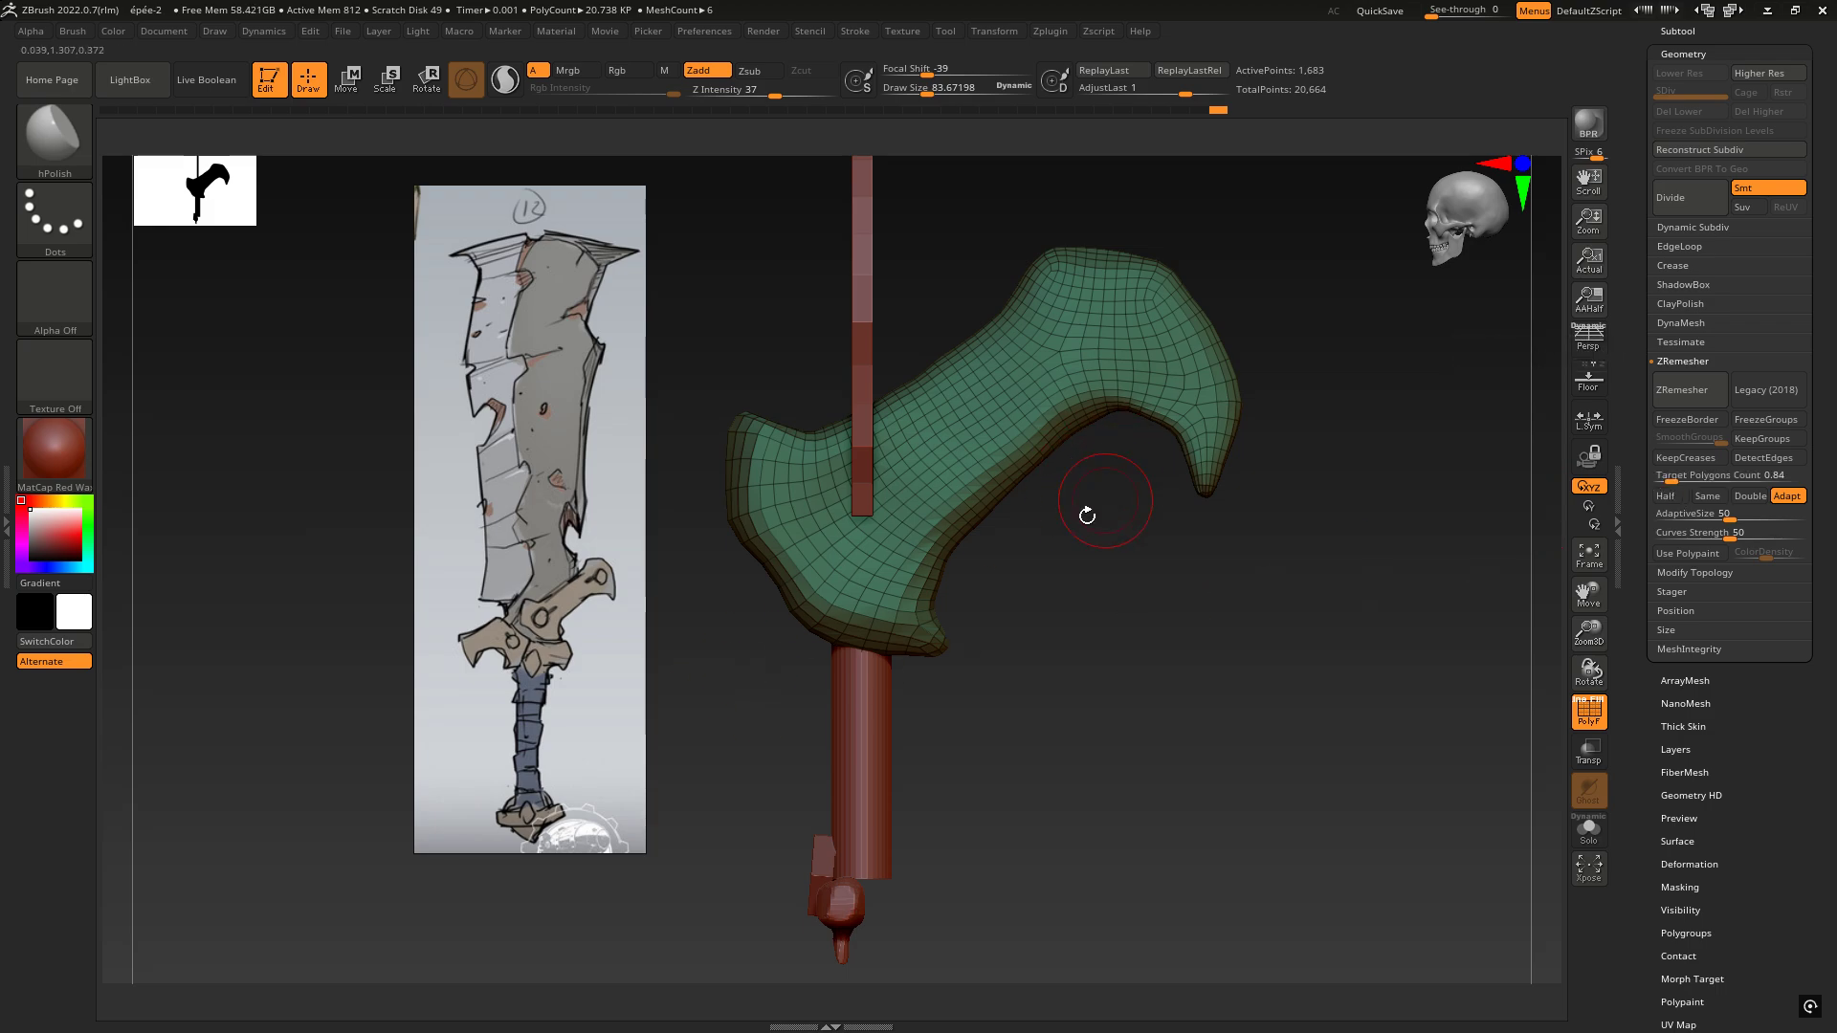
Step: Hide the wireframe and subdivide the remeshed guard twice, up to SDiv 3
click(1588, 710)
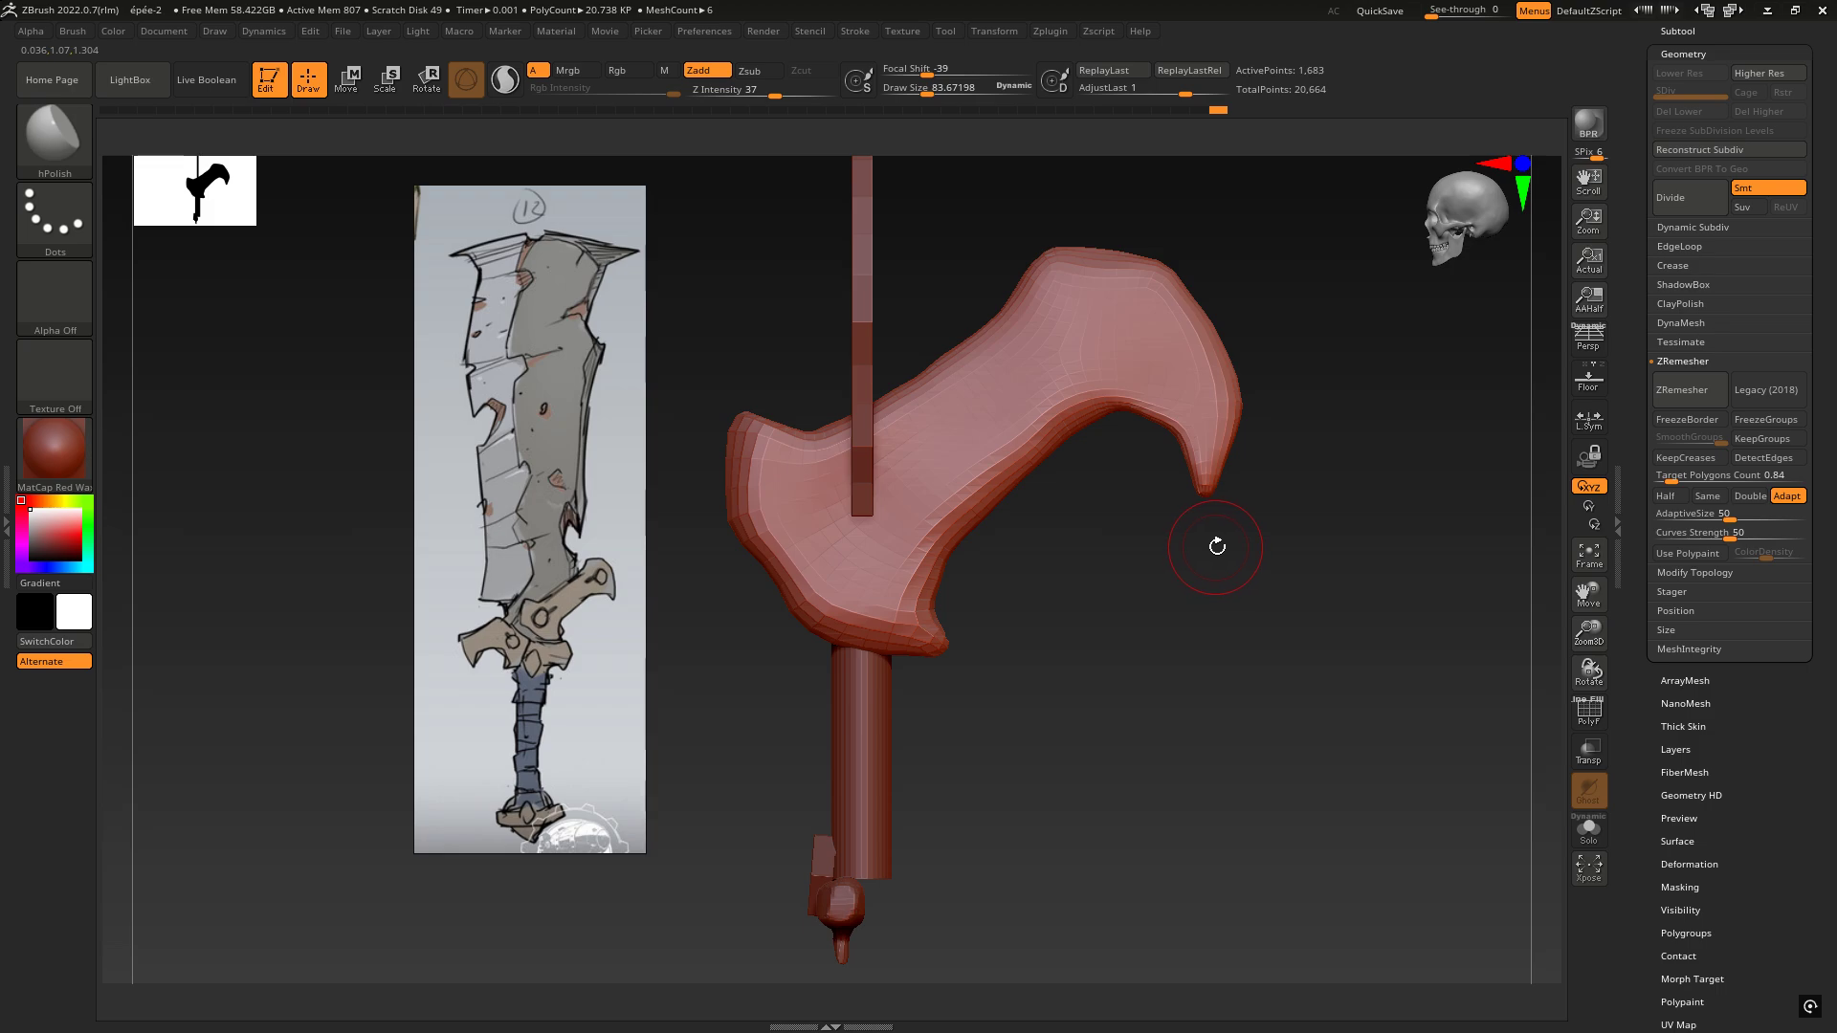
drag(1765, 707, 1760, 775)
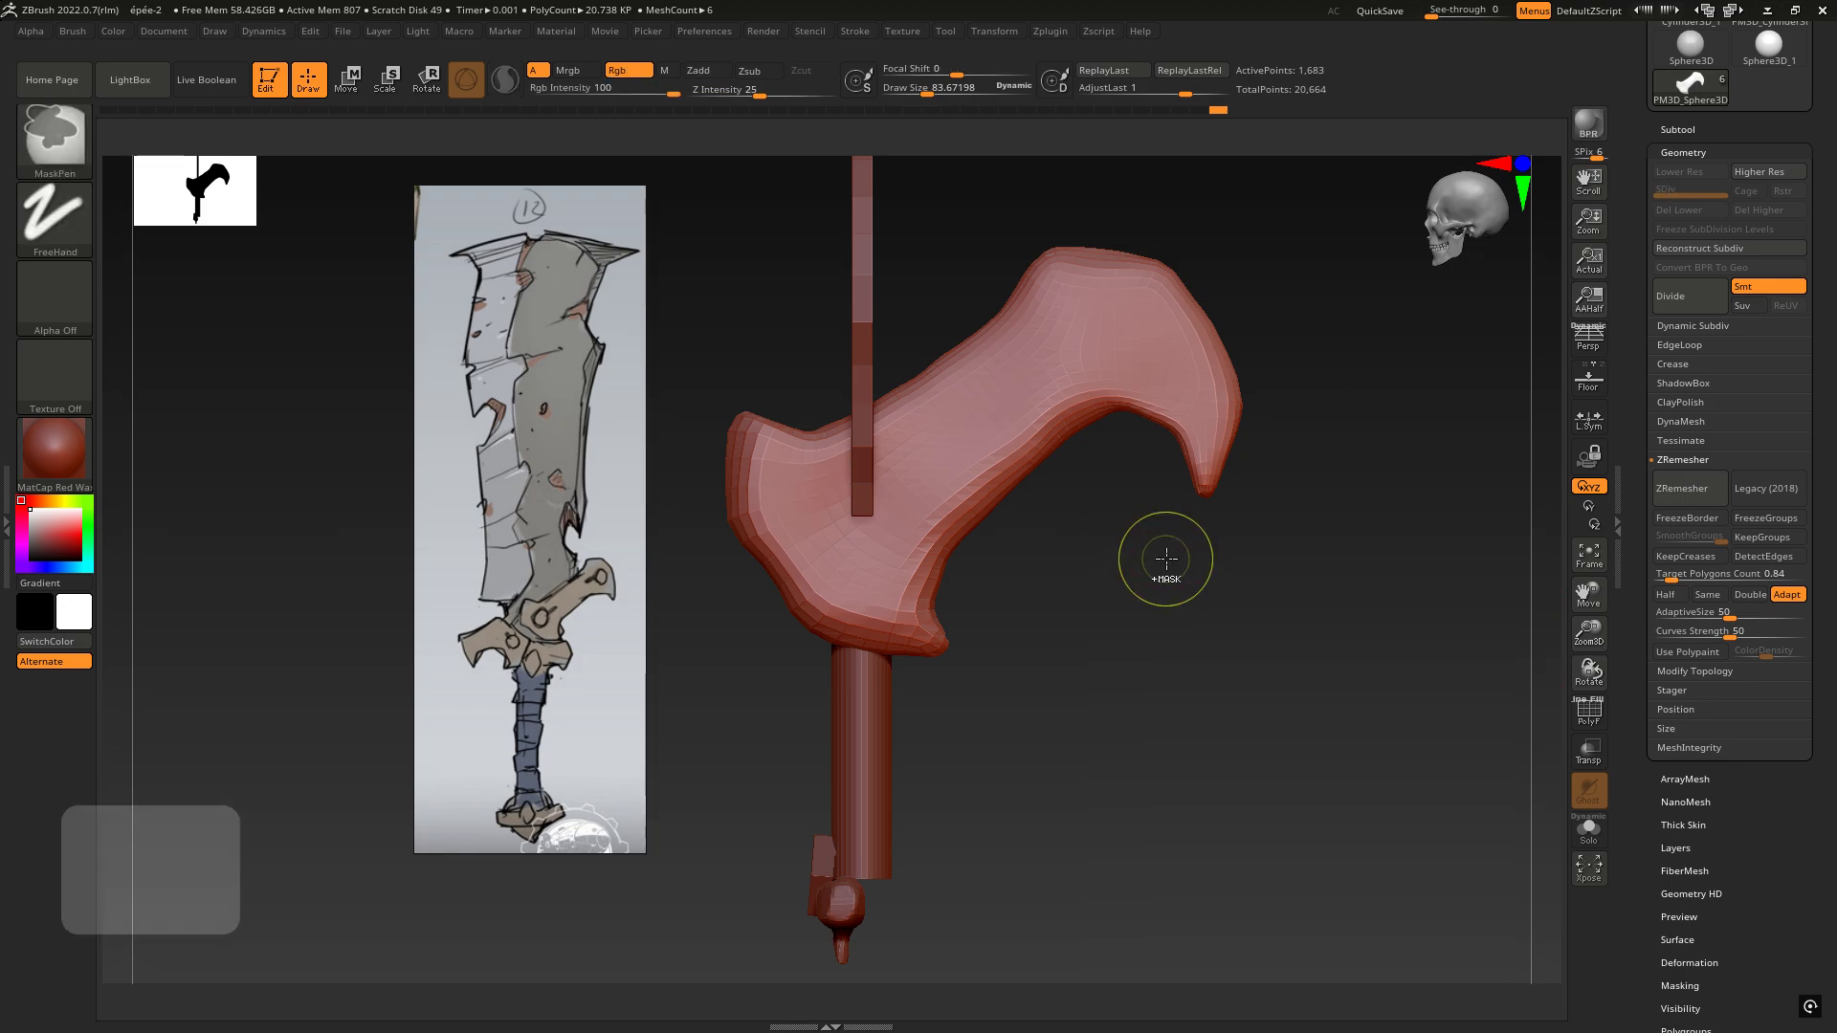
key(ctrl+d)
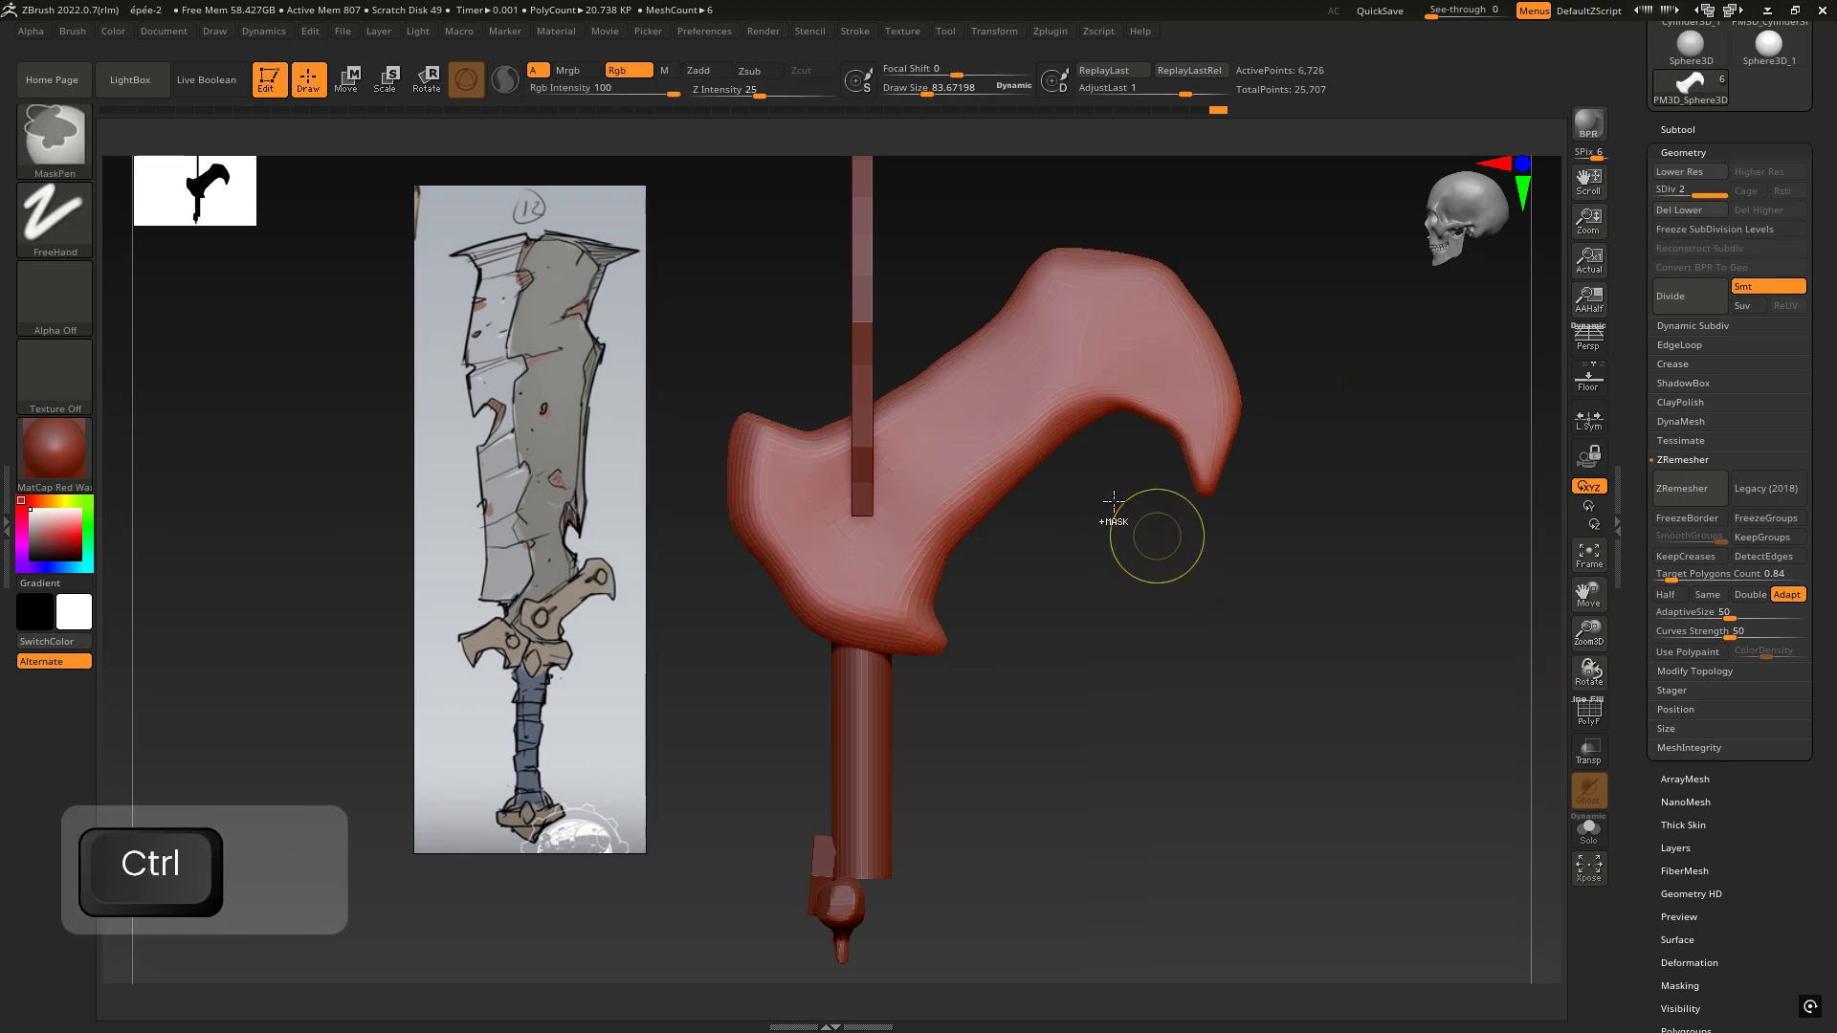
key(ctrl+d)
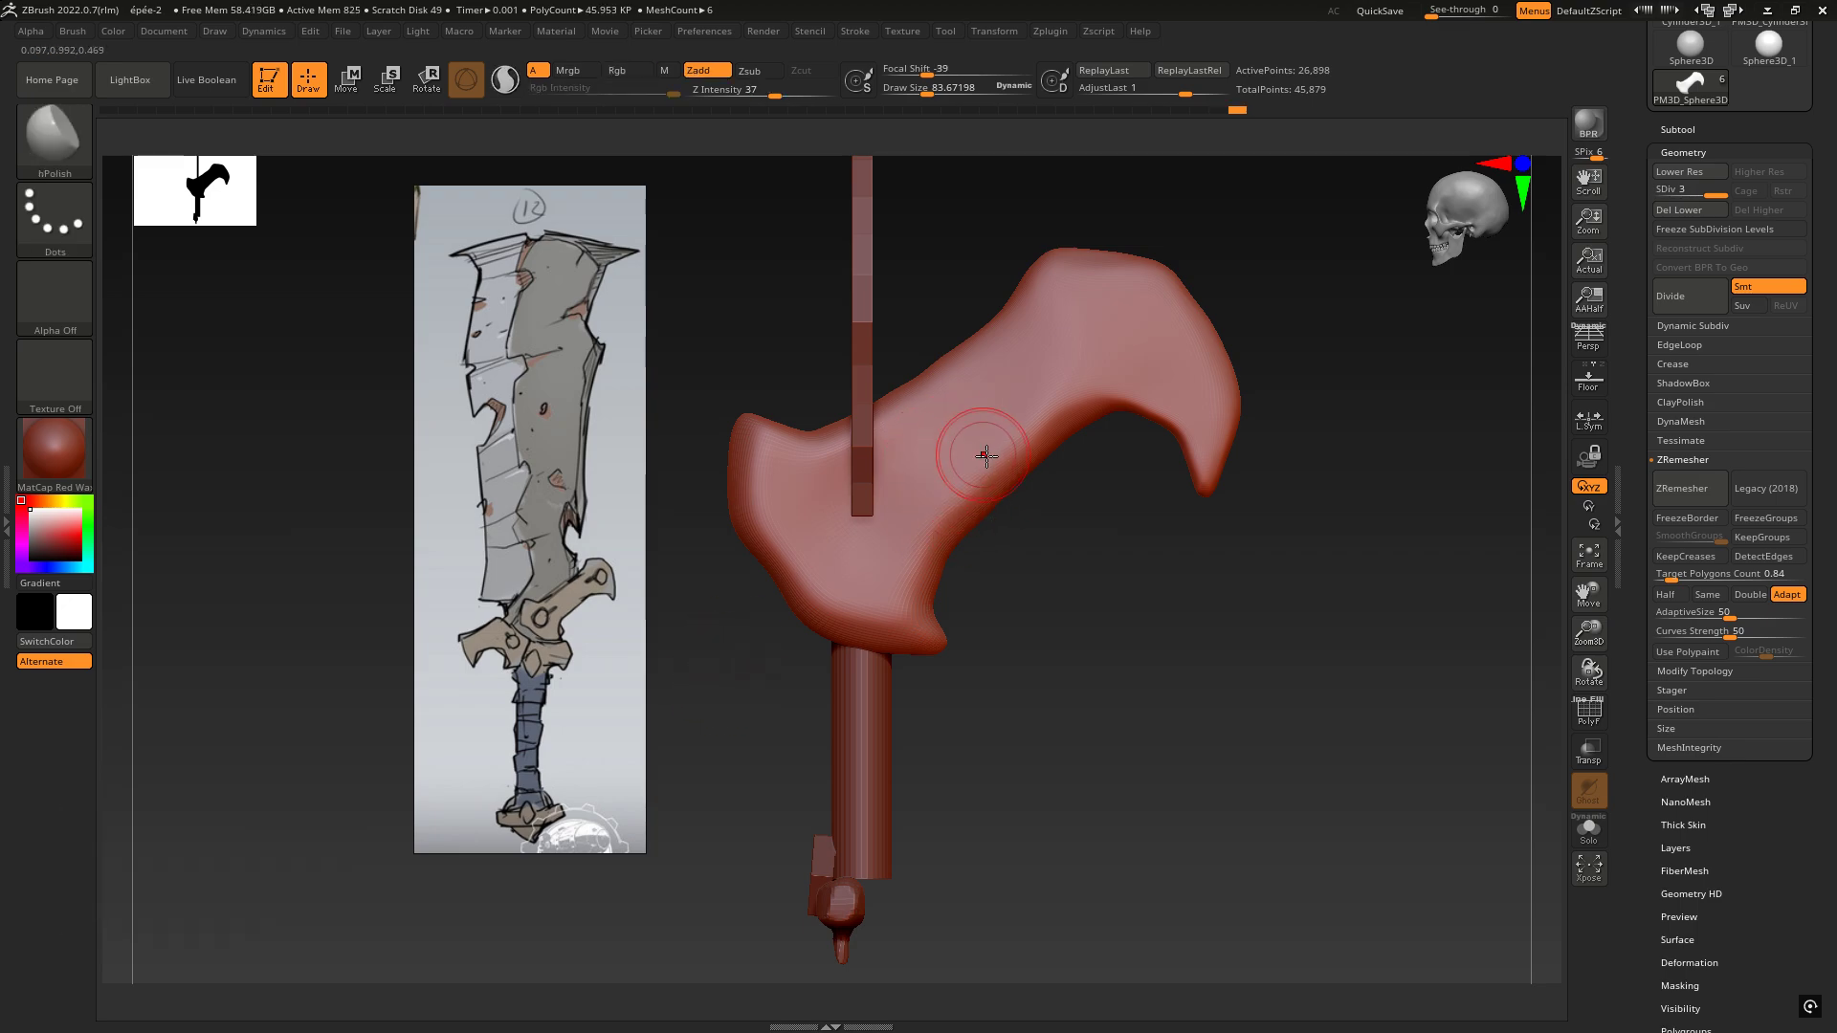
Step: Polish the guard's edge with hPolish along the long arm's inner curve down to the lower point beside the handle
mouse_move(972, 453)
right_down()
mouse_move(1017, 449)
mouse_move(979, 441)
right_up()
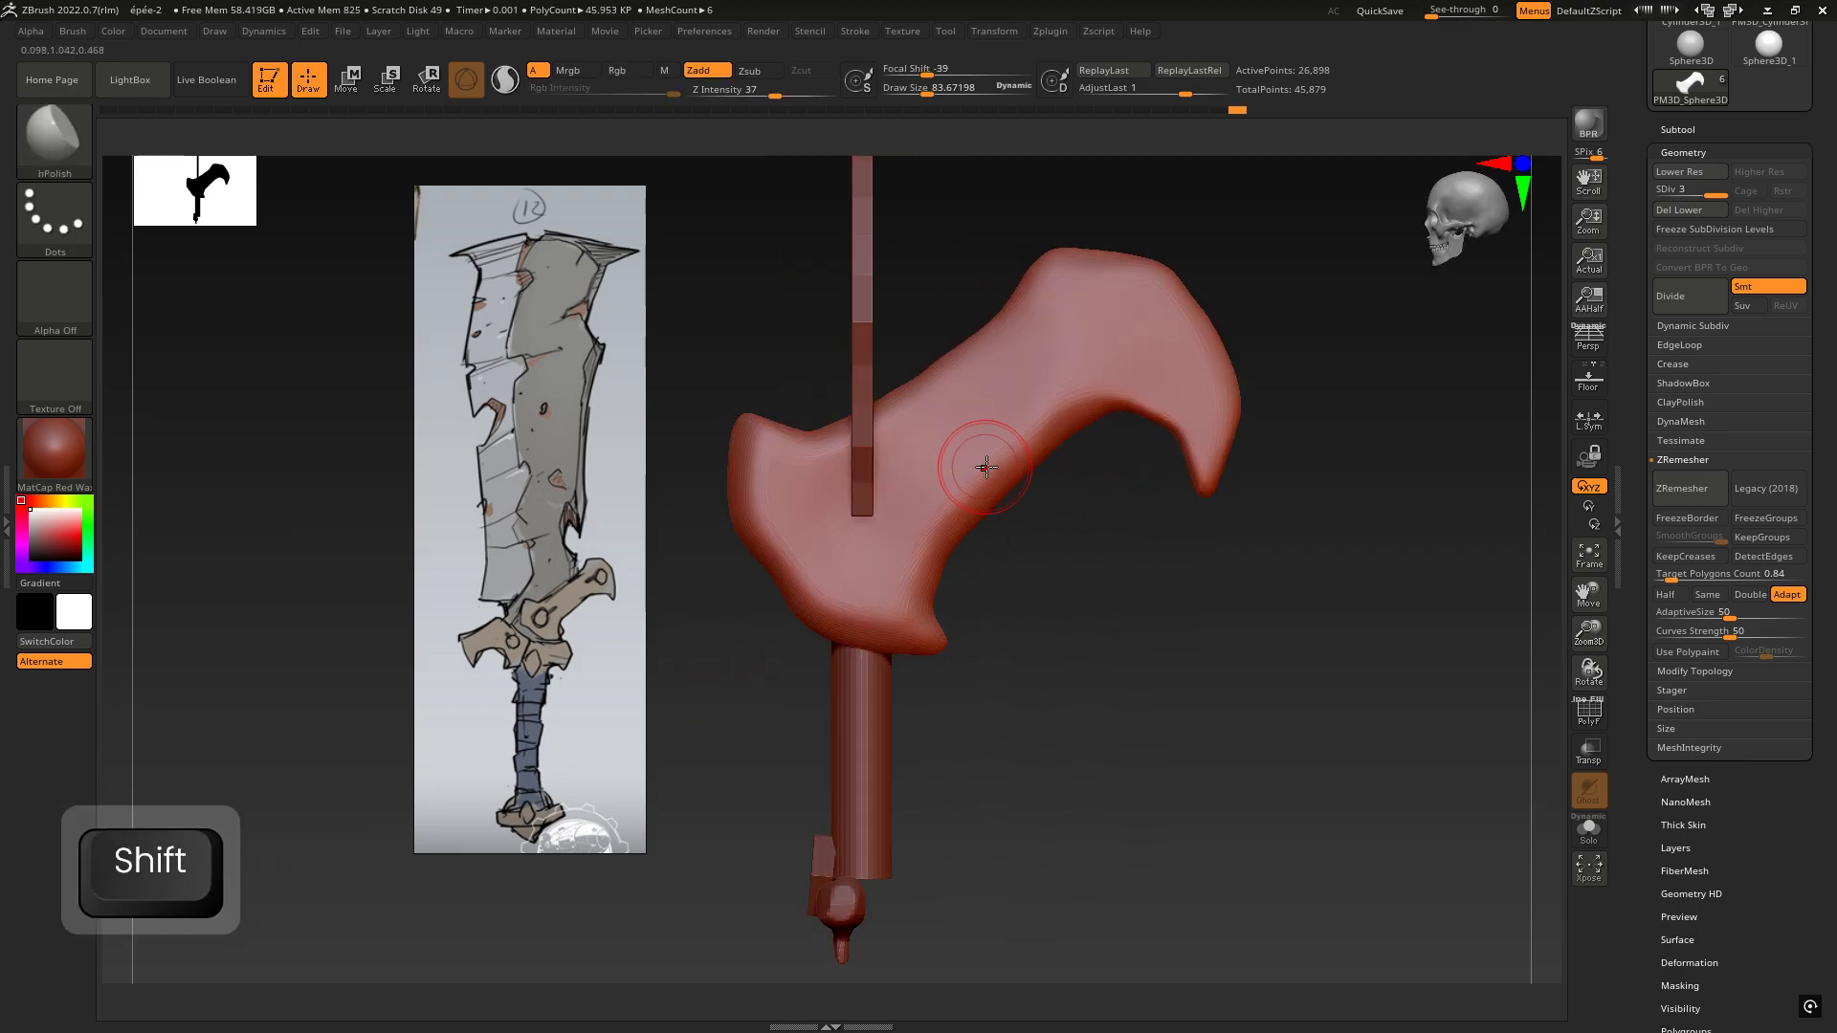
right_drag(1025, 533, 1029, 452)
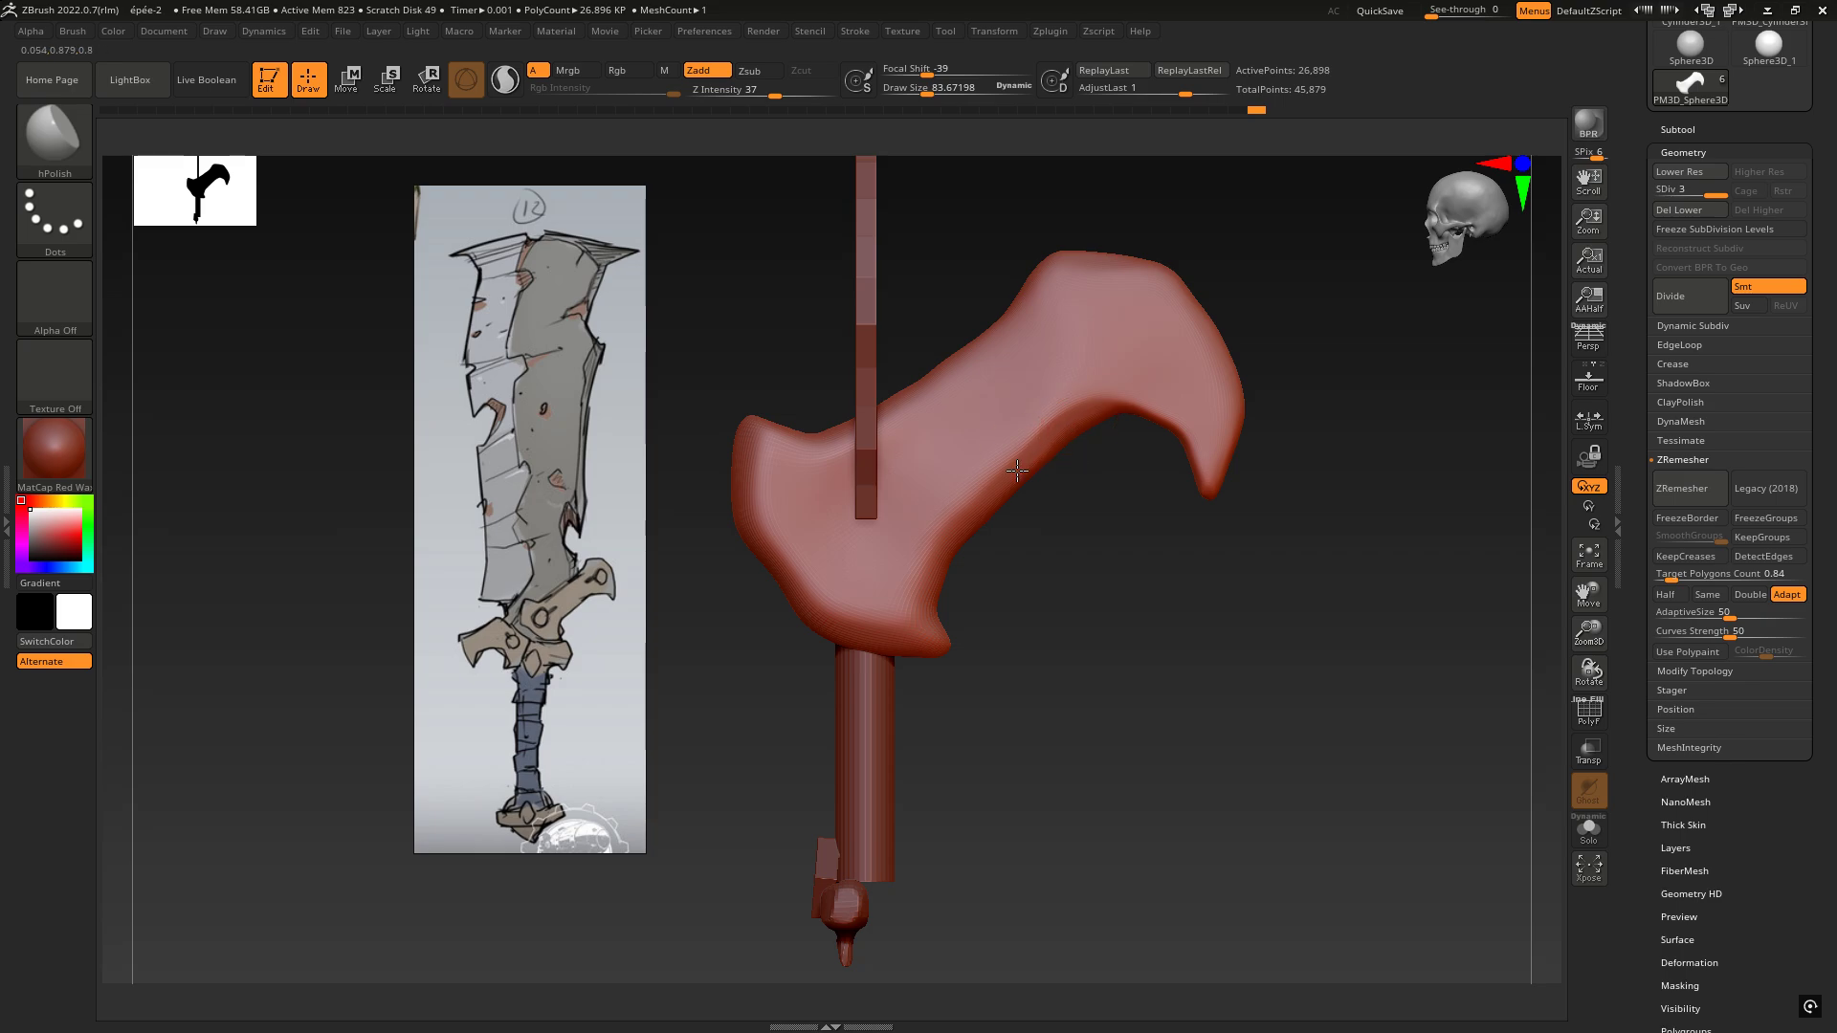
mouse_move(966, 507)
right_down()
mouse_move(1028, 488)
mouse_move(990, 464)
mouse_move(1073, 479)
mouse_move(1061, 463)
mouse_move(1096, 430)
mouse_move(1061, 408)
right_up()
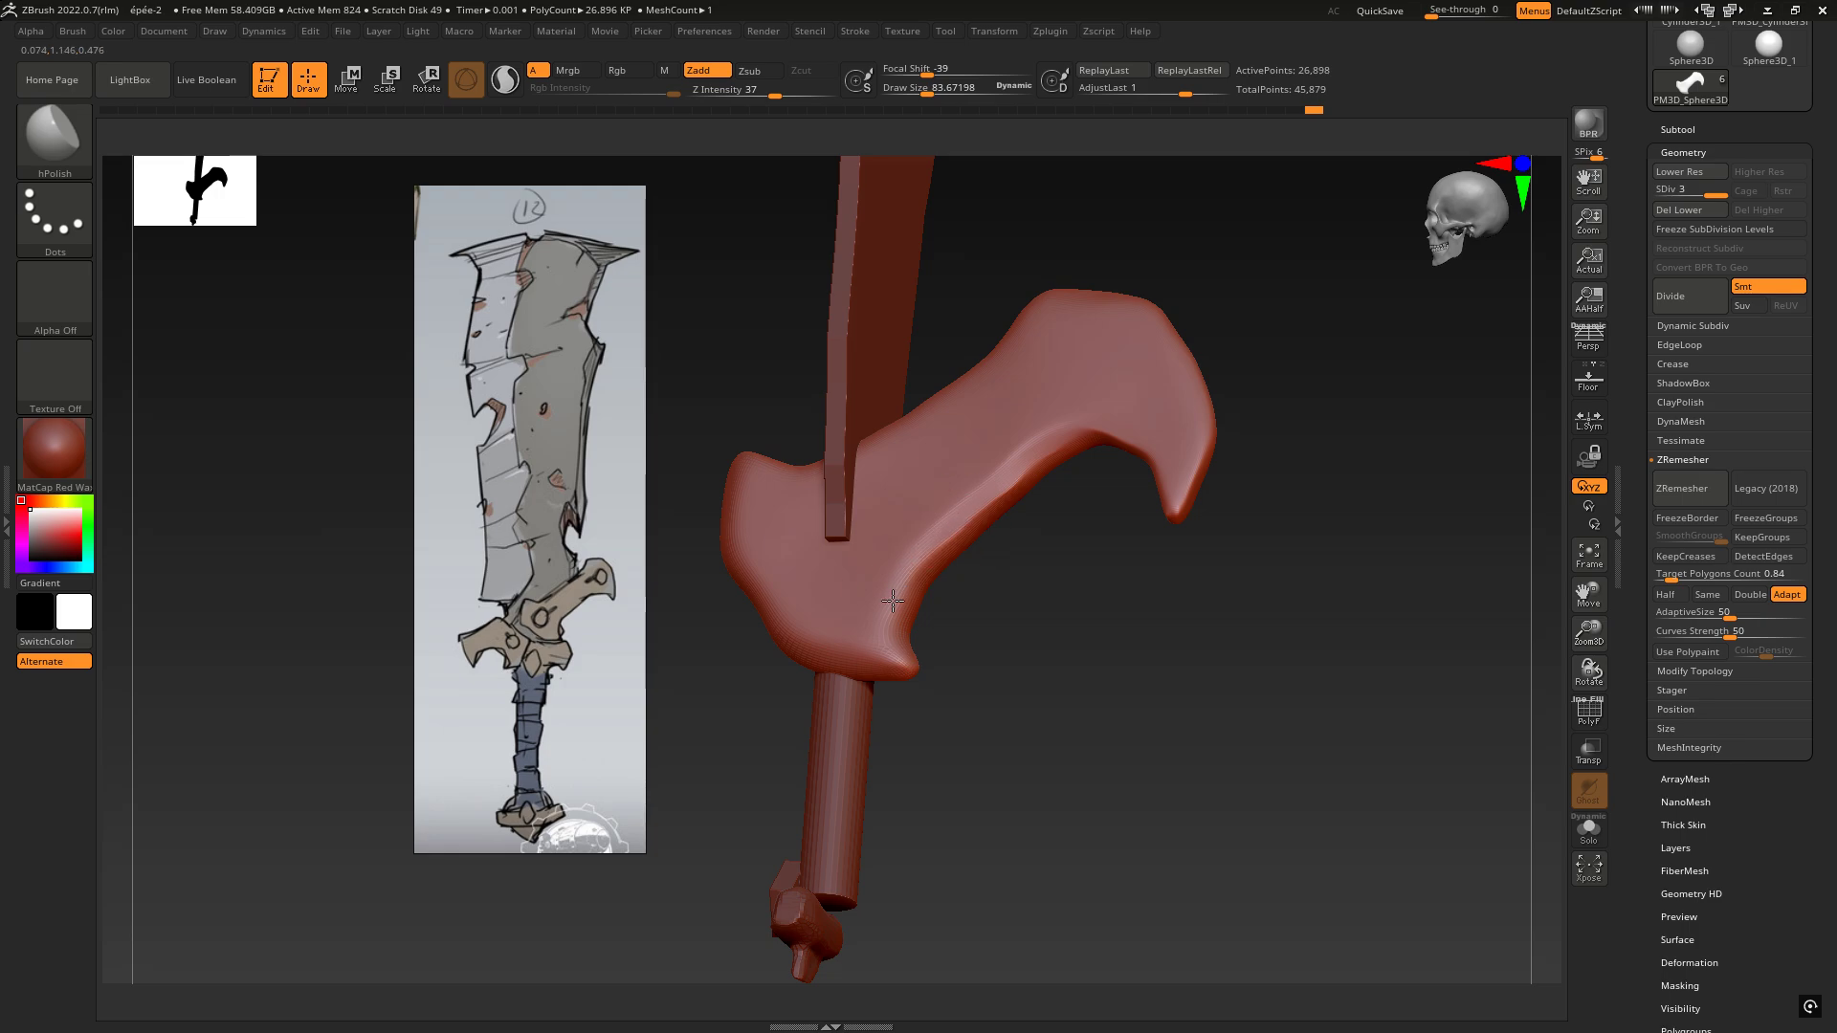
mouse_move(893, 600)
ctrl+right_down()
mouse_move(931, 603)
mouse_move(943, 516)
mouse_move(932, 531)
mouse_move(963, 555)
ctrl+right_up()
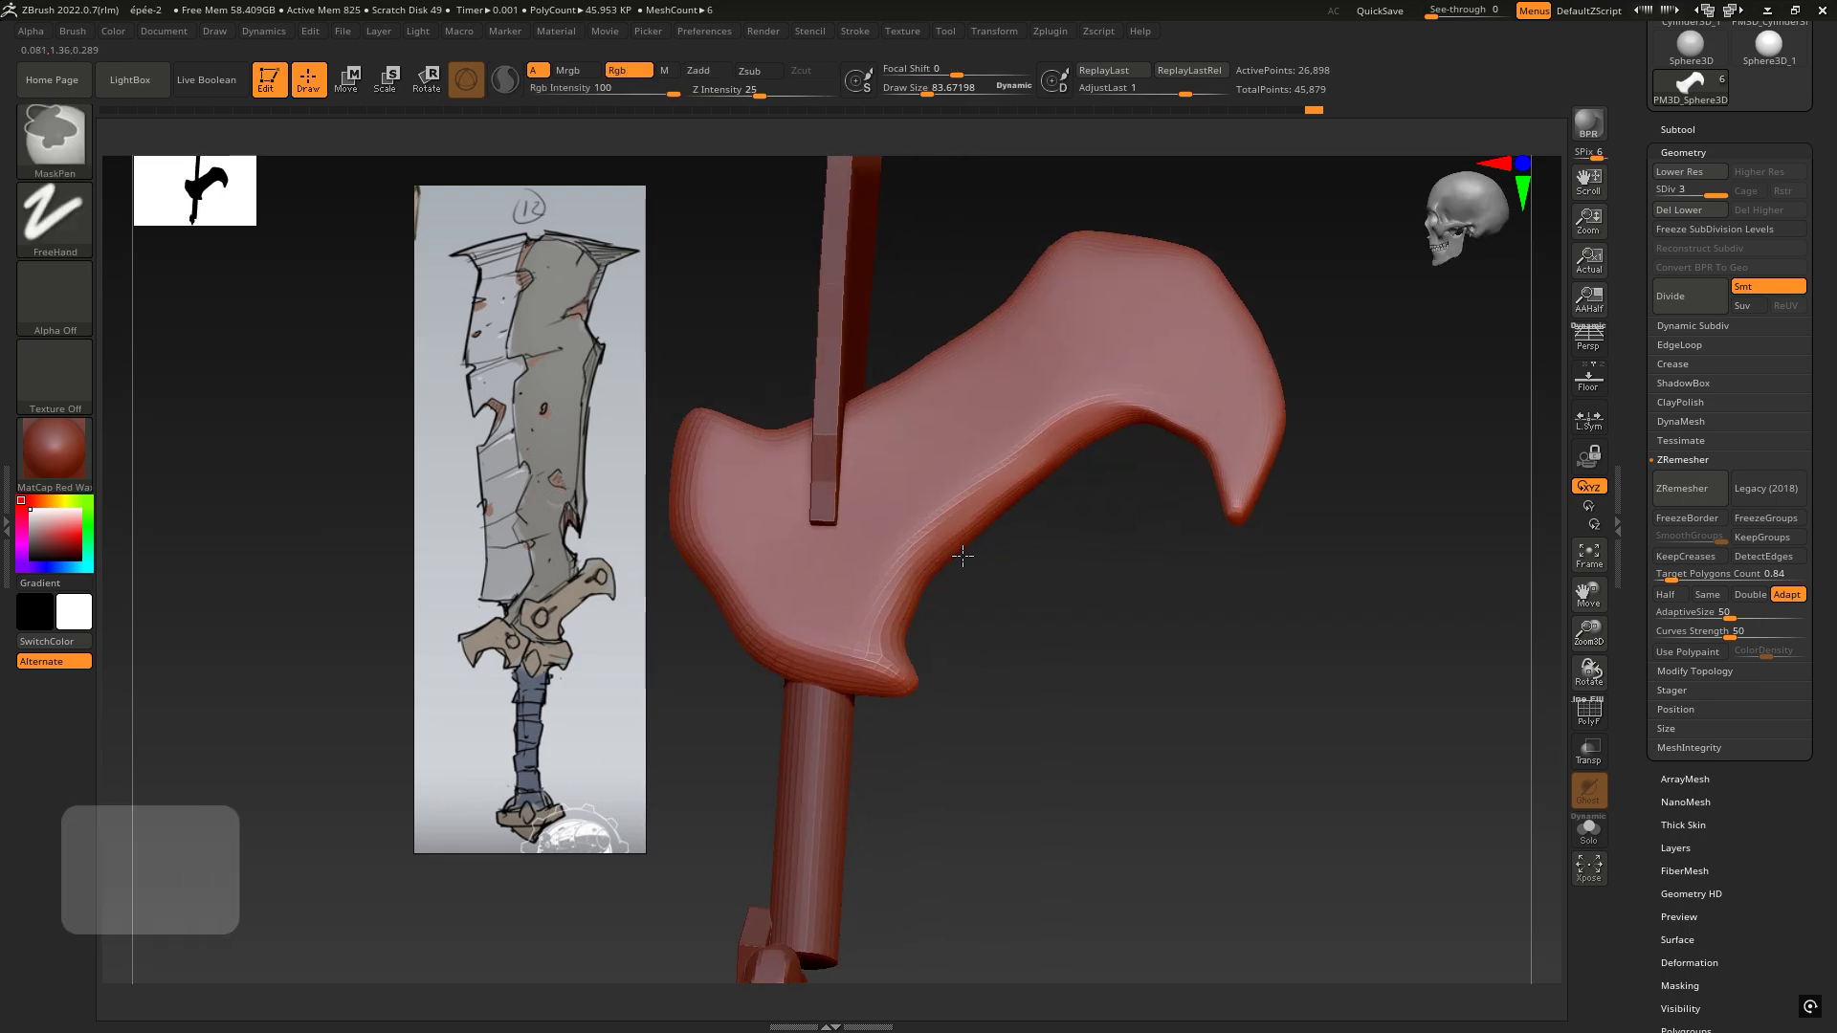
key(ctrl)
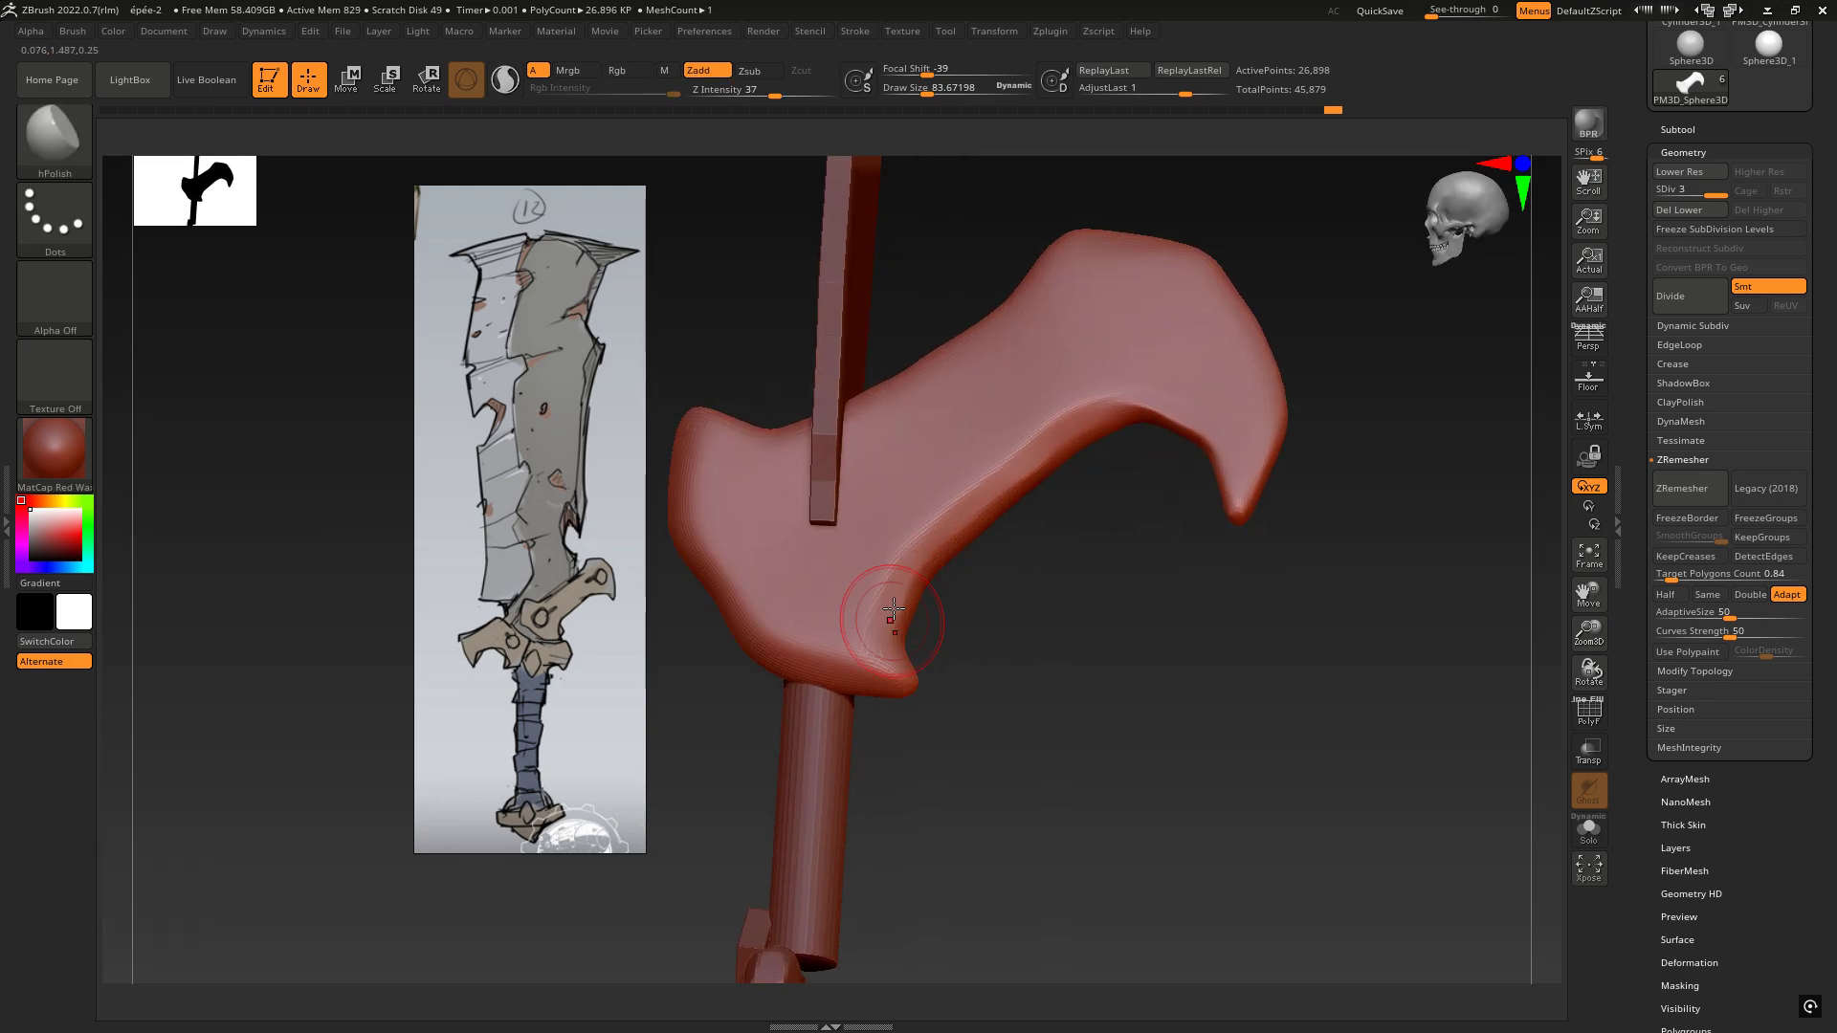
Step: Polish the outer edge of the guard's short end from the reverse side with hPolish
mouse_move(869, 622)
right_down()
mouse_move(819, 651)
mouse_move(888, 660)
mouse_move(1090, 615)
mouse_move(1071, 497)
mouse_move(1108, 500)
right_up()
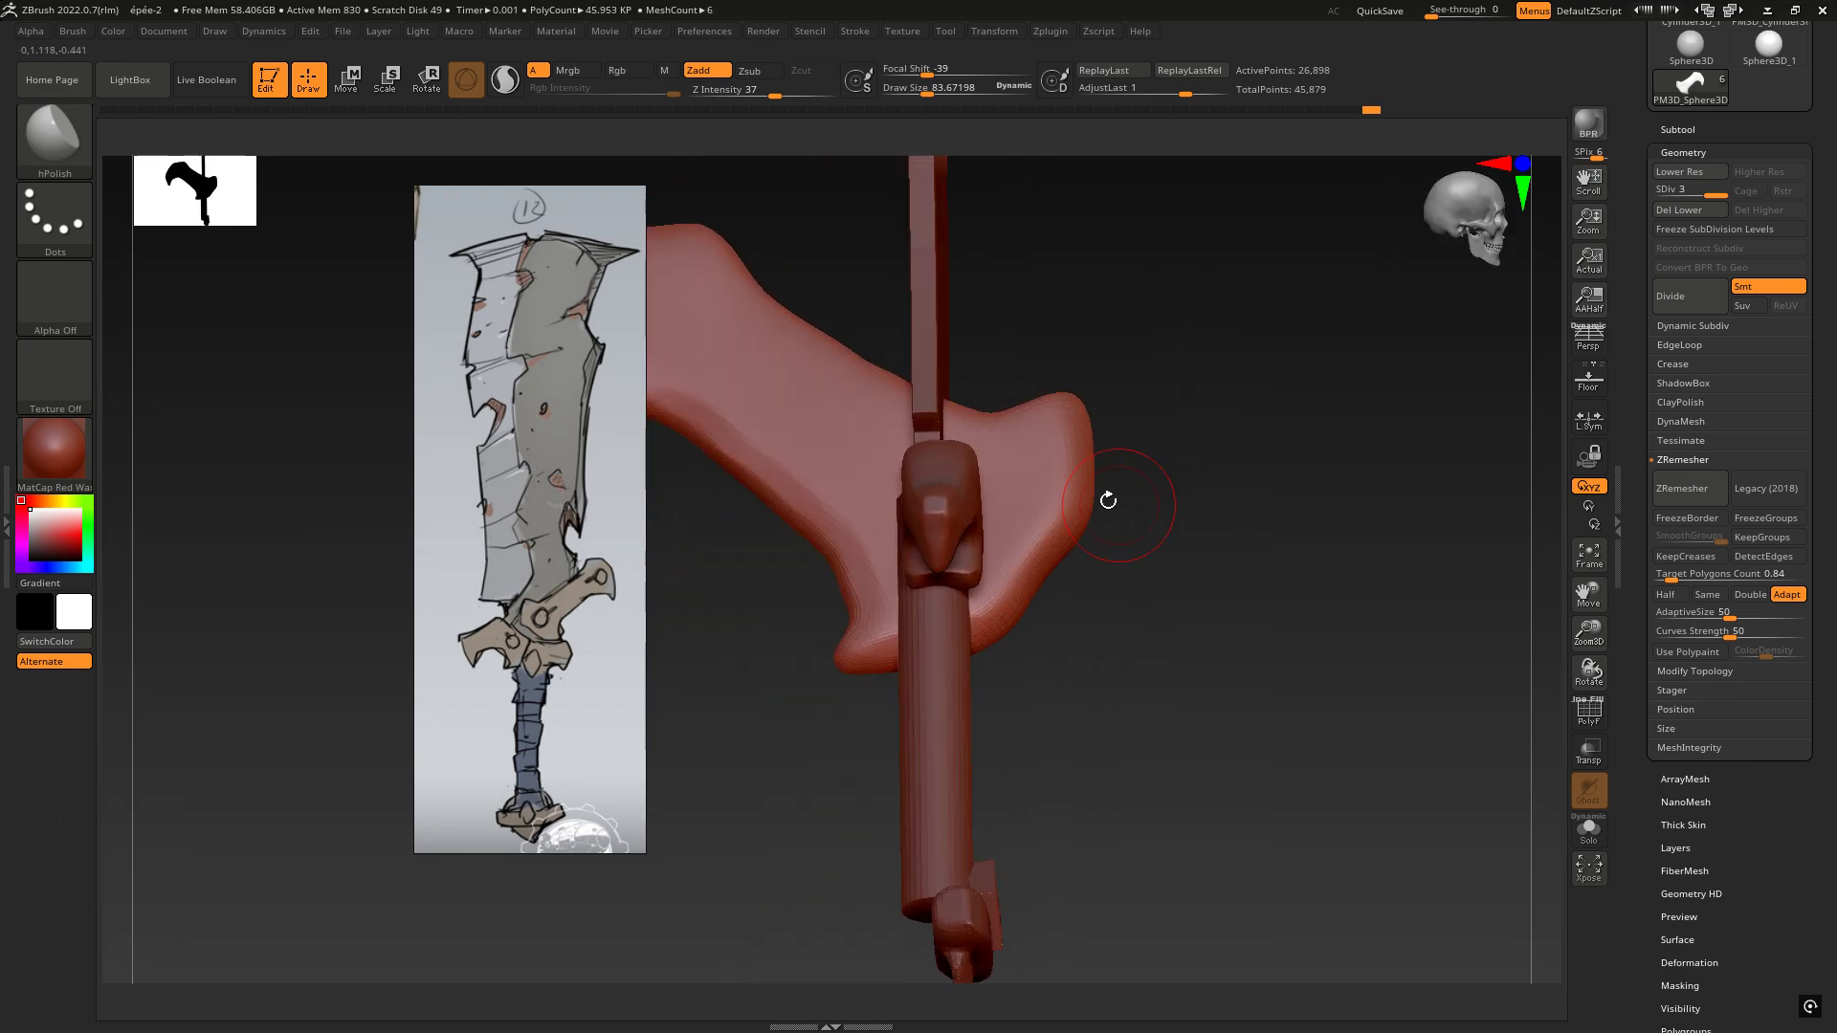
drag(1041, 547, 1059, 527)
mouse_move(1079, 491)
right_down()
mouse_move(1072, 435)
mouse_move(1063, 491)
mouse_move(996, 484)
mouse_move(938, 542)
mouse_move(1193, 398)
mouse_move(1168, 411)
right_up()
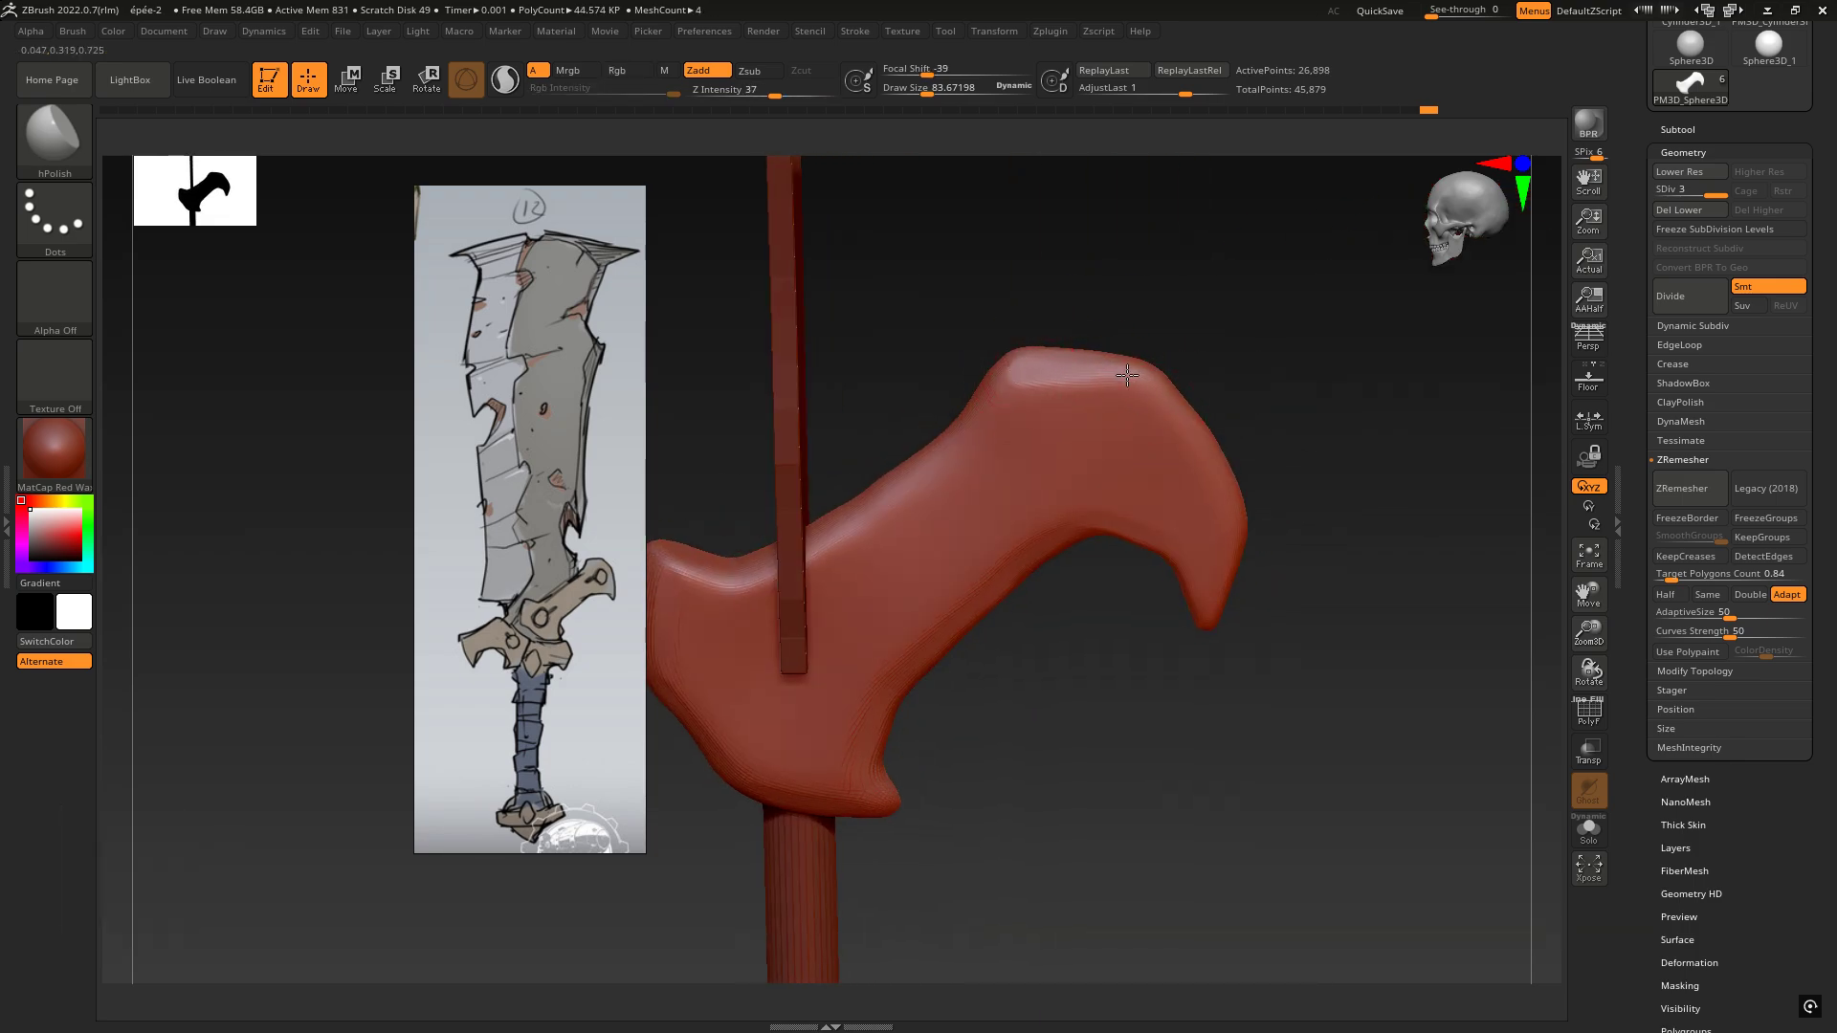
Step: Polish the hook's top and outer edges into flat bevels from several angles, continuing down to its tip
drag(1127, 375, 1139, 373)
mouse_move(1158, 368)
right_down()
mouse_move(1169, 409)
mouse_move(1202, 402)
right_up()
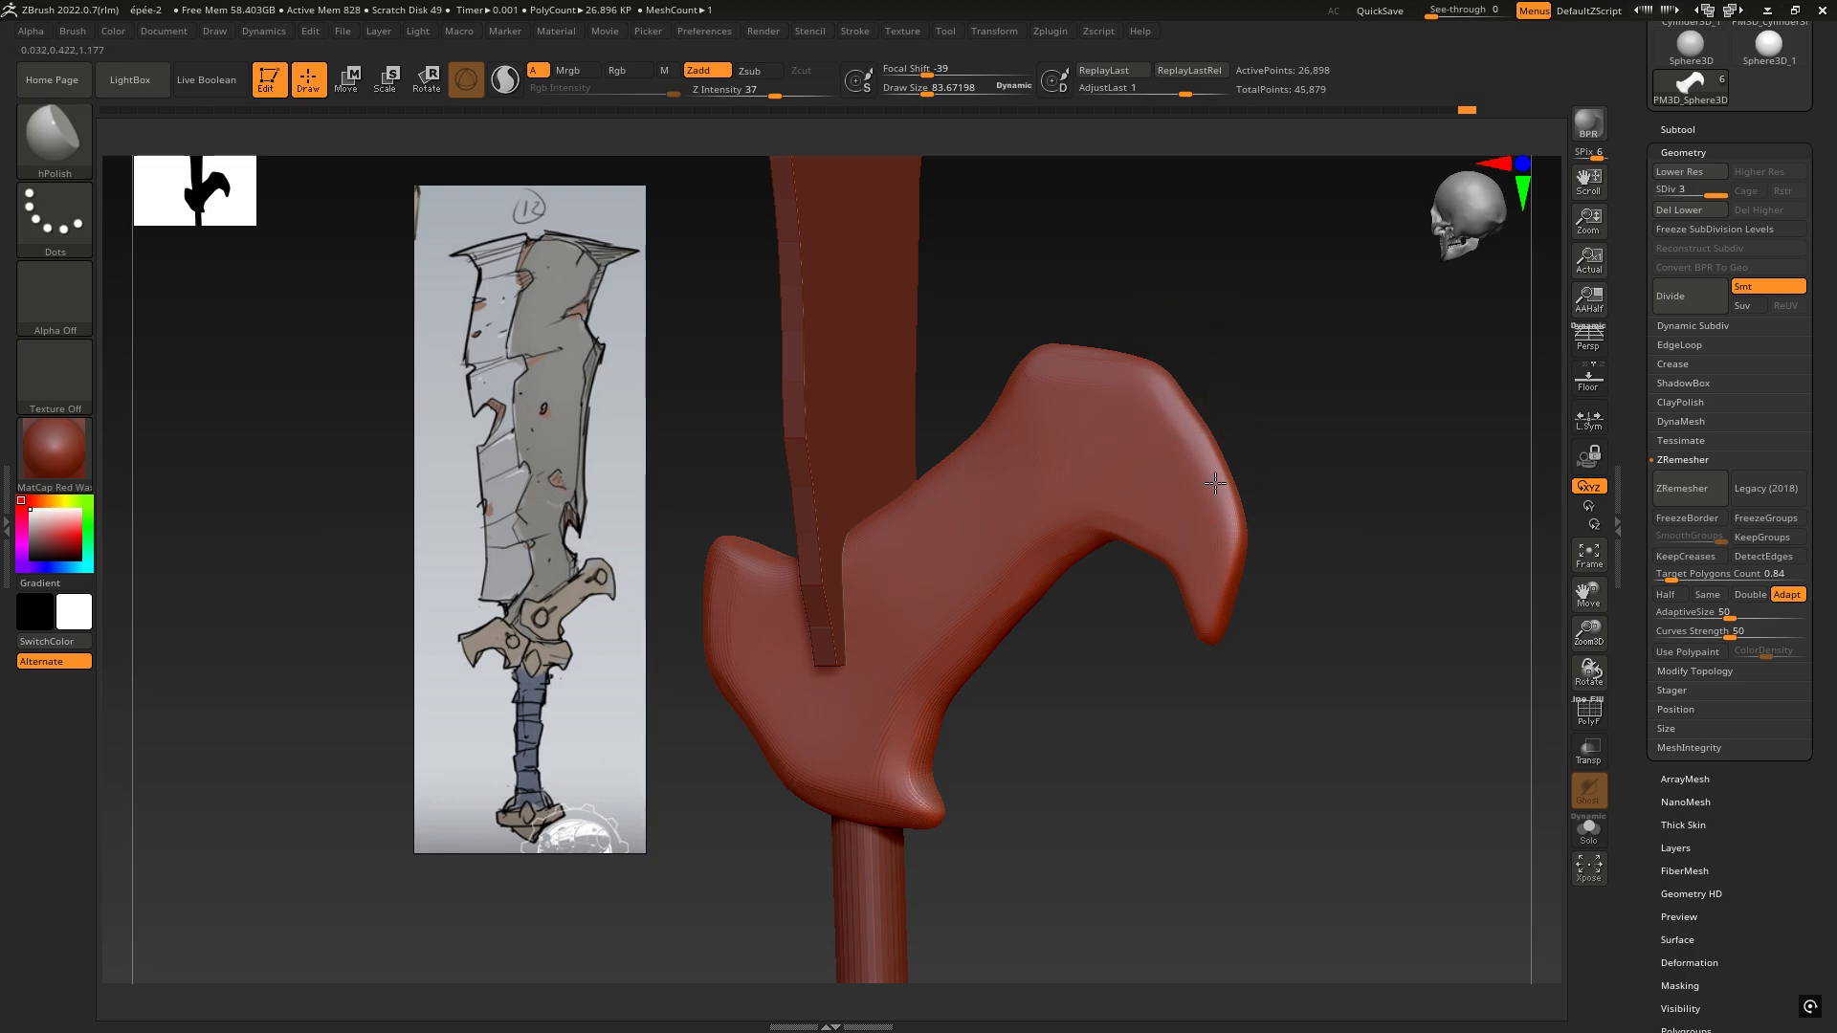
right_drag(1215, 486, 1239, 559)
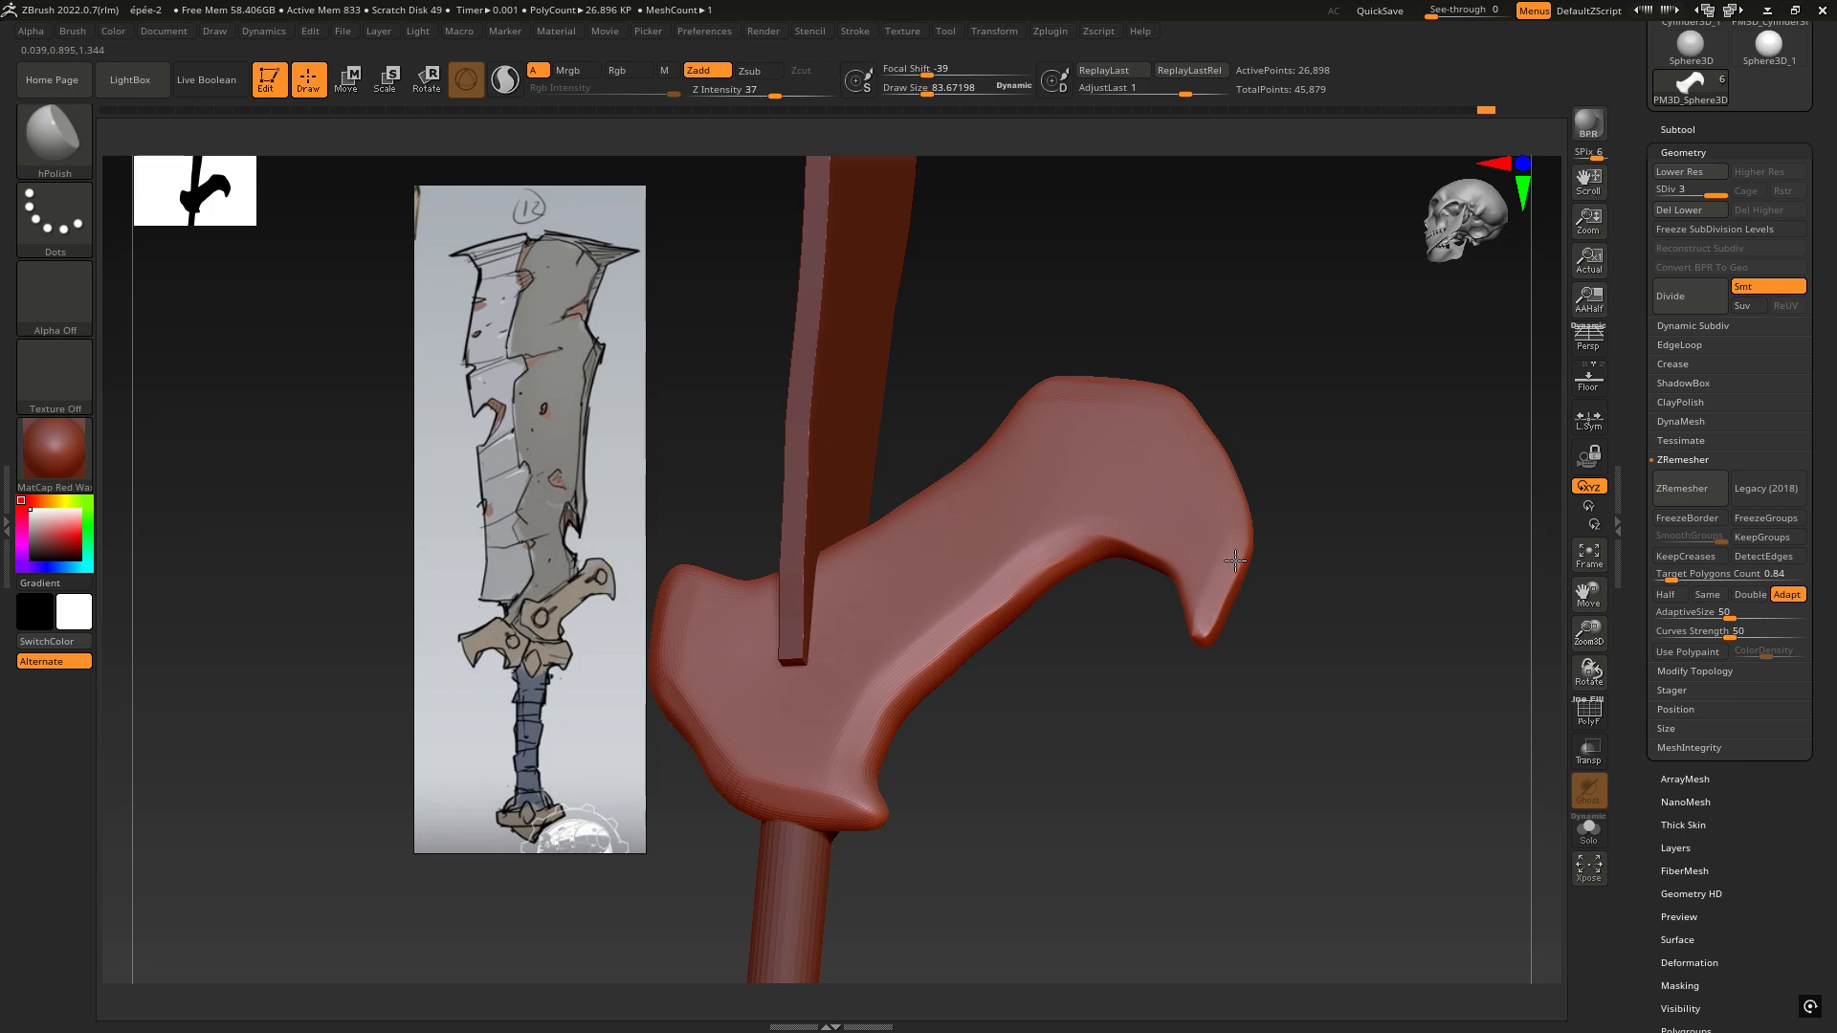
mouse_move(1198, 646)
right_down()
mouse_move(1061, 580)
mouse_move(1004, 610)
mouse_move(996, 578)
mouse_move(1048, 573)
mouse_move(1016, 567)
right_up()
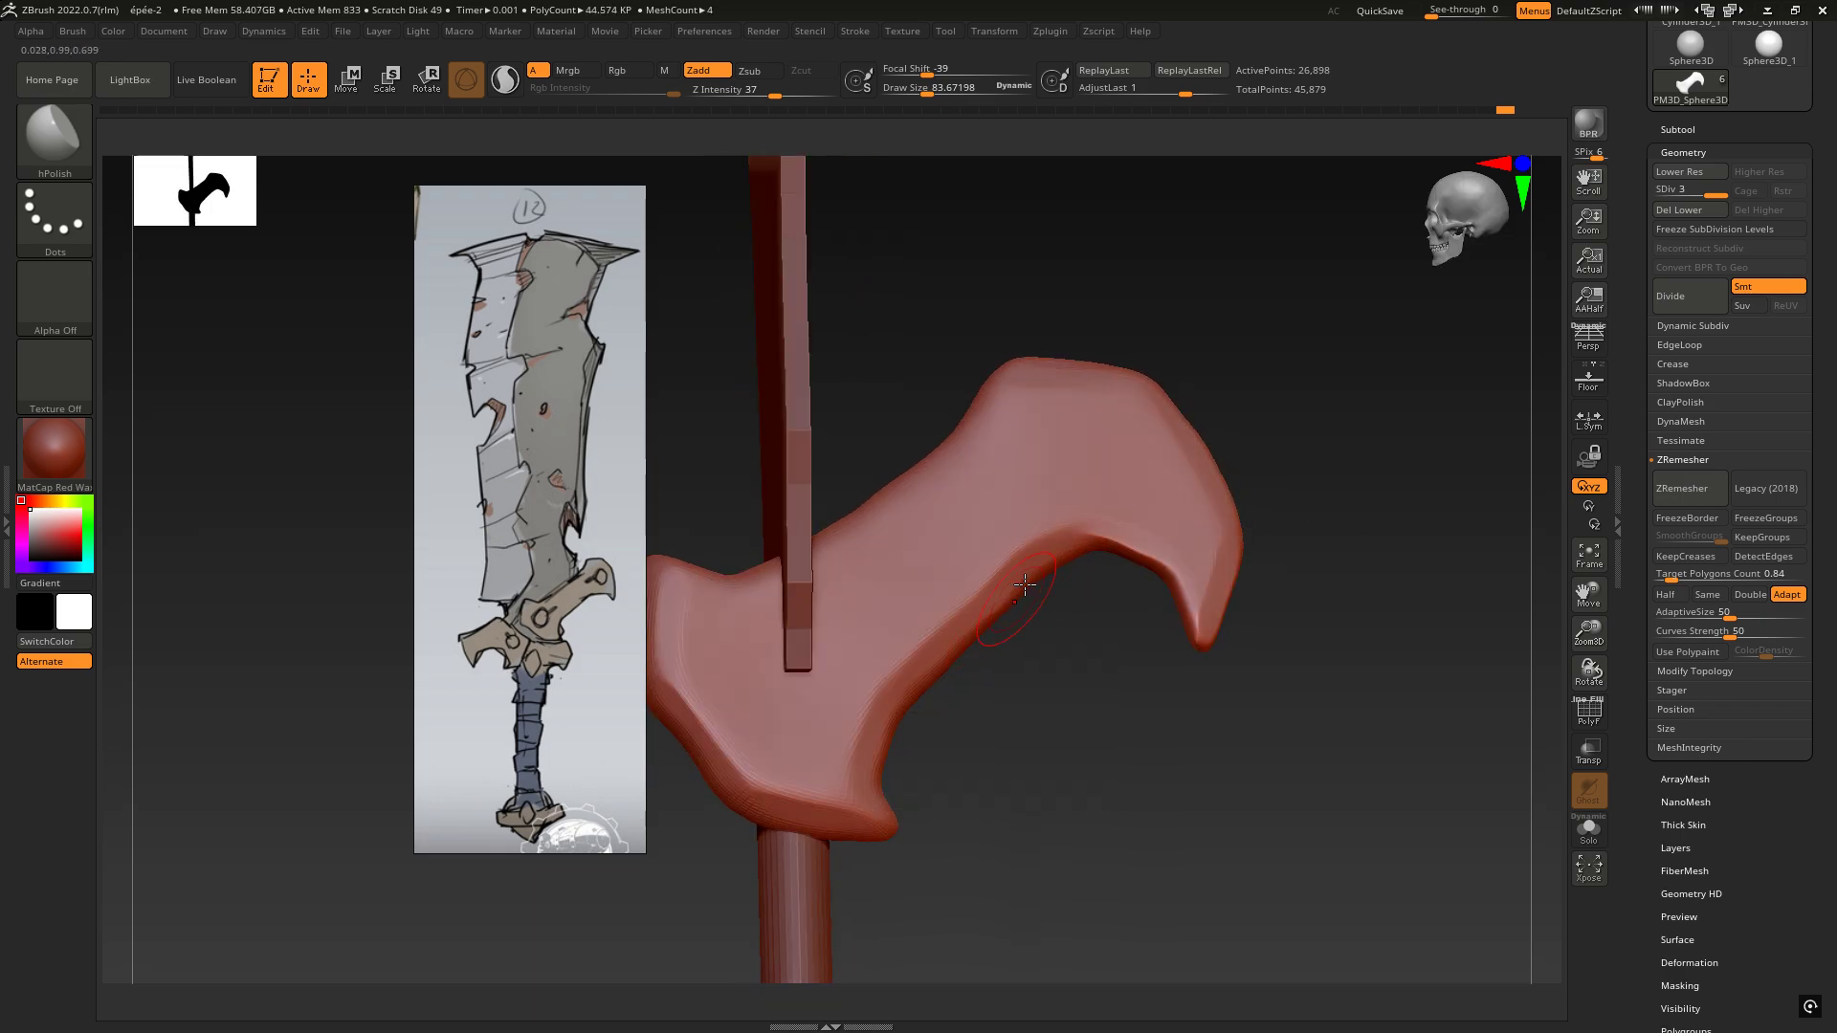
Step: Polish the inner curve of the guard's hook and long arm with hPolish, reducing the draw size to about 40
drag(979, 564, 1010, 557)
right_drag(1010, 556, 1138, 492)
mouse_move(1109, 546)
mouse_down()
mouse_move(1094, 540)
mouse_move(1134, 585)
mouse_up()
key(space)
ctrl+right_drag(1221, 559, 1243, 526)
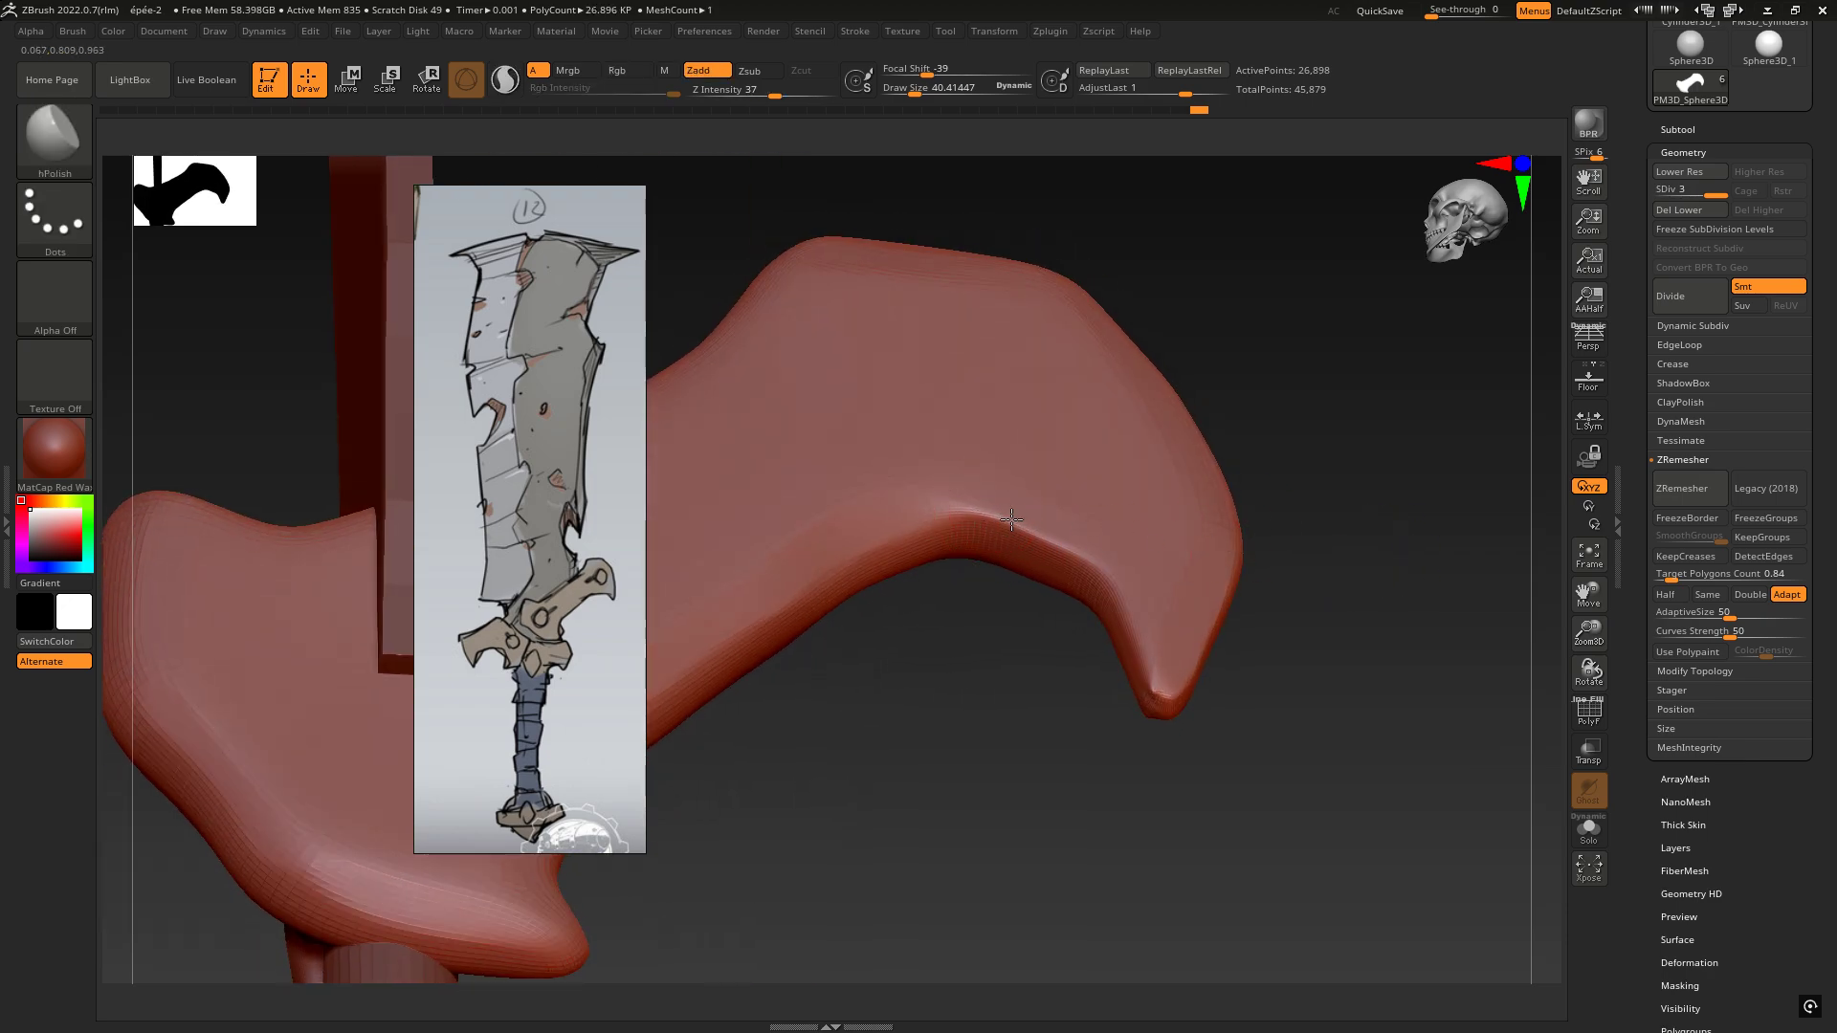
mouse_move(1011, 519)
mouse_down()
mouse_move(978, 513)
mouse_move(999, 520)
mouse_up()
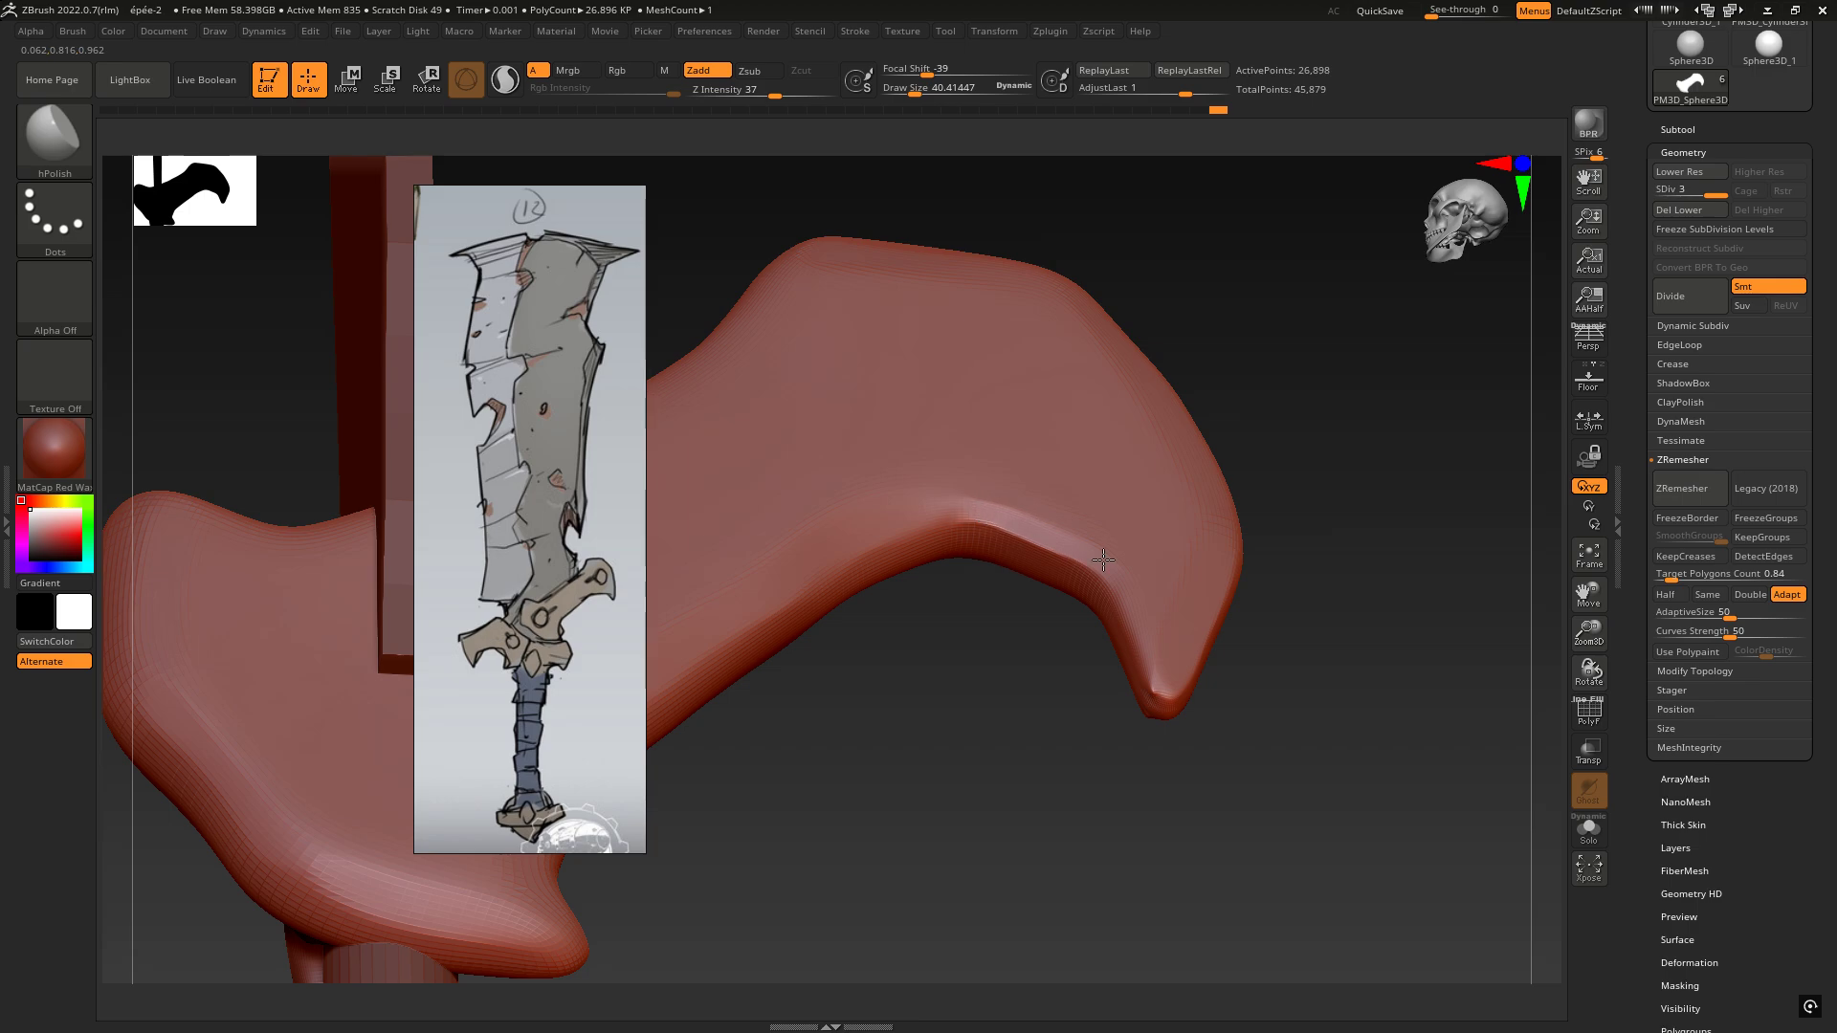
mouse_move(1100, 555)
right_down()
mouse_move(895, 540)
mouse_move(1009, 527)
right_up()
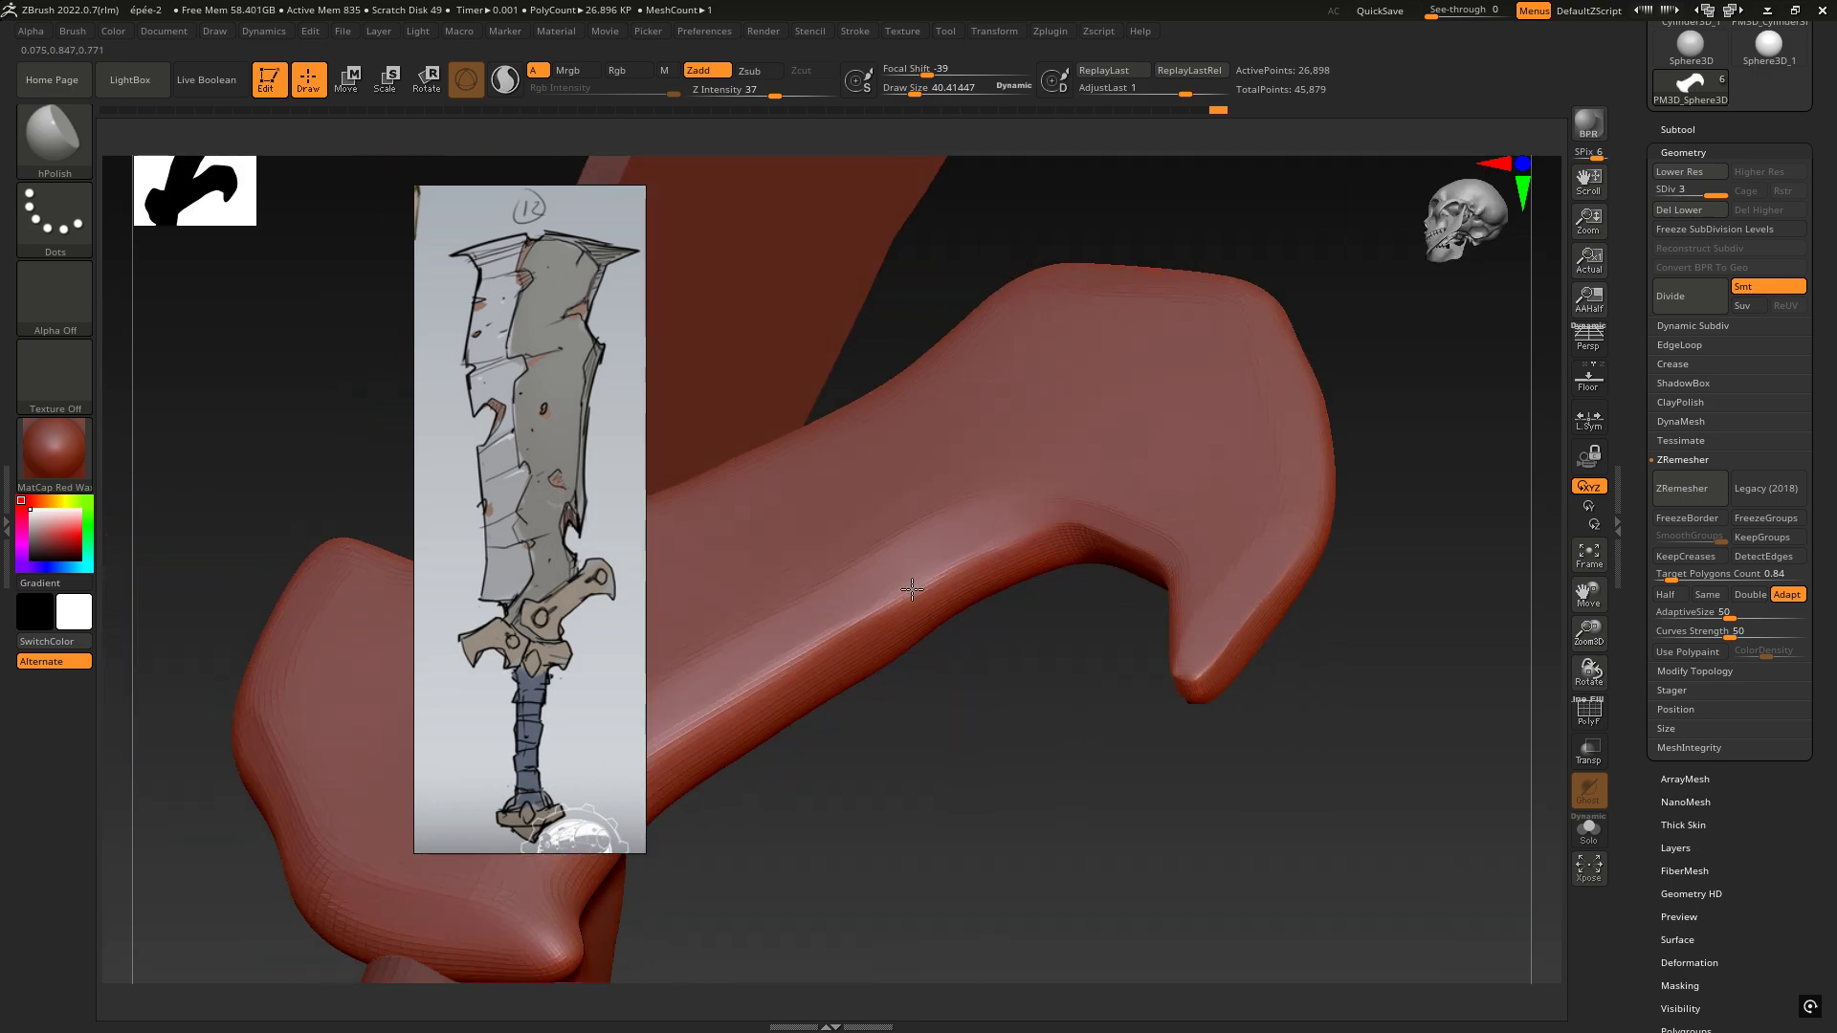
Step: Polish the guard's edge down to the lower point beside the handle
mouse_move(945, 588)
ctrl+right_down()
mouse_move(832, 565)
mouse_move(1058, 537)
mouse_move(1008, 612)
mouse_move(995, 453)
mouse_move(884, 639)
mouse_move(927, 565)
mouse_move(982, 573)
ctrl+right_up()
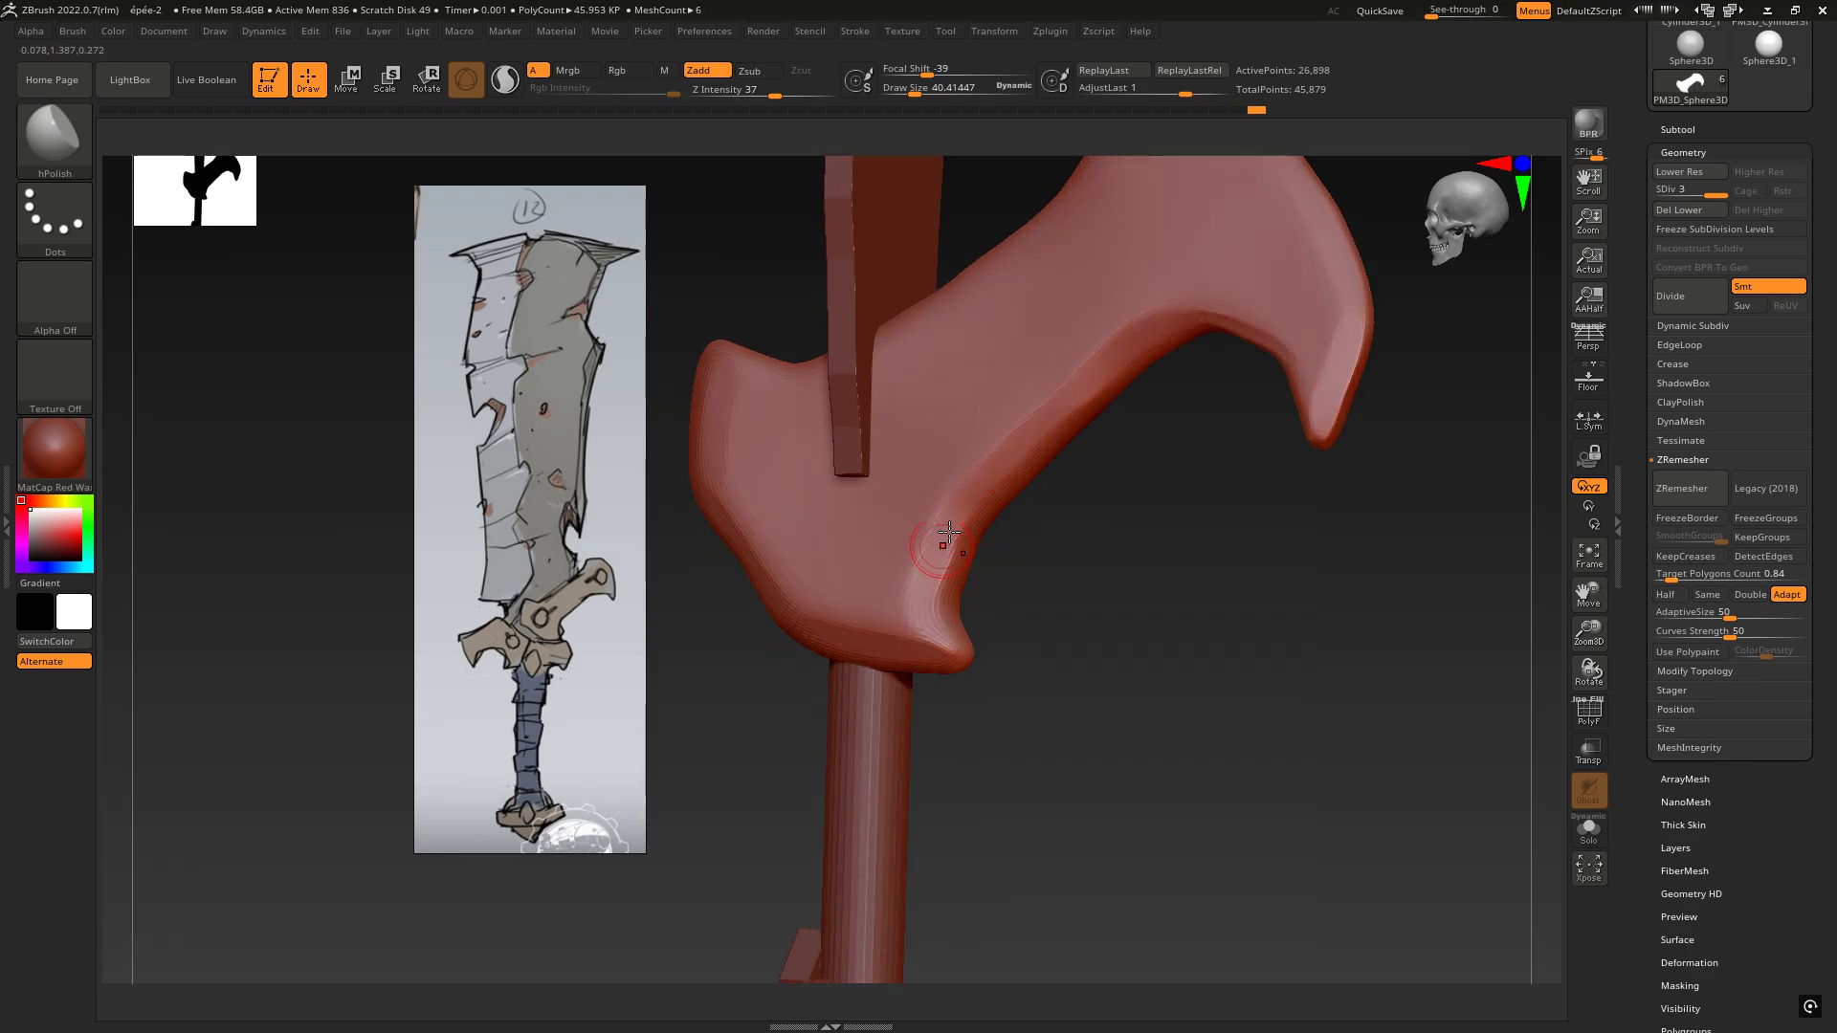
drag(962, 574, 920, 620)
right_drag(941, 627, 968, 621)
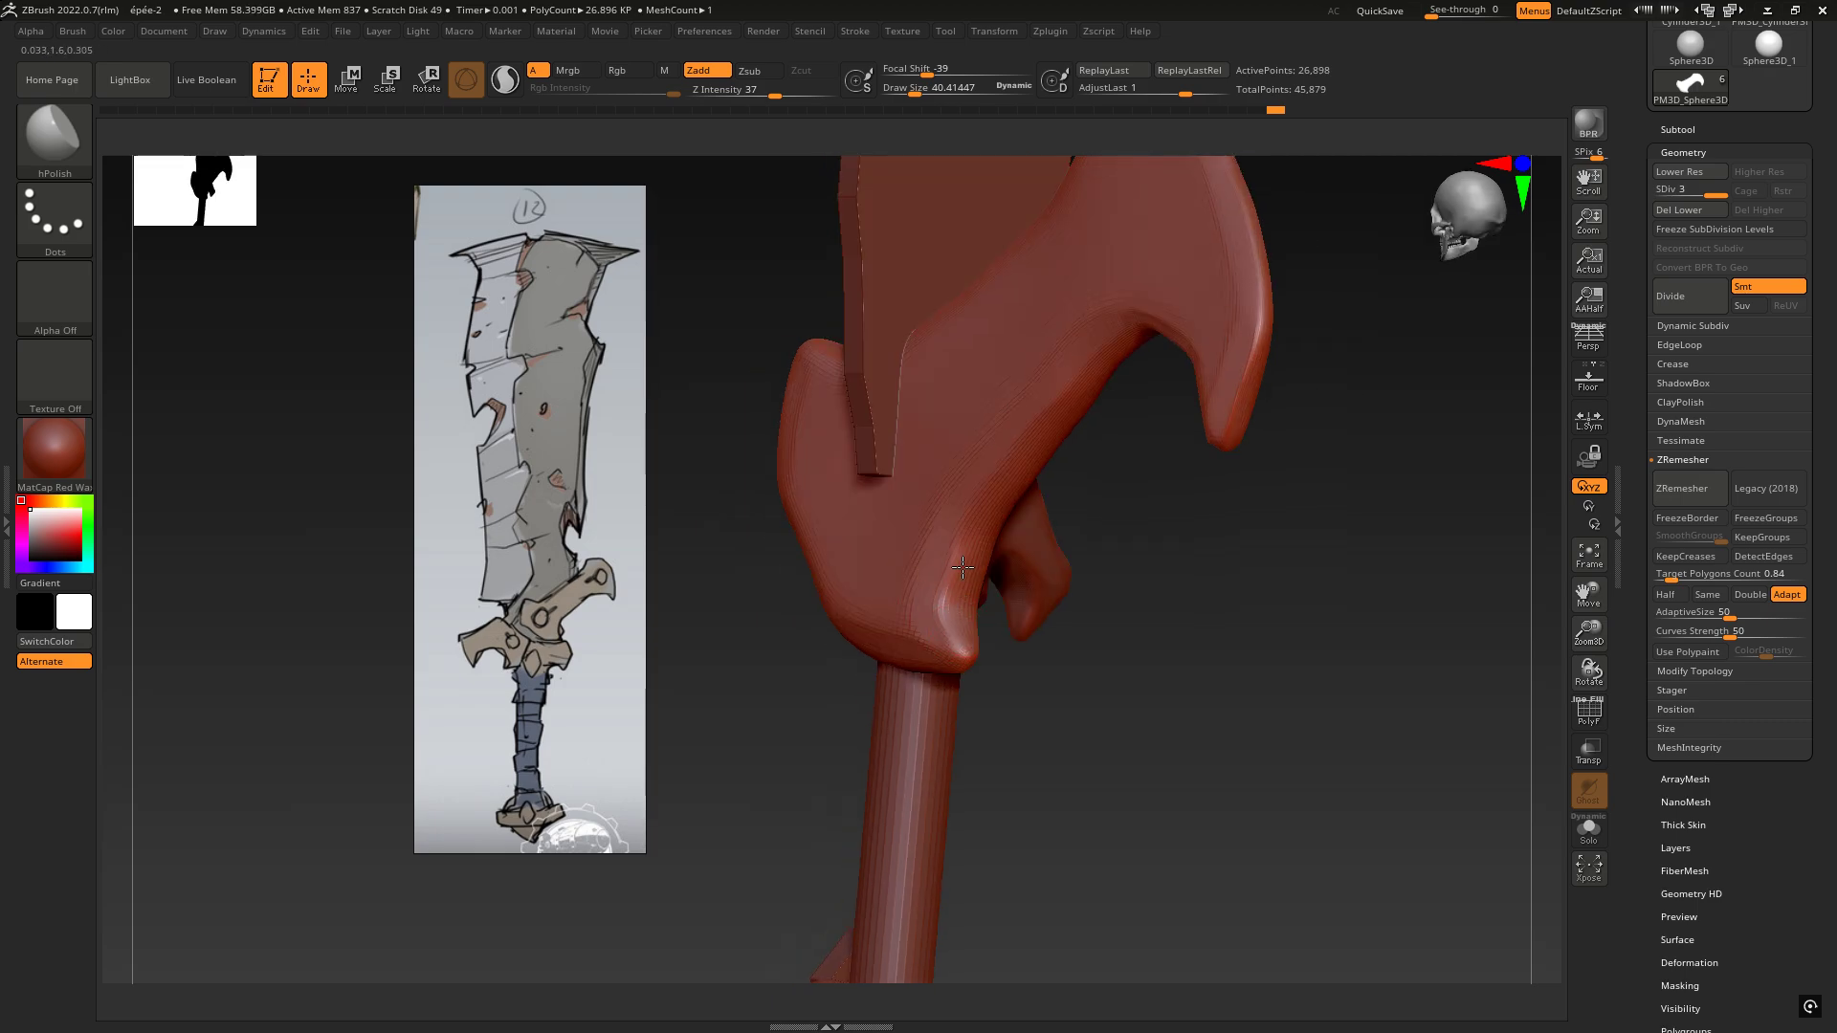
right_drag(967, 553, 1096, 517)
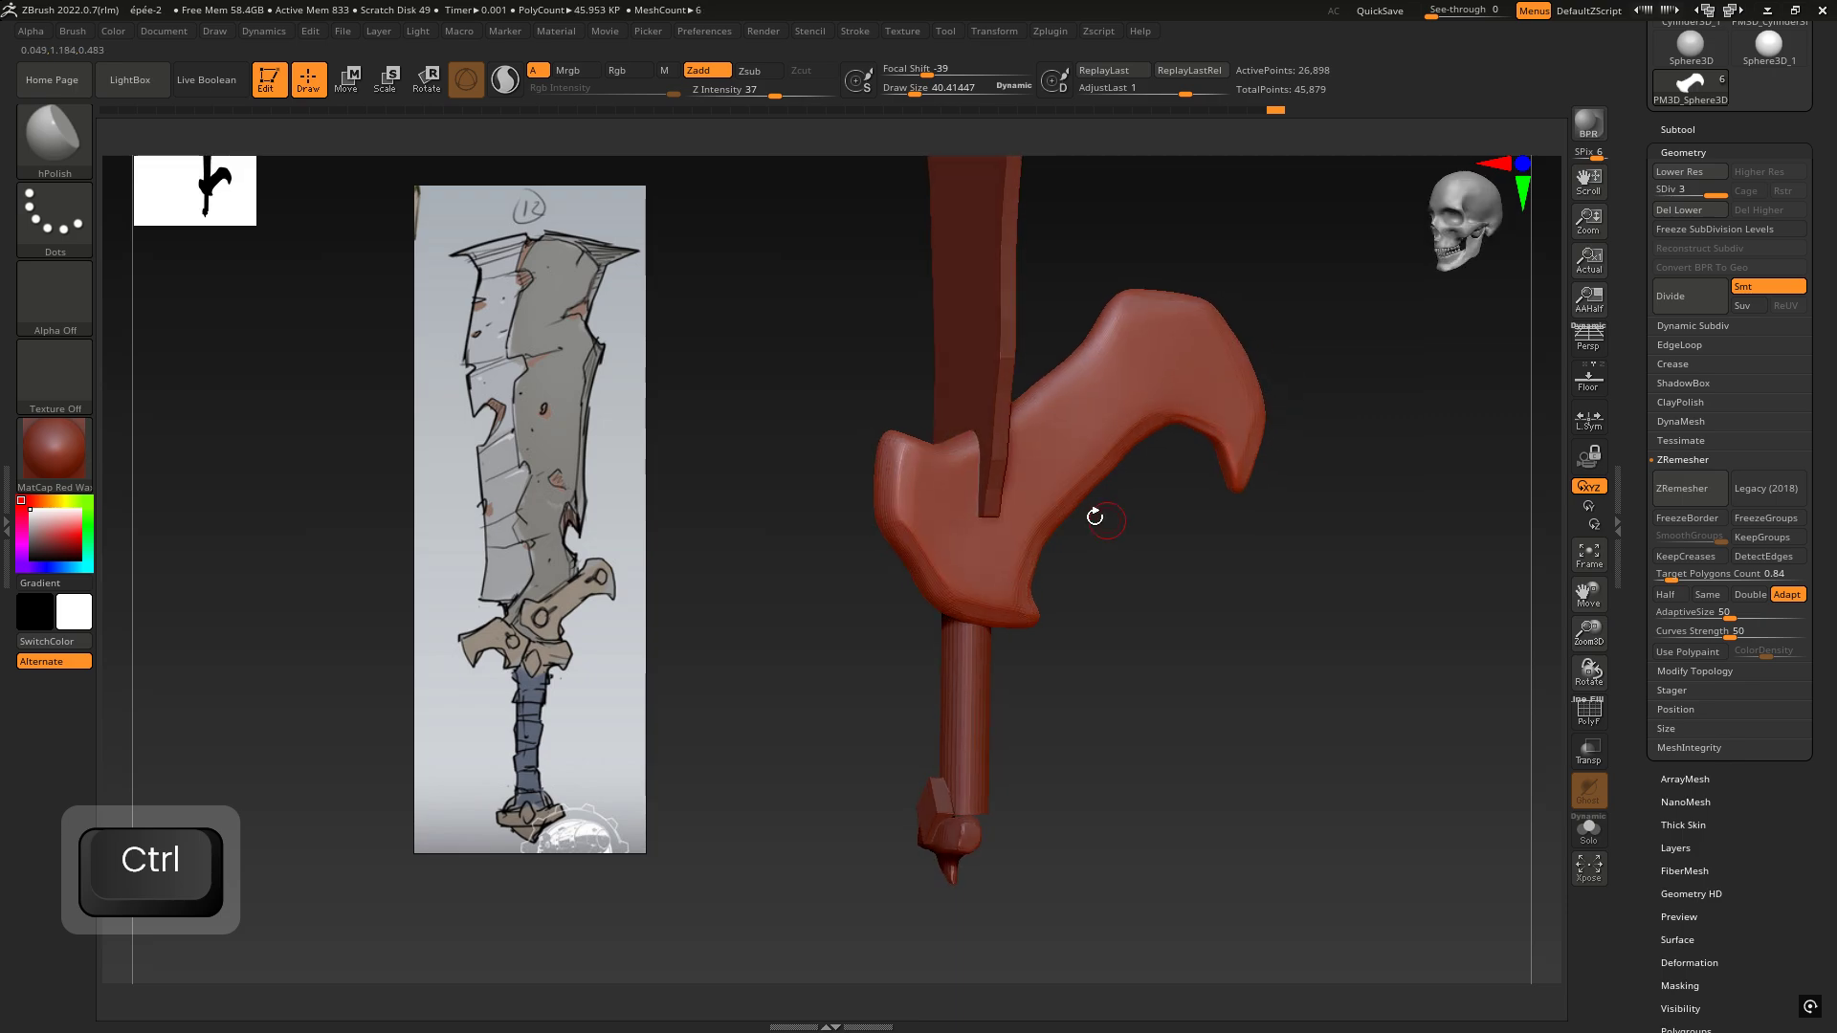
Step: Polish the edges of the guard's short end and underside with a draw size of about 65
ctrl+right_drag(920, 463, 1025, 411)
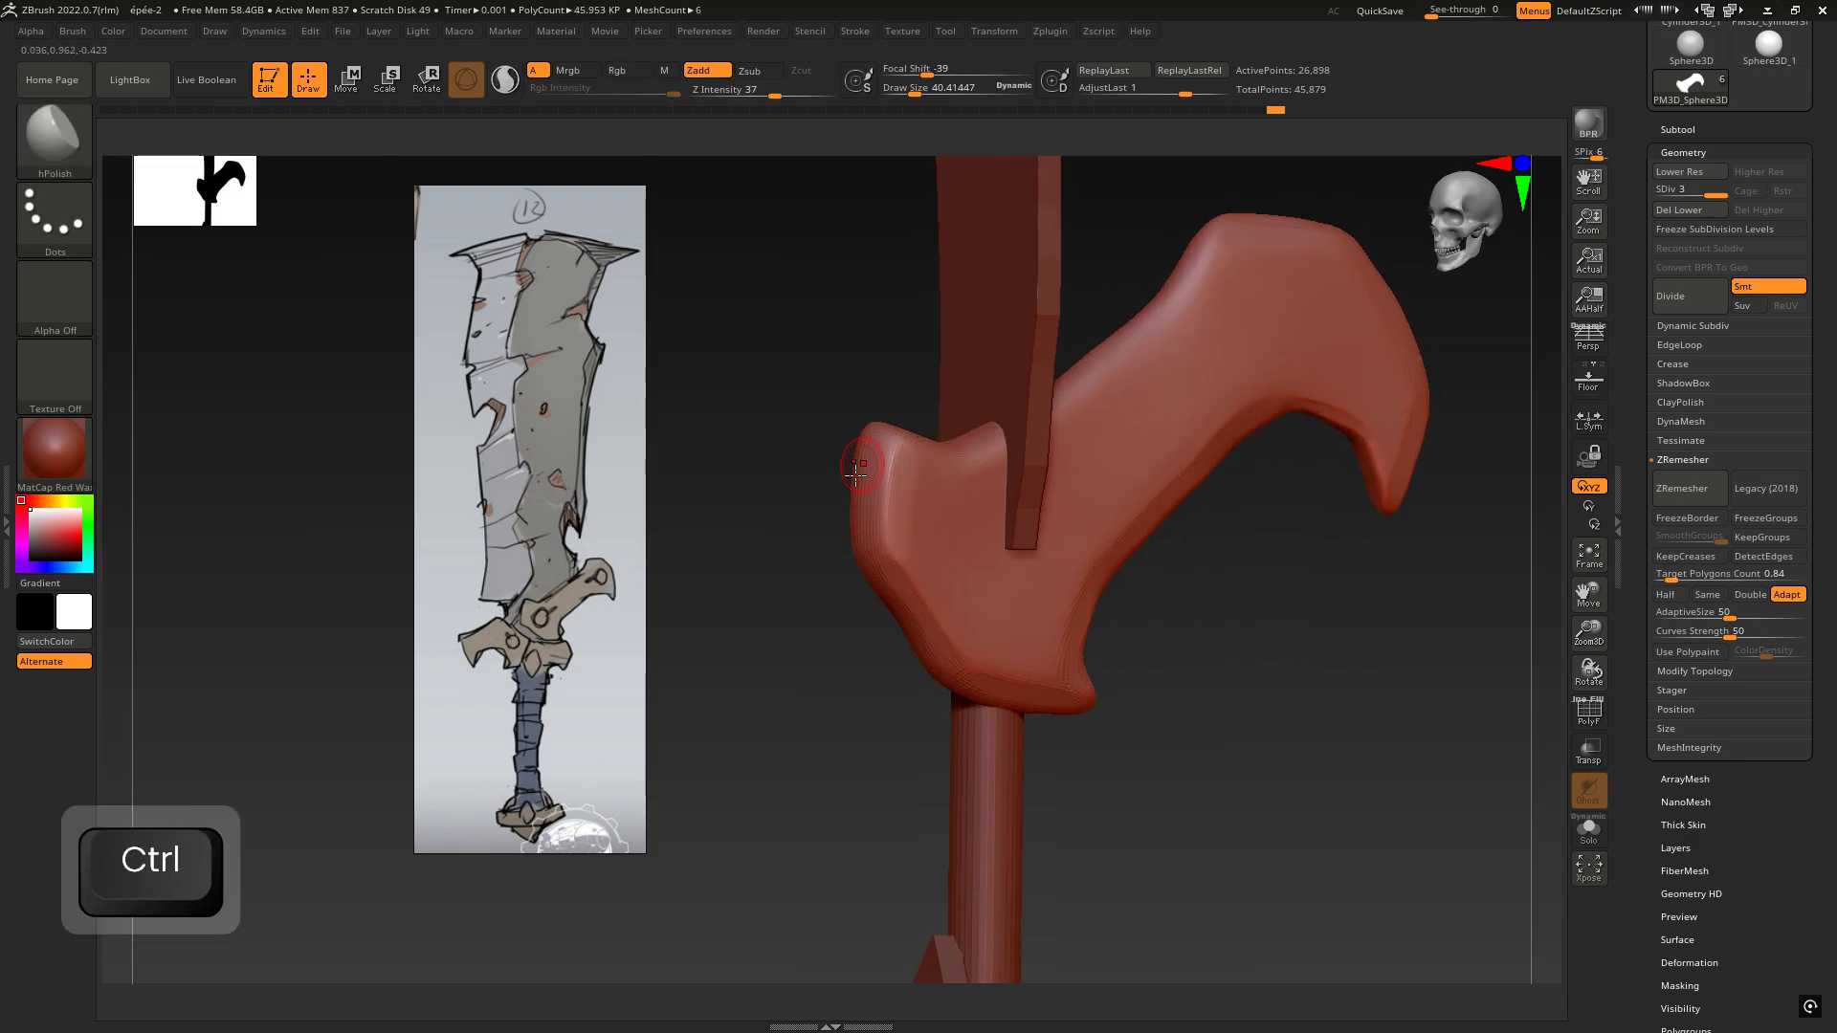
key(space)
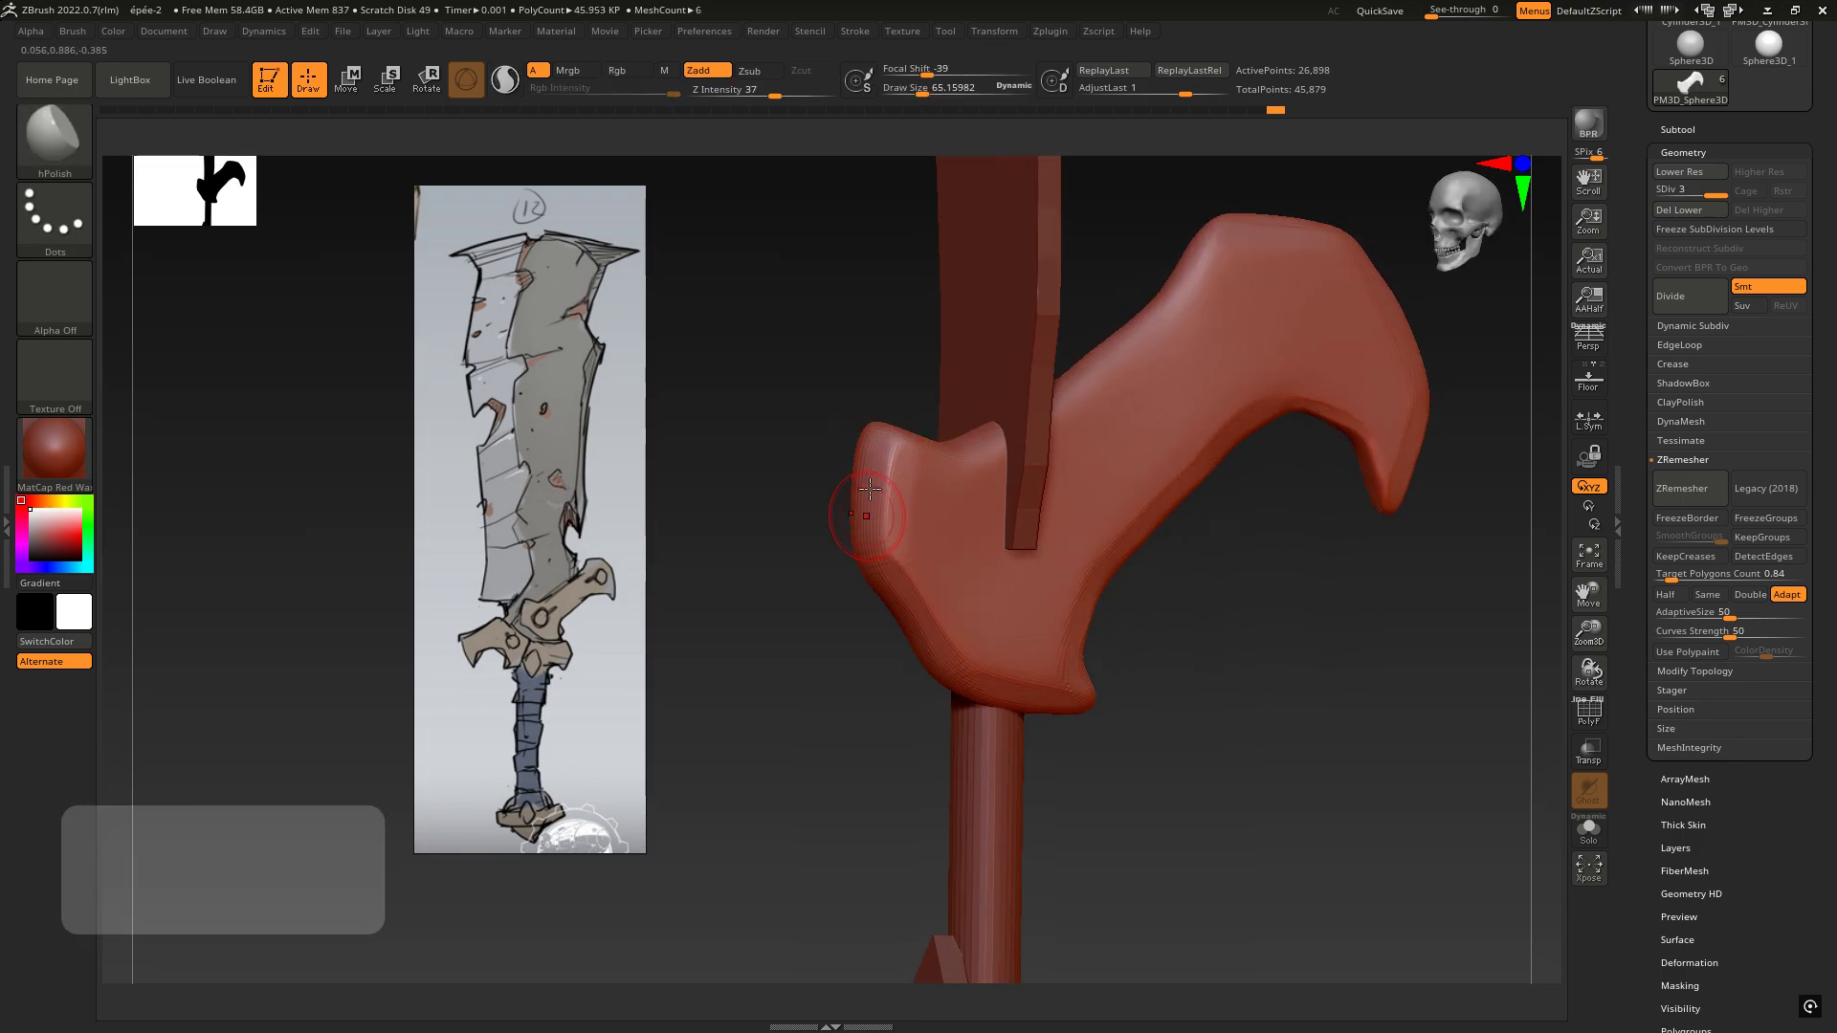
right_drag(872, 473, 849, 424)
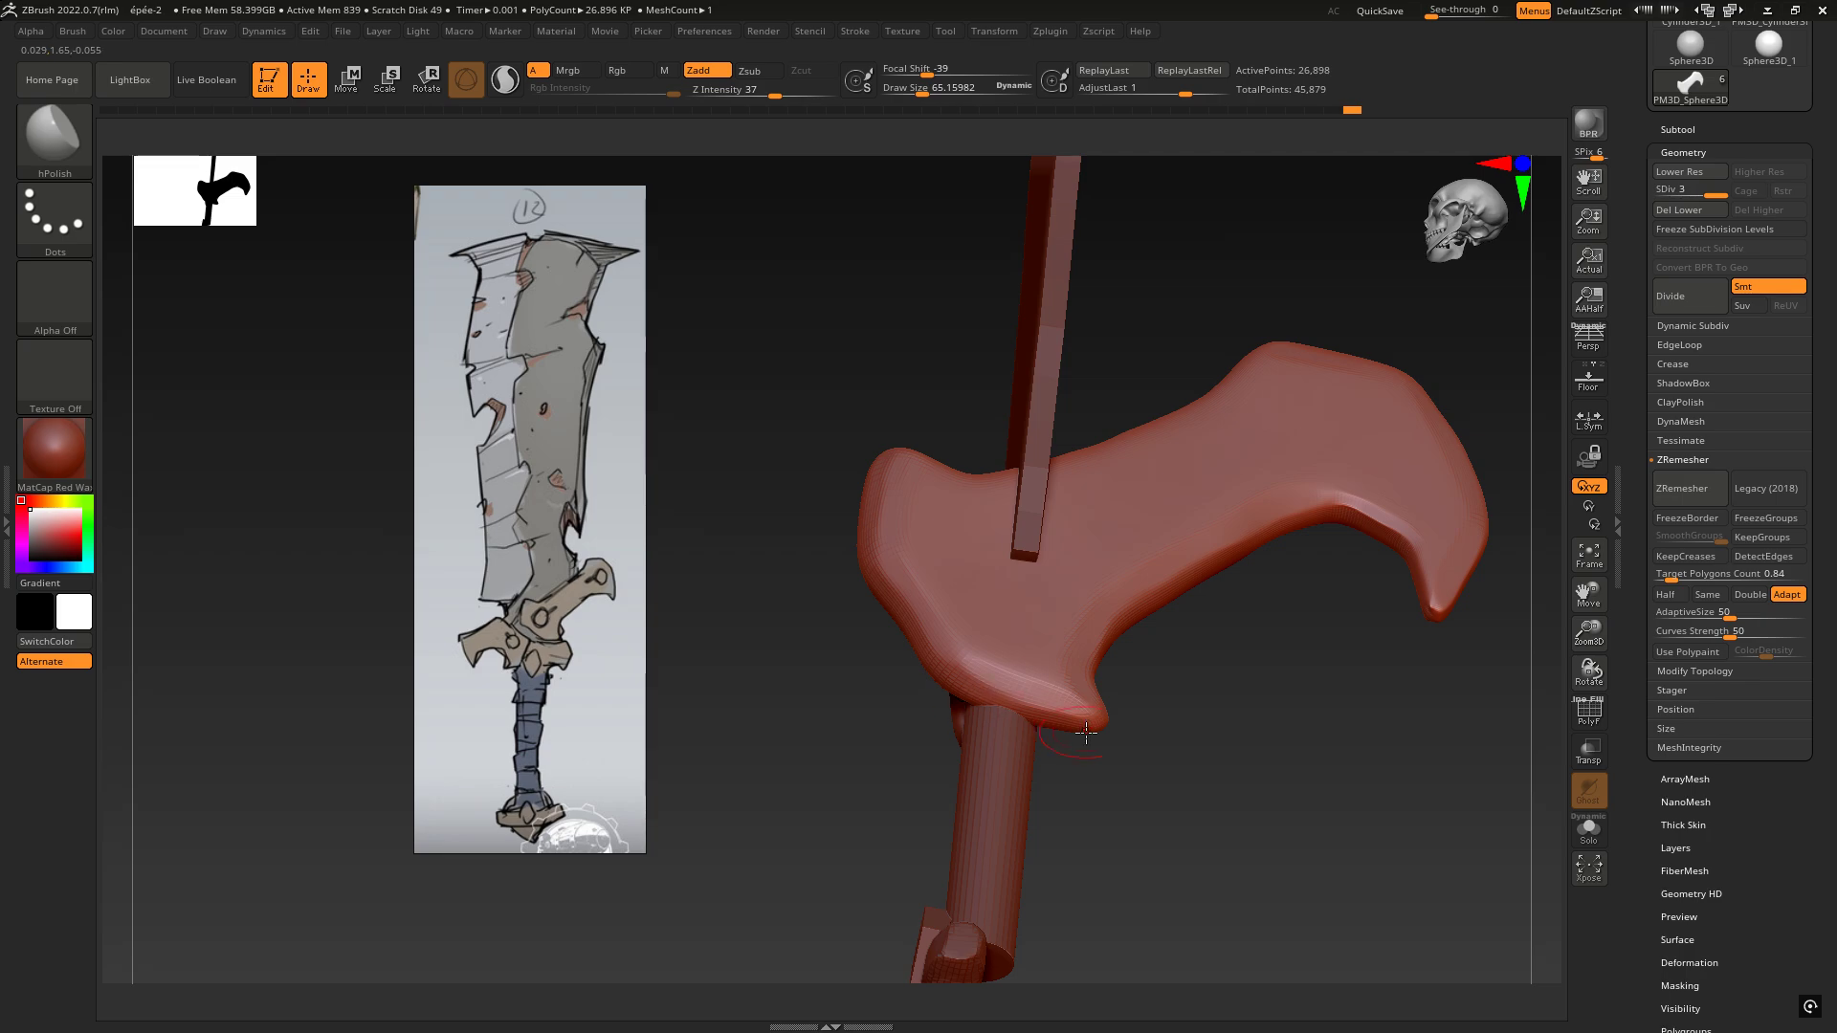
right_drag(1086, 732, 929, 460)
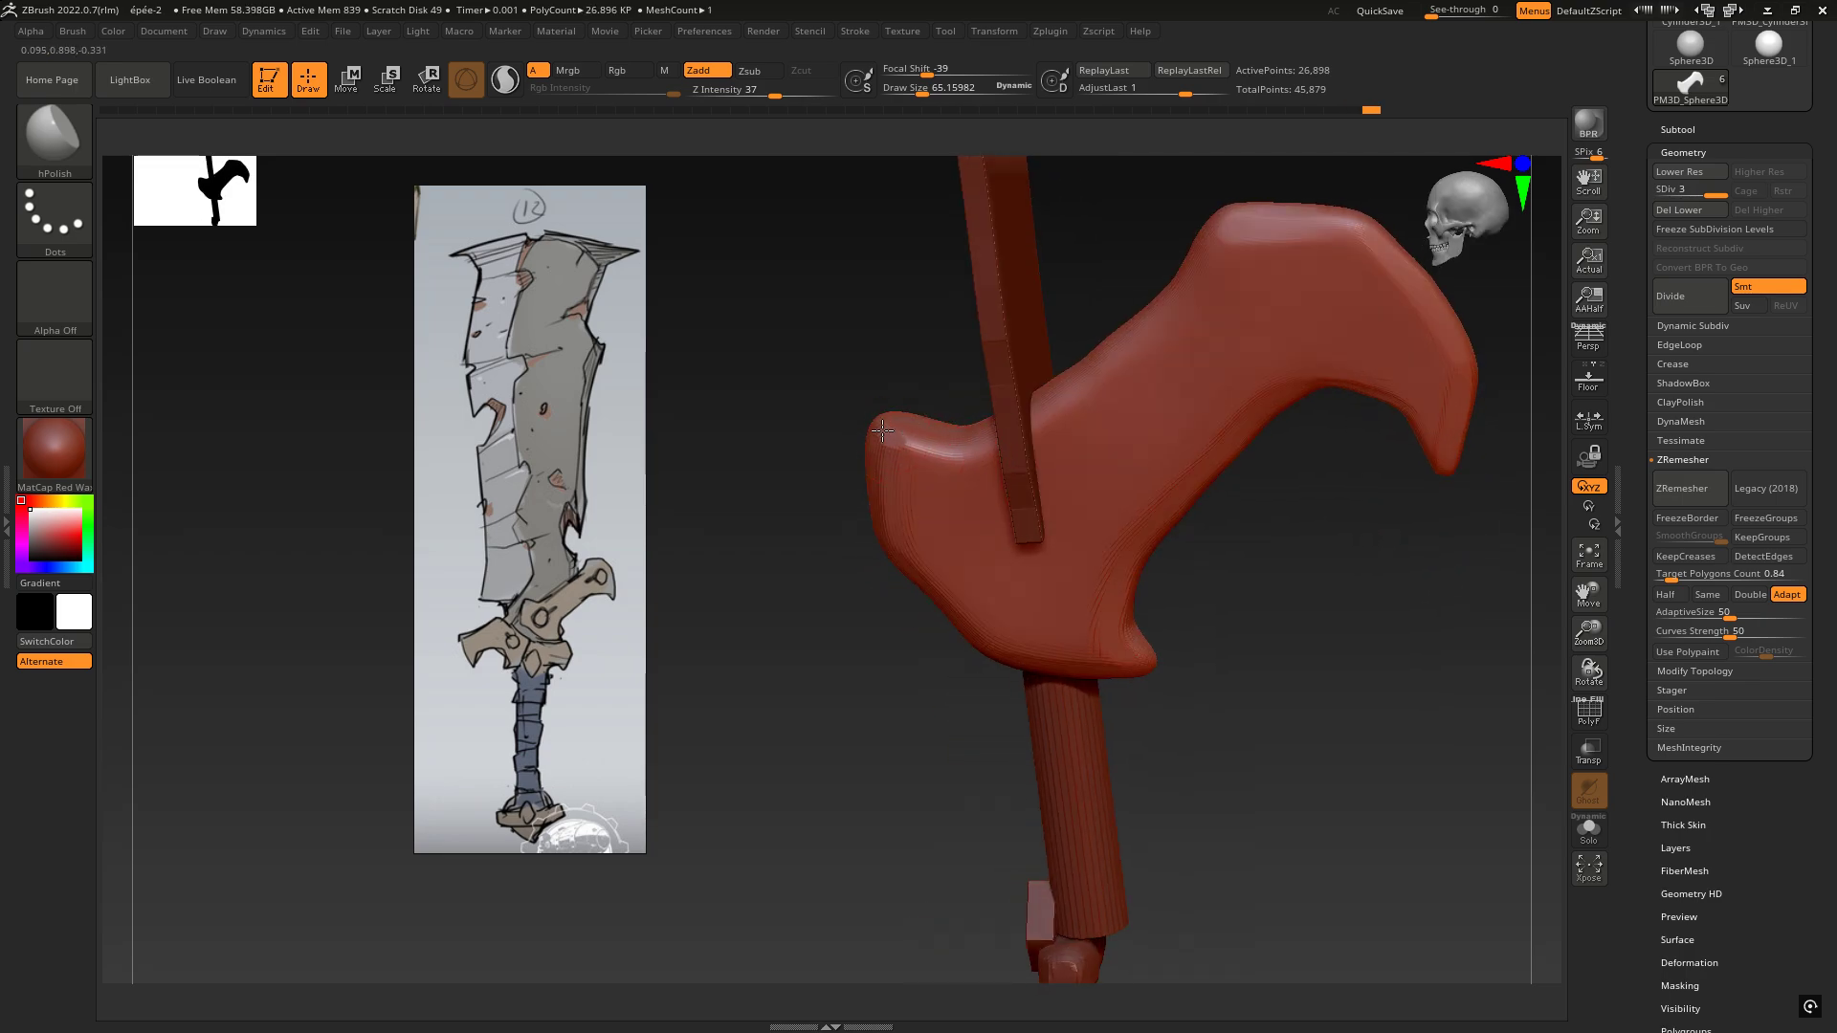
right_drag(893, 441, 1075, 425)
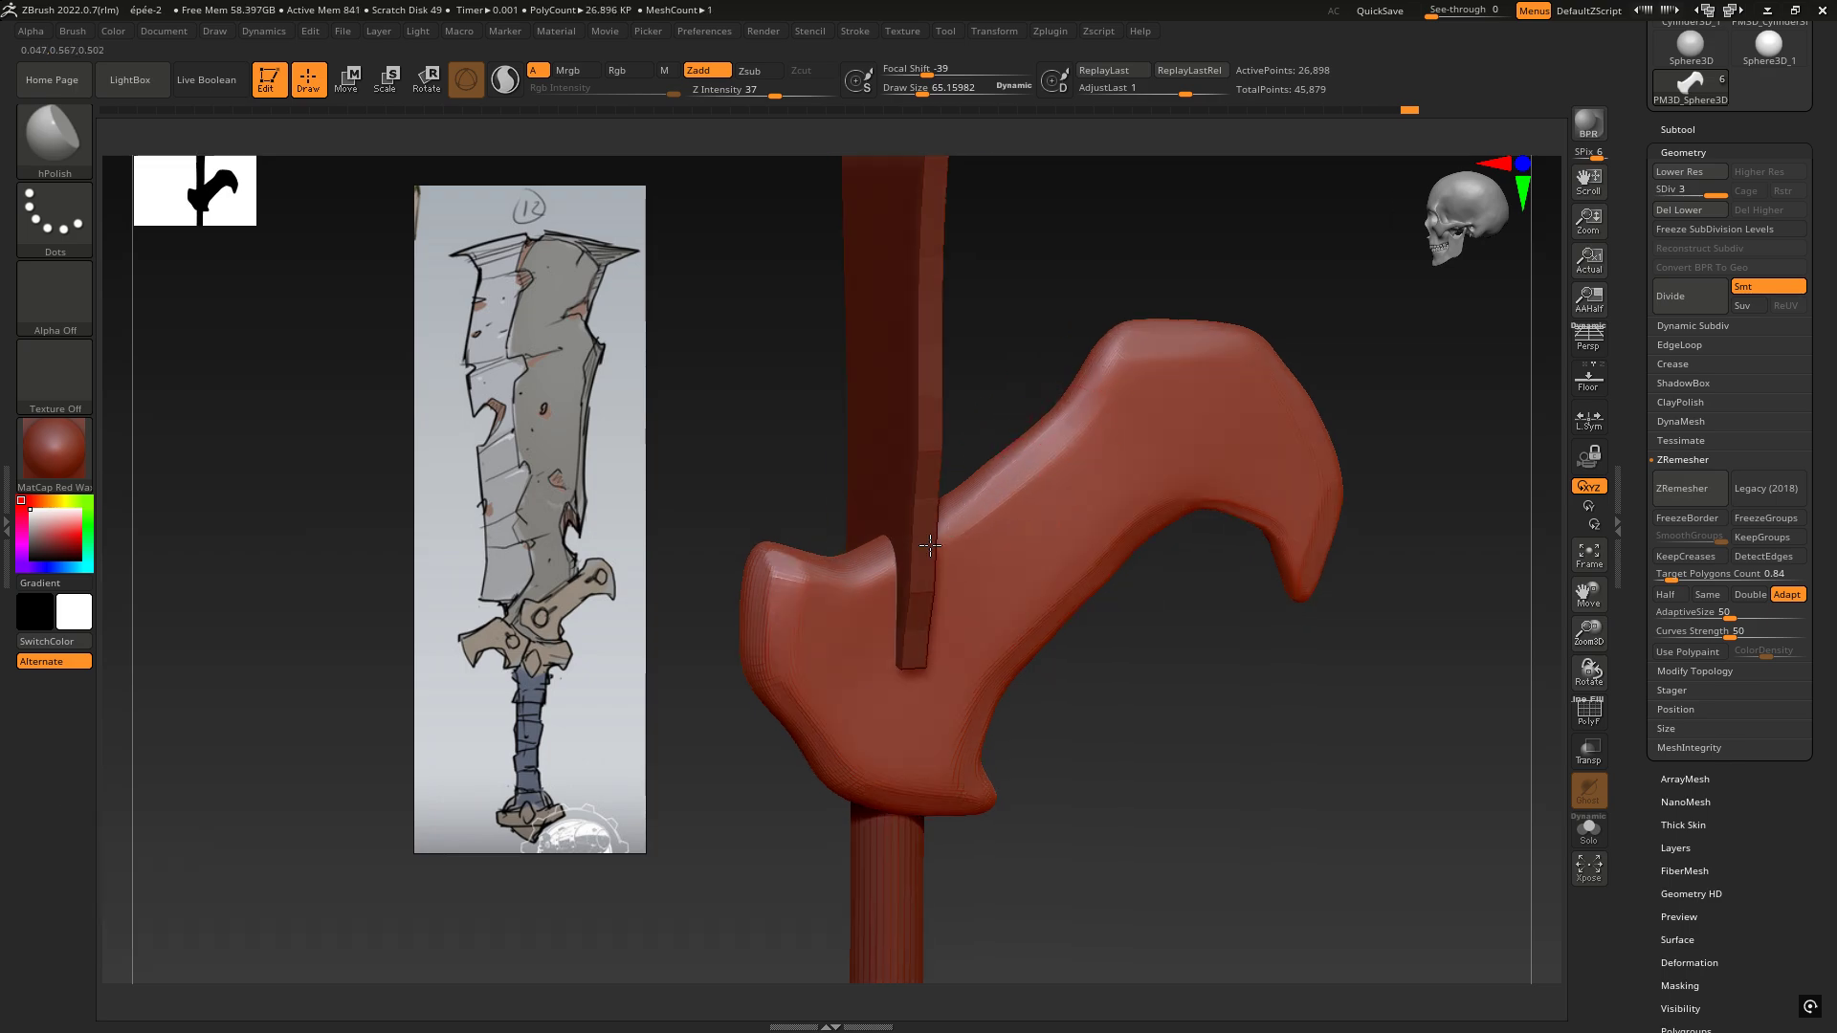
Step: Polish the guard's upper edge where the blade crosses it, keeping the guard isolated during the work
click(1601, 839)
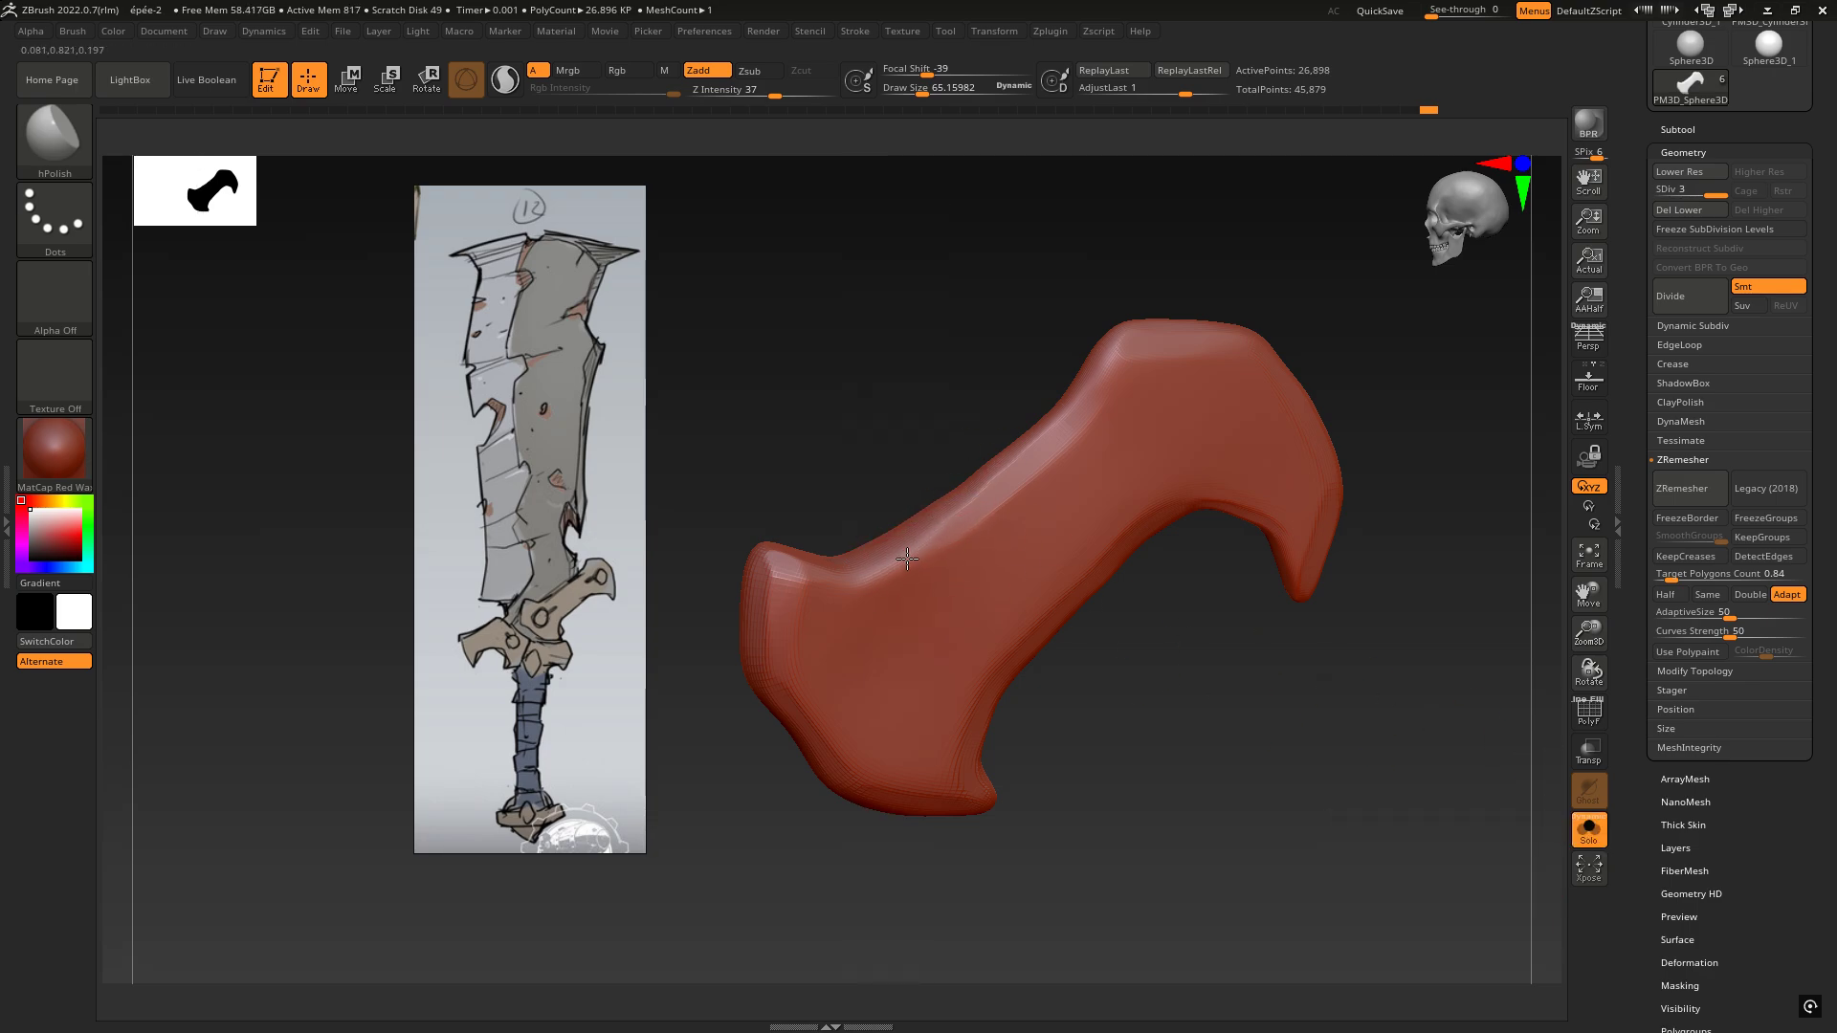
alt+right_drag(1127, 350, 1039, 479)
mouse_move(1039, 479)
right_down()
mouse_move(1023, 554)
mouse_move(967, 439)
mouse_move(1015, 555)
right_up()
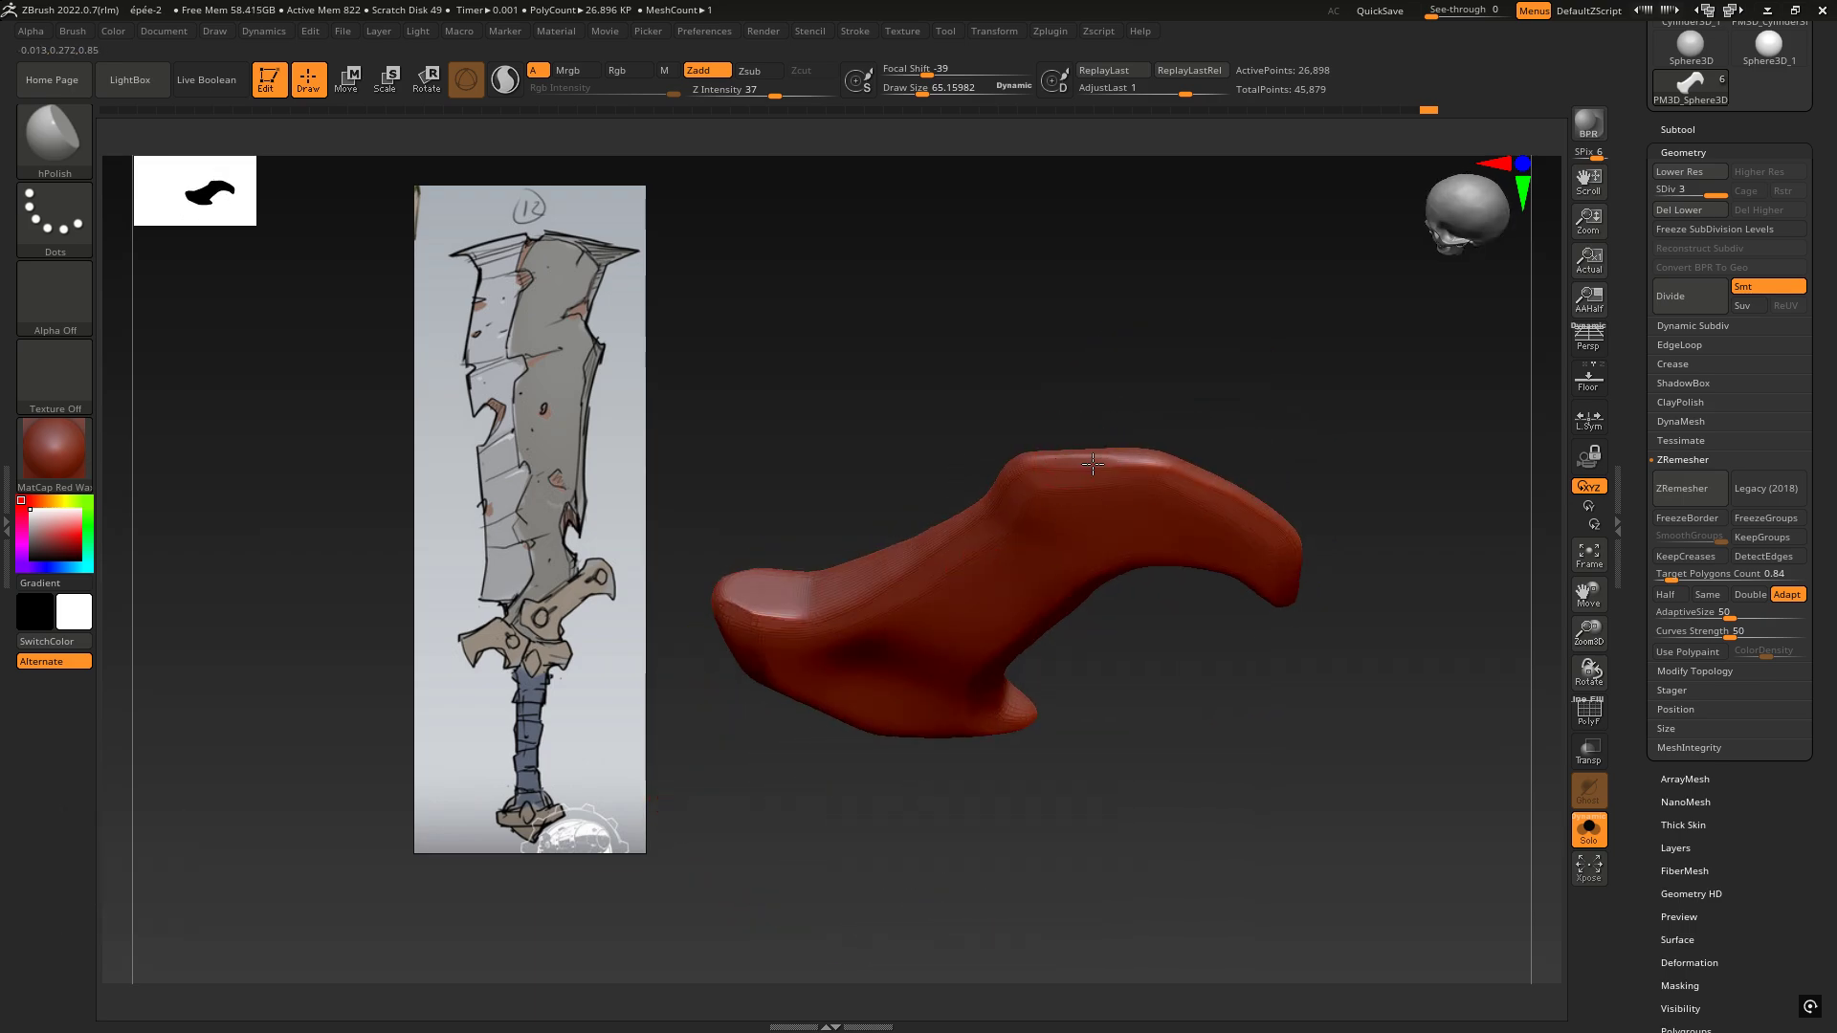
right_drag(1093, 464, 819, 406)
alt+right_drag(1024, 658, 1110, 448)
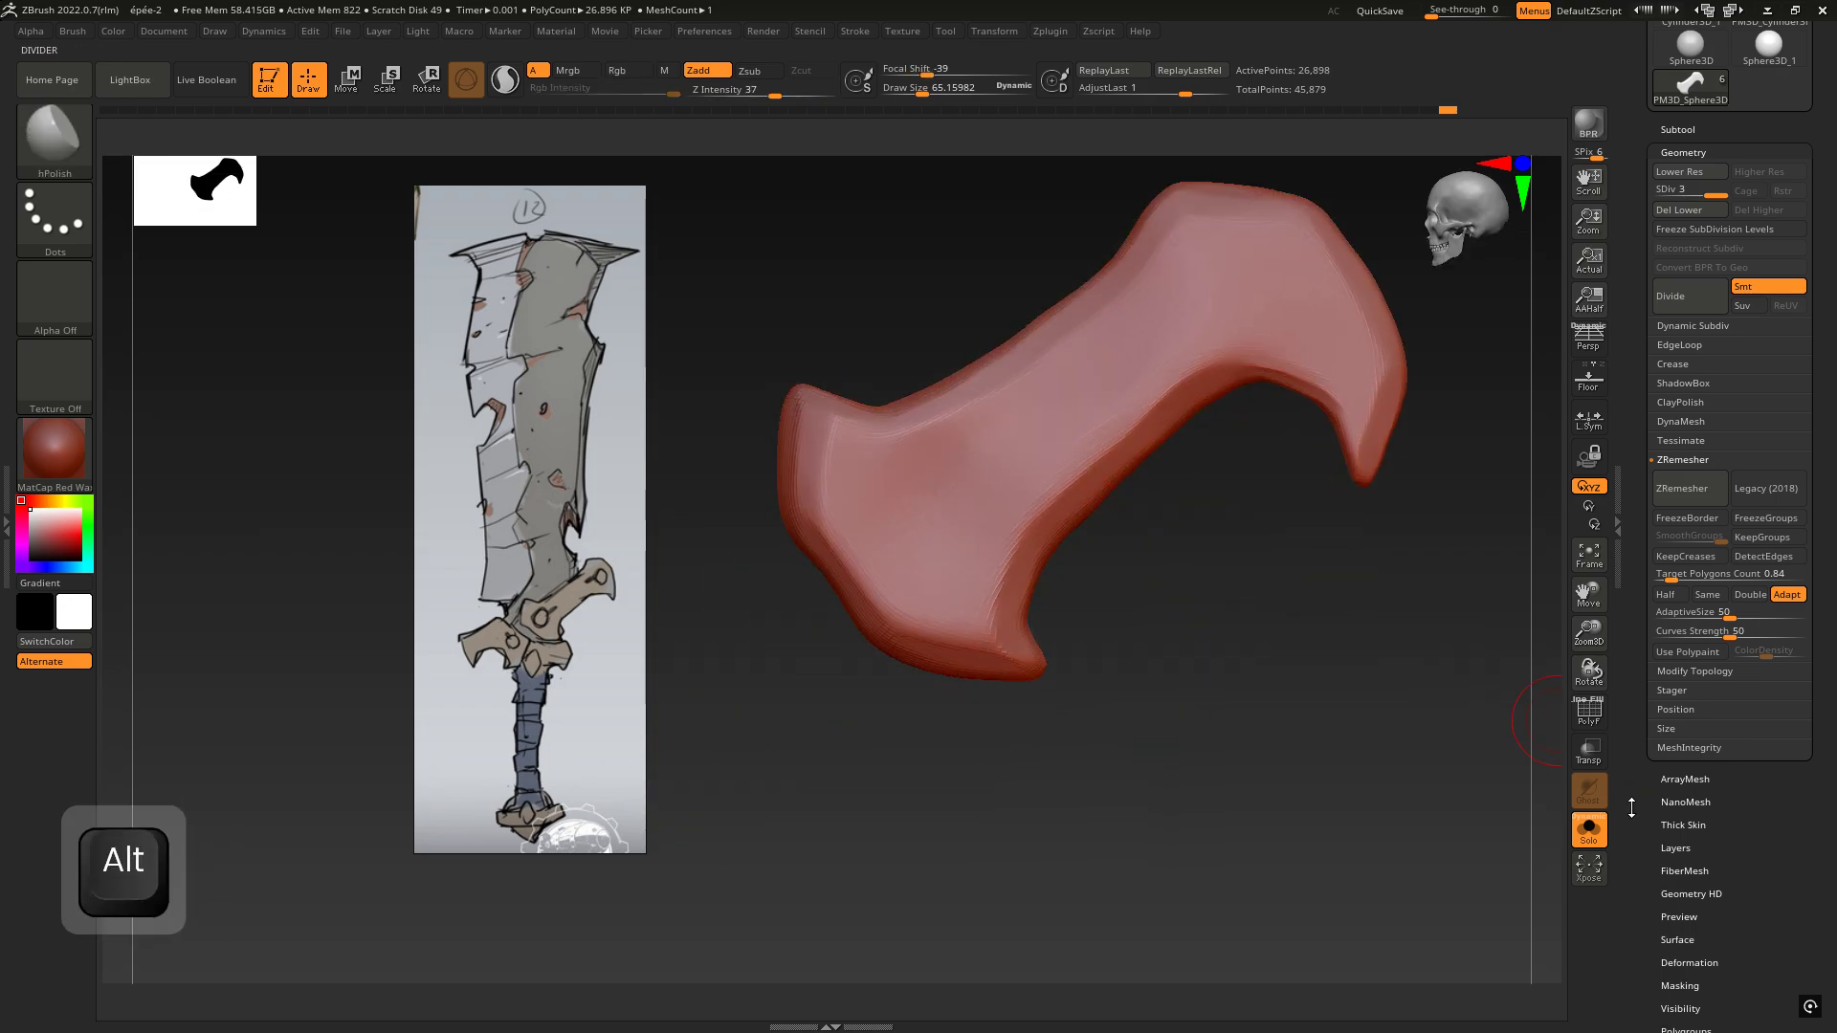
click(1588, 828)
Step: Rotate the guard a quarter turn about its vertical axis so its broad side faces the same way as the blade's
ctrl+right_drag(1202, 742, 1038, 566)
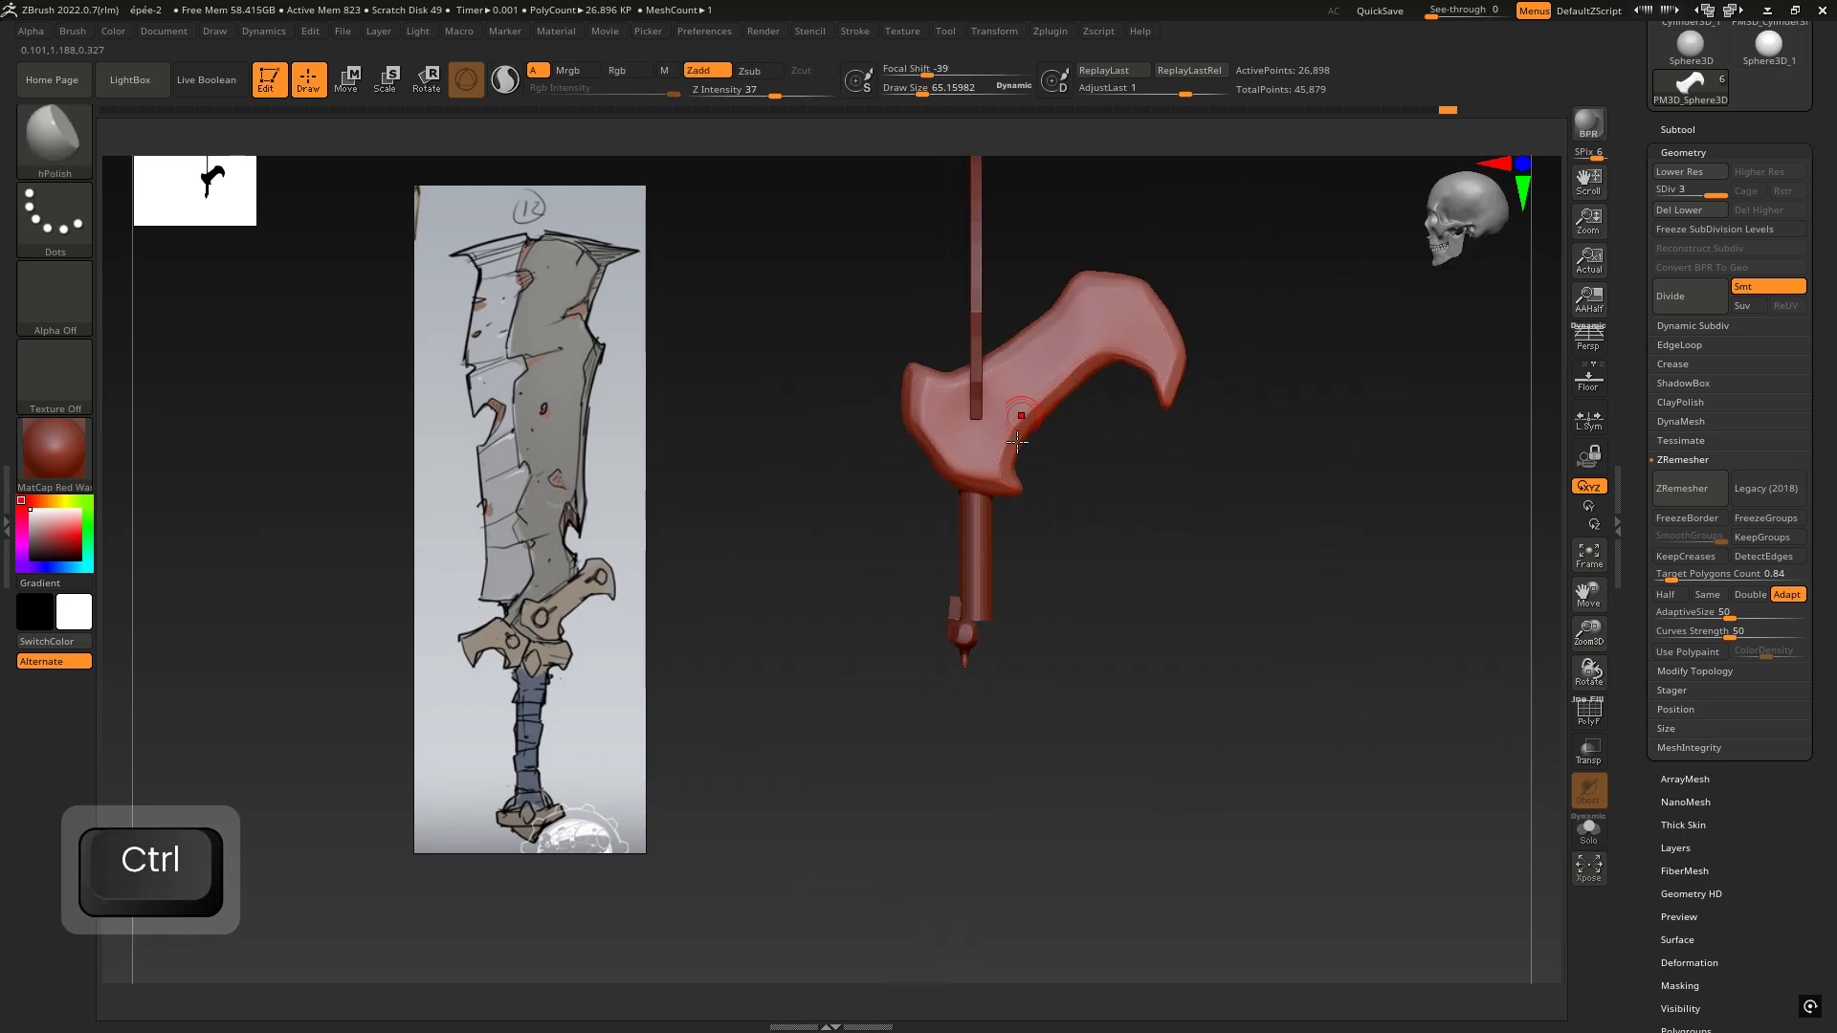
alt+right_drag(1017, 439, 991, 557)
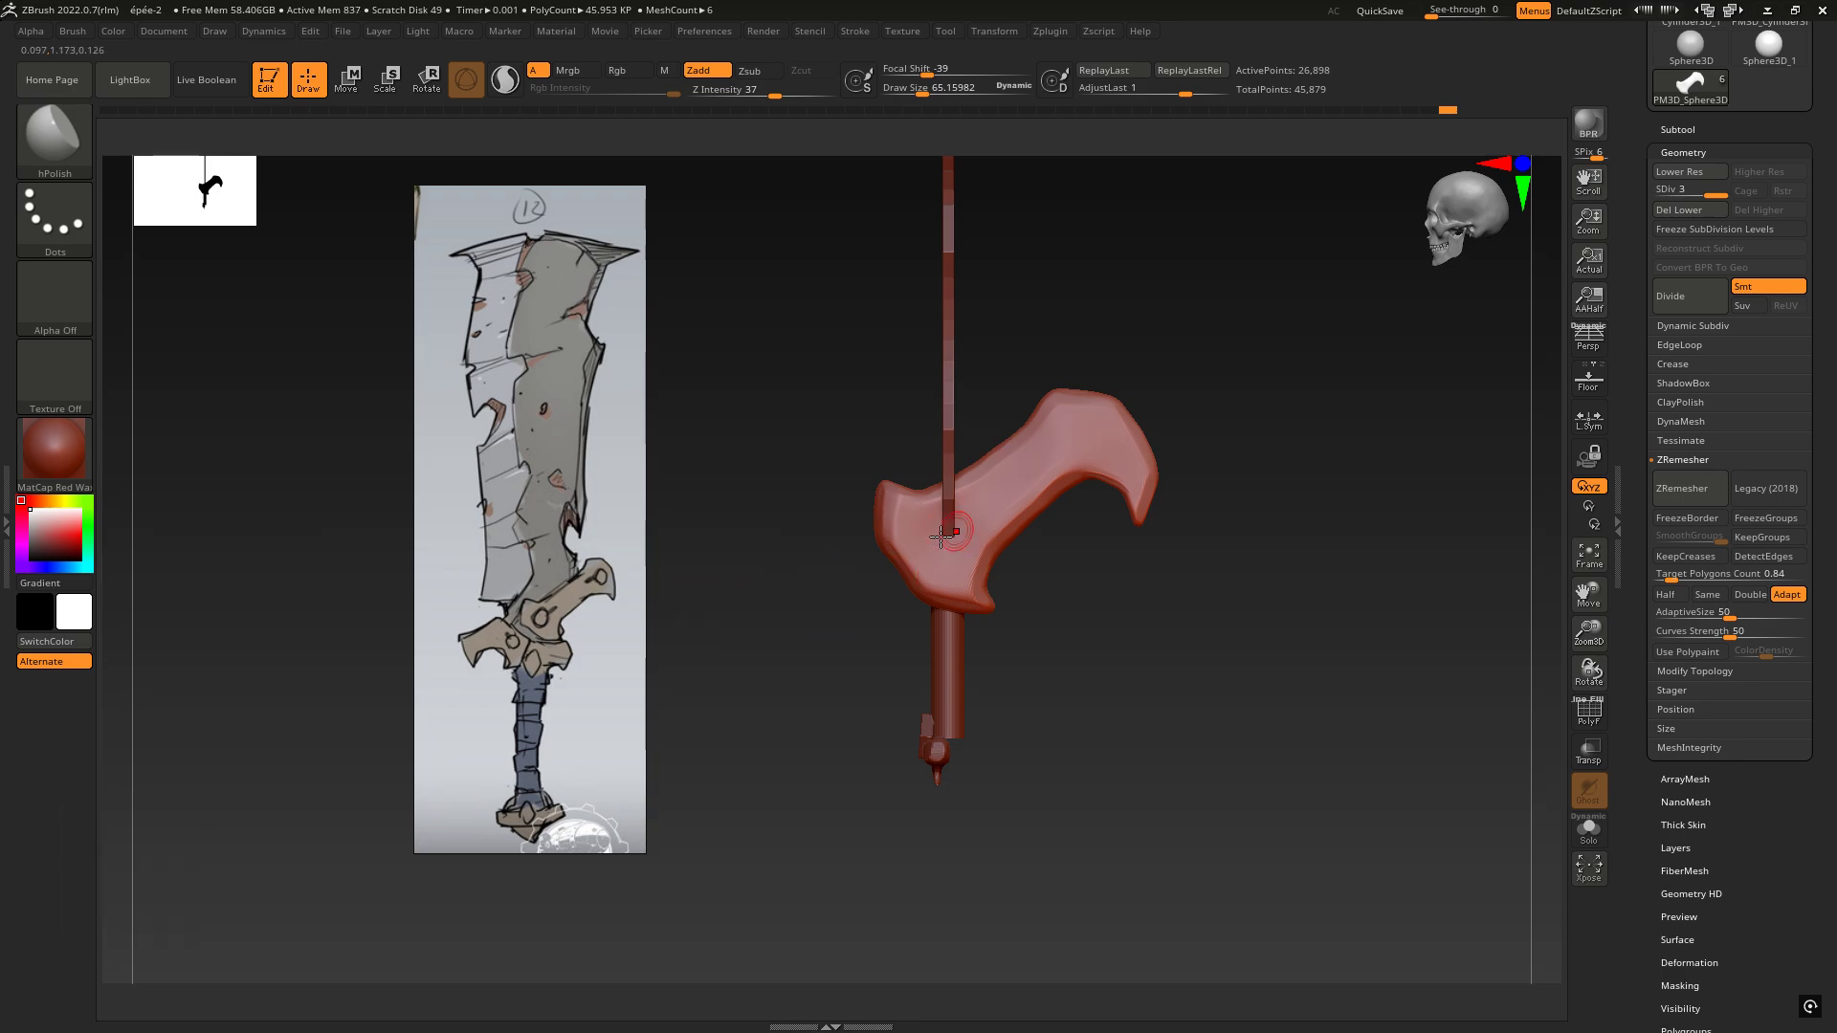
right_drag(942, 533, 1058, 537)
key(w)
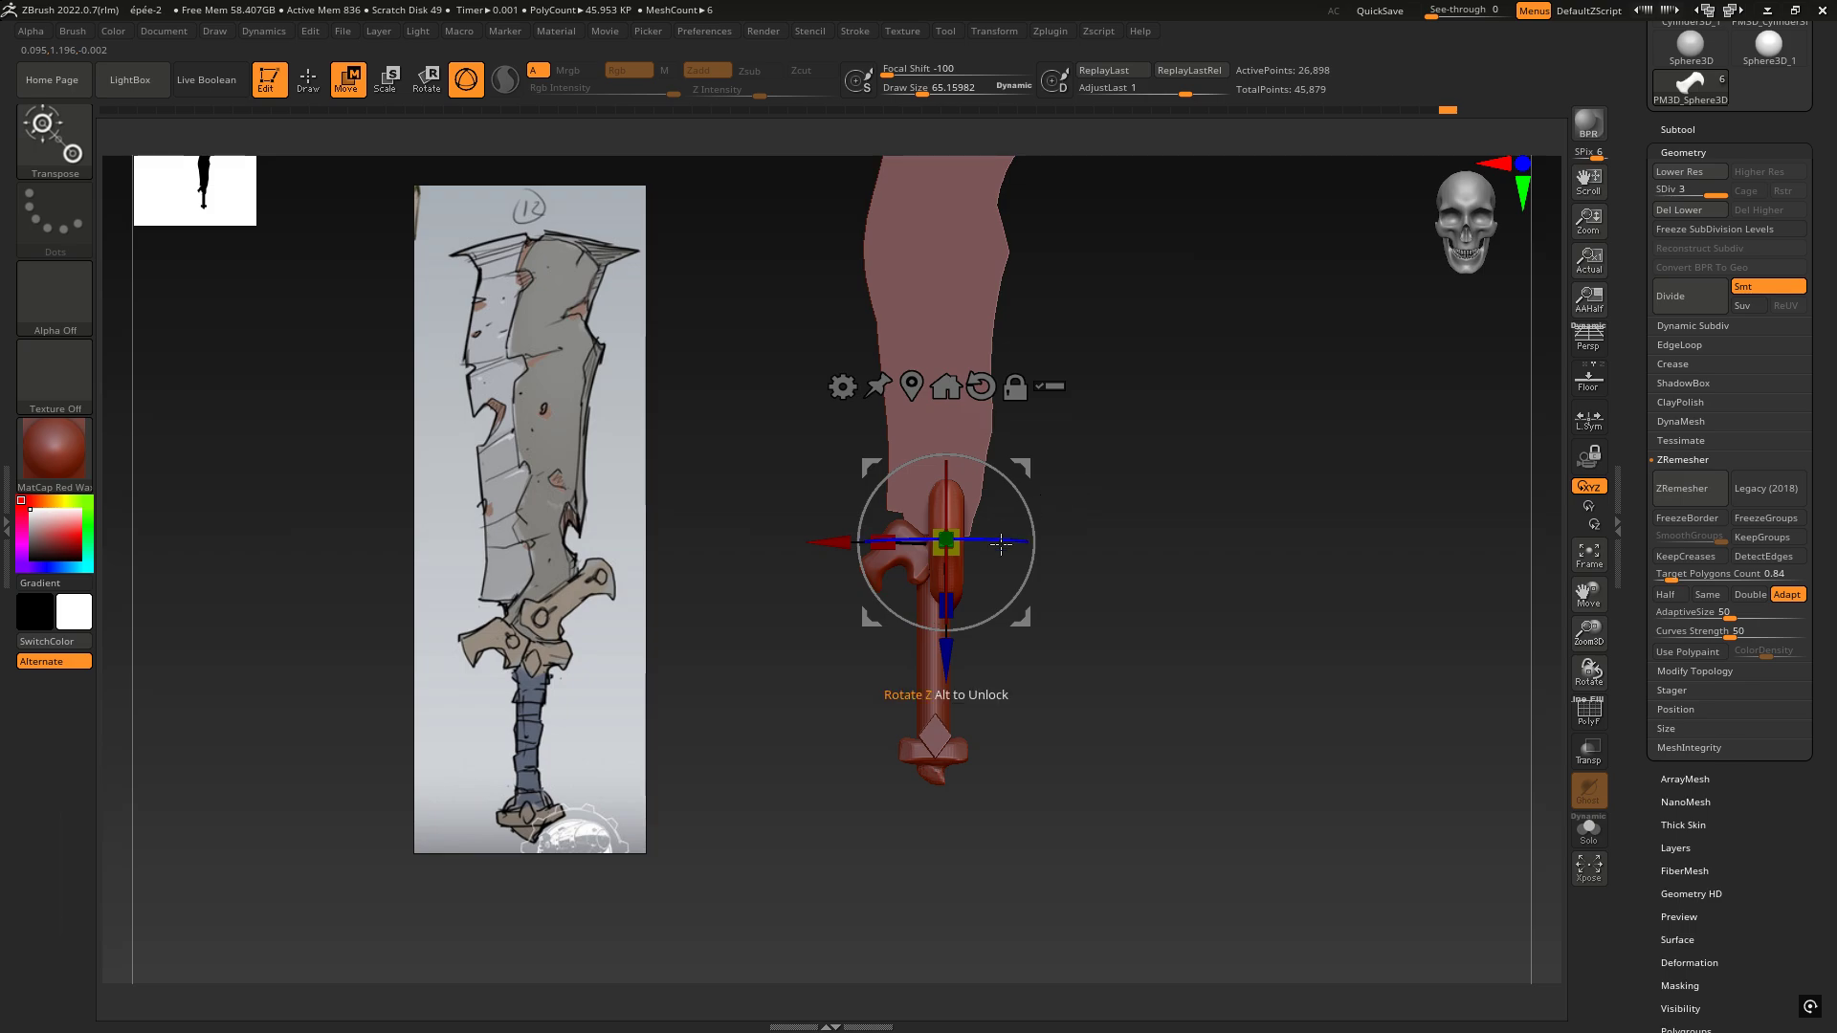
drag(994, 537, 855, 544)
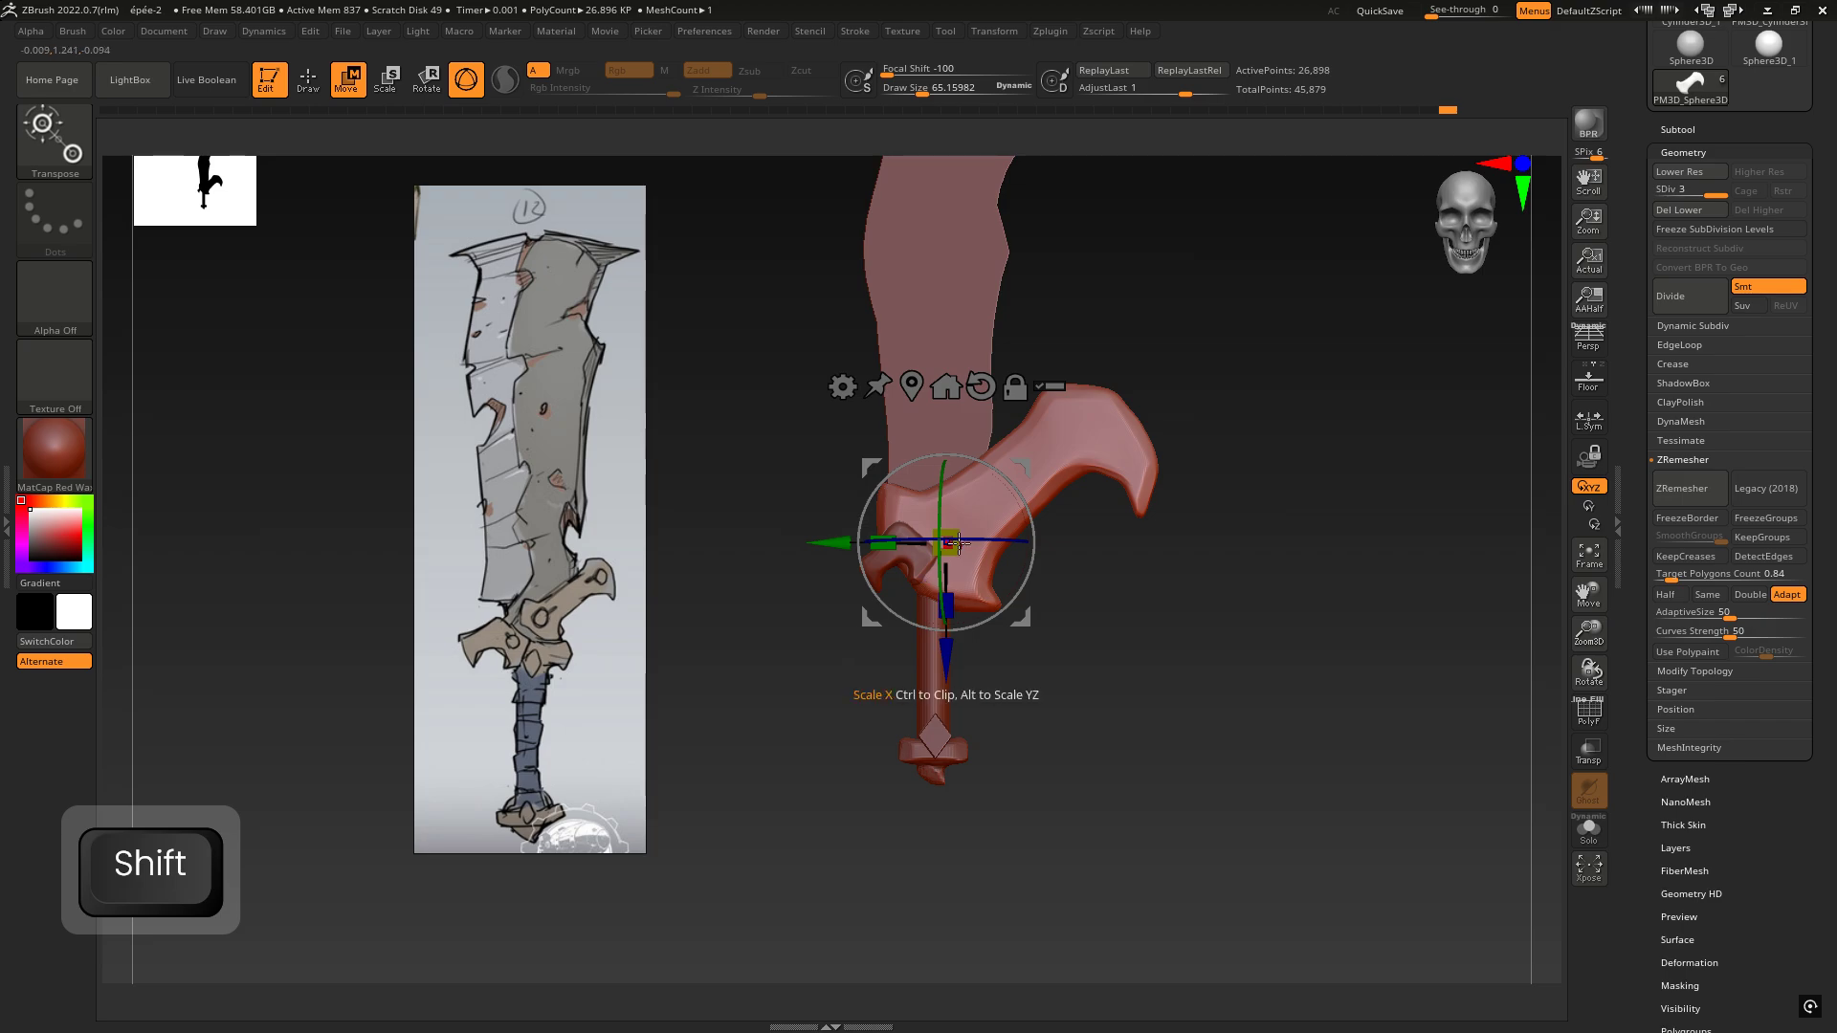
key(ctrl+z)
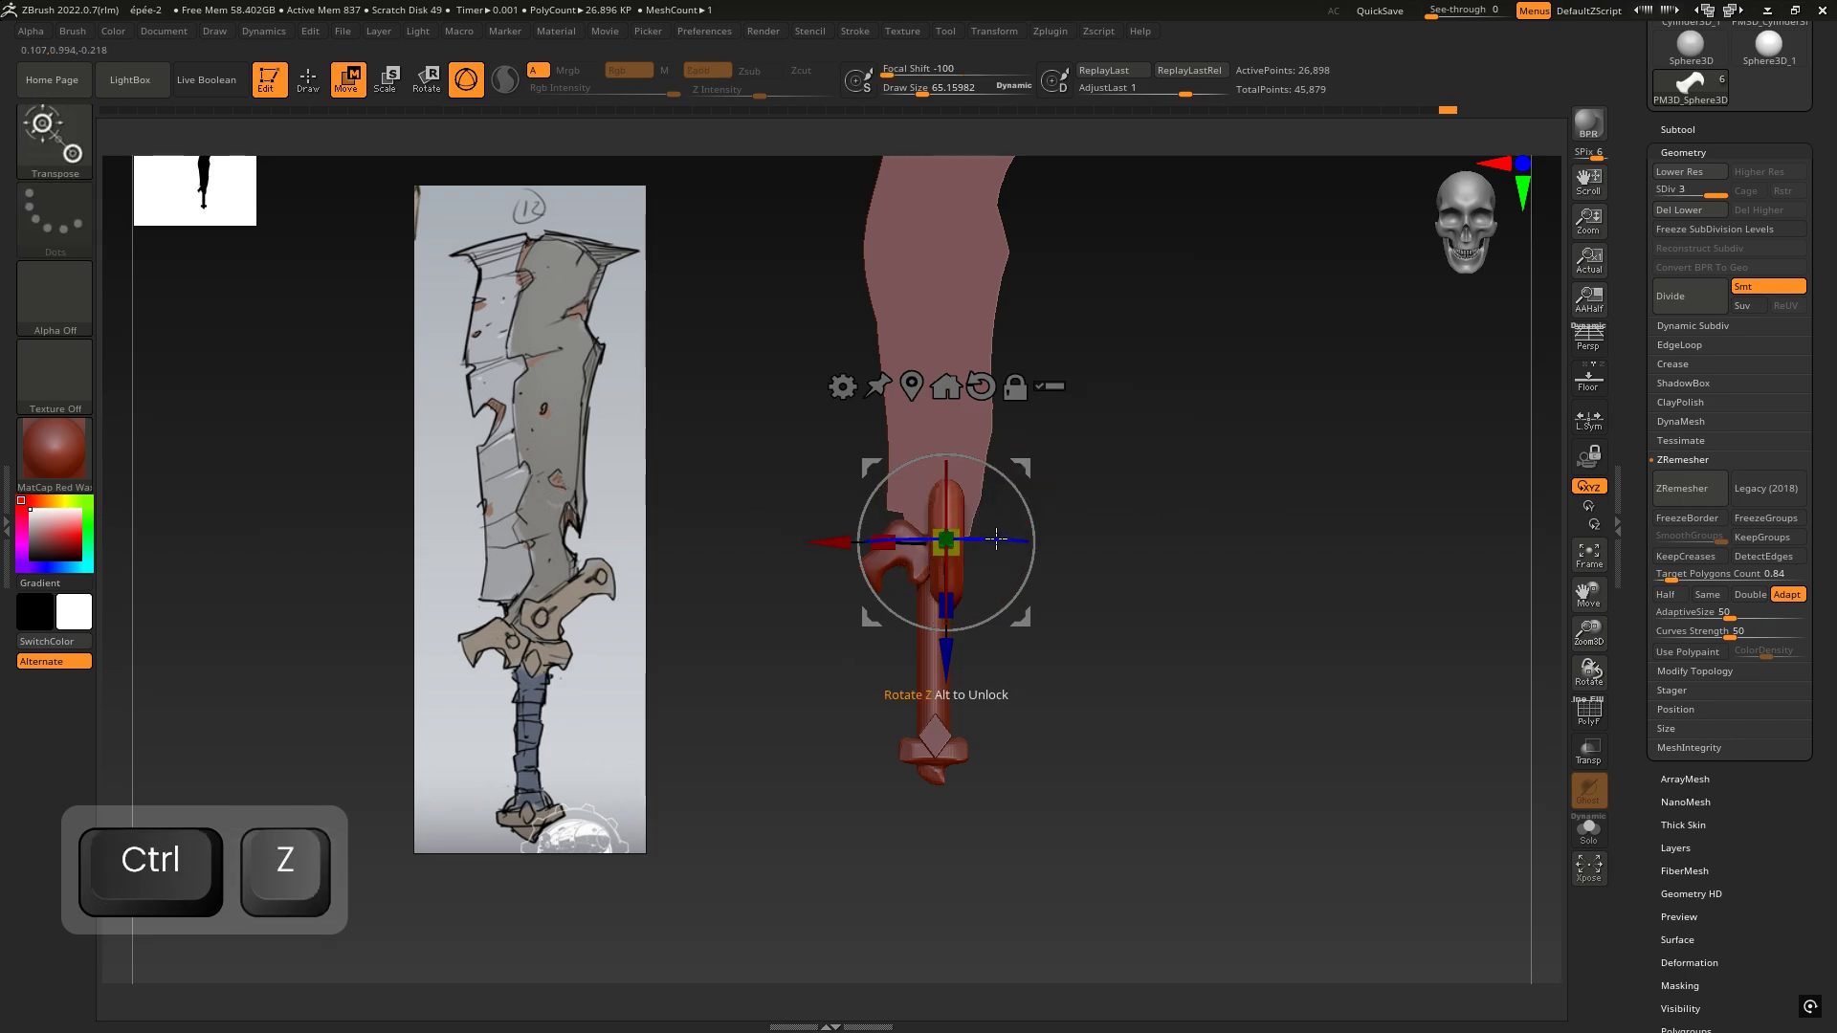
drag(1001, 538, 847, 546)
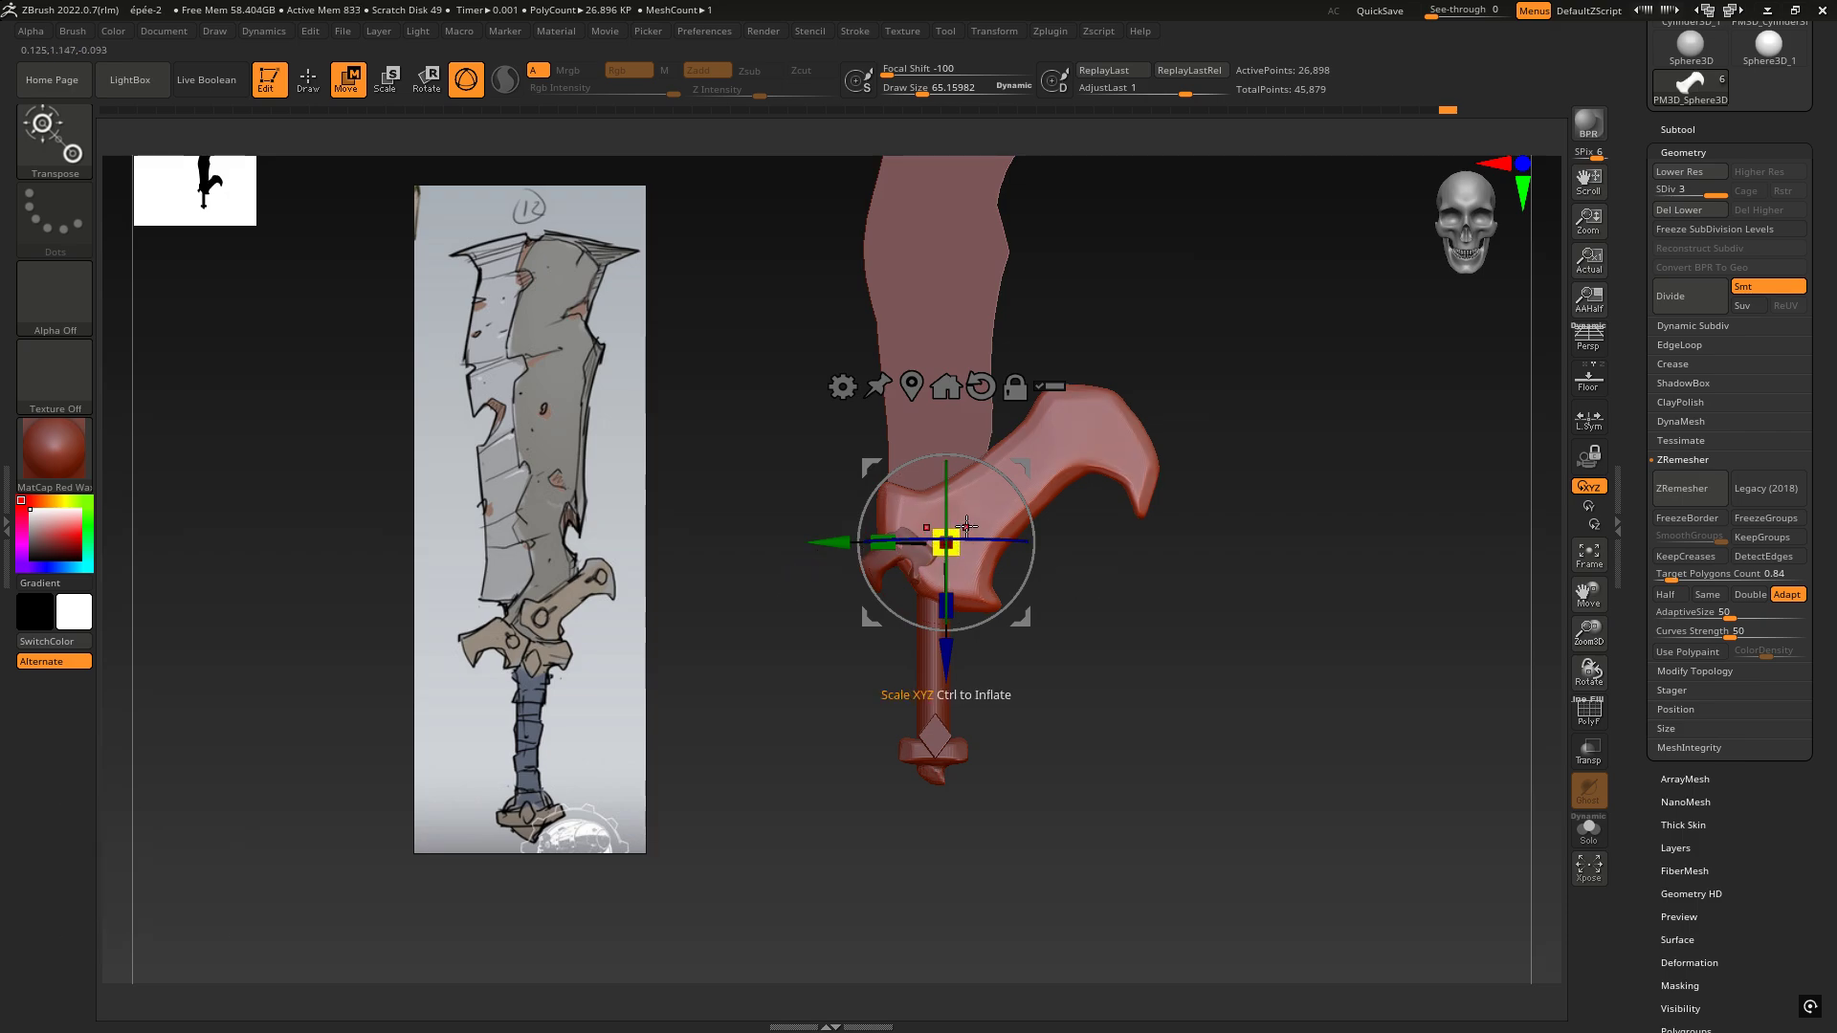
Step: Scale the guard down to about half size and place it at the blade's base opposite the smaller hook
key(x)
drag(966, 525, 919, 560)
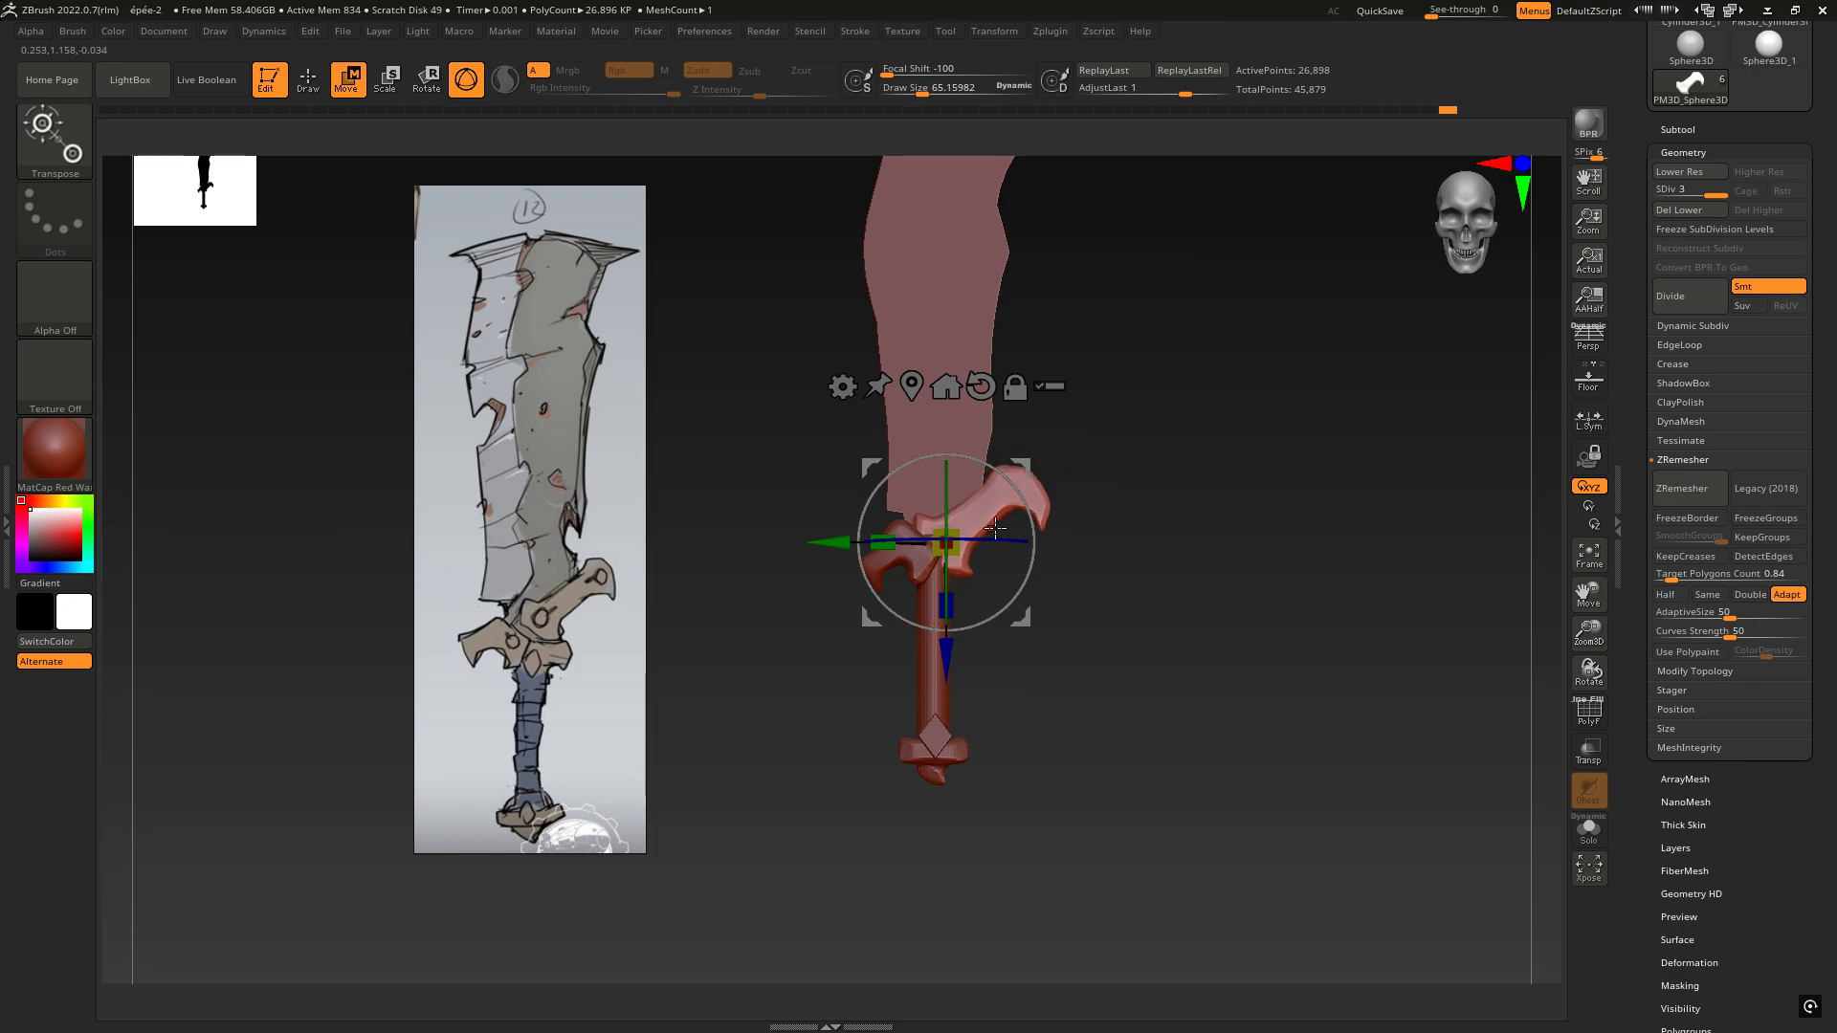
drag(1029, 462, 1040, 460)
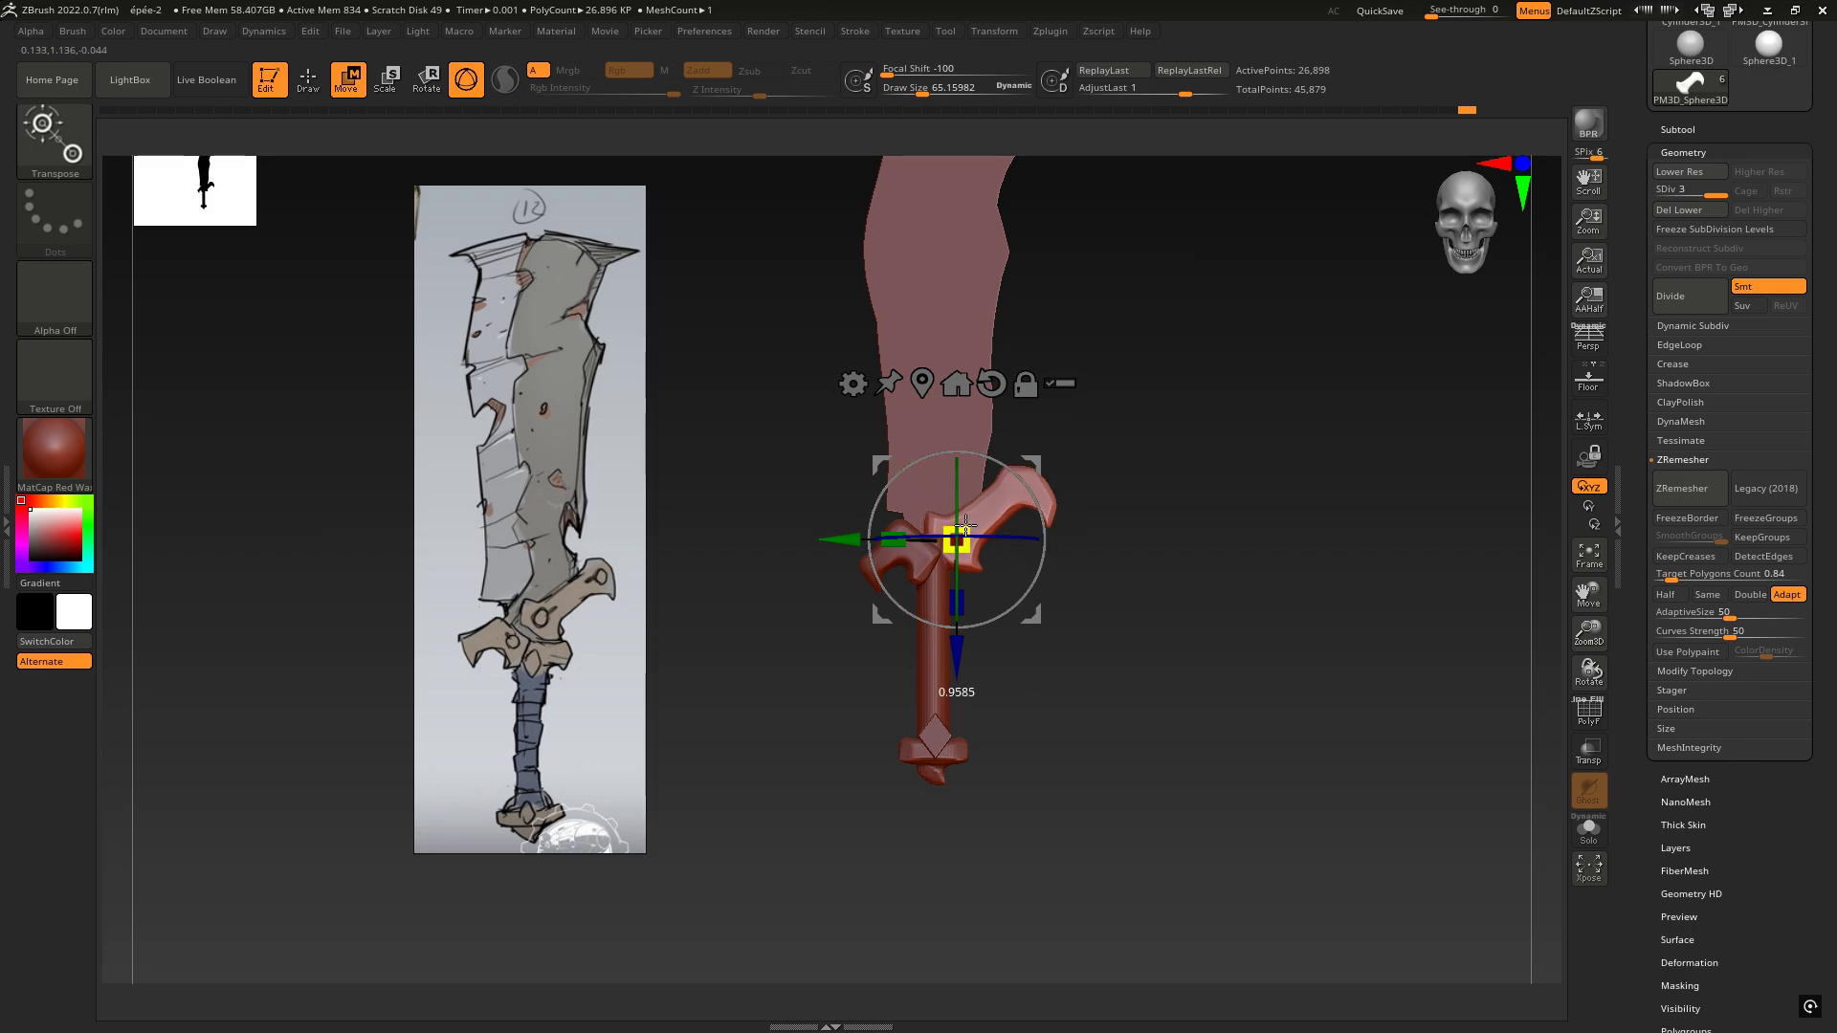
mouse_move(1031, 463)
mouse_down()
mouse_move(1032, 440)
mouse_move(1100, 480)
mouse_move(1041, 496)
mouse_up()
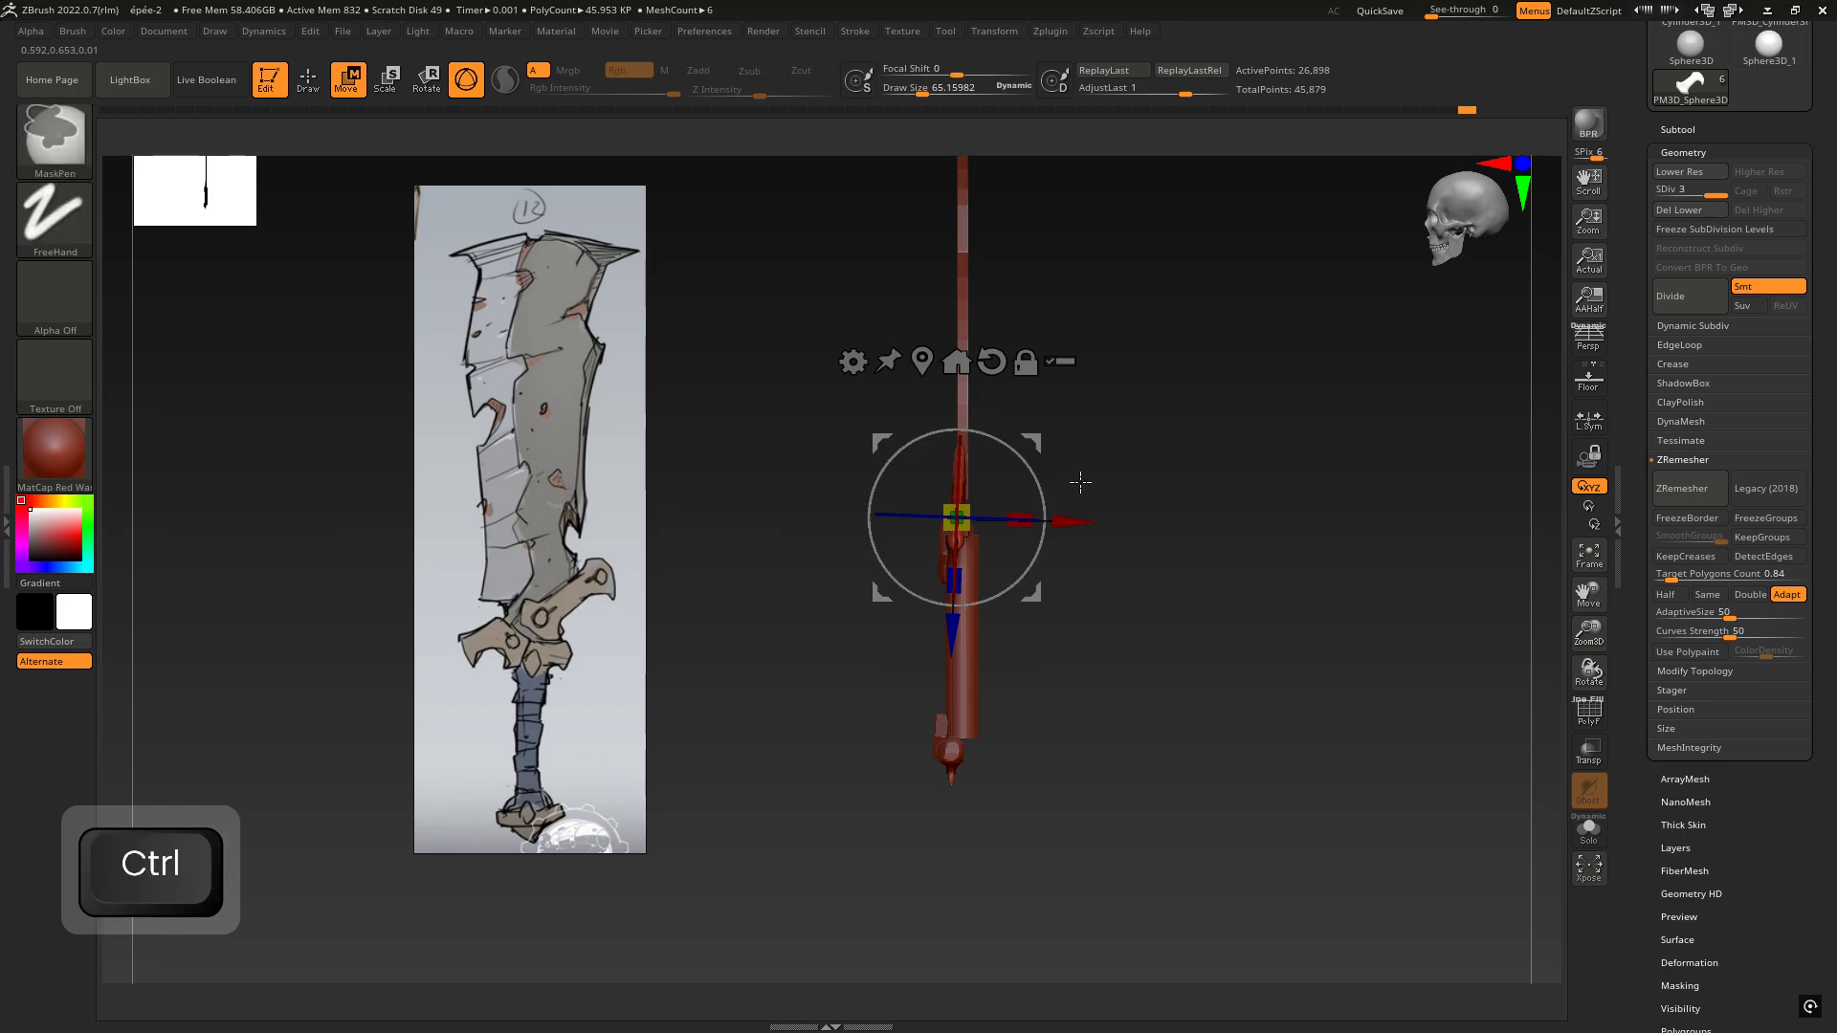
Step: Shift the guard in depth so it sits in front of the blade, and return to draw mode
ctrl+right_drag(1078, 484, 1087, 541)
drag(1072, 519, 834, 490)
drag(1052, 507, 1157, 531)
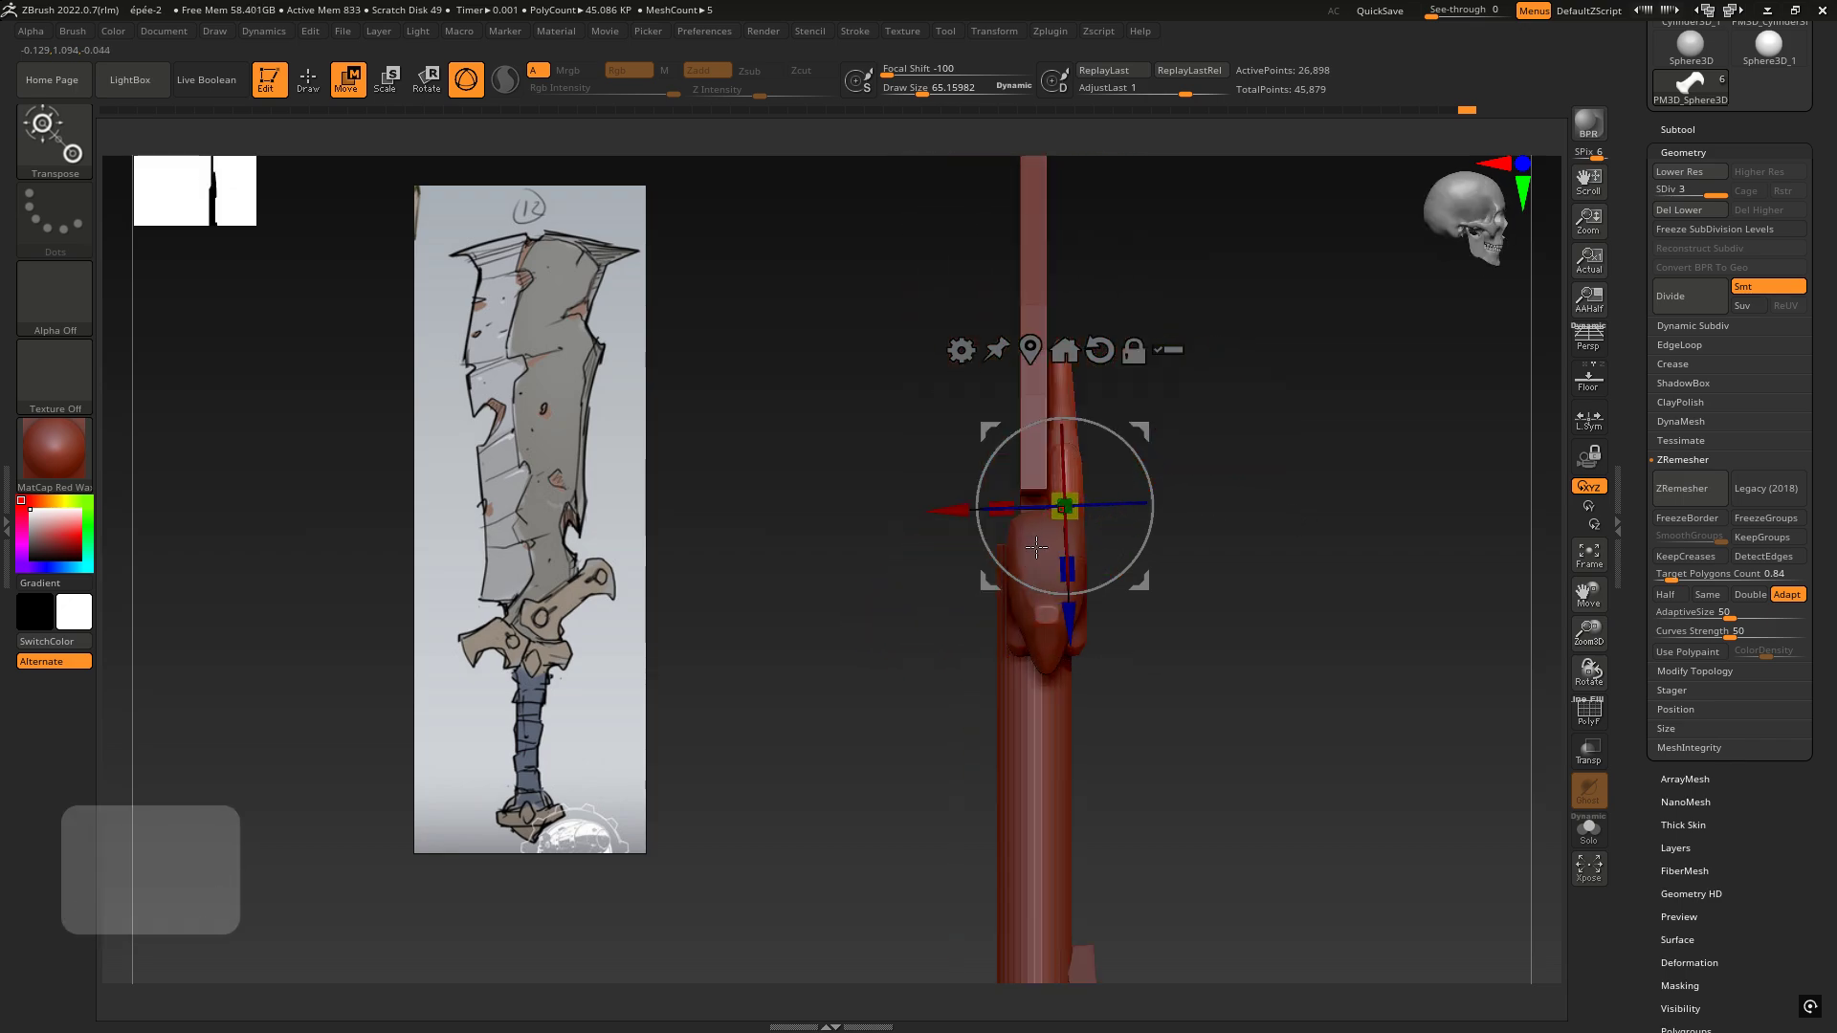
key(q)
Step: Compare the repositioned guard and the blade's proportions with the reference drawing from the front
mouse_move(1275, 529)
mouse_down()
mouse_move(1141, 543)
mouse_move(1214, 586)
mouse_move(1218, 568)
mouse_up()
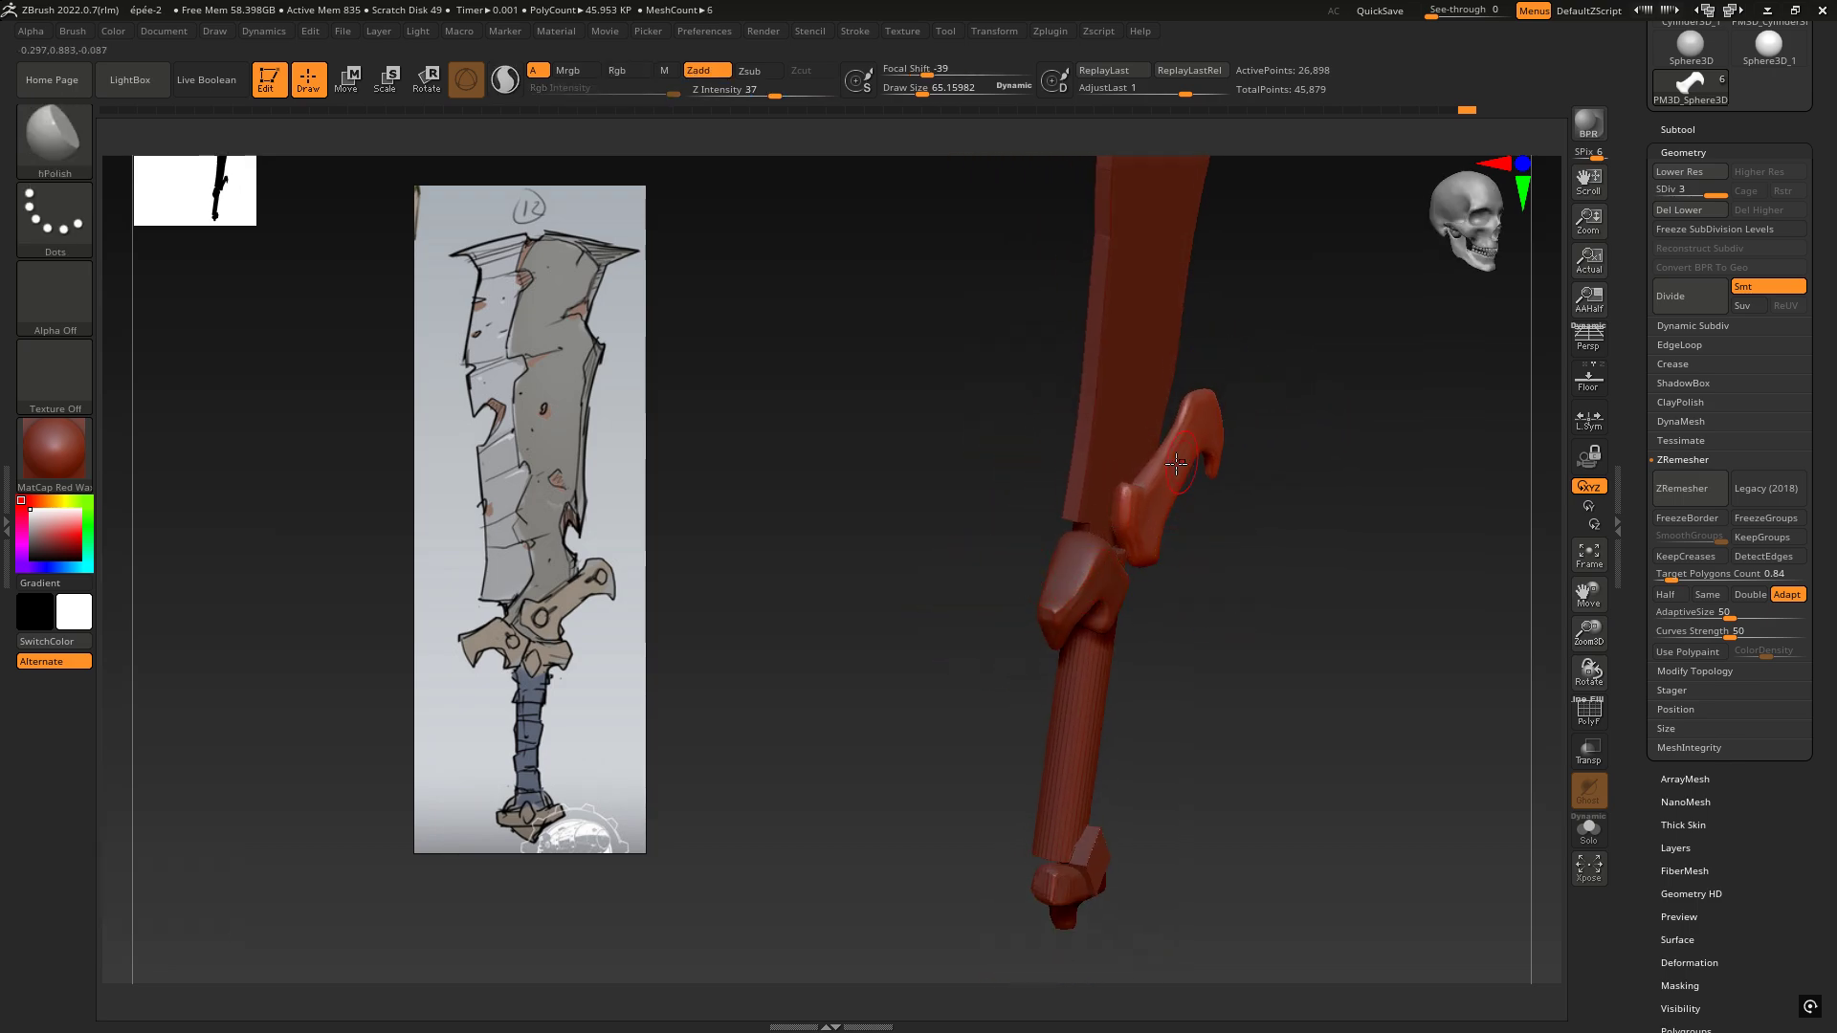
shift+drag(1250, 466, 1143, 478)
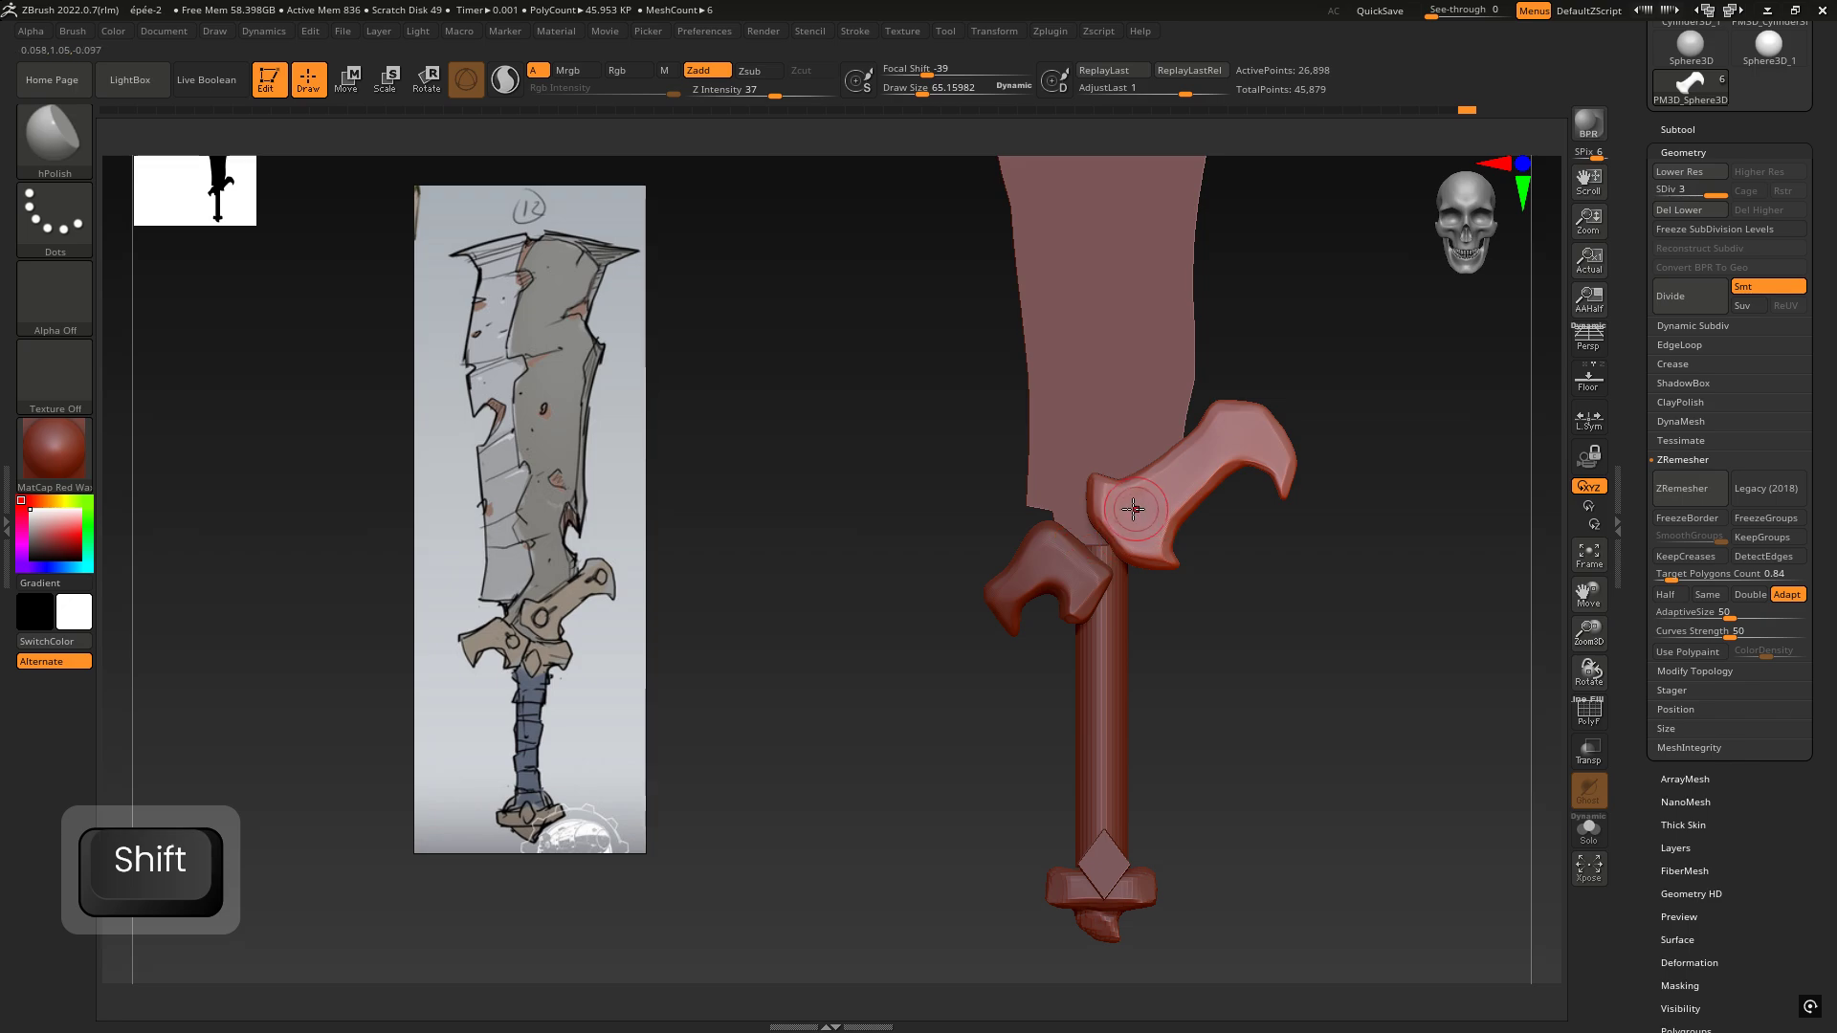
alt+right_drag(1129, 502, 984, 616)
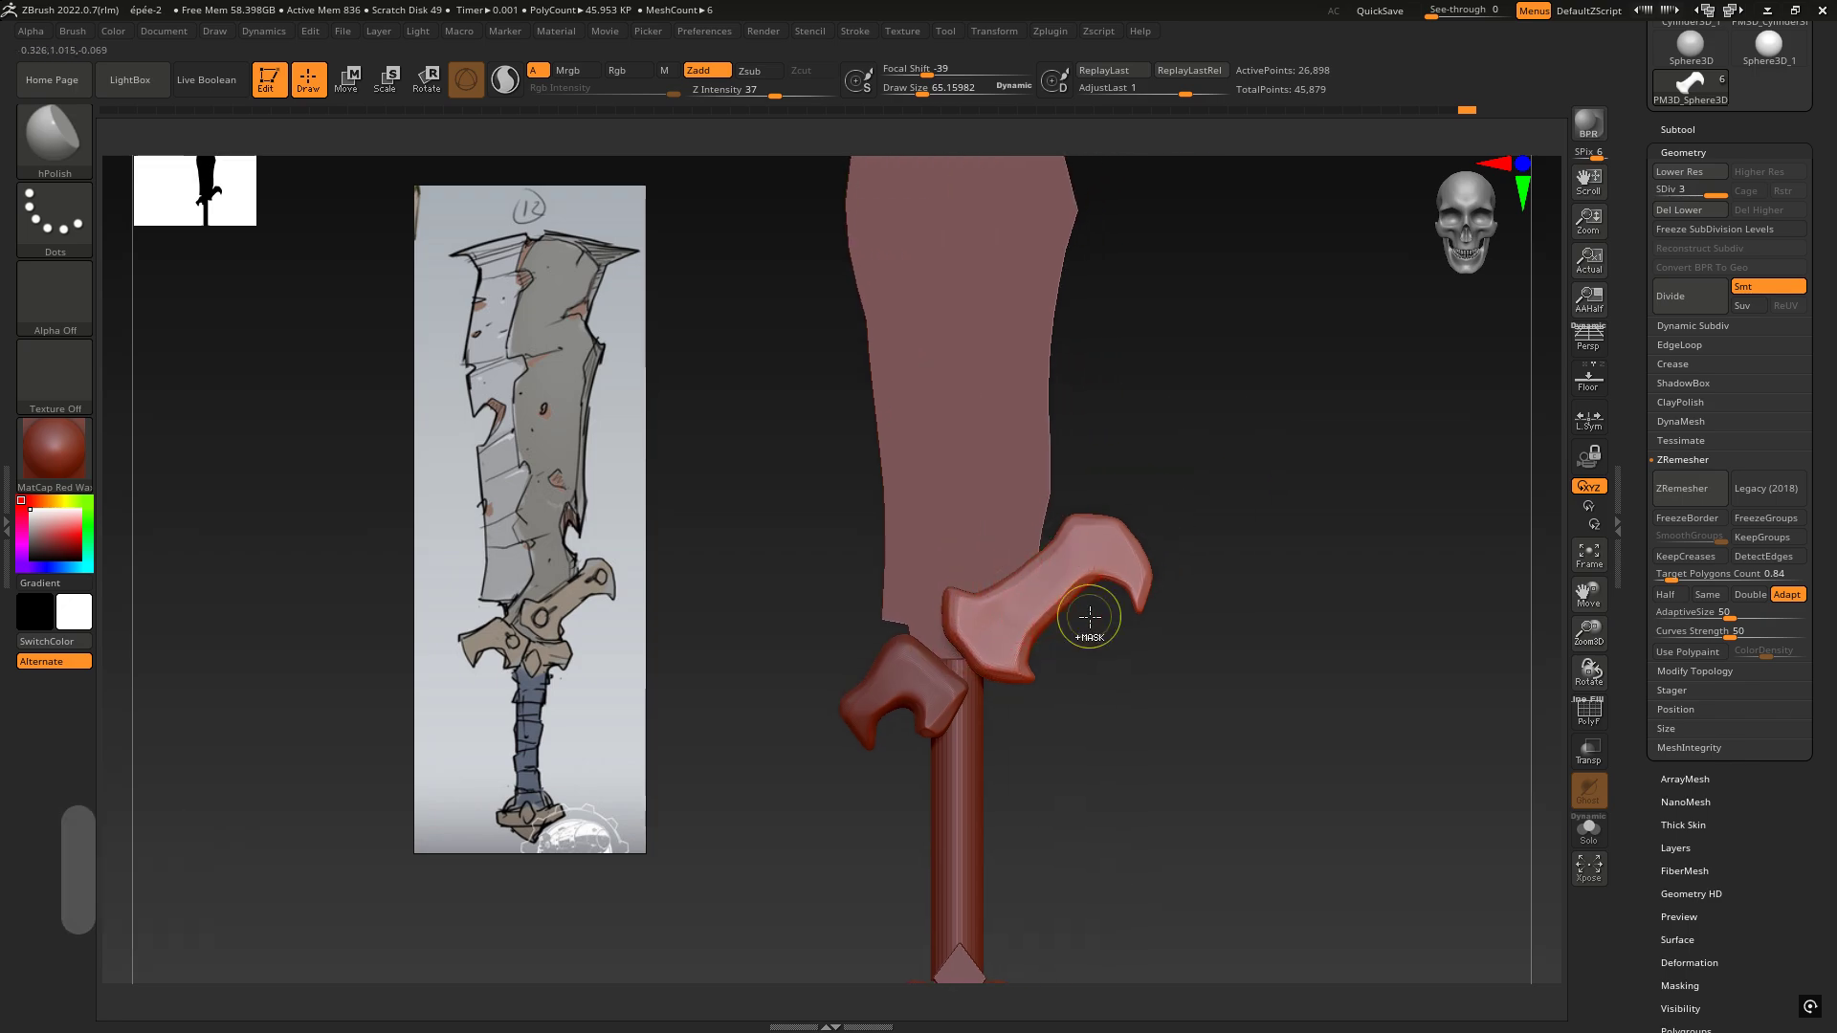
ctrl+right_drag(1086, 615, 1053, 618)
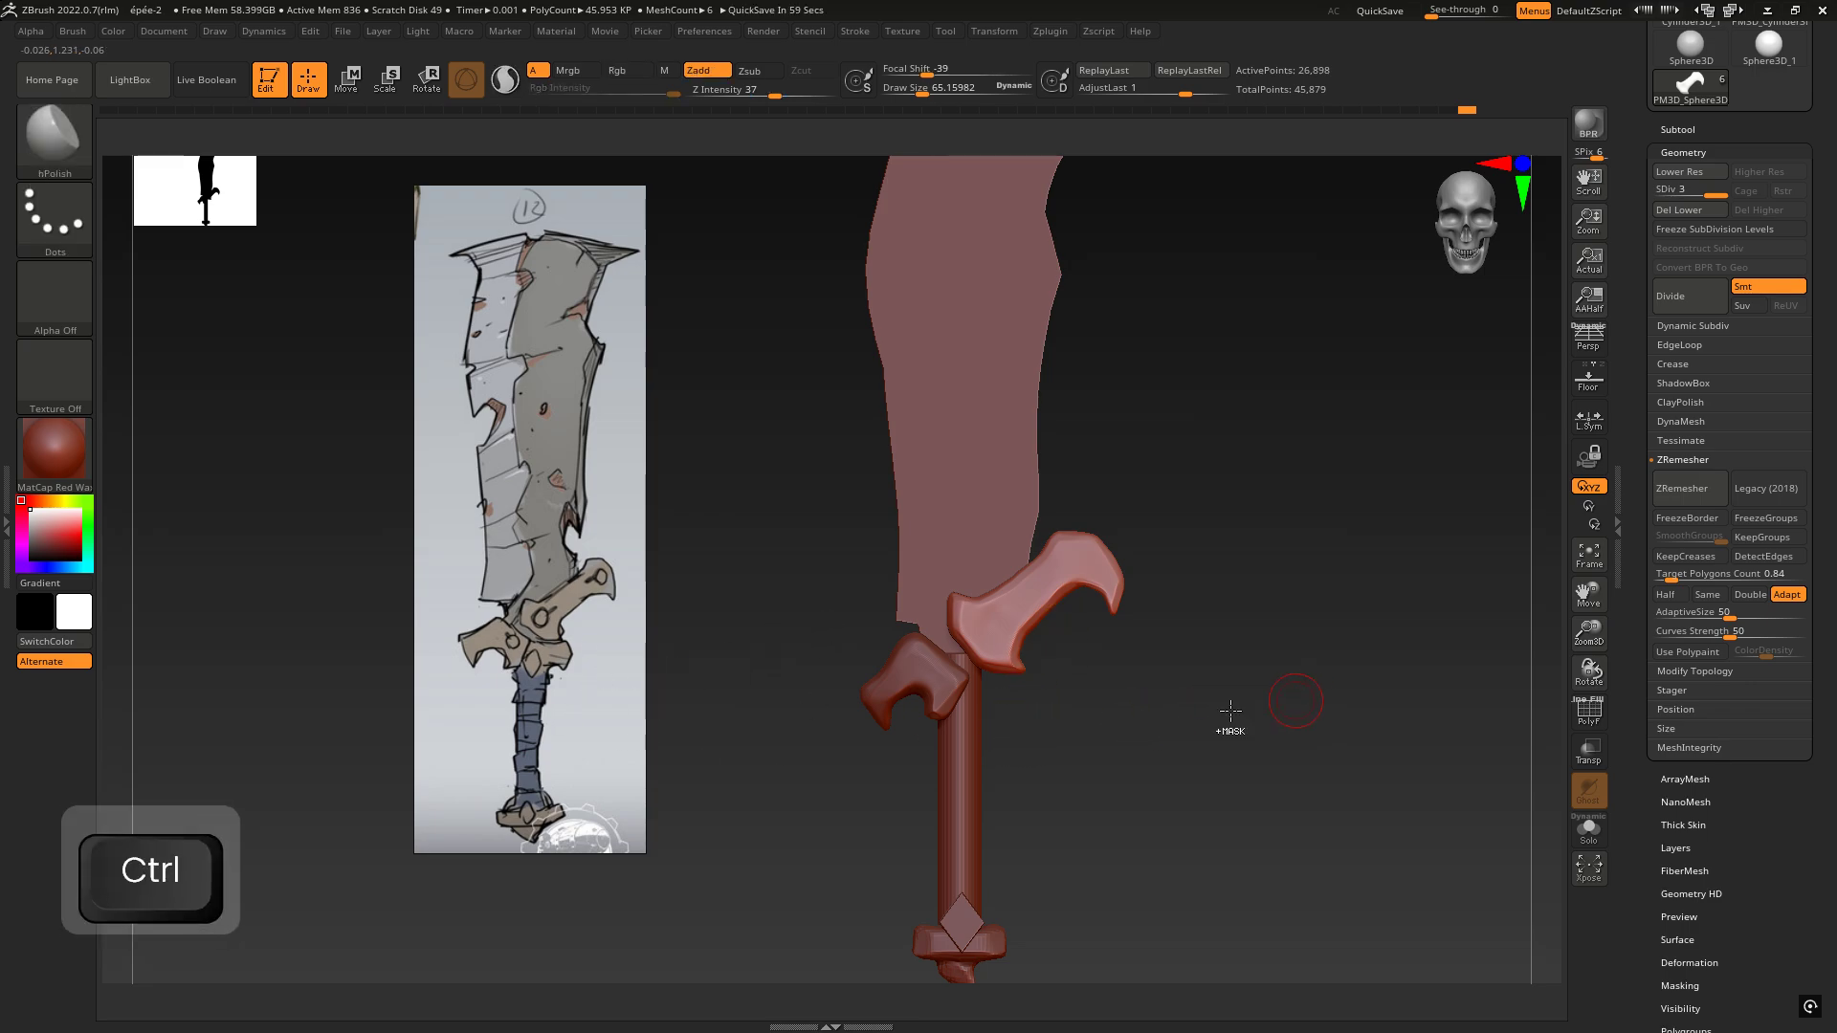
mouse_move(1087, 751)
alt+mouse_down()
mouse_move(1165, 756)
mouse_move(1100, 717)
alt+mouse_up()
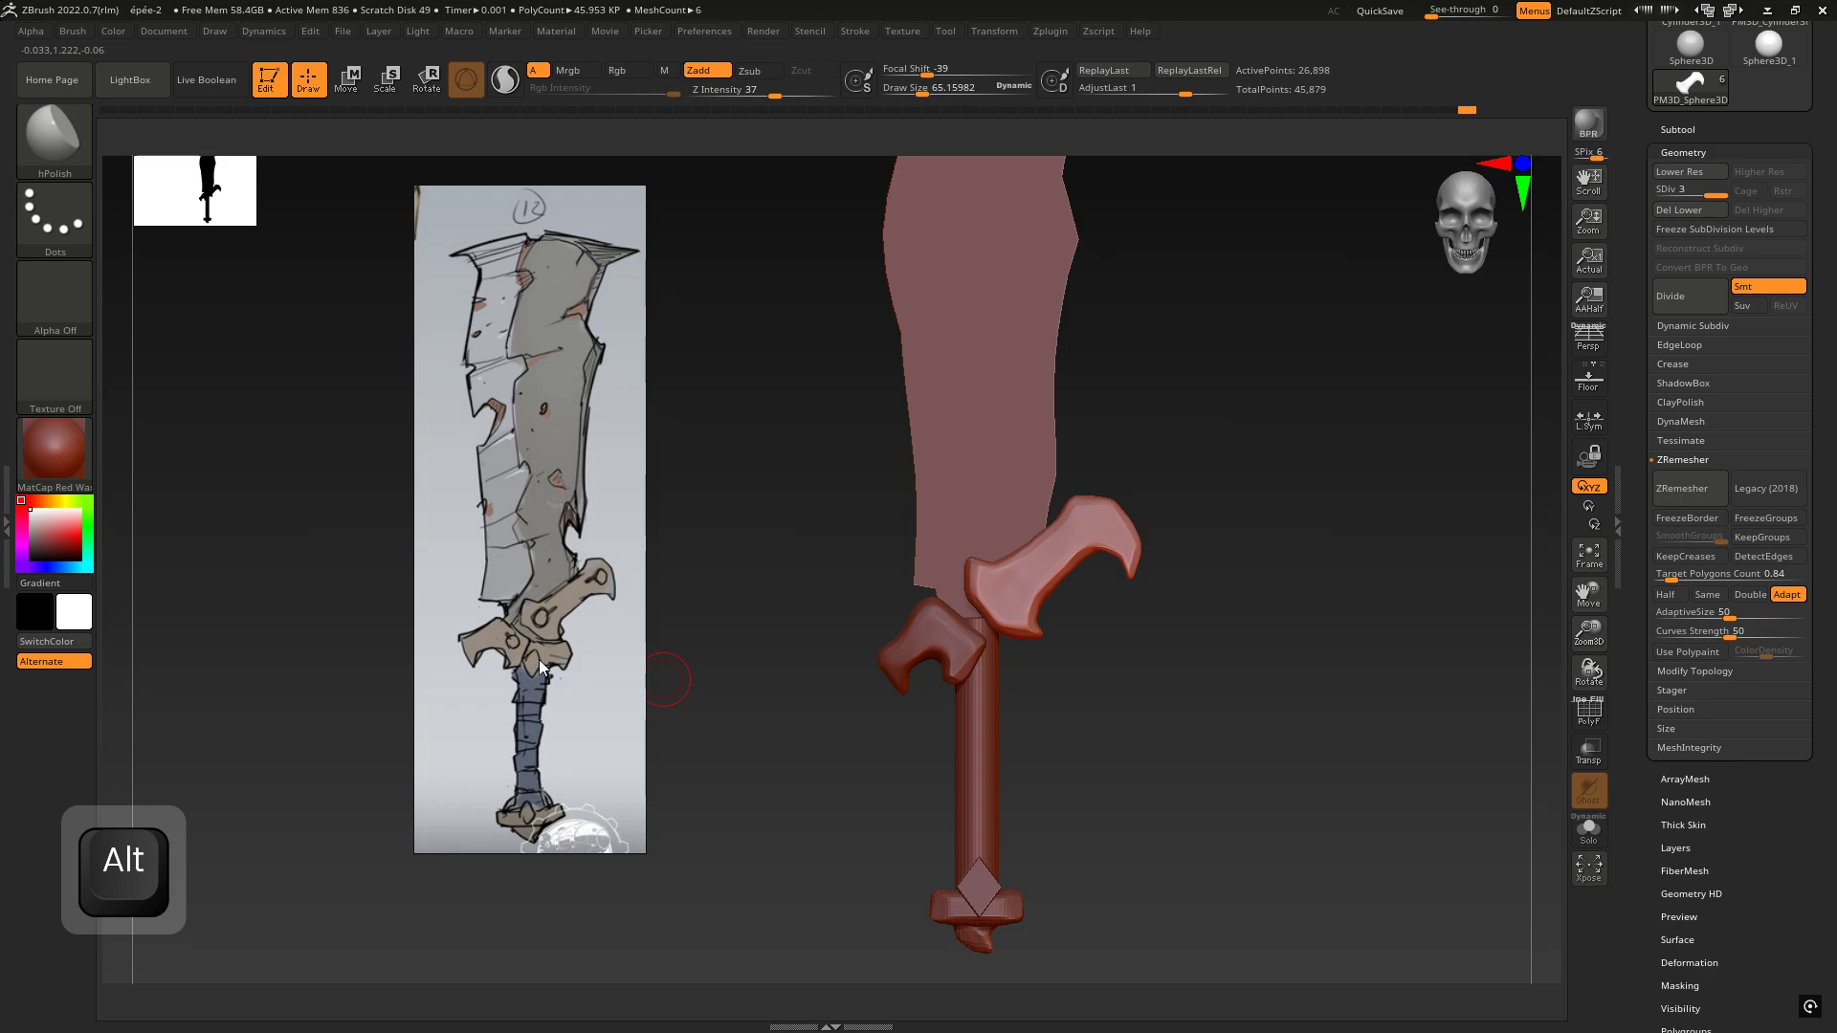
alt+drag(1169, 468, 1215, 594)
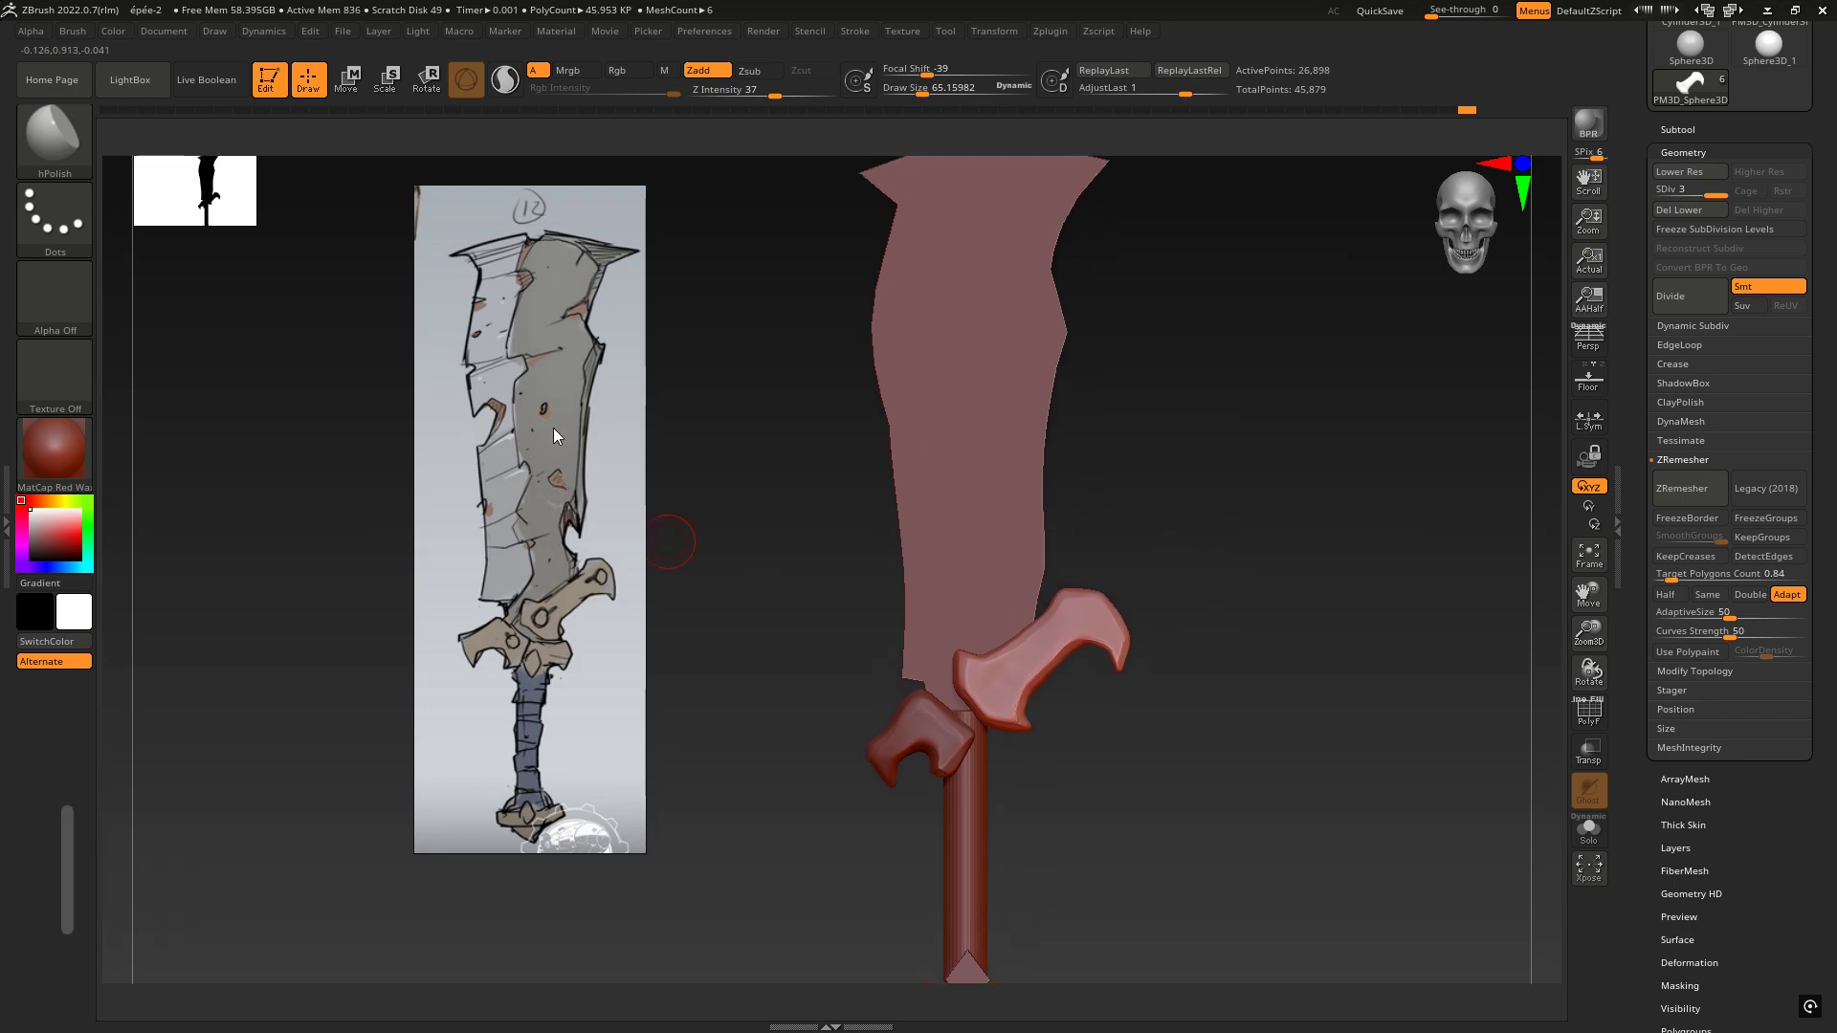